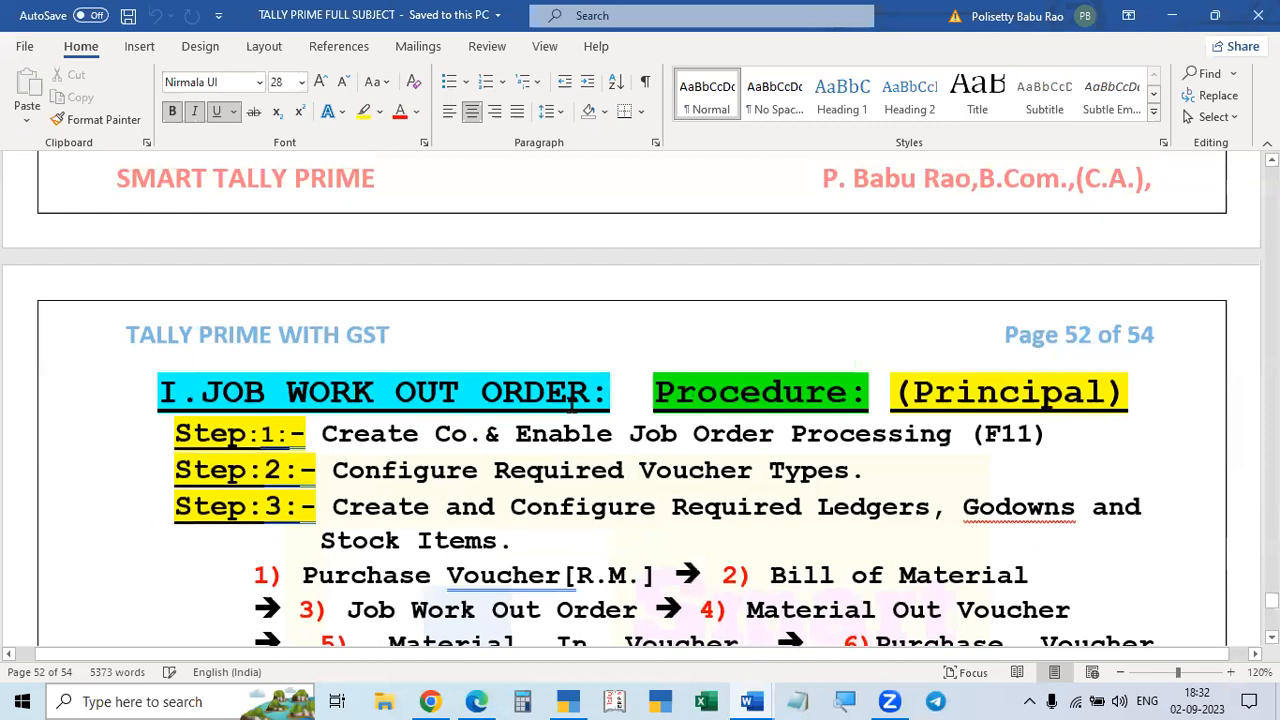
- Read through the Job Work Out Order and Job Work In Order procedures on page 52 of the notes
scroll(645, 440, down, 1)
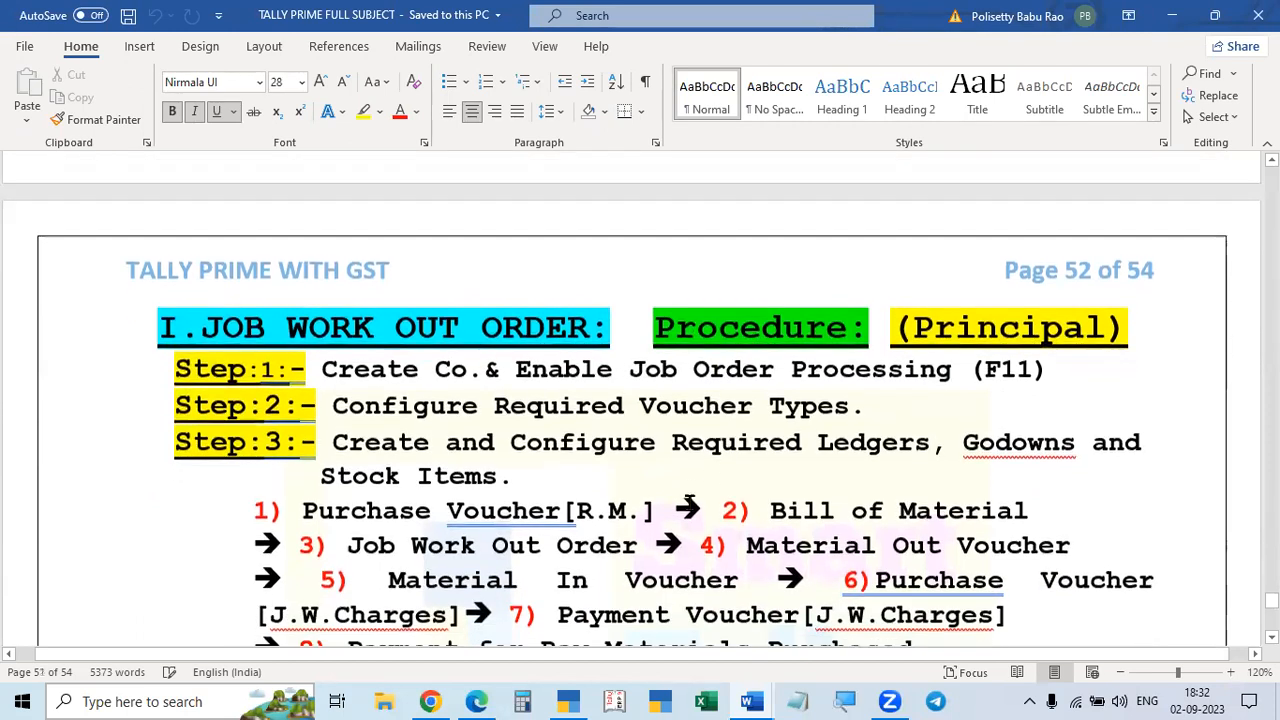
scroll(930, 298, down, 1)
scroll(928, 350, down, 6)
scroll(928, 383, up, 1)
scroll(925, 383, down, 4)
scroll(922, 381, up, 2)
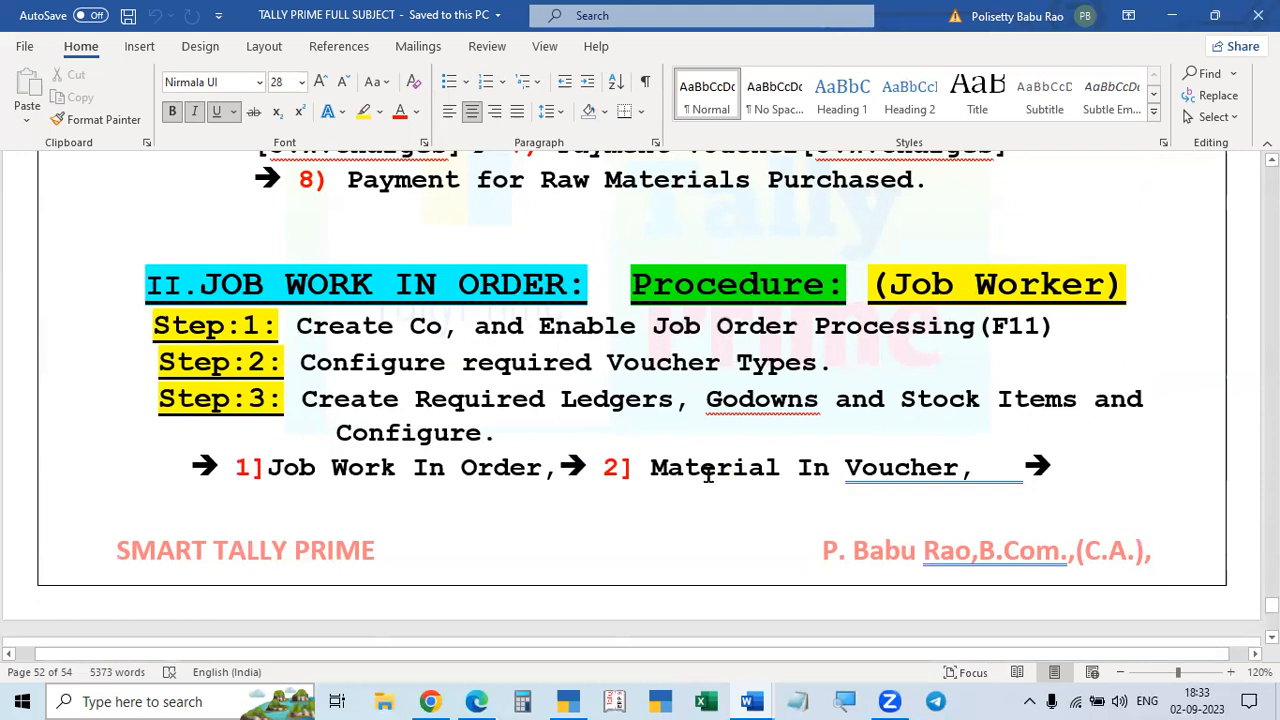
scroll(705, 470, up, 2)
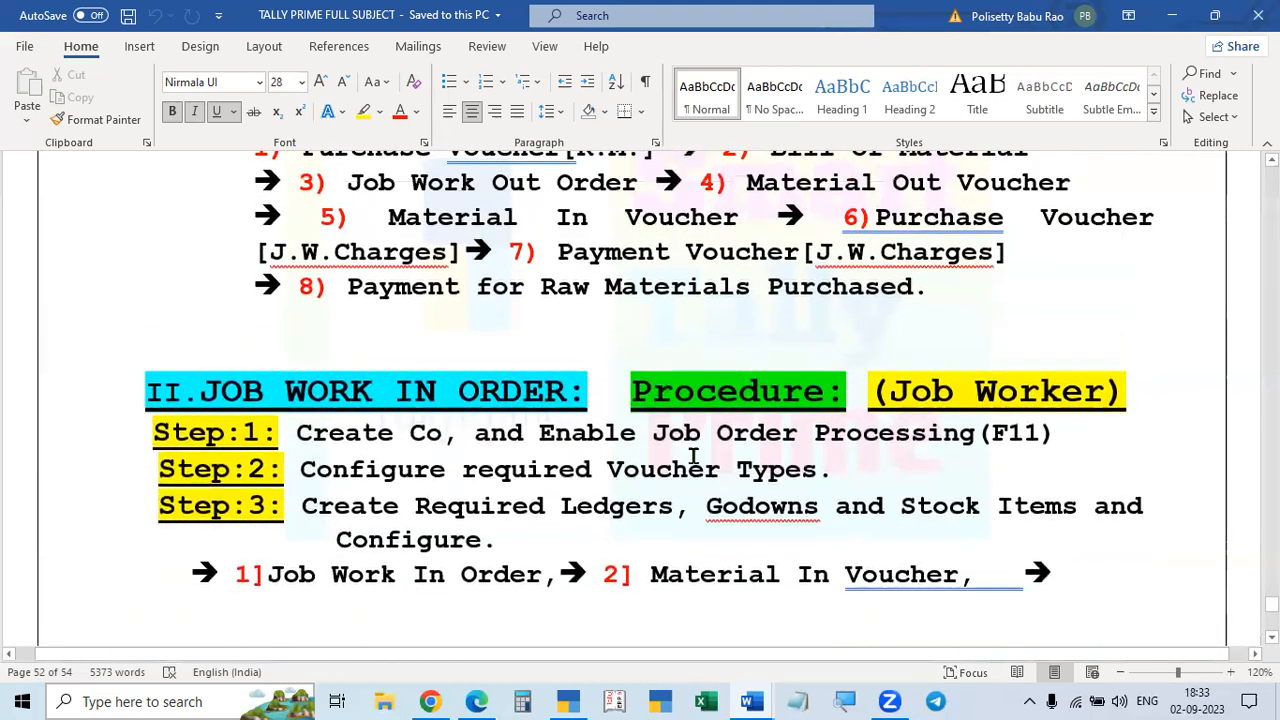
scroll(692, 456, up, 3)
scroll(692, 456, up, 4)
scroll(692, 458, down, 5)
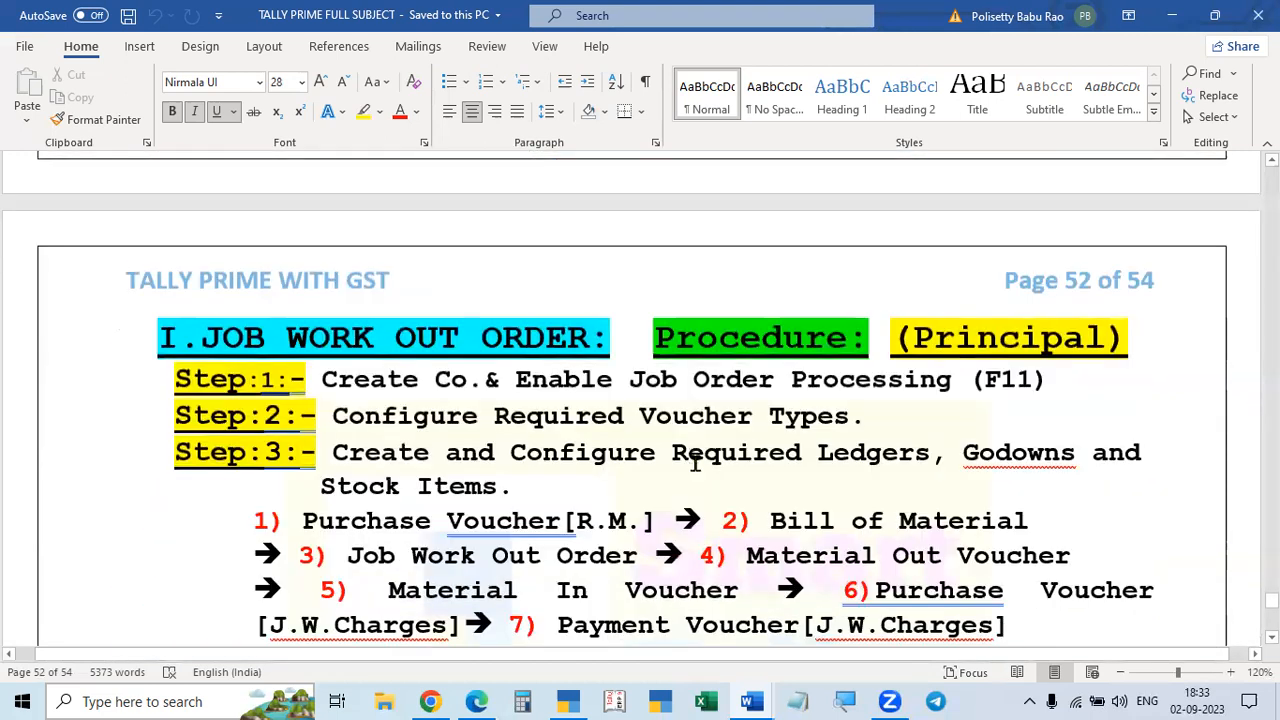
scroll(700, 513, down, 3)
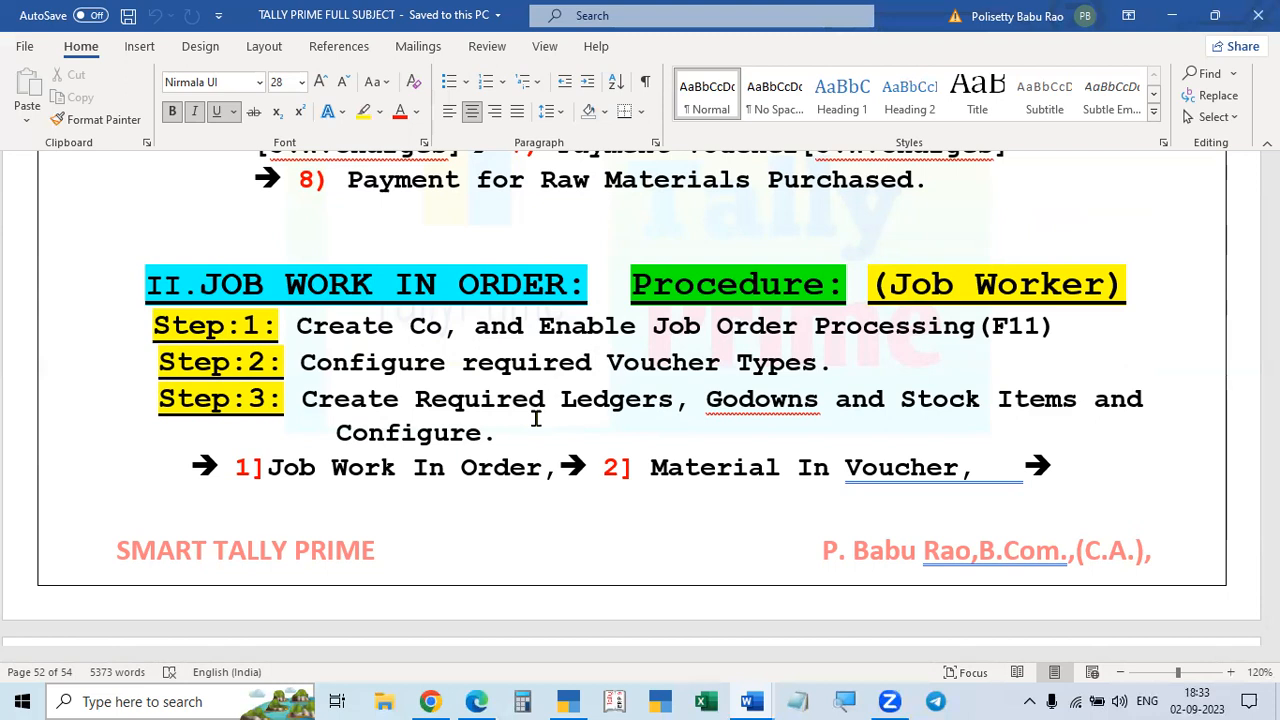
scroll(536, 419, down, 1)
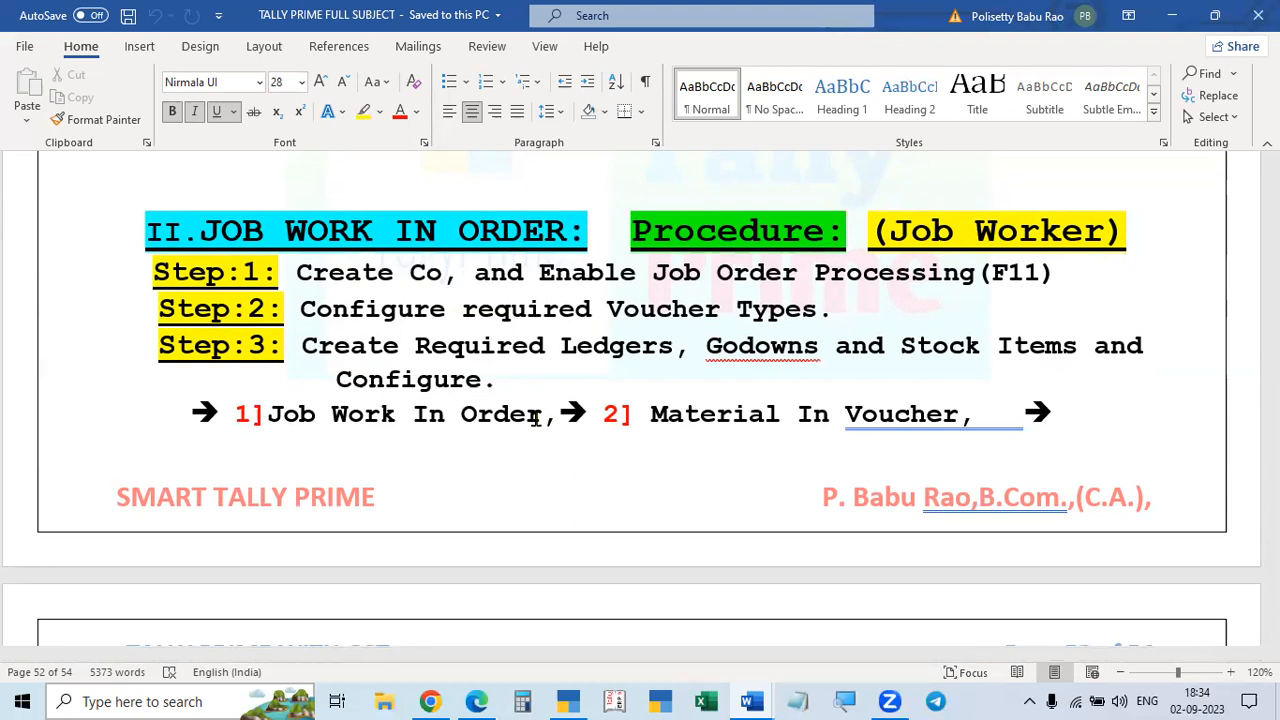
scroll(536, 420, down, 3)
scroll(536, 420, up, 3)
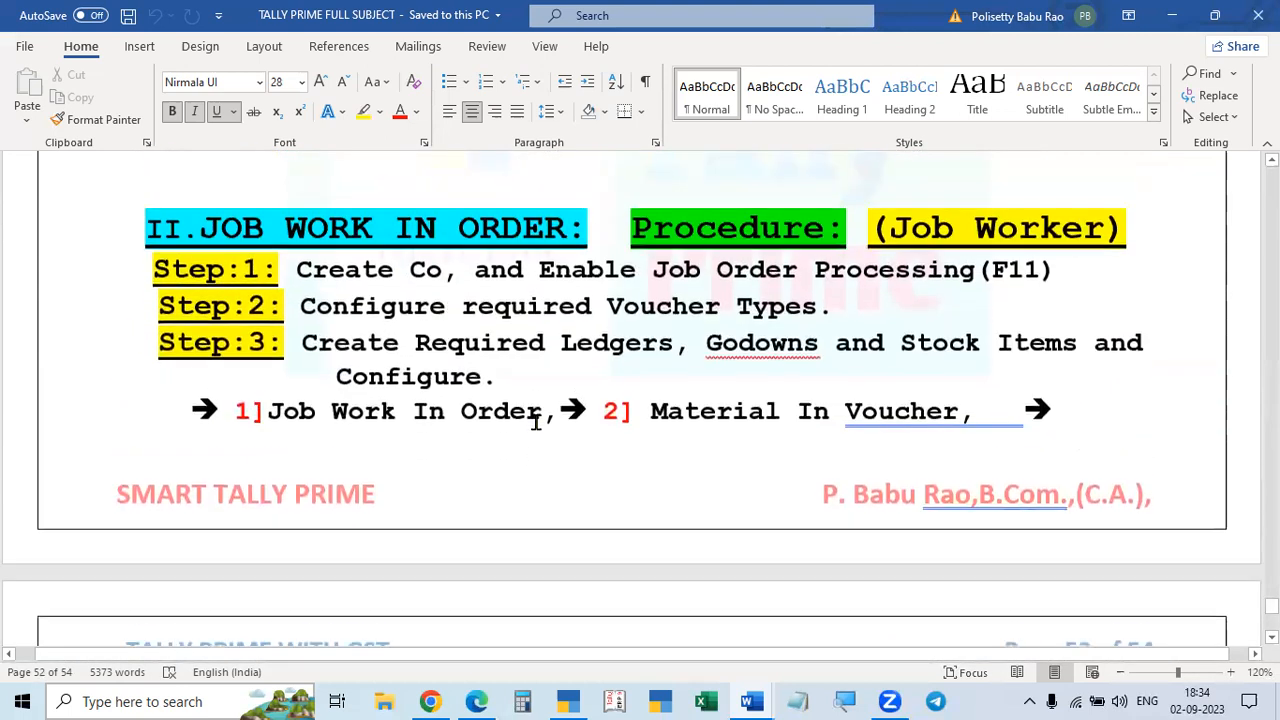
scroll(540, 430, down, 1)
scroll(537, 420, up, 4)
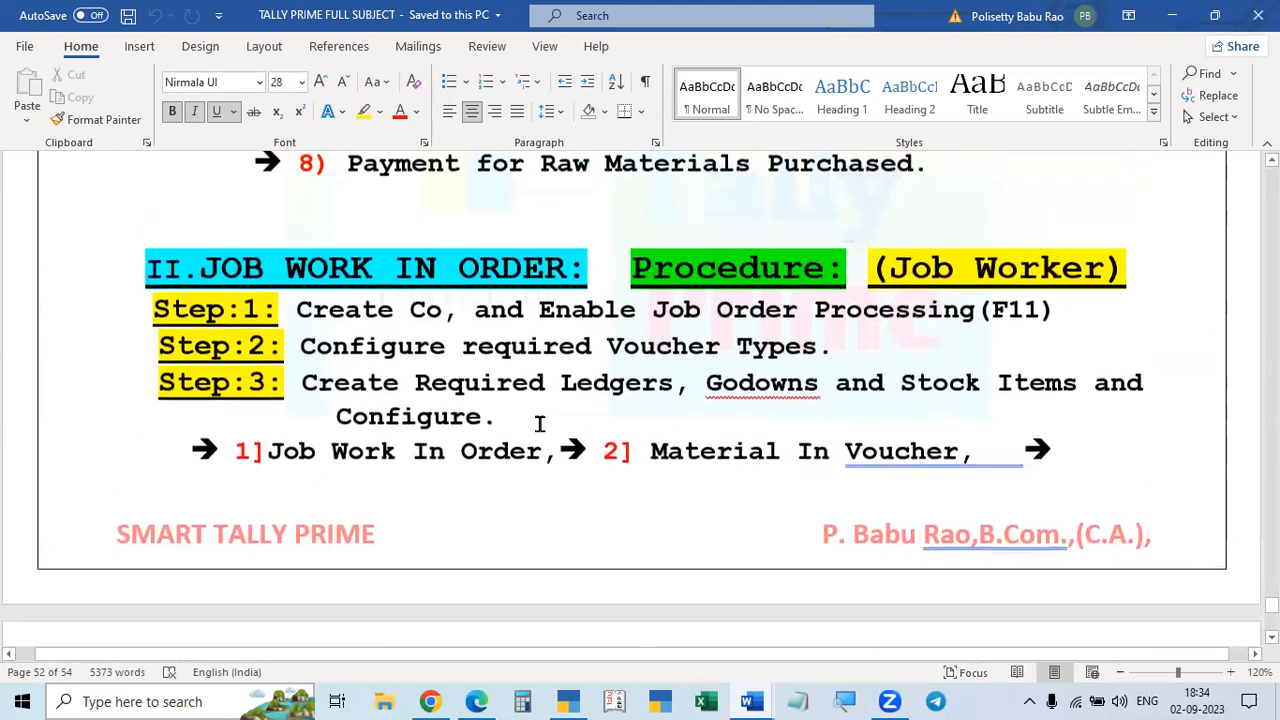
scroll(612, 445, down, 1)
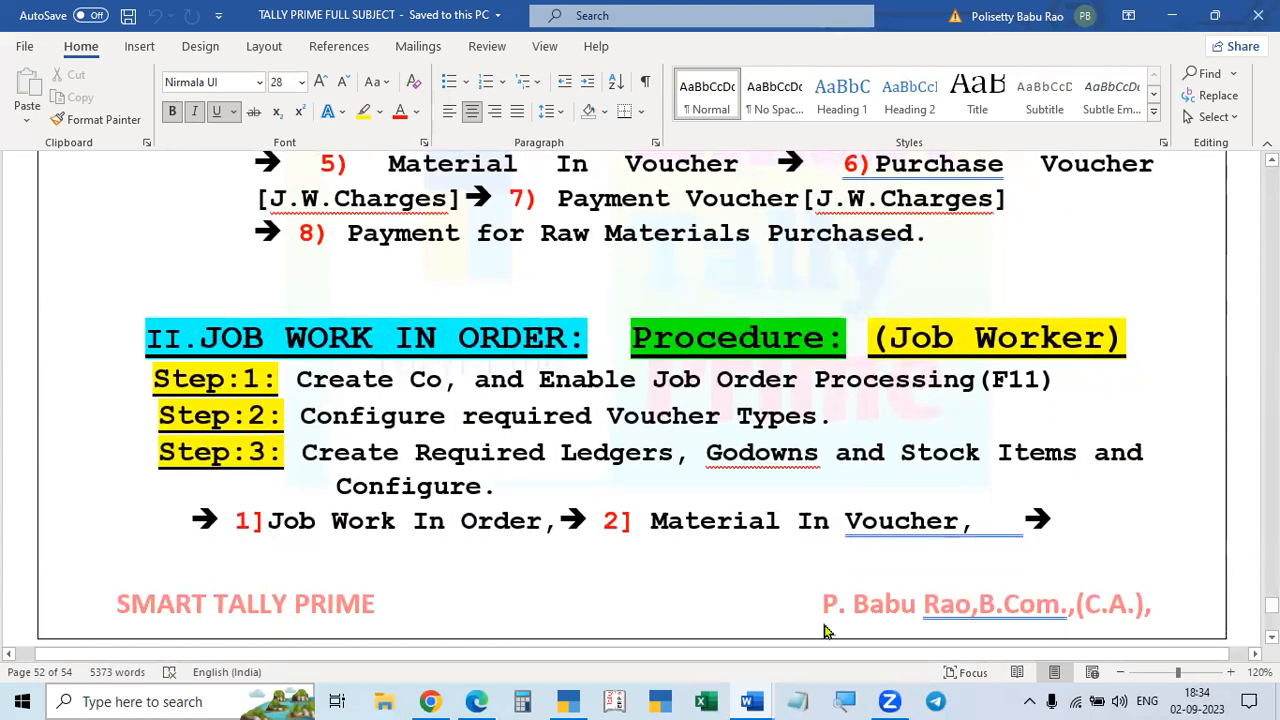
- Switch to TallyPrime, review the master details of JOB WORK IN ORDER COMPANY [23-24] and accept them
click(568, 701)
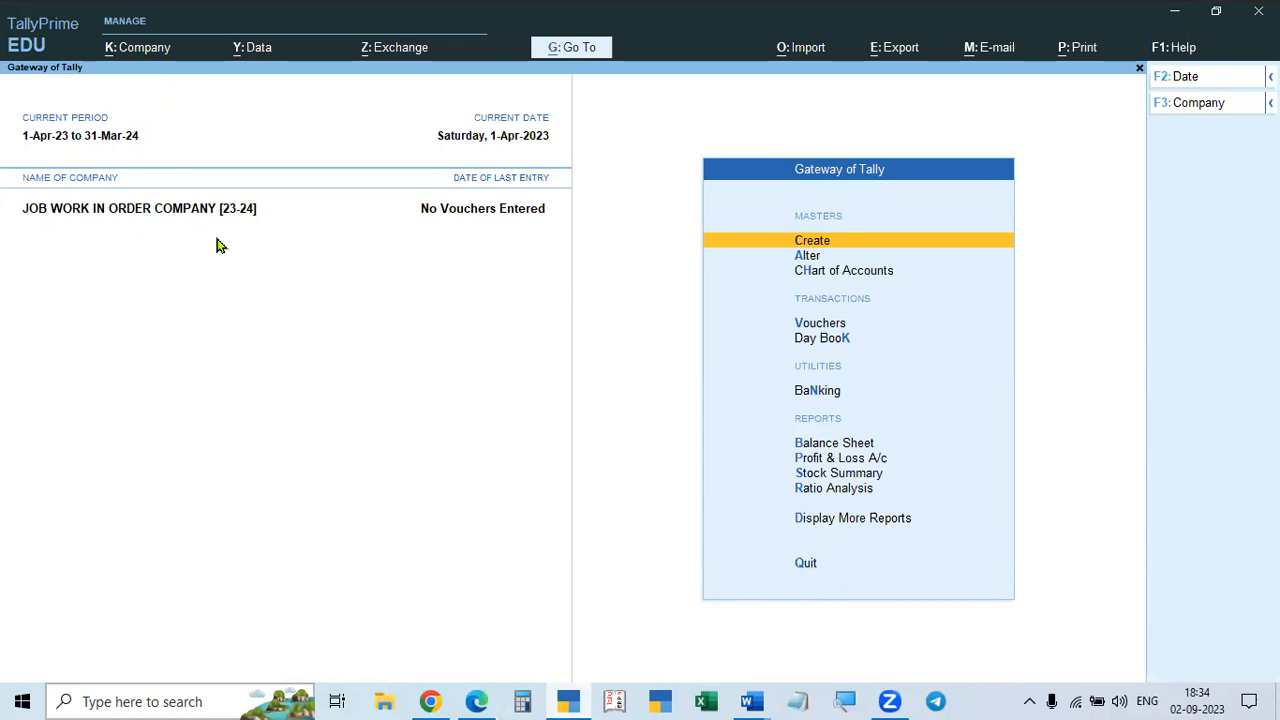
click(136, 48)
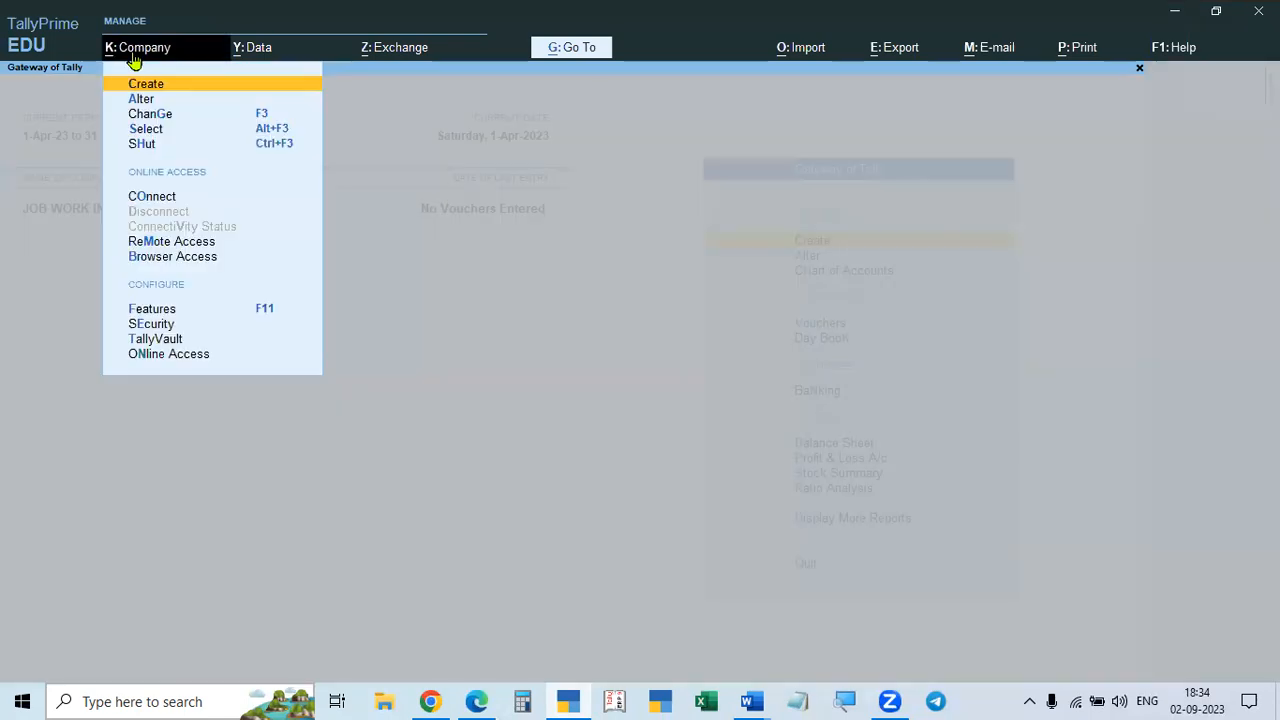
click(136, 100)
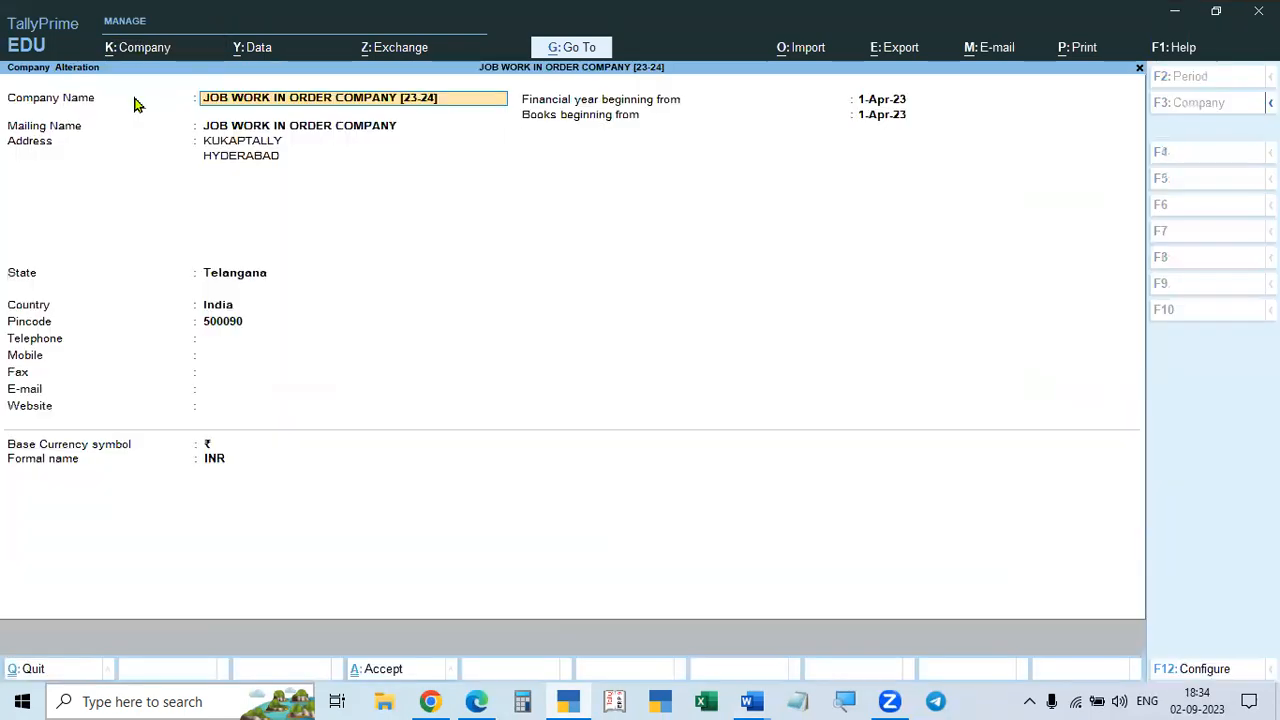
key(Return)
key(Return)
key(Return)
key(Return)
key(Return)
key(Return)
key(Return)
key(Return)
key(Return)
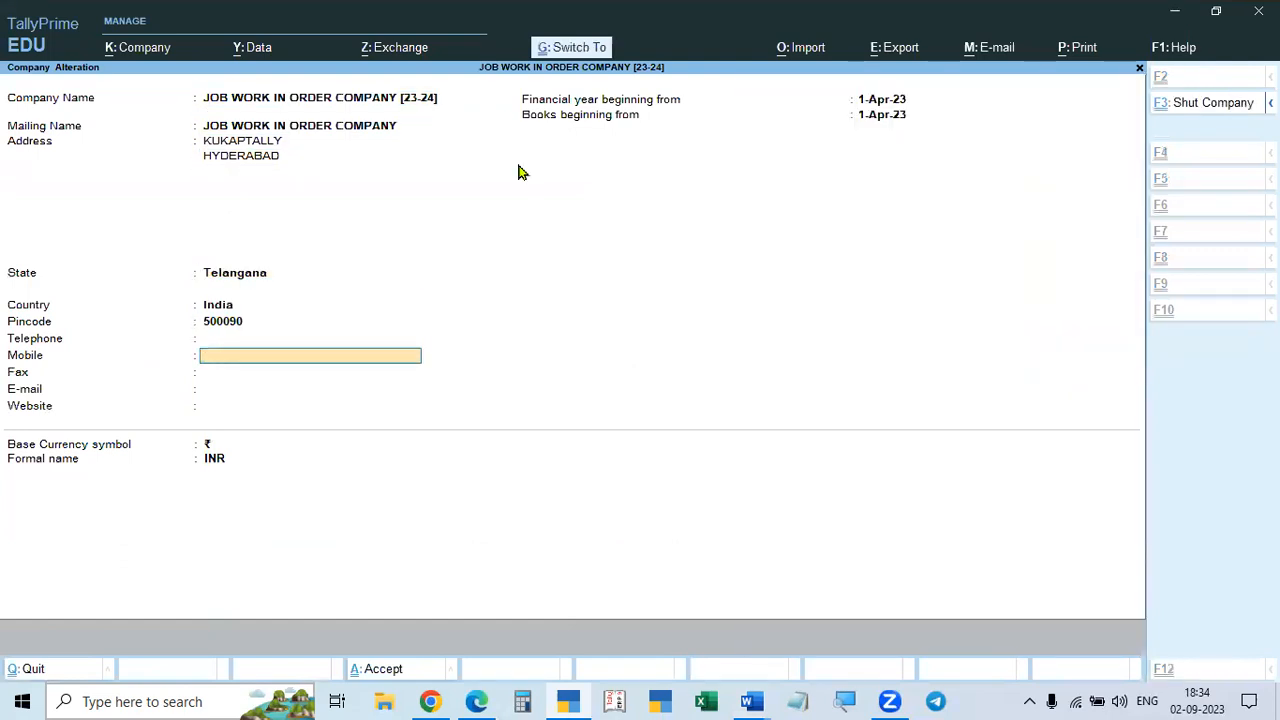
key(ctrl+a)
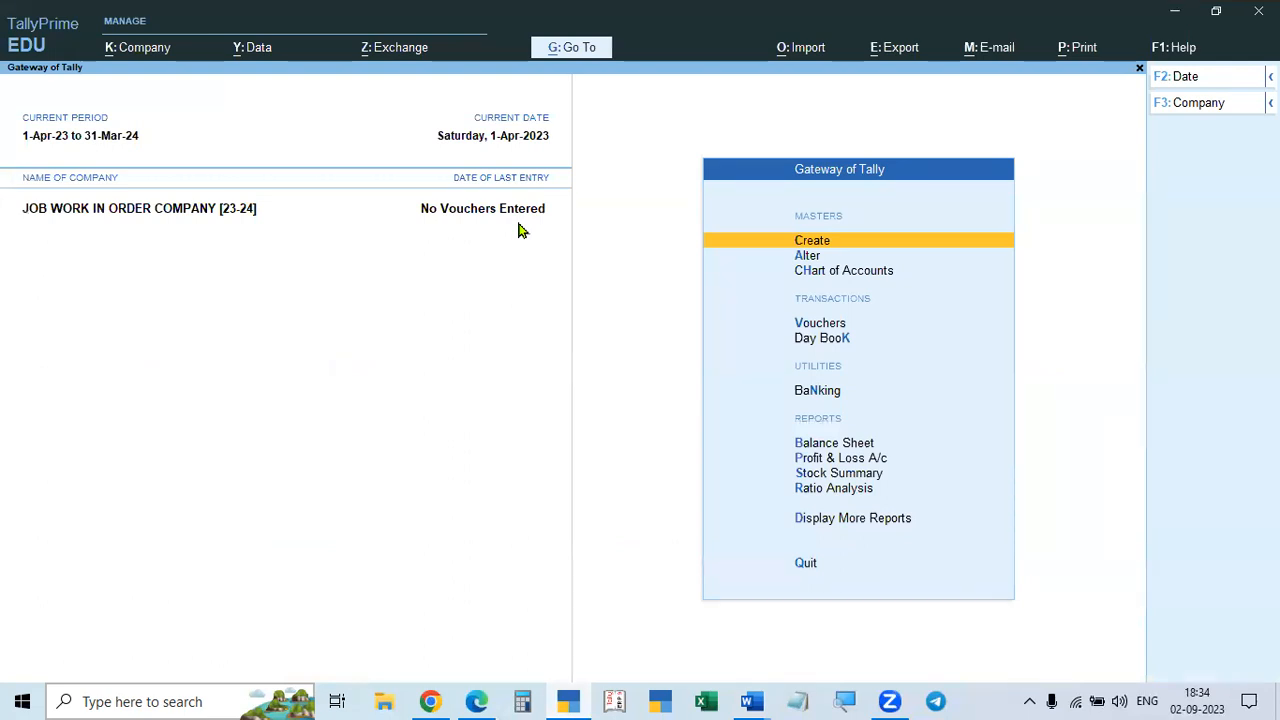
- Open the company features, check the GST details, and leave them without making changes
key(F11)
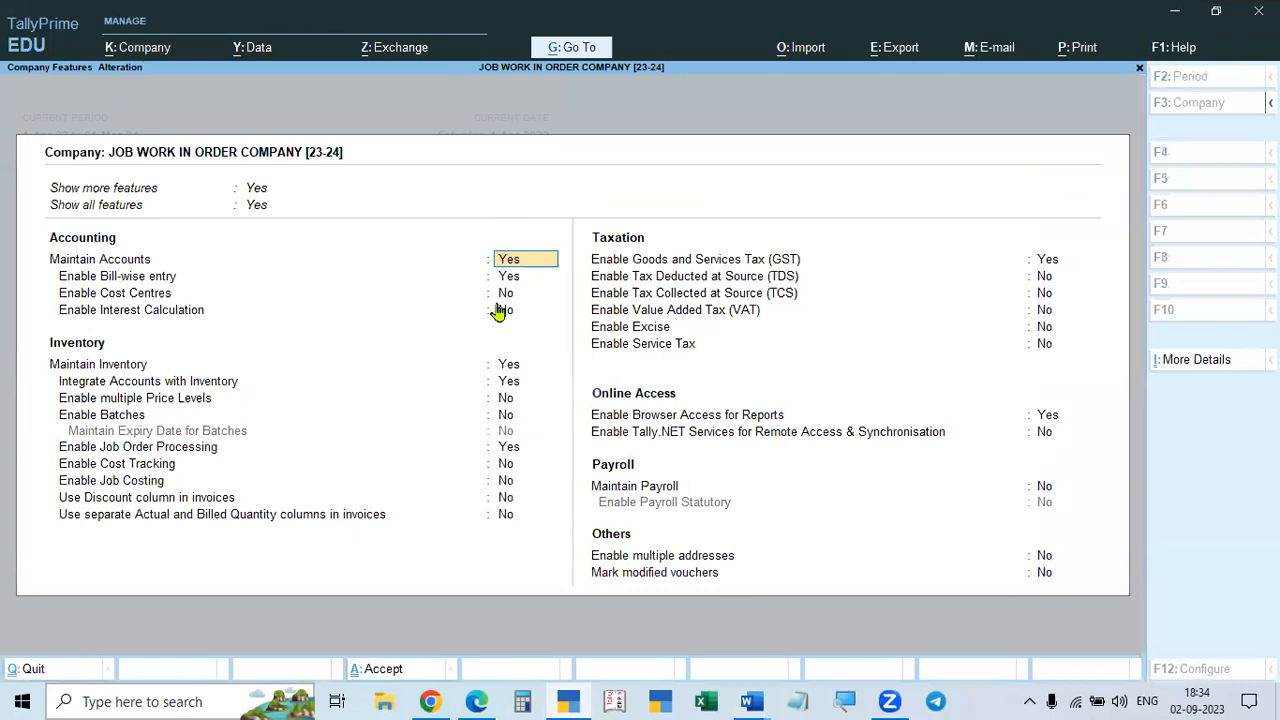
key(Return)
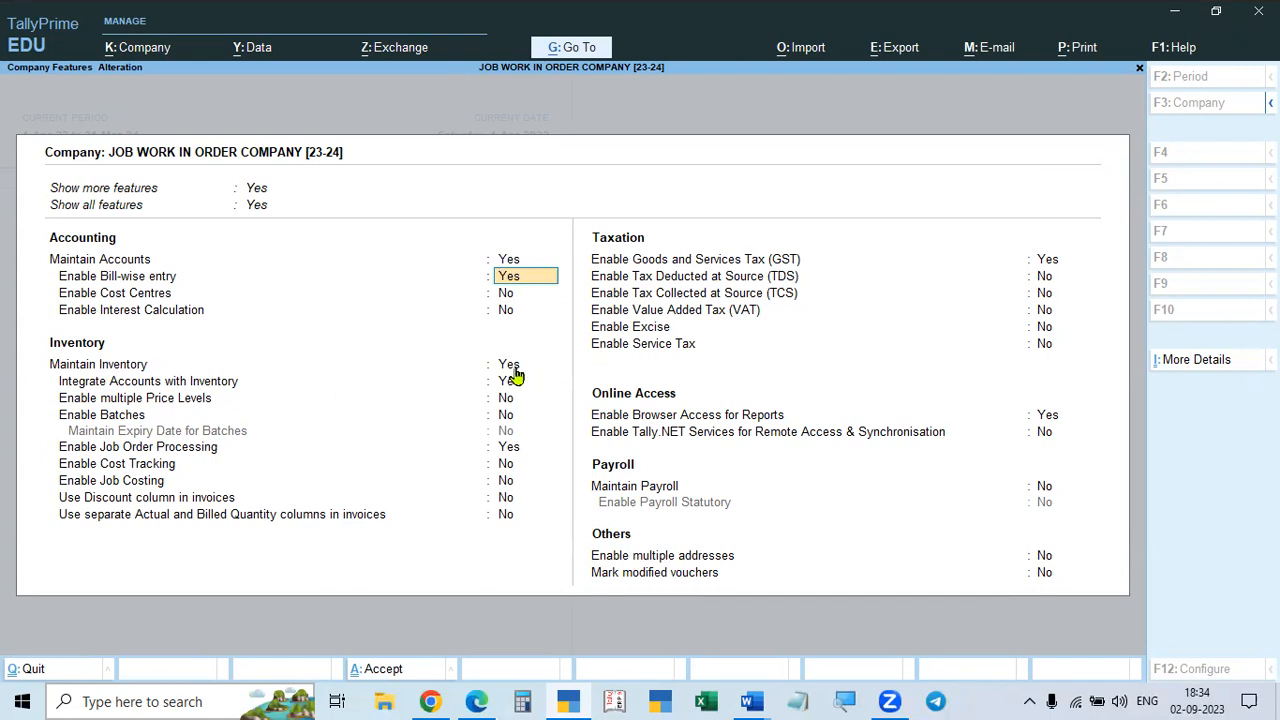
click(1047, 261)
click(1050, 263)
key(Escape)
key(Escape)
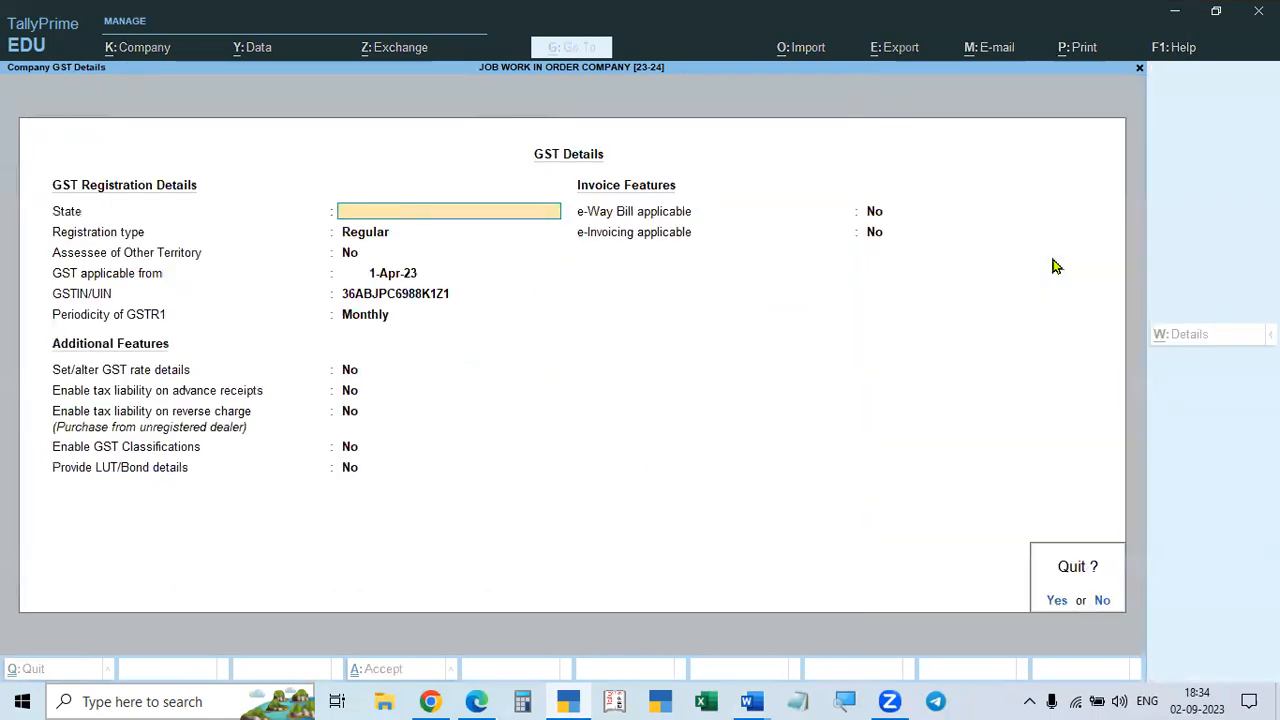
key(y)
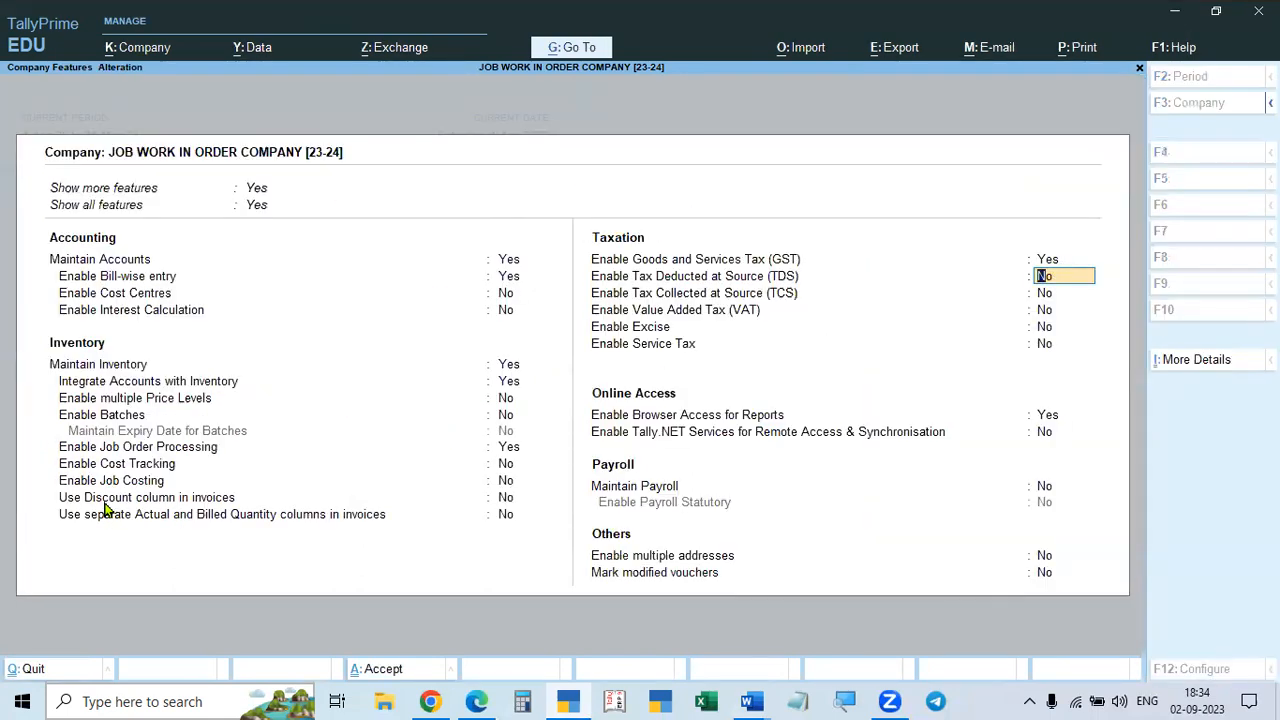
- Set Enable Job Order Processing to No in the company features
click(115, 452)
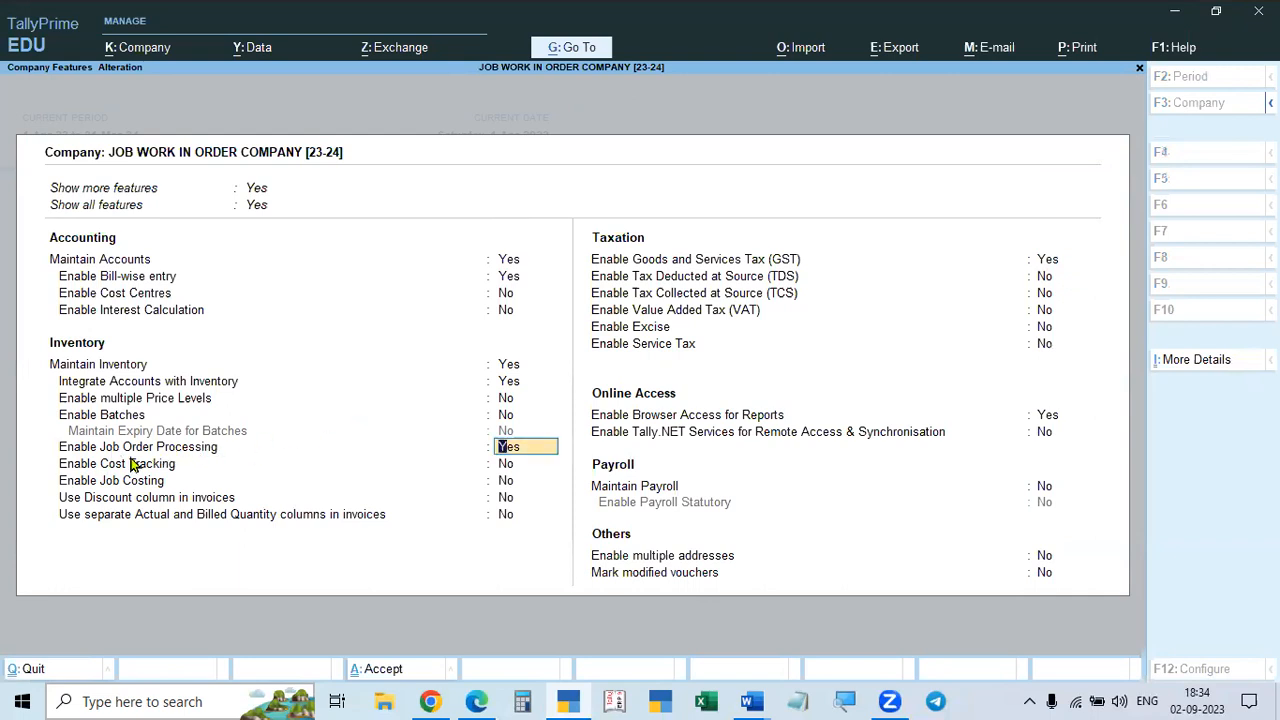
text(n)
key(Return)
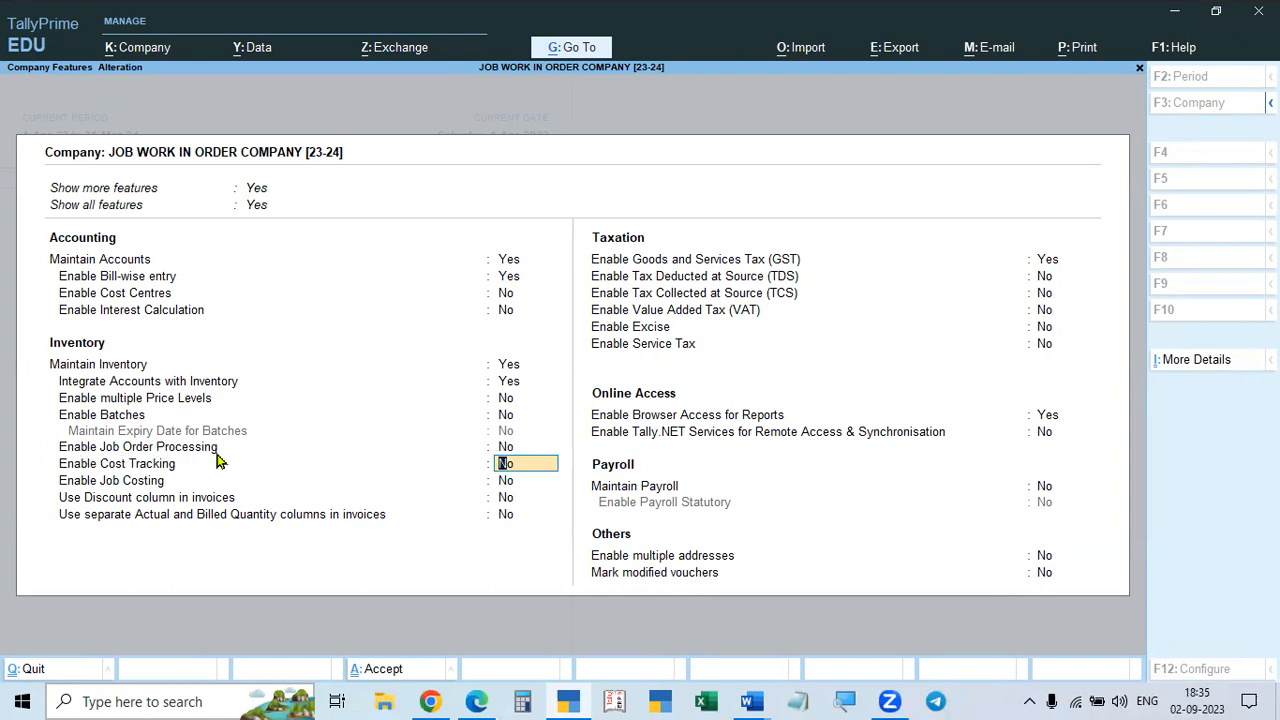
- Set Enable Job Order Processing and Enable Cost Tracking to Yes, and save the company features
click(506, 449)
key(y)
key(y)
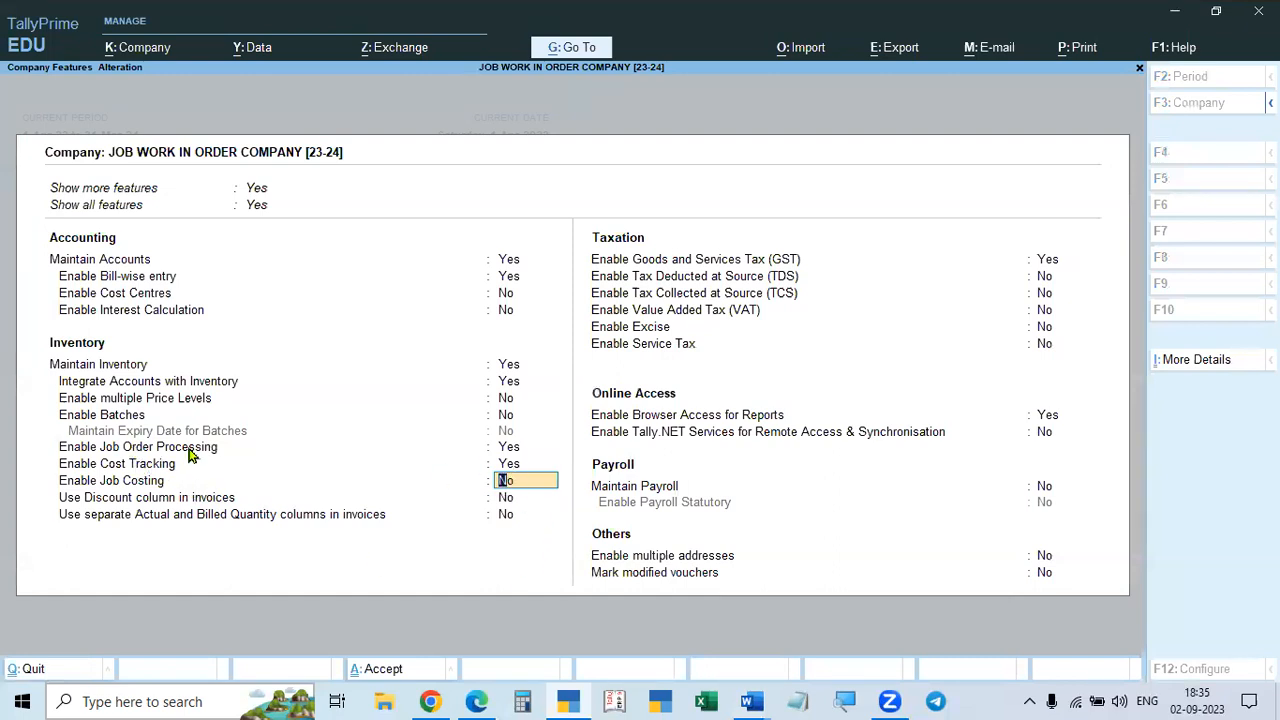
key(ctrl+a)
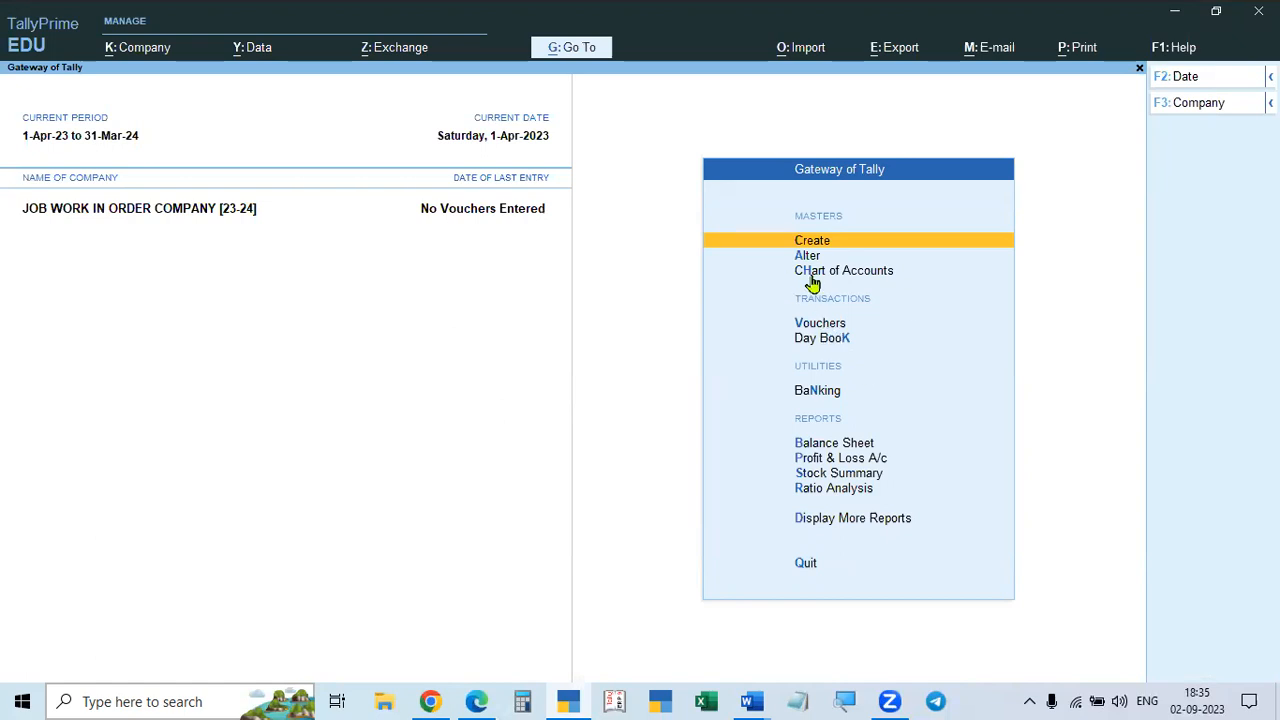
- Check the remaining Job Work In Order steps in the Word notes, and return to TallyPrime
key(alt+Tab)
scroll(567, 392, down, 1)
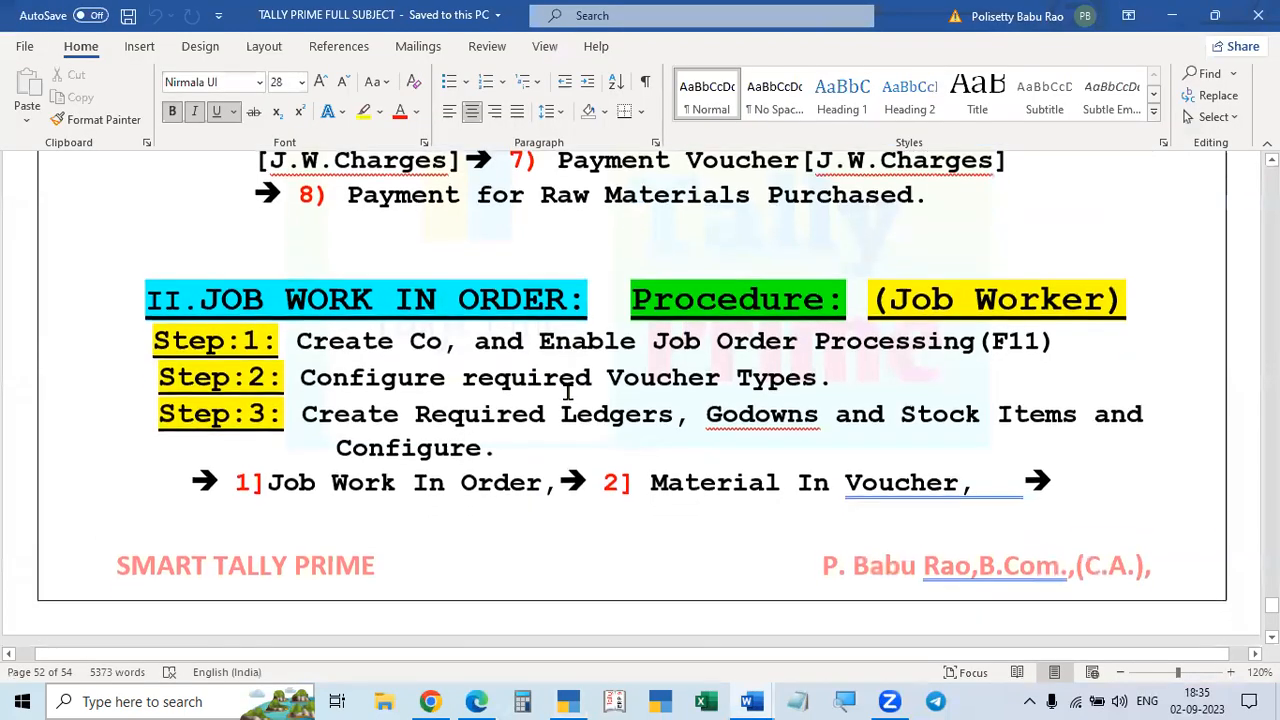
scroll(660, 375, down, 1)
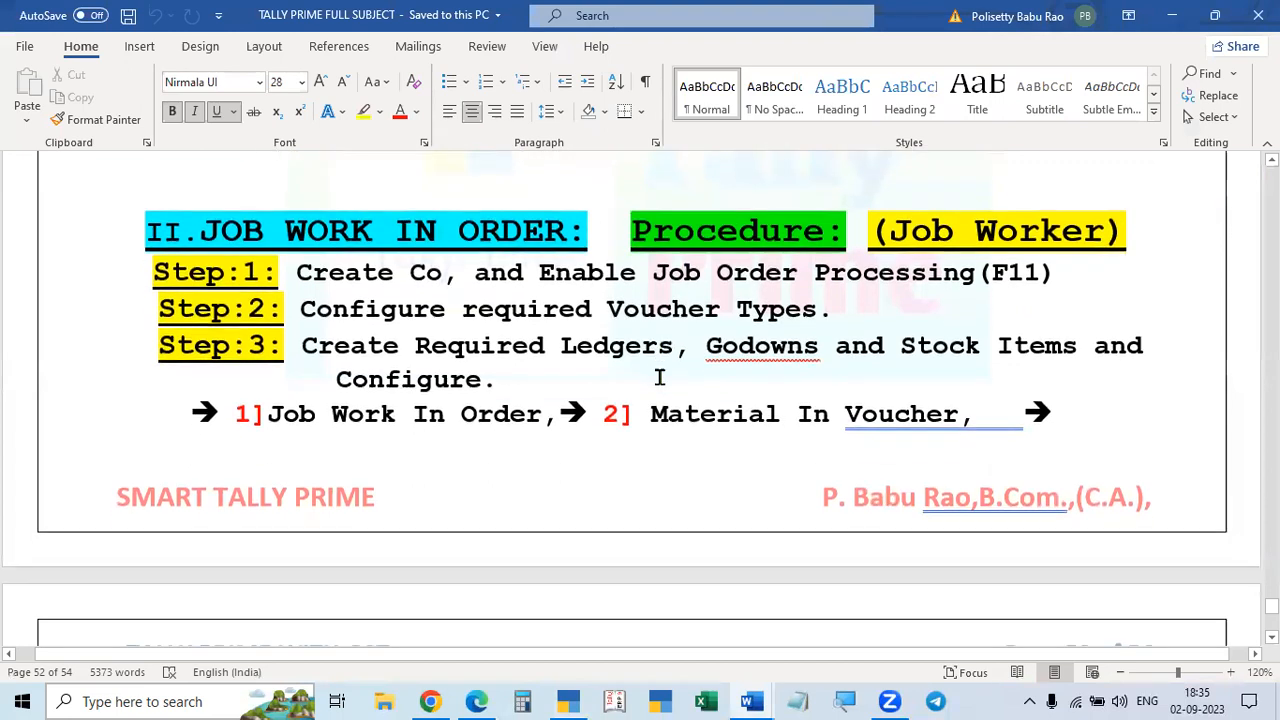
key(alt+Tab)
key(alt+Tab)
key(alt+Tab)
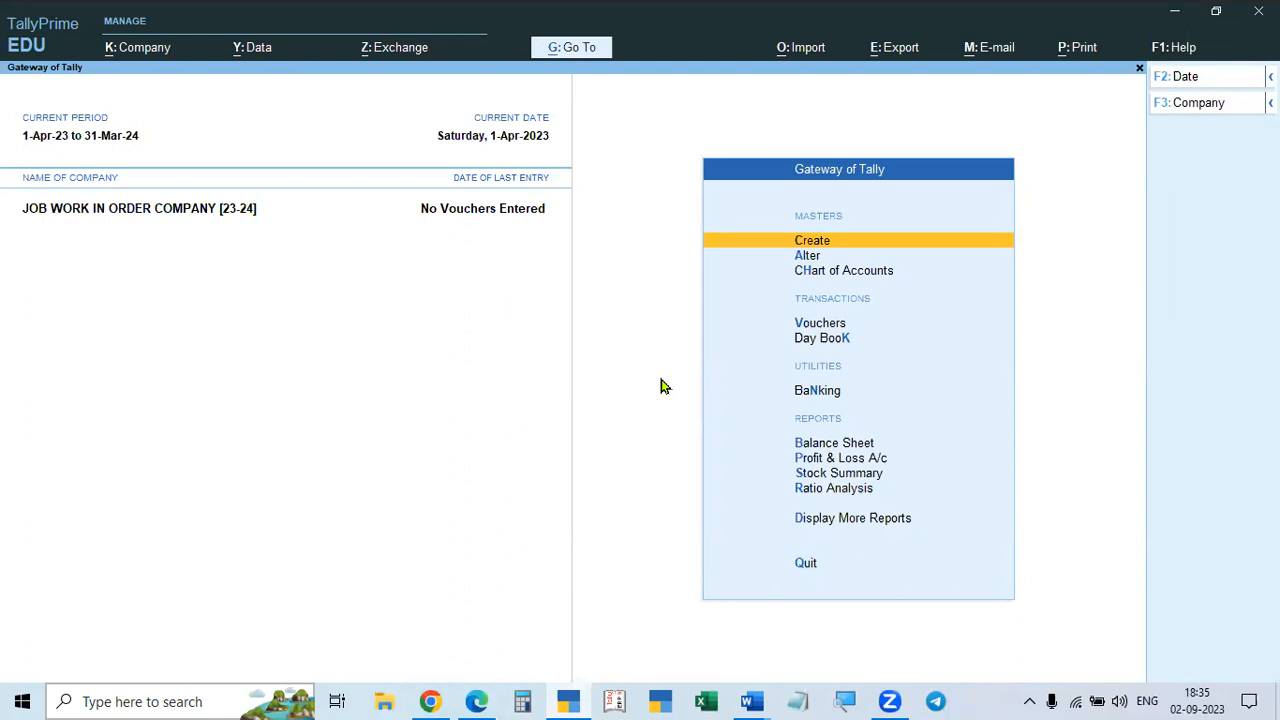
- Examine the full list of voucher types from voucher entry, including the inactive ones, and return to the Gateway of Tally
click(826, 330)
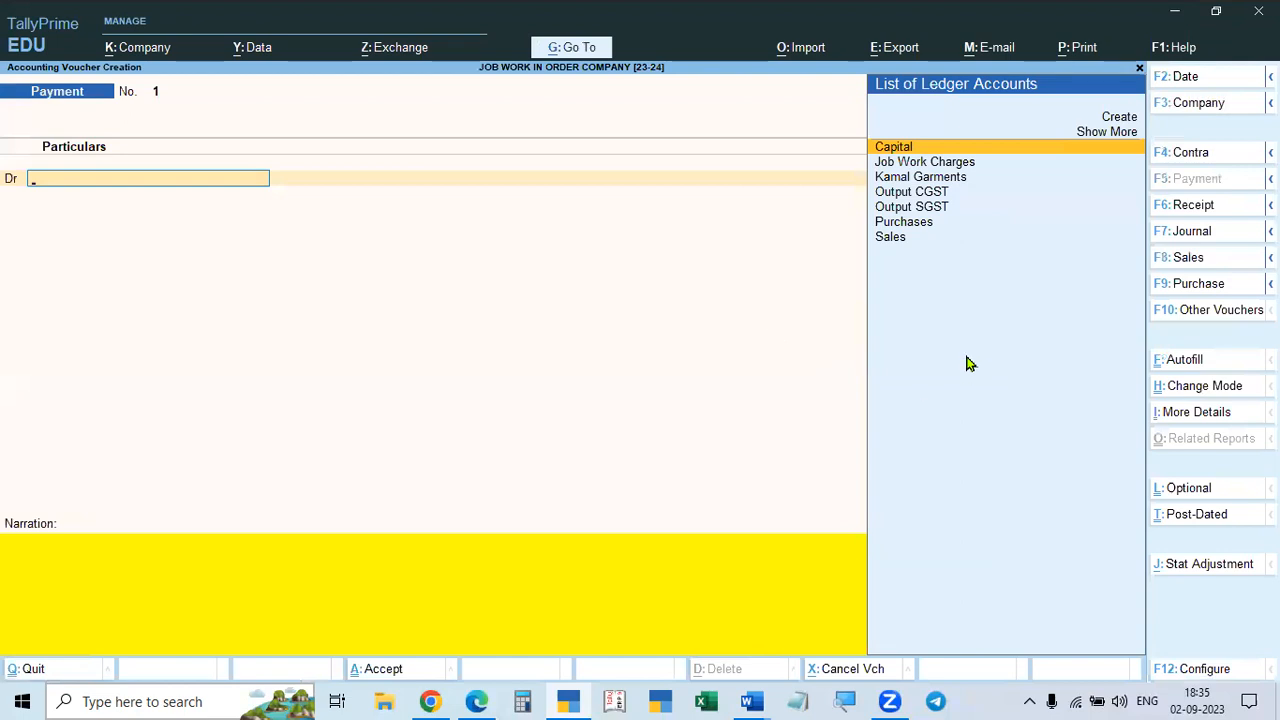
click(1207, 312)
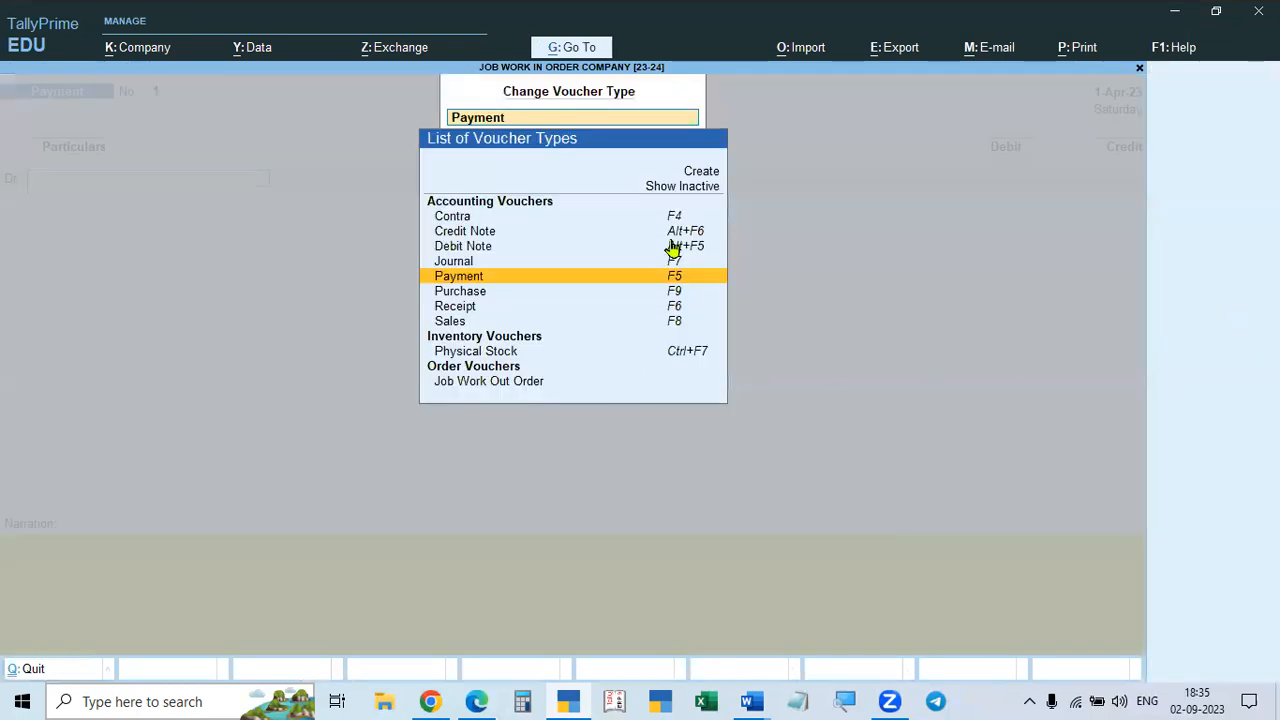
click(680, 190)
click(680, 190)
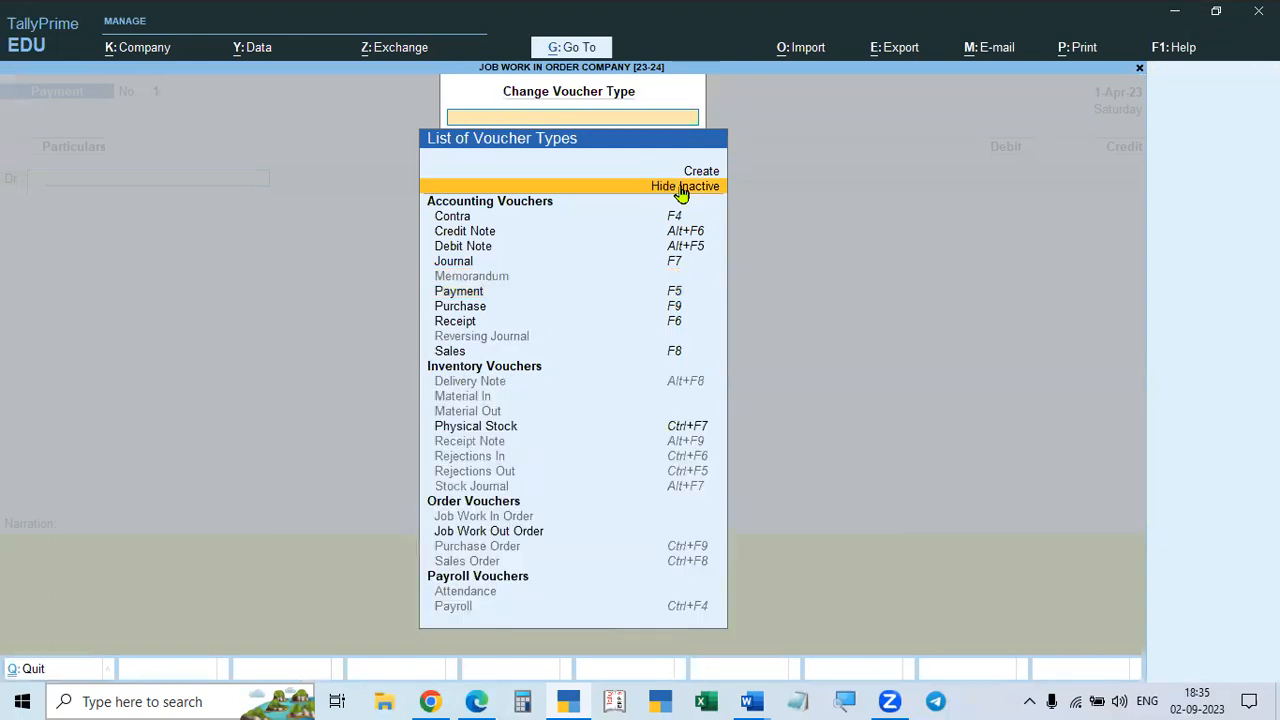
key(Down)
key(Down)
key(Down)
key(Down)
key(Down)
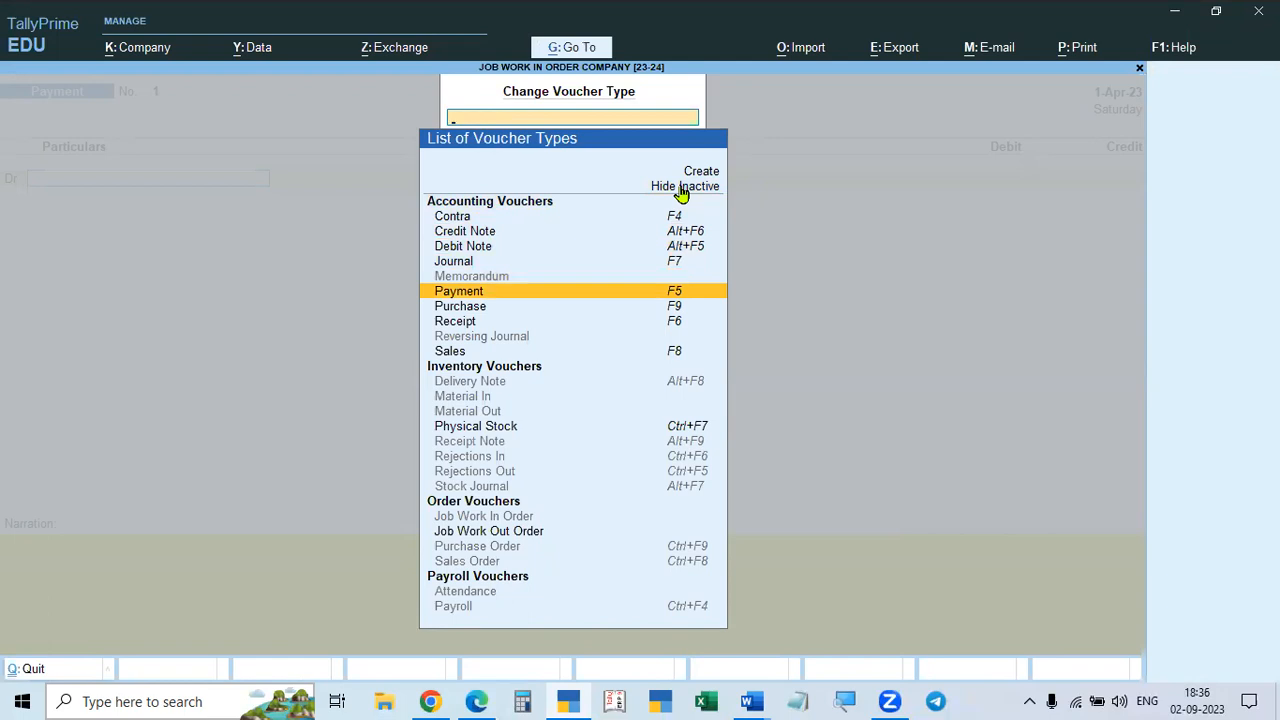
key(Escape)
key(Escape)
key(Escape)
key(Escape)
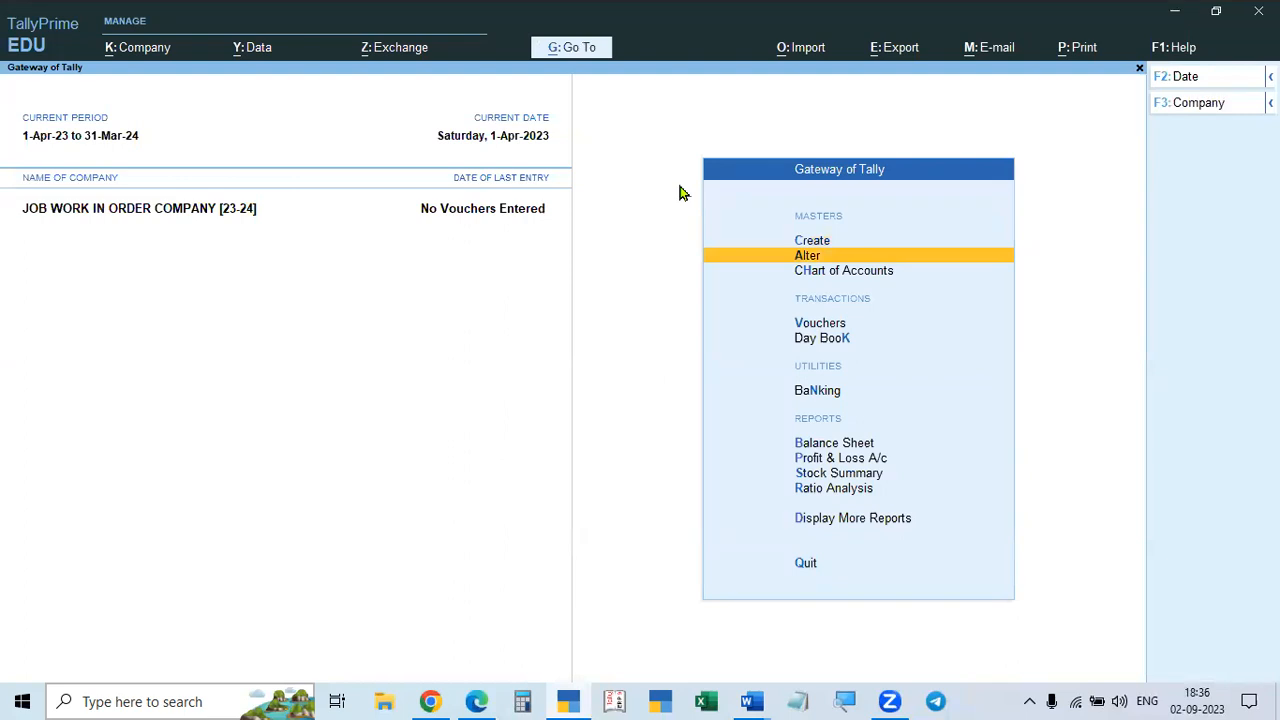
- Open the Job Work In Order voucher type for alteration
key(Return)
key(Down)
key(Down)
key(Down)
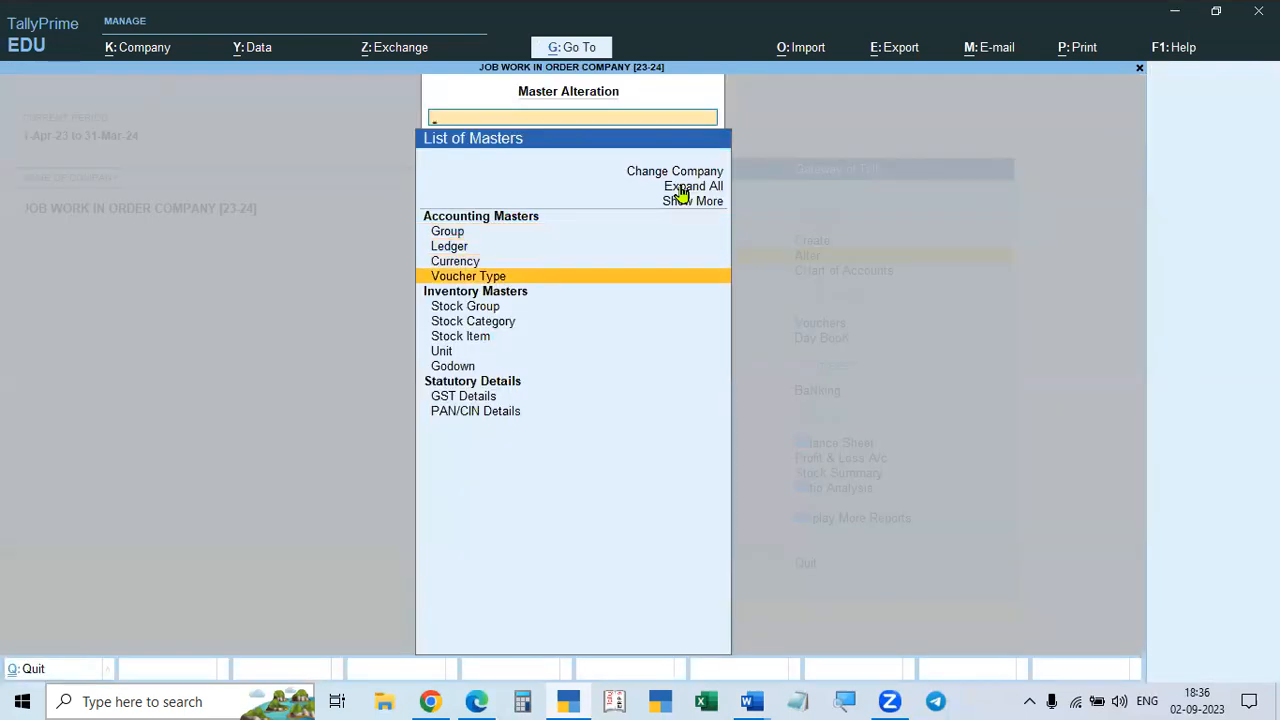
key(Return)
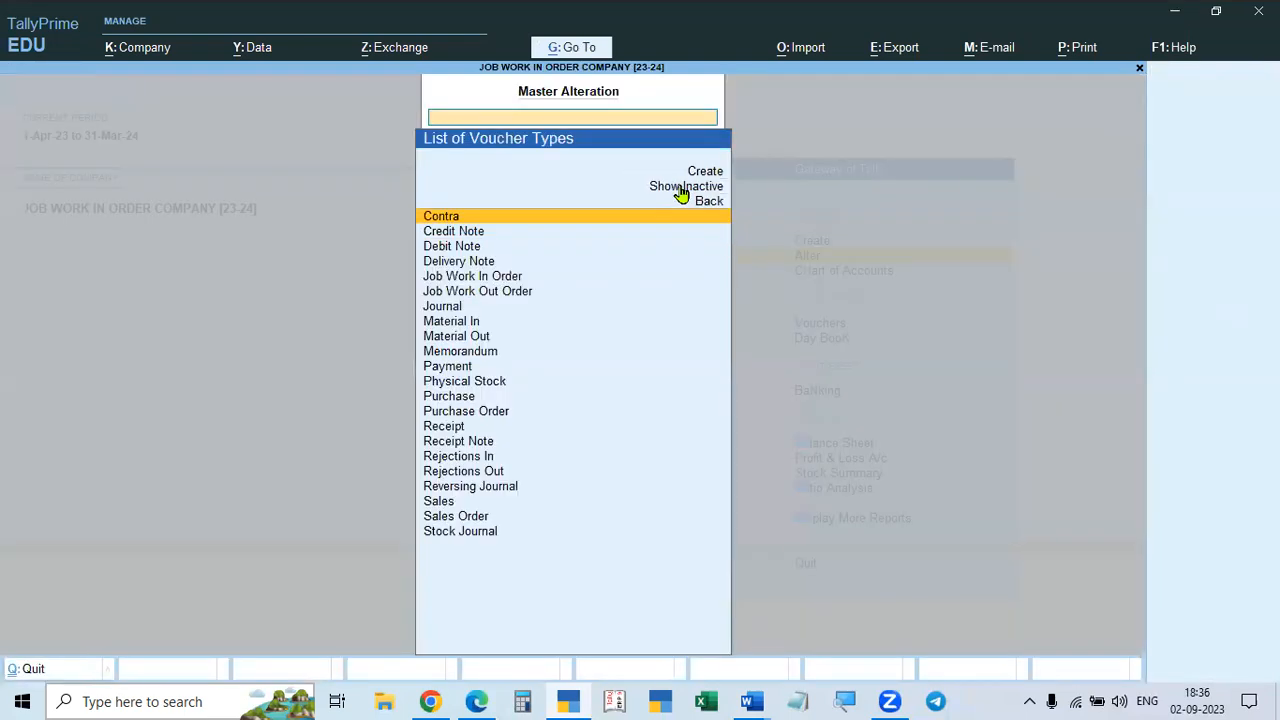
click(510, 280)
click(510, 280)
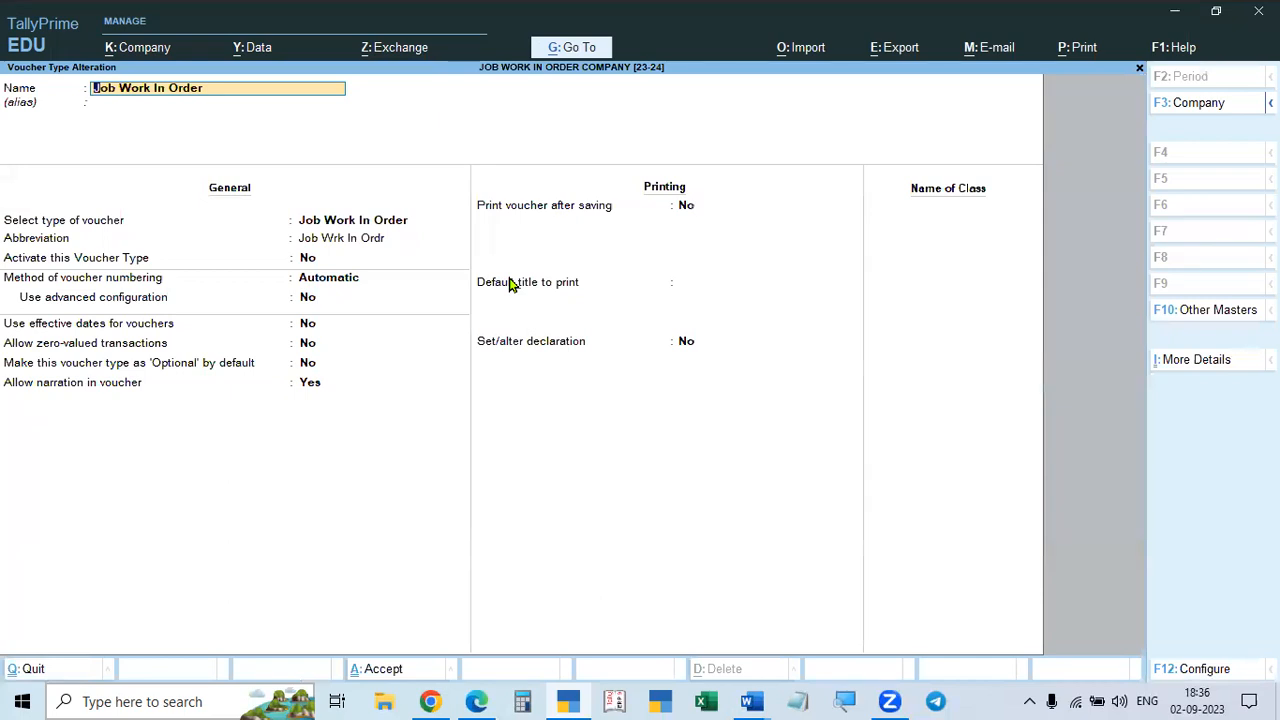
- Set Activate this Voucher Type to Yes for Job Work In Order and save the voucher type
key(Return)
key(Return)
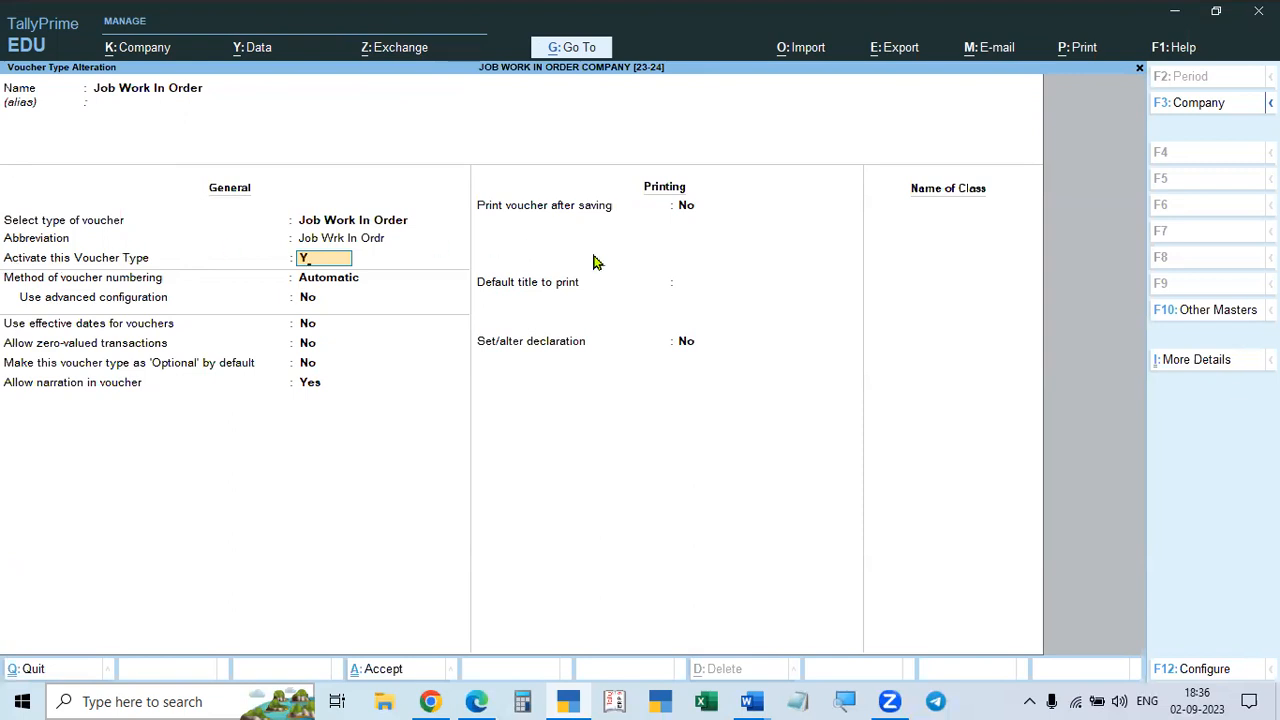
text(Y)
key(Return)
key(Return)
key(Return)
key(Return)
key(Return)
key(Return)
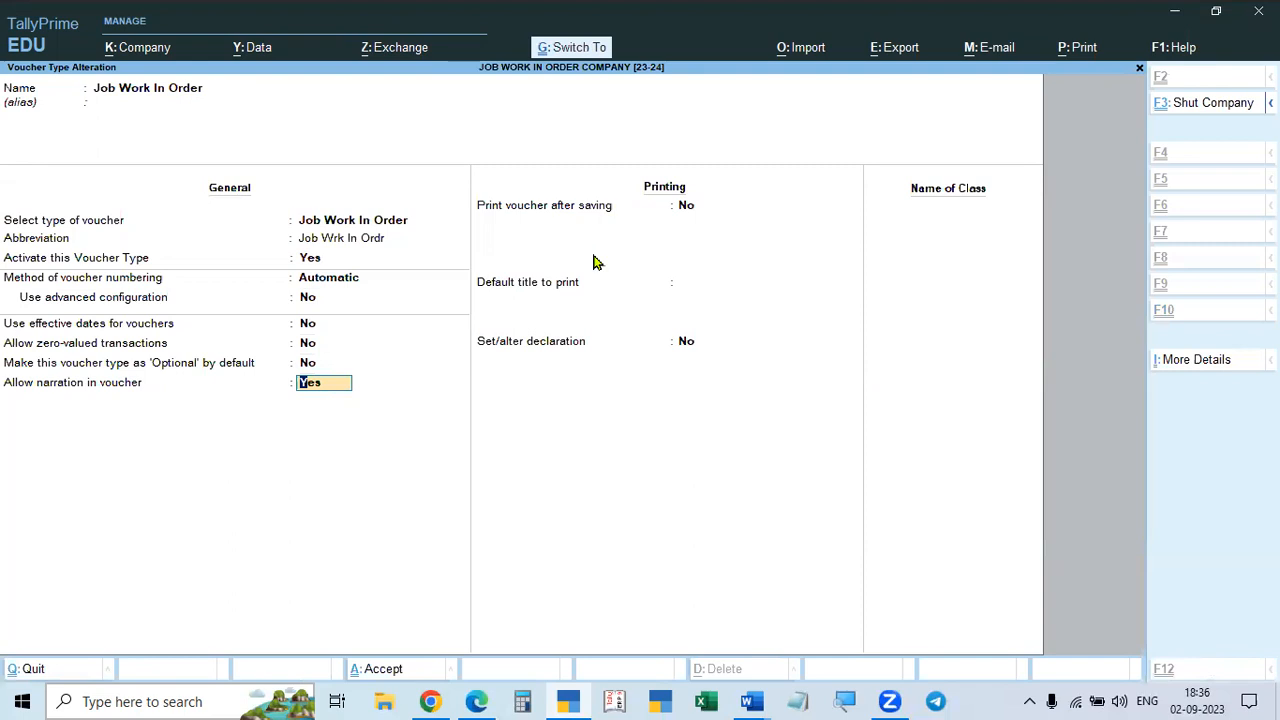
key(ctrl+a)
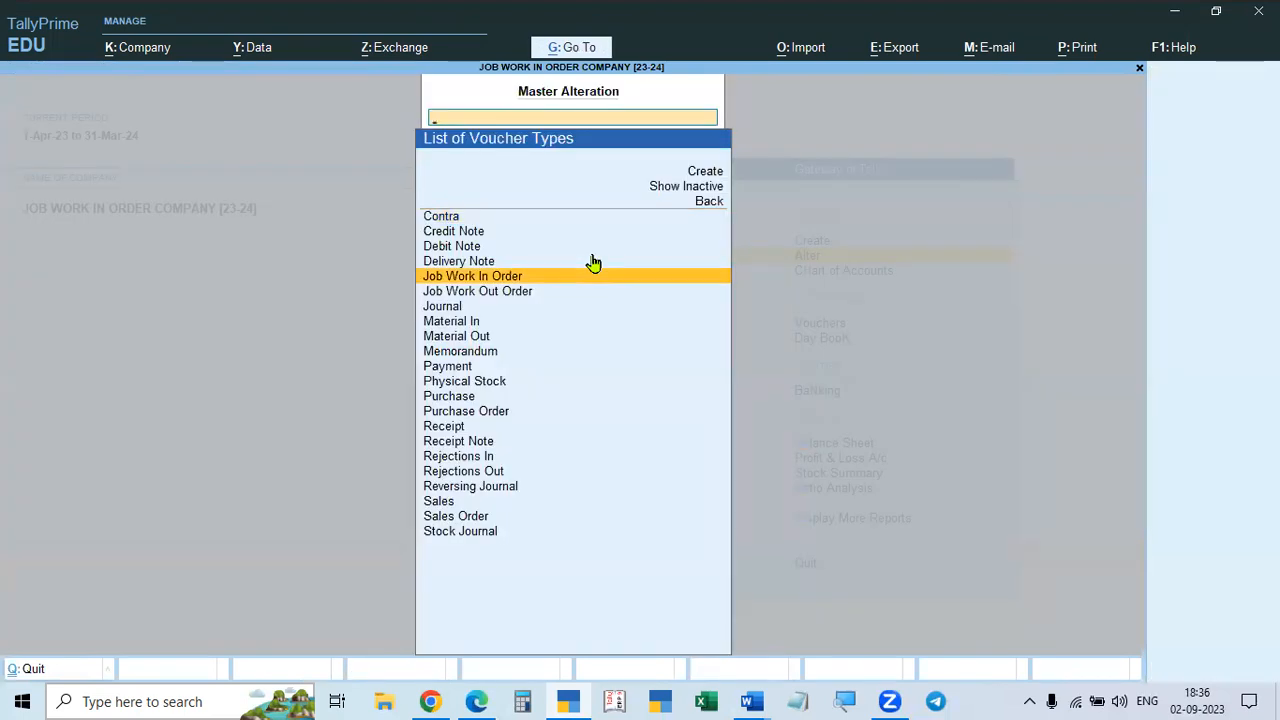
- Open the Material In voucher type for alteration and set Activate this Voucher Type to Yes
click(466, 324)
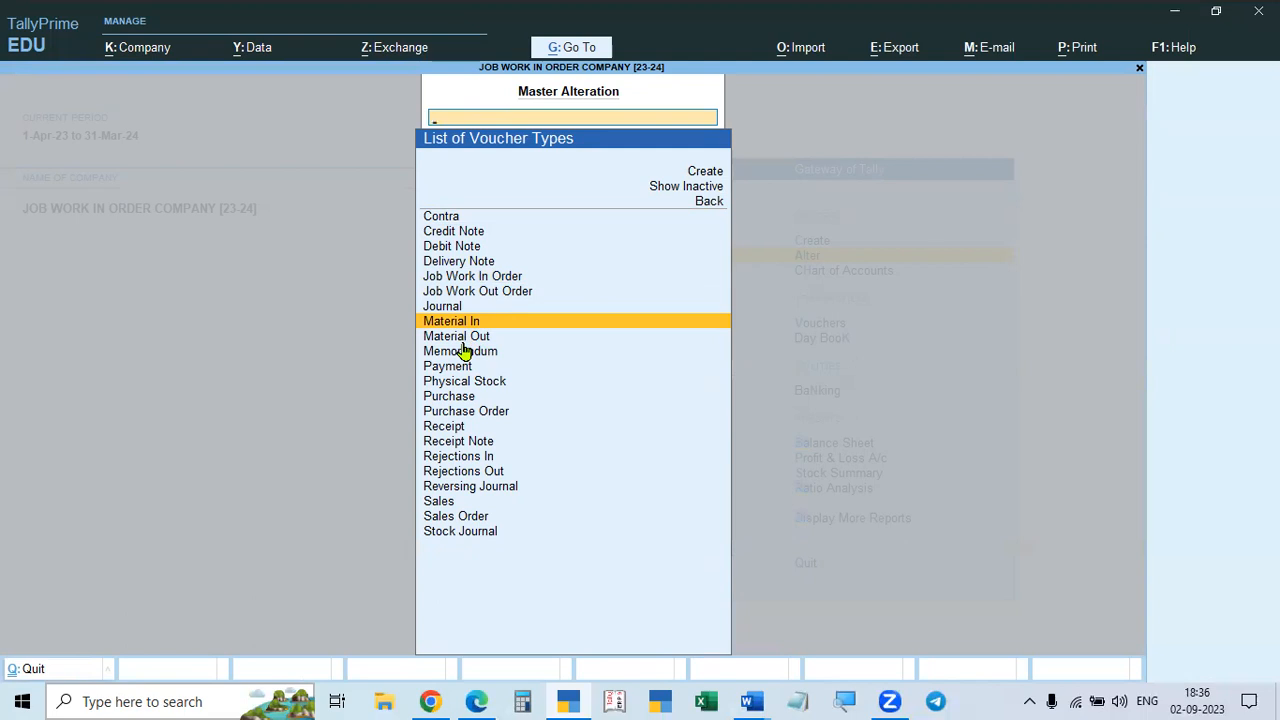
key(Return)
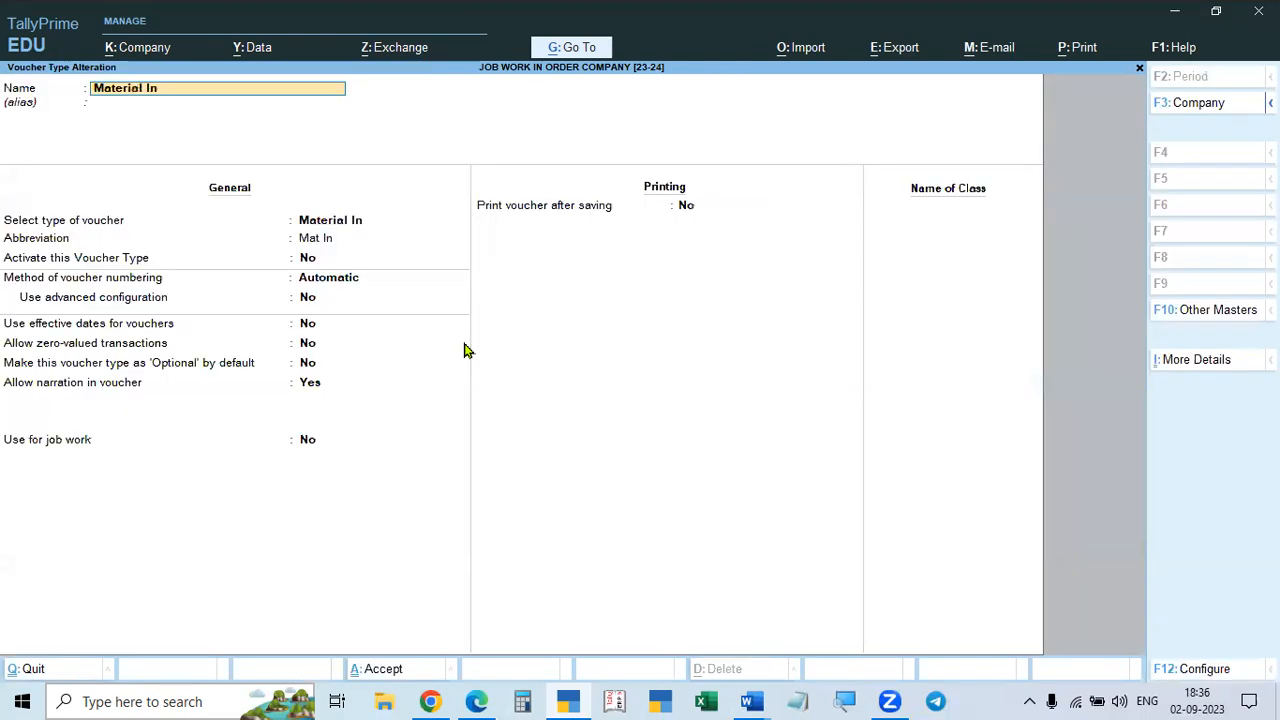
click(318, 262)
key(y)
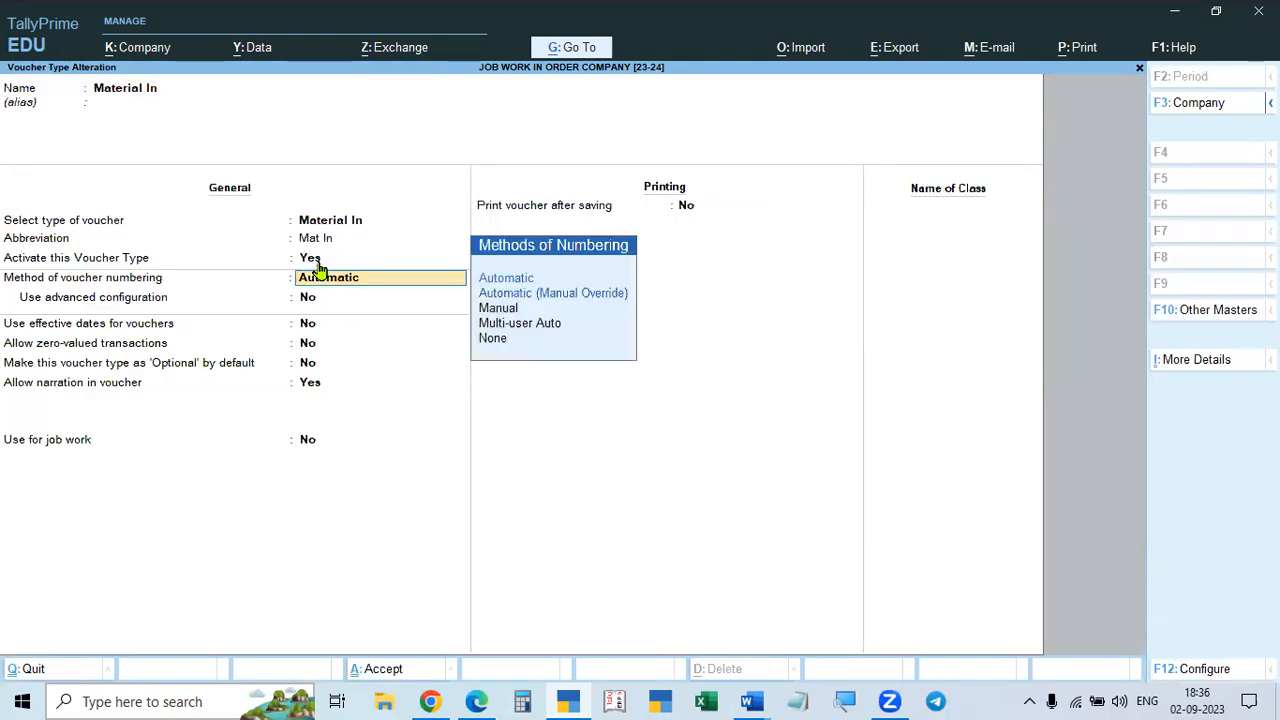
key(Return)
key(Return)
key(Return)
key(Return)
key(Return)
key(Return)
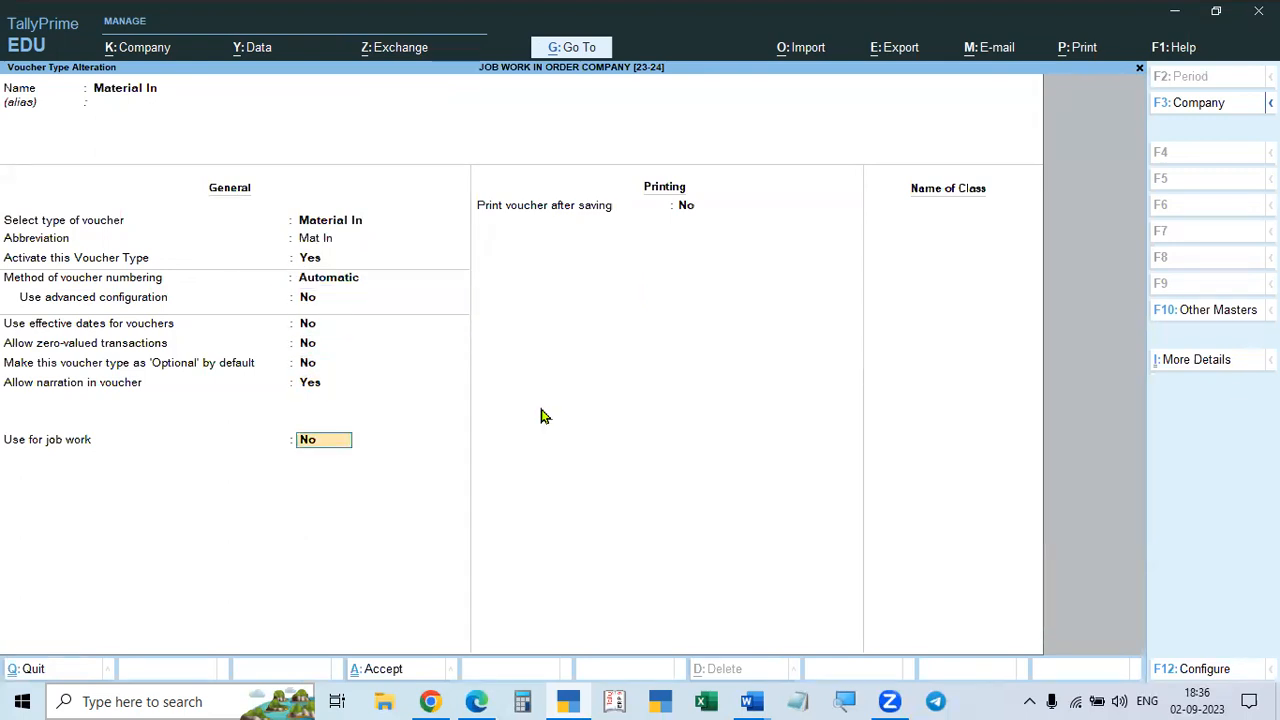
- Set Use for job work and Use for Job Work In to Yes for Material In, and save the voucher type
key(y)
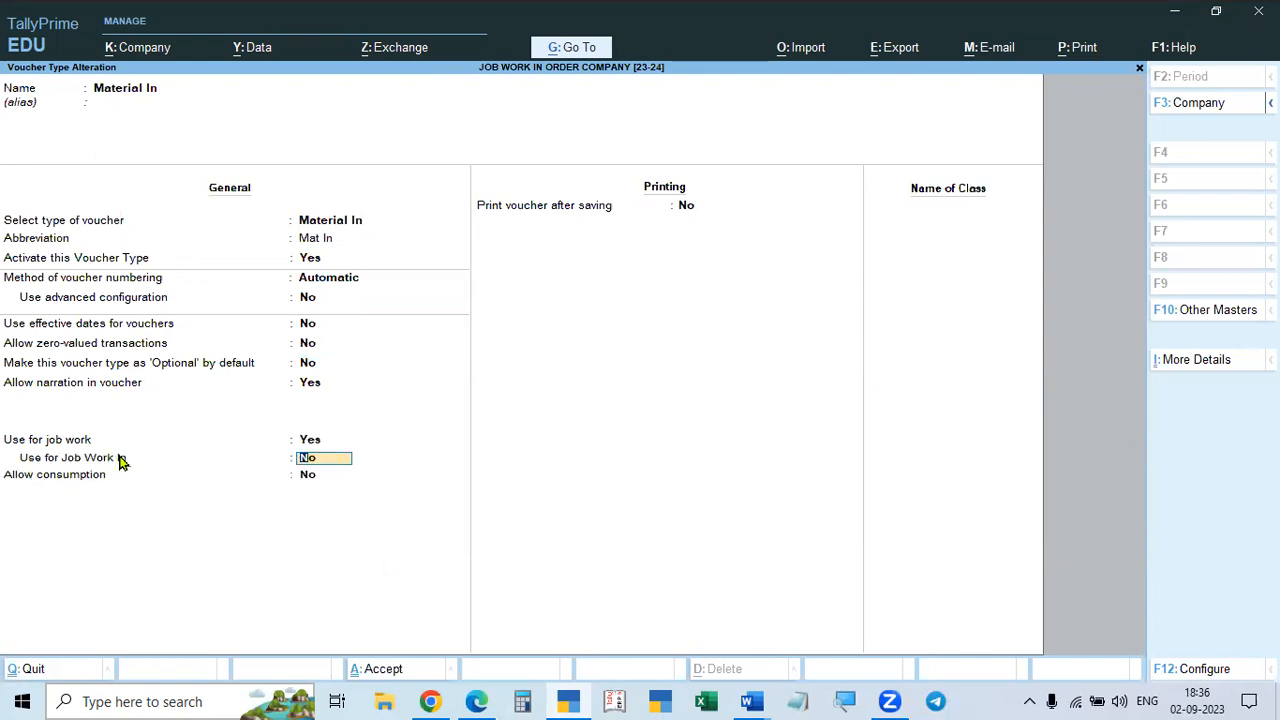
key(y)
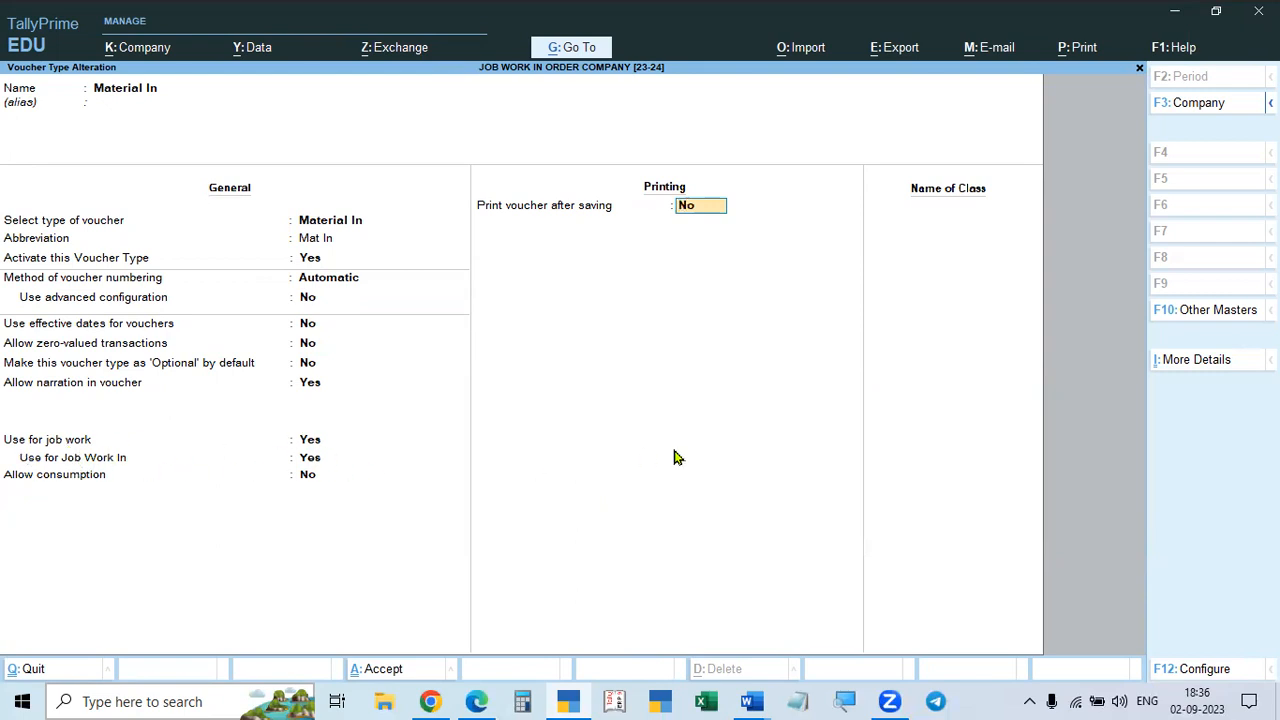
key(Return)
key(Return)
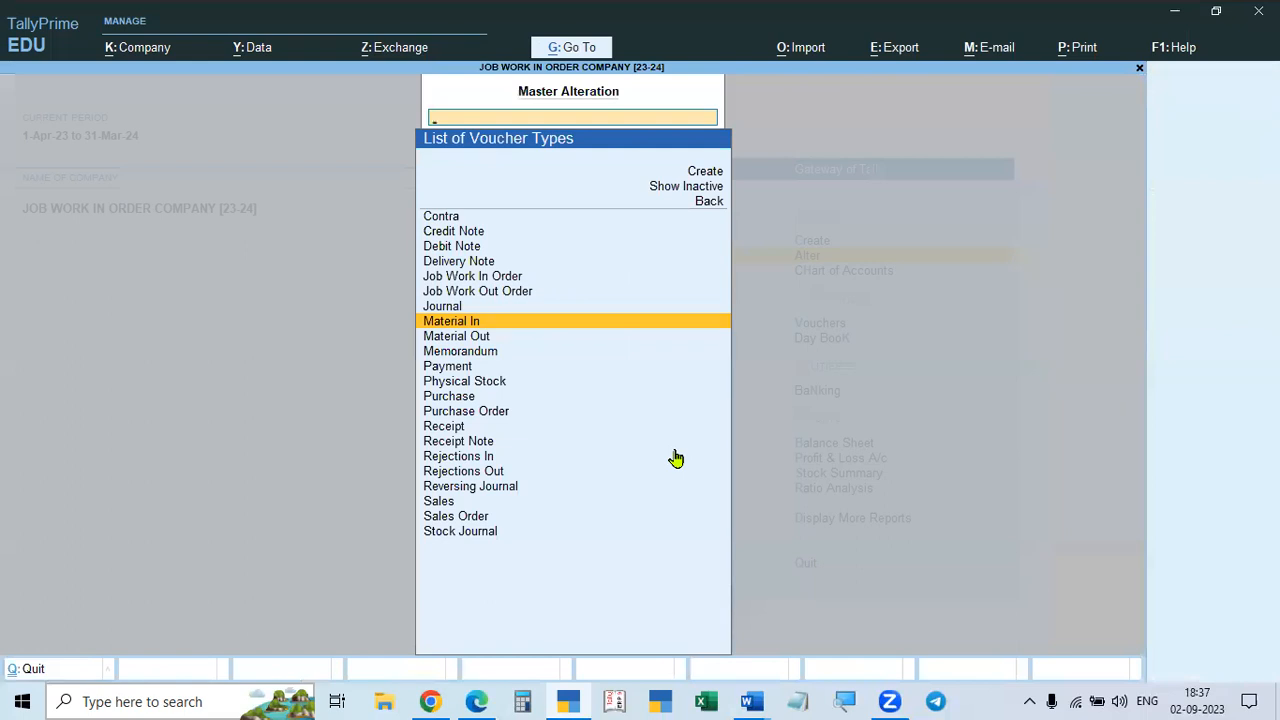
- Open the Material Out voucher type for alteration and set Activate this Voucher Type to Yes
key(Down)
key(Return)
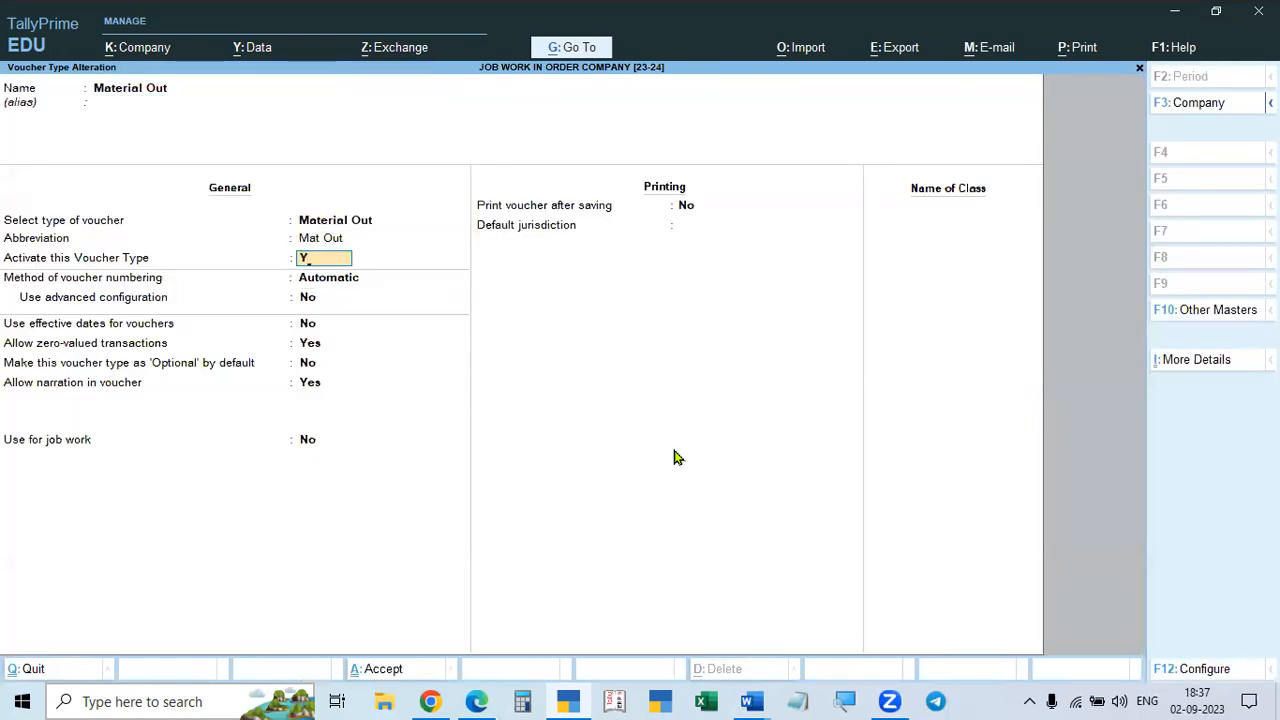
key(Return)
key(Return)
key(Return)
key(Return)
key(Return)
key(Return)
key(Return)
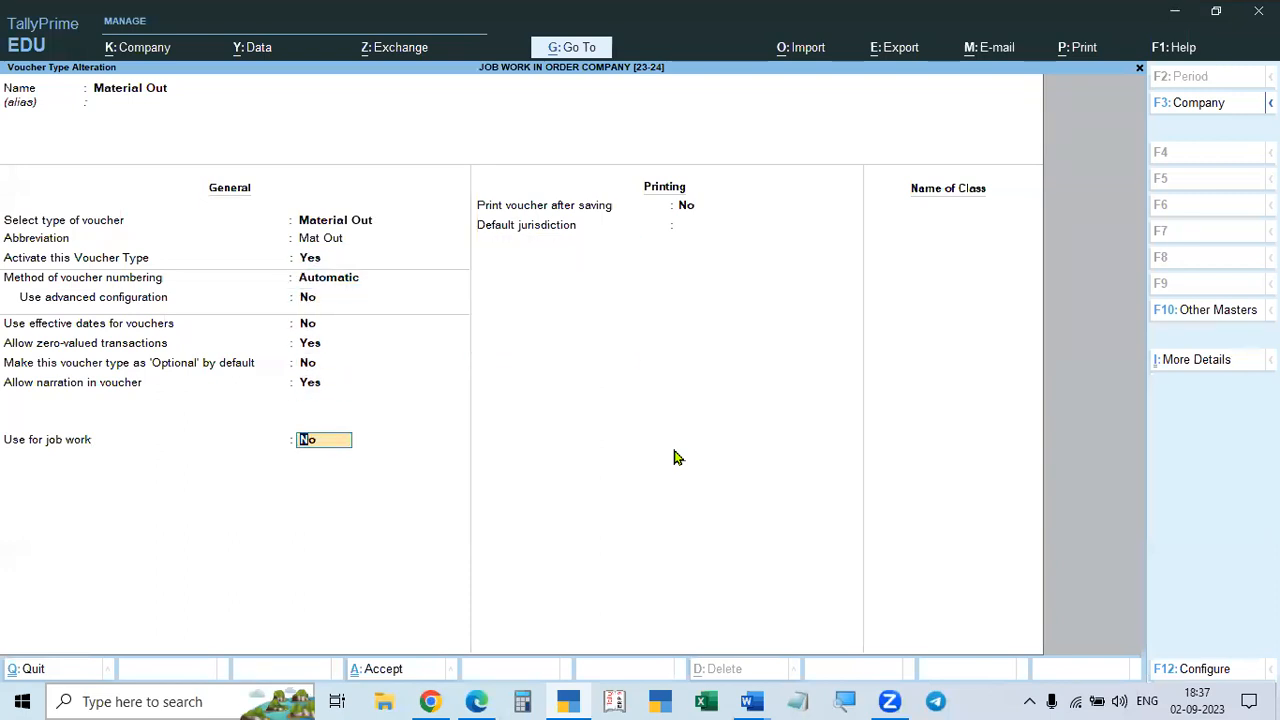
- Set Use for job work and Use for Job Work In to Yes for Material Out, and save the voucher type
text(Y)
key(Return)
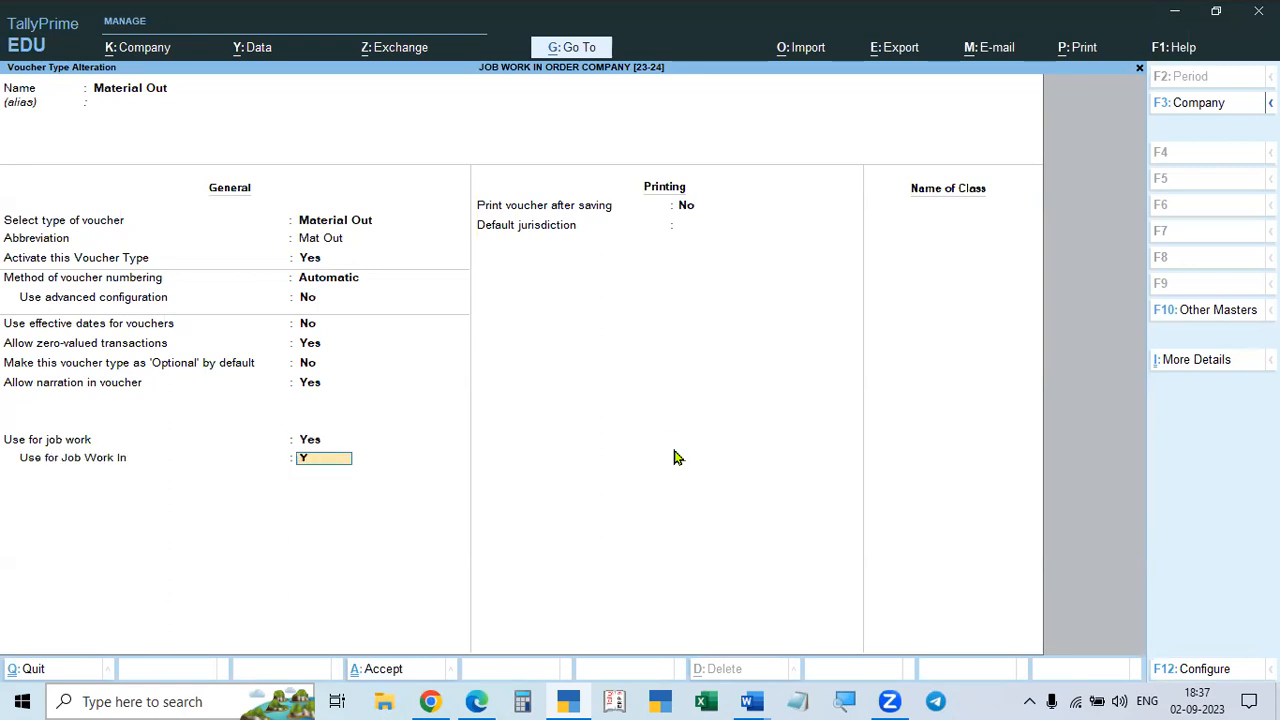
text(Y)
key(Return)
key(ctrl+a)
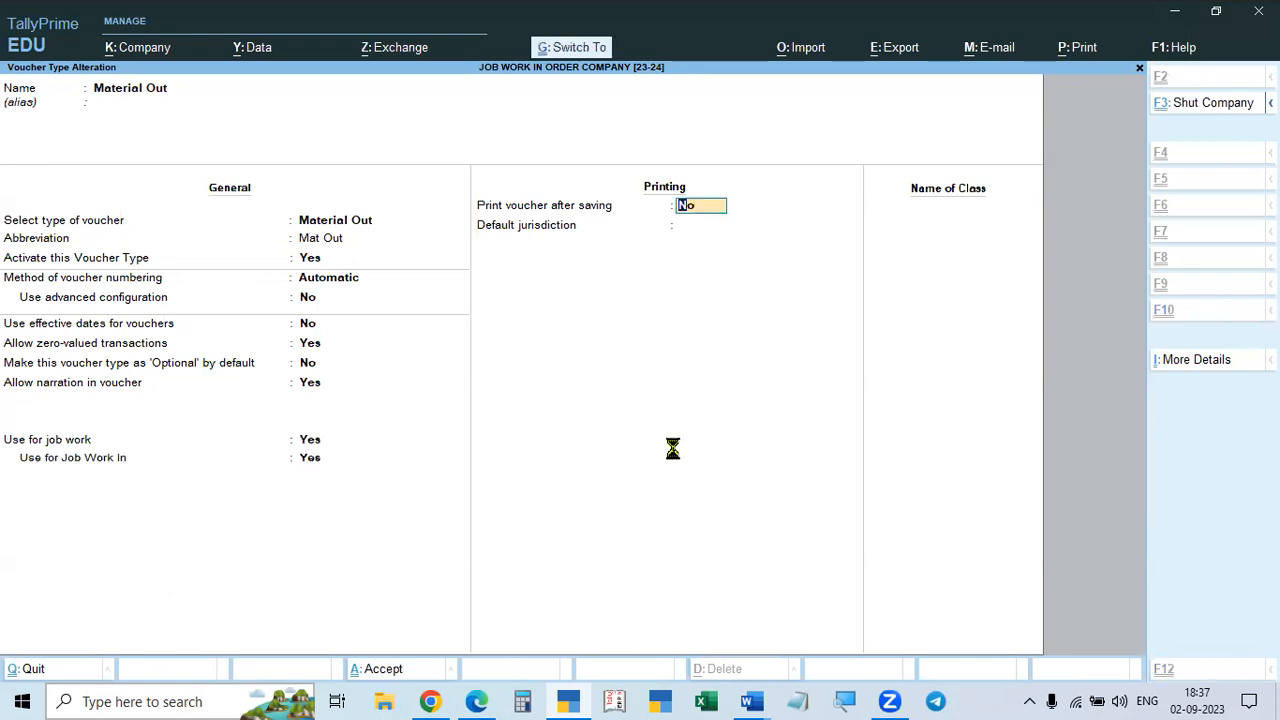
- Leave the voucher type masters and open the list of ledgers for alteration
key(Escape)
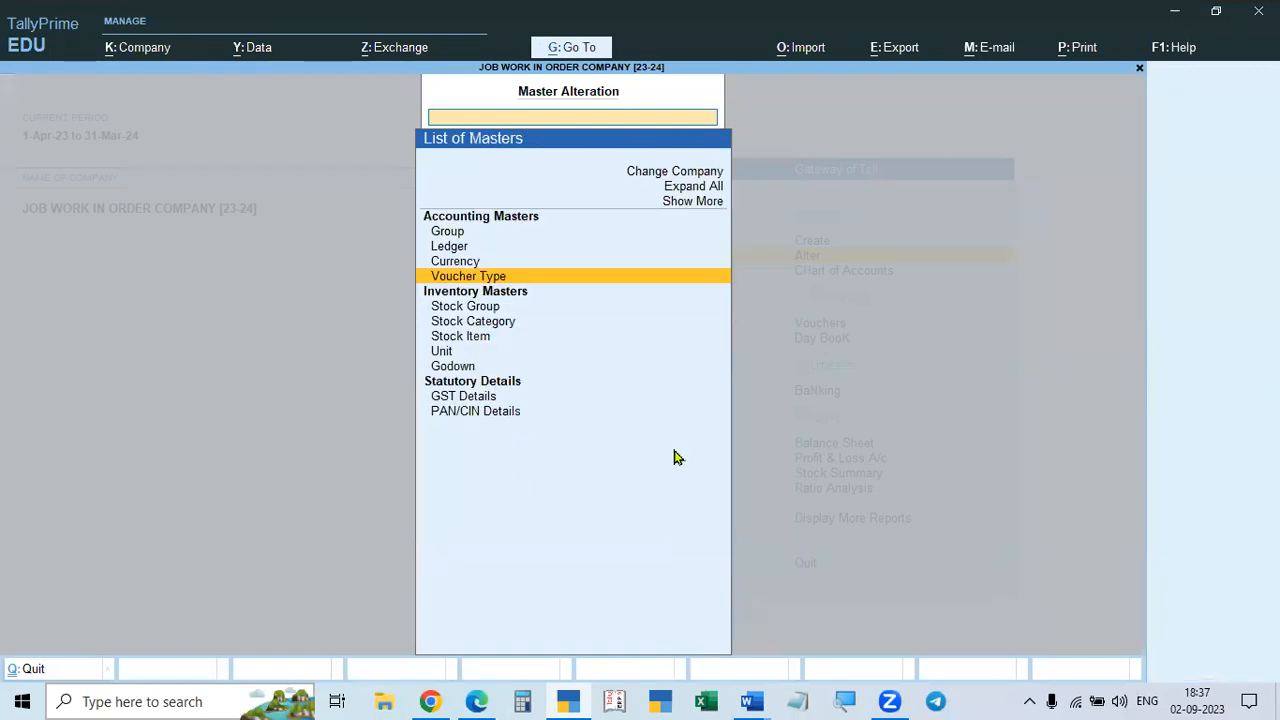
key(Escape)
key(Escape)
key(Escape)
key(Return)
key(Down)
key(Return)
- Look through the company's existing ledgers and open the Kamal Garments ledger
key(Down)
key(Down)
key(Down)
key(Down)
key(Down)
key(Down)
key(Down)
key(Down)
key(Down)
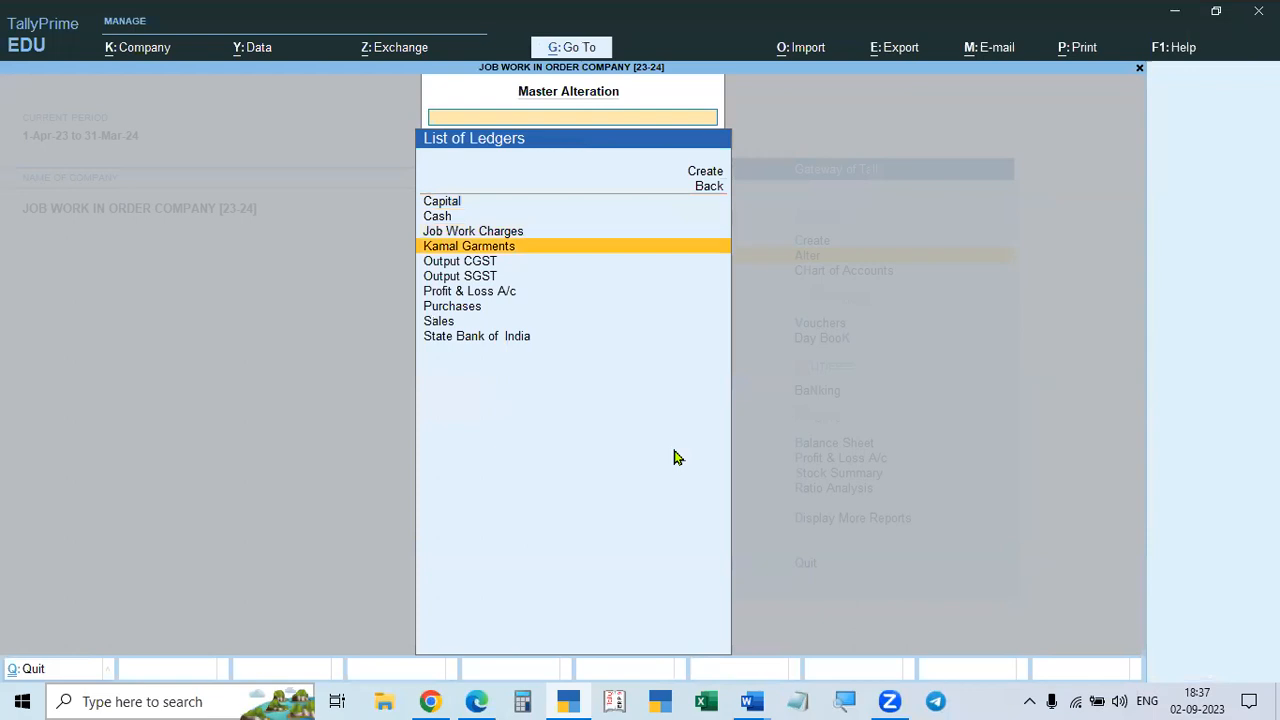
key(Up)
key(Up)
key(Up)
key(Up)
key(Up)
key(Up)
key(Up)
key(Down)
key(Down)
key(Down)
key(Down)
key(Down)
key(Up)
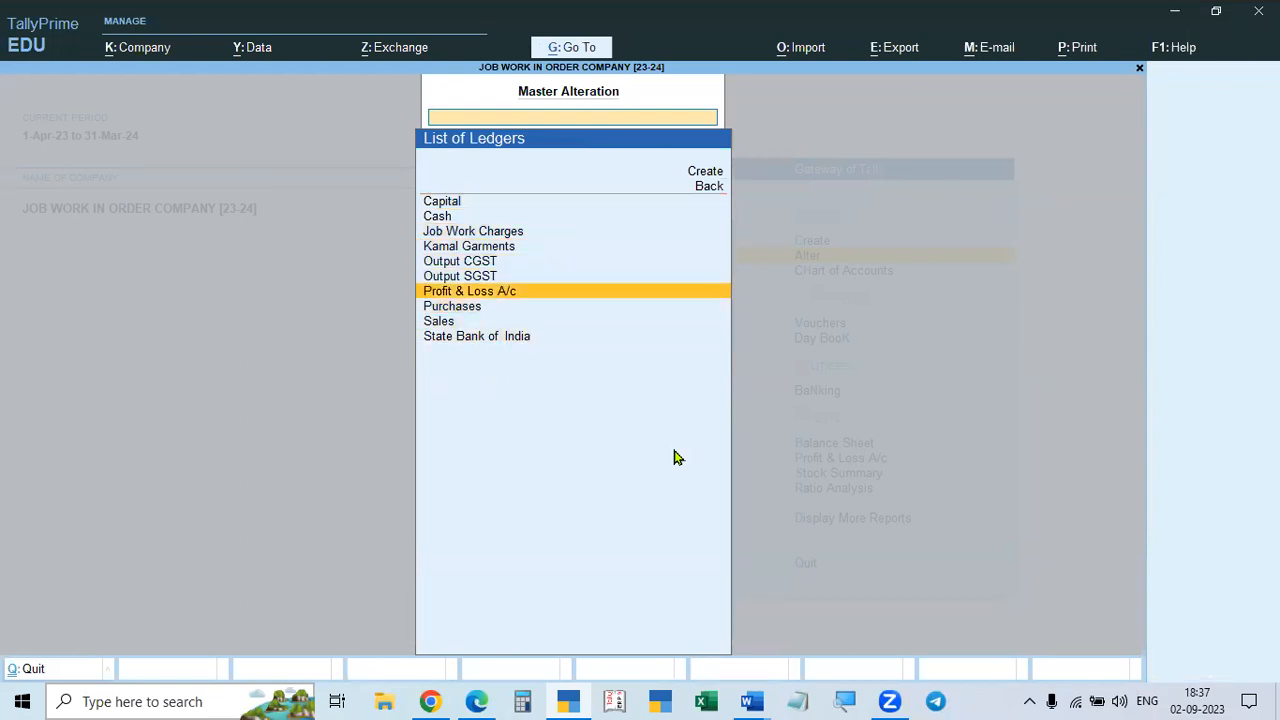
key(Down)
key(Down)
key(Up)
key(Up)
key(Up)
key(Up)
key(Up)
key(Up)
key(Down)
key(Down)
key(Up)
key(Return)
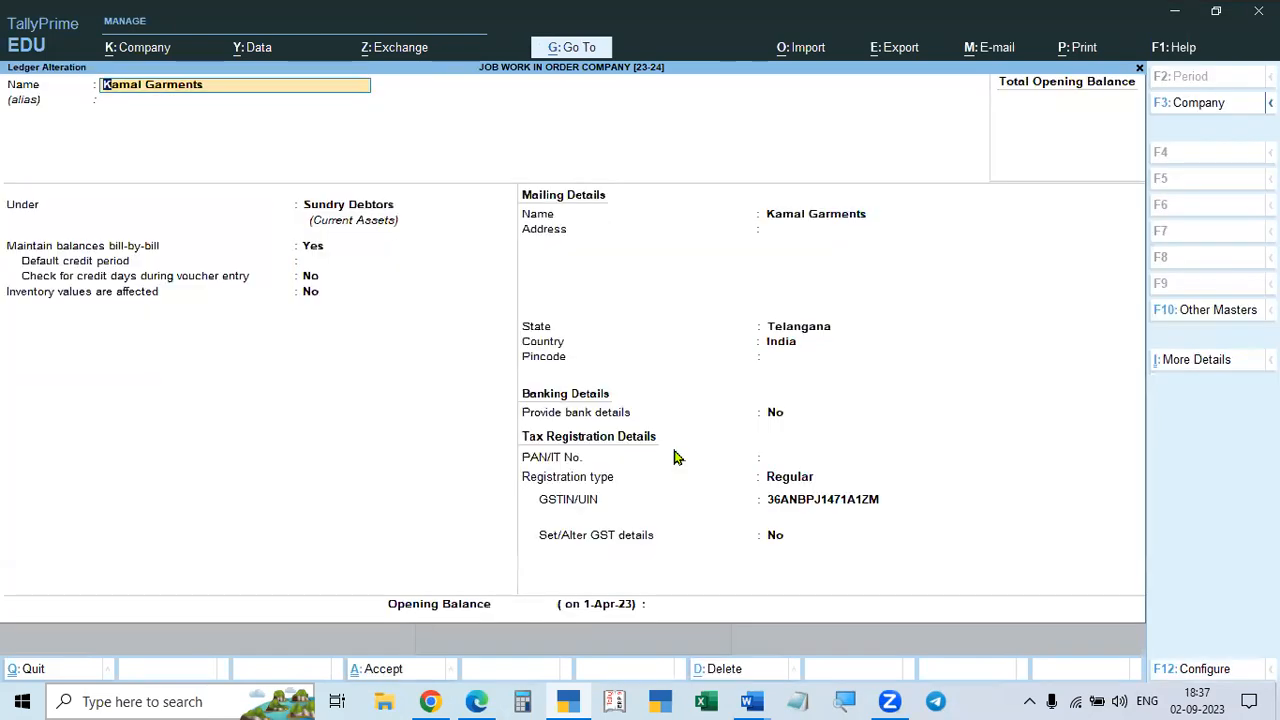
- Switch to the ASSIGNMENT PROBLEMS document in Word and review Problem 1 of the Job Work Out Order process
key(alt+Tab)
mouse_move(752, 700)
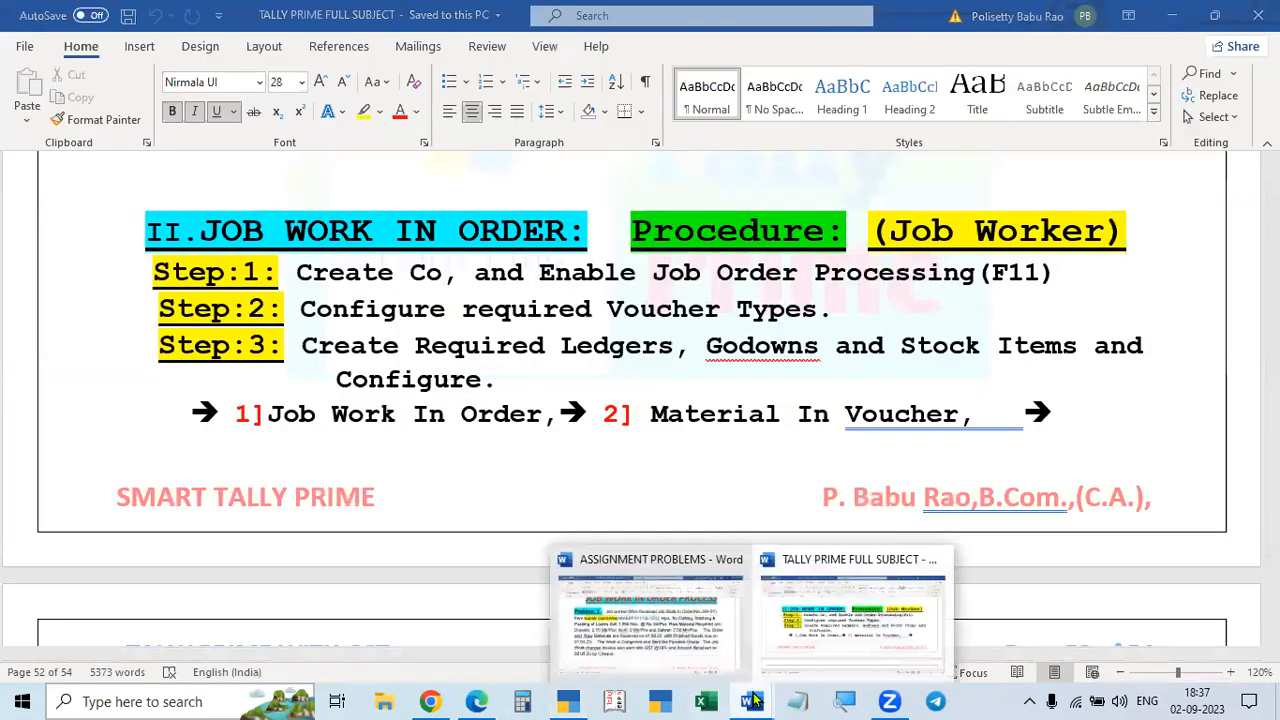
click(685, 630)
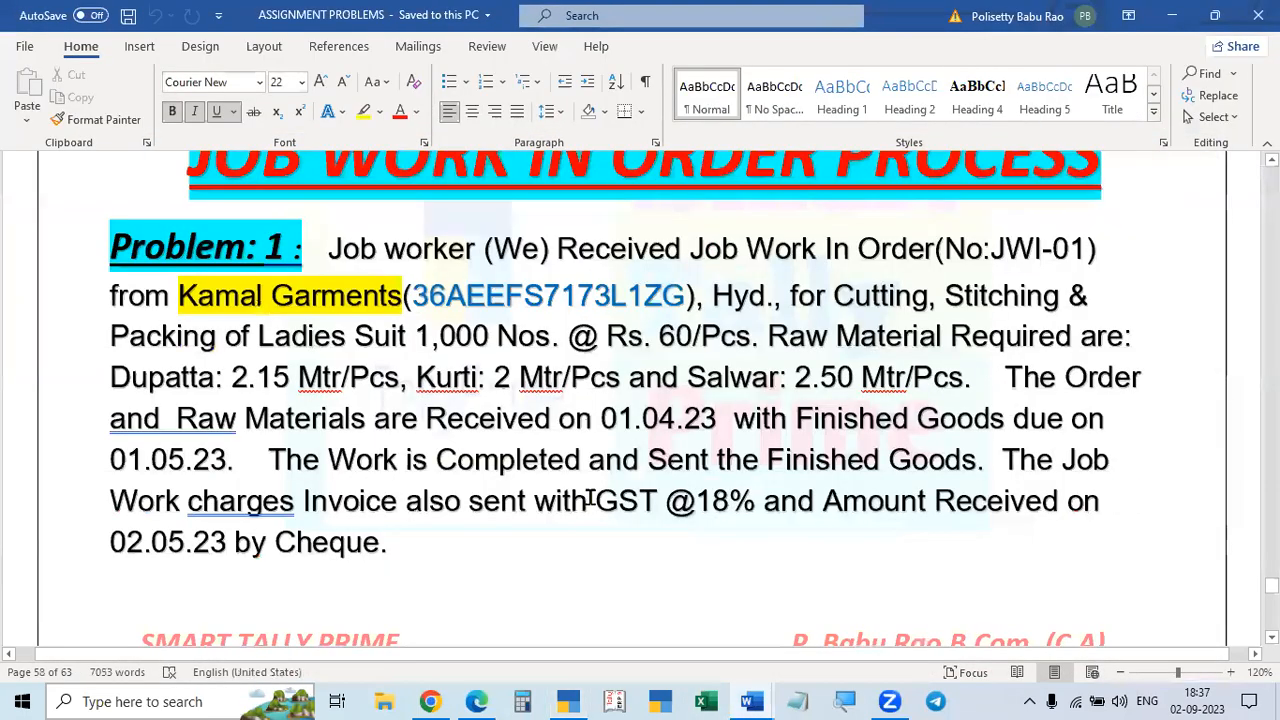
scroll(590, 498, up, 15)
scroll(590, 498, up, 12)
scroll(753, 497, down, 2)
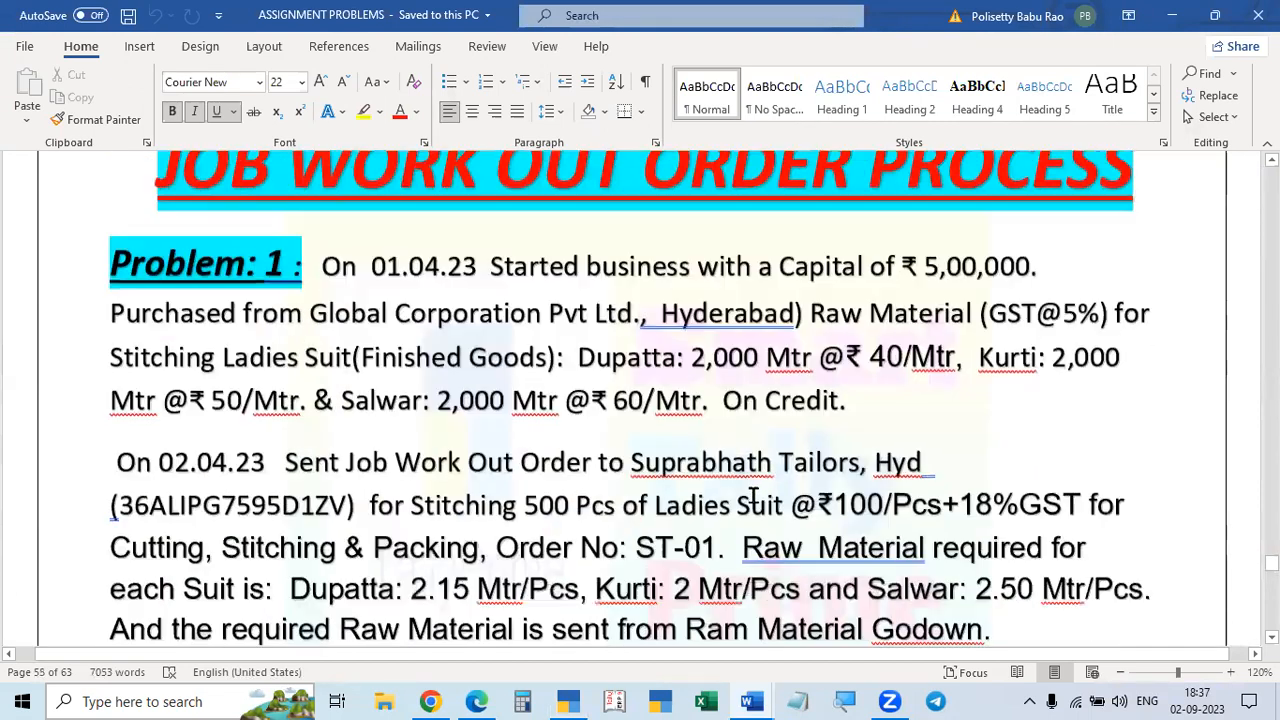
- Read Problem 1 of the Job Work In Order process in the Word document, and return to TallyPrime
scroll(753, 497, down, 5)
scroll(750, 492, down, 20)
scroll(740, 504, down, 20)
scroll(747, 512, down, 8)
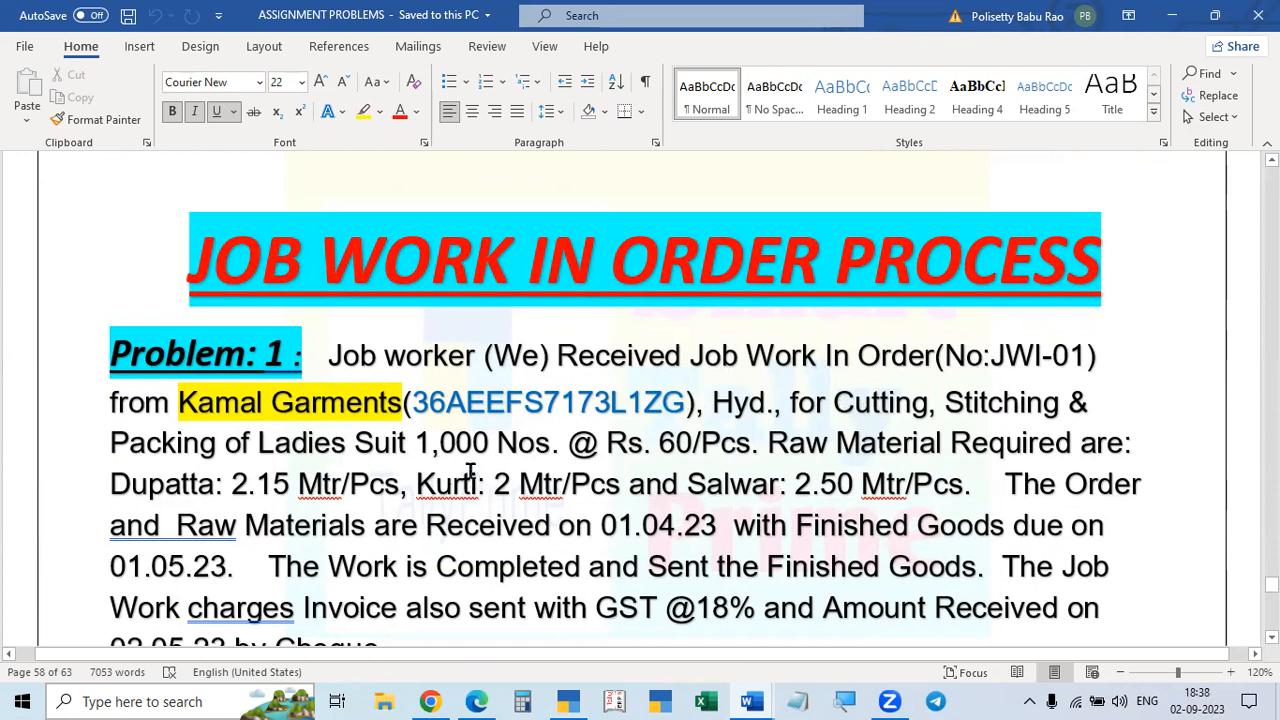
click(435, 446)
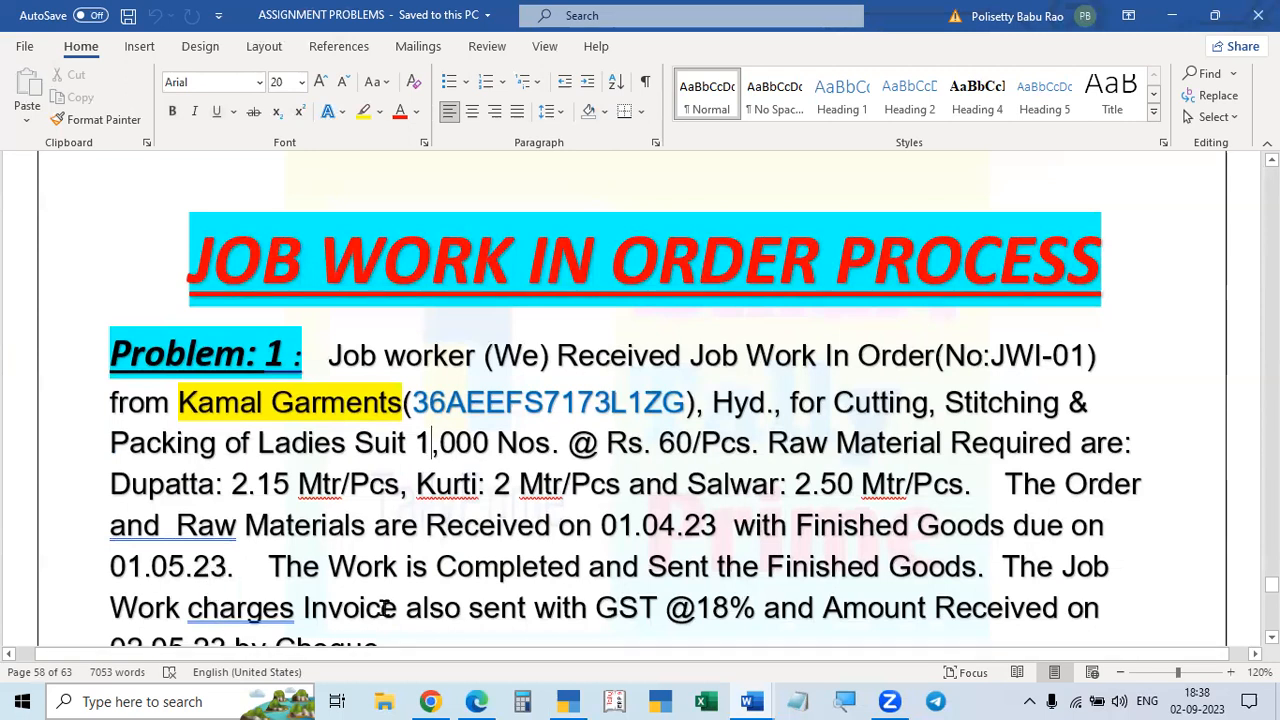
scroll(384, 606, down, 1)
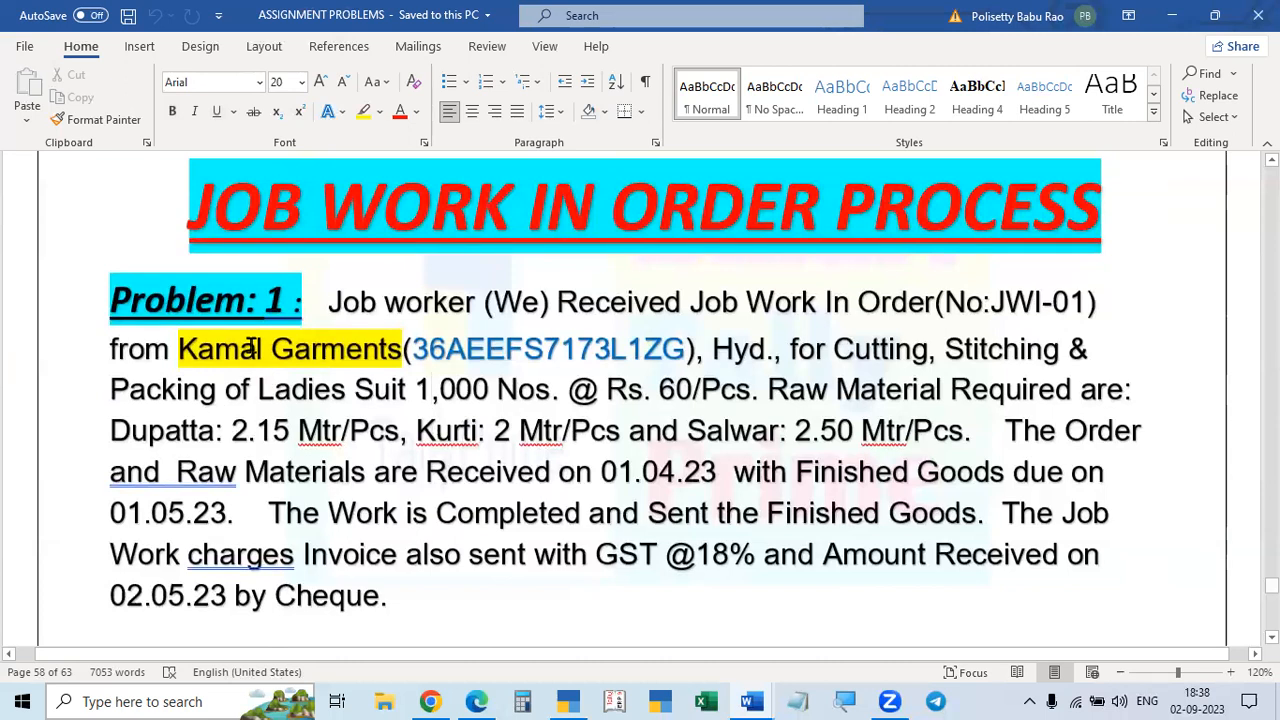
key(alt+Tab)
key(alt+Tab)
key(alt+Tab+Tab)
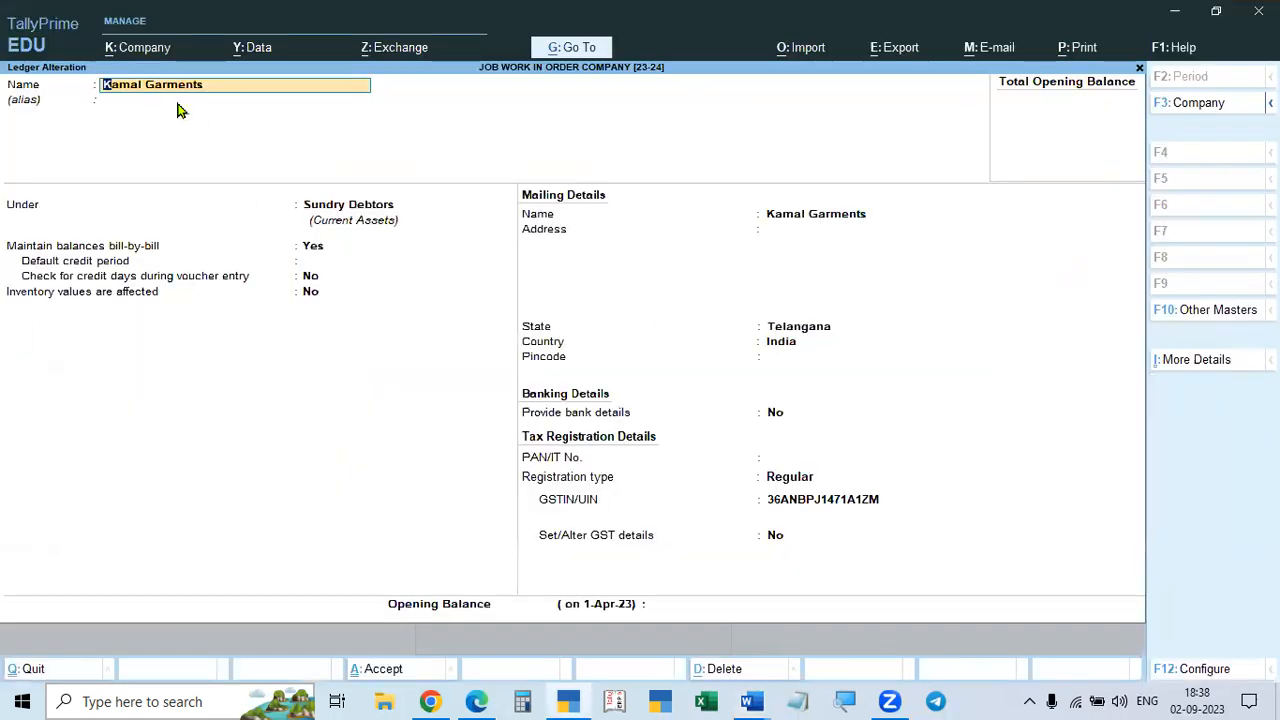
- Check the Kamal Garments ledger's group, bill-by-bill setting and GSTIN against the Word problem, and leave the ledger without changes
click(349, 207)
key(Return)
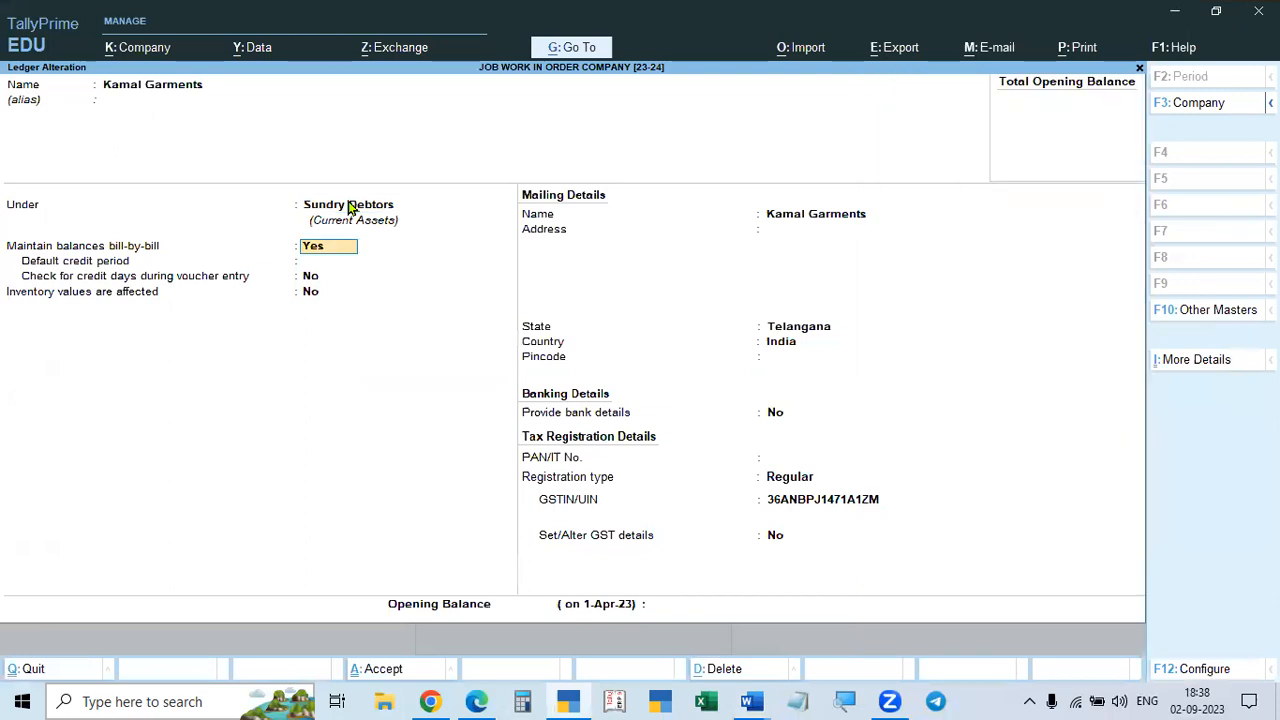
key(Return)
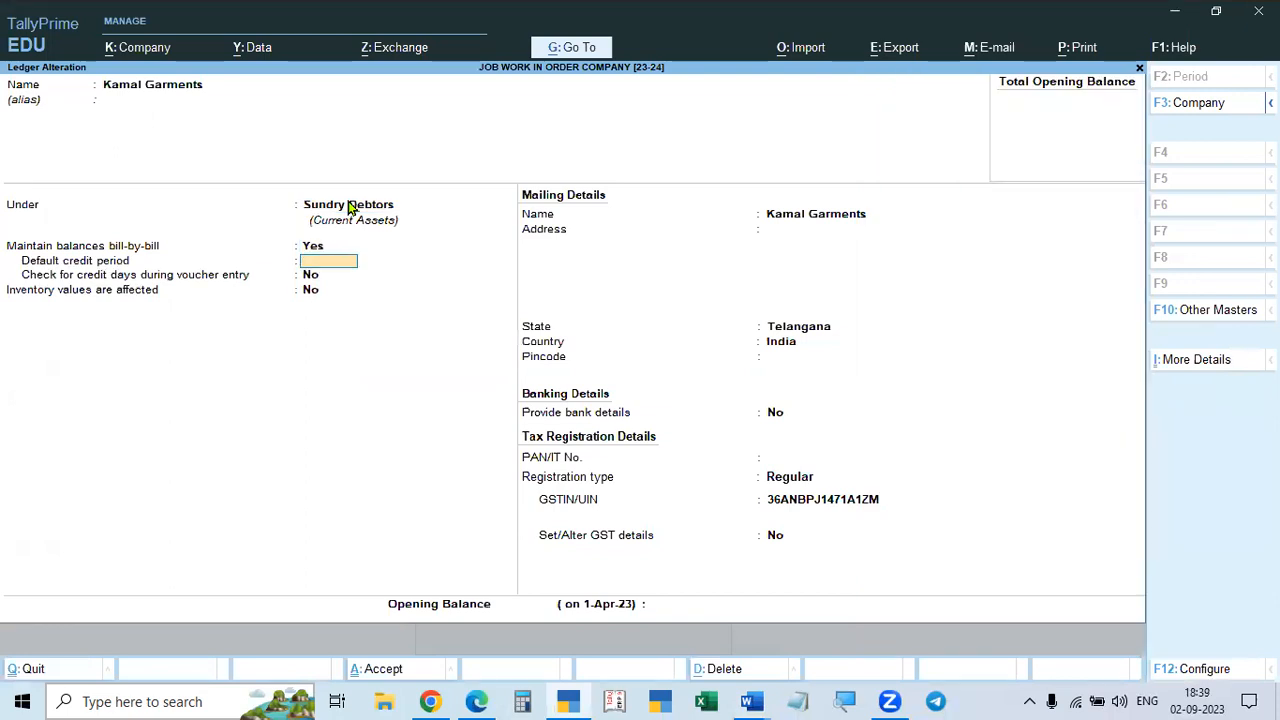
click(790, 503)
key(alt+Tab)
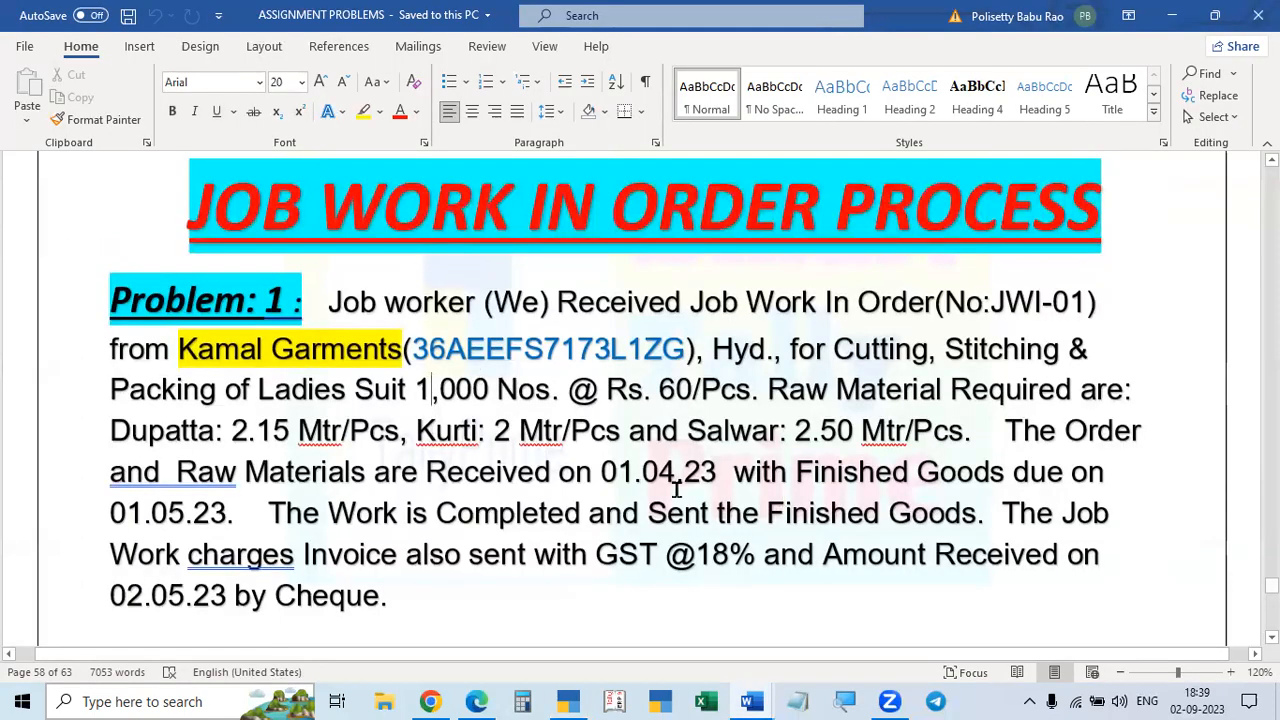
key(alt+Tab)
key(Escape)
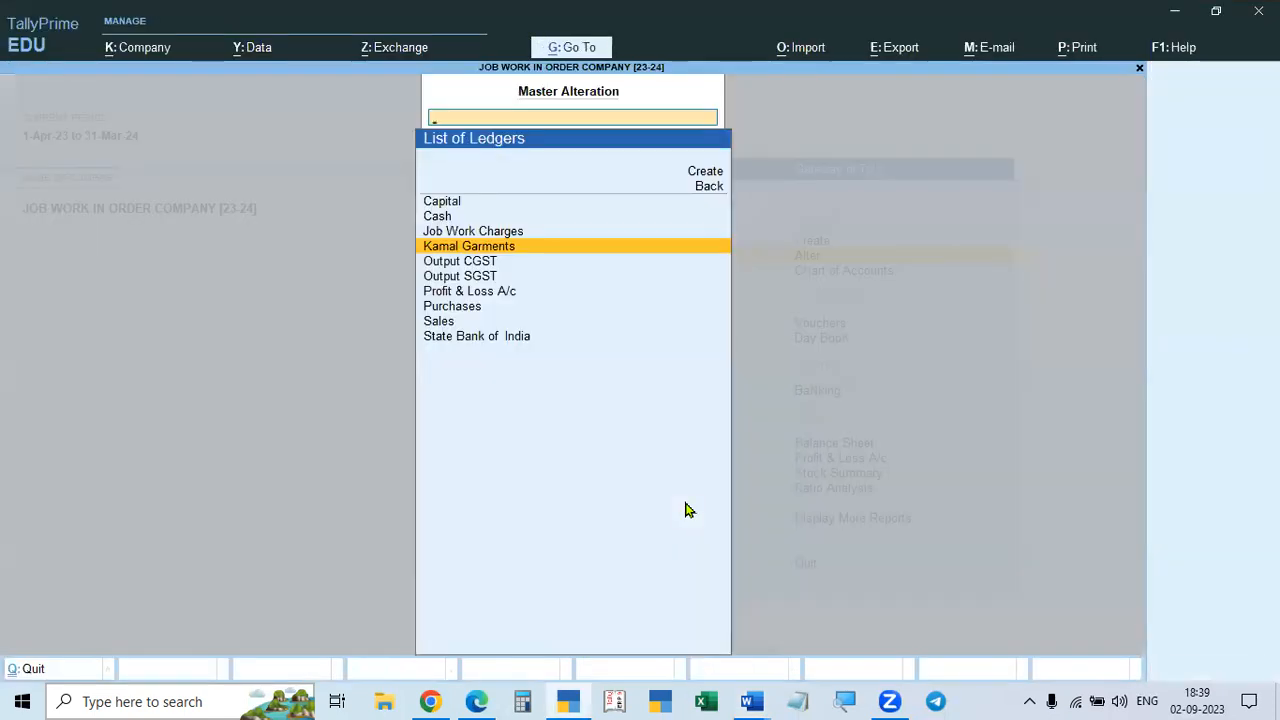
- Review the remaining ledgers in the list, including Job Work Charges, Output CGST, Output SGST, Purchases and Sales
key(Up)
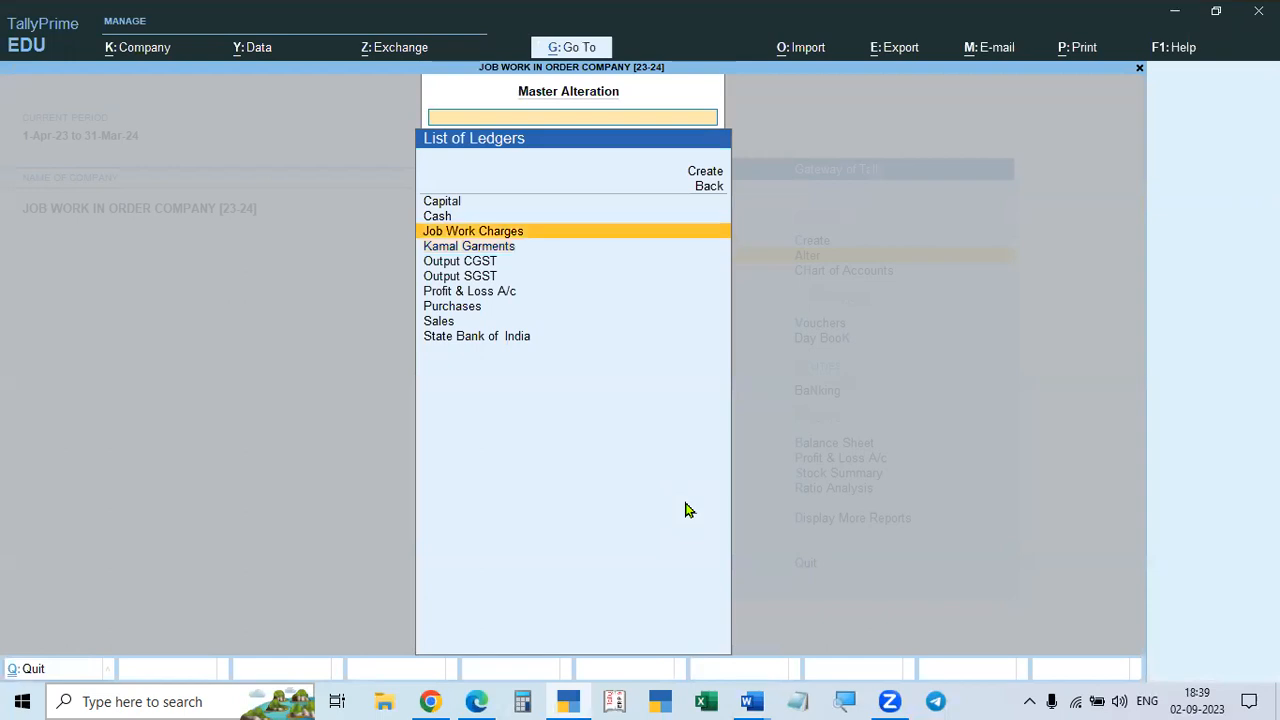
key(Up)
key(Down)
key(Down)
key(Down)
key(Down)
key(Down)
key(Up)
key(Up)
key(Down)
key(Down)
key(Down)
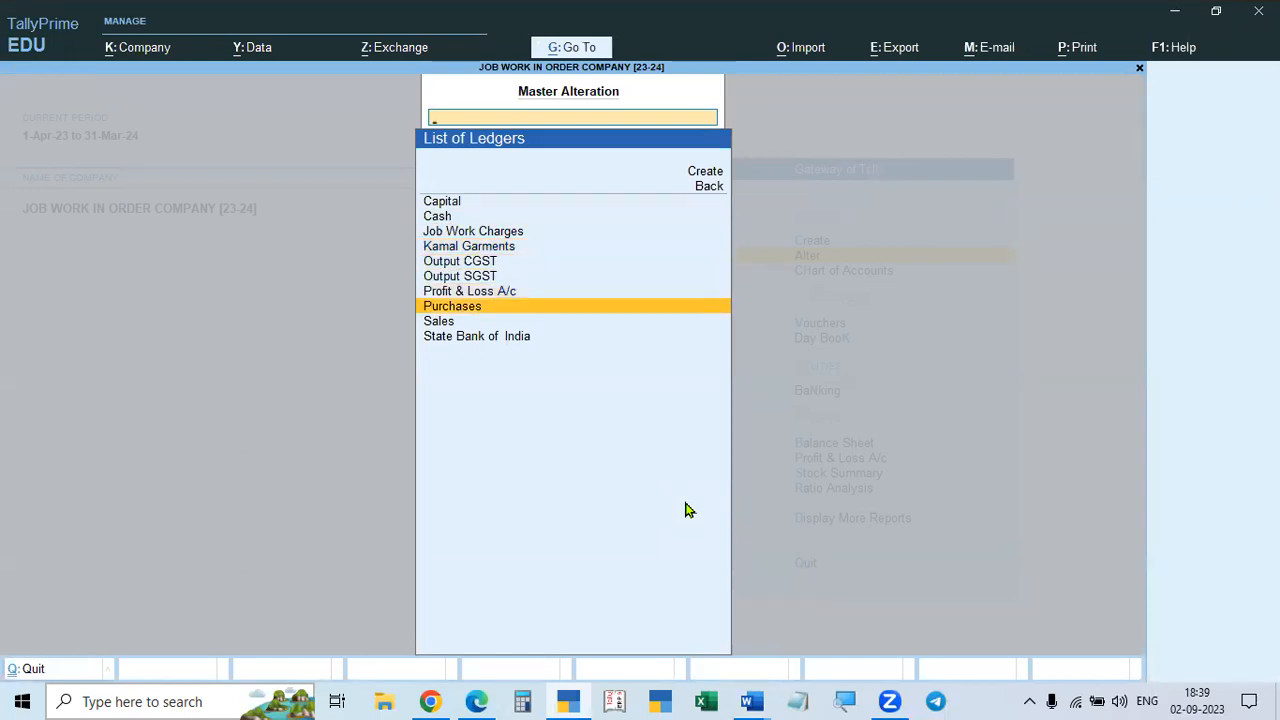
key(Up)
key(Up)
key(Up)
key(Down)
key(Down)
key(Up)
key(Up)
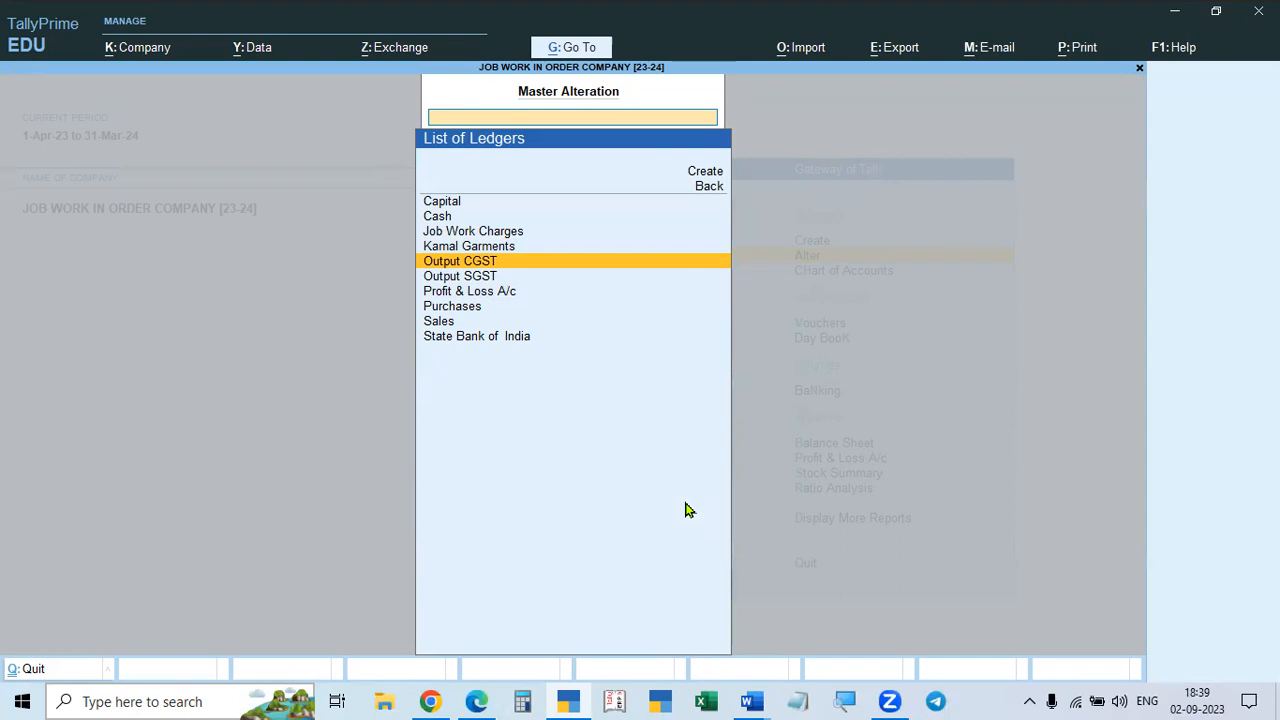
- Check the Output CGST ledger's group, type of duty and tax type, and accept it without changes
key(Return)
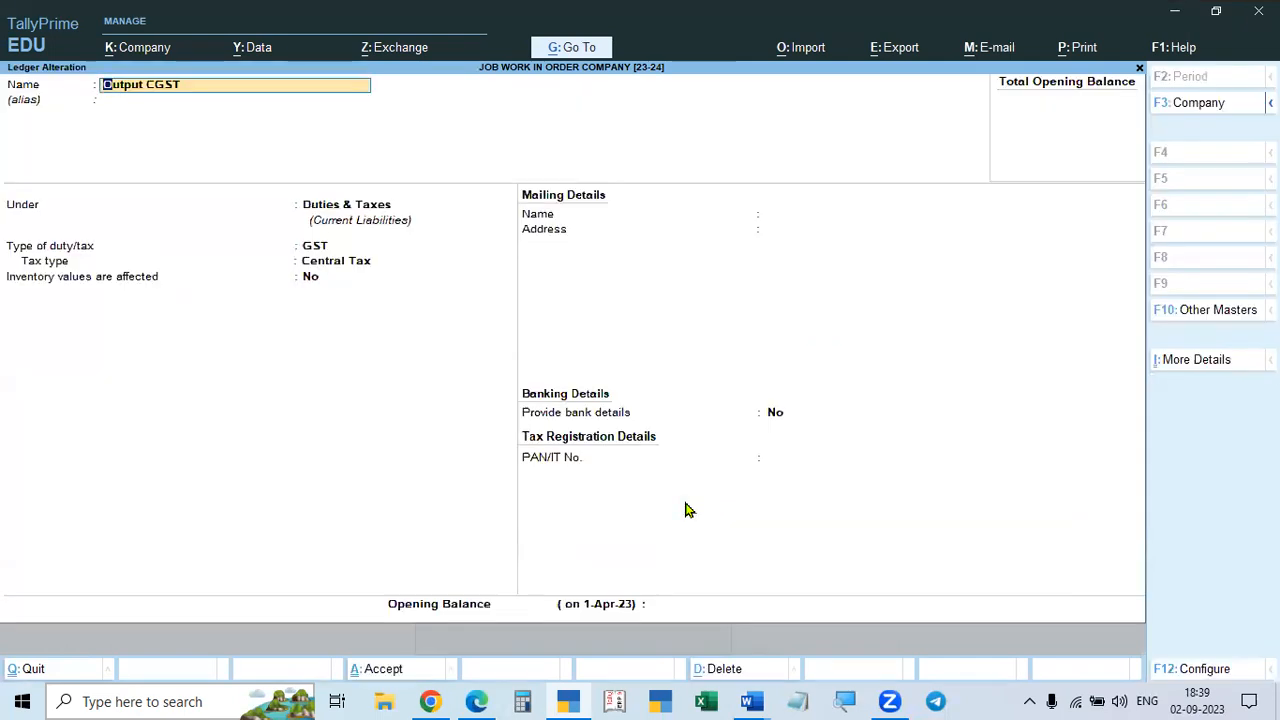
key(Return)
key(Return)
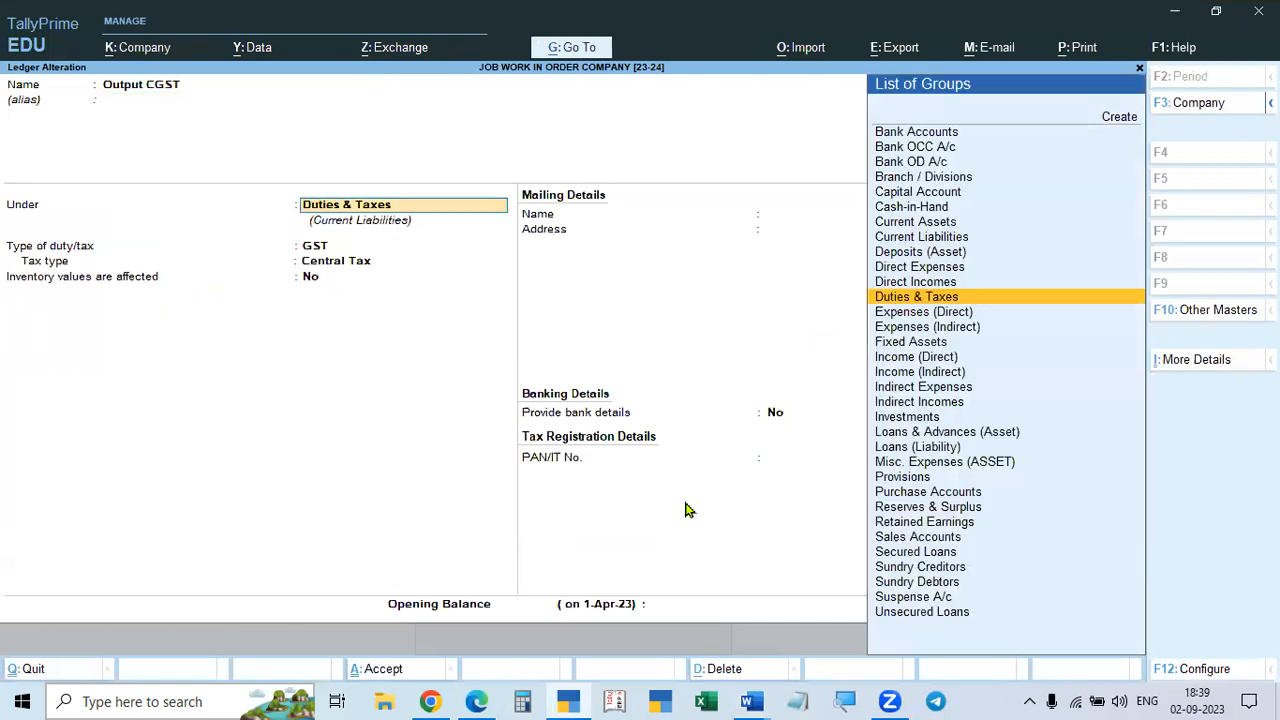
key(space)
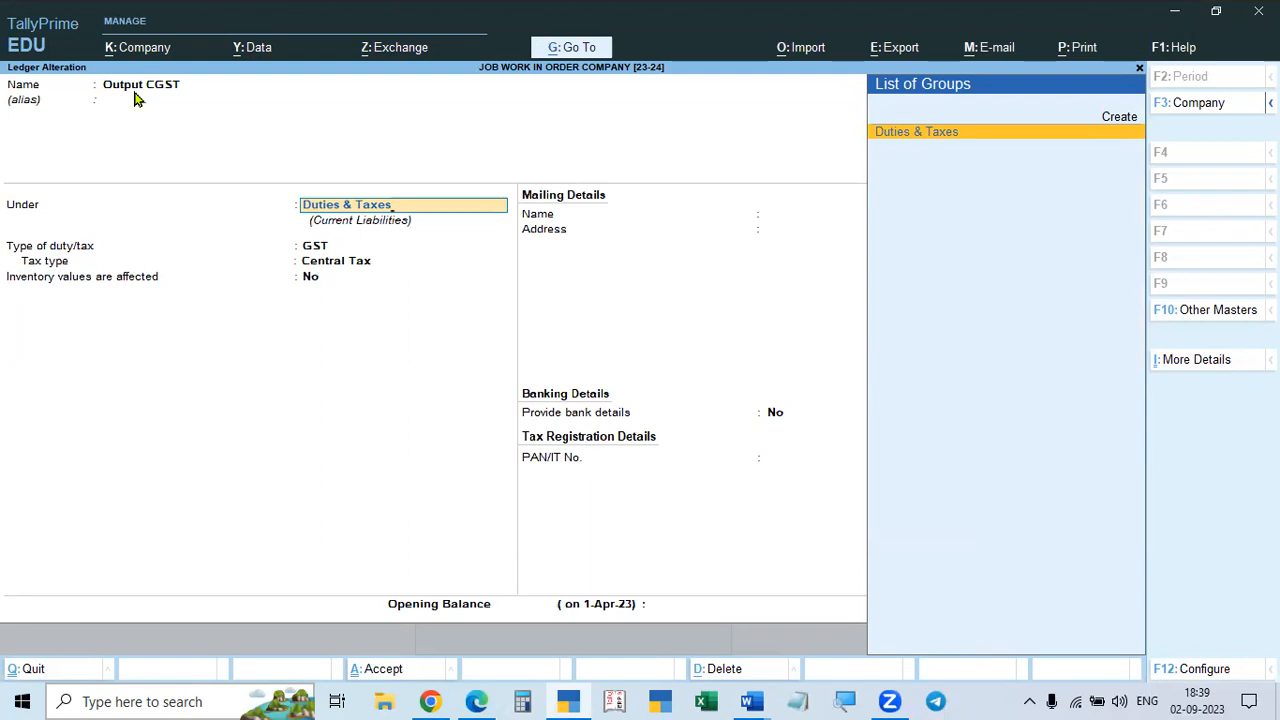
key(Return)
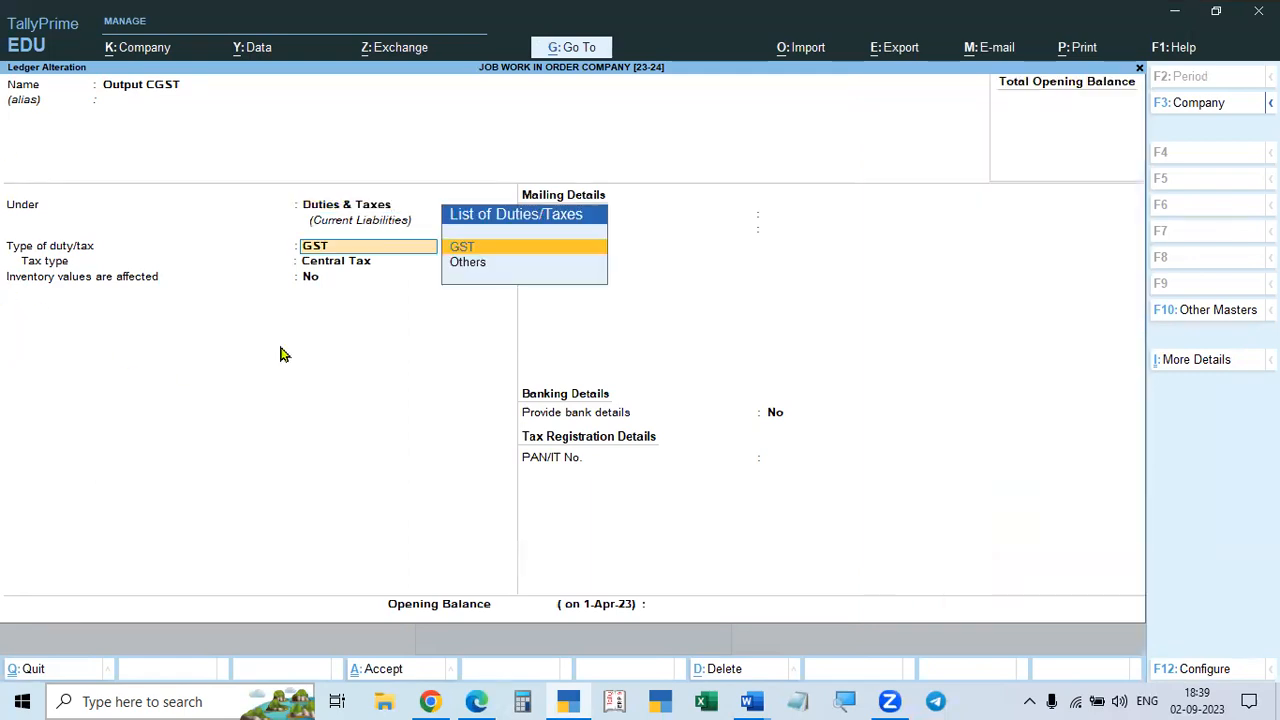
key(Return)
key(Return)
key(Return)
key(ctrl+a)
- Check the Output SGST ledger's group, type of duty and tax type, and accept it without changes
key(Down)
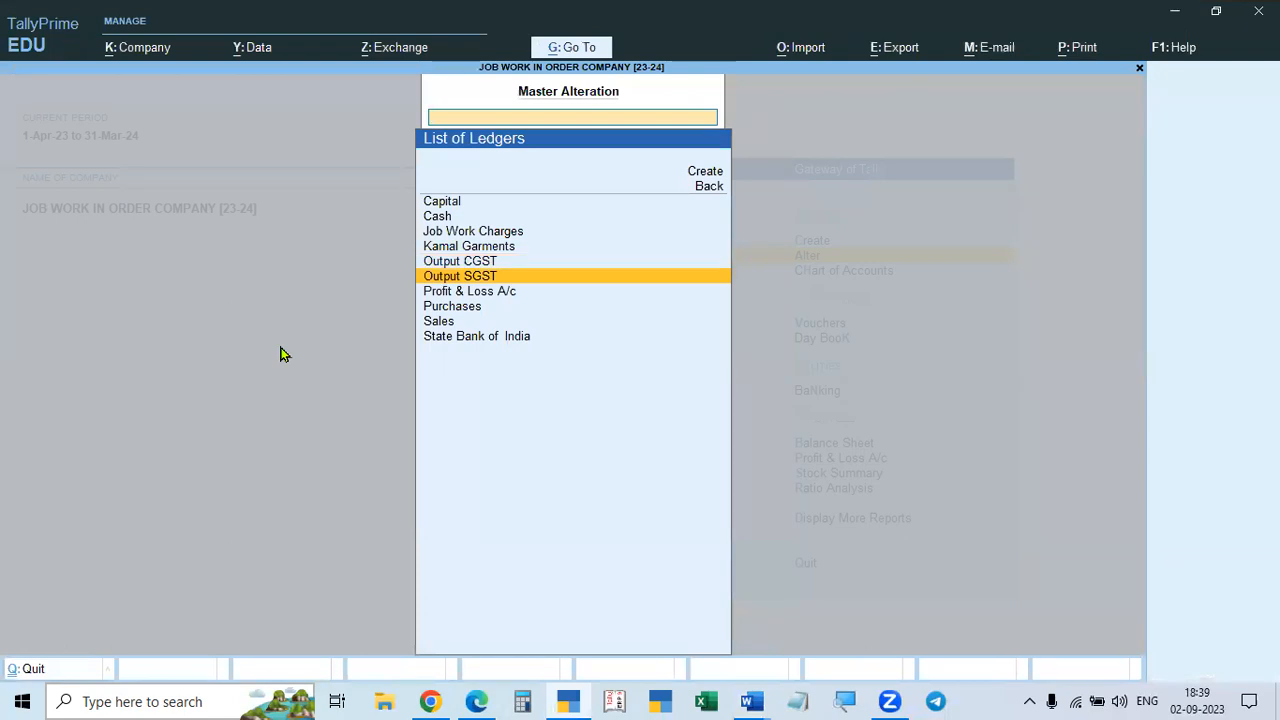
key(Return)
key(Return)
key(Return)
key(Return)
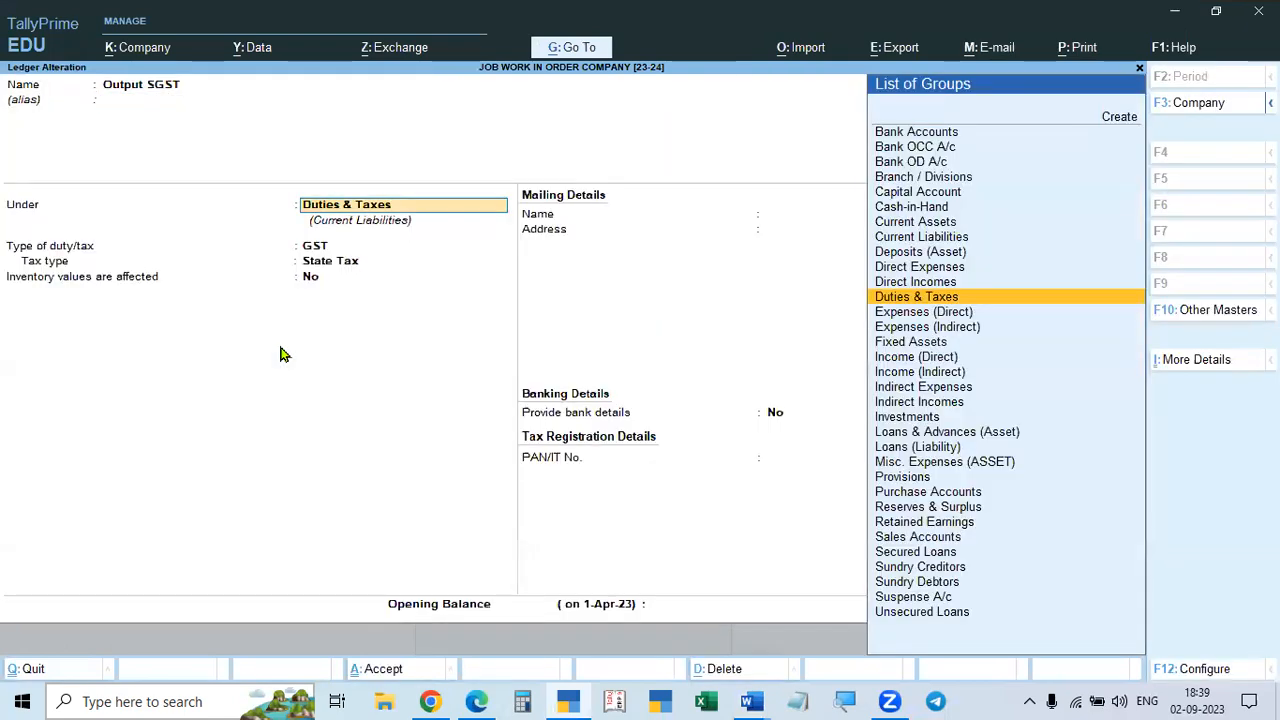
key(Return)
key(Return)
key(Return)
key(ctrl+a)
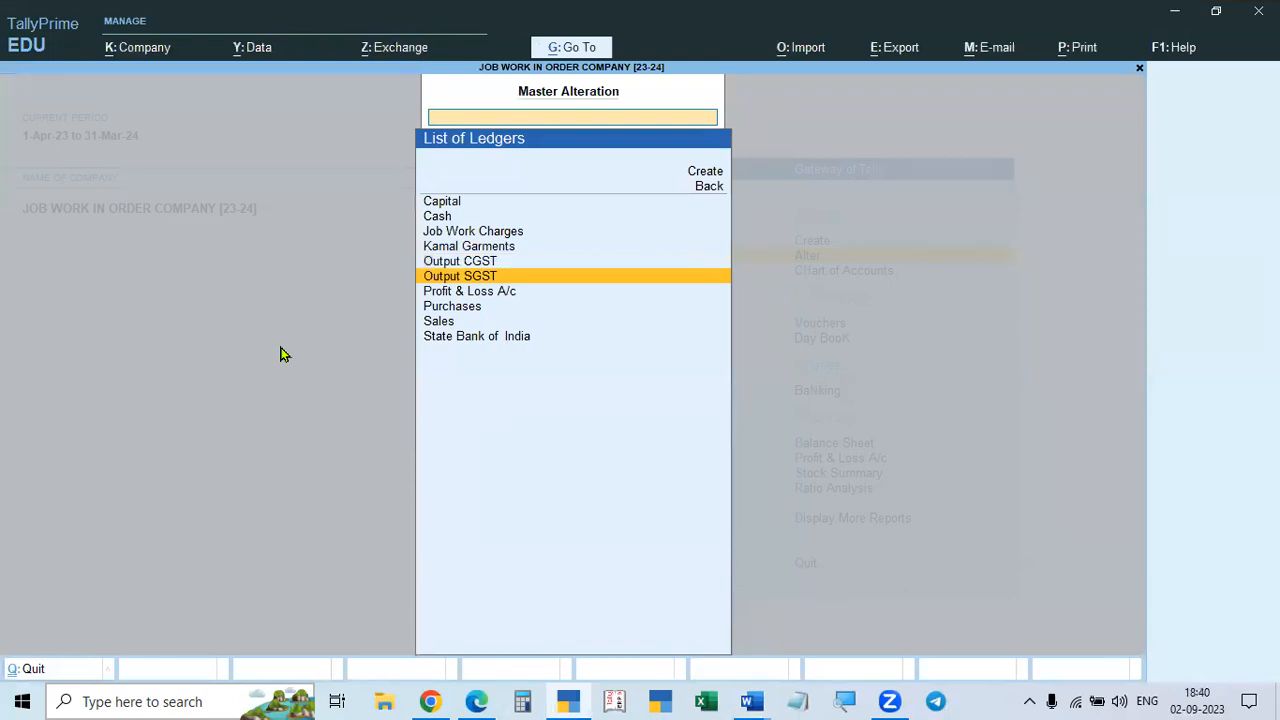
key(Return)
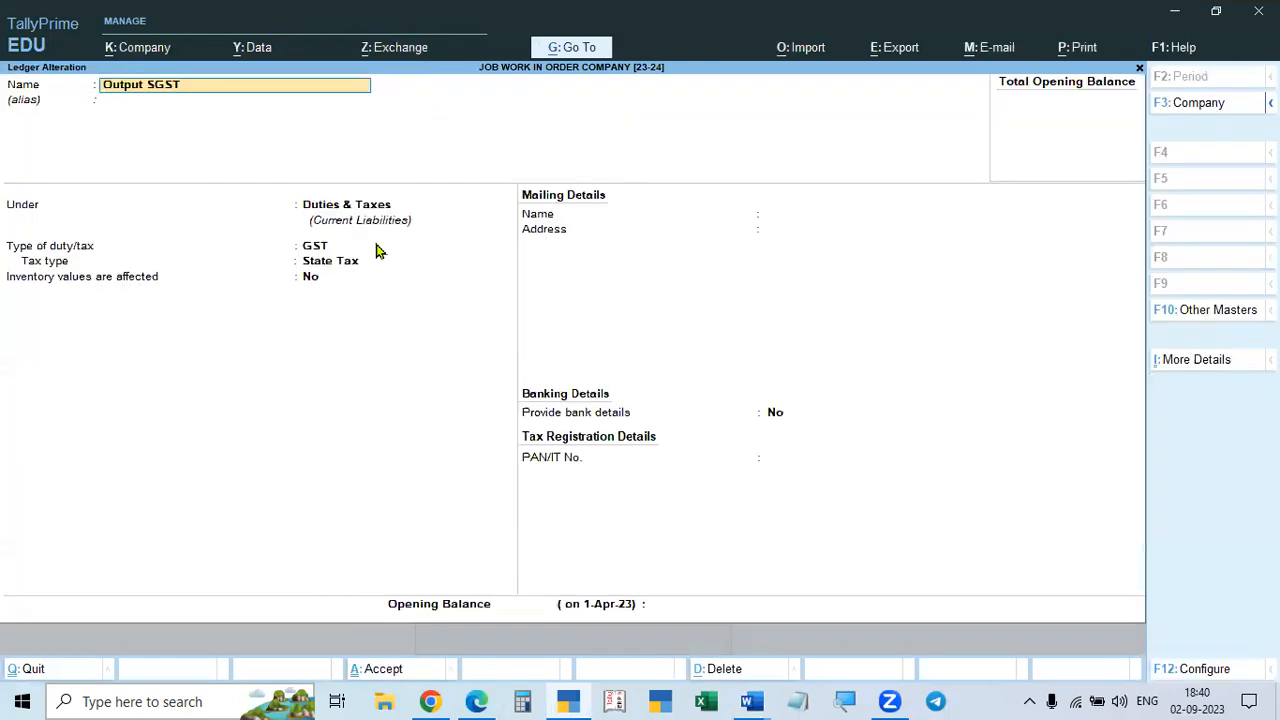
key(Return)
key(Return)
key(Return)
key(Return)
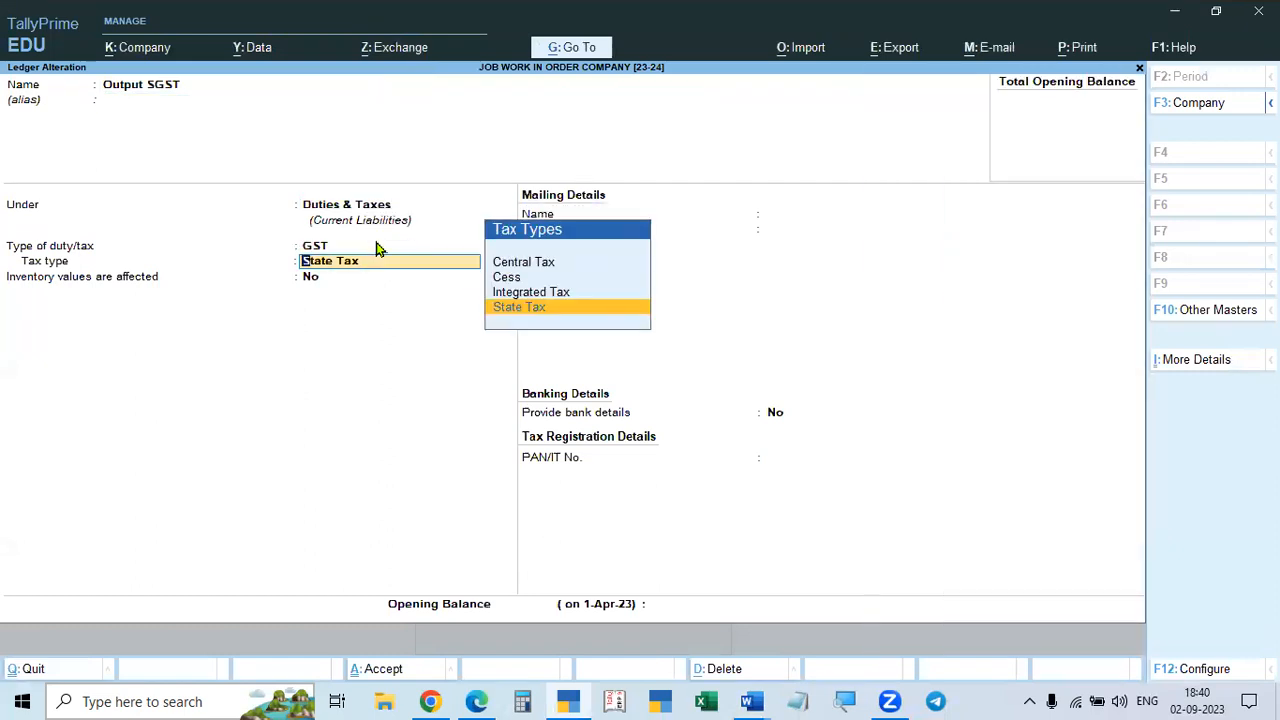
key(ctrl+a)
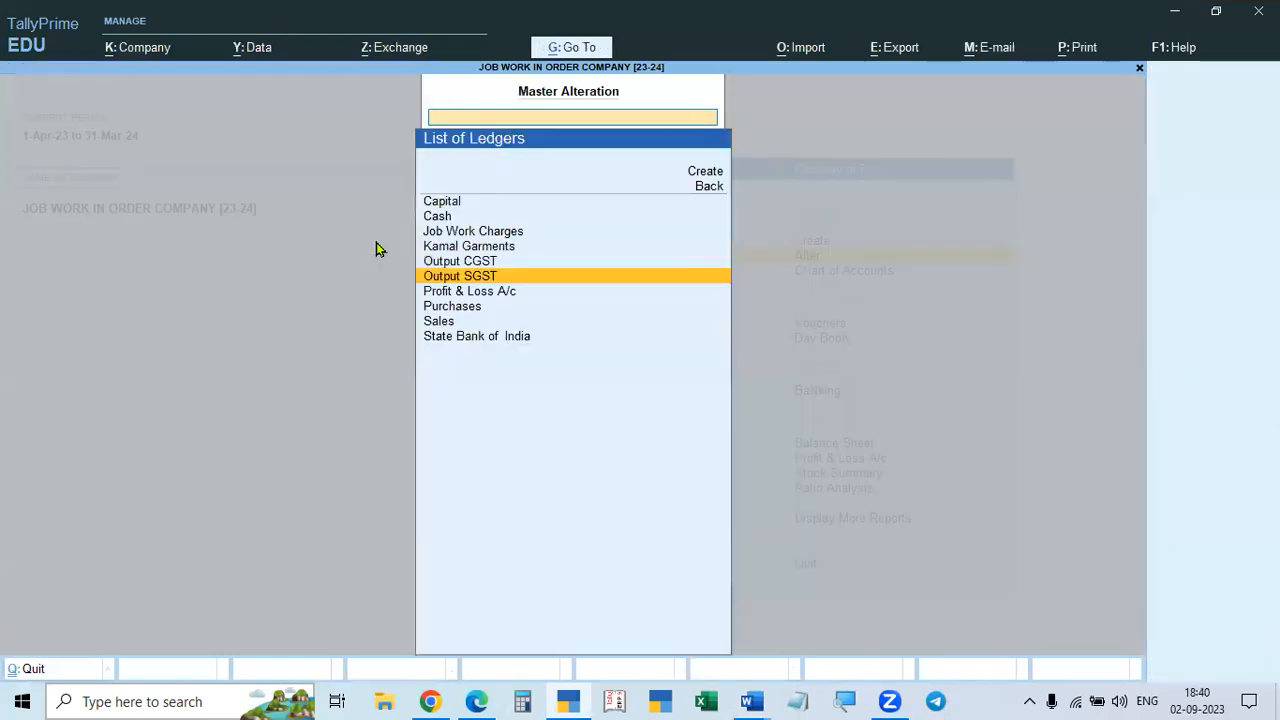
- Check the State Bank of India ledger against Problem 1 in the Word document, and return to the list of masters without changes
click(487, 343)
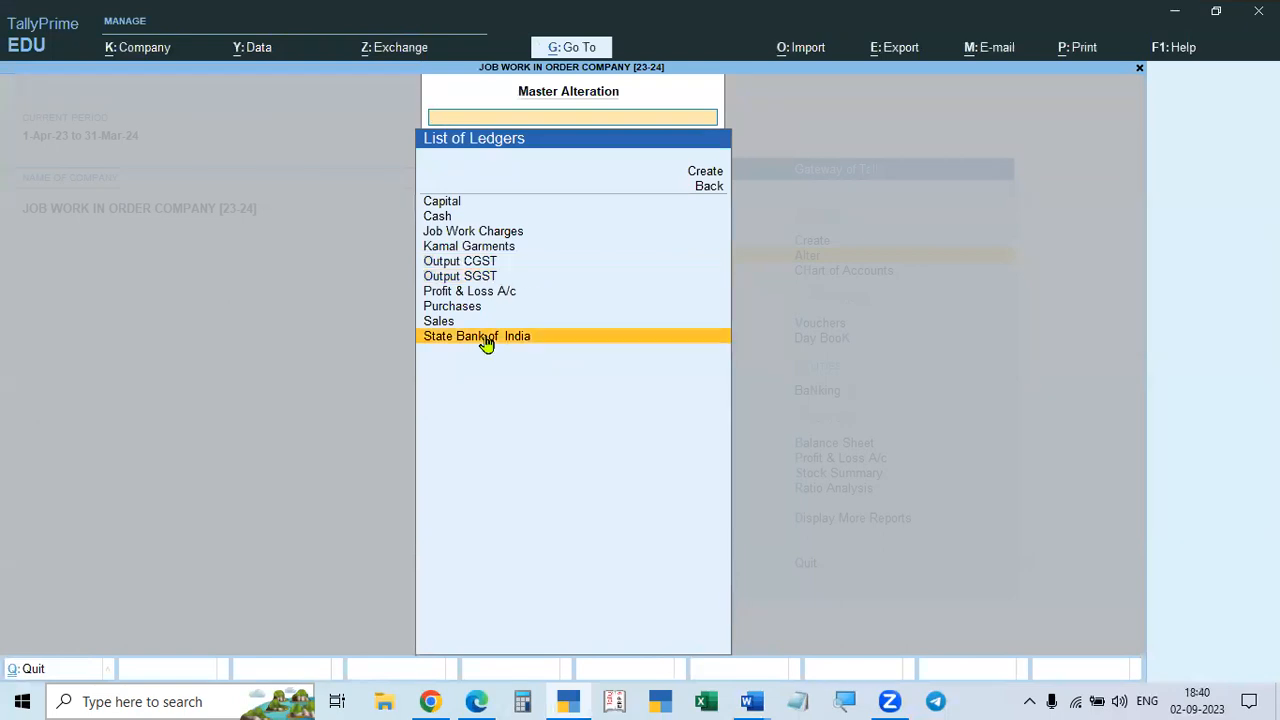
click(487, 343)
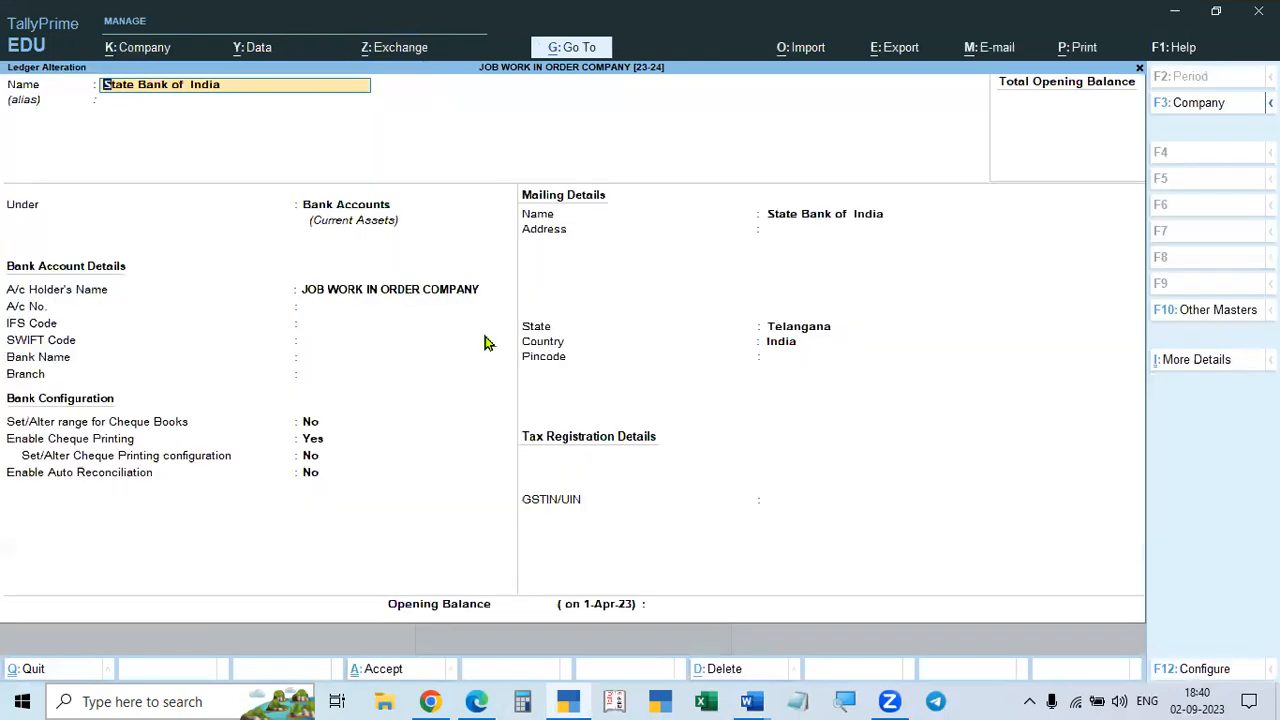
key(alt+Tab)
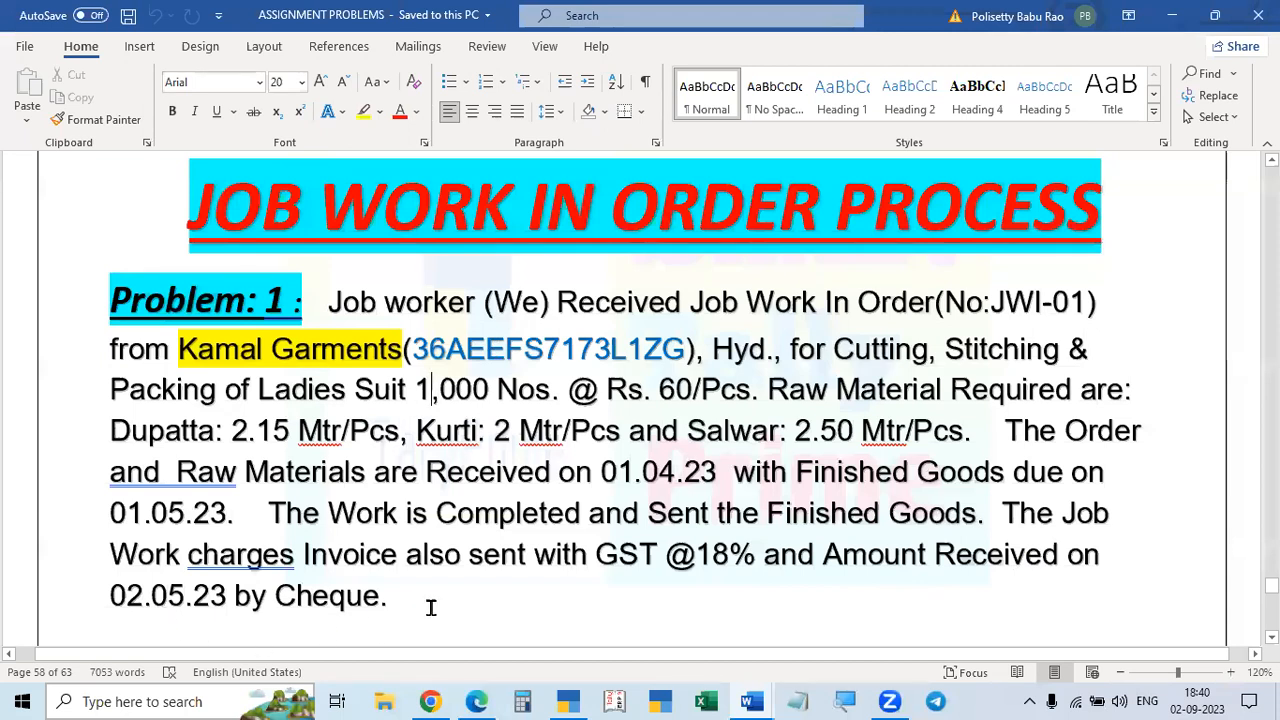
key(alt+Tab)
key(BackSpace)
key(Escape)
key(y)
key(Escape)
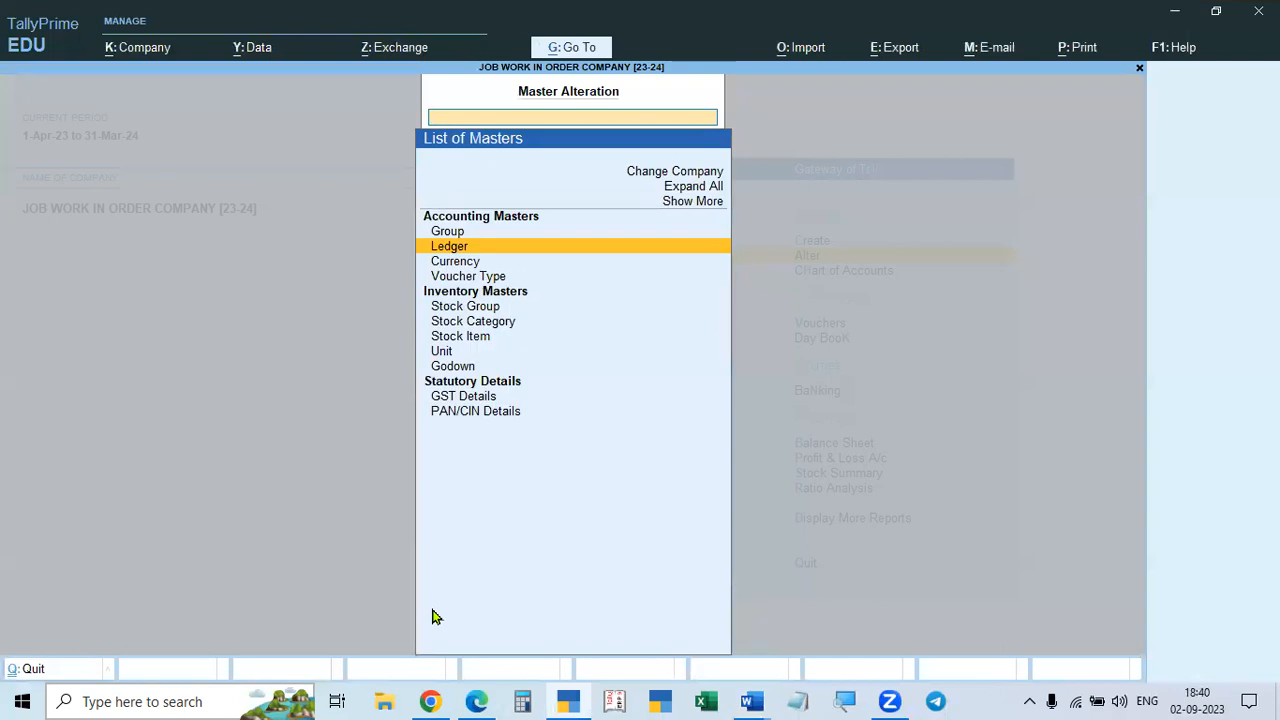
- Read the Job Work In Order procedure steps in the TALLY PRIME FULL SUBJECT Word document, and return to TallyPrime
key(alt+Tab)
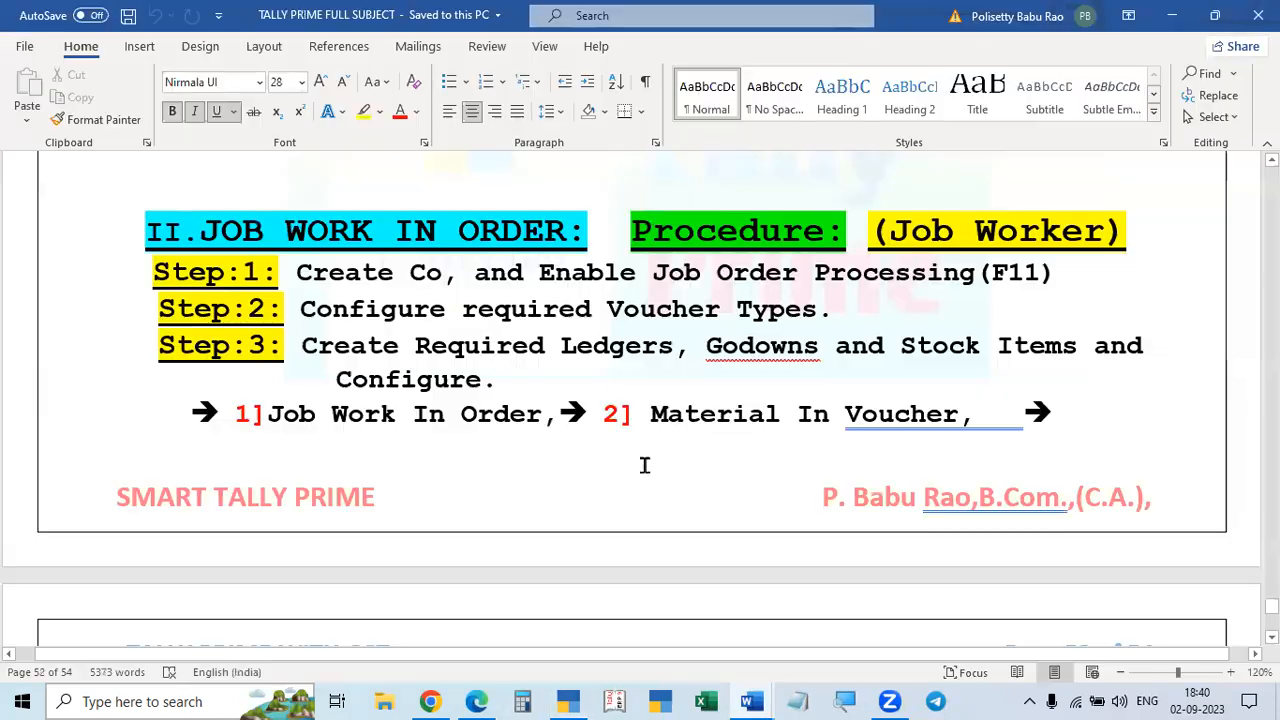
scroll(587, 311, down, 1)
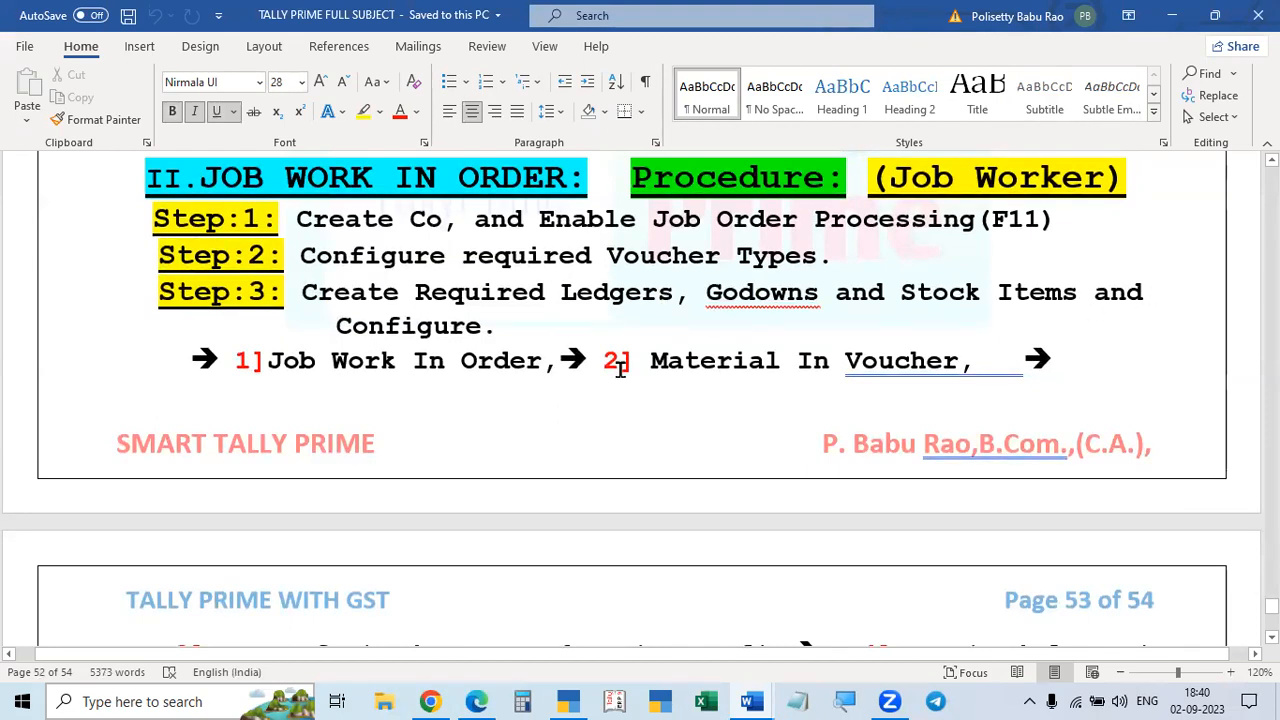
key(alt+Tab)
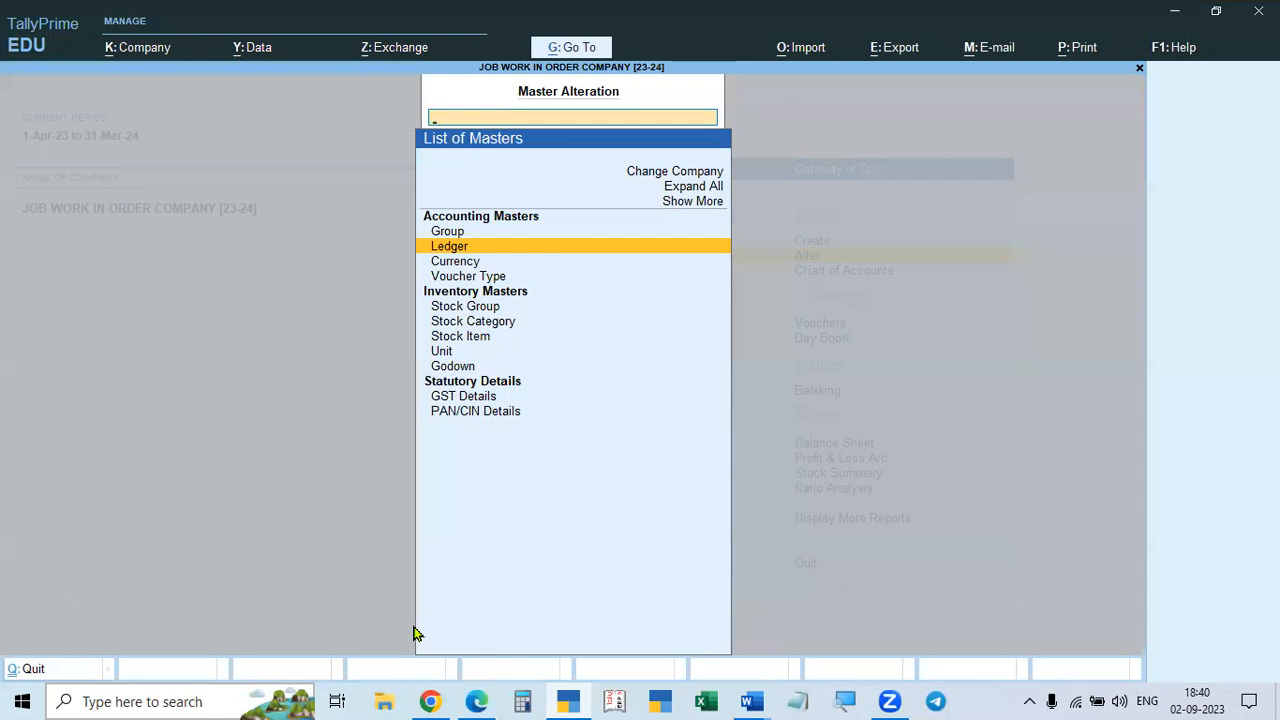
- Open the list of godowns from the inventory masters for alteration
key(Down)
key(Down)
key(Down)
key(Down)
key(Down)
key(Down)
key(Down)
key(Down)
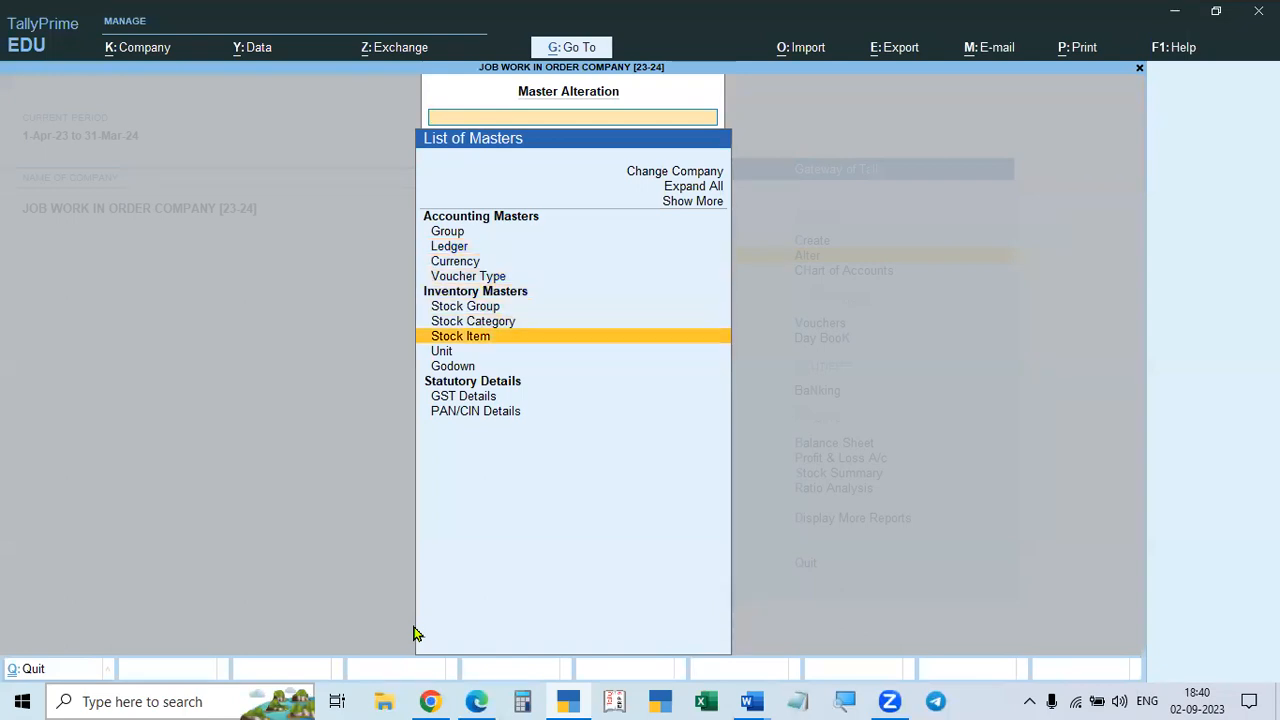
key(Return)
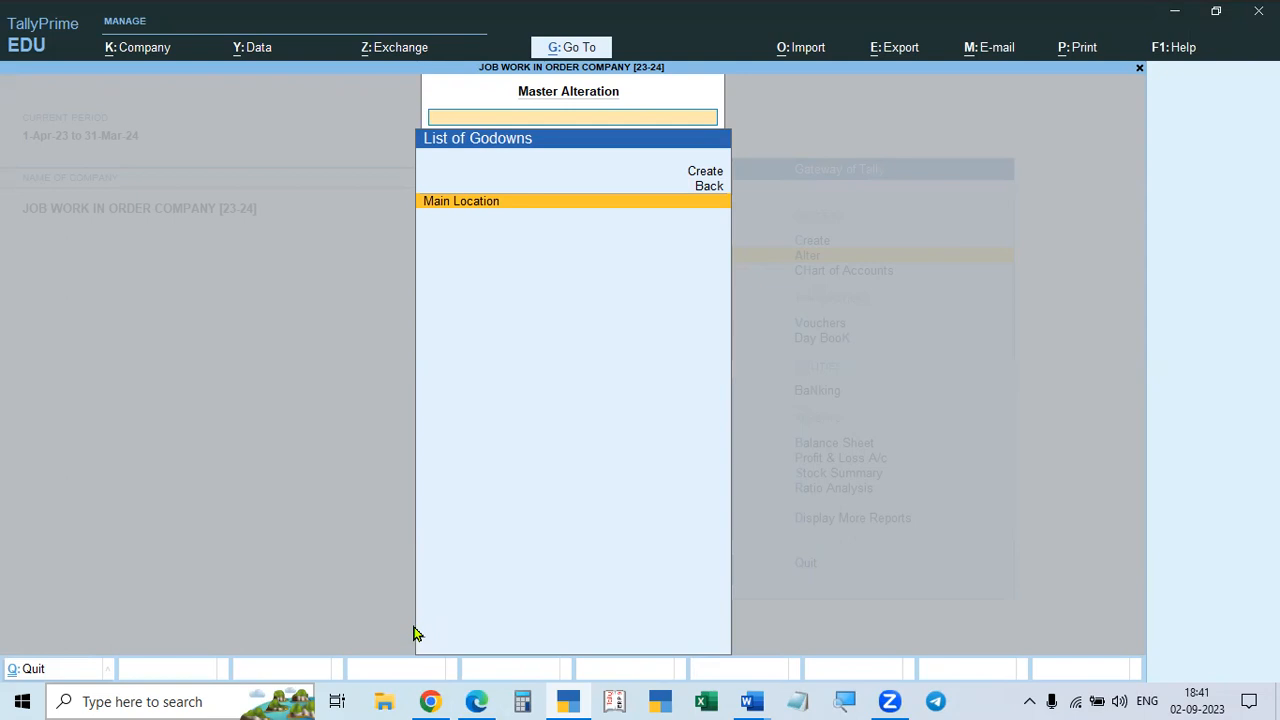
- Start a new godown named Job Work in Godown, and check the godown step of the procedure in the Word document
key(Up)
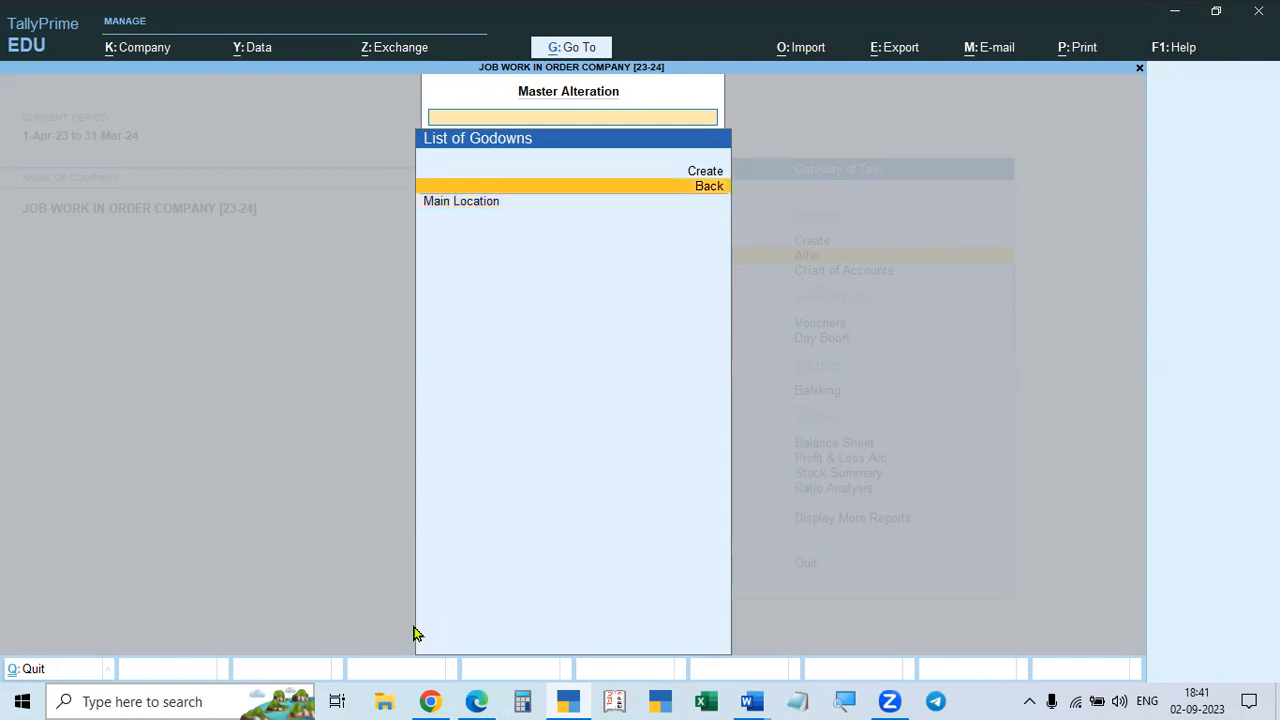
key(Up)
key(Return)
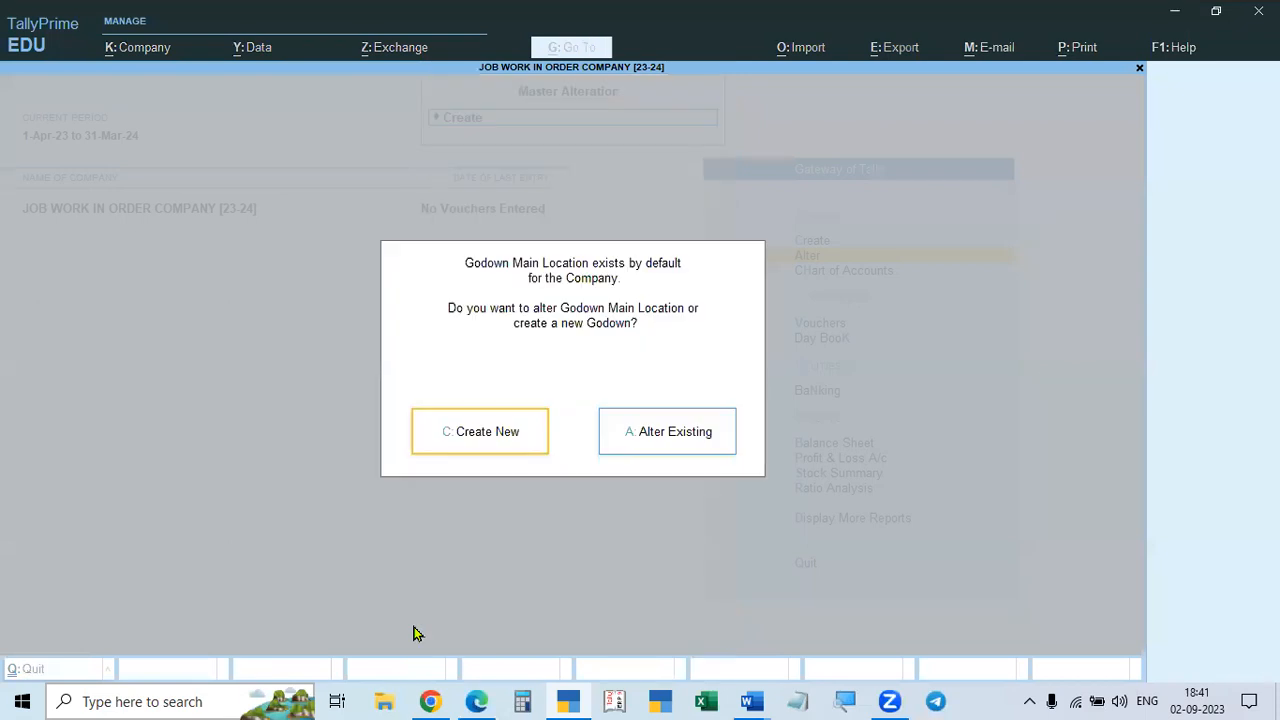
key(Escape)
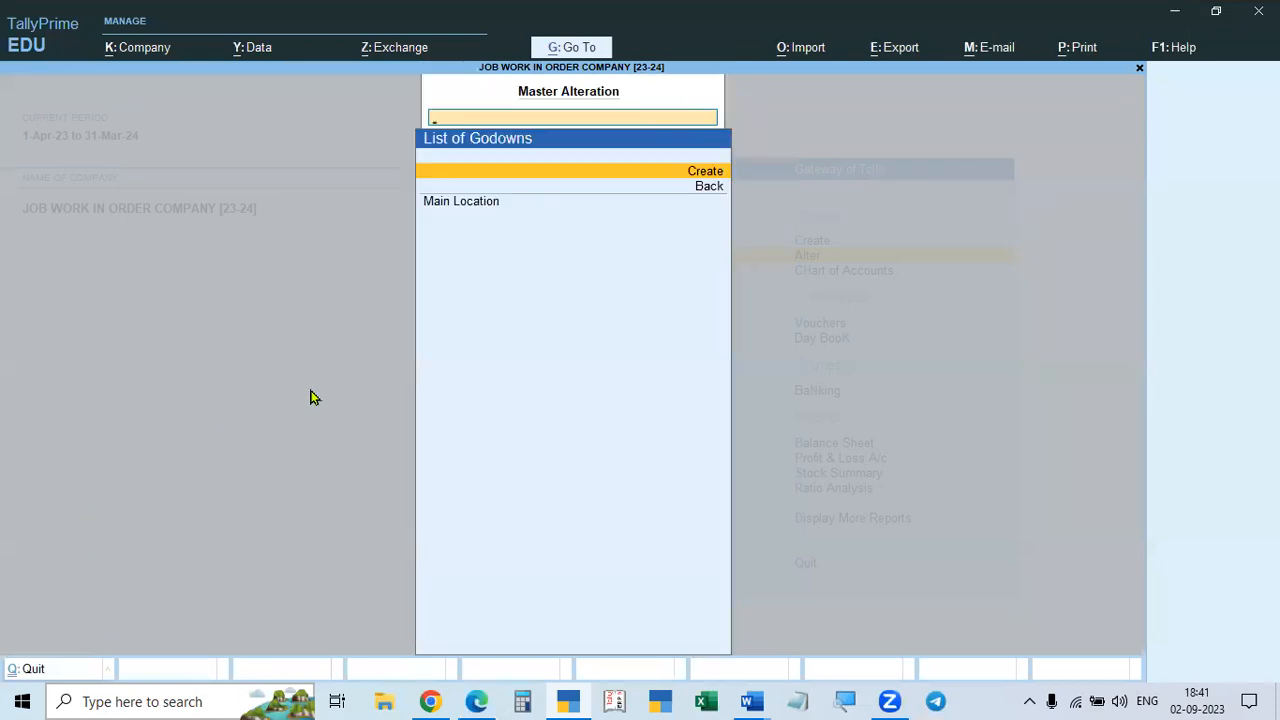
key(Return)
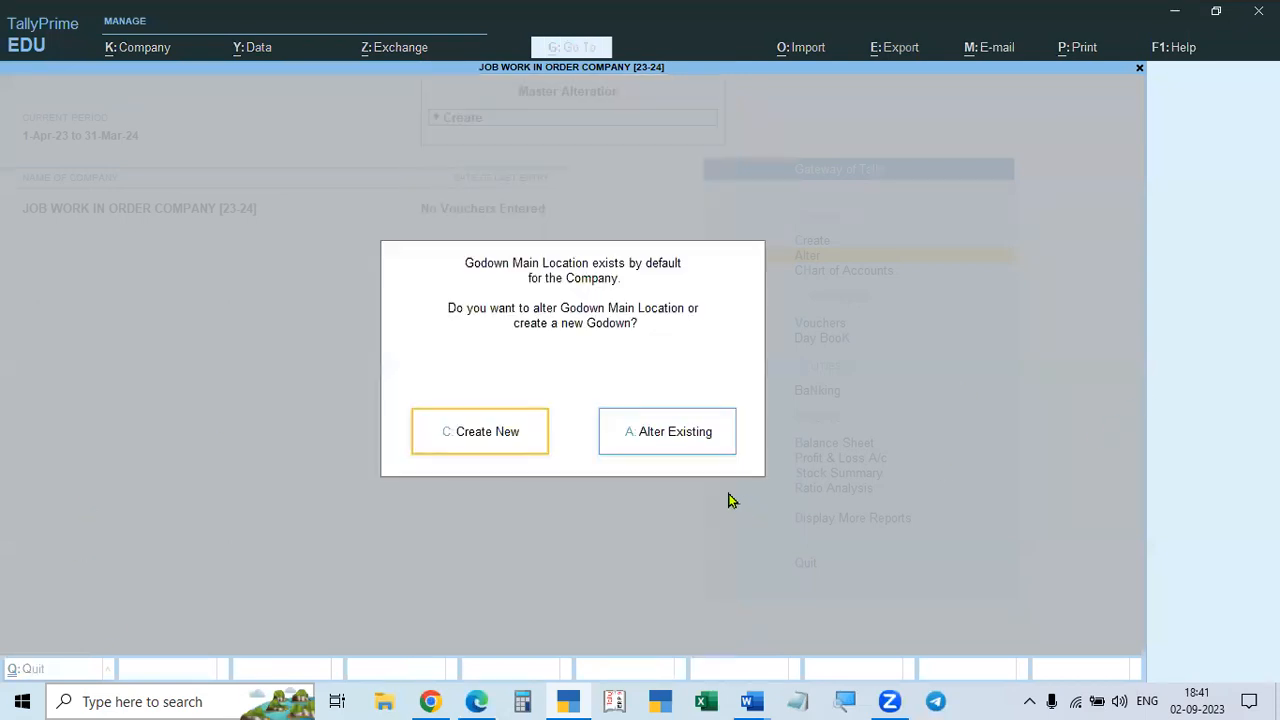
click(481, 447)
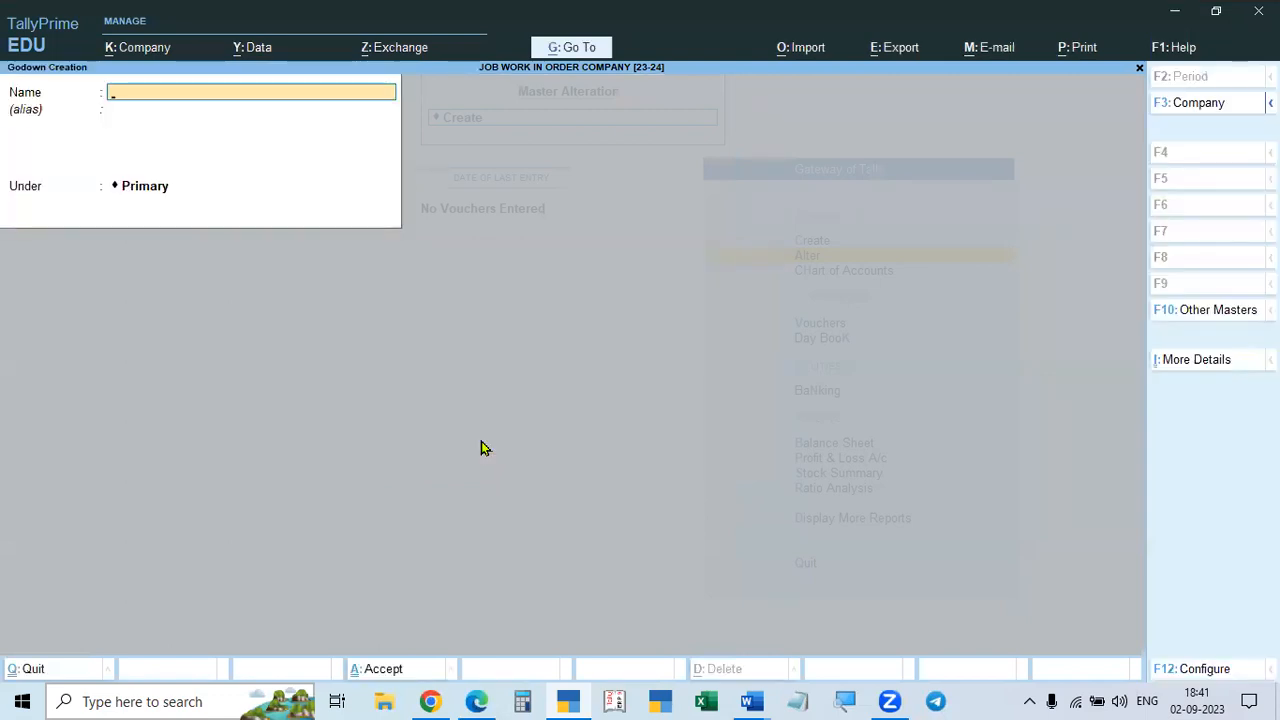
text(Job Work in)
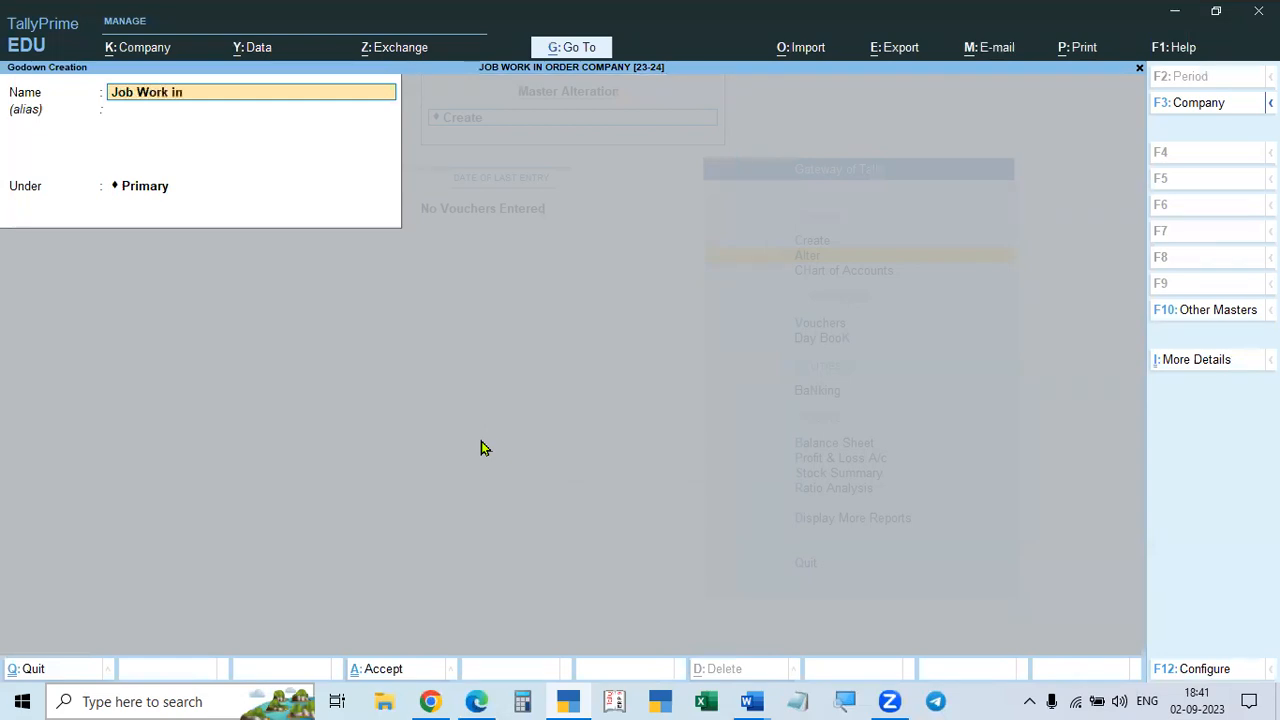
text( Godown)
key(Return)
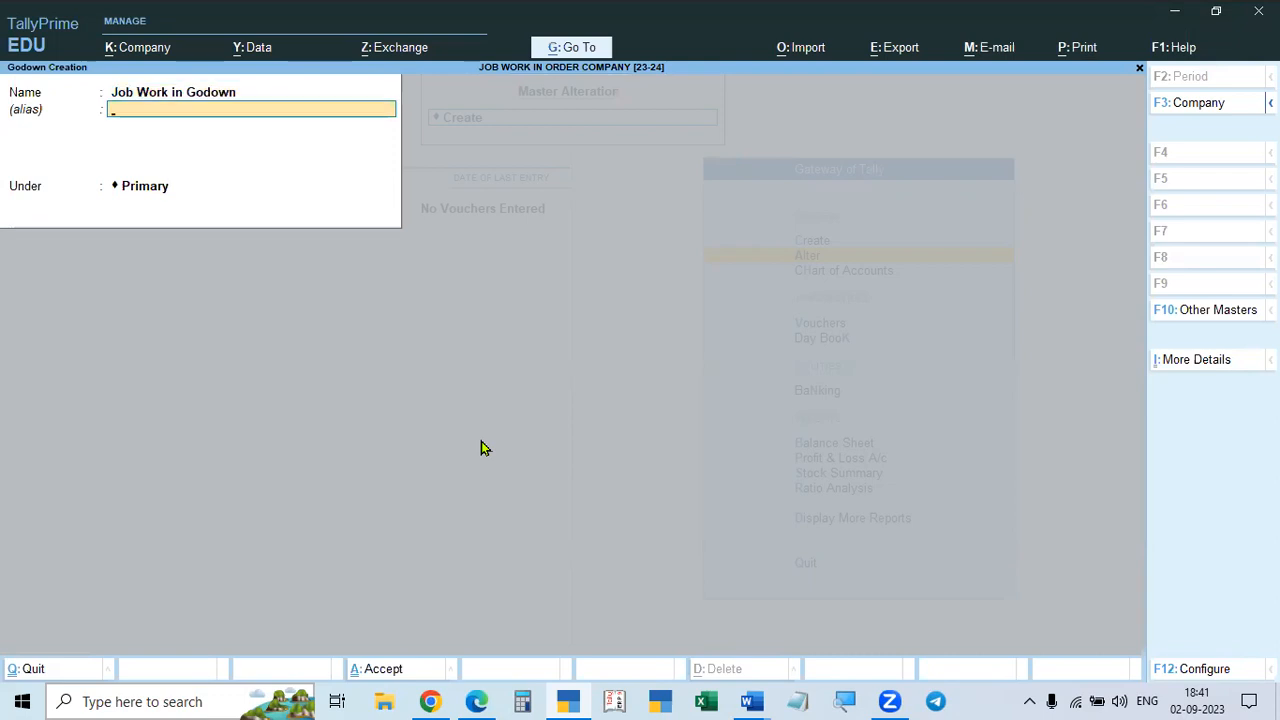
key(alt+Tab)
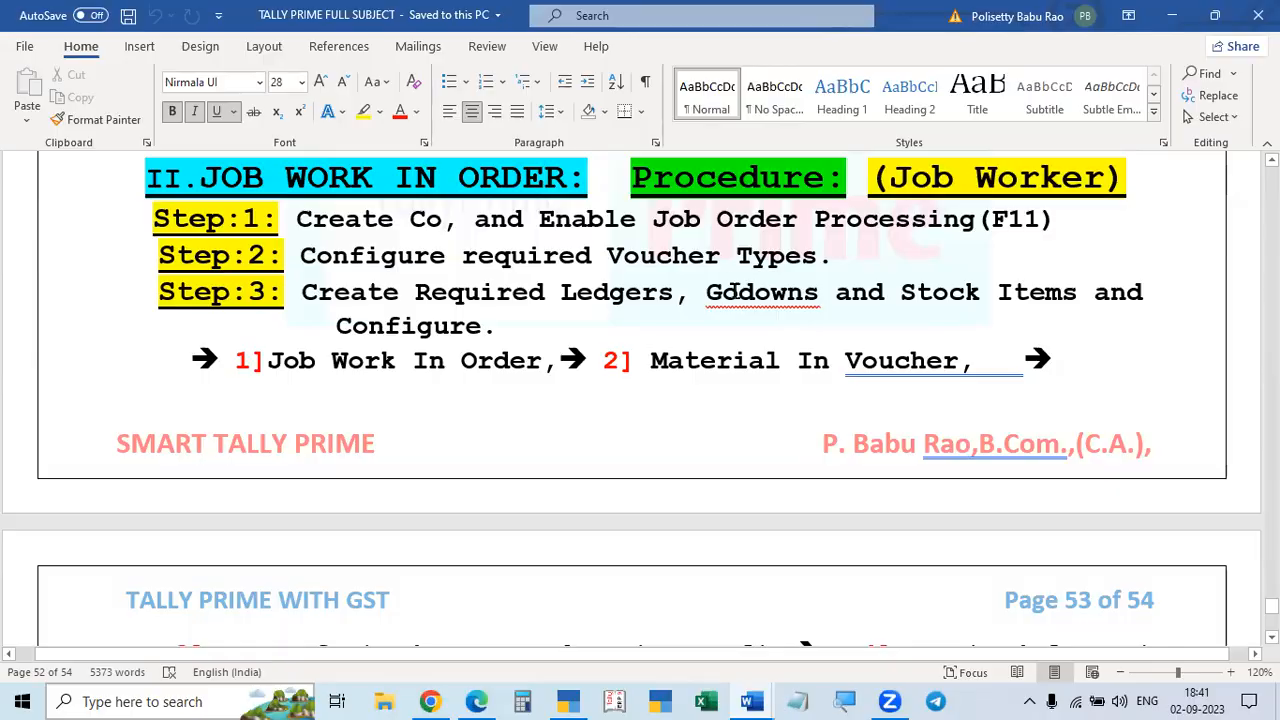
key(alt+Tab)
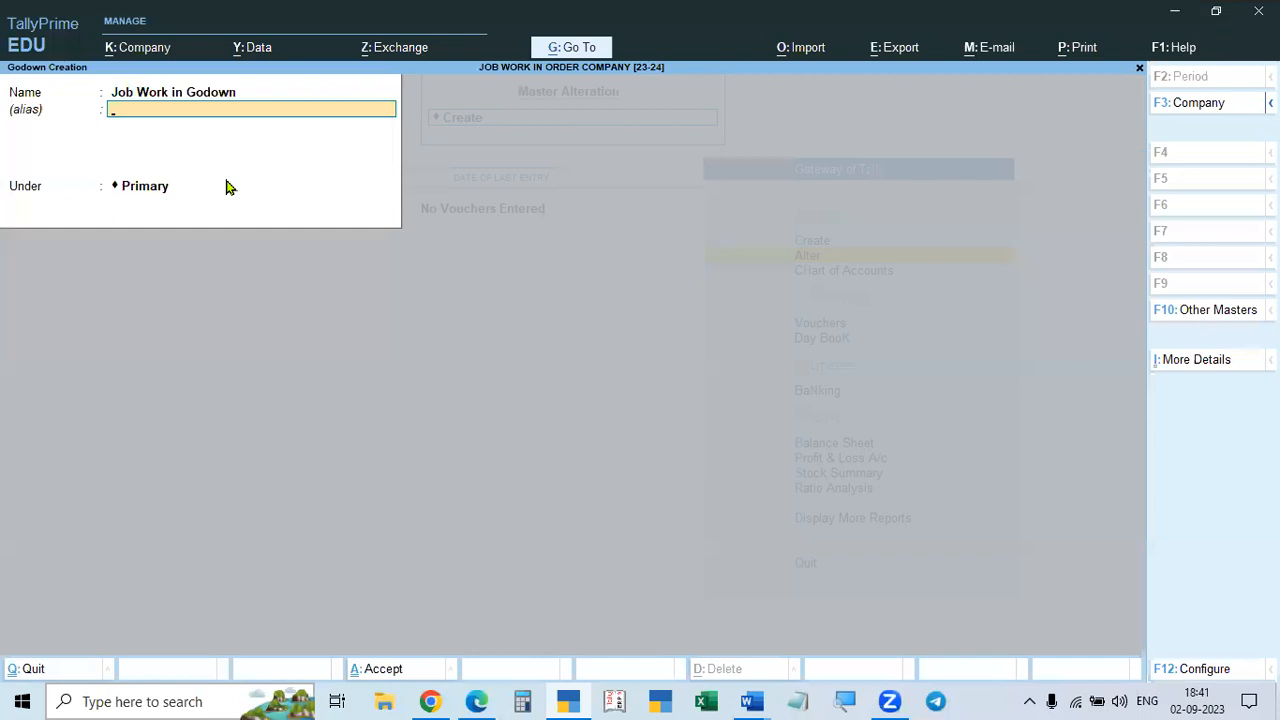
key(F12)
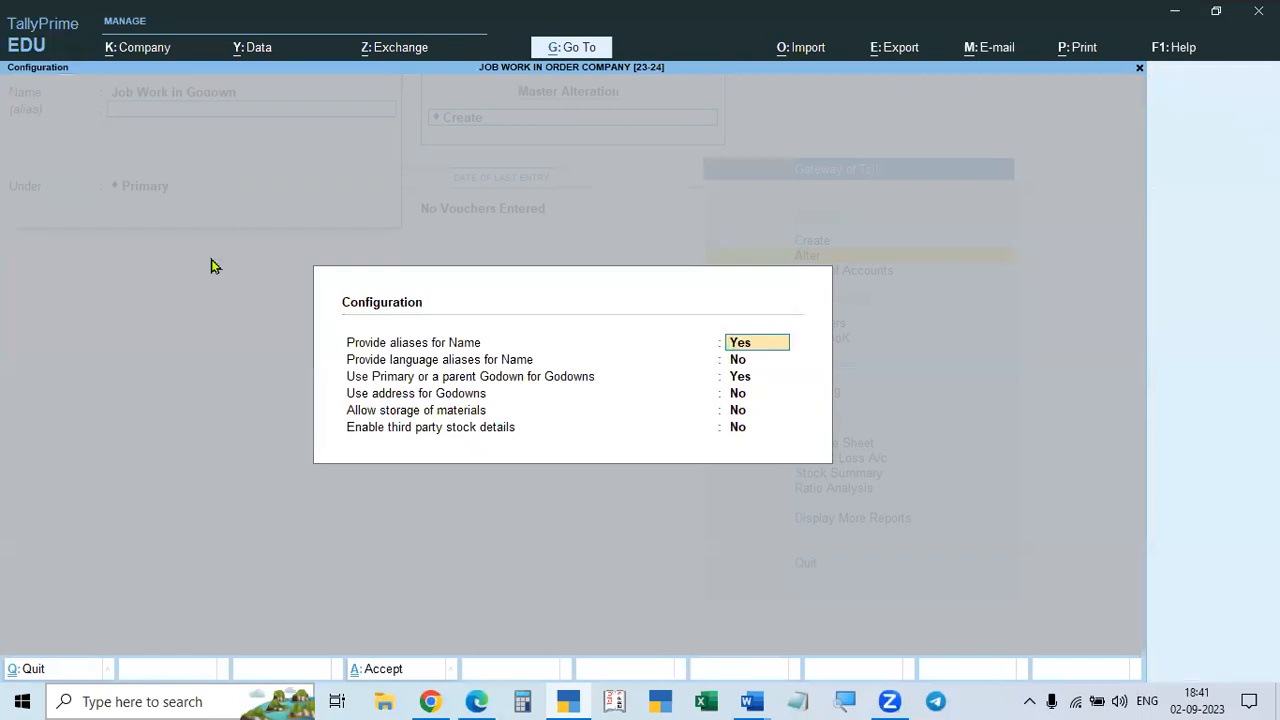
key(Return)
key(Return)
key(ctrl+a)
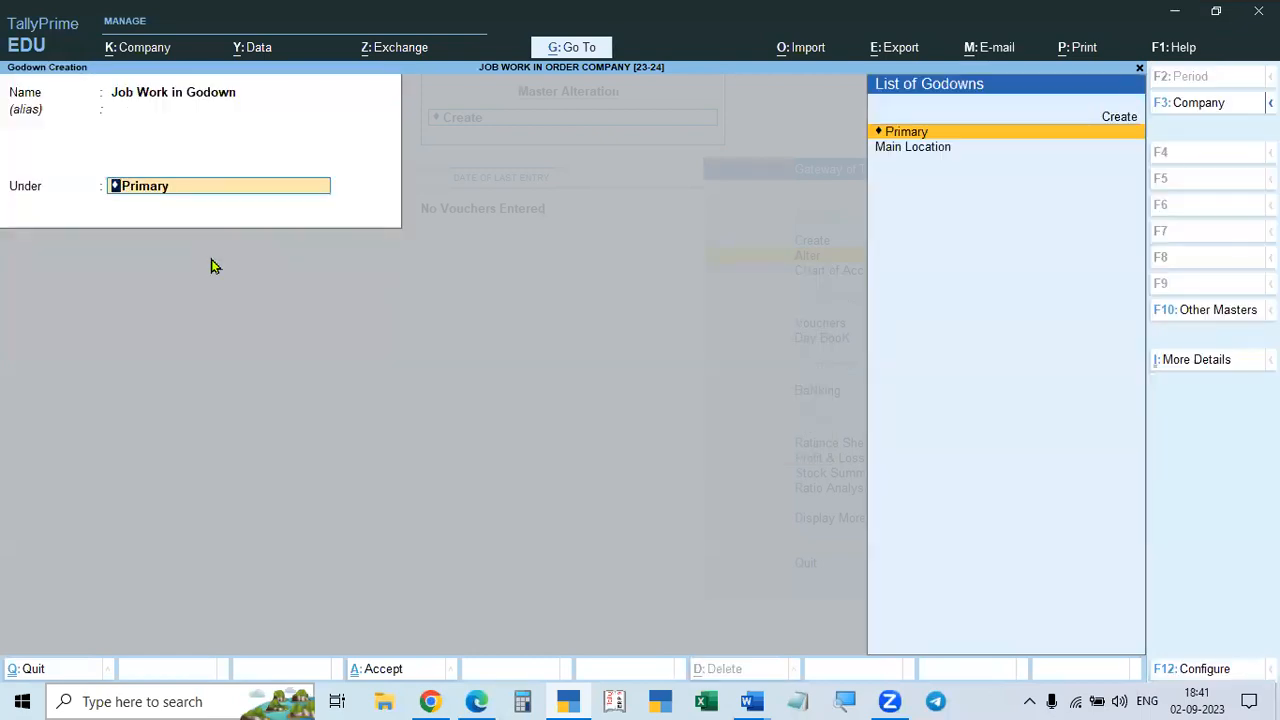
- Enable third party stock details in the godown creation configuration
key(F12)
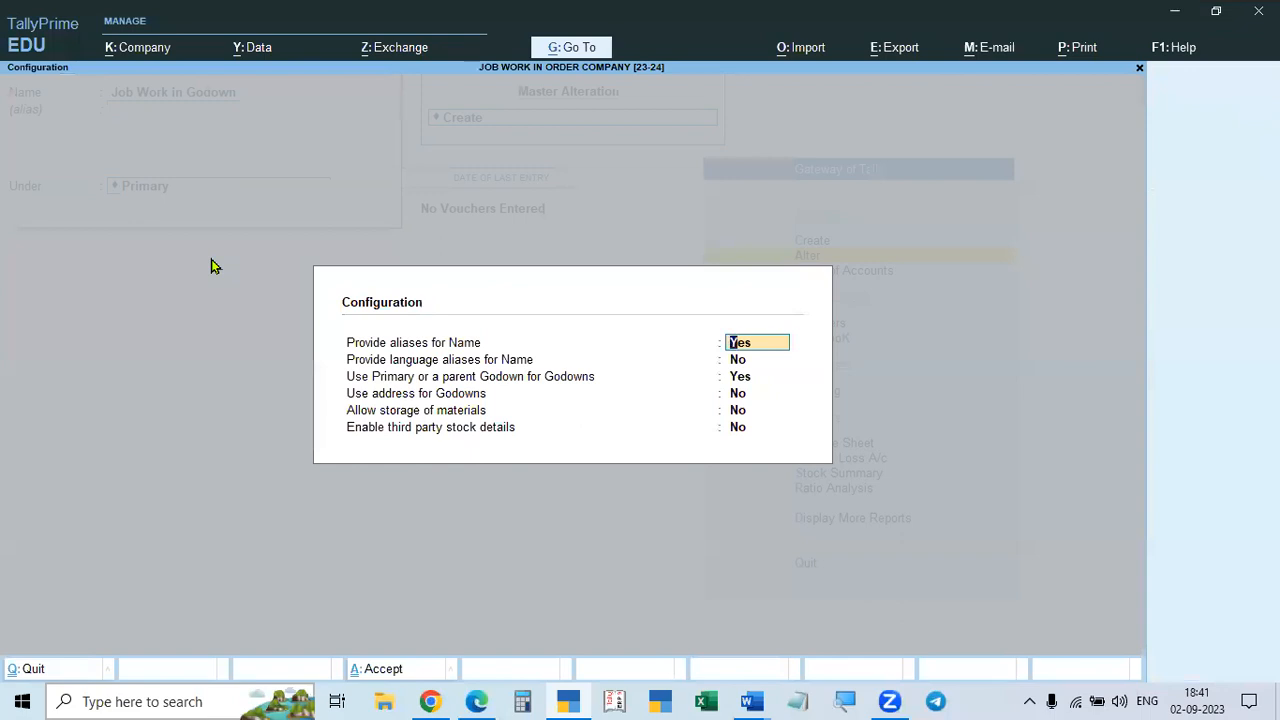
key(Return)
key(Return)
key(Return)
key(Return)
key(Return)
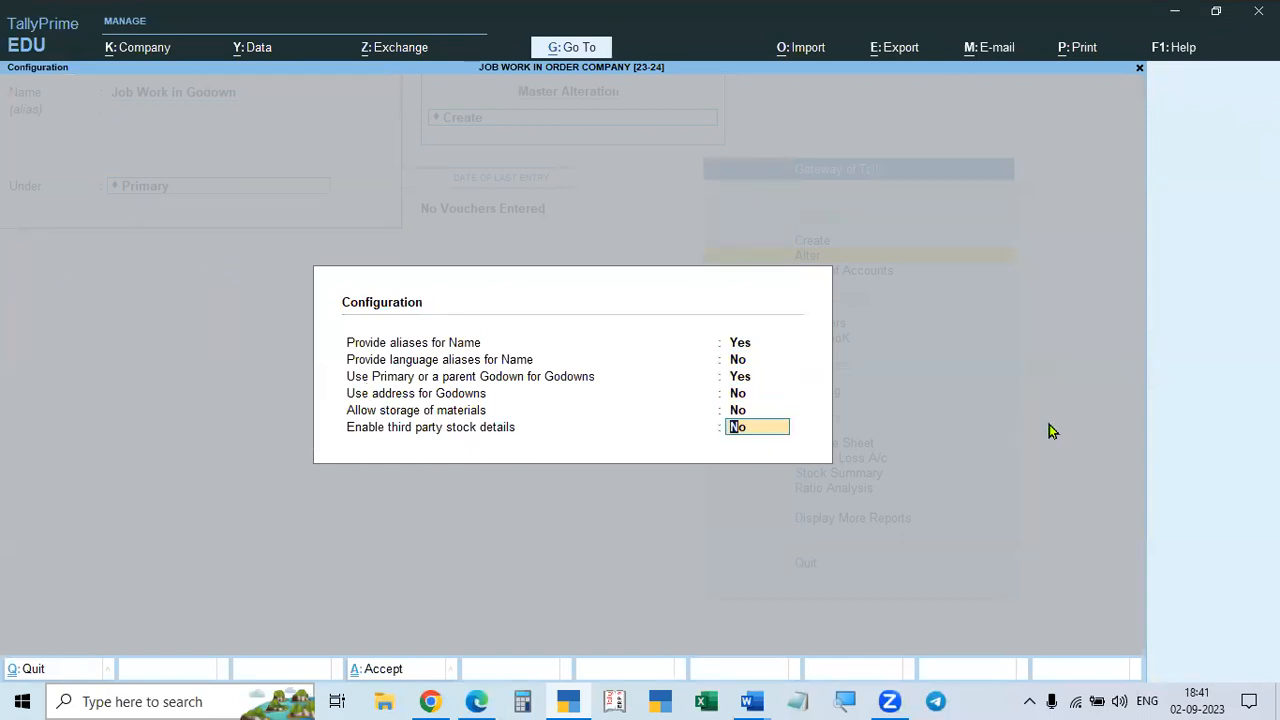
key(Return)
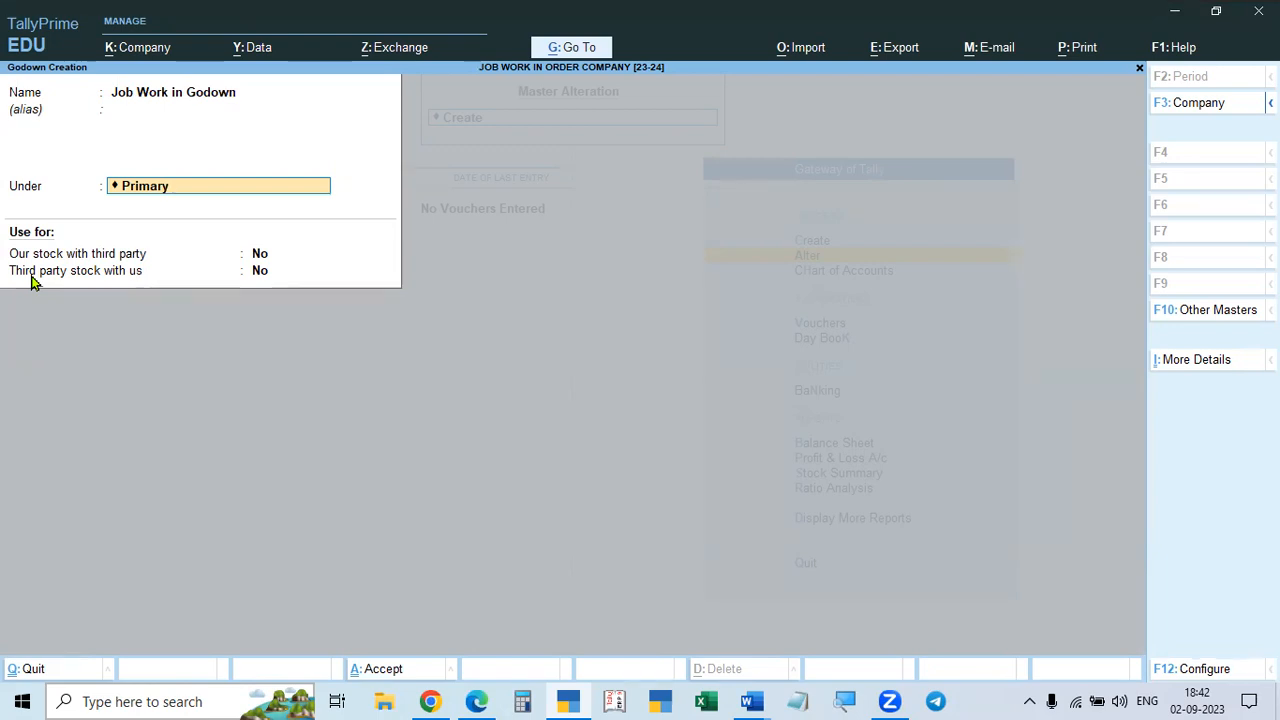
- Keep the godown under Primary, set Third party stock with us to Yes, and save it
key(Return)
key(Return)
text(Y)
key(Return)
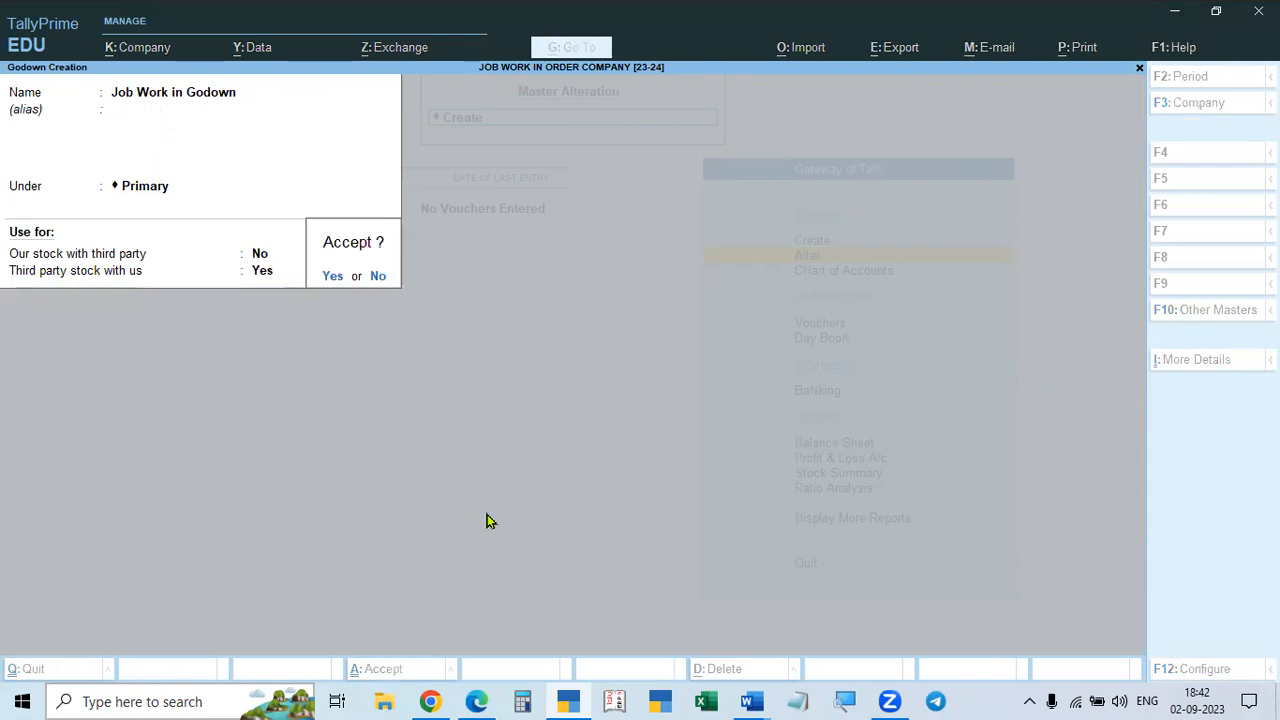
key(Return)
key(Escape)
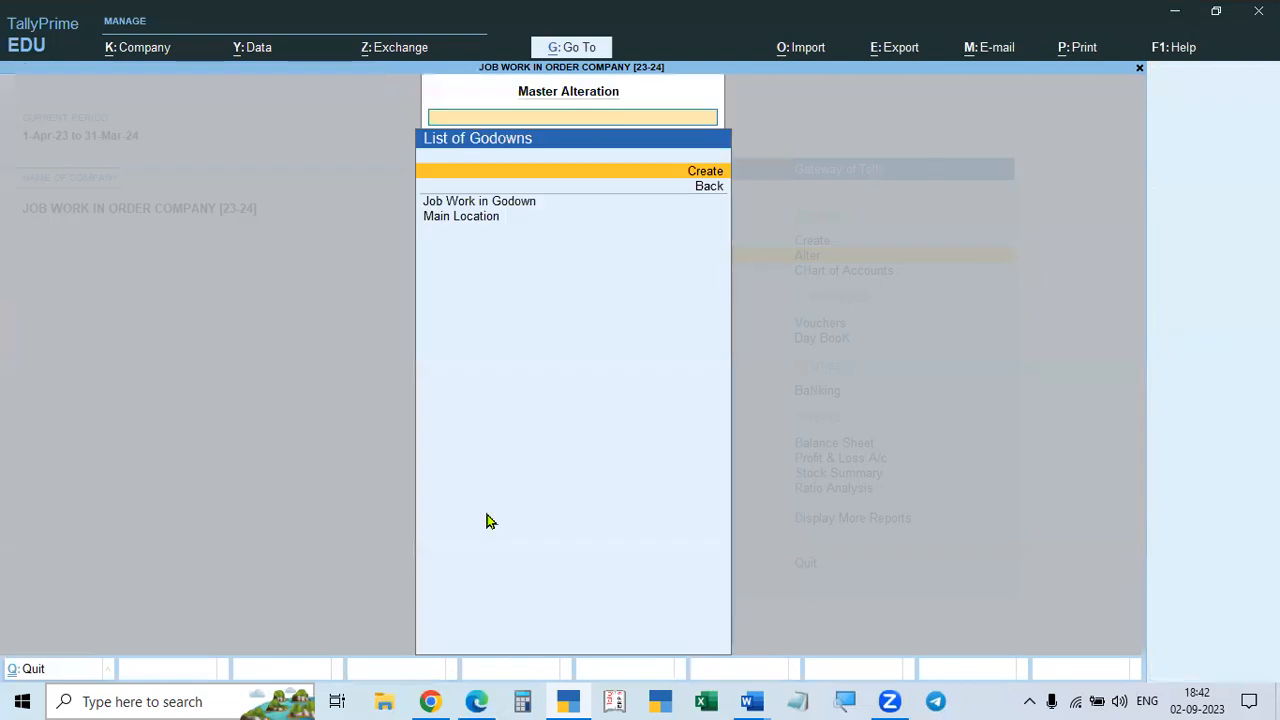
- Leave the godown list and check the stock items step of the job worker procedure in the Word document
key(Escape)
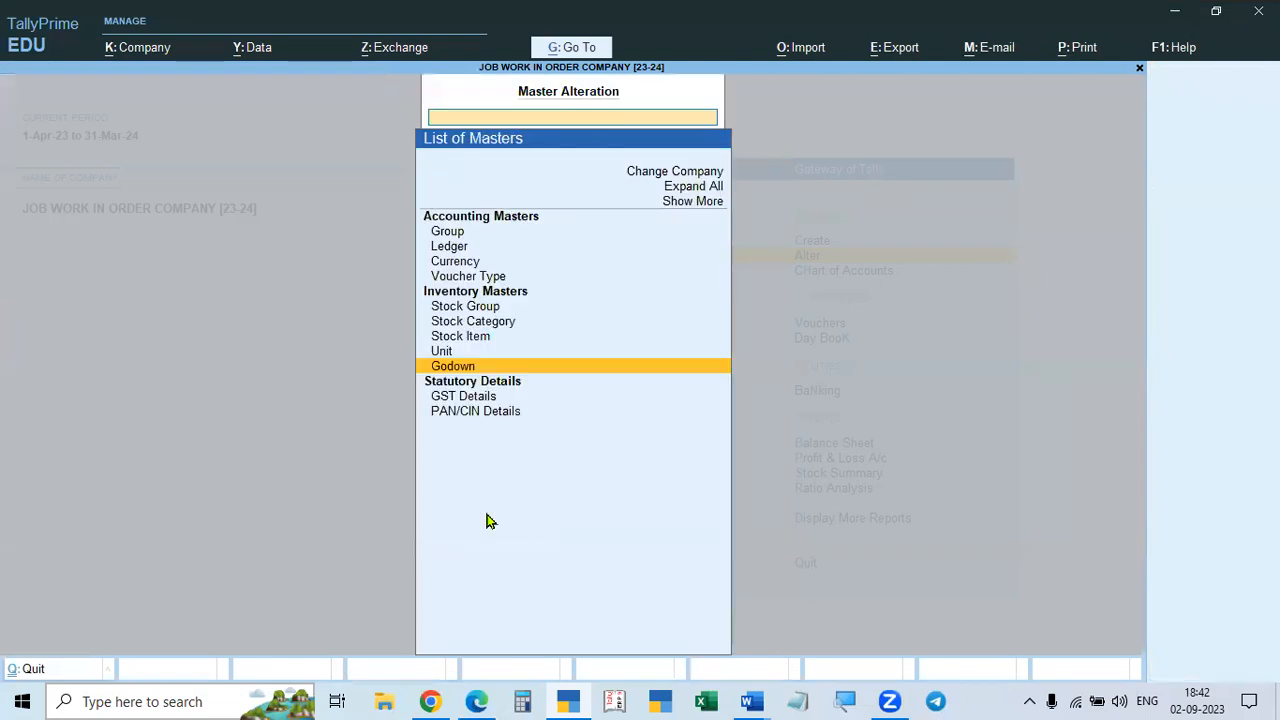
key(alt+Tab)
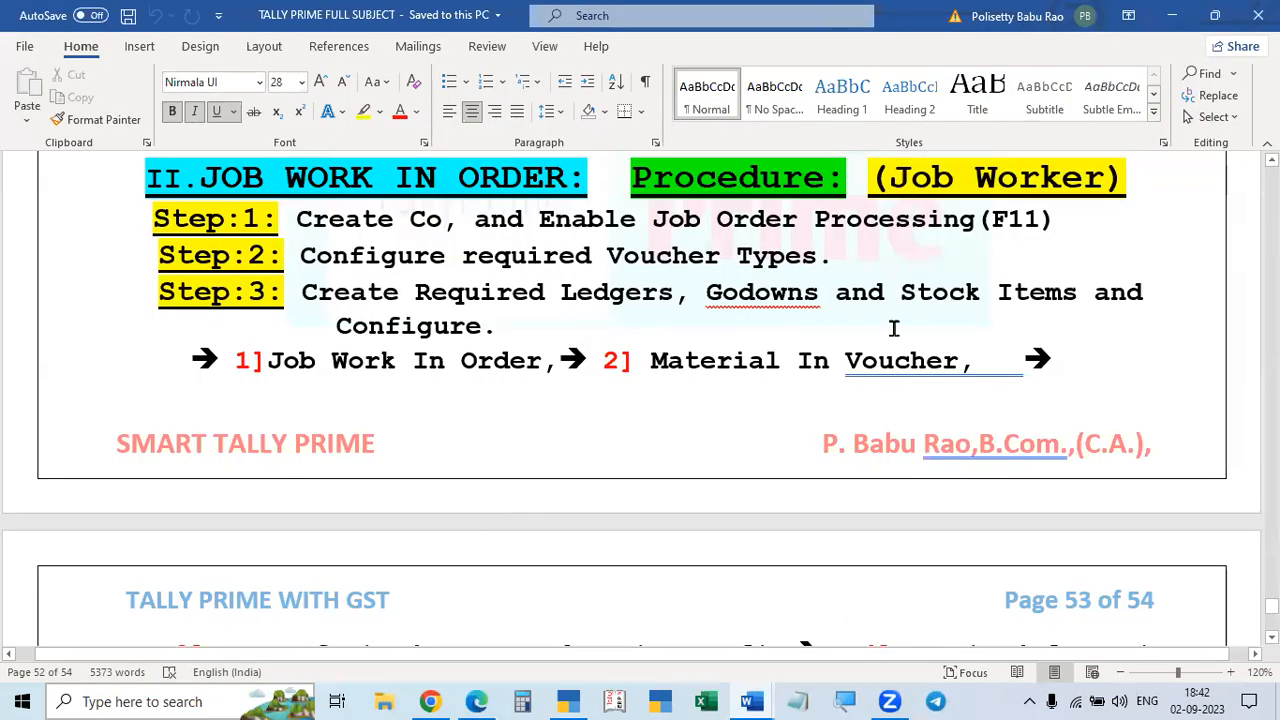
key(alt+Tab)
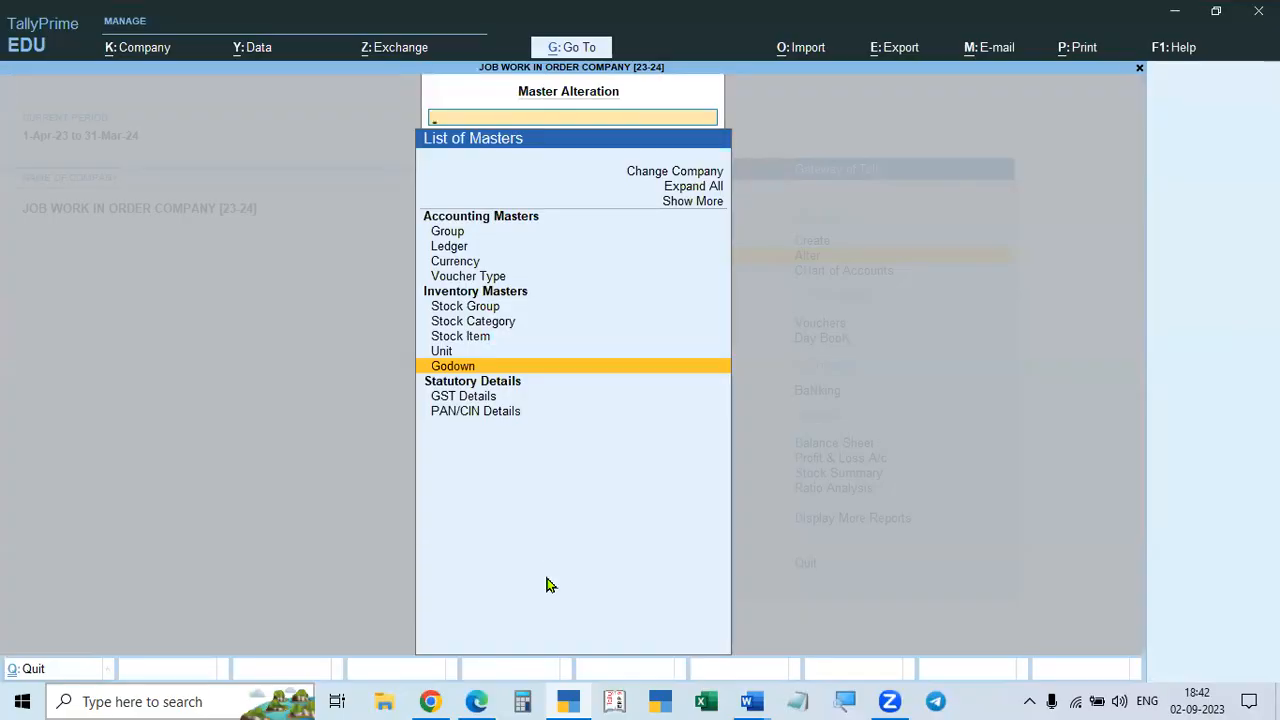
- Open the MTR unit from the inventory masters to review its details, leaving it without saving
key(Up)
key(Up)
key(Down)
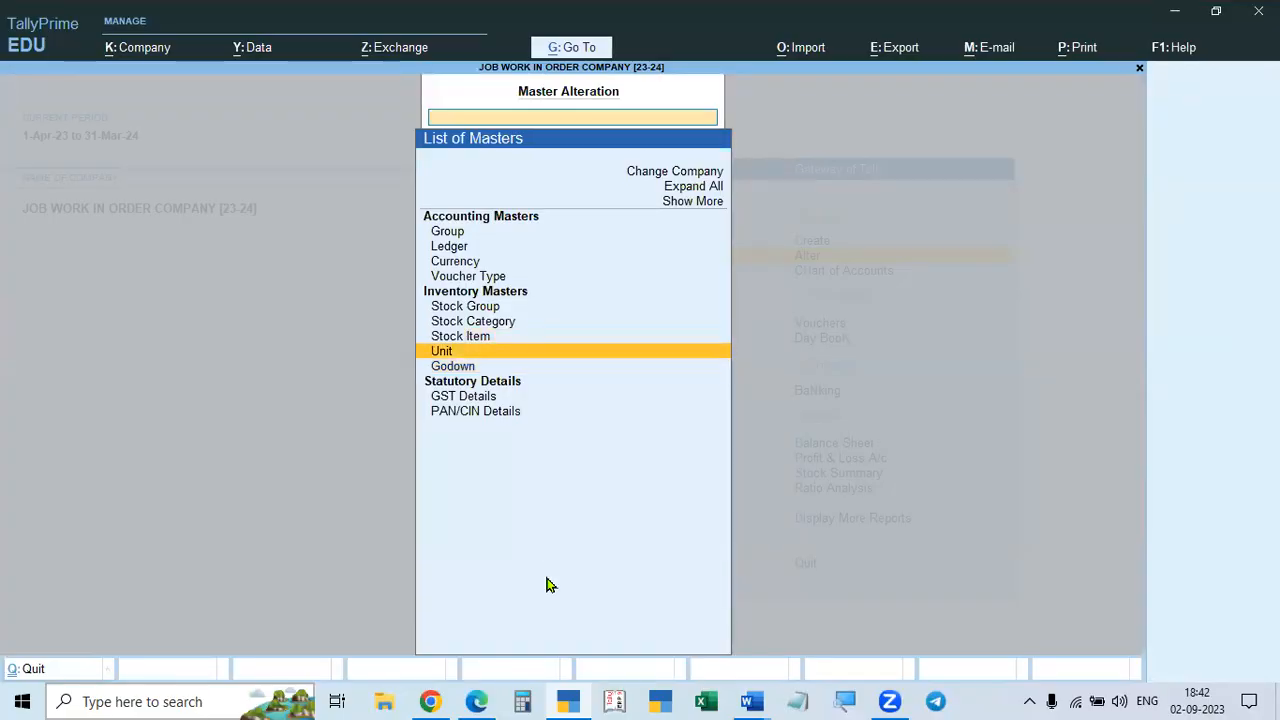
key(Return)
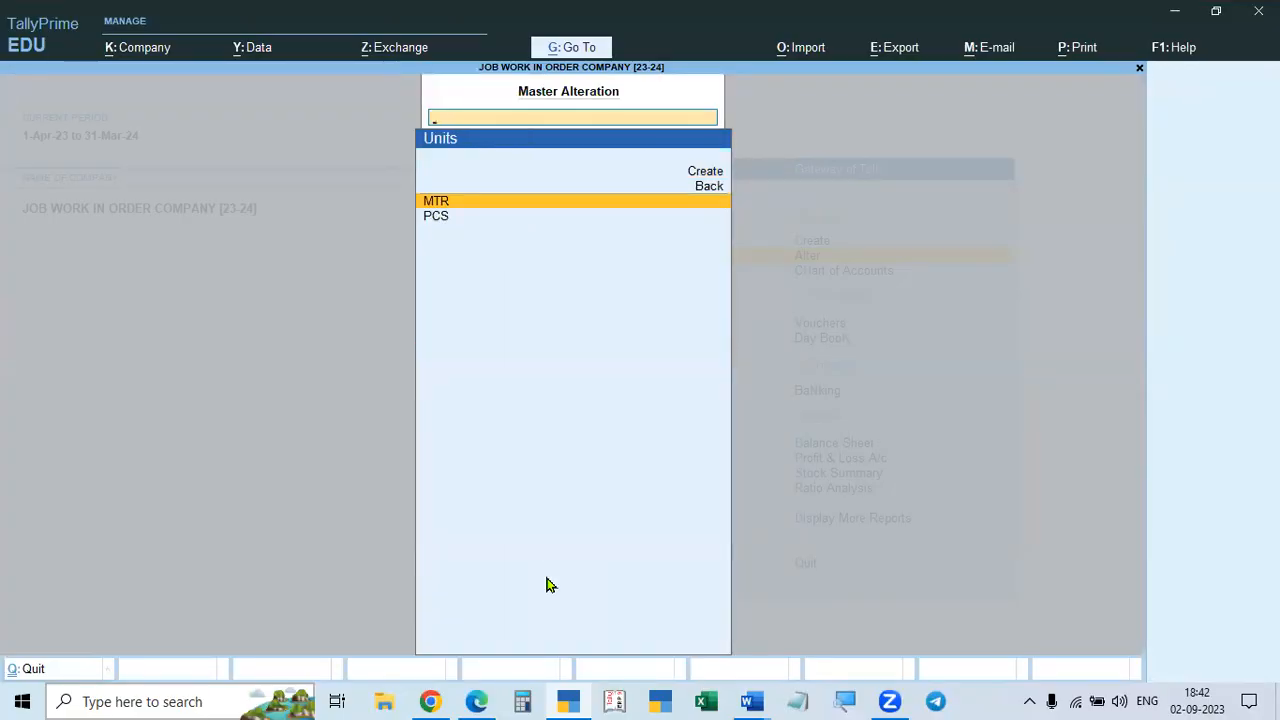
key(Return)
key(BackSpace)
key(BackSpace)
key(BackSpace)
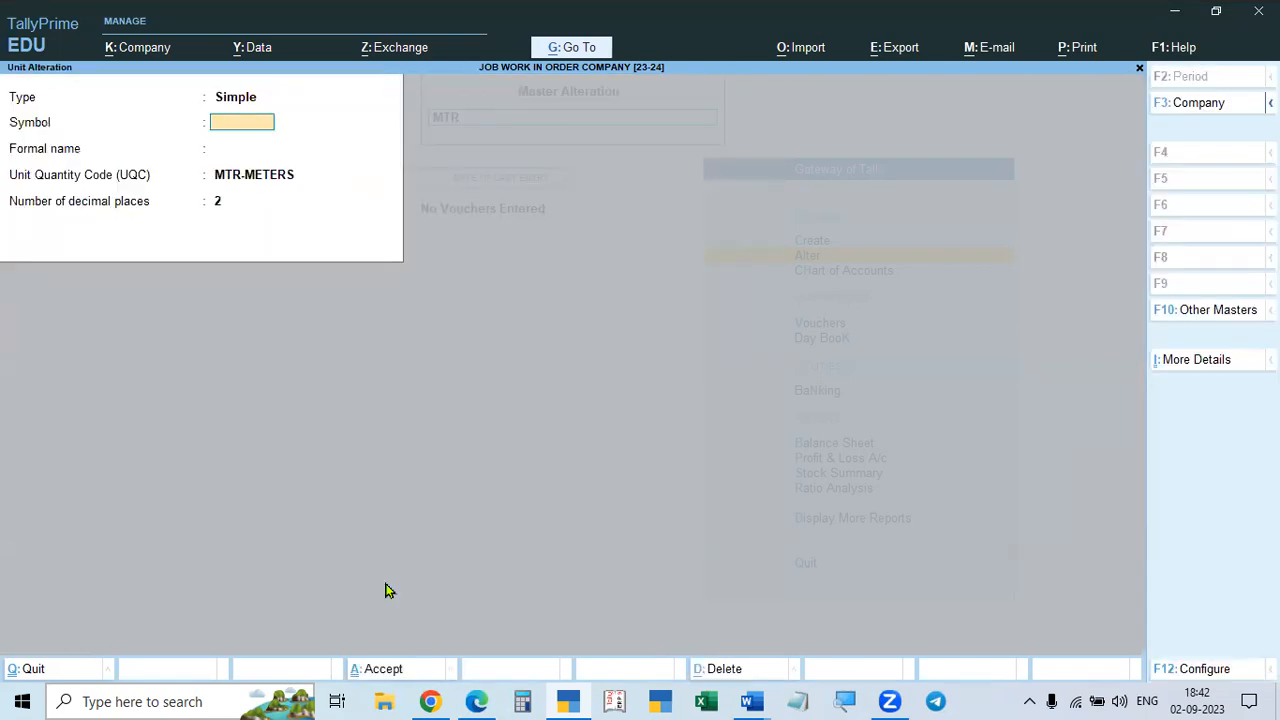
key(Escape)
key(Escape)
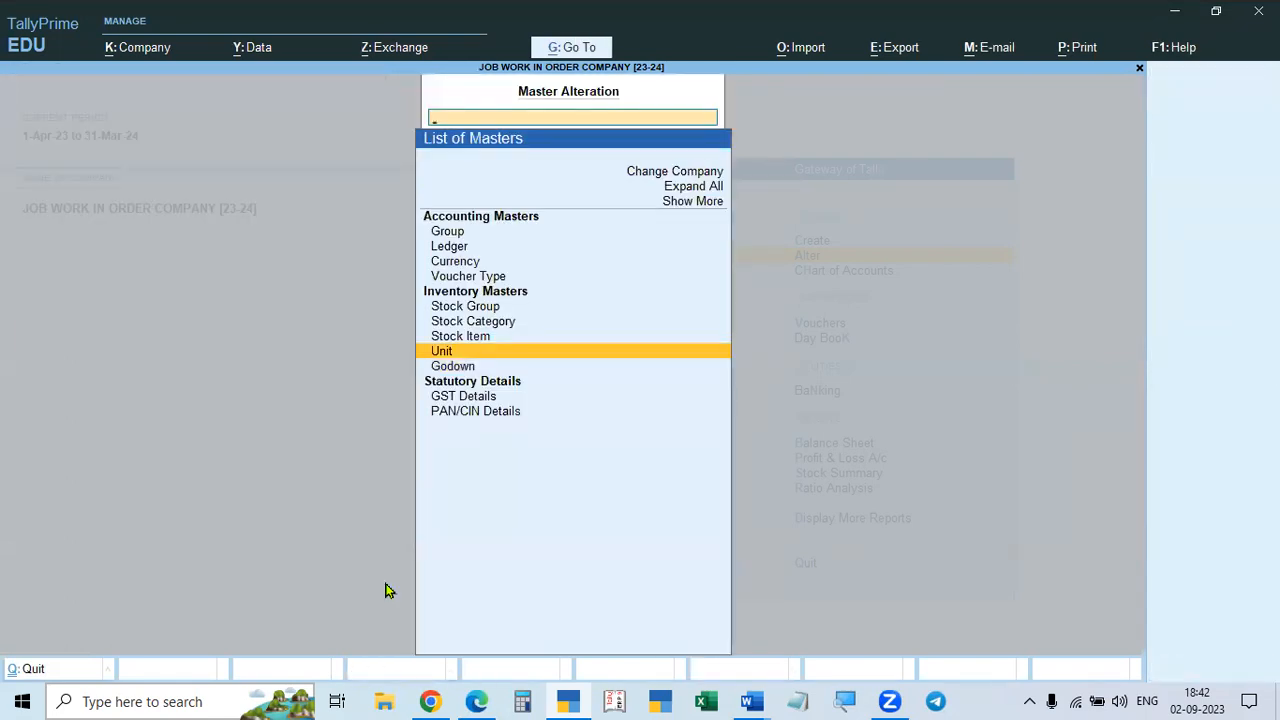
- Open the Finished Goods stock group to review its details, leaving it without saving
key(Up)
key(Up)
key(Up)
key(Return)
key(Down)
key(Up)
key(Down)
key(Up)
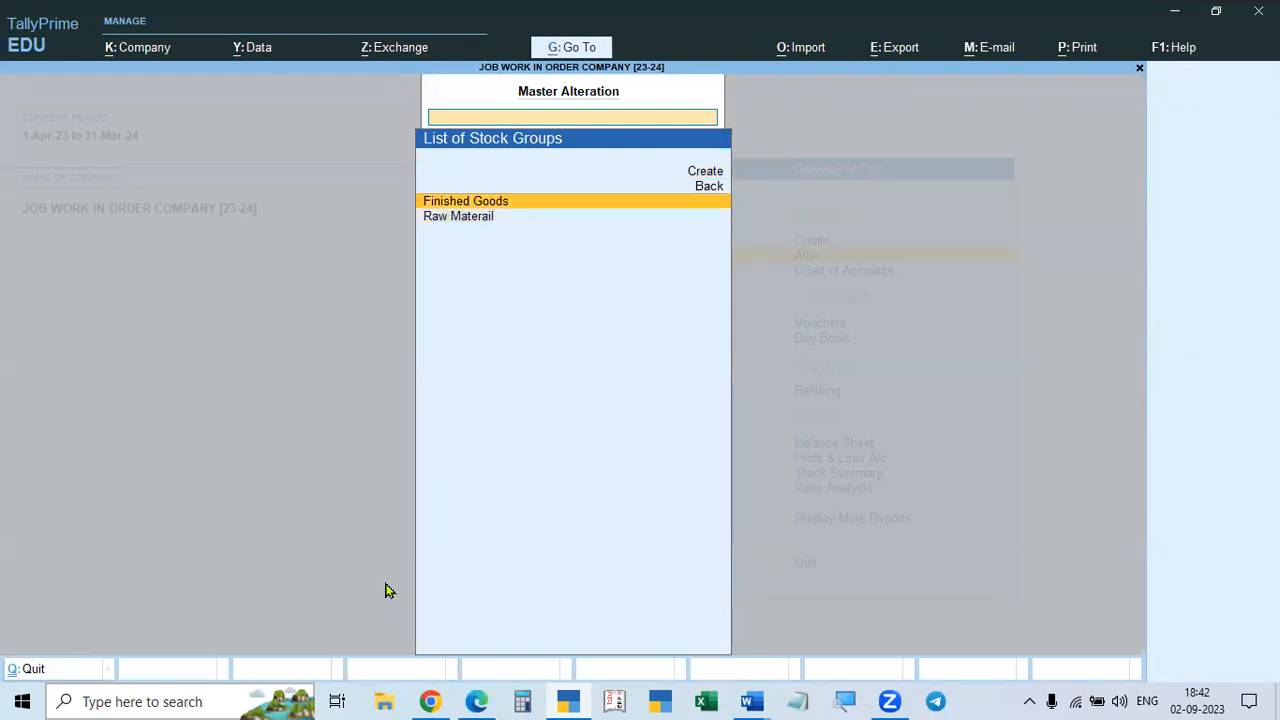
key(Return)
key(Escape)
key(Escape)
- Open the Raw Materail stock group to review its details, and return to the list of masters
key(Return)
key(Down)
key(Return)
key(BackSpace)
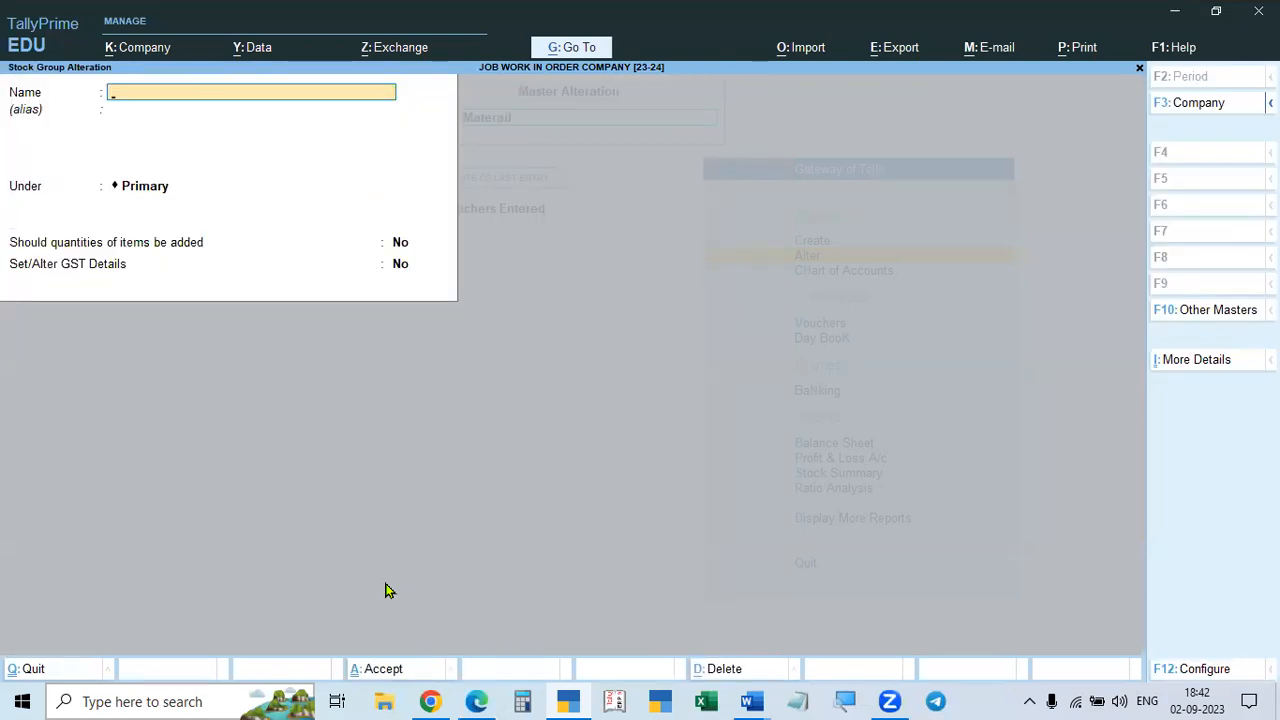
key(Escape)
key(Return)
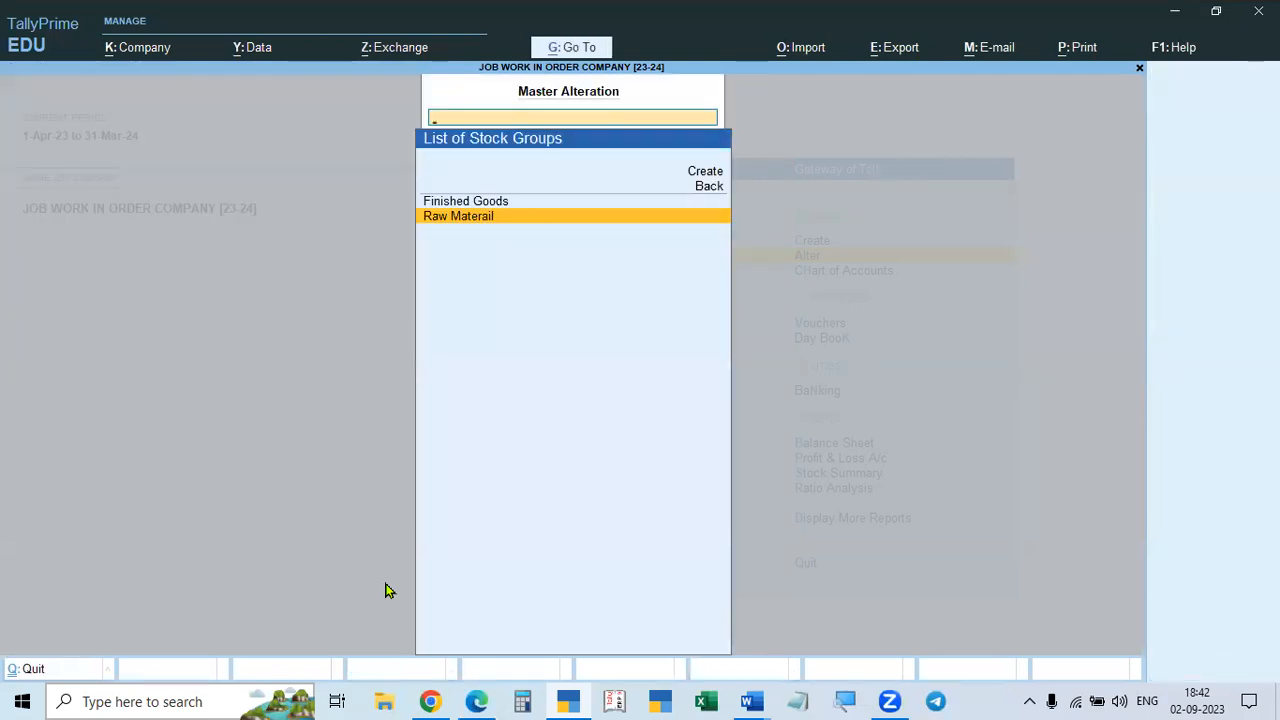
key(Escape)
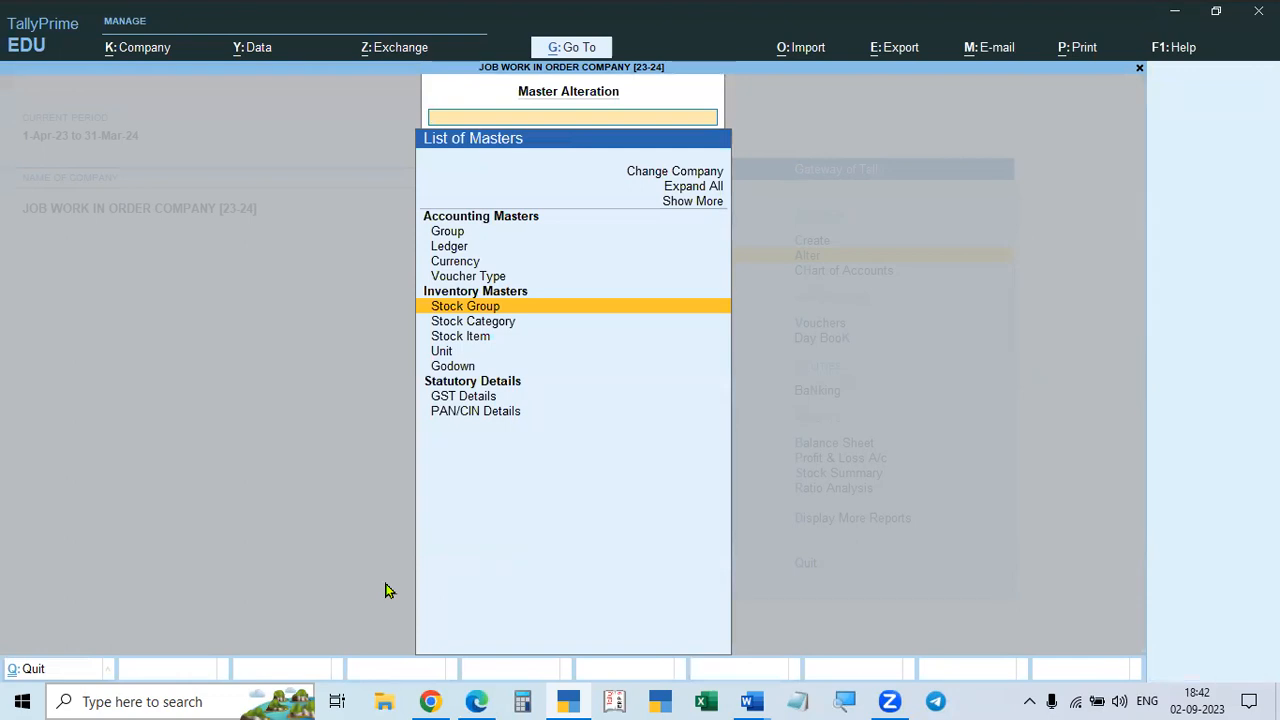
- Open the list of stock items from the inventory masters for alteration
key(Down)
key(Down)
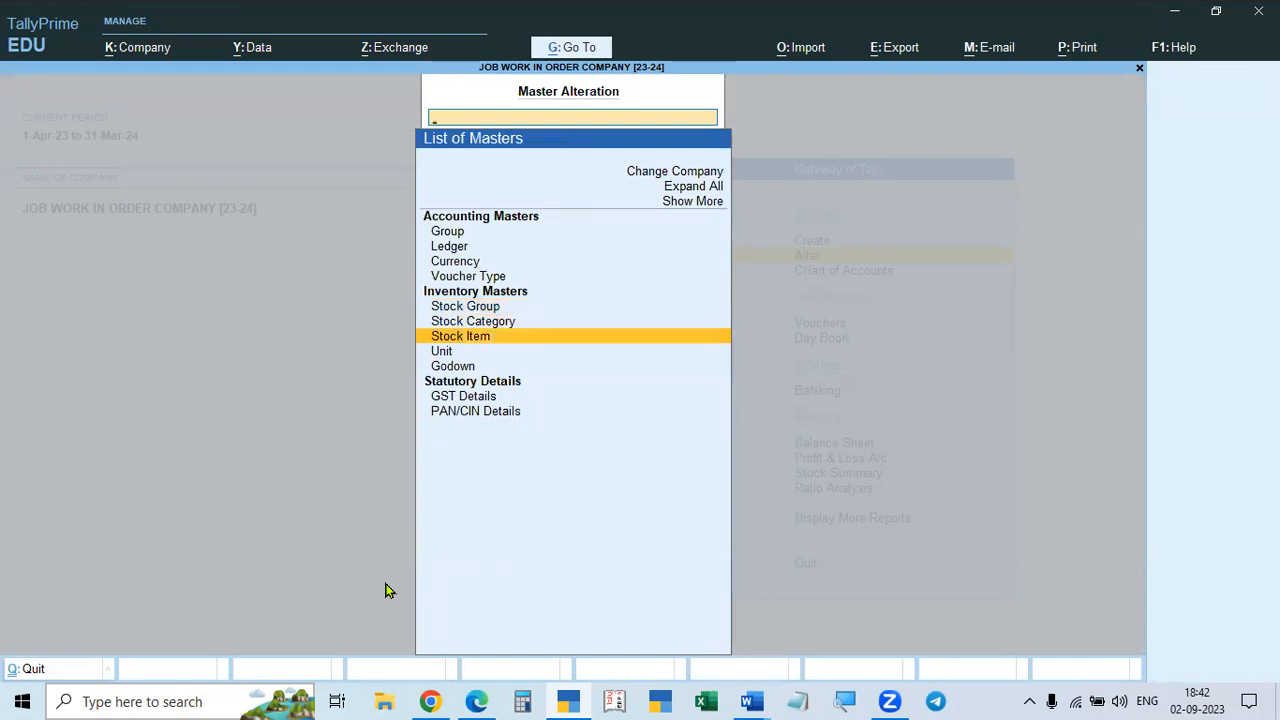
key(Return)
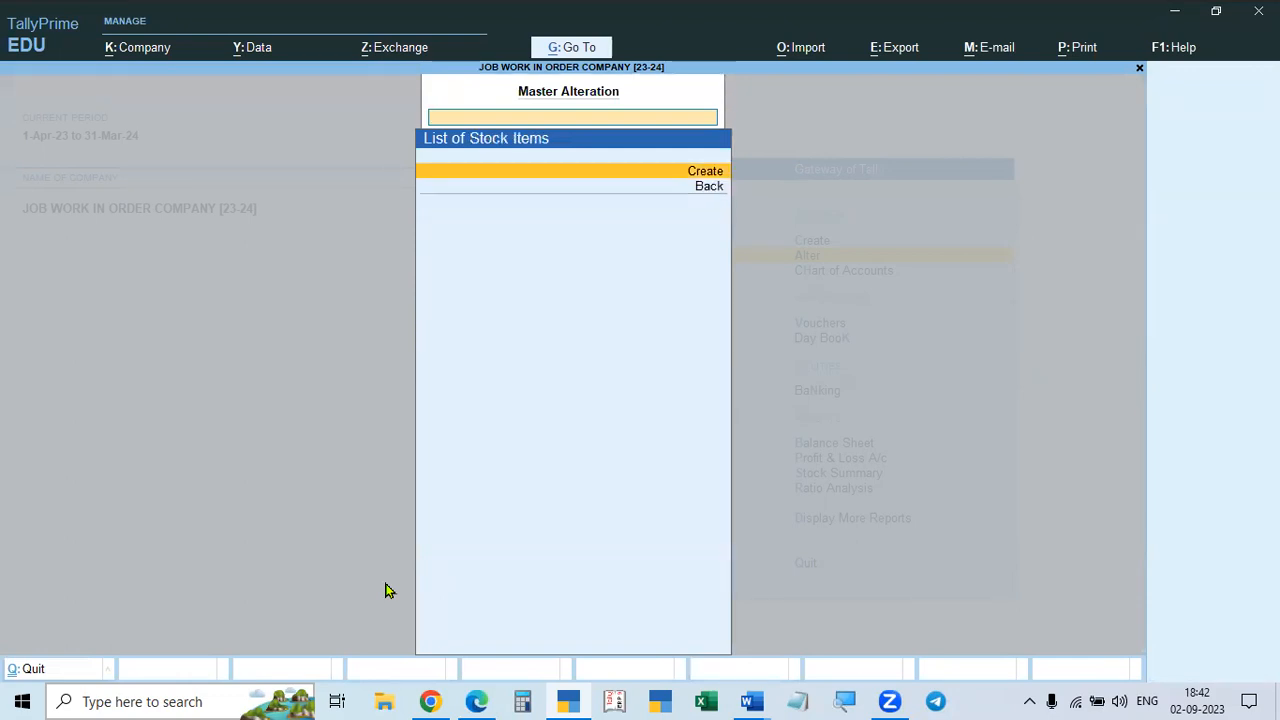
- Check the raw materials required for Problem 1 in the ASSIGNMENT PROBLEMS Word document
key(alt+Tab)
key(alt+Tab)
key(alt+Tab)
key(alt+Tab)
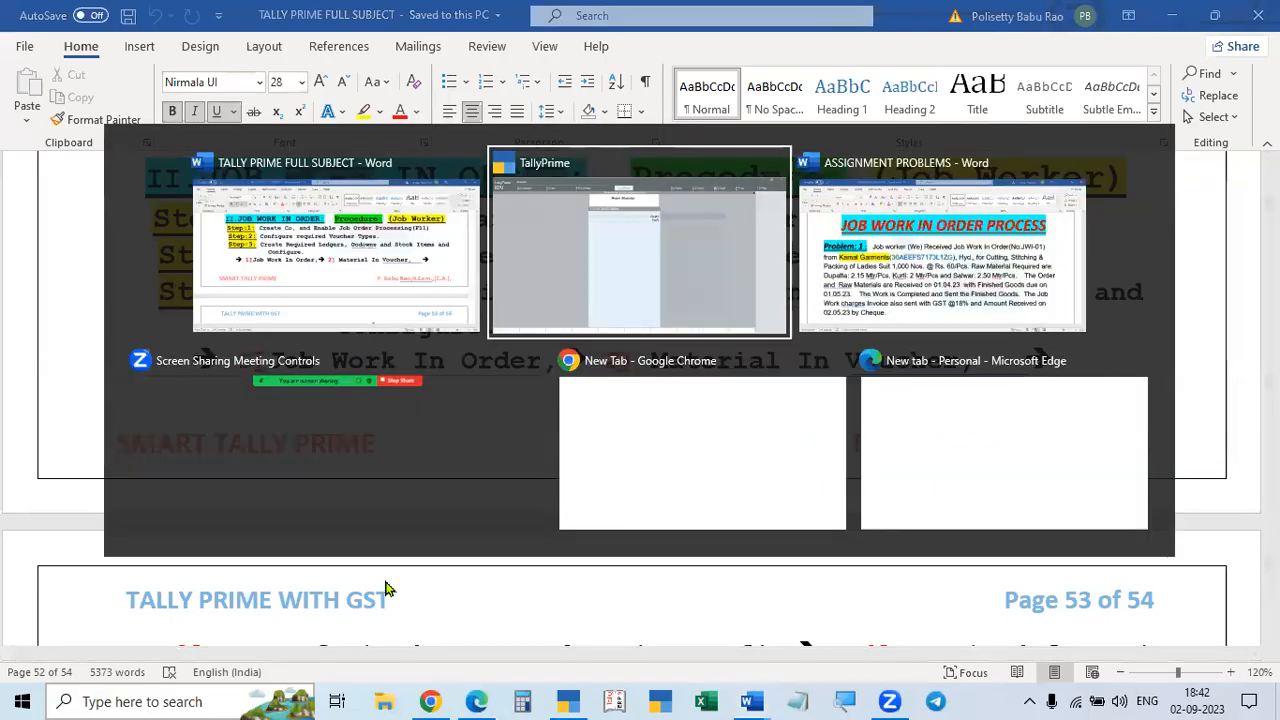
key(alt+Tab)
mouse_move(752, 700)
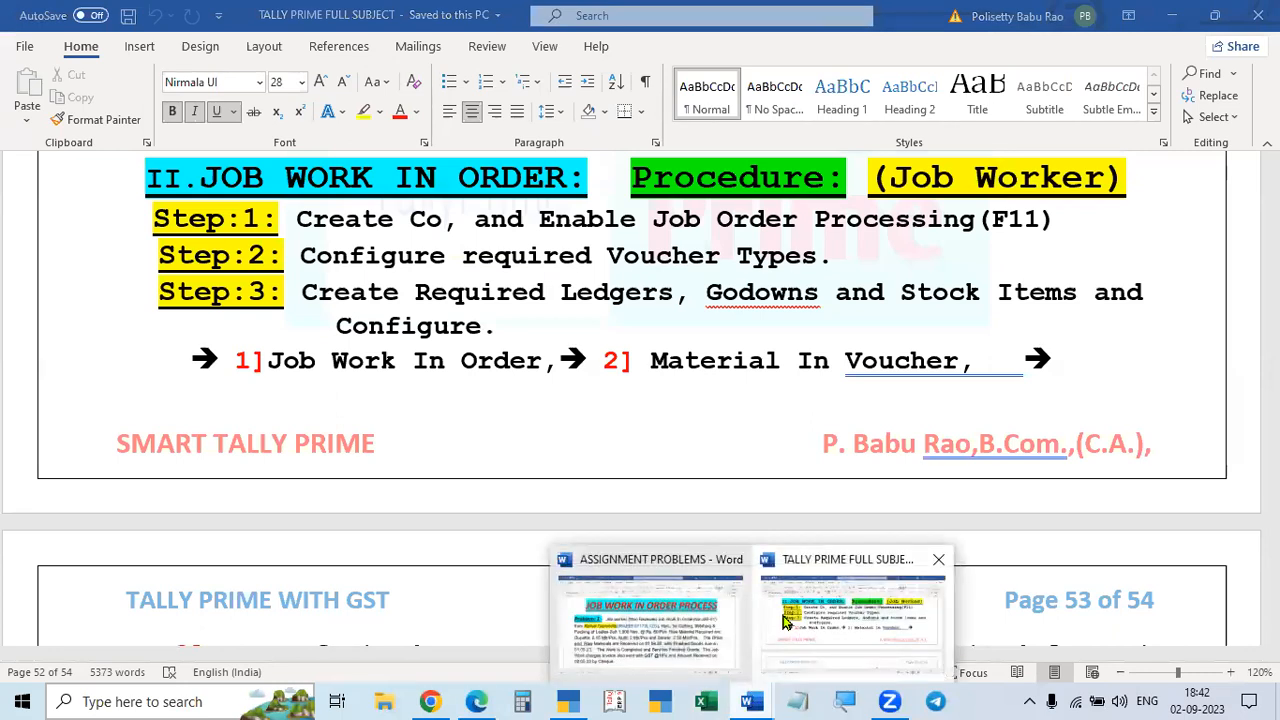
click(685, 632)
scroll(420, 522, down, 1)
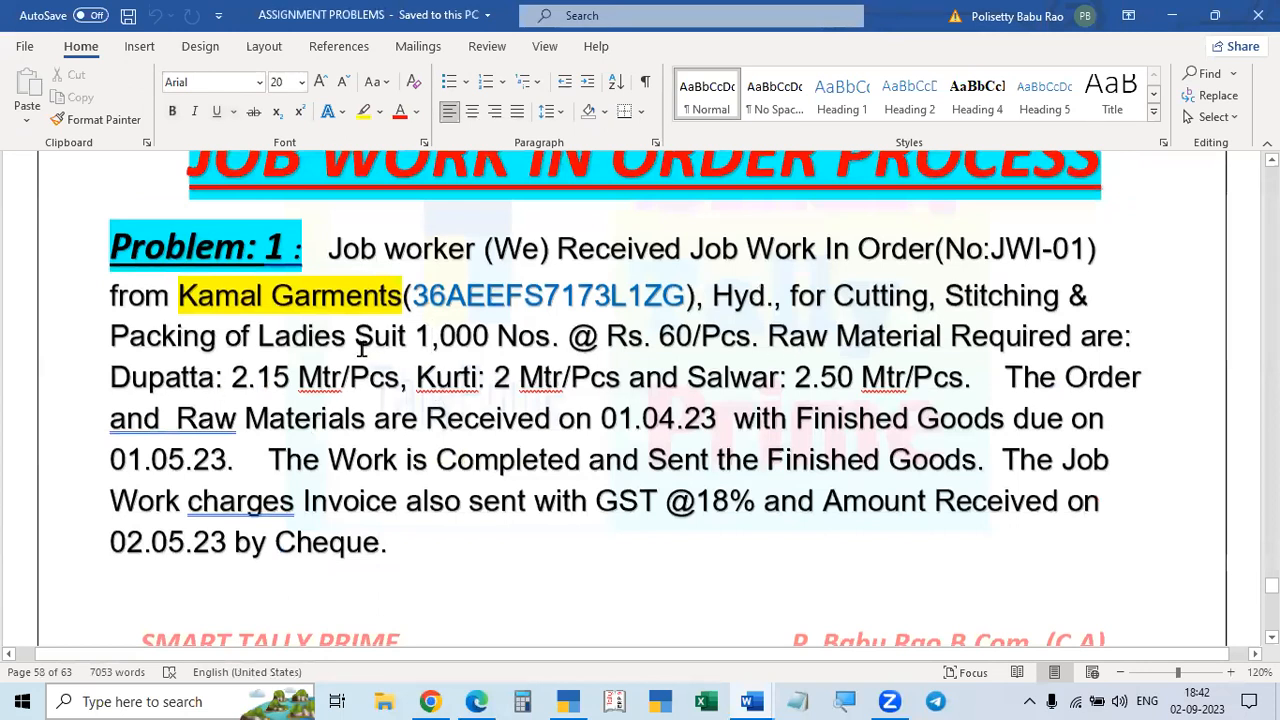
key(alt+Tab)
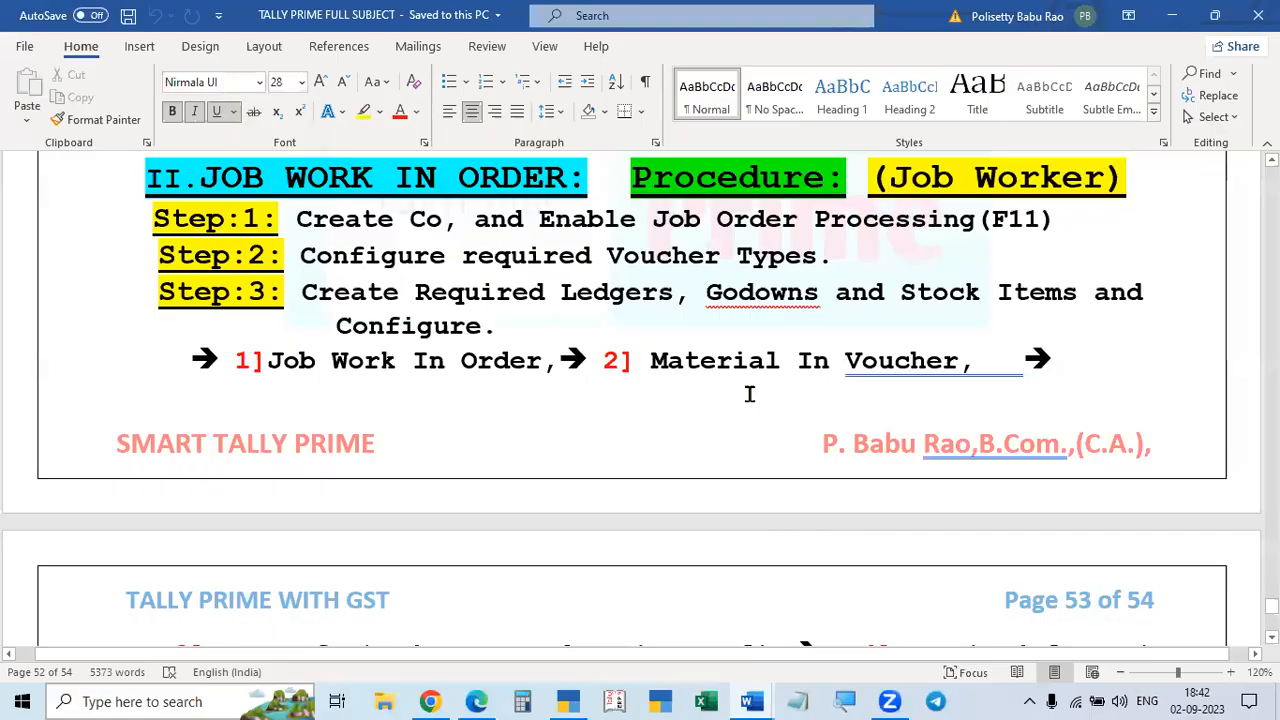
- Start a new stock item in TallyPrime named Dupatta under the Raw Materail group, with MTR as its unit
key(alt+Tab)
key(Return)
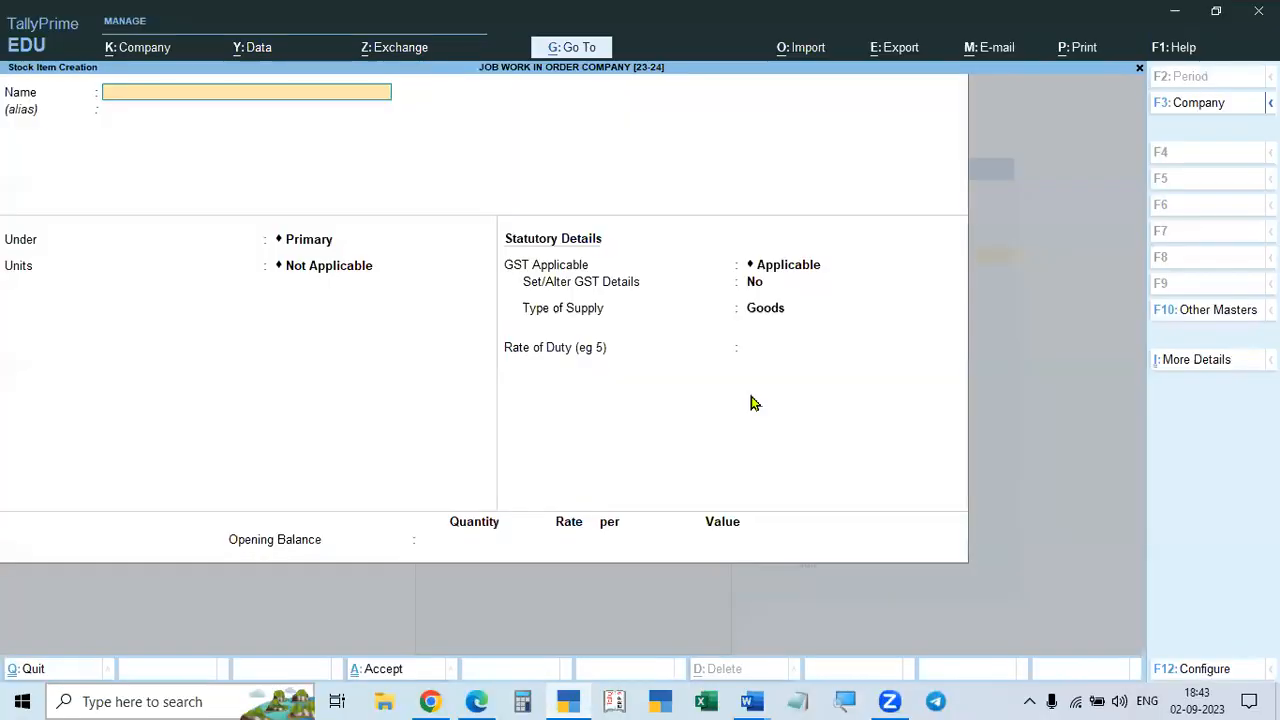
text(Dupa)
key(Return)
key(Return)
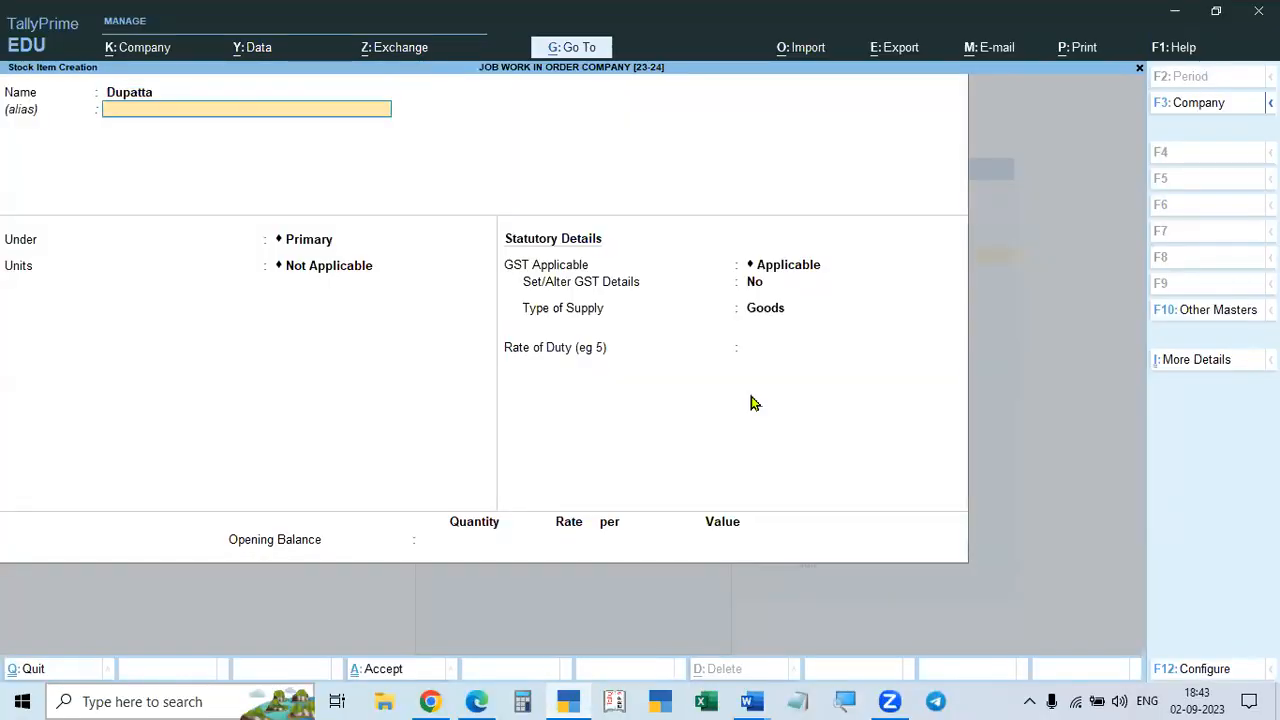
key(Down)
key(Down)
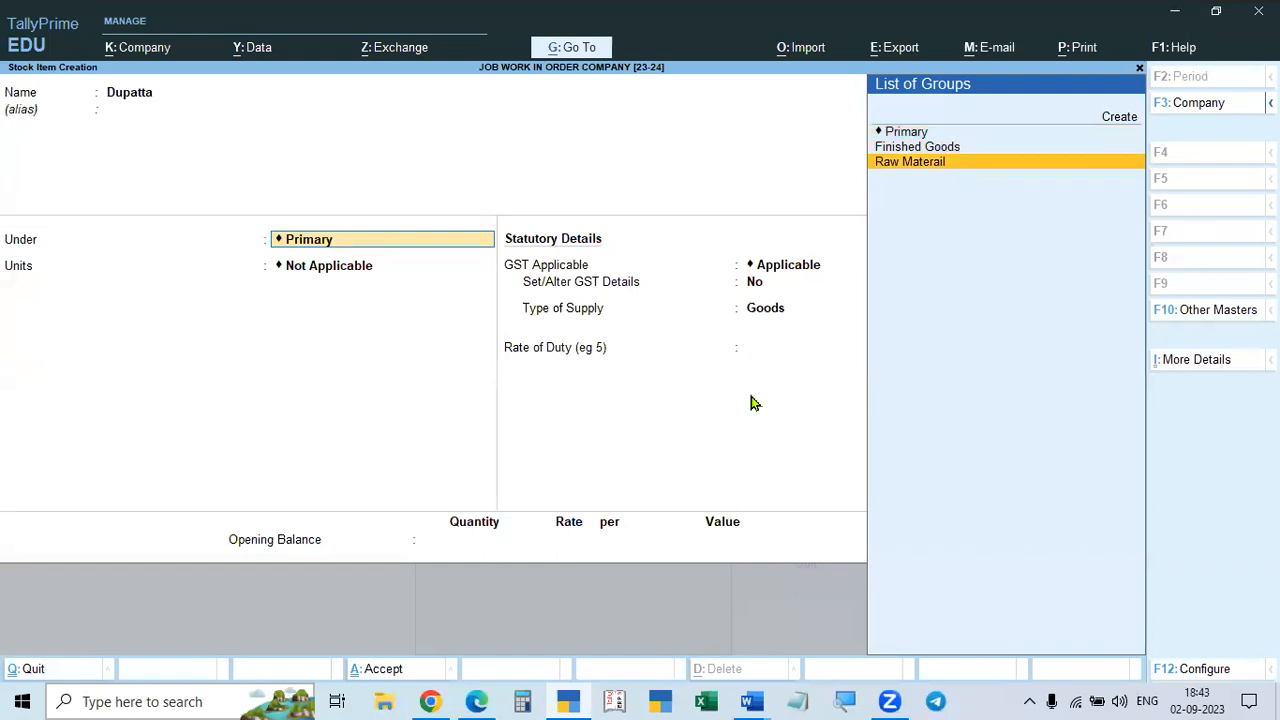
key(Return)
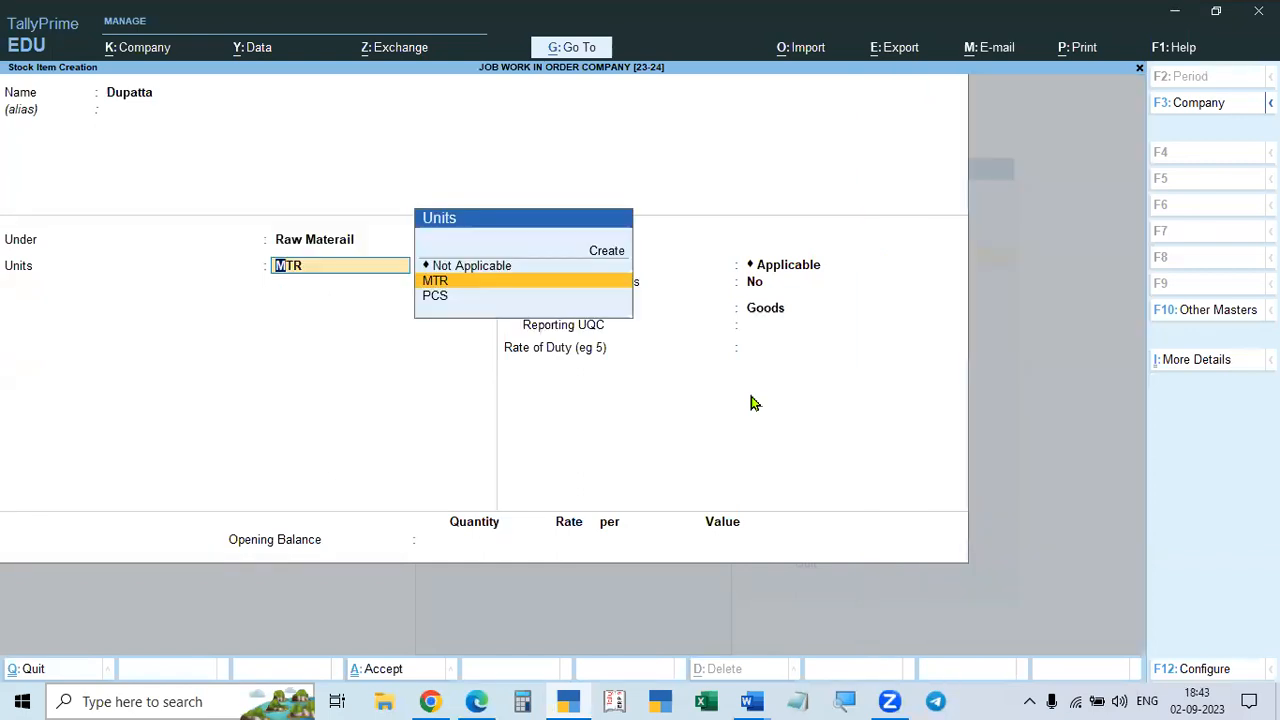
- Enable Use Alternative Units in the stock item creation configuration, and return to the item's units
key(BackSpace)
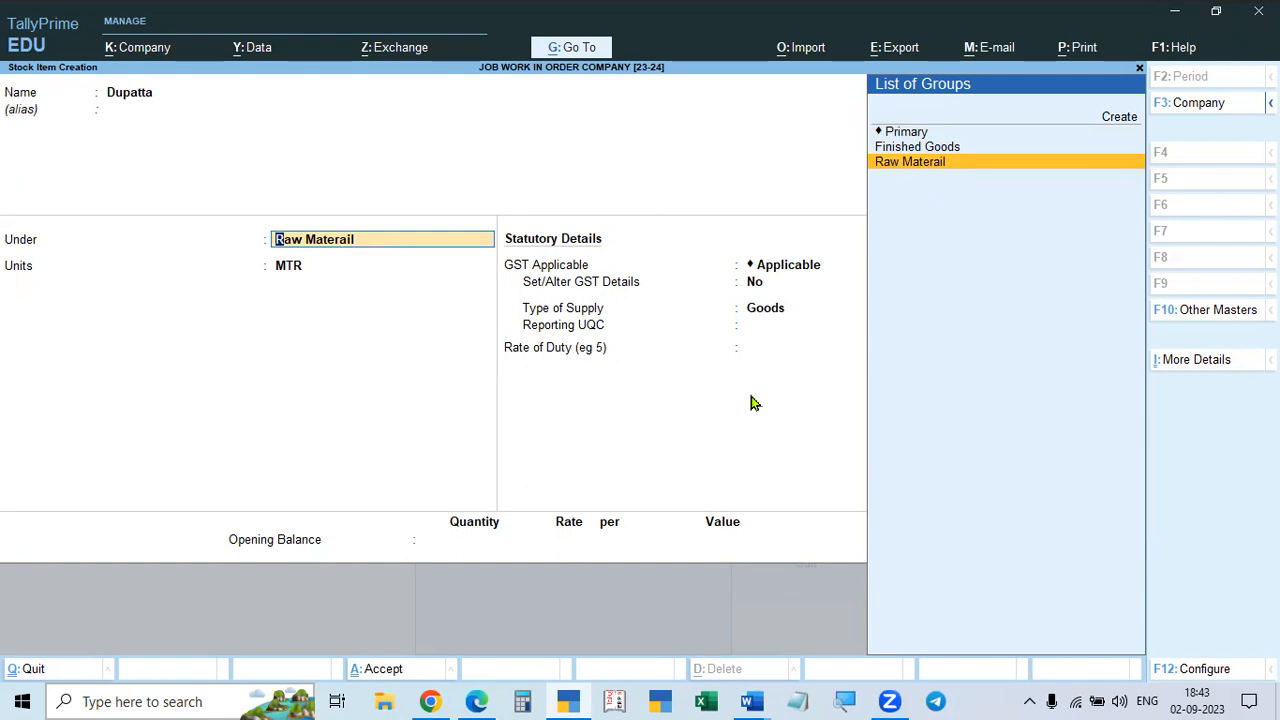
key(F12)
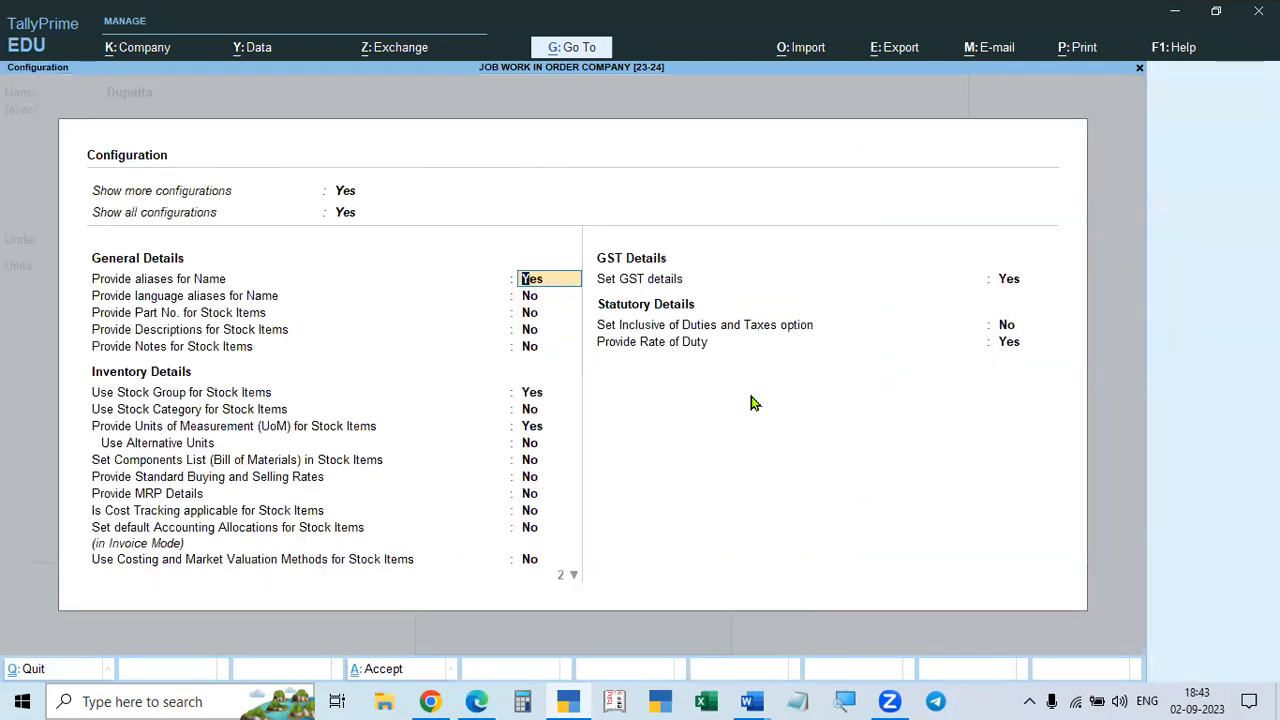
click(131, 447)
text(y)
key(Return)
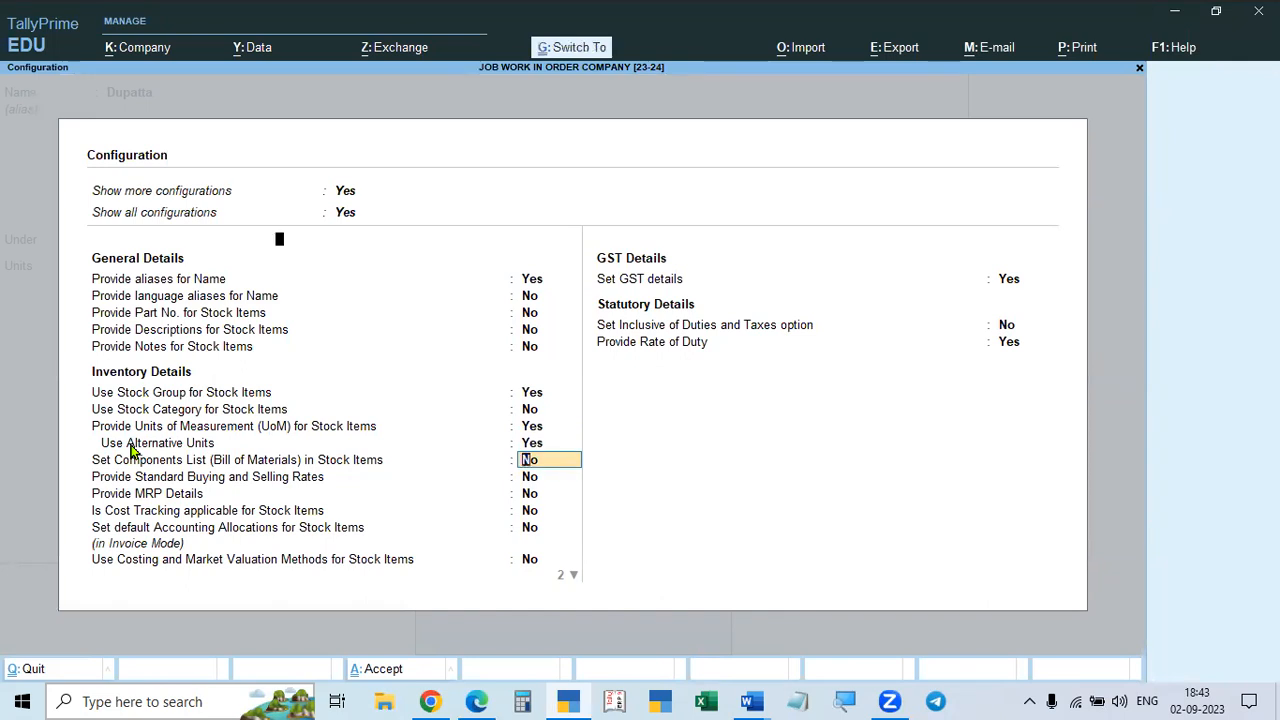
key(ctrl+a)
key(Return)
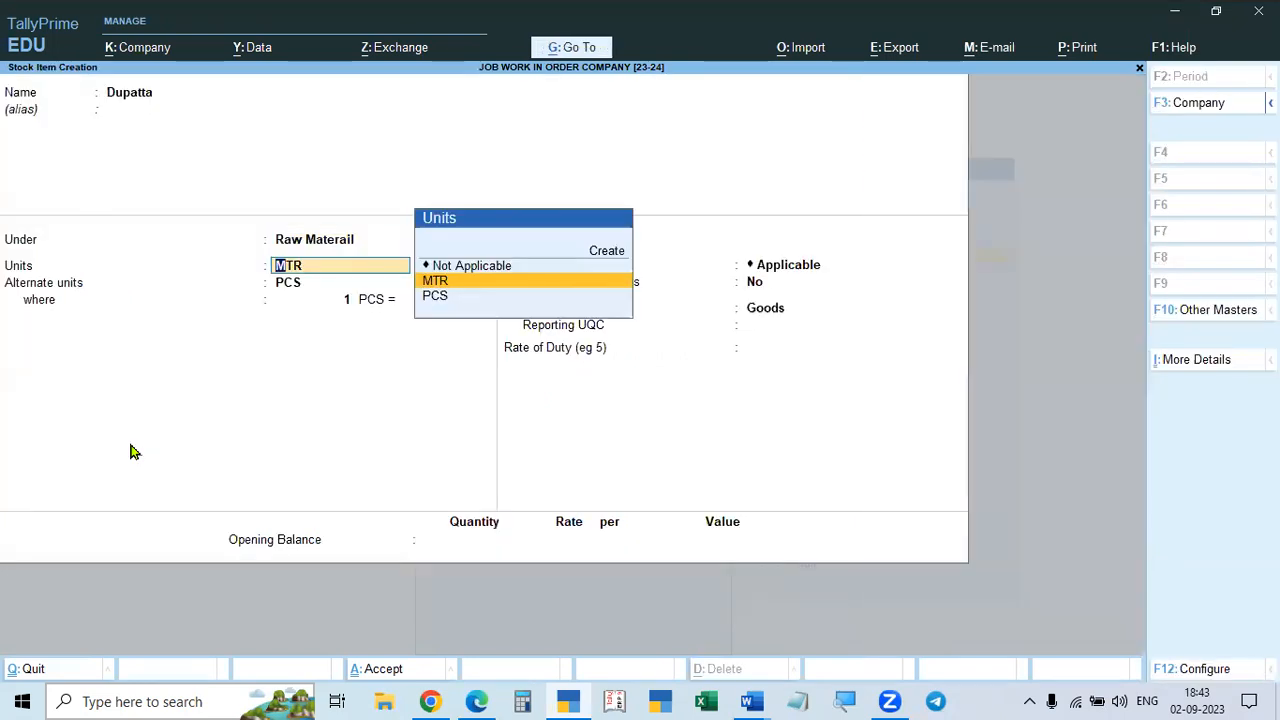
- Check the metres of Dupatta required per piece in Problem 1 of the ASSIGNMENT PROBLEMS document
key(alt+Tab)
scroll(453, 450, down, 1)
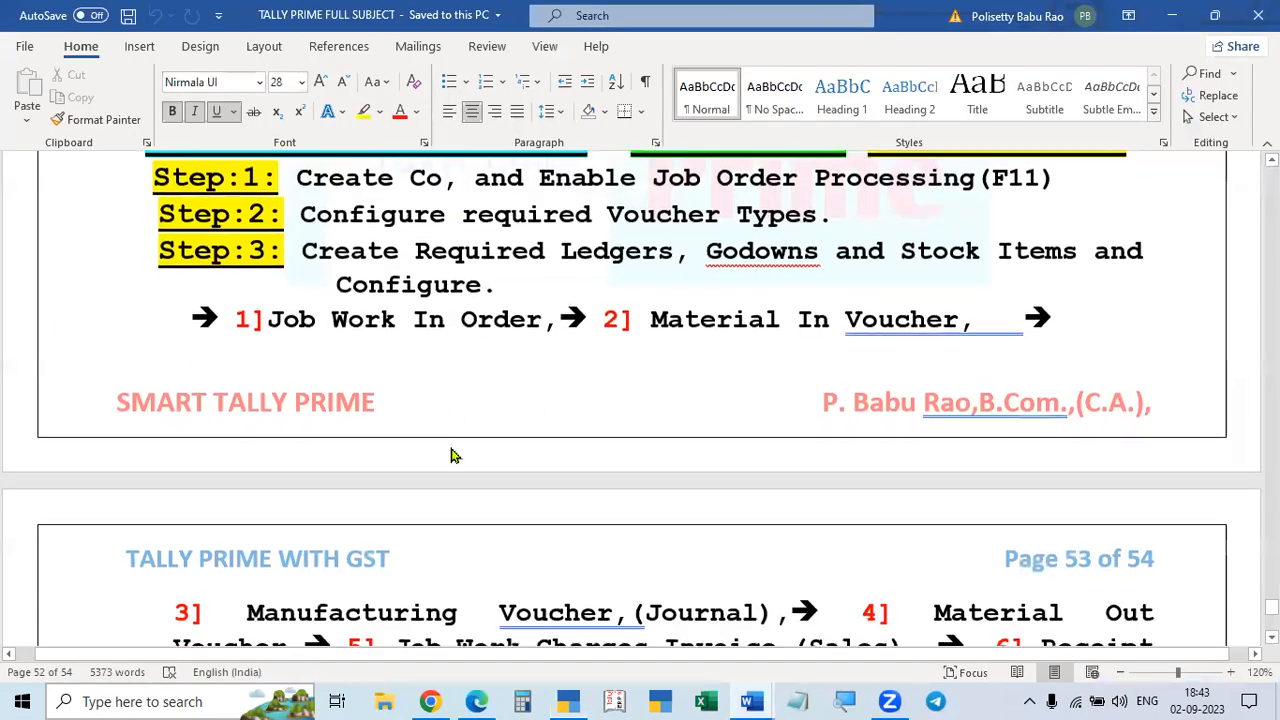
scroll(472, 492, up, 2)
click(752, 701)
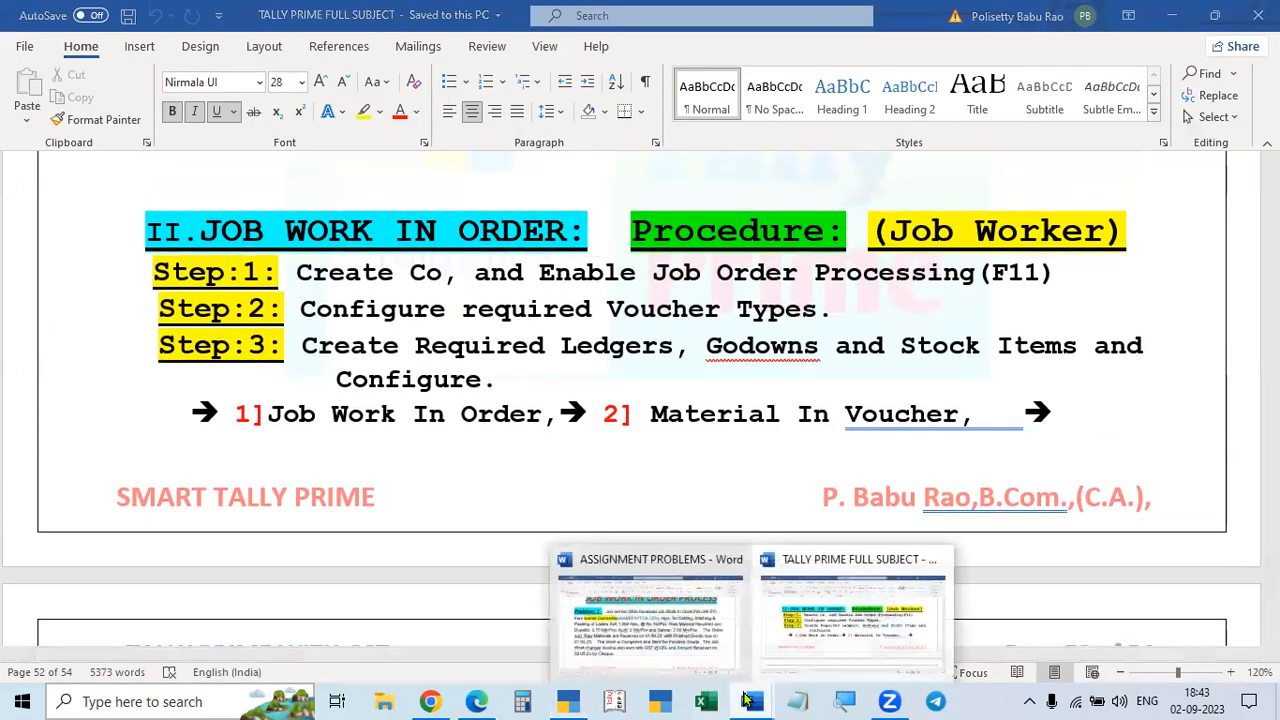
click(680, 640)
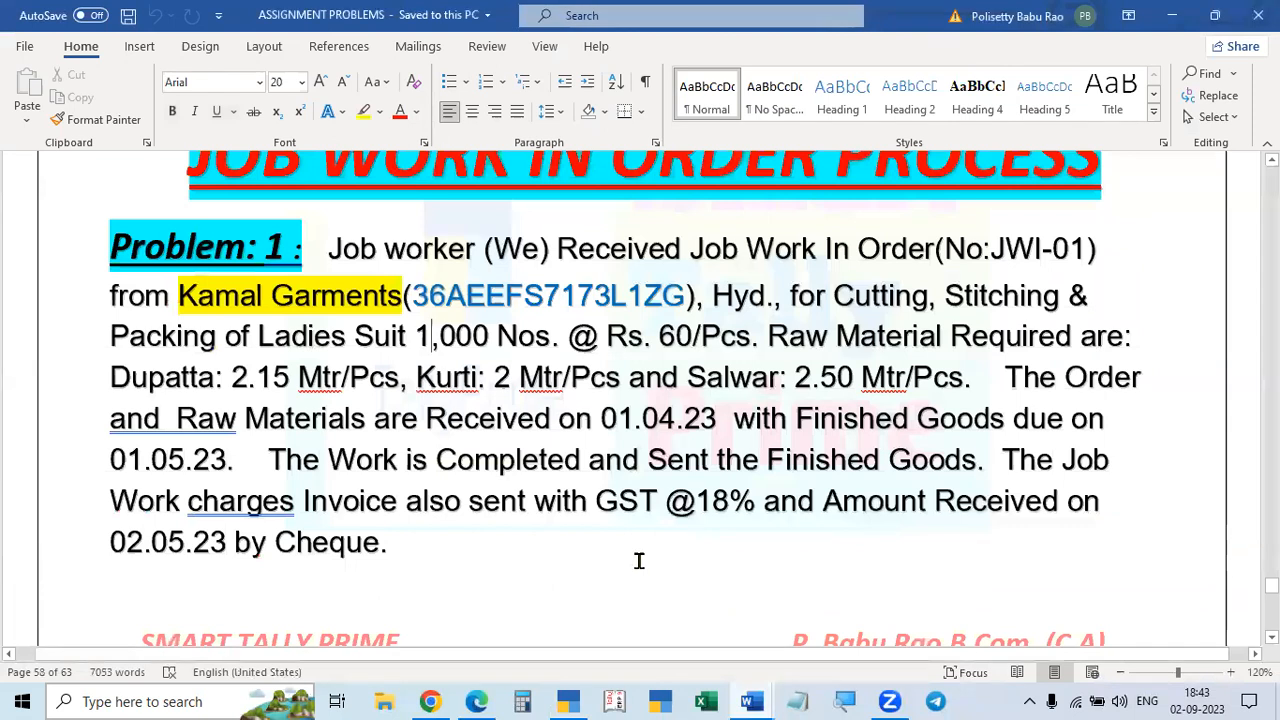
key(alt+Tab)
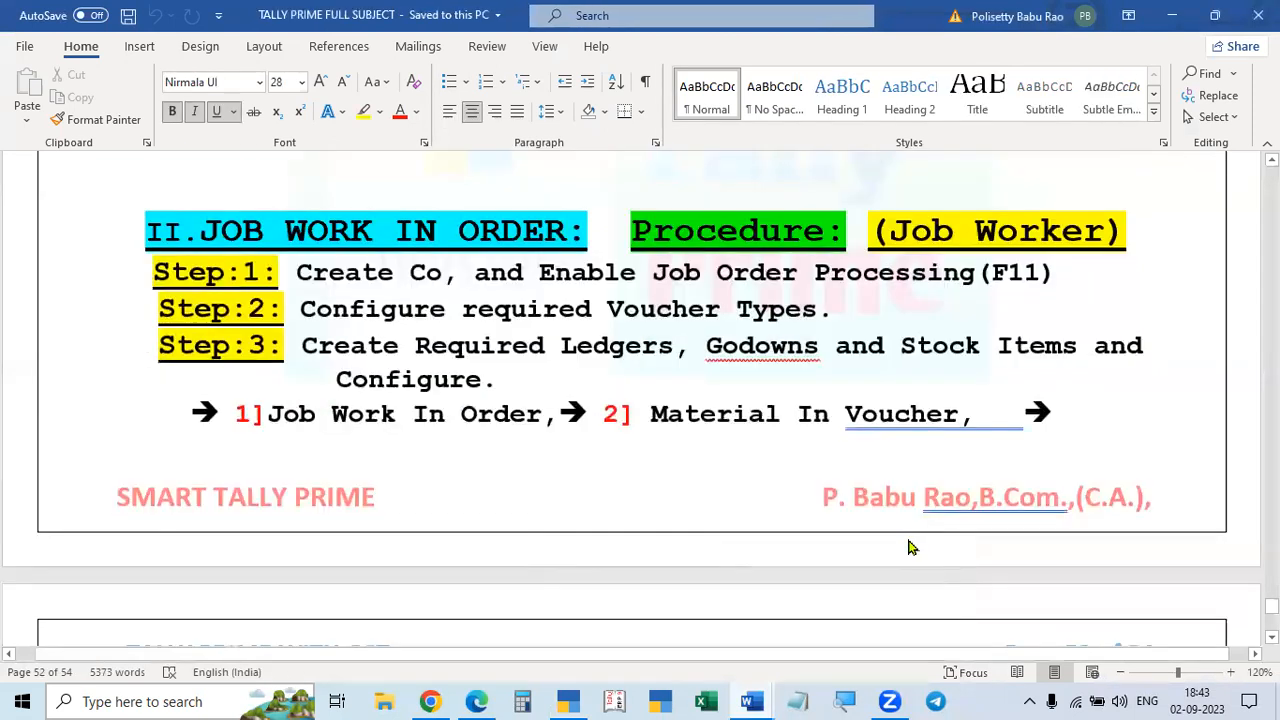
key(alt+Tab)
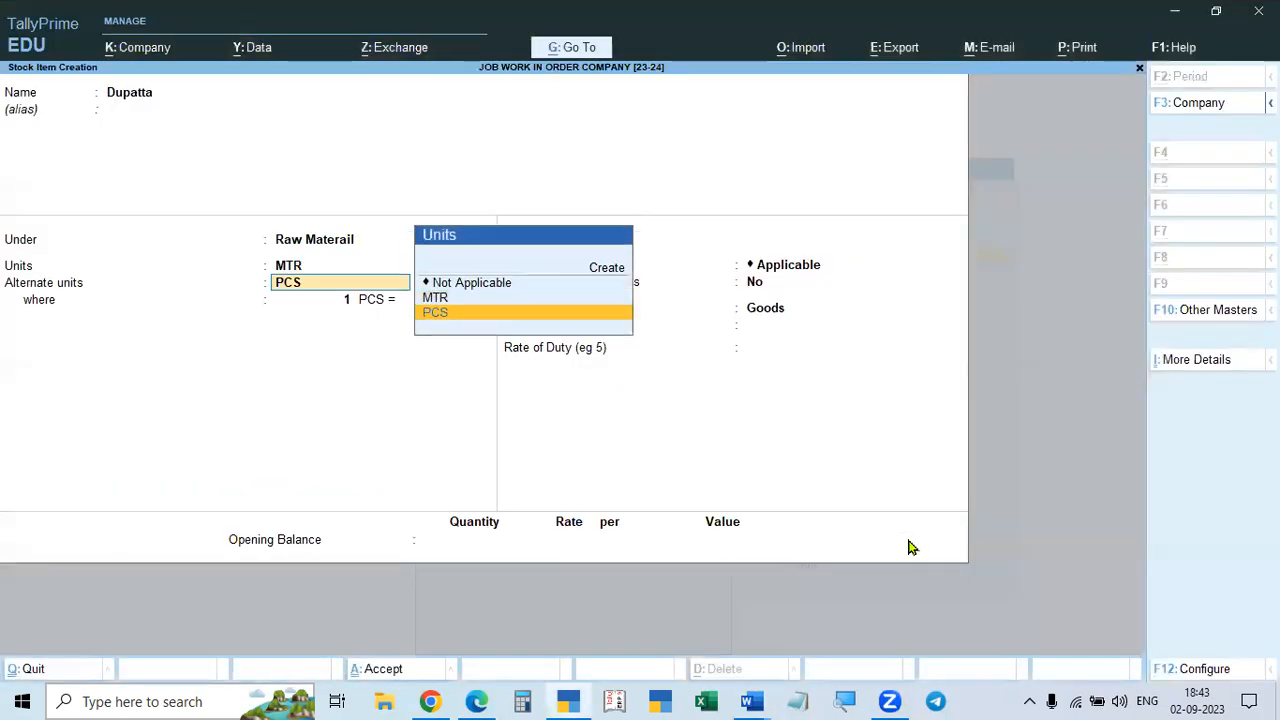
- Set the Dupatta item's alternate unit to PCS, with 1 PCS equal to 2.15 MTR
key(Return)
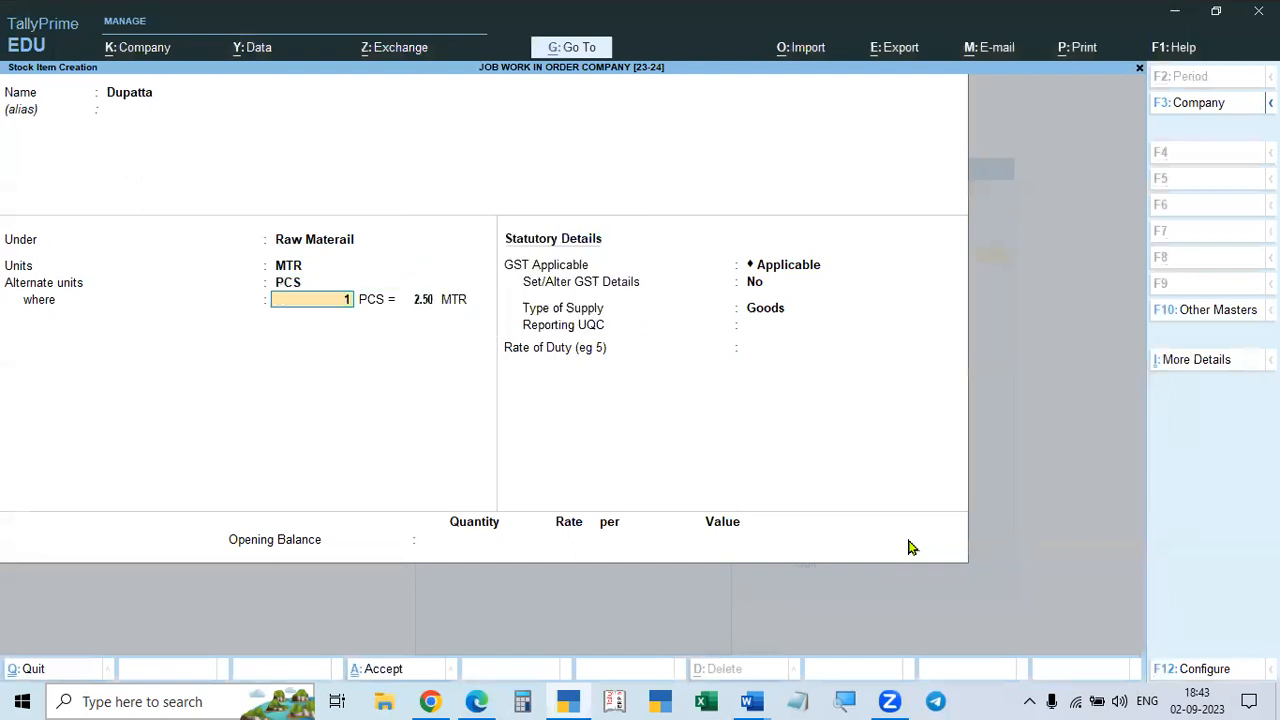
key(Return)
text(2.15)
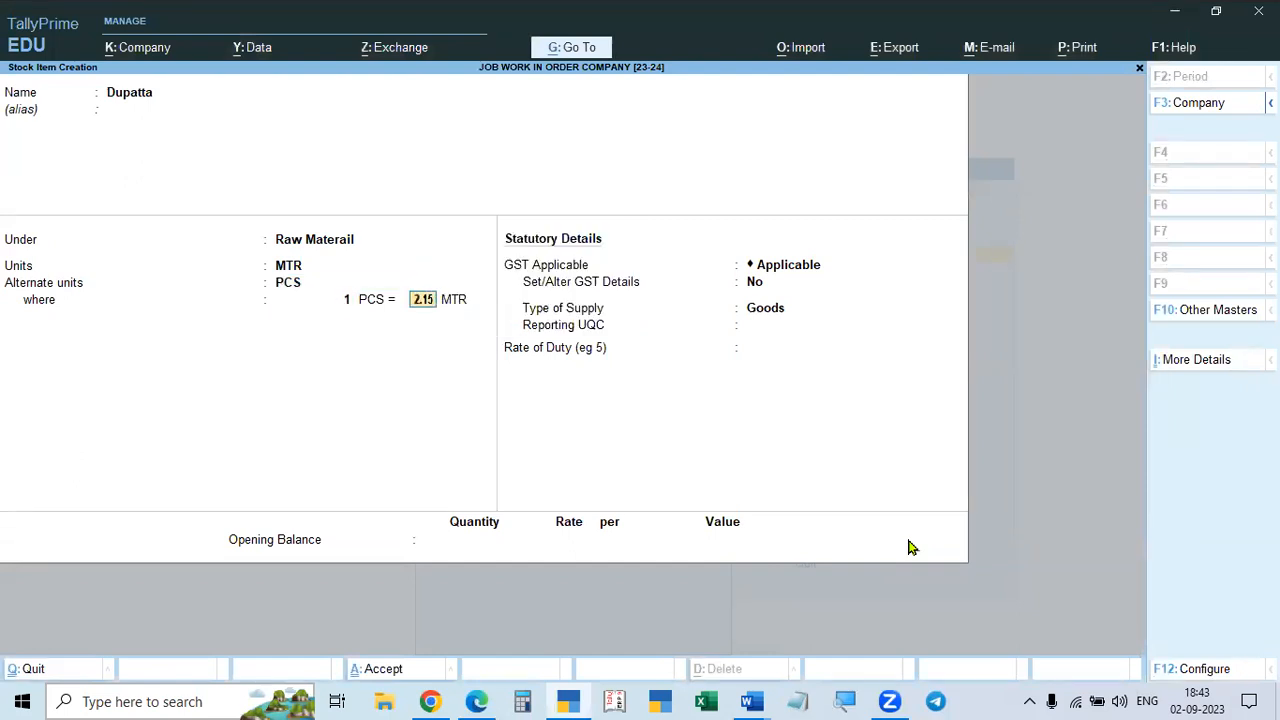
key(Return)
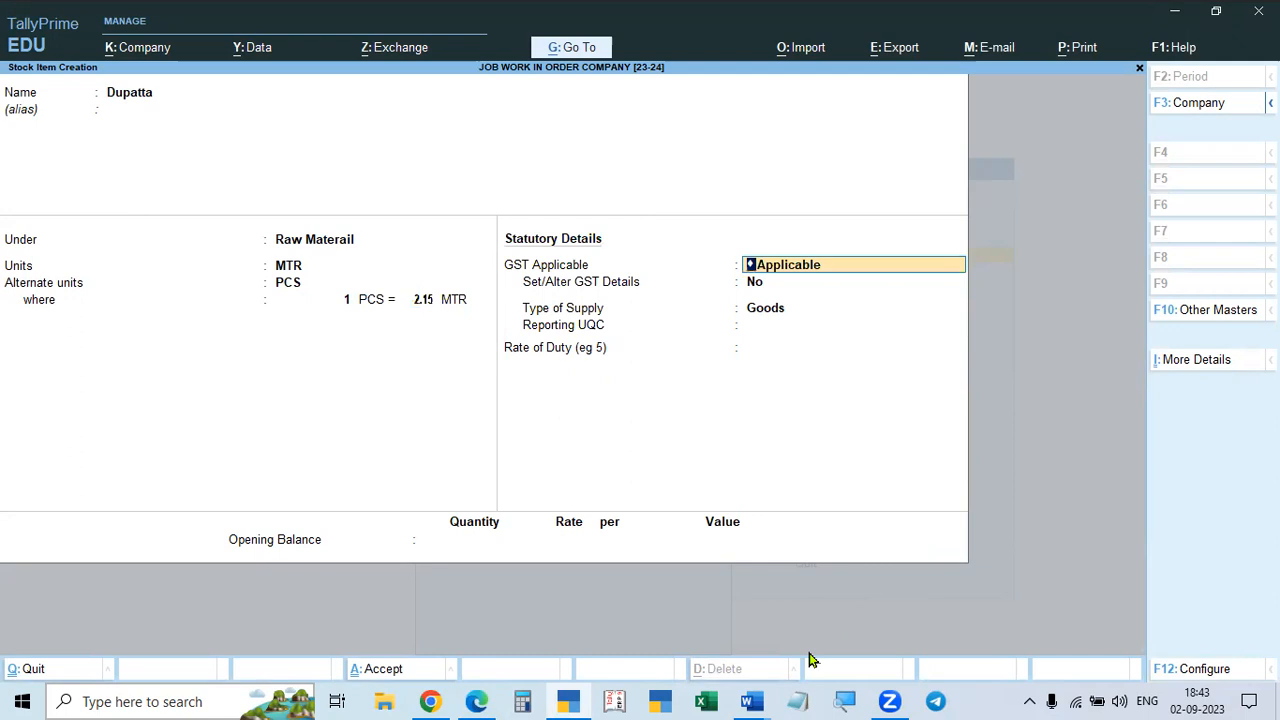
- Compare the Dupatta conversion with Problem 1 in the ASSIGNMENT PROBLEMS document, and return to the stock item
click(752, 701)
click(677, 655)
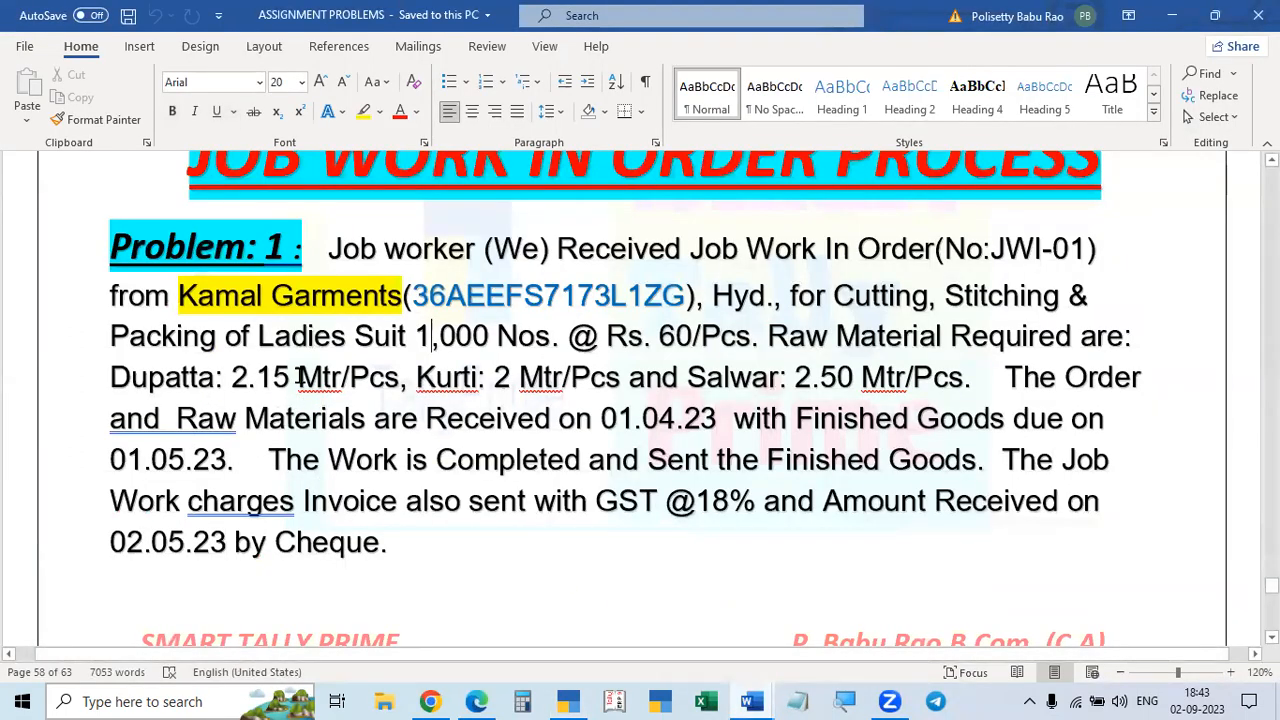
key(alt+Tab)
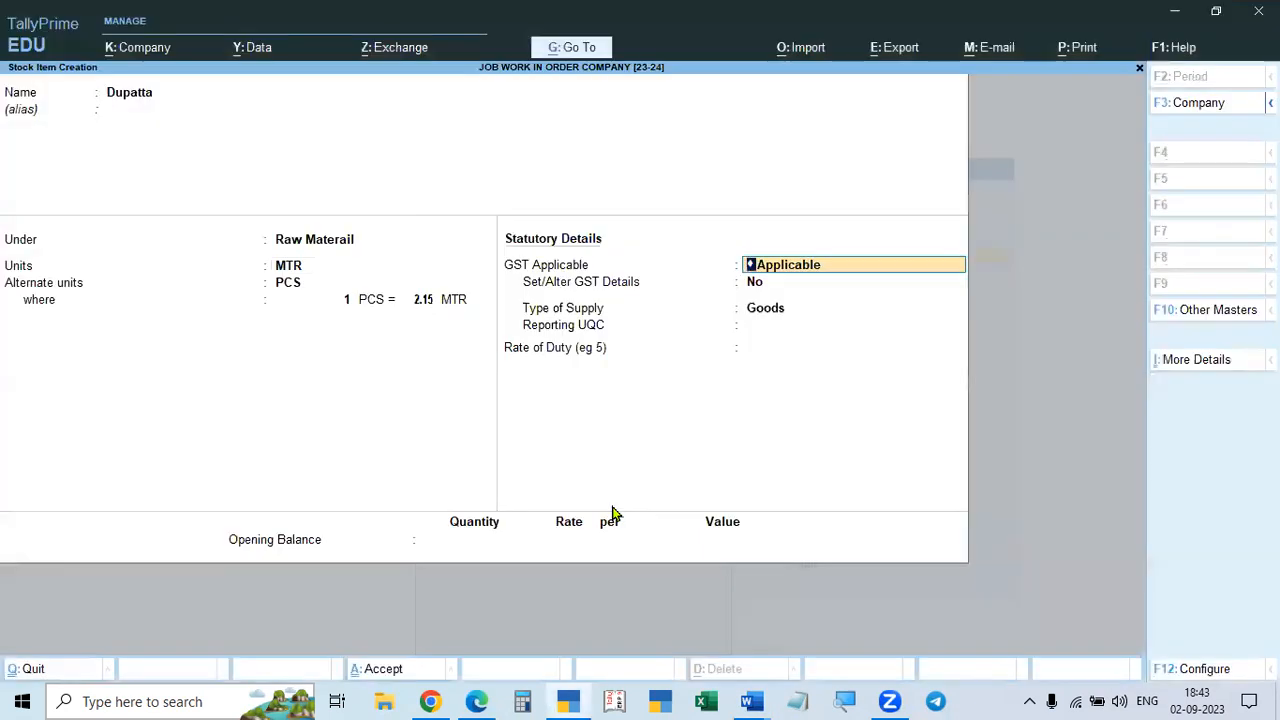
- Keep GST applicable for Dupatta as Goods with Reporting UQC Not Applicable and no rate of duty, and save the stock item
key(Return)
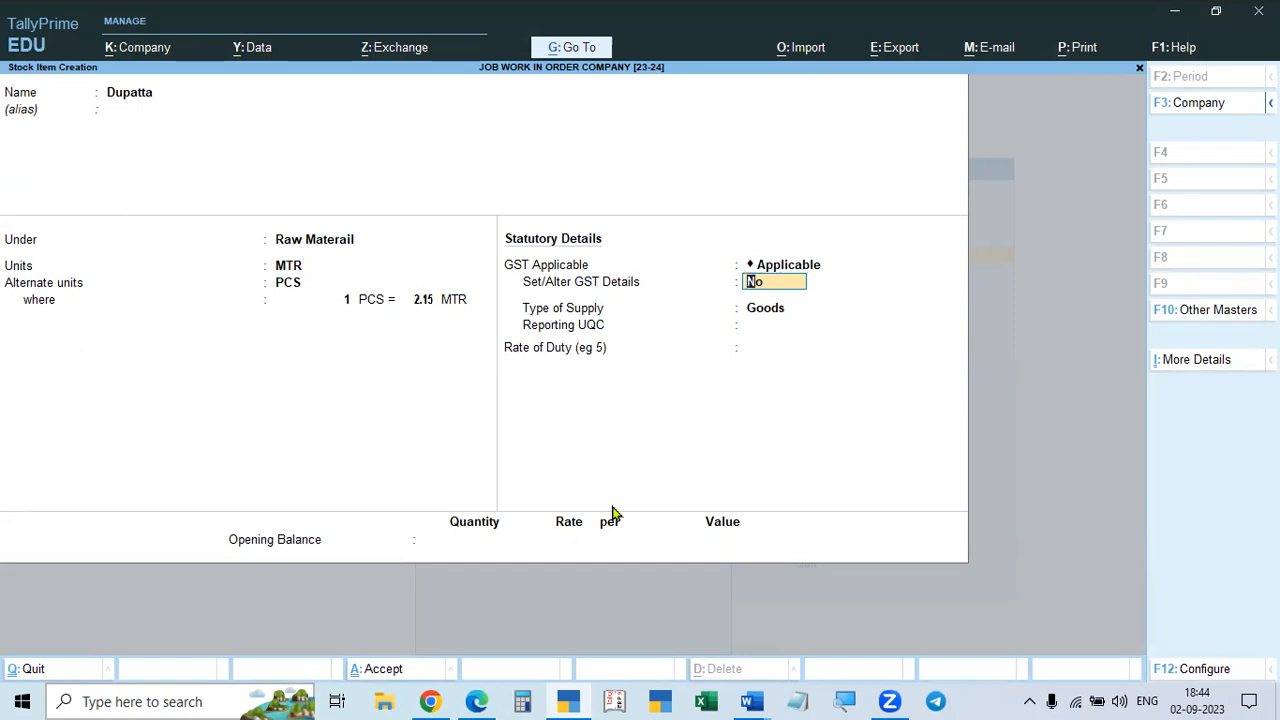
key(Return)
key(Return)
key(Return)
key(Return)
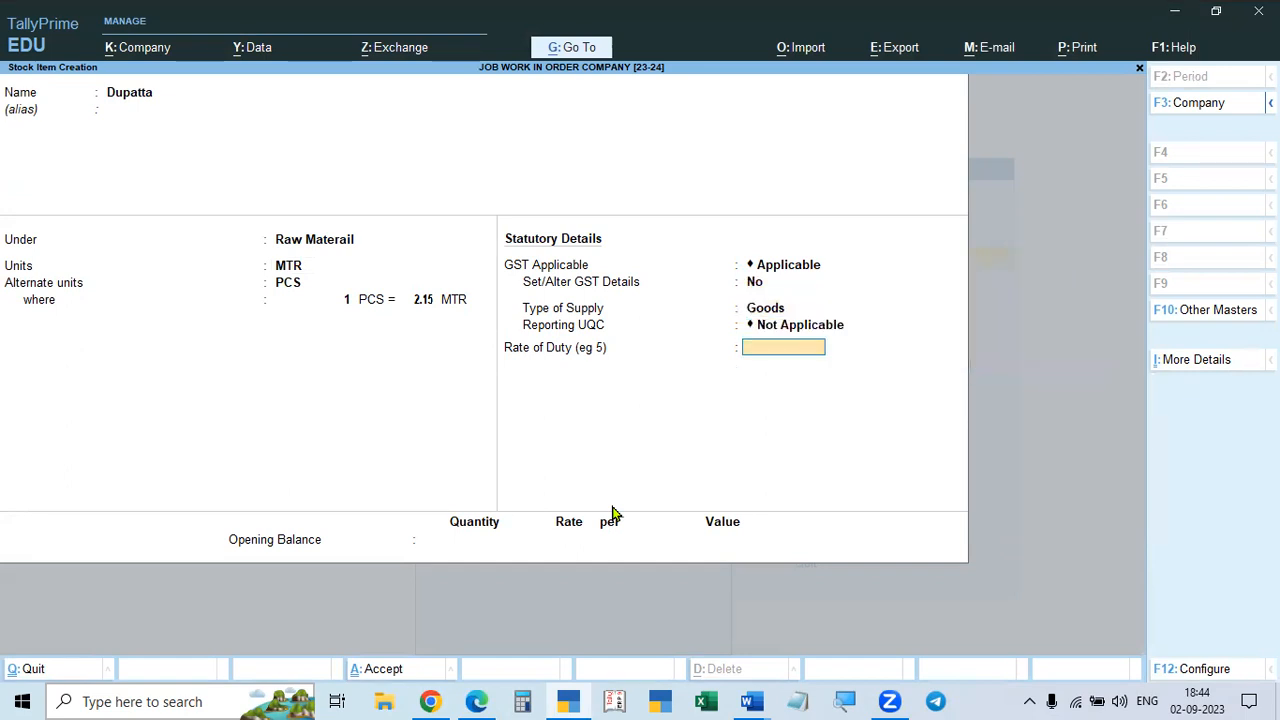
key(Return)
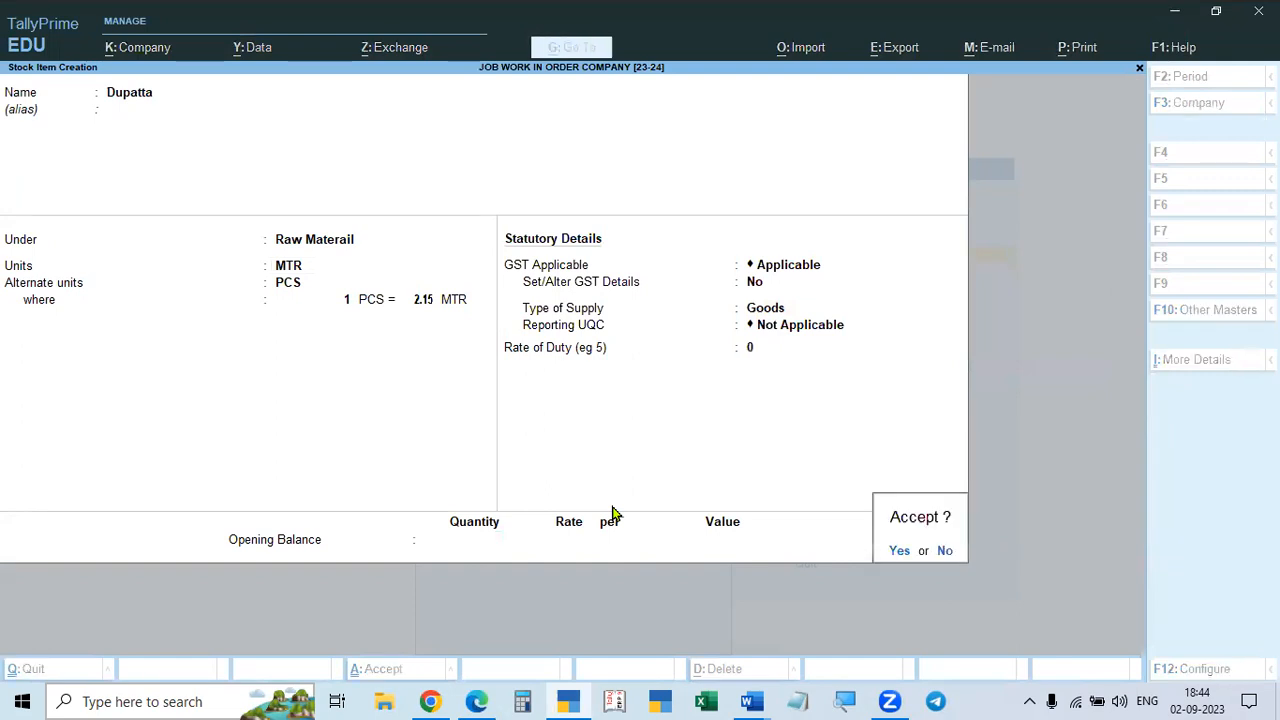
key(Return)
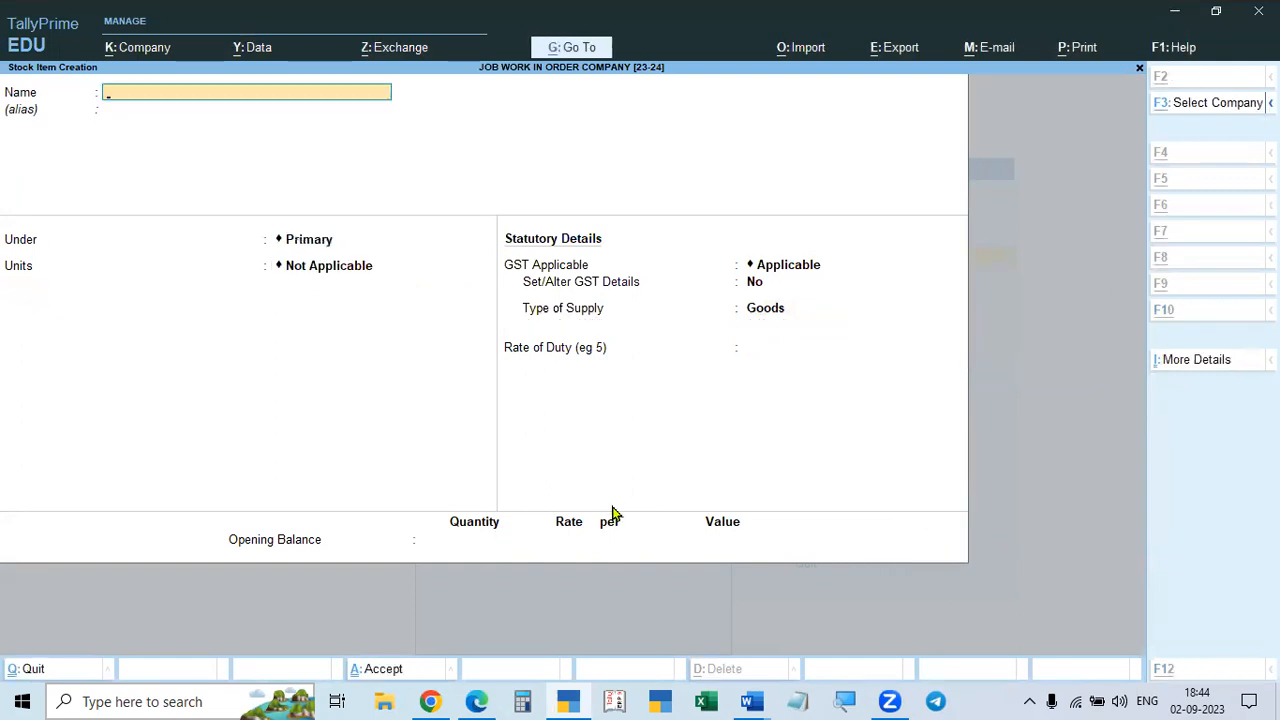
- Start a stock item named Kurti under Raw Materail, with unit MTR and alternate unit PCS
key(alt+Tab)
key(alt+Tab)
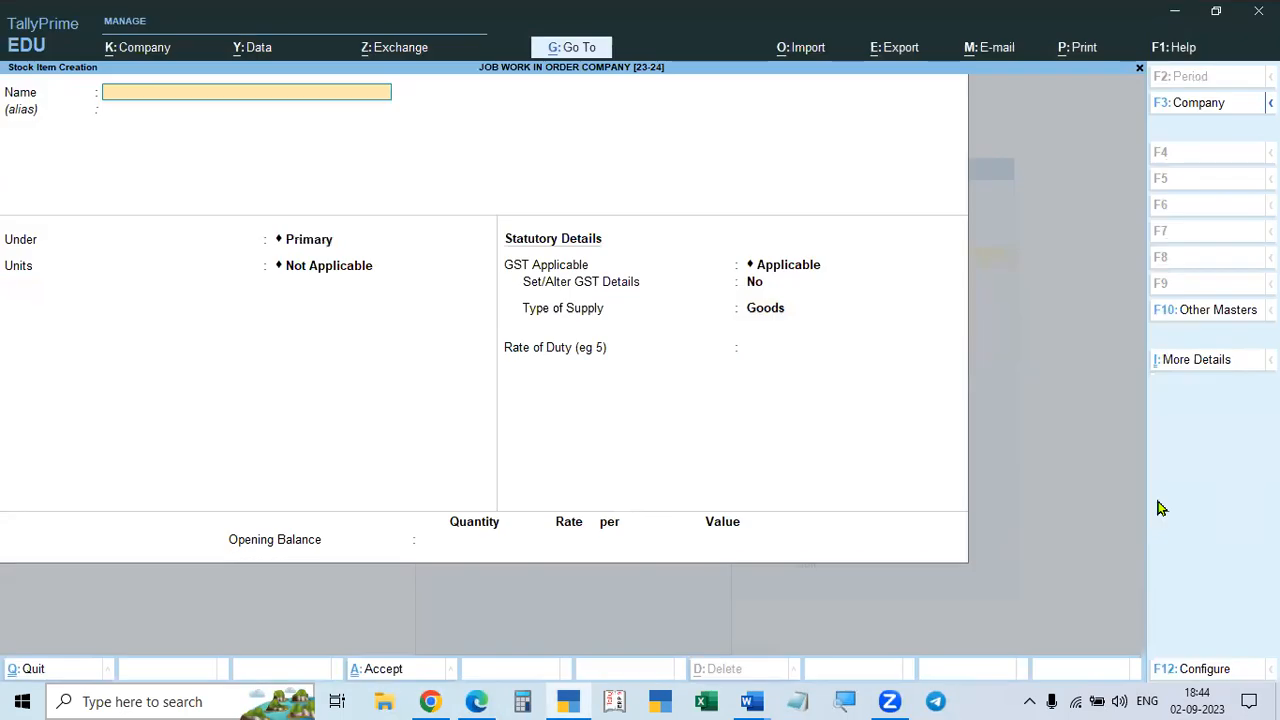
text(Kurti)
key(Return)
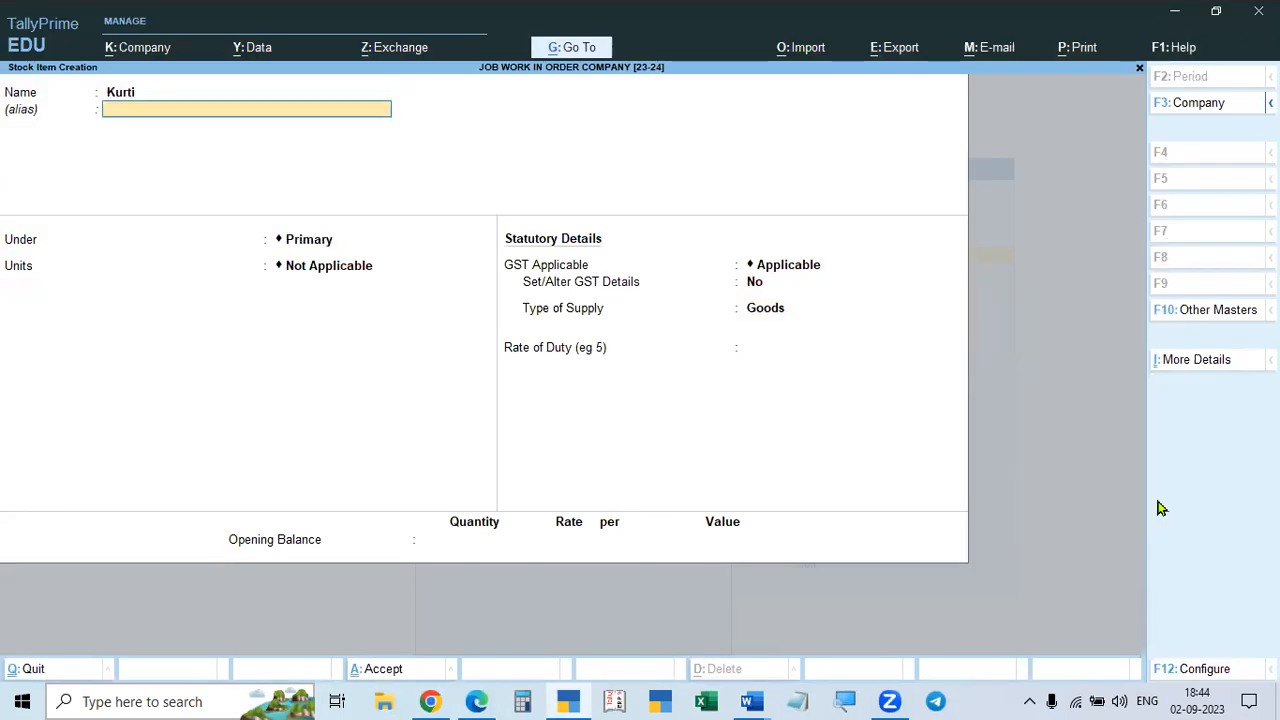
key(Return)
key(Down)
key(Down)
key(Return)
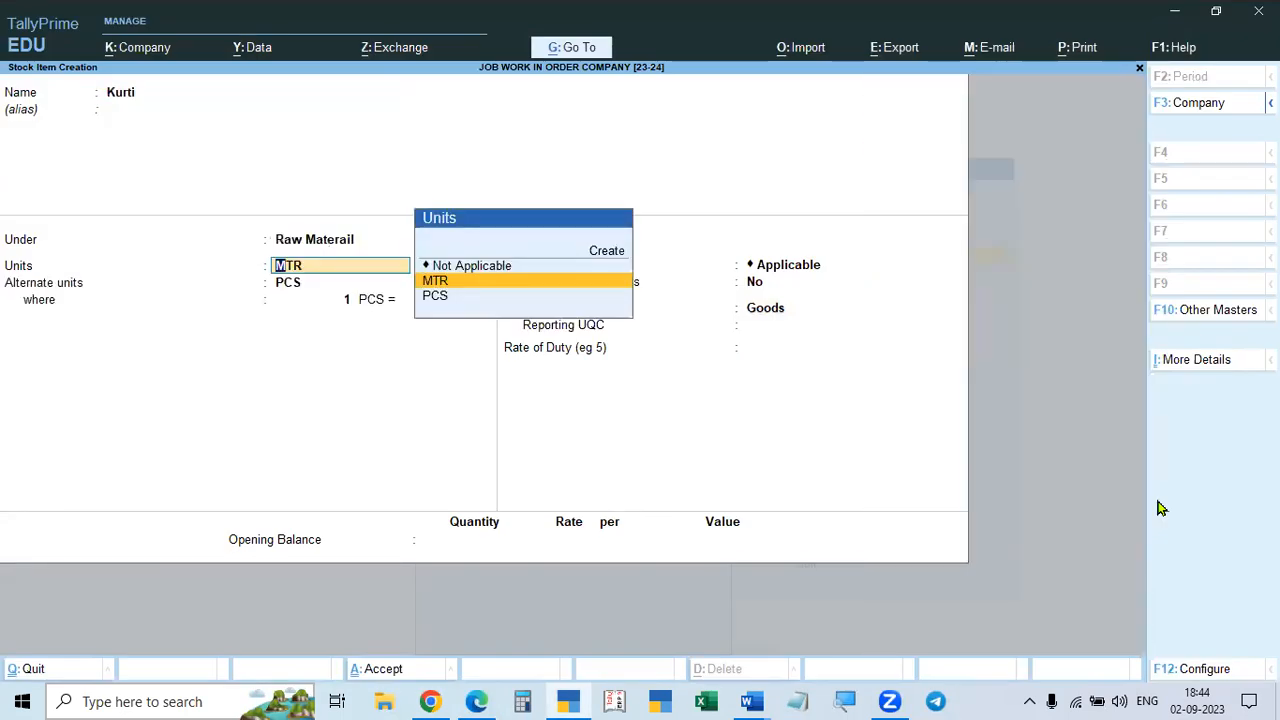
key(Return)
key(Return)
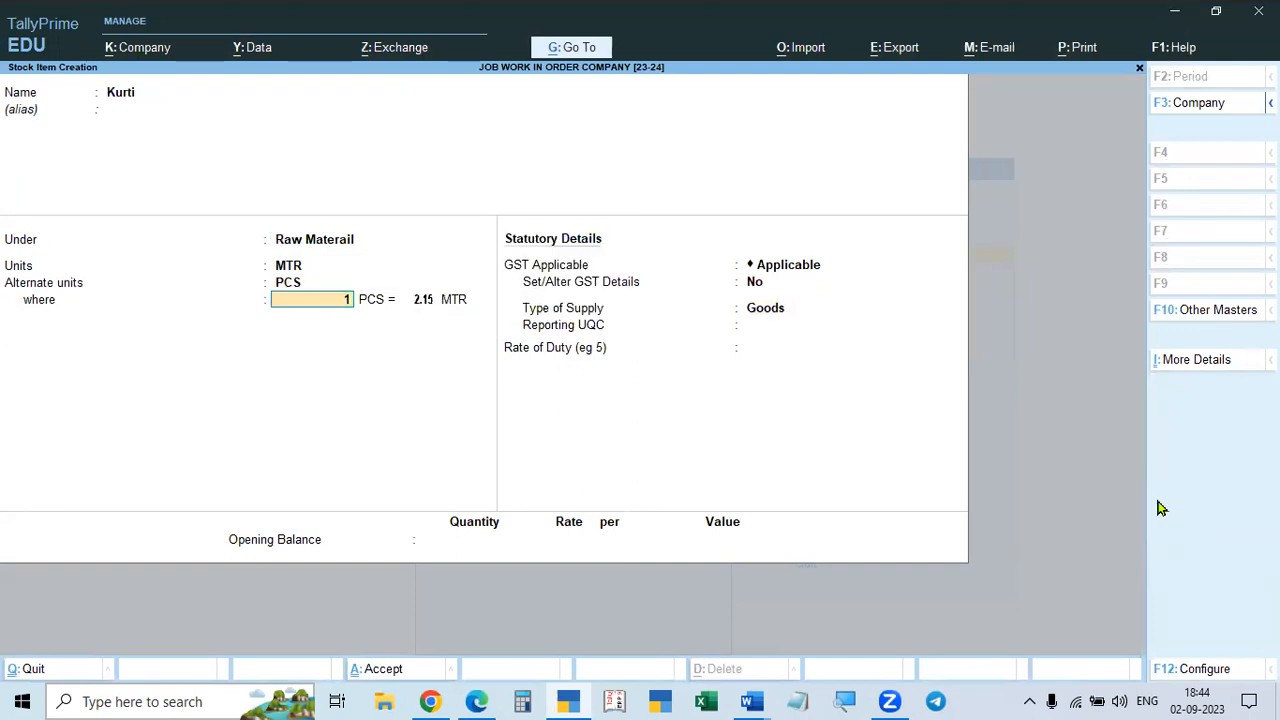
- Set Kurti's conversion to 1 PCS equal to 2 MTR, keep the default statutory details, and save the item
key(Return)
text(2)
key(Return)
key(Return)
key(Return)
key(Return)
key(Return)
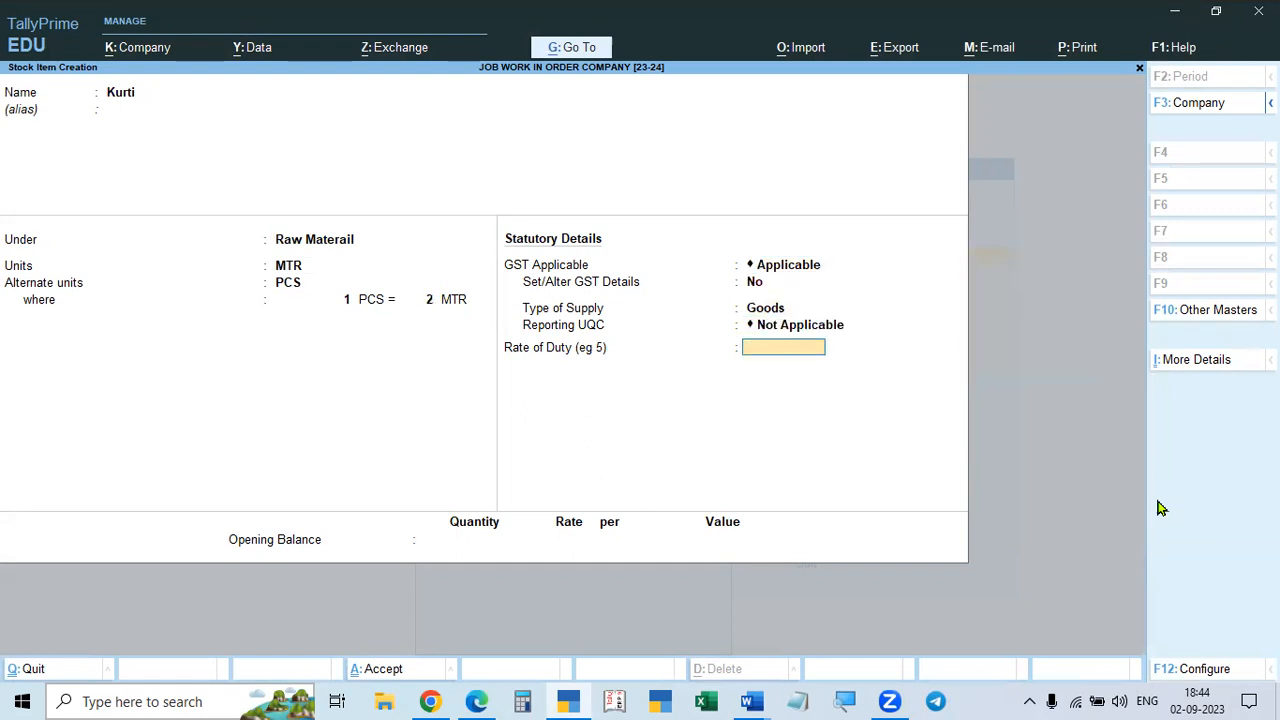
key(Return)
key(Return)
key(Return)
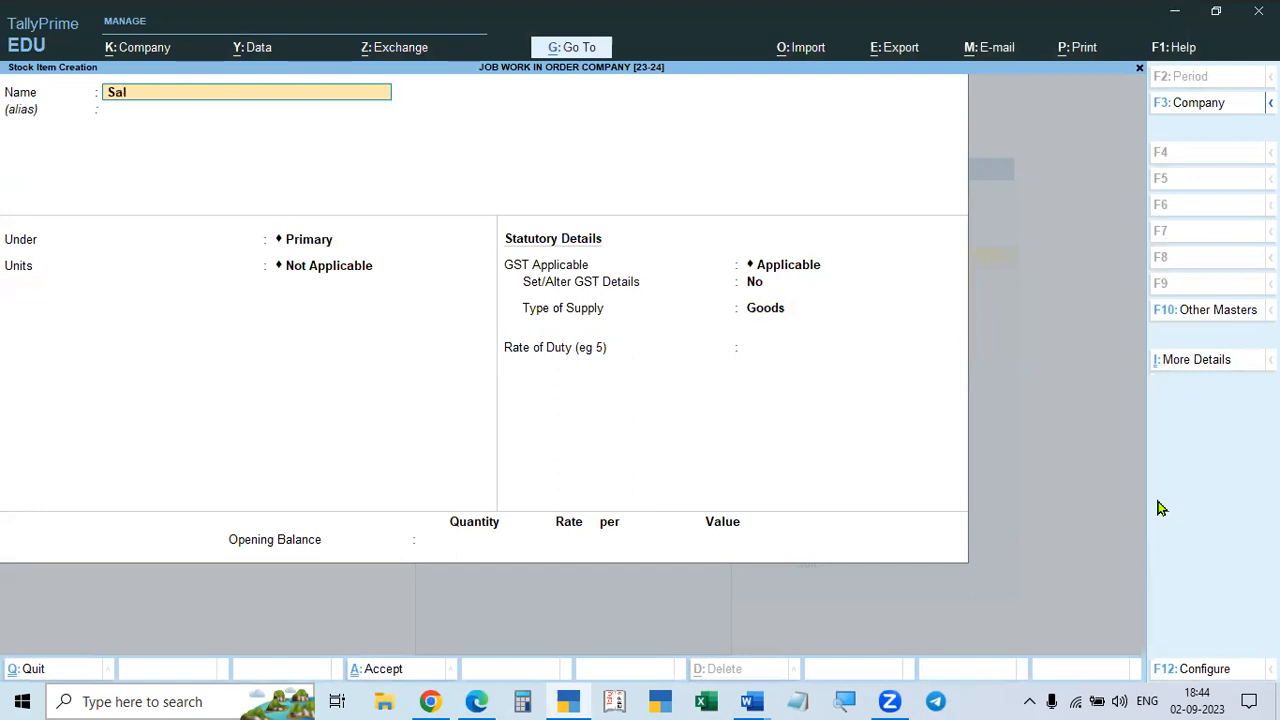
- Start a stock item named Salwar under Raw Materail, with MTR as its unit
key(Return)
key(Return)
key(Down)
key(Down)
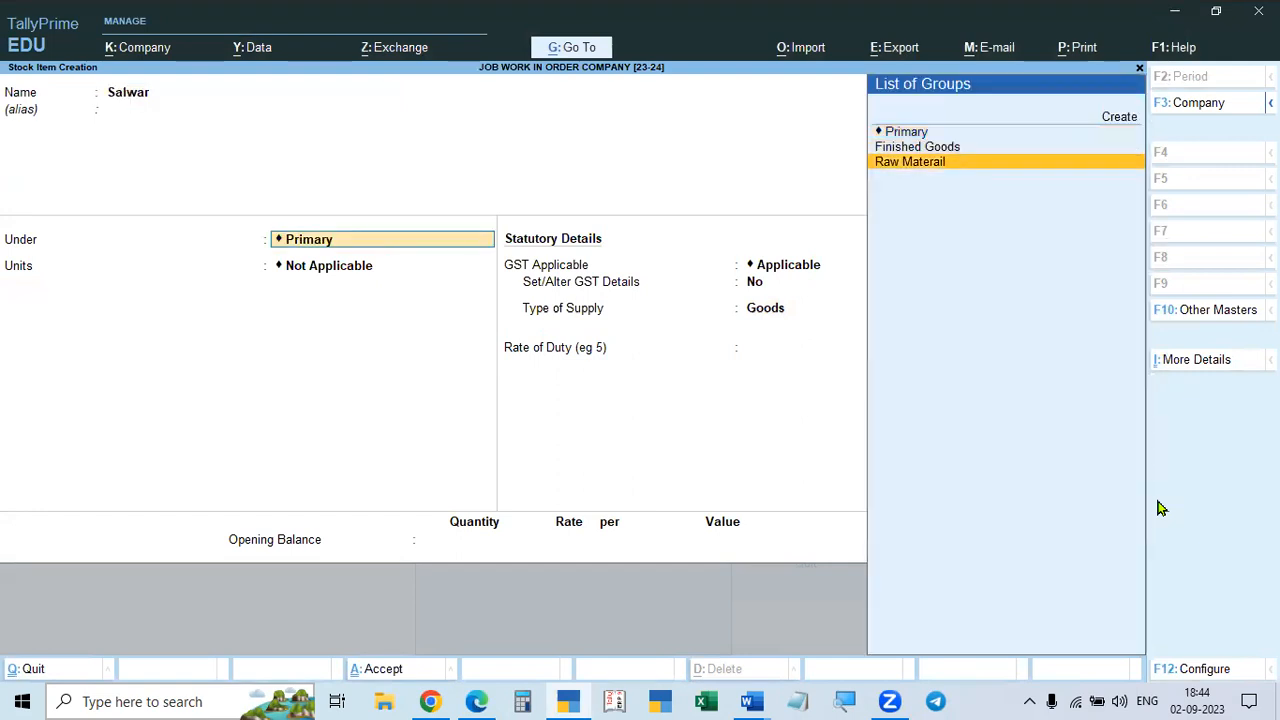
key(Return)
key(Down)
key(Up)
key(Return)
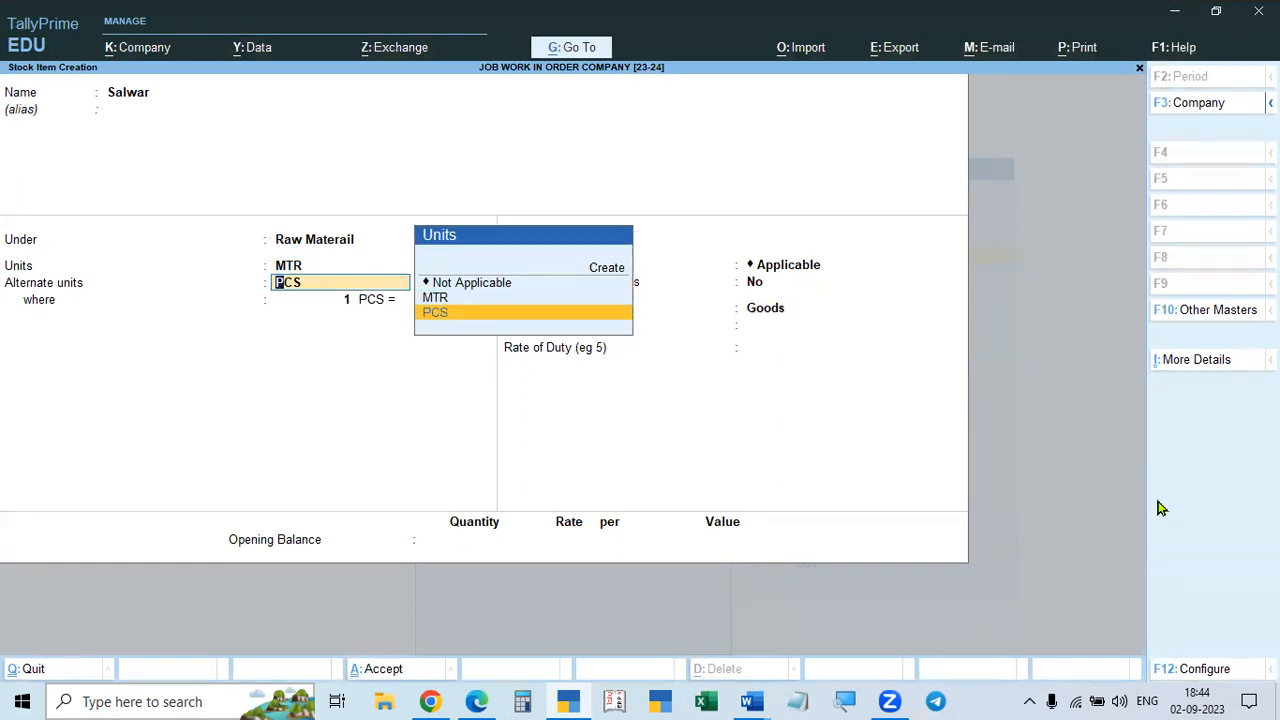
- Set Salwar's alternate unit to PCS, with 1 PCS equal to 2.5 MTR, and save the item with default statutory details
key(Return)
key(Return)
text(2.5)
key(Return)
key(Return)
key(Return)
key(Return)
key(Return)
key(Return)
key(Return)
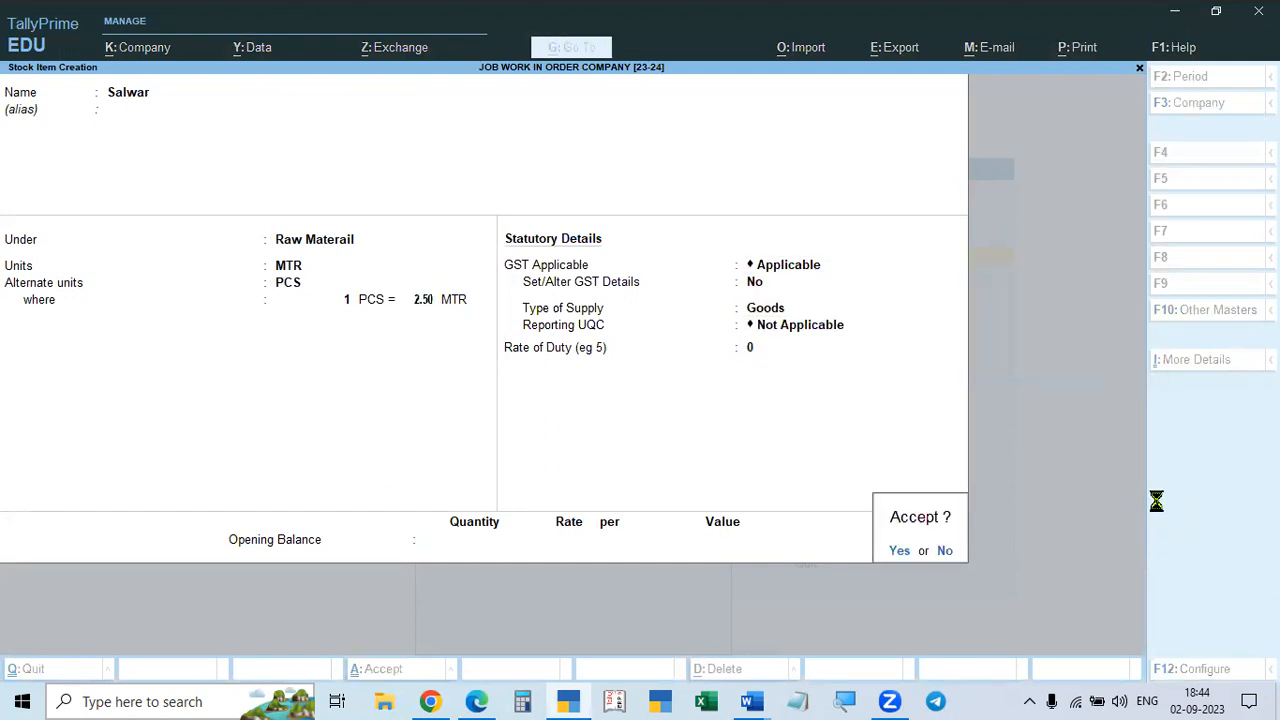
key(Return)
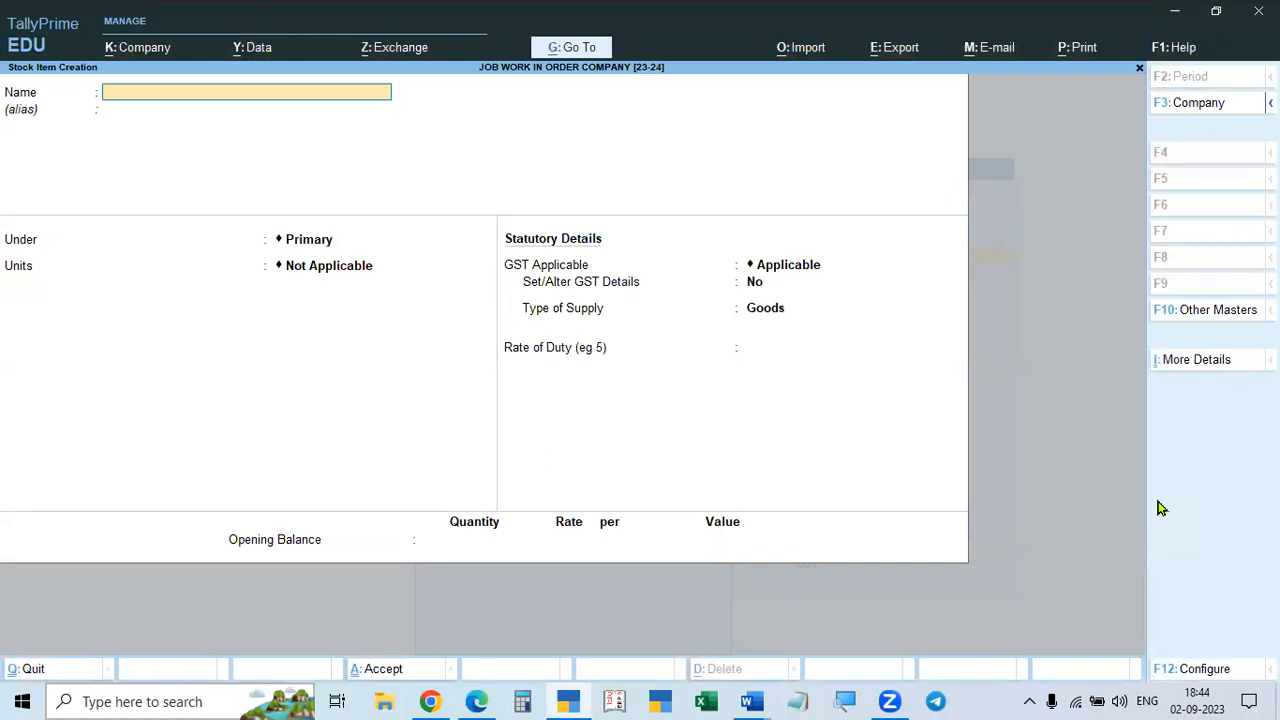
- Start a stock item named Ladies Suit under Finished Goods, with PCS as its unit
text(Ladies Su)
key(Return)
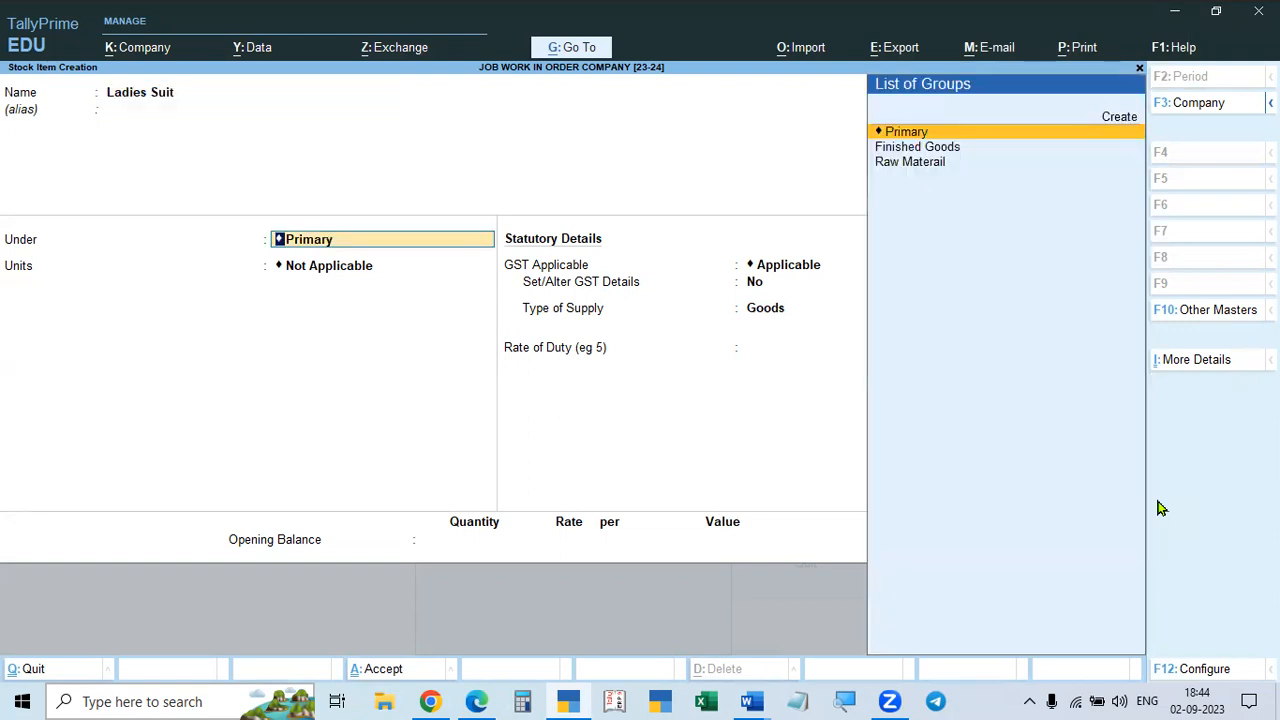
key(Down)
key(Return)
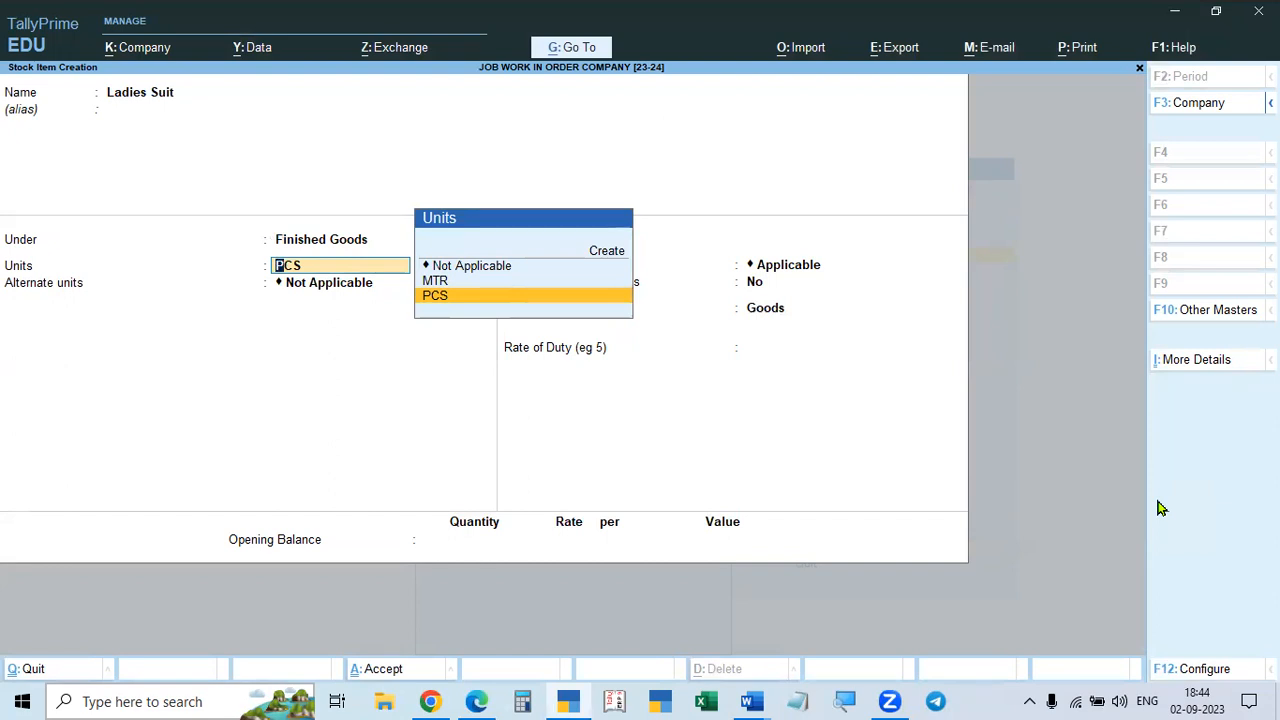
key(Return)
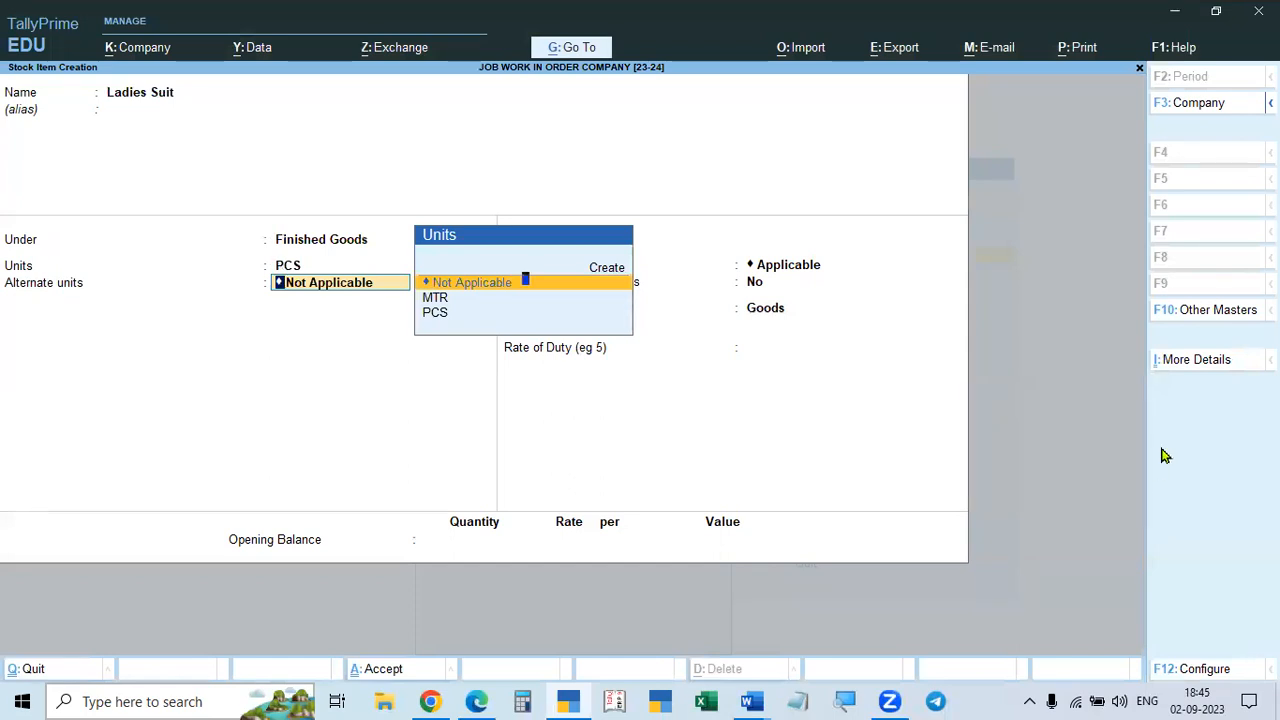
- Enable Set Components List (Bill of Materials) in the stock item configuration, and return to the Ladies Suit item
key(F12)
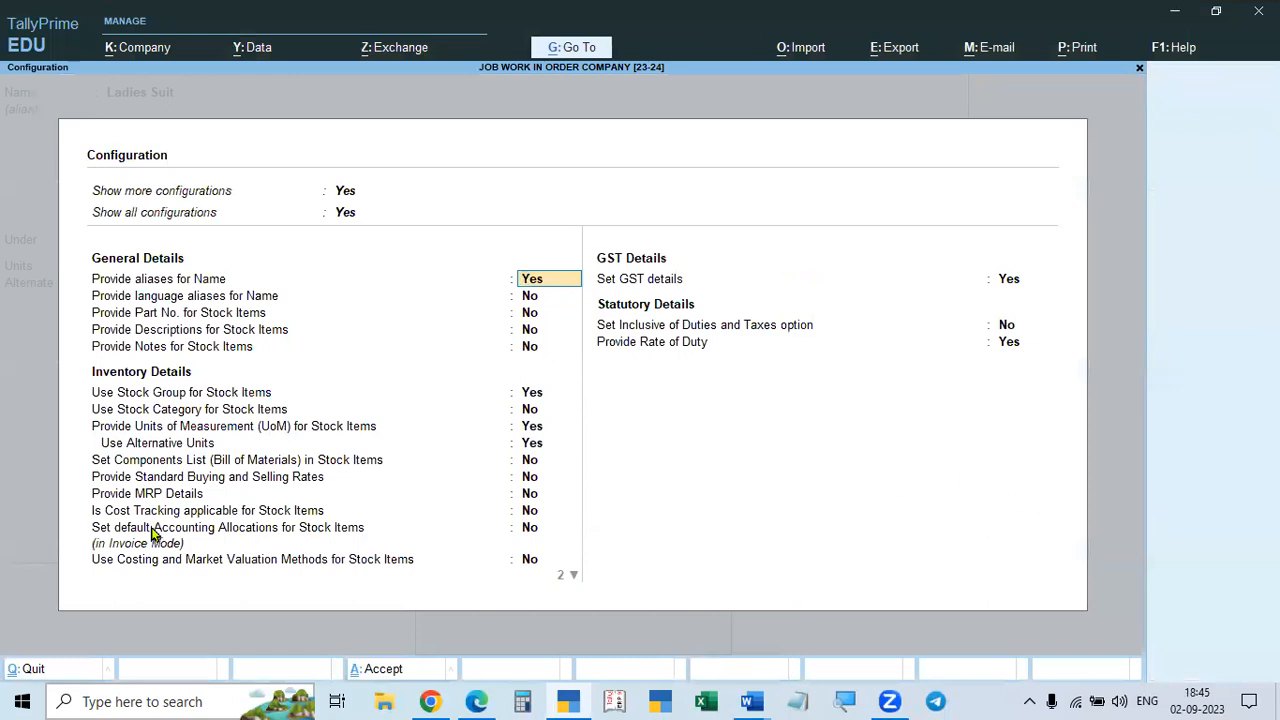
click(148, 462)
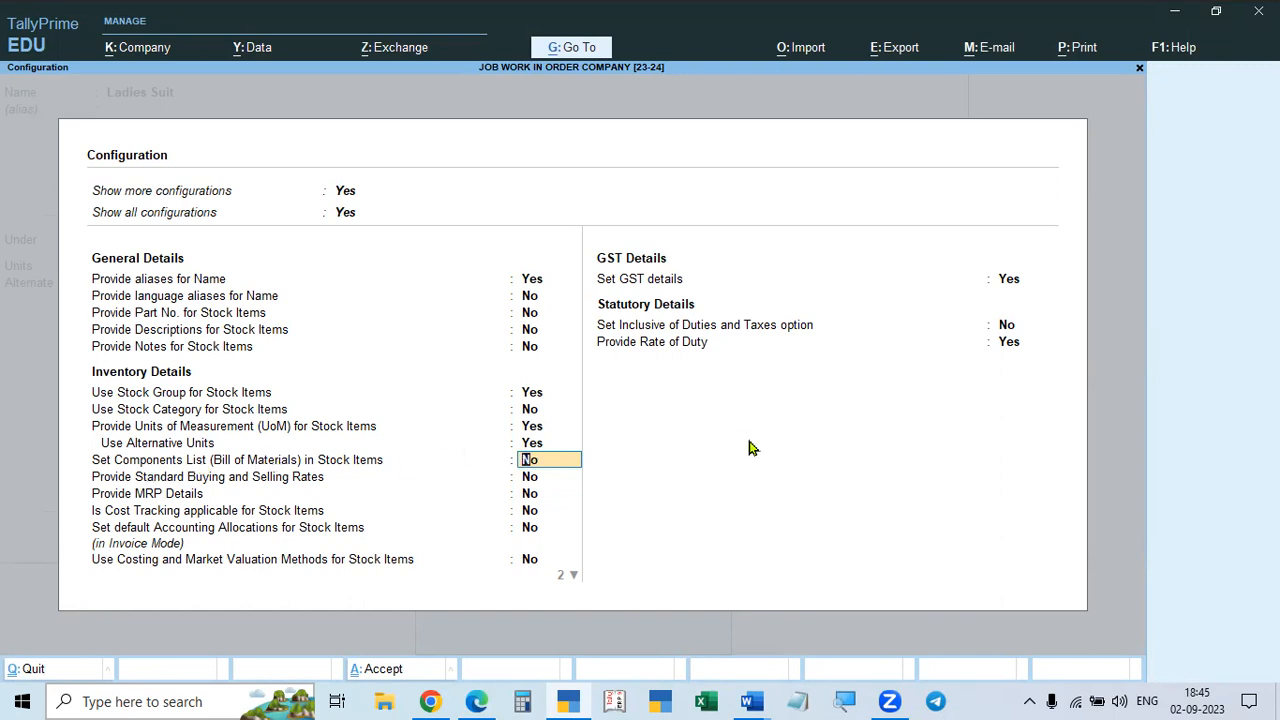
text(y)
key(Return)
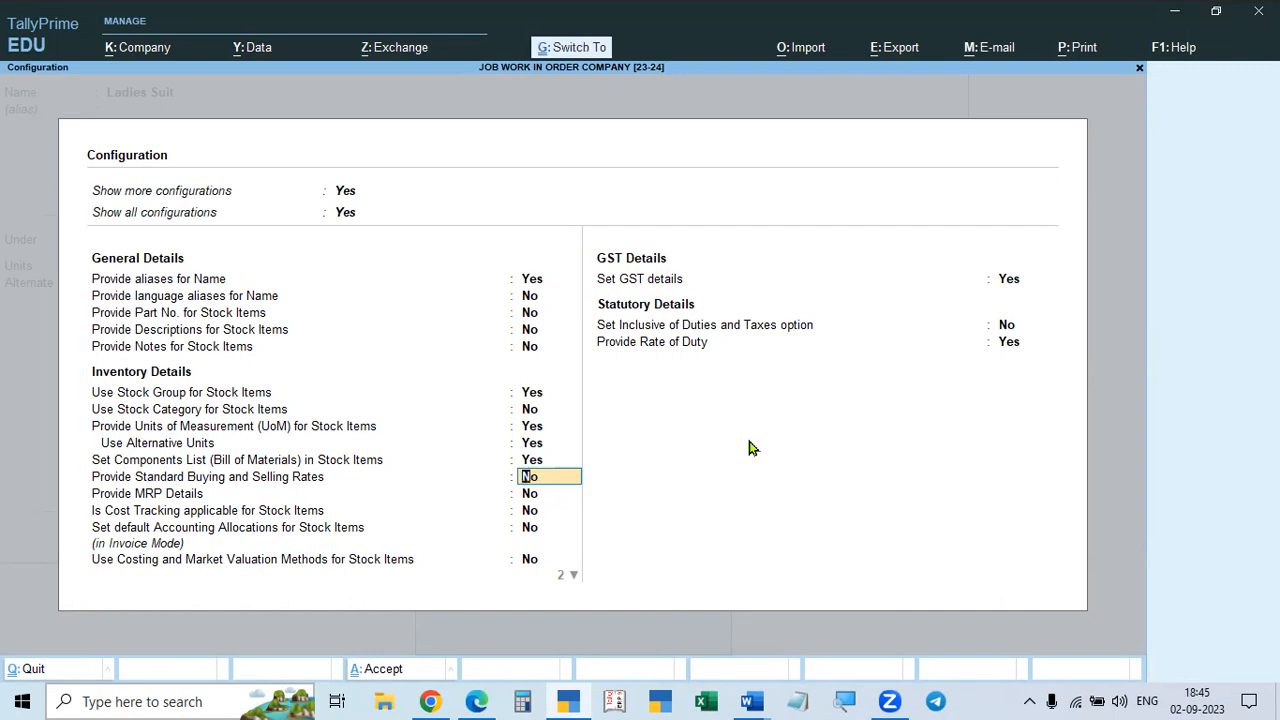
key(ctrl+a)
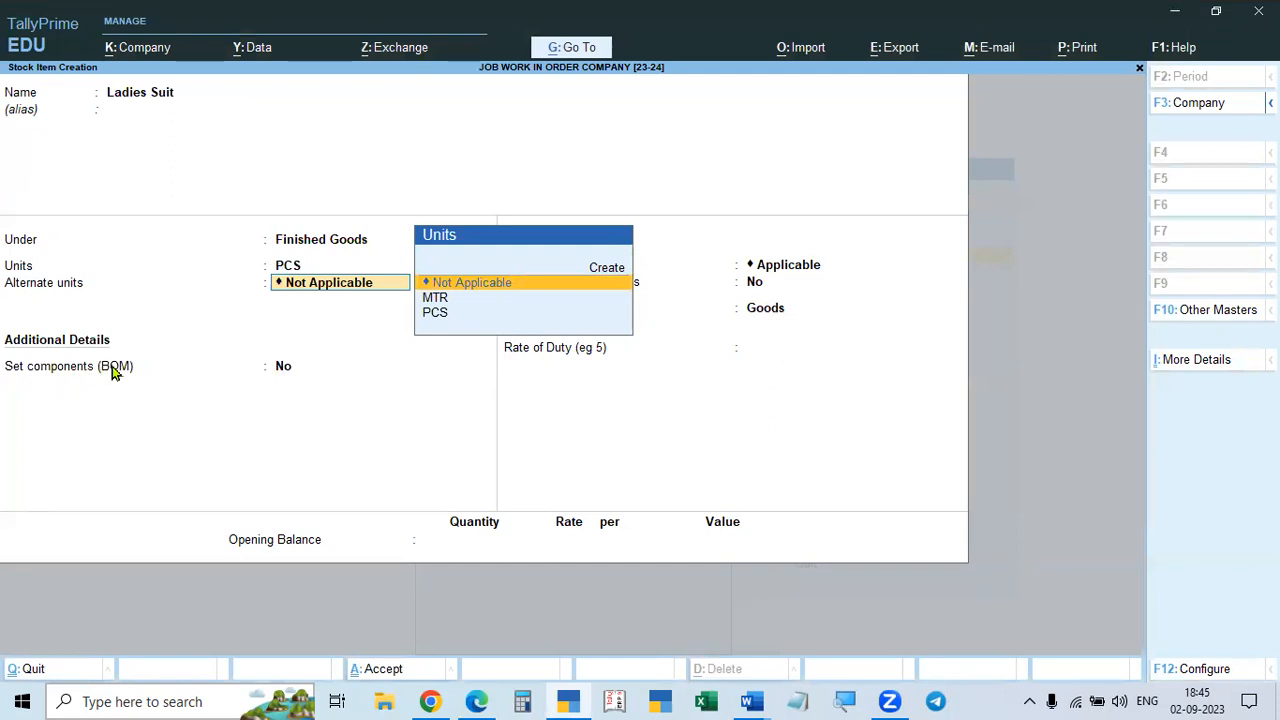
- Turn on components for Ladies Suit without an alternate unit, and create a BOM named Ladies Suit with 1 PCS as unit of manufacture
key(Return)
text(y)
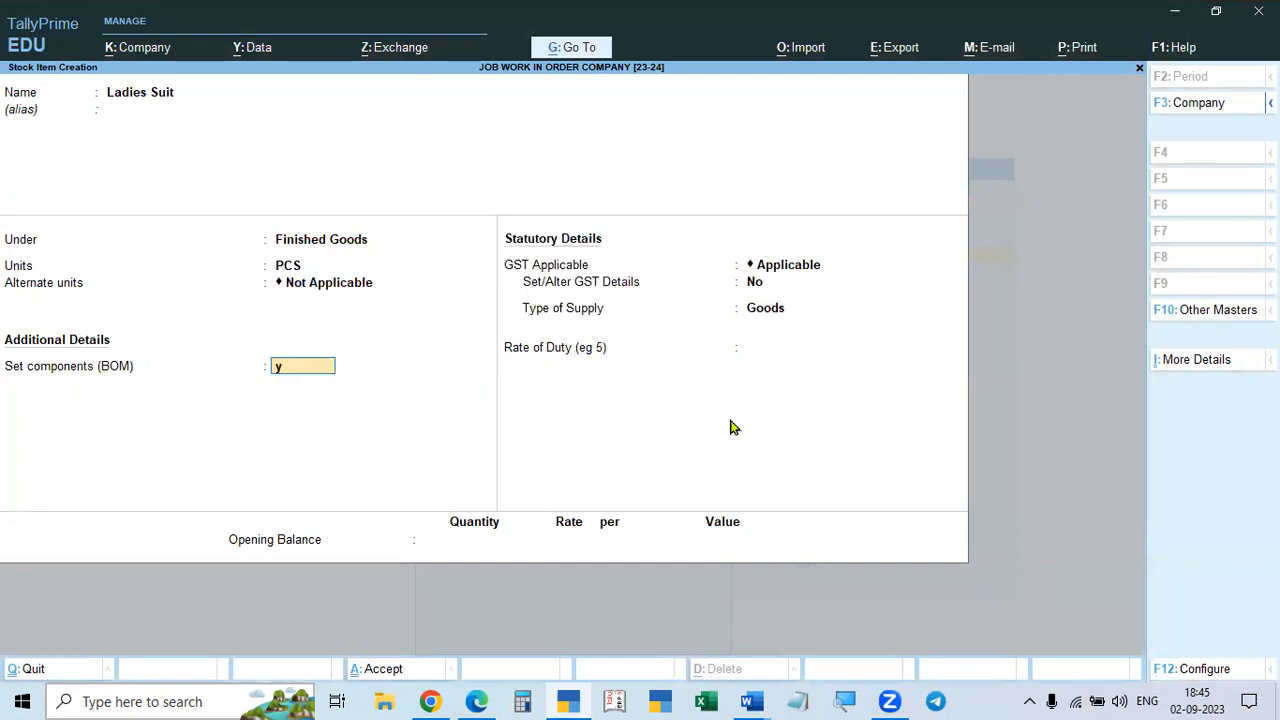
key(Return)
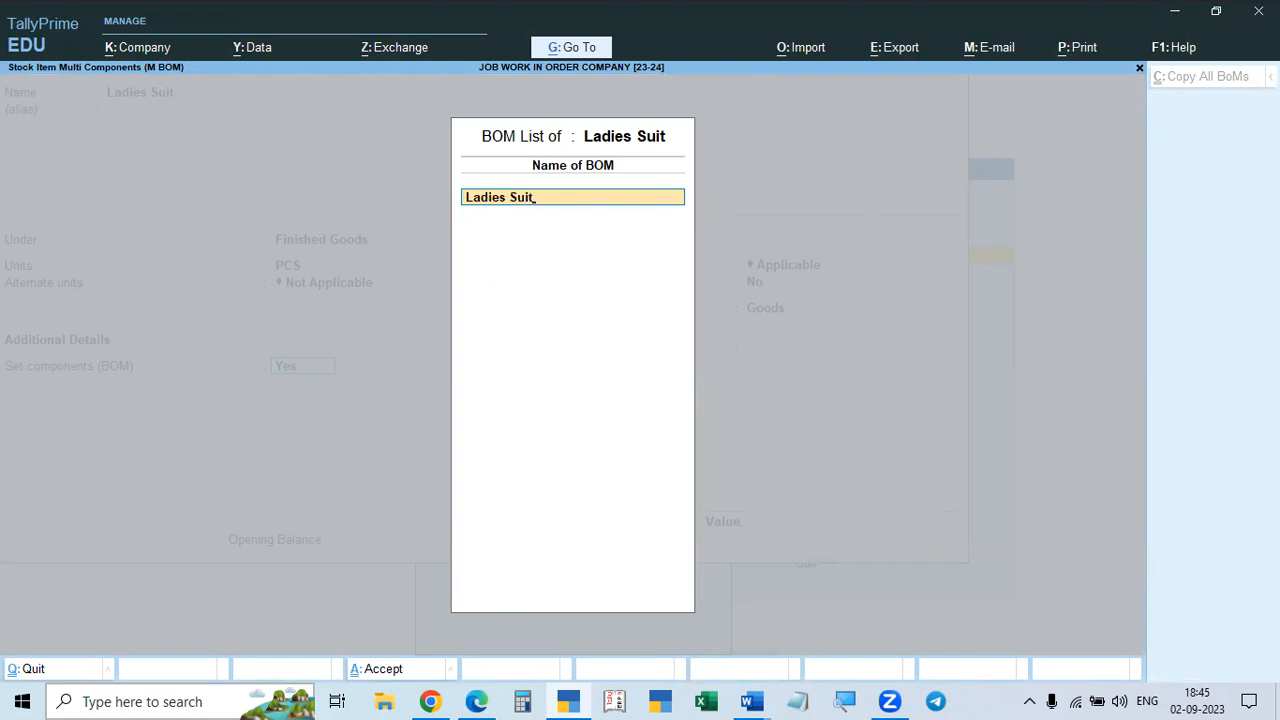
key(Return)
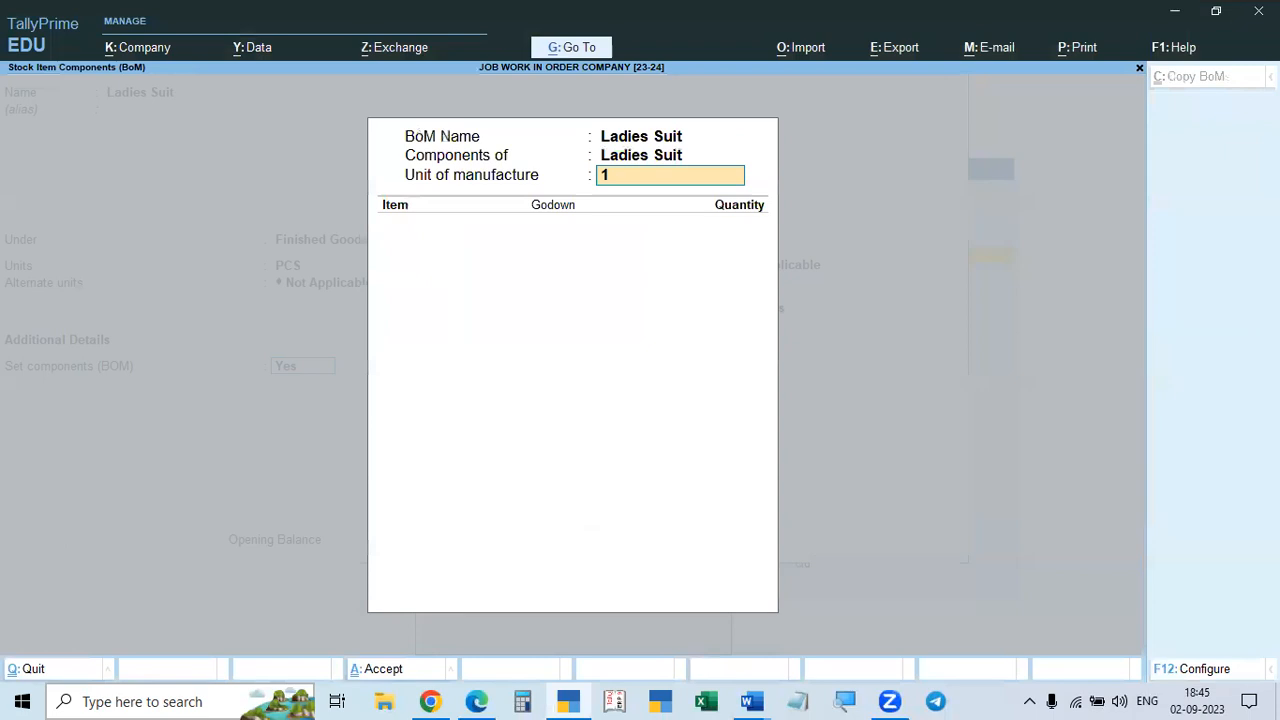
key(Return)
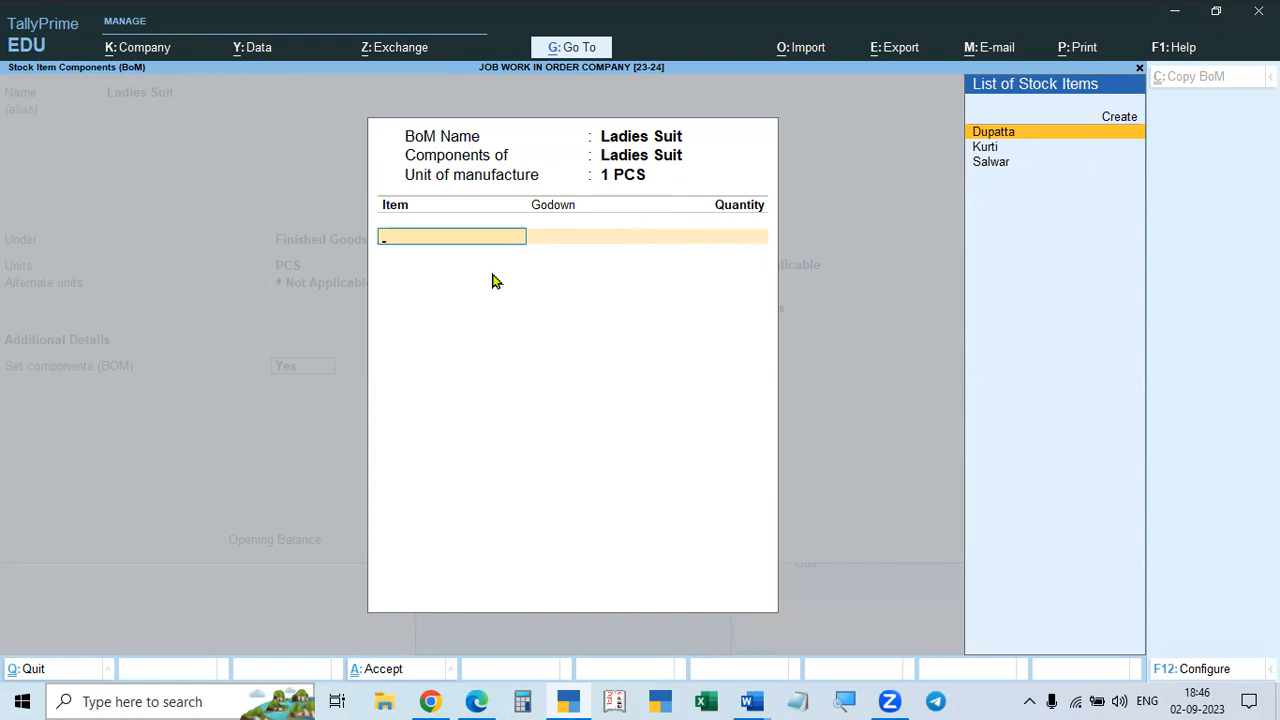
- Add Dupatta from Job Work in Godown to the BOM with 2.15 MTR, checking the quantity in Problem 1 of the ASSIGNMENT PROBLEMS document
key(Return)
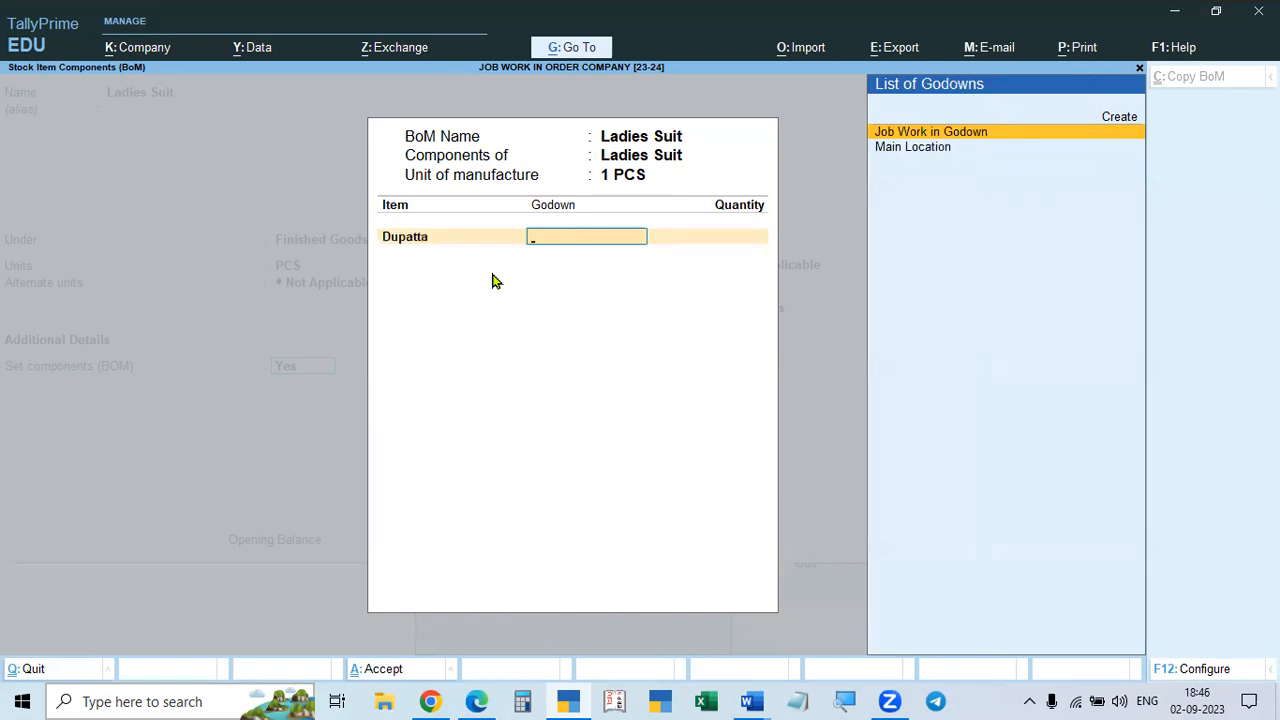
text(j)
key(Return)
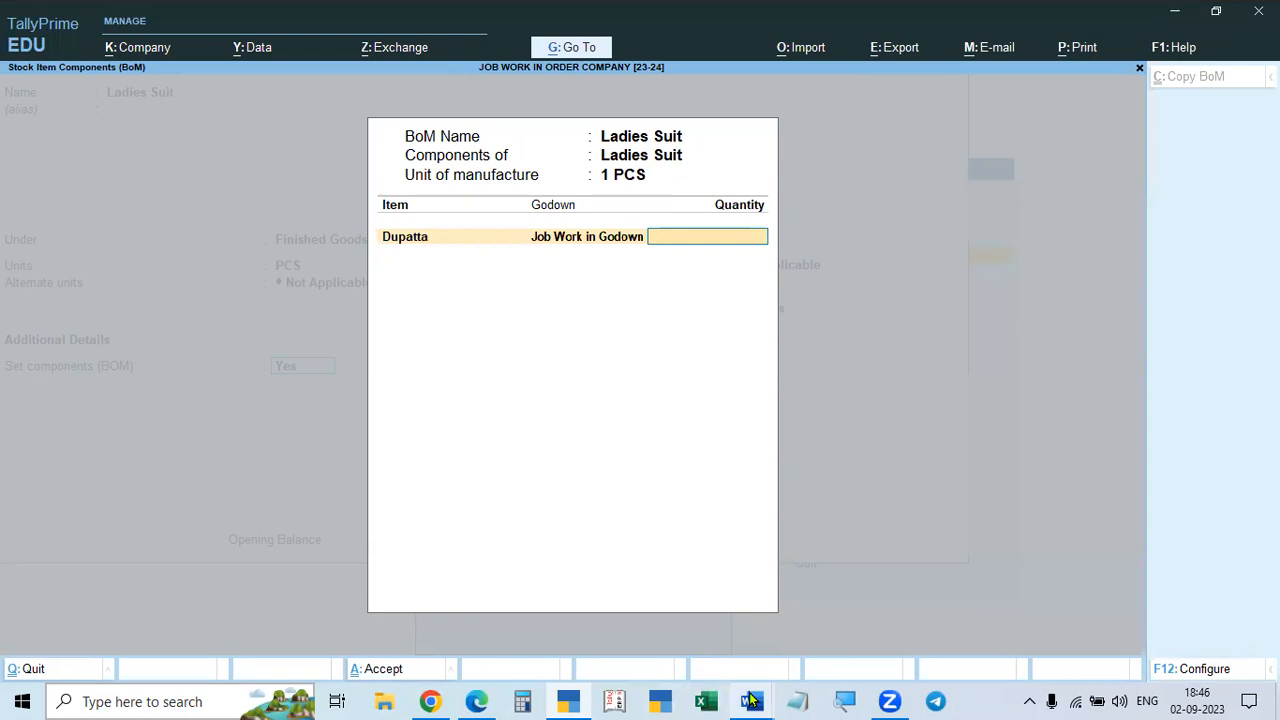
mouse_move(752, 702)
click(680, 640)
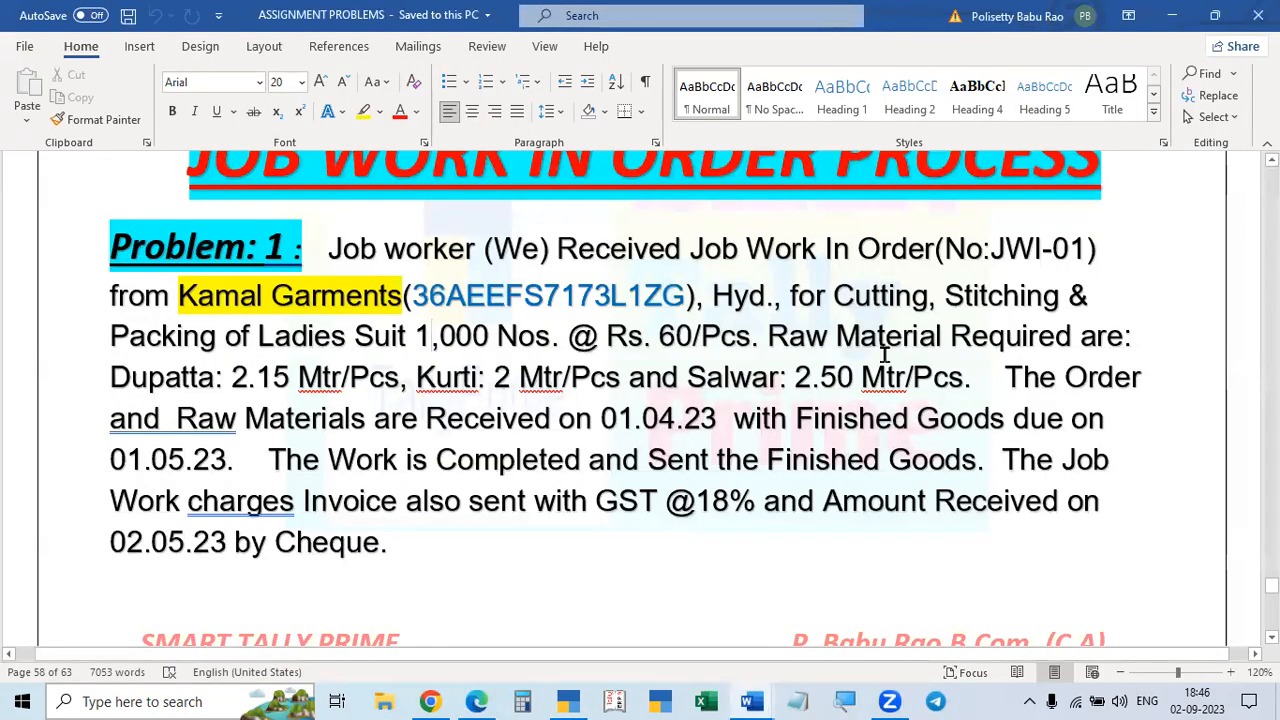
key(alt+Tab)
text(2.15)
key(Return)
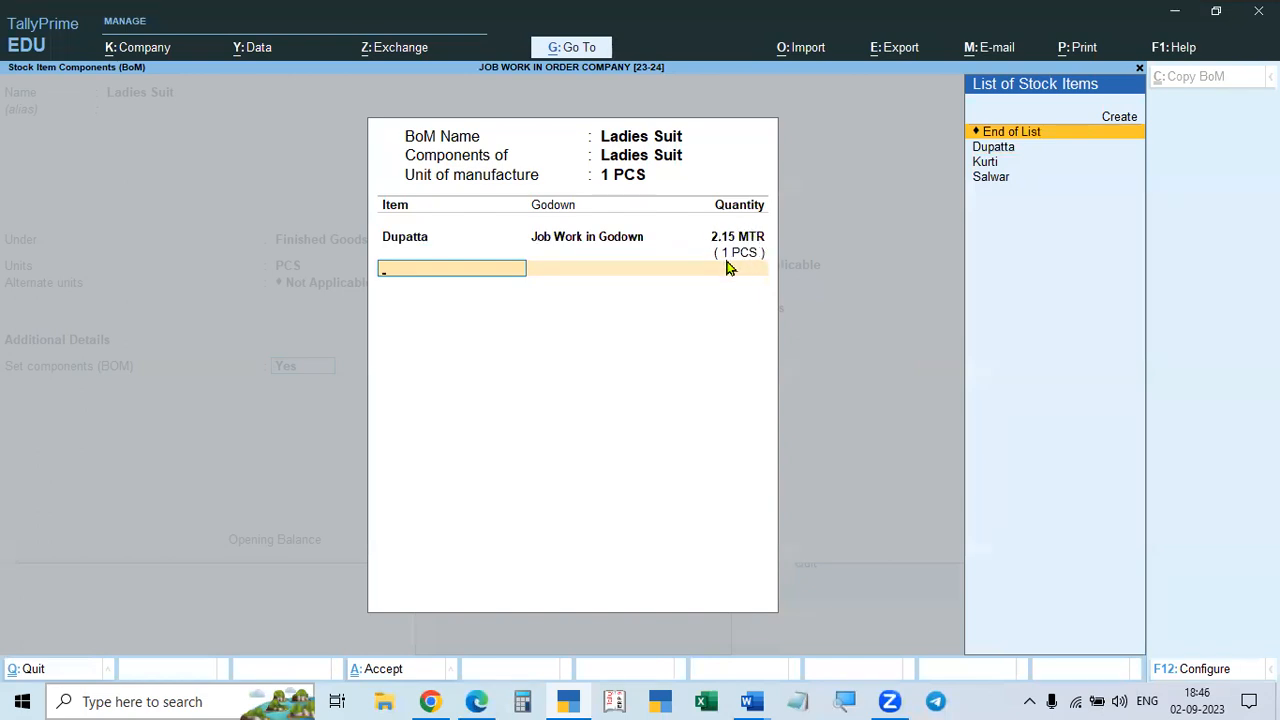
- Add Kurti from Job Work in Godown to the Ladies Suit BOM with a quantity of 2 MTR
text(Kurti)
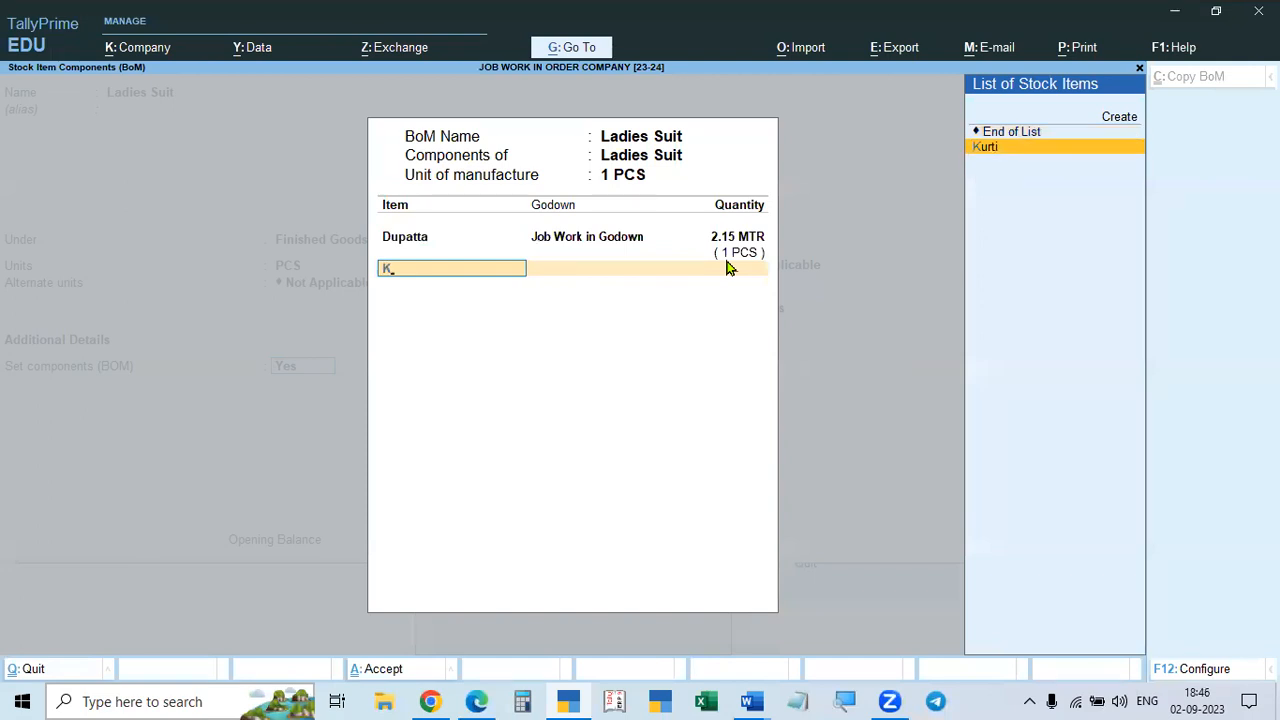
key(Return)
text(J)
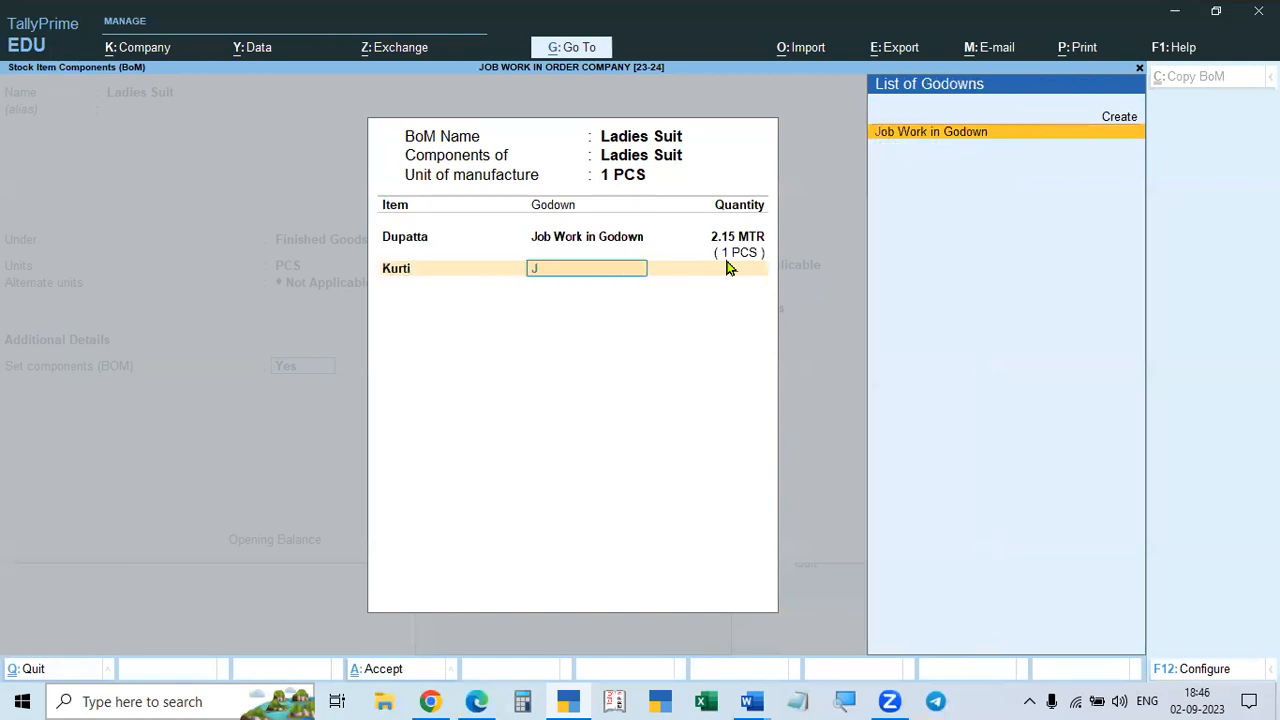
key(Return)
text(2)
key(Return)
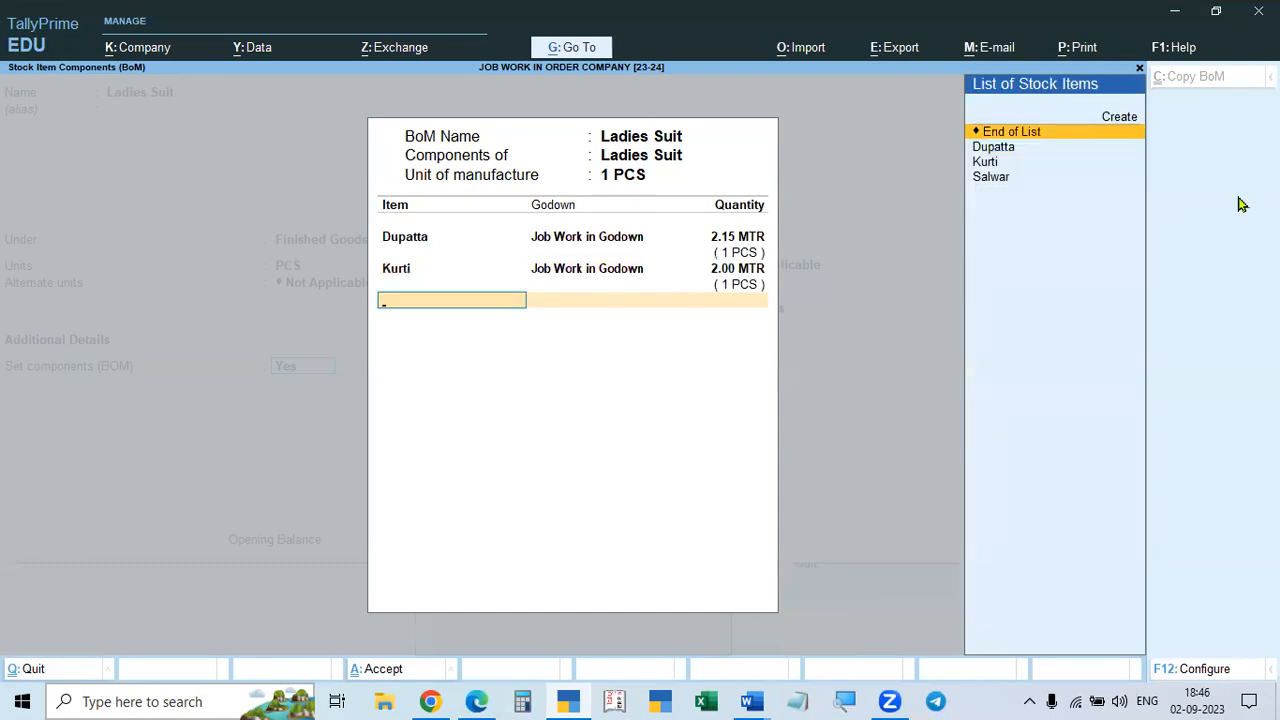
- Add Salwar from Job Work in Godown to the Ladies Suit BOM with a quantity of 2.5 MTR
text(Sal)
key(Return)
text(J)
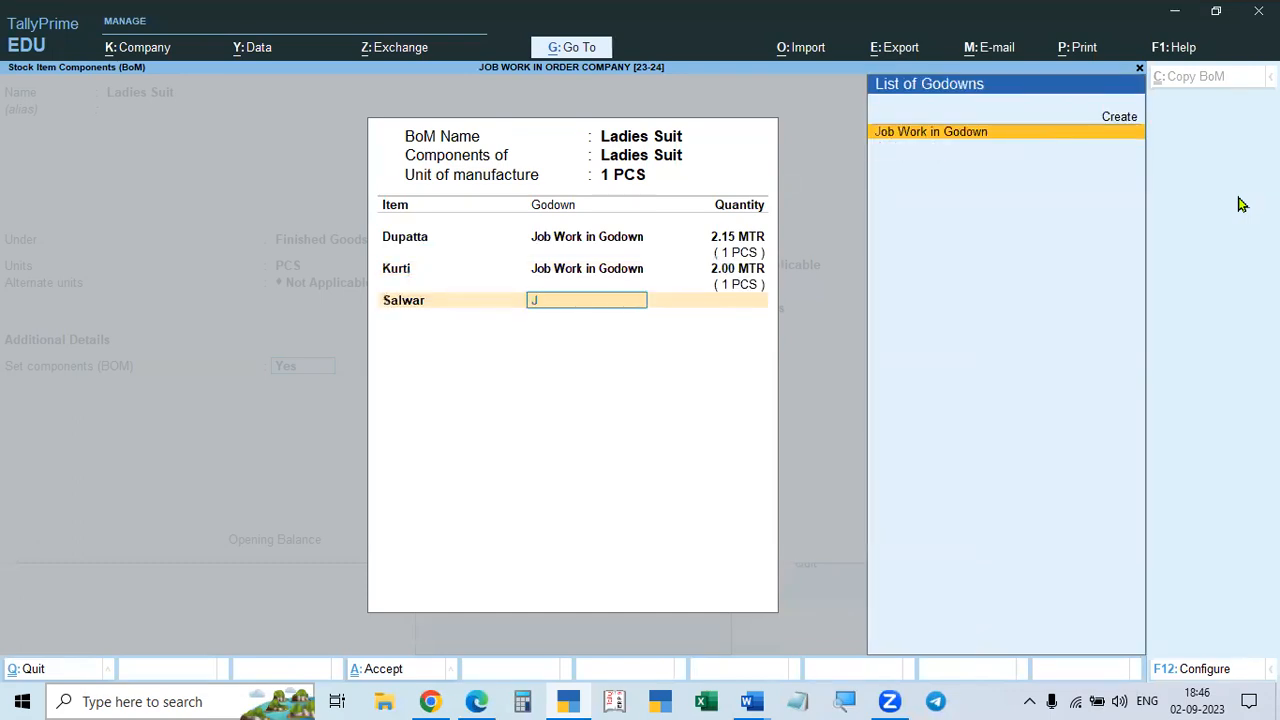
key(Return)
text(2.5)
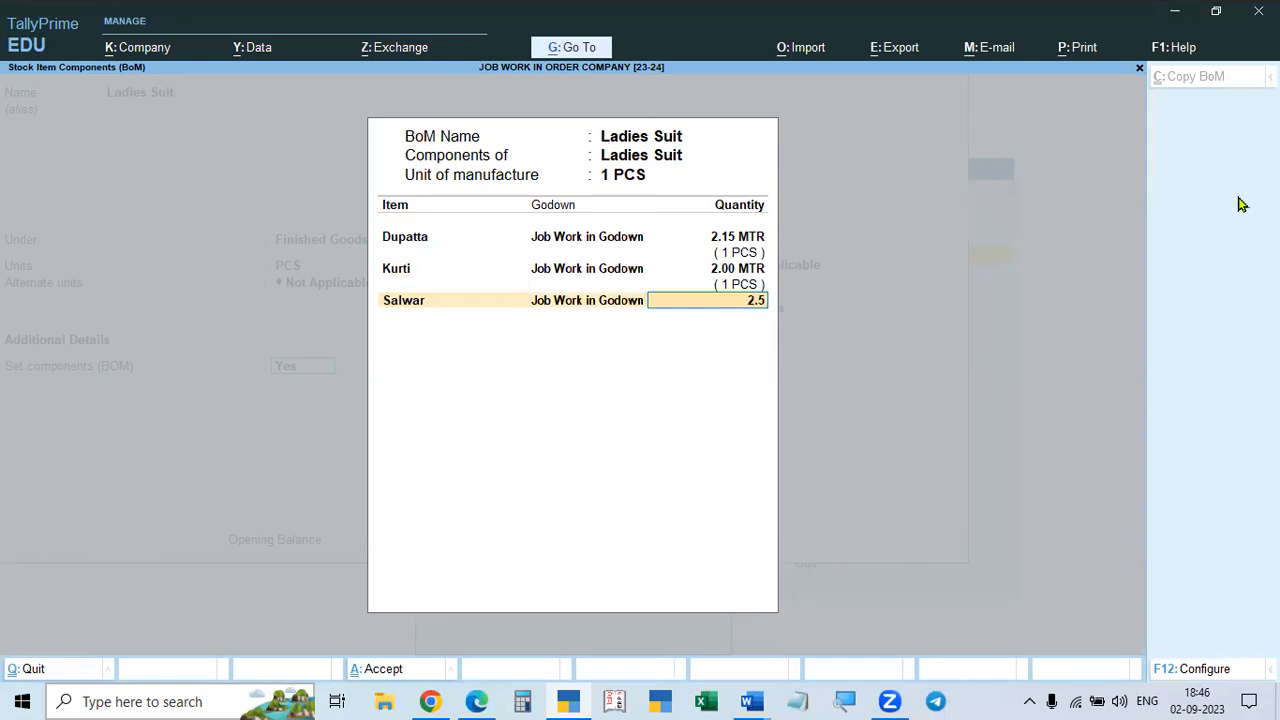
key(Return)
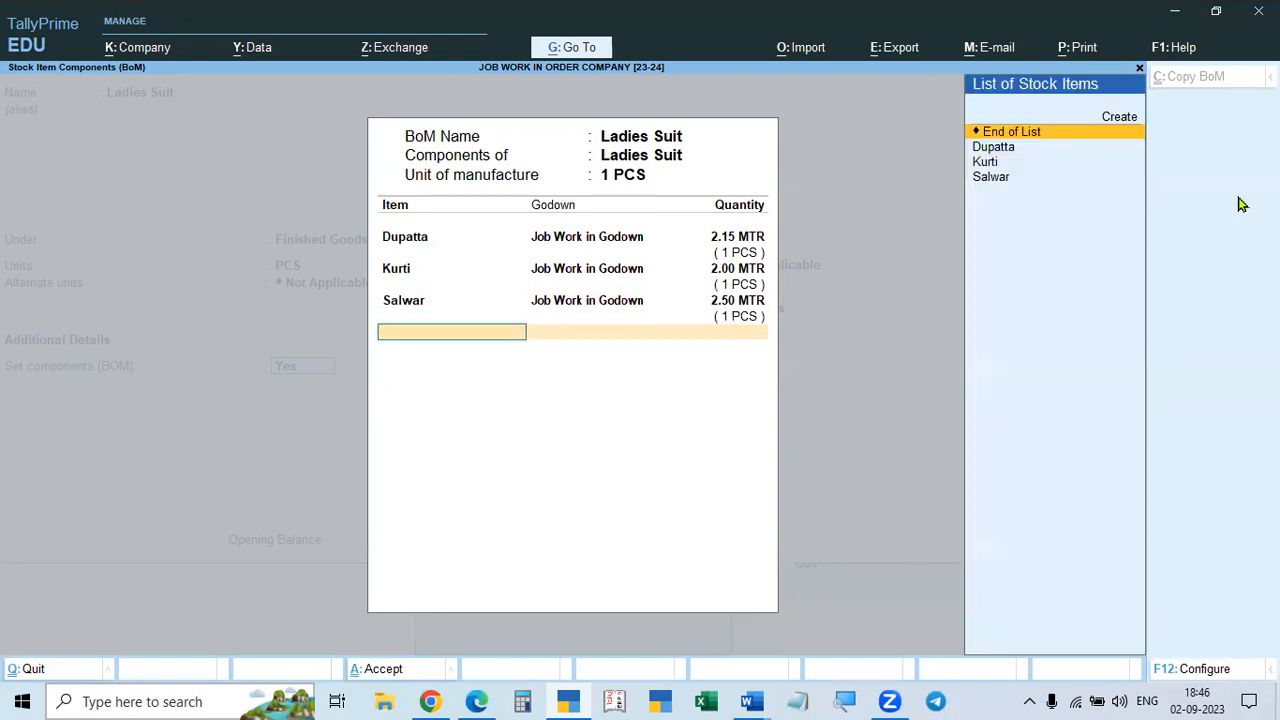
- Complete the BOM and save the Ladies Suit item with GST applicable, no GST details set, Goods as supply type and 0 rate of duty
key(Return)
key(Return)
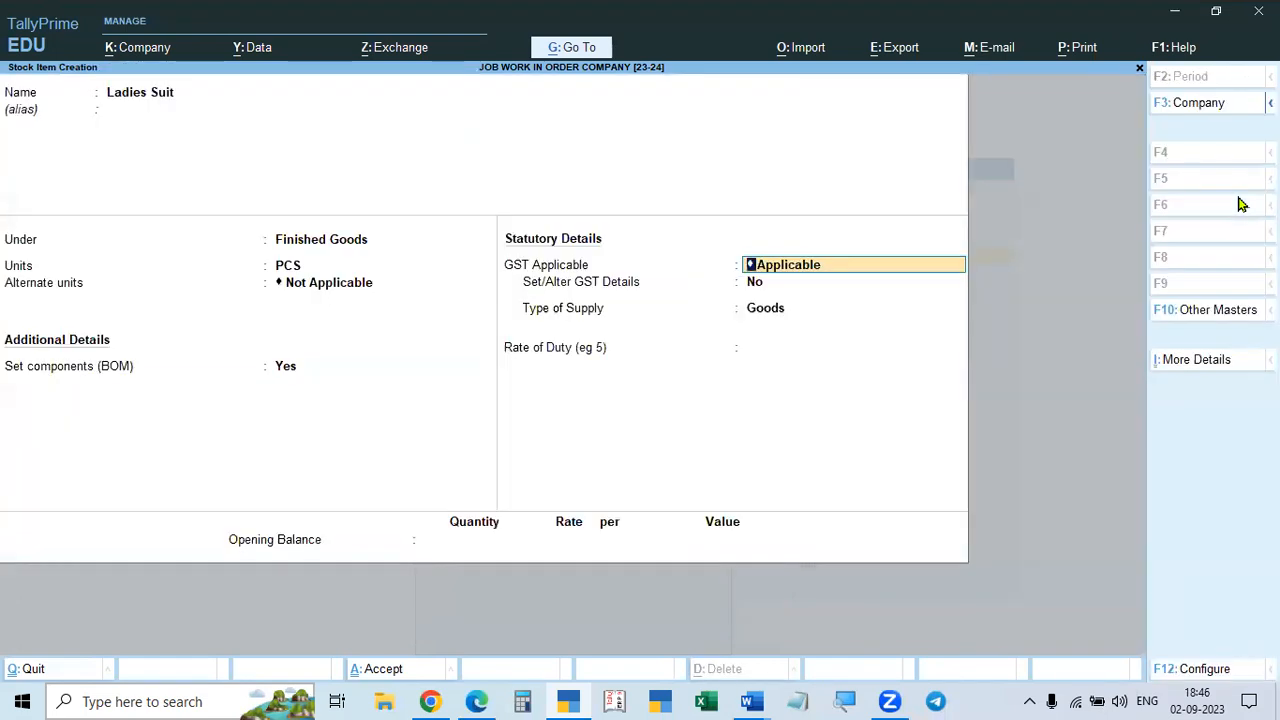
key(Return)
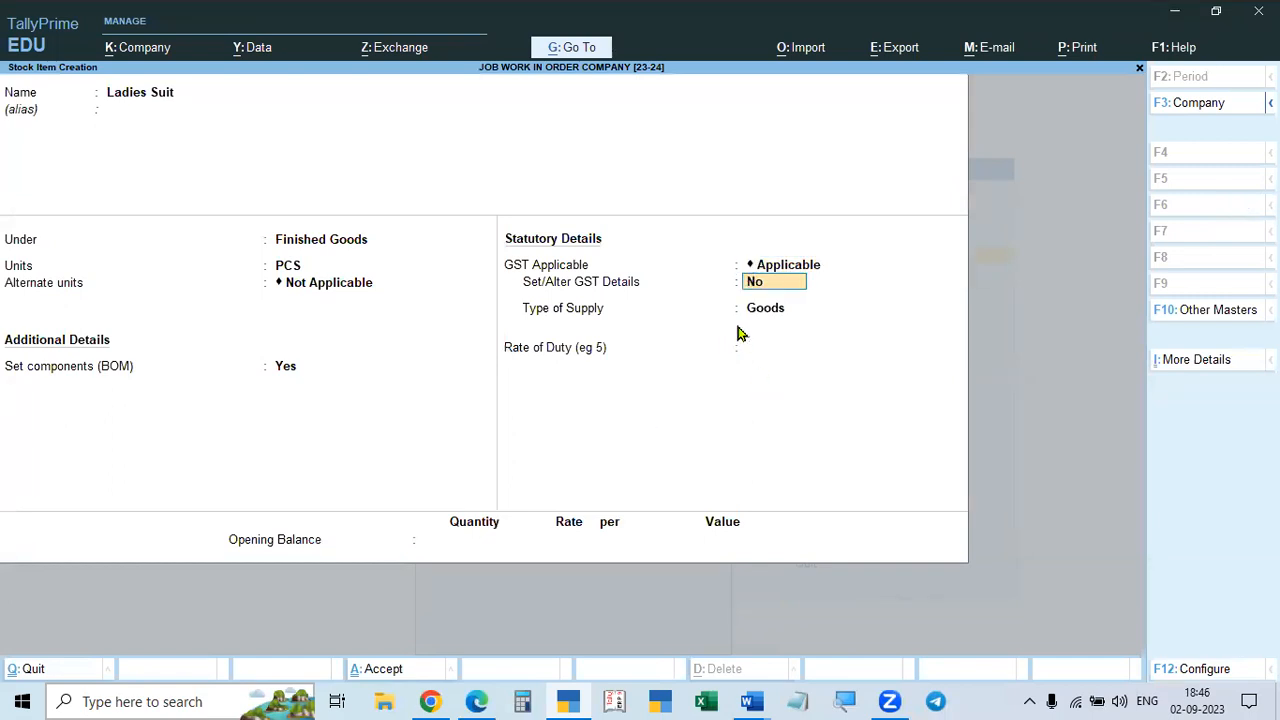
key(Return)
key(Return)
key(Return)
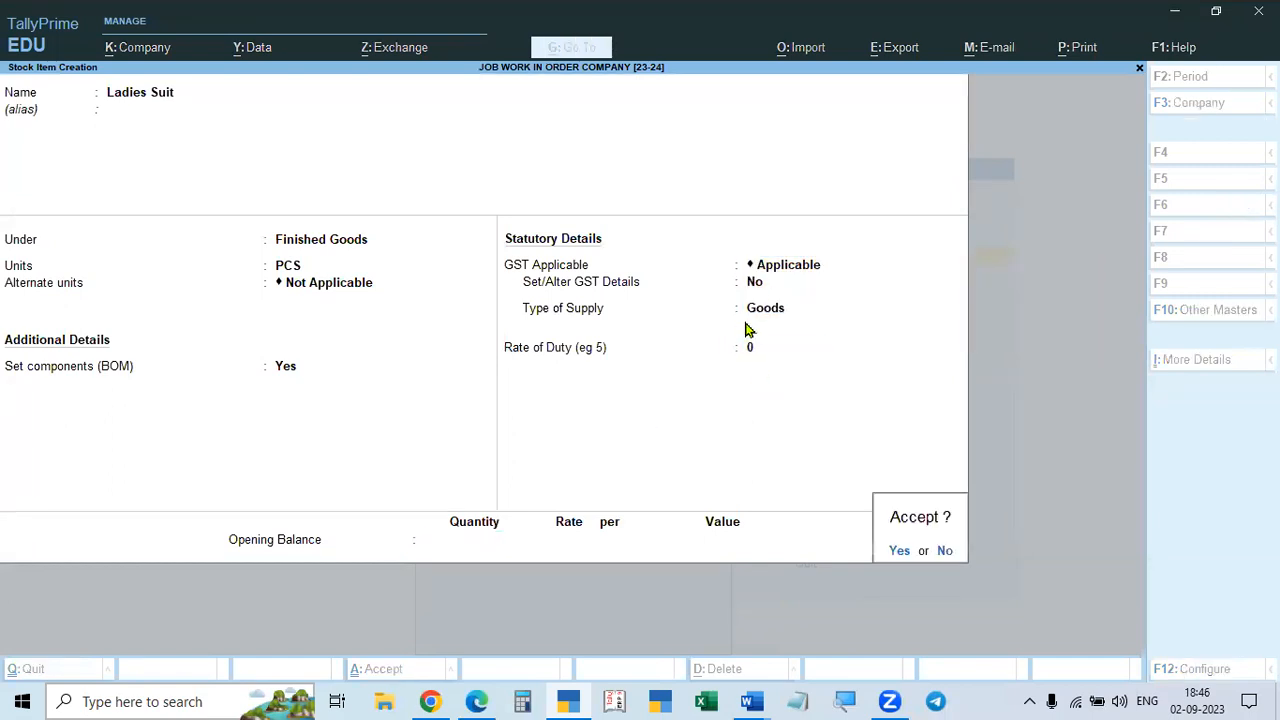
key(Return)
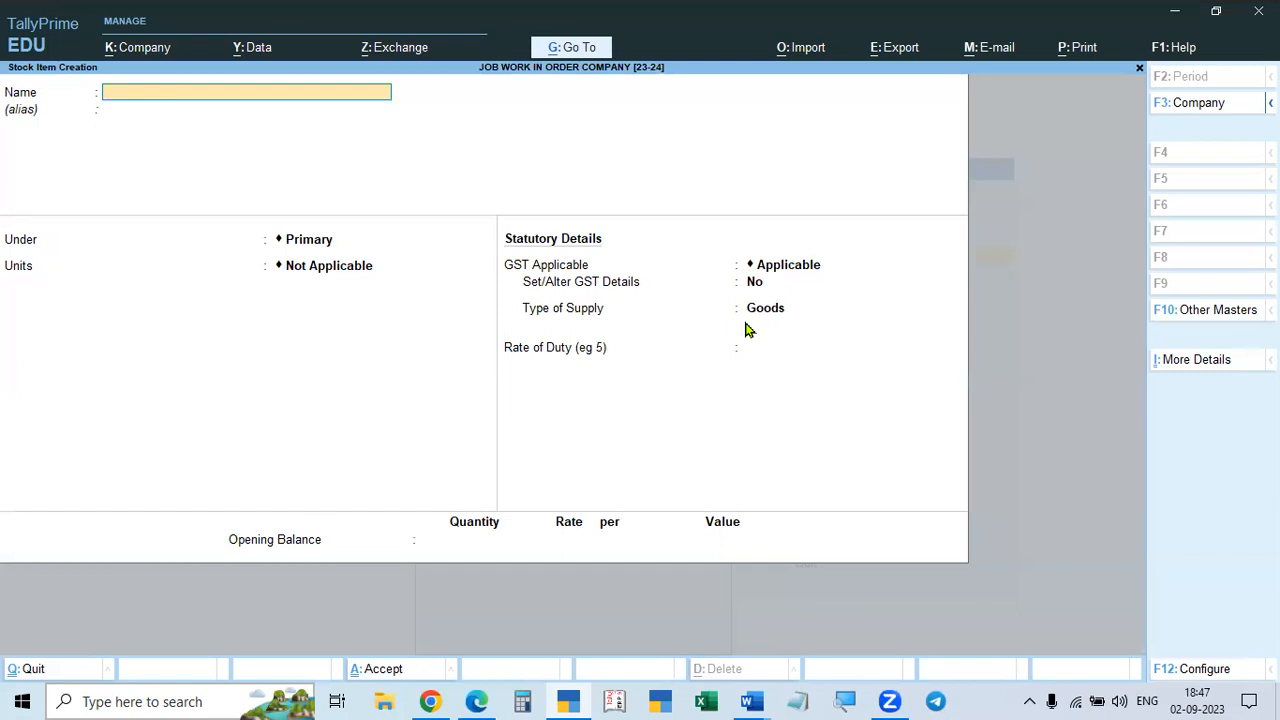
key(Escape)
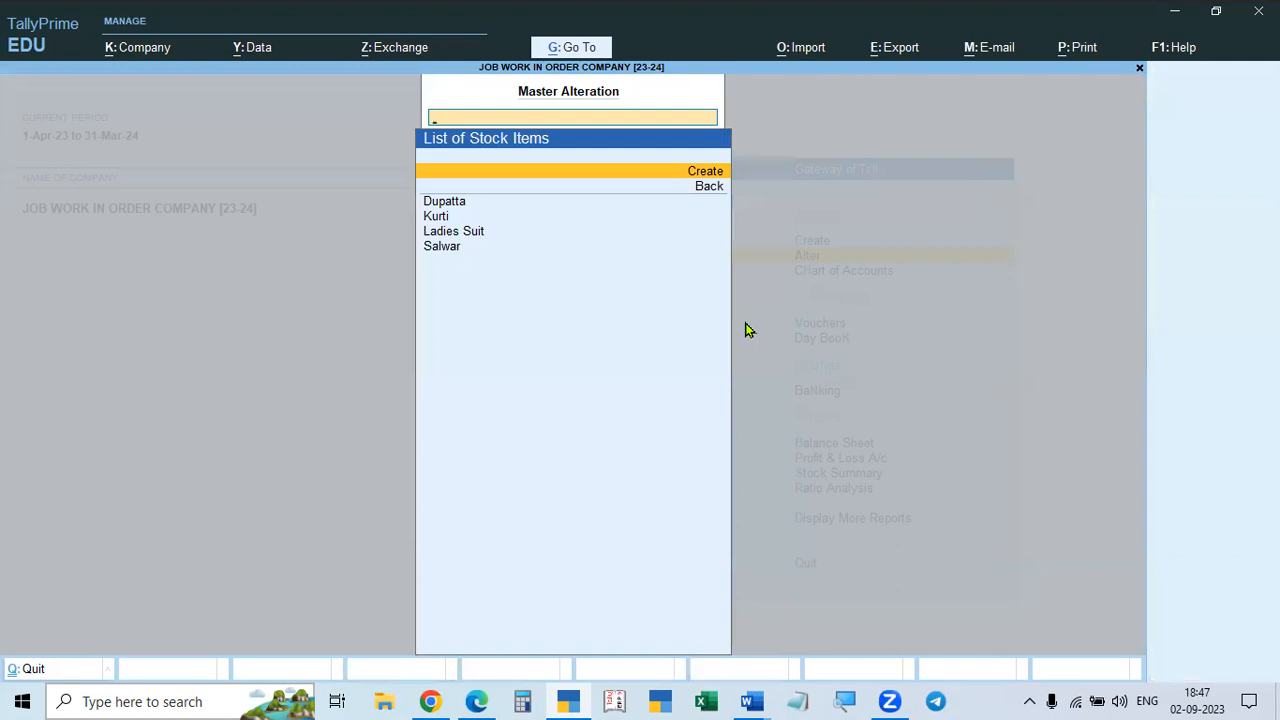
key(Escape)
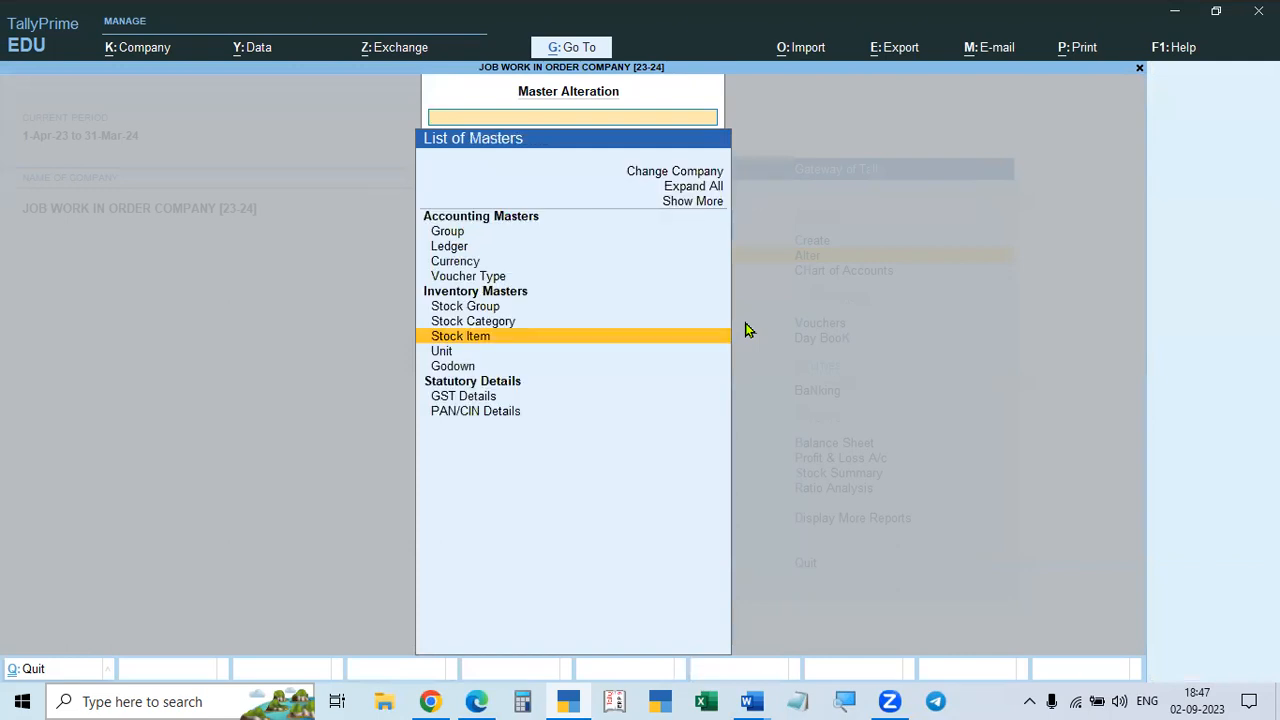
- Review the Job Work In Order procedure in the TALLY PRIME FULL SUBJECT document and Problem 1 in ASSIGNMENT PROBLEMS
key(Up)
key(Down)
key(alt+Tab)
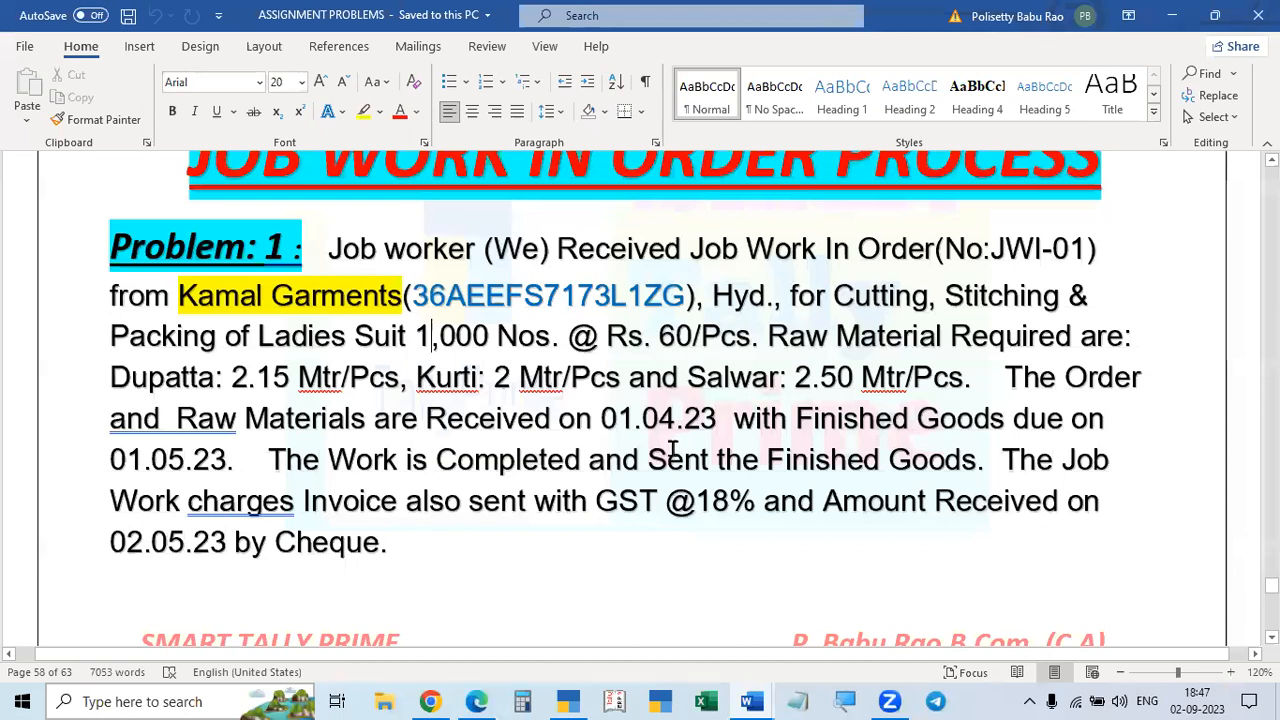
key(alt+Tab)
key(Tab)
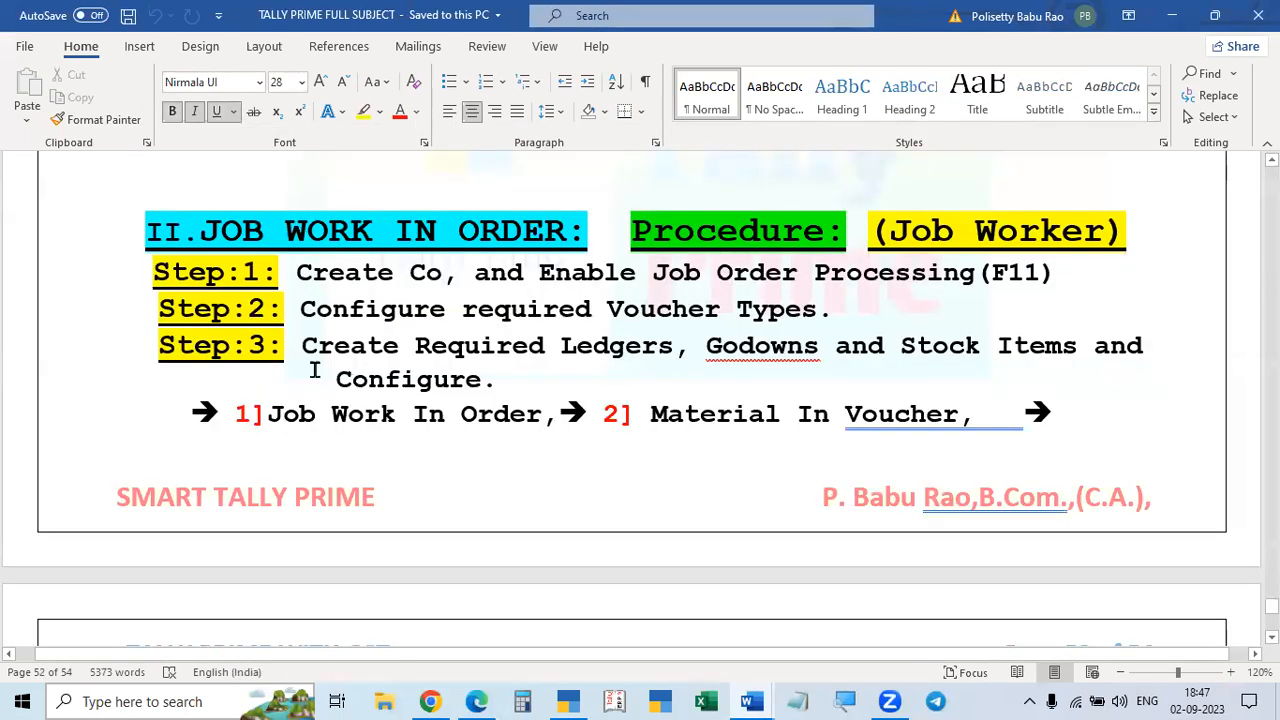
scroll(888, 418, down, 1)
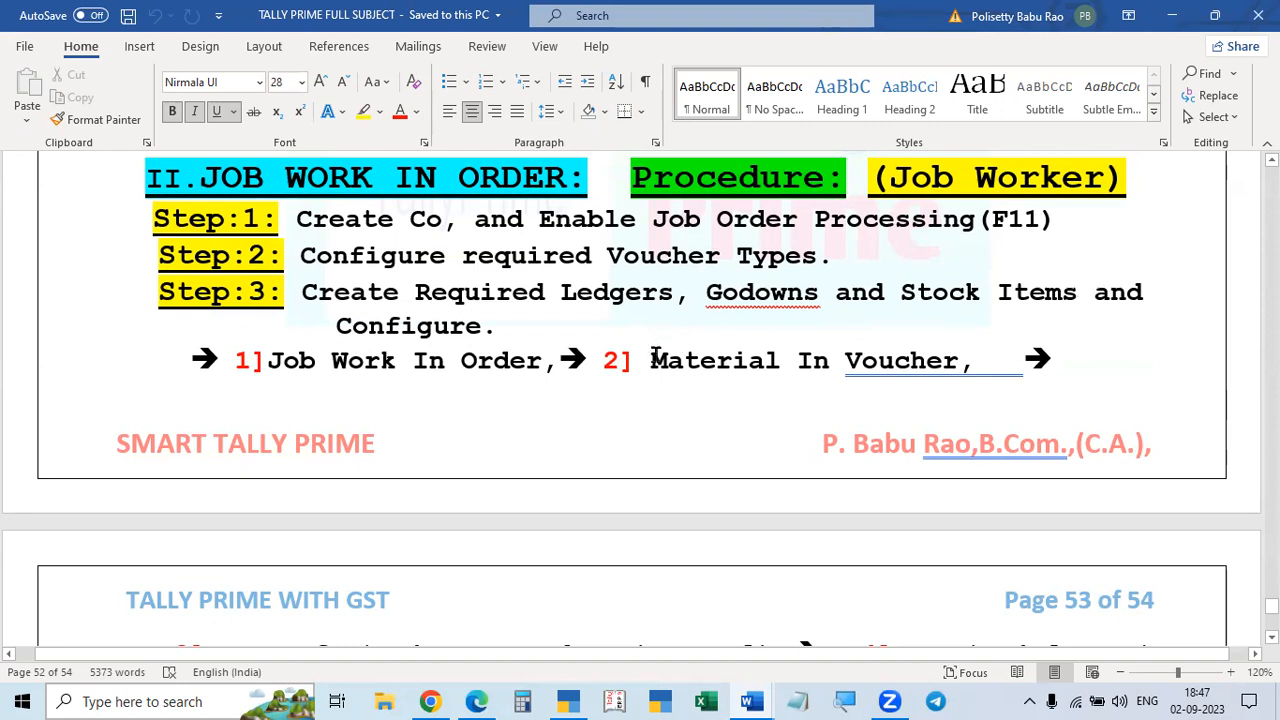
scroll(708, 403, down, 2)
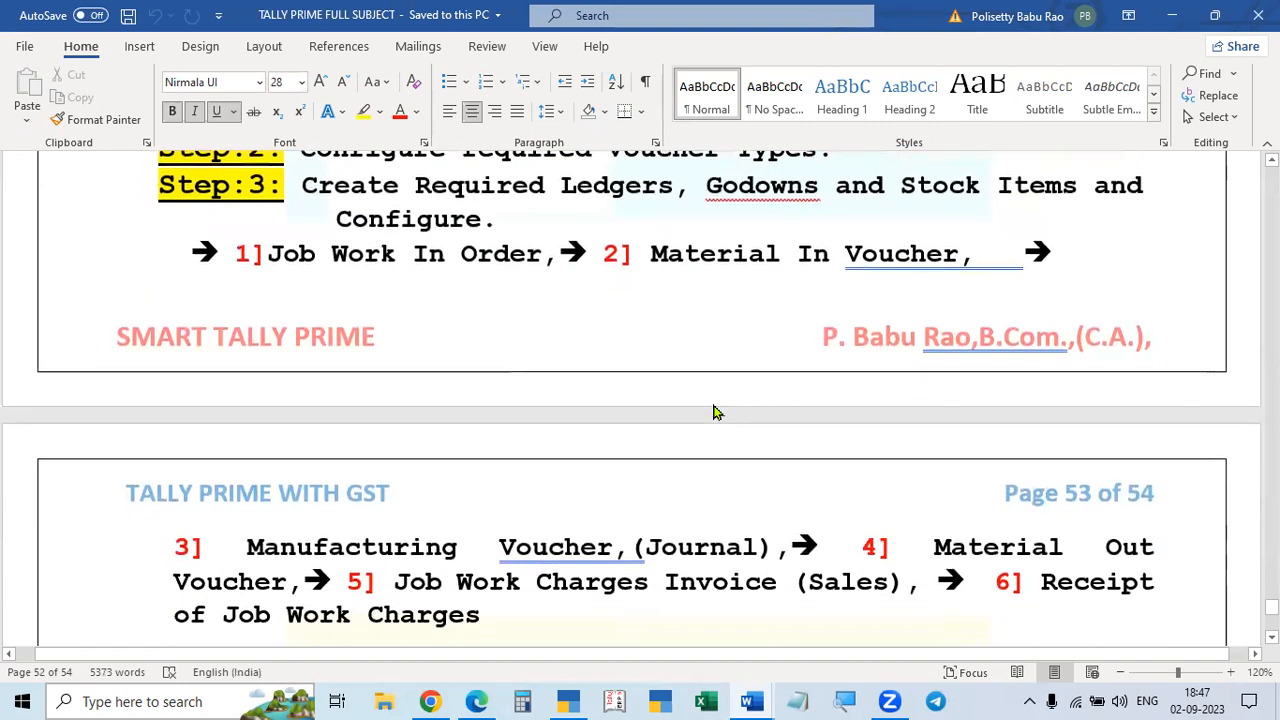
scroll(714, 410, up, 1)
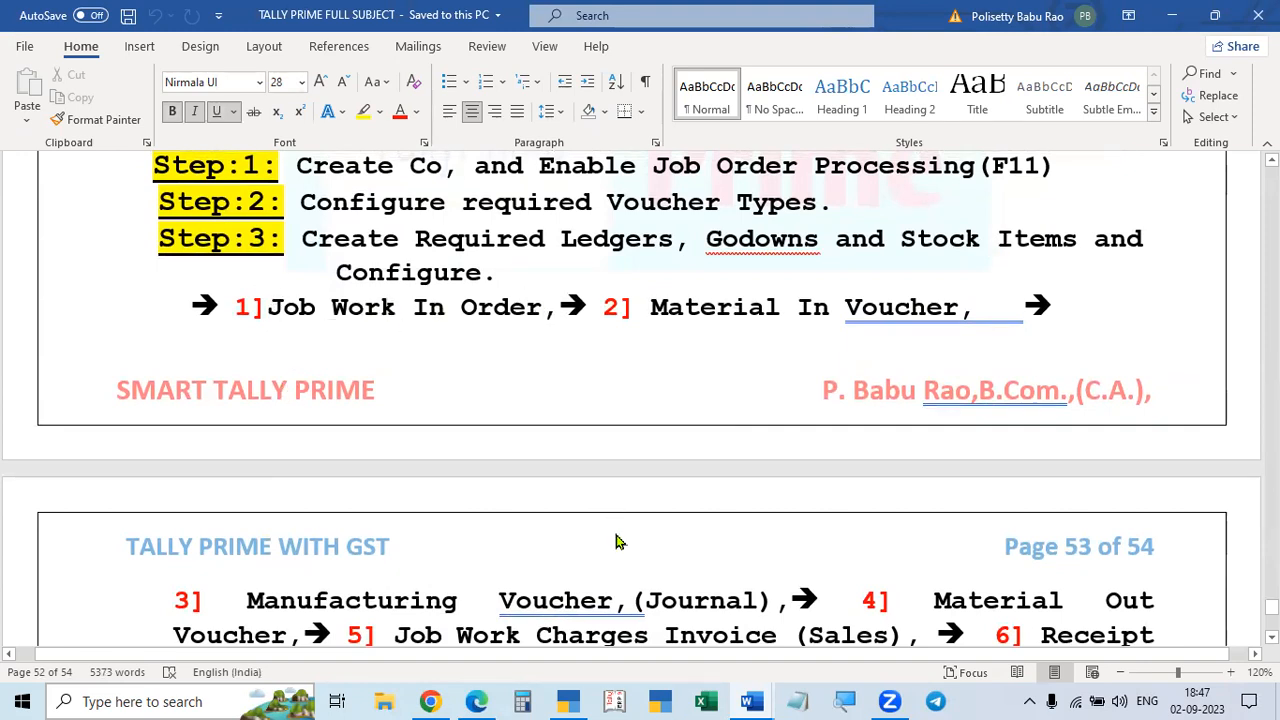
key(alt+Tab)
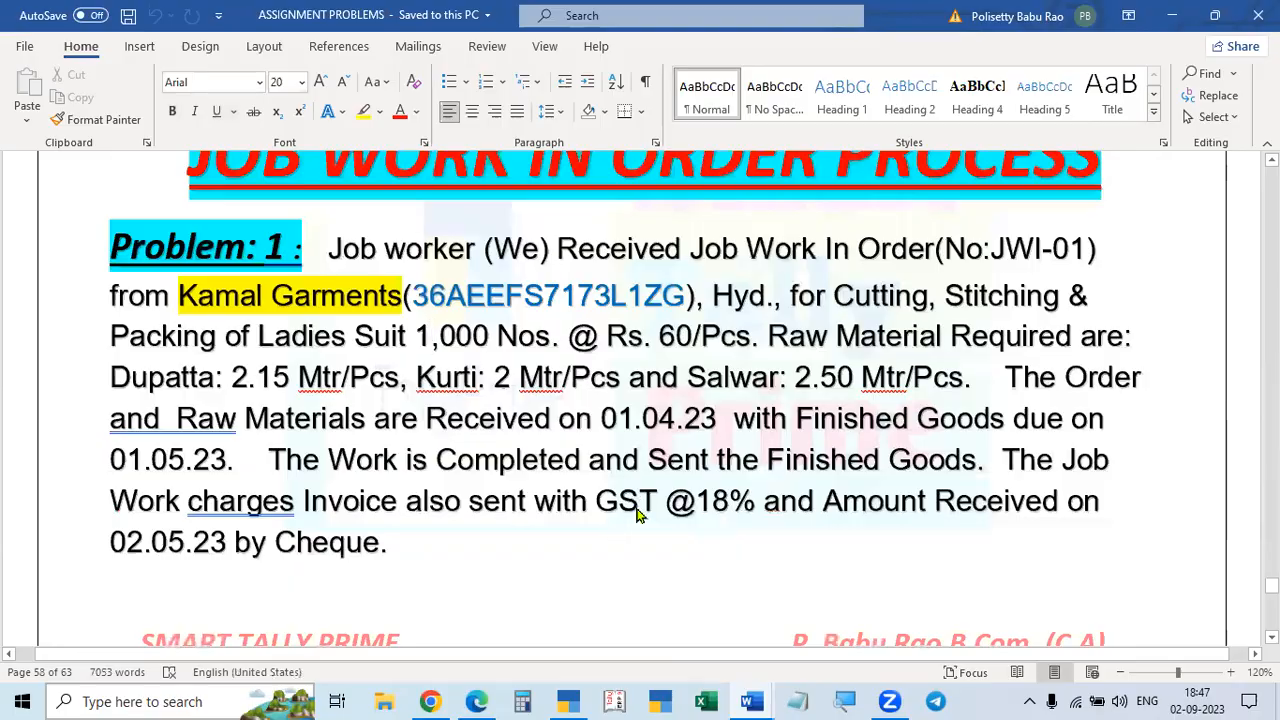
key(alt+Tab)
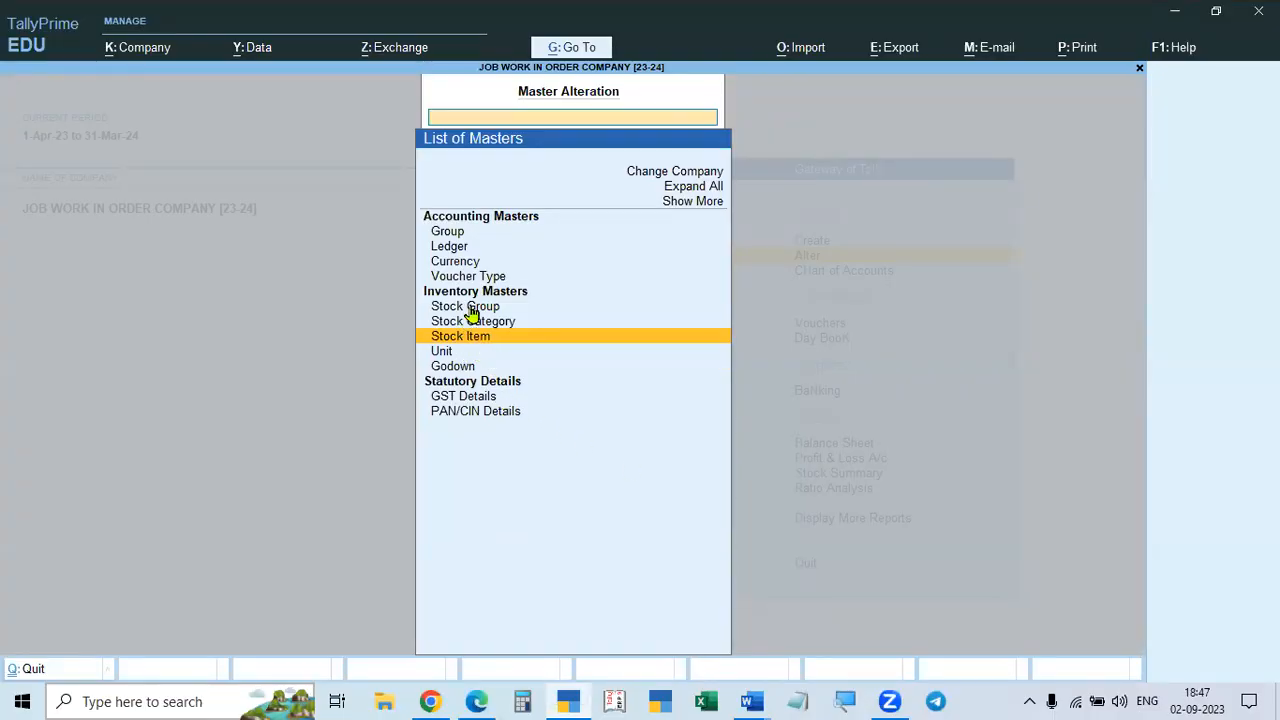
- Check the list of ledgers available for alteration in the job work company
click(450, 247)
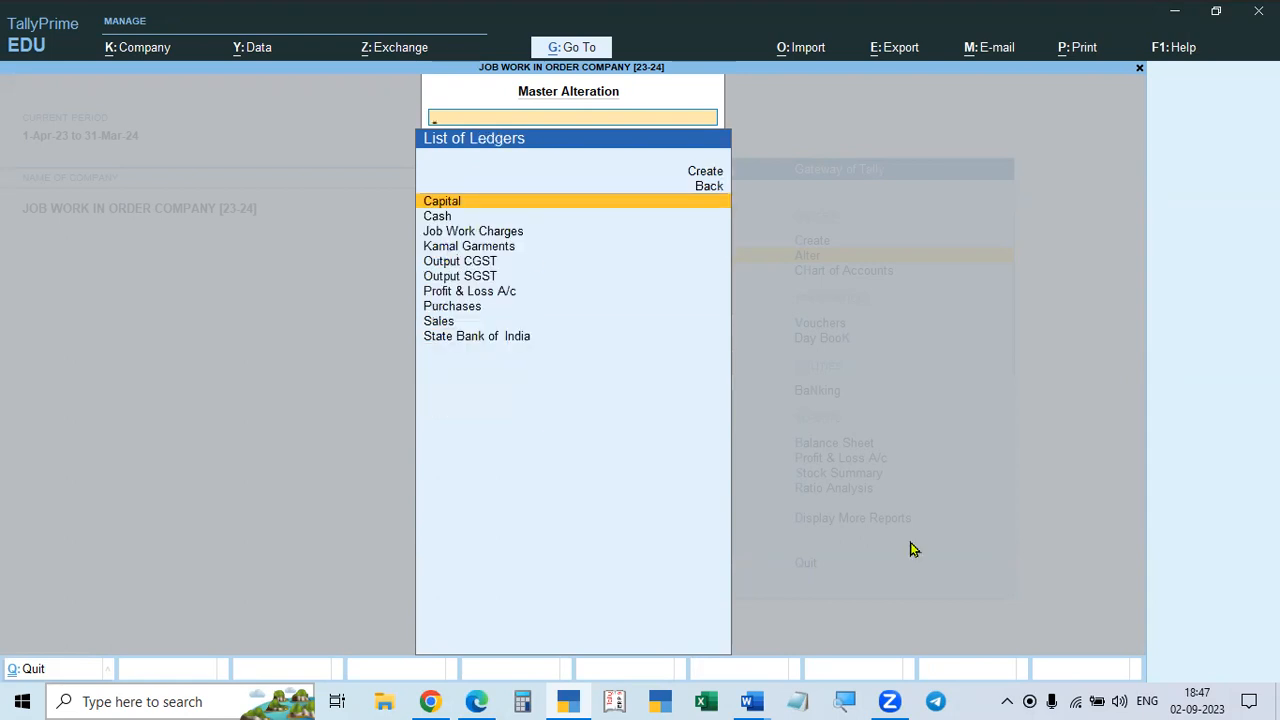
key(Escape)
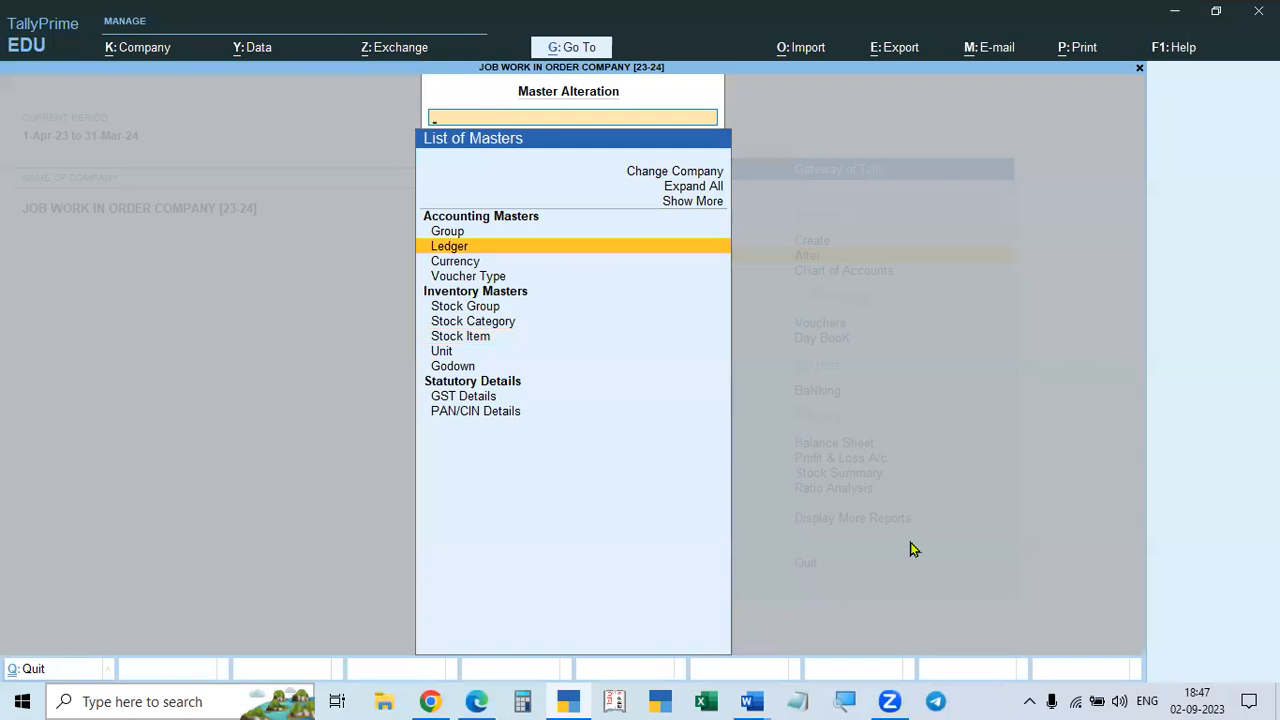
key(Escape)
- Allow zero-valued transactions in the Job Work In Order voucher type and save it
key(Return)
key(Down)
key(Down)
key(Down)
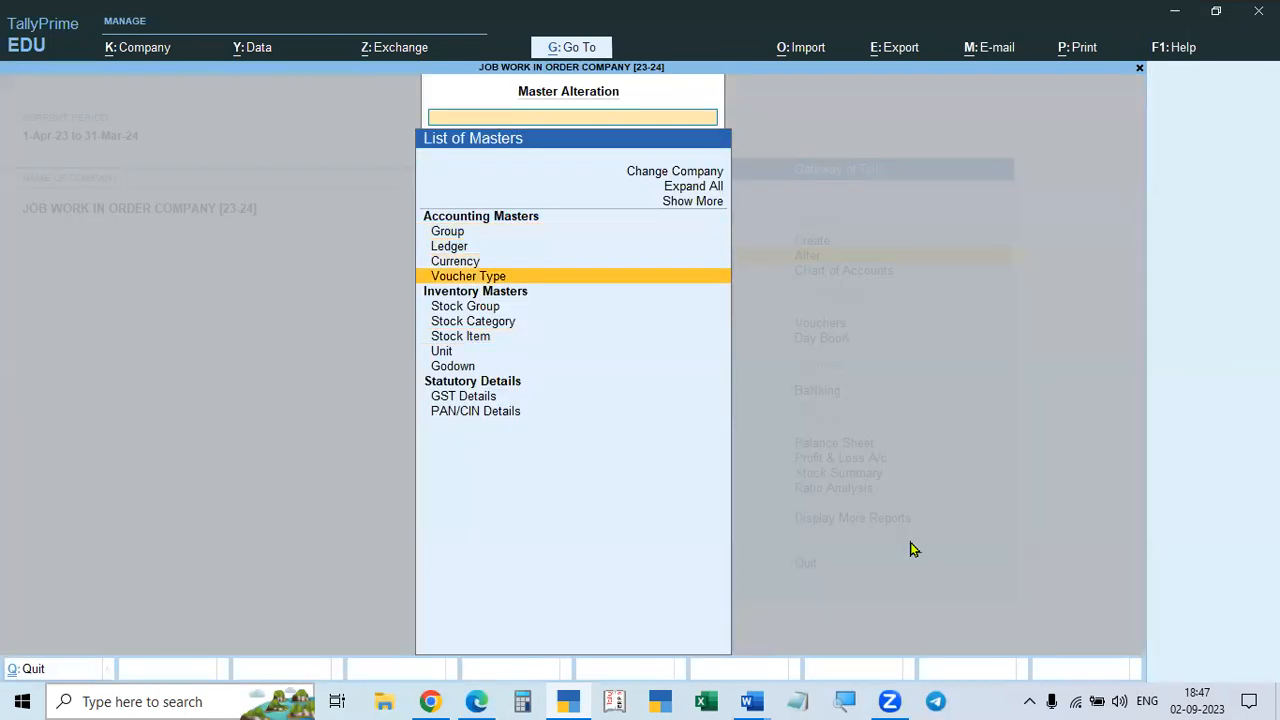
key(Return)
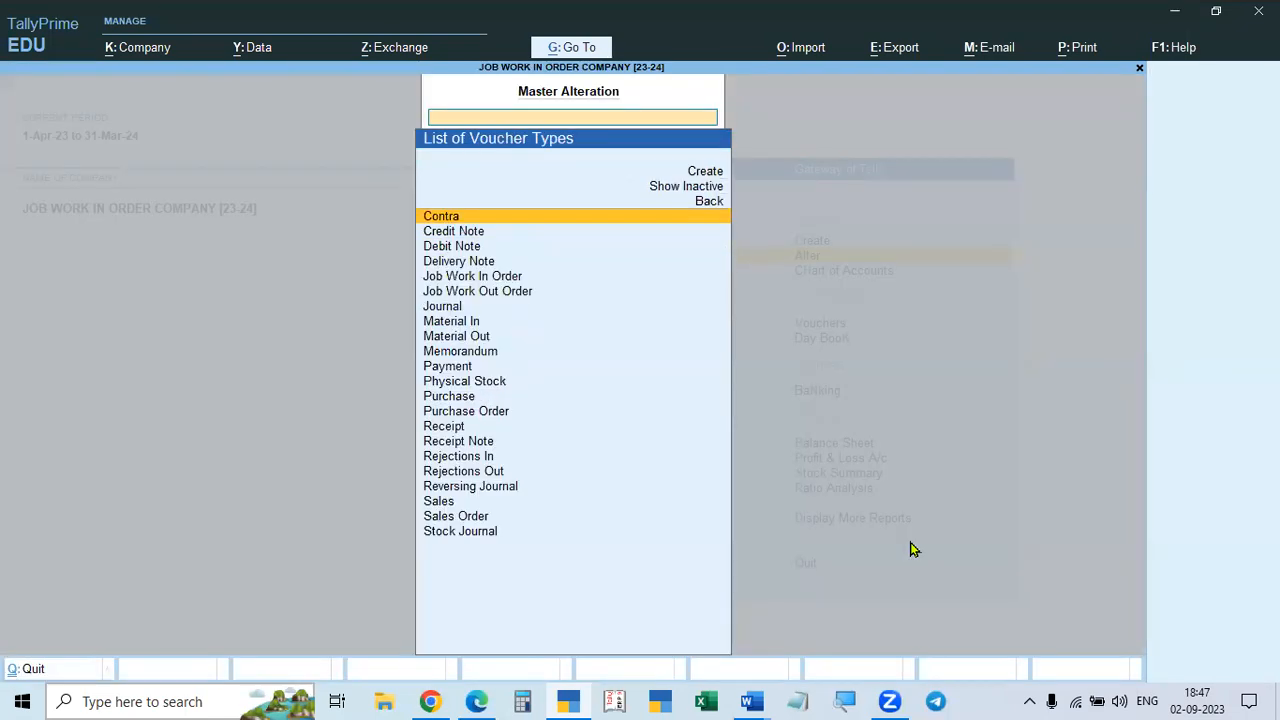
click(497, 284)
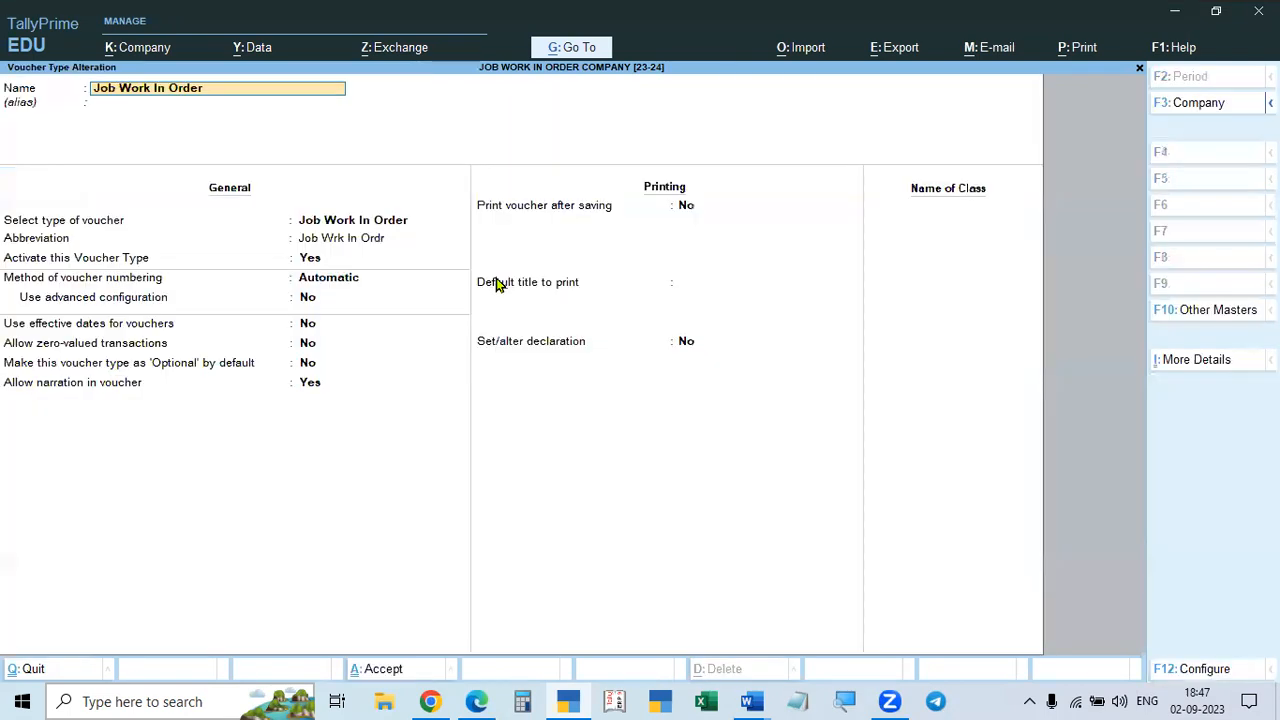
key(Return)
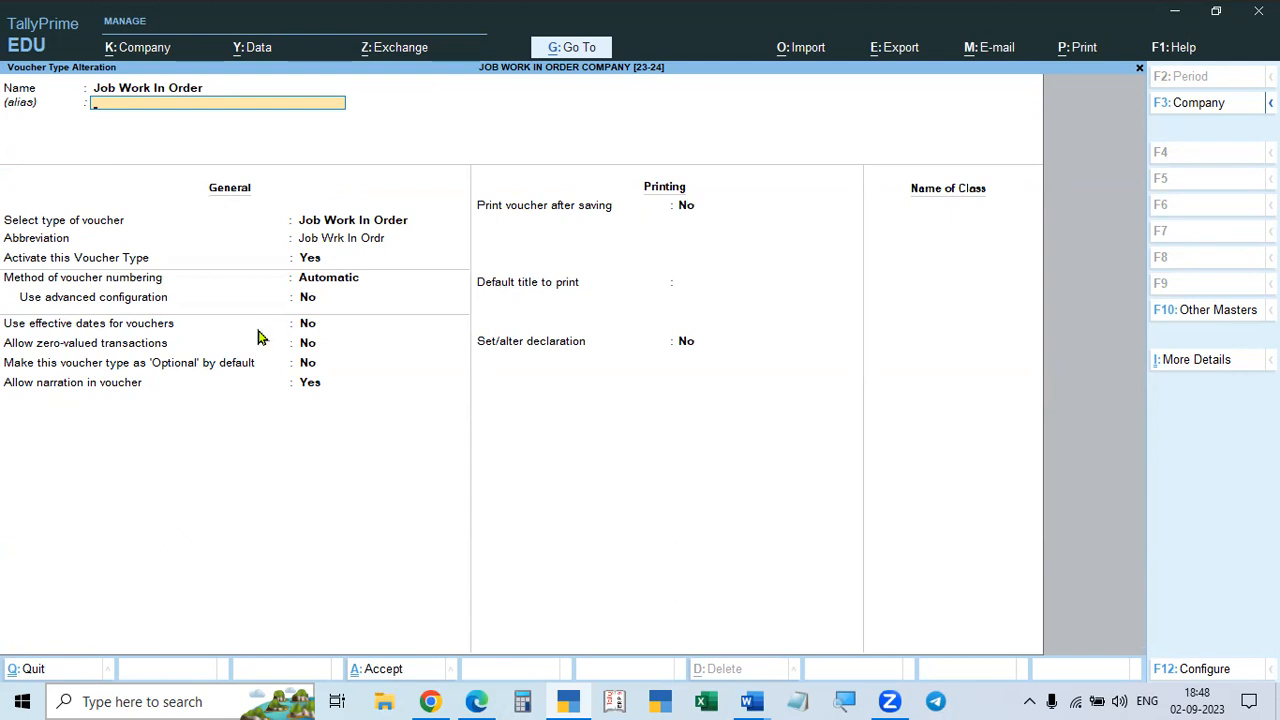
click(37, 349)
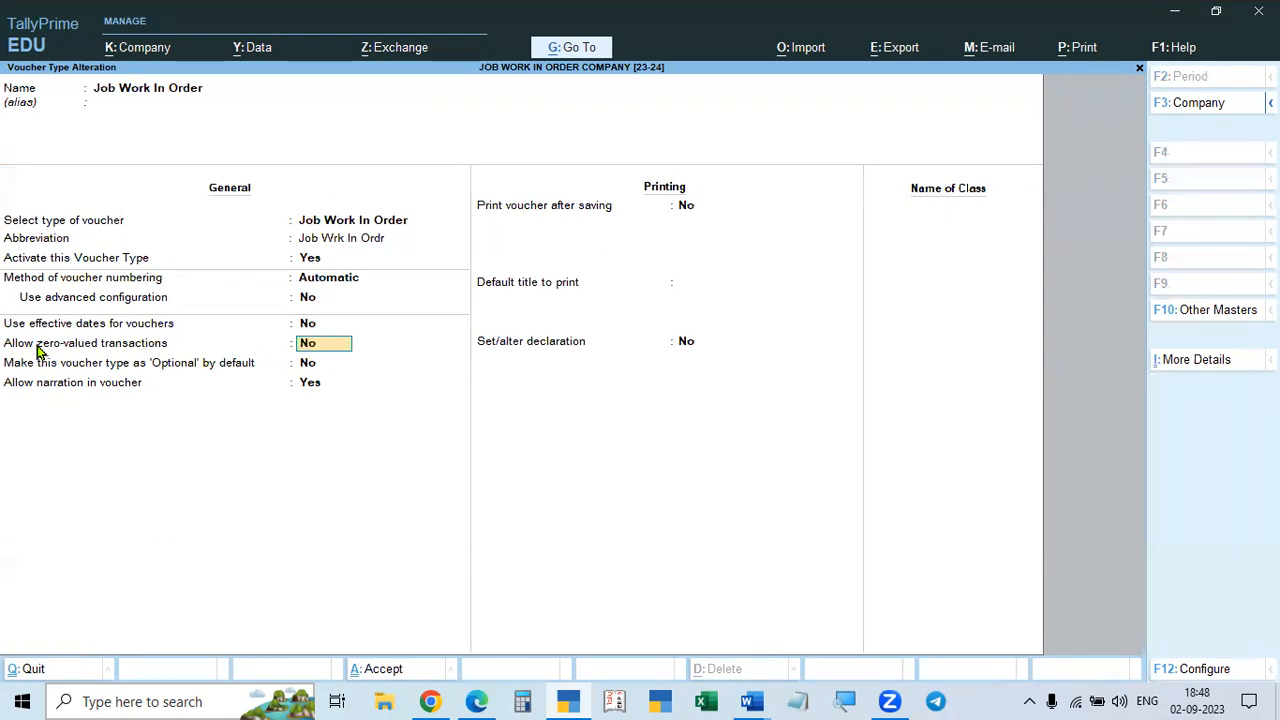
text(y)
key(Return)
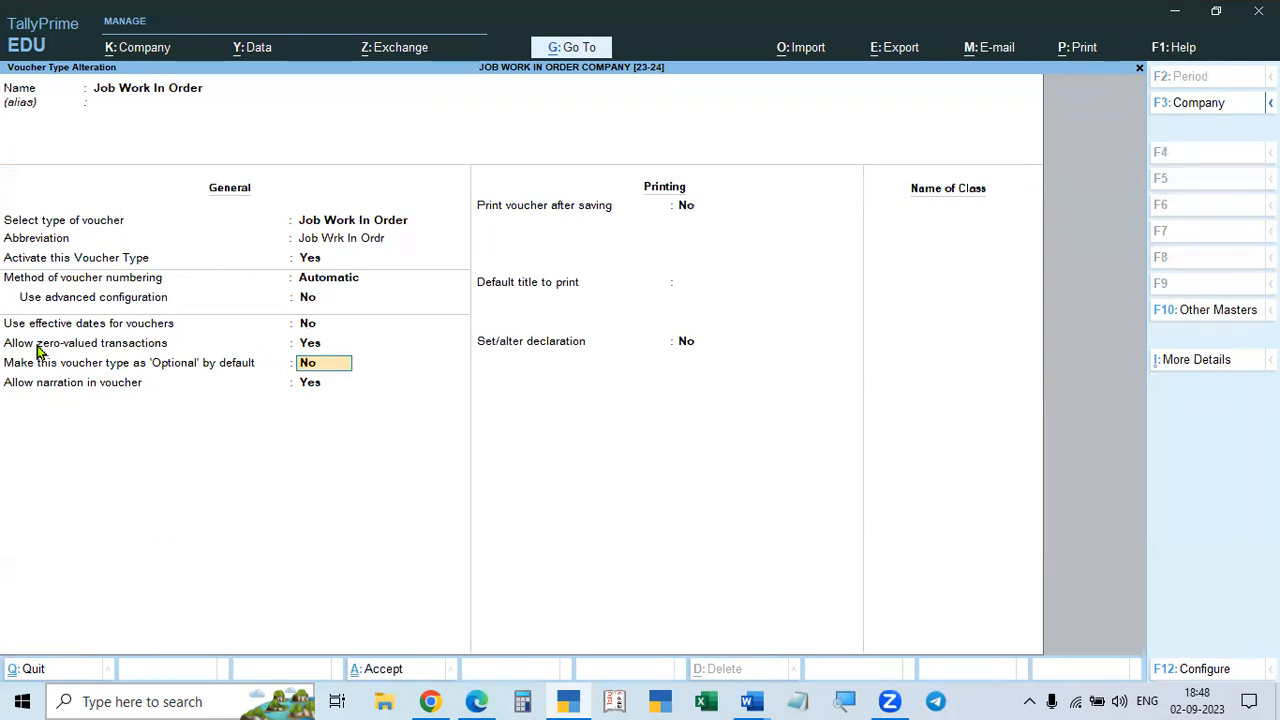
key(ctrl)
key(ctrl+a)
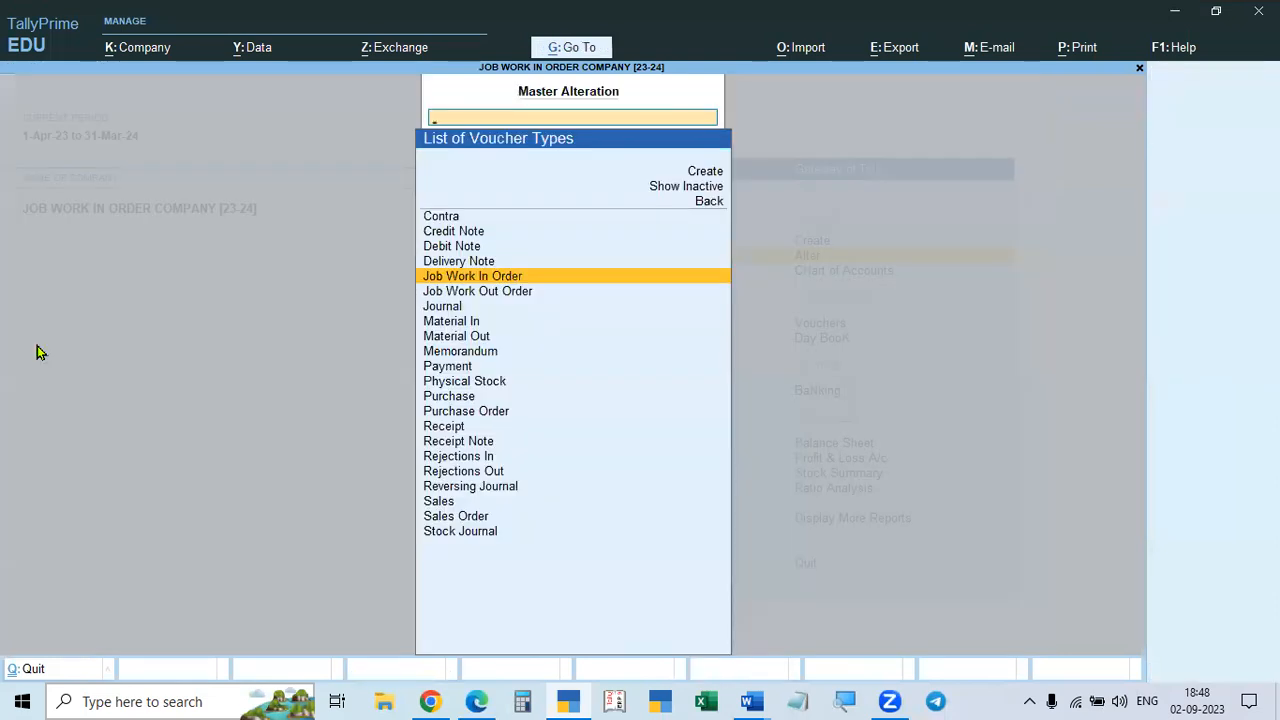
- Allow zero-valued transactions in the Material In voucher type and save it
key(Down)
key(Down)
key(Down)
key(Return)
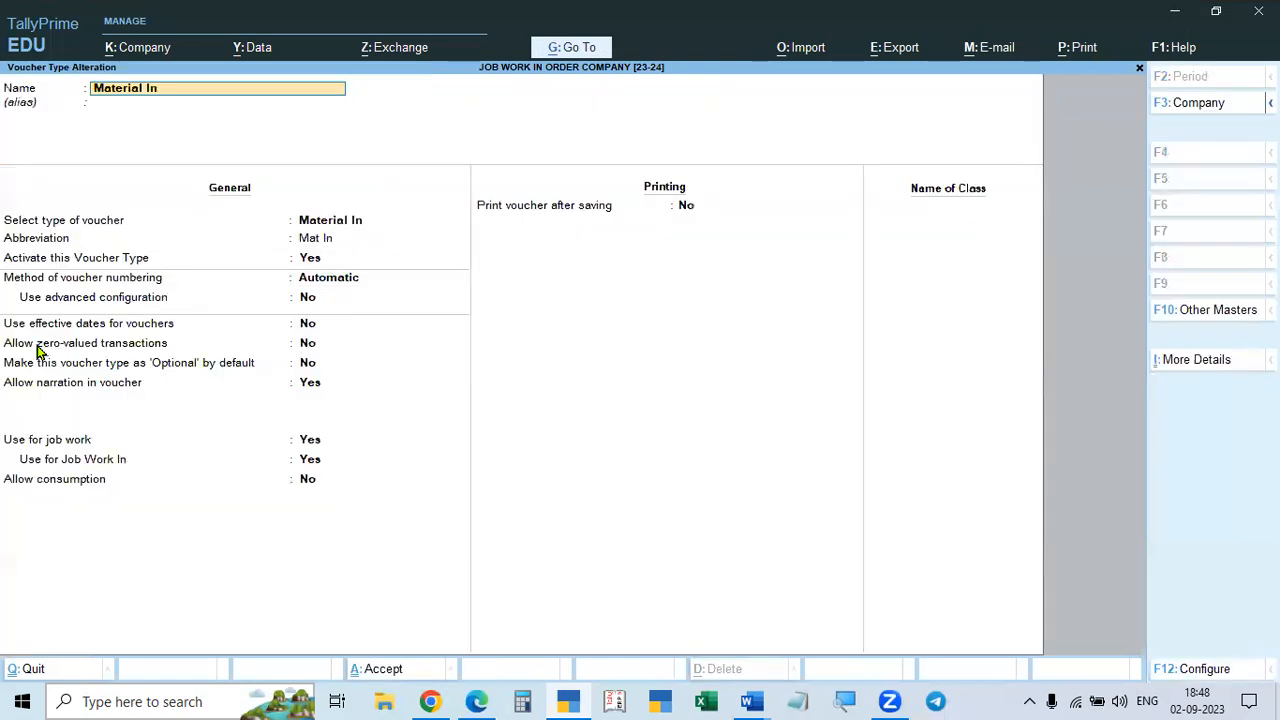
click(305, 345)
key(y)
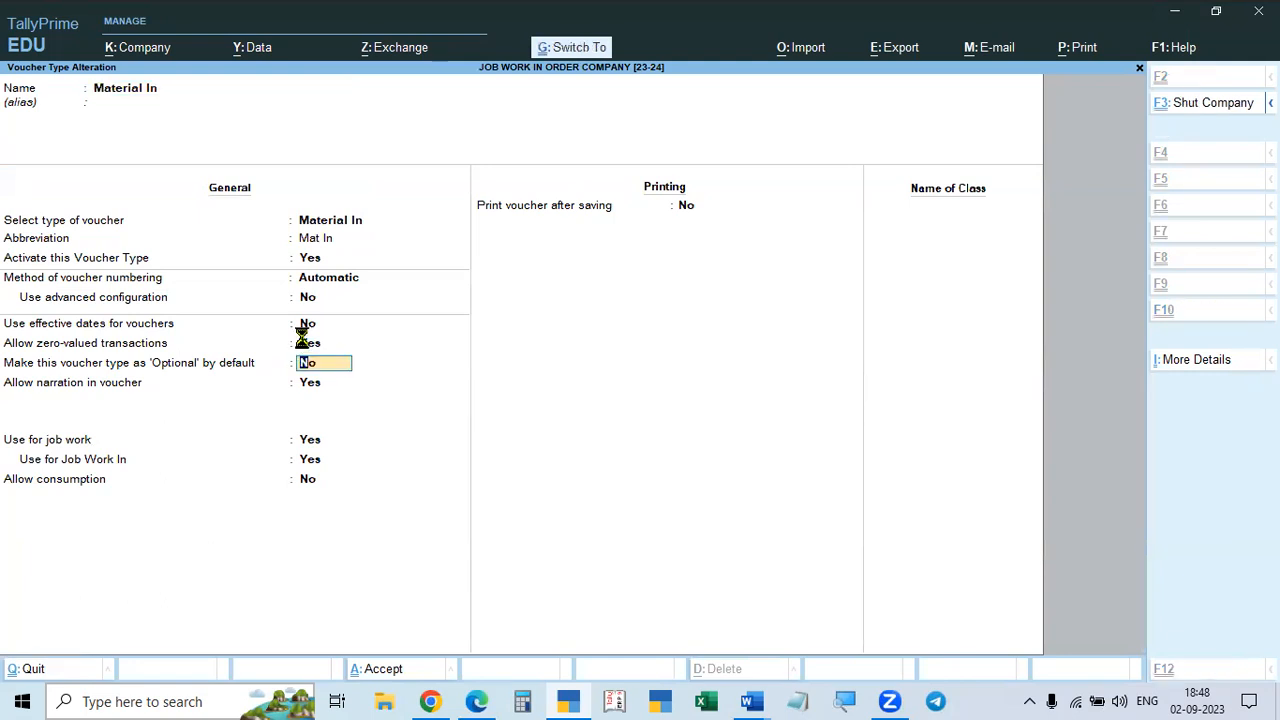
key(ctrl+a)
- Check the zero-valued transaction and job work settings of the Material Out voucher type, and return to the Gateway of Tally
key(Down)
key(Return)
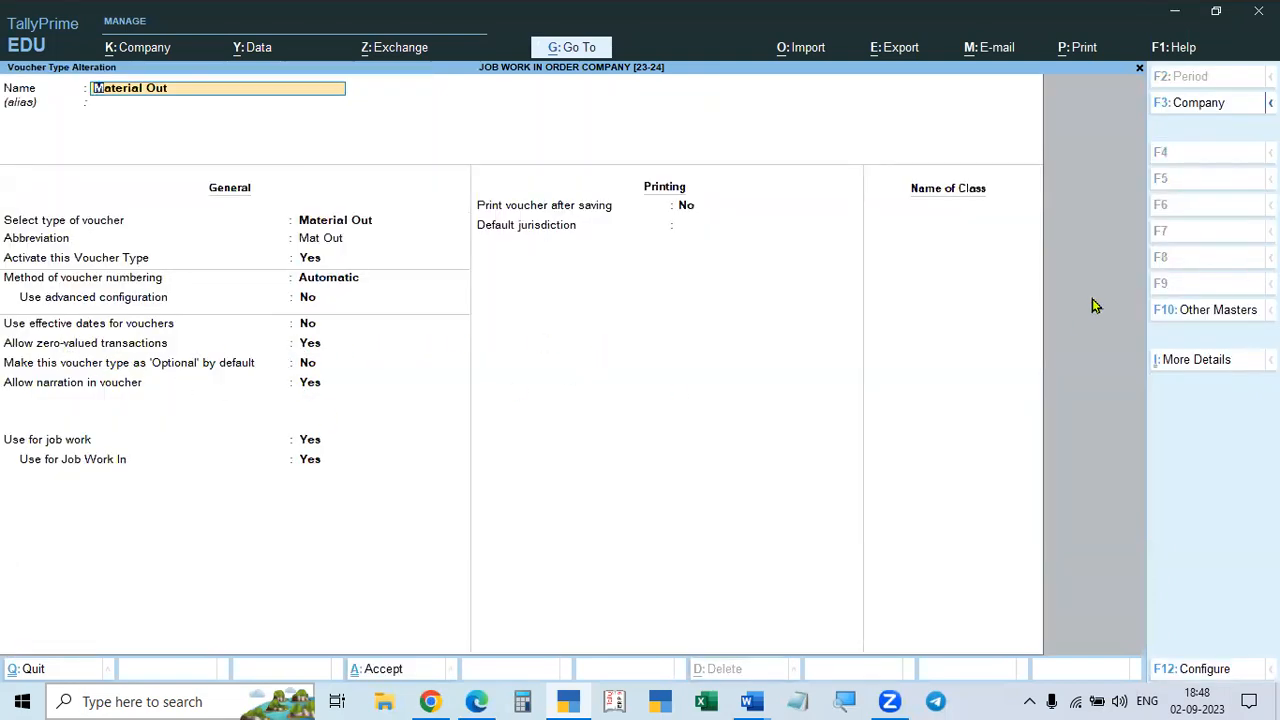
key(ctrl)
key(ctrl+q)
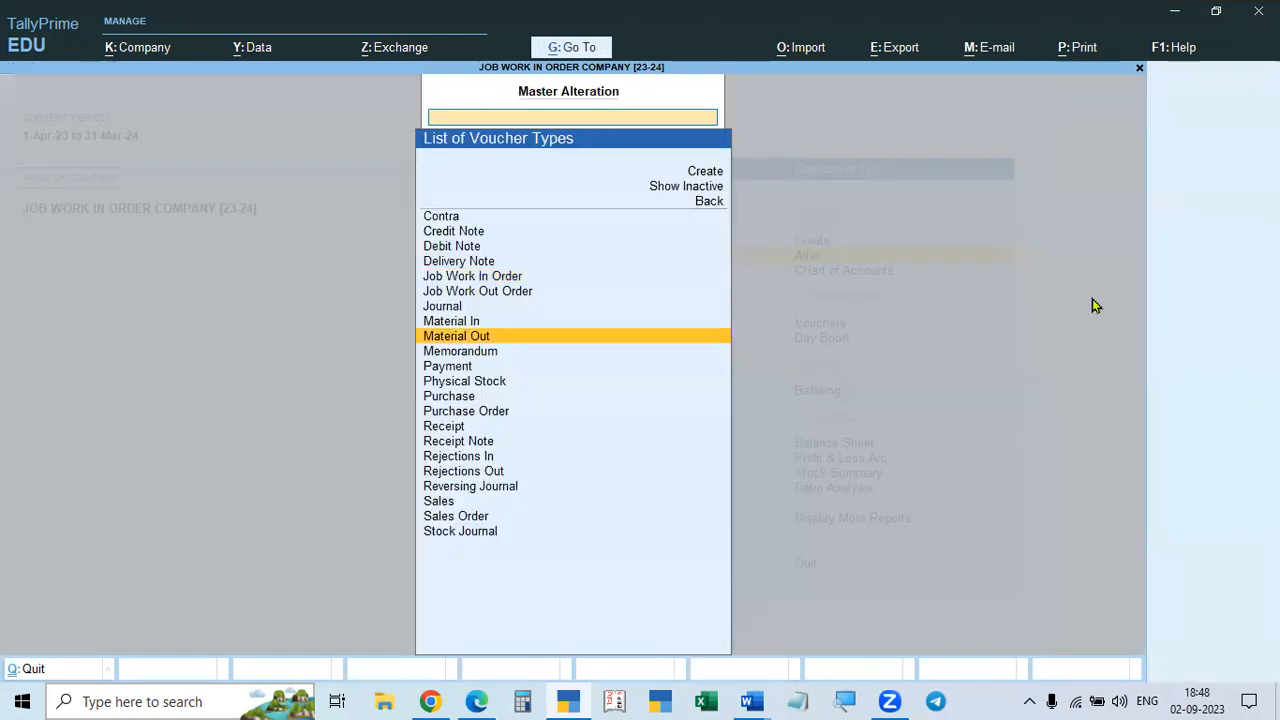
key(Escape)
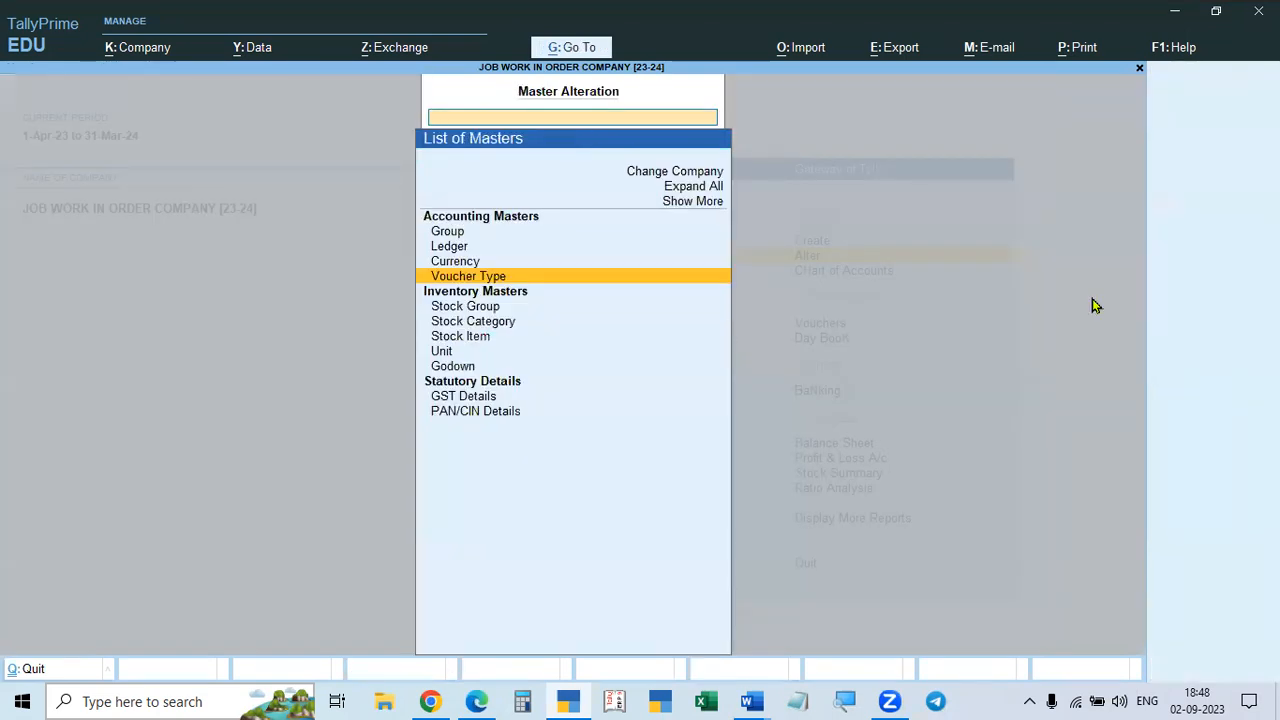
key(Escape)
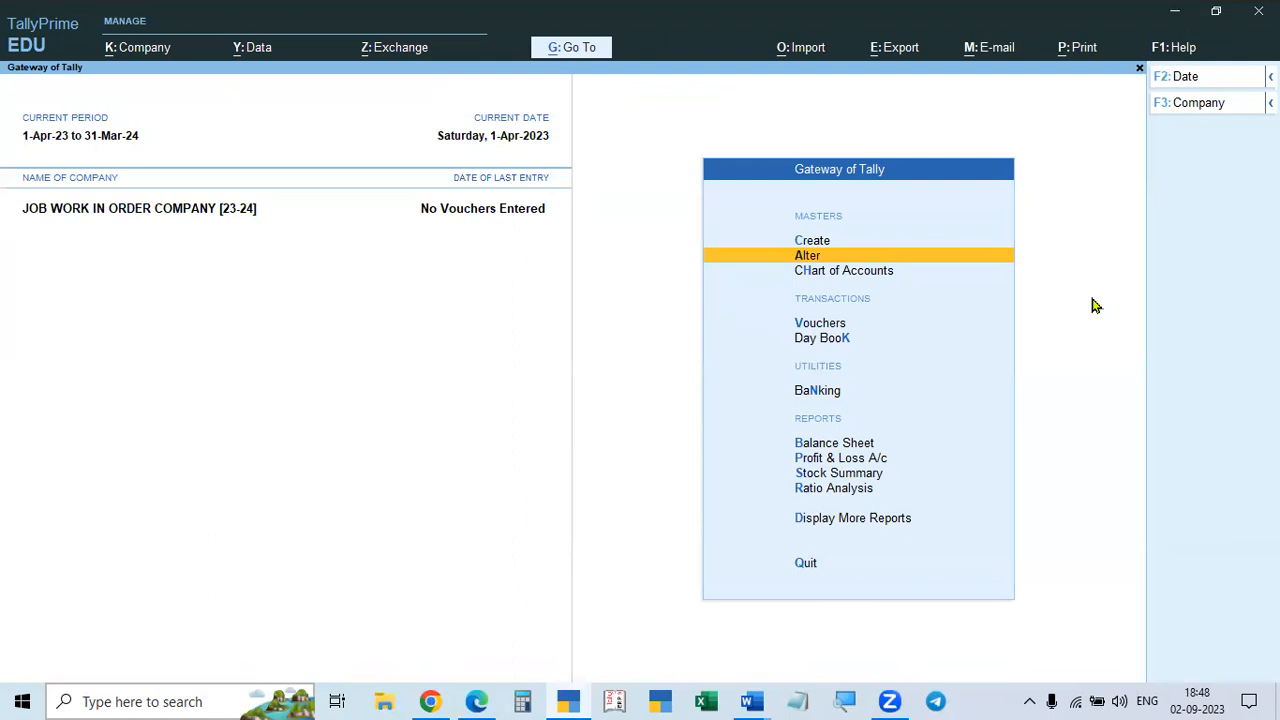
- Open voucher entry and consult Problem 1 and the Job Work In Order procedure in the two Word documents
key(Down)
key(Down)
key(Down)
key(Return)
key(alt+Tab)
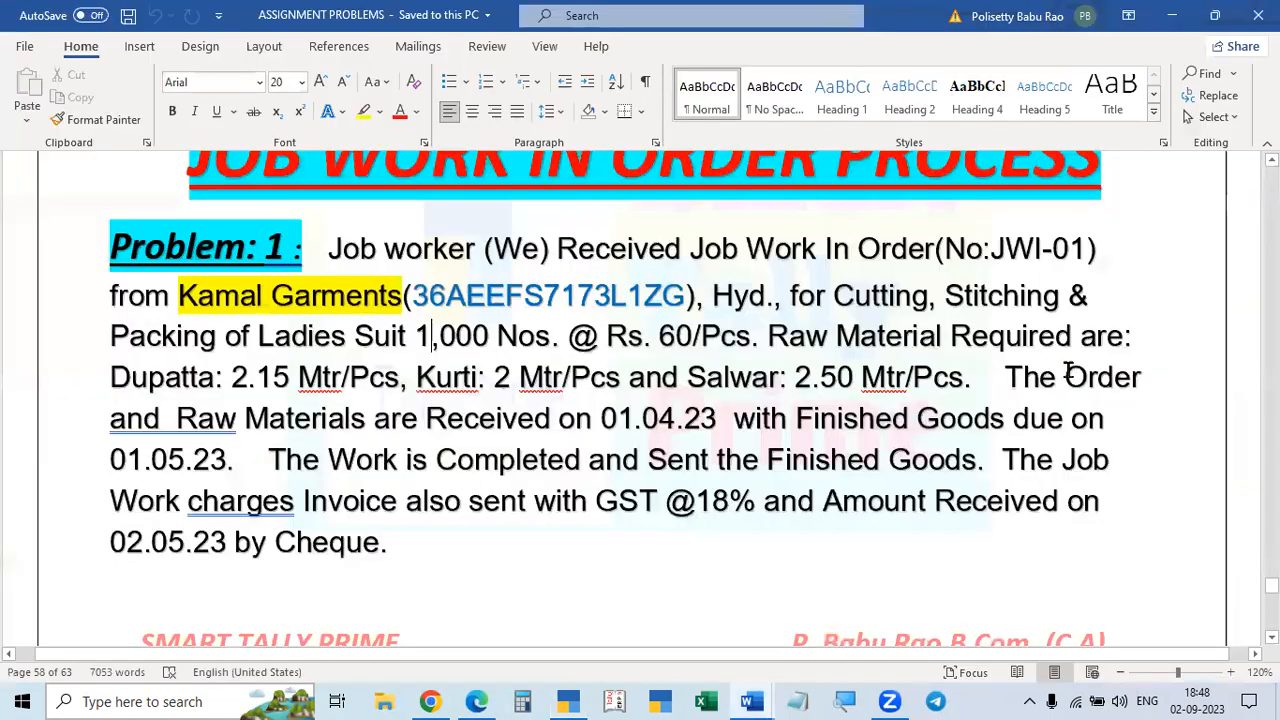
key(alt+Tab)
key(alt+Tab)
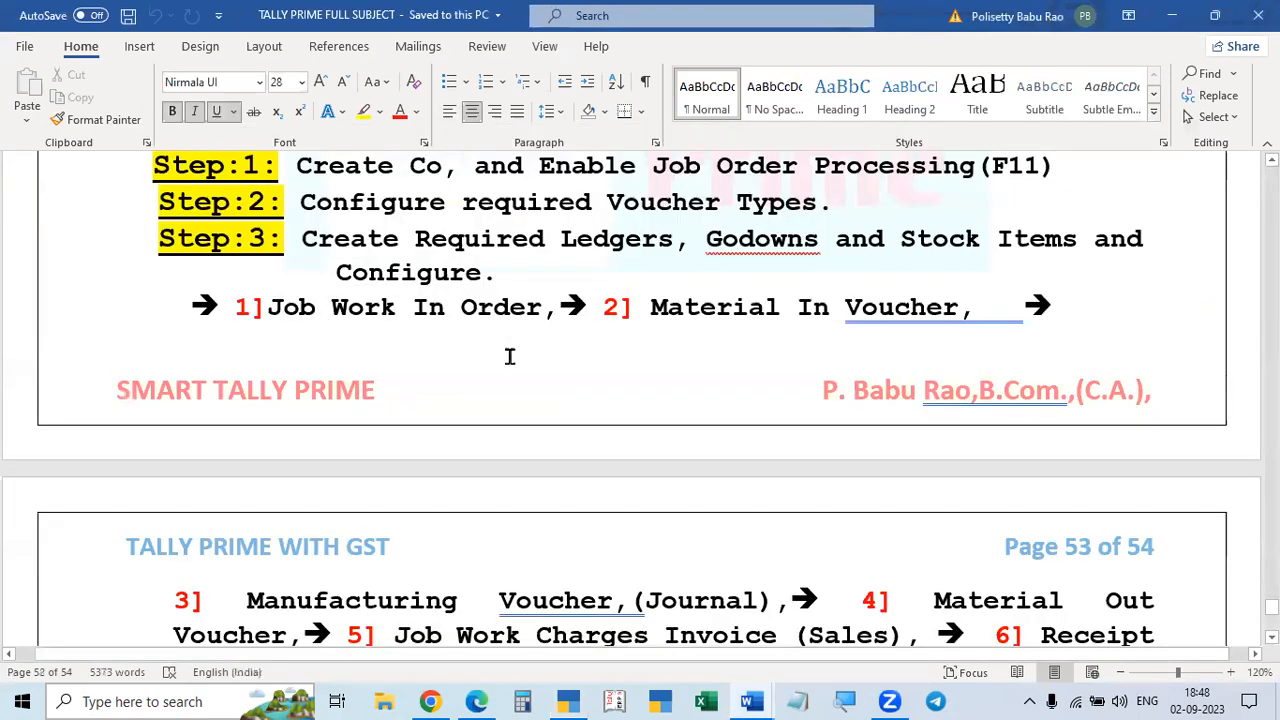
key(alt+Tab)
key(alt+Tab)
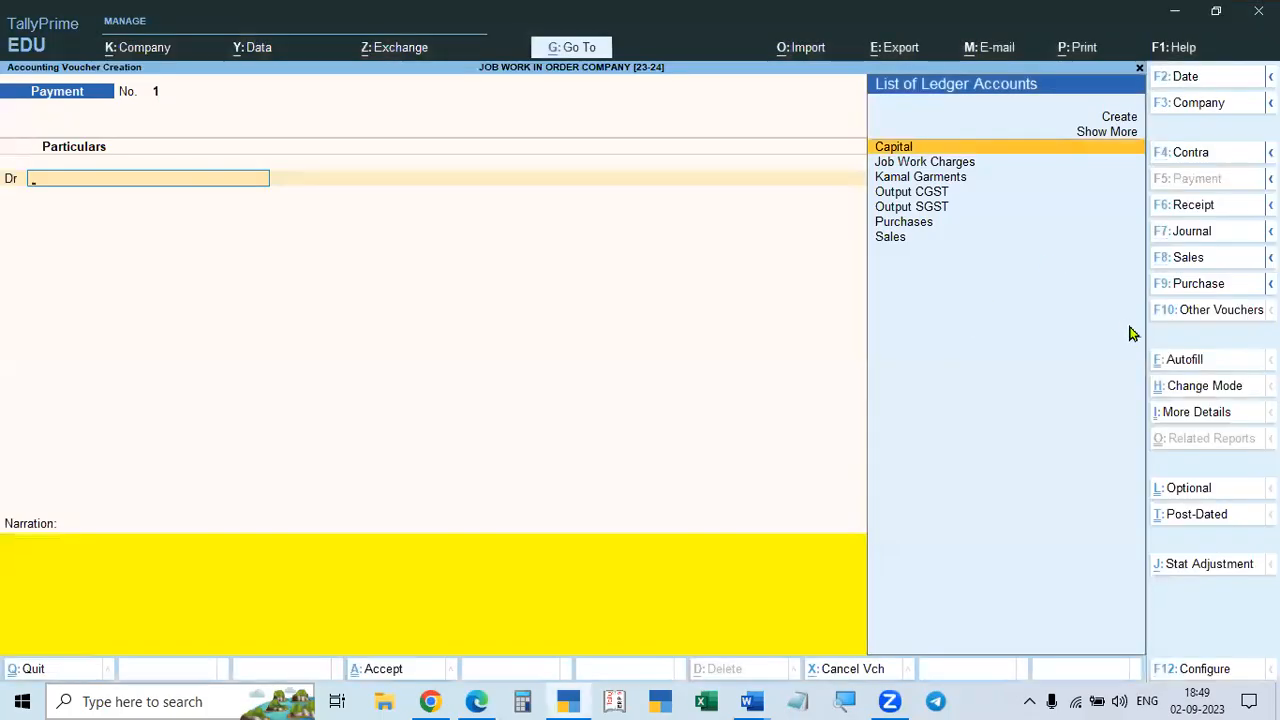
click(1207, 312)
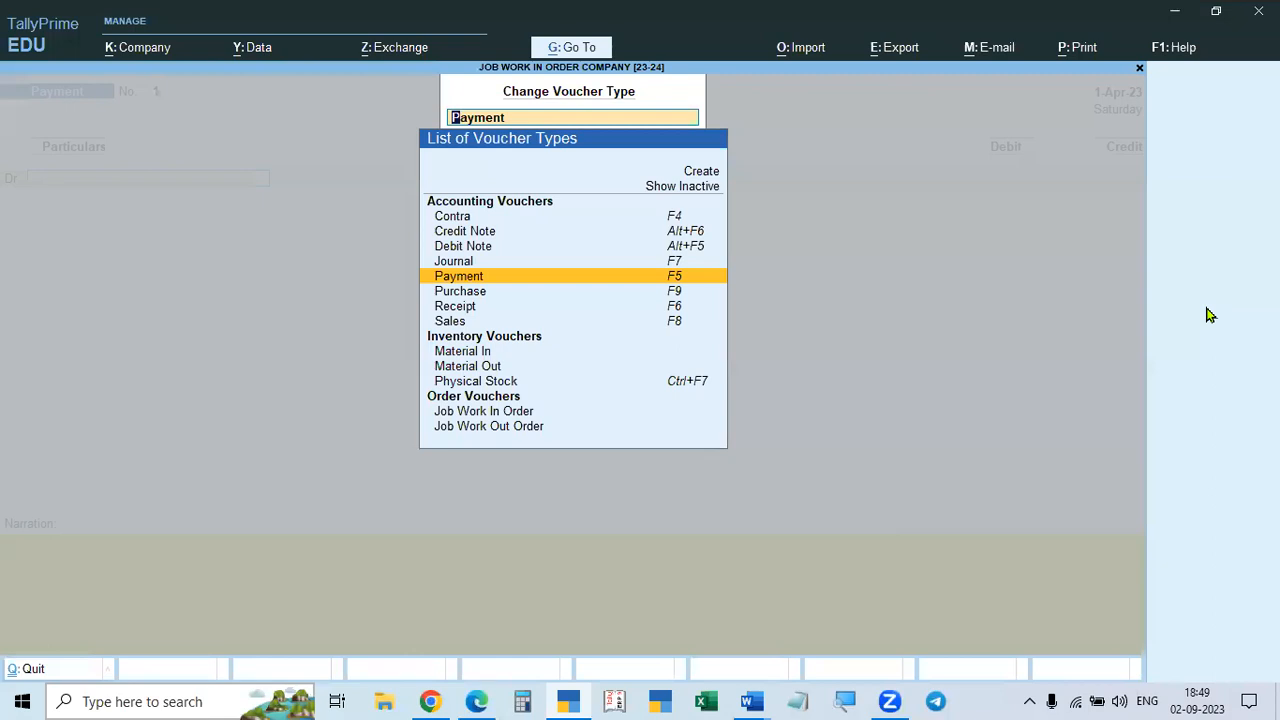
click(490, 414)
key(F2)
text(1-4)
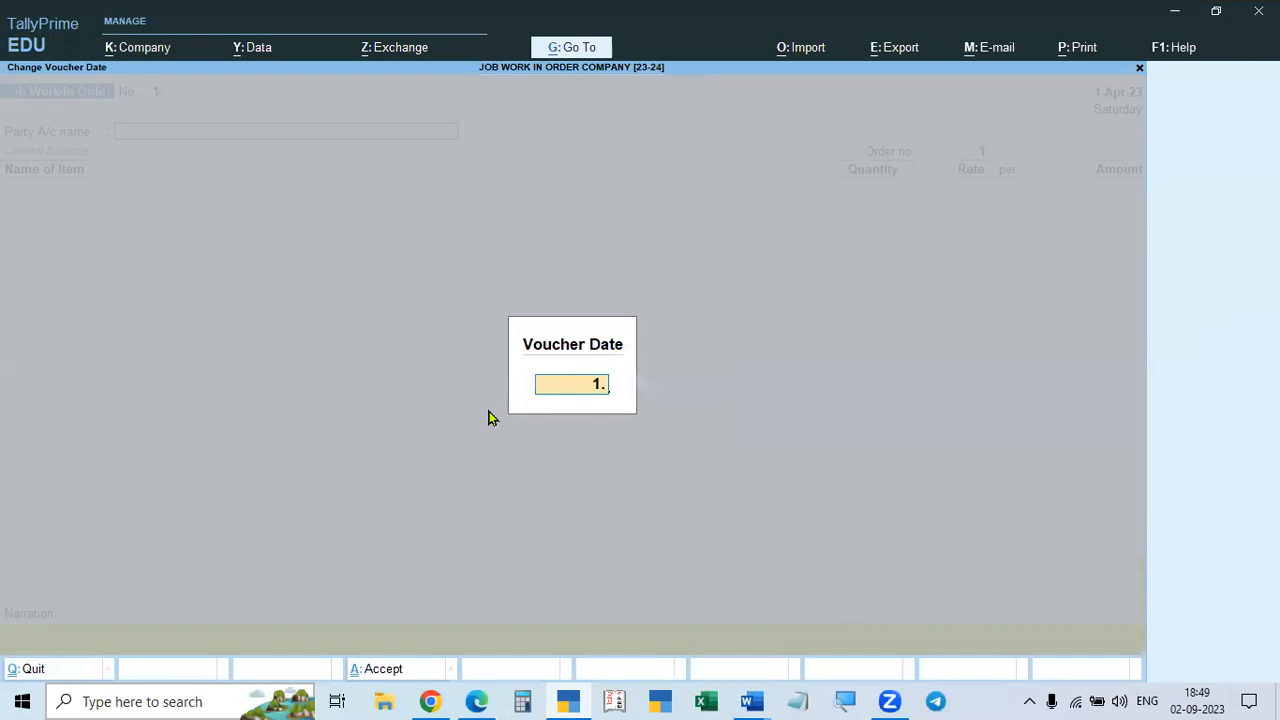
key(Return)
key(Escape)
key(Escape)
key(n)
- Open the Day Book of the job work company
key(Down)
key(Down)
key(Down)
key(Down)
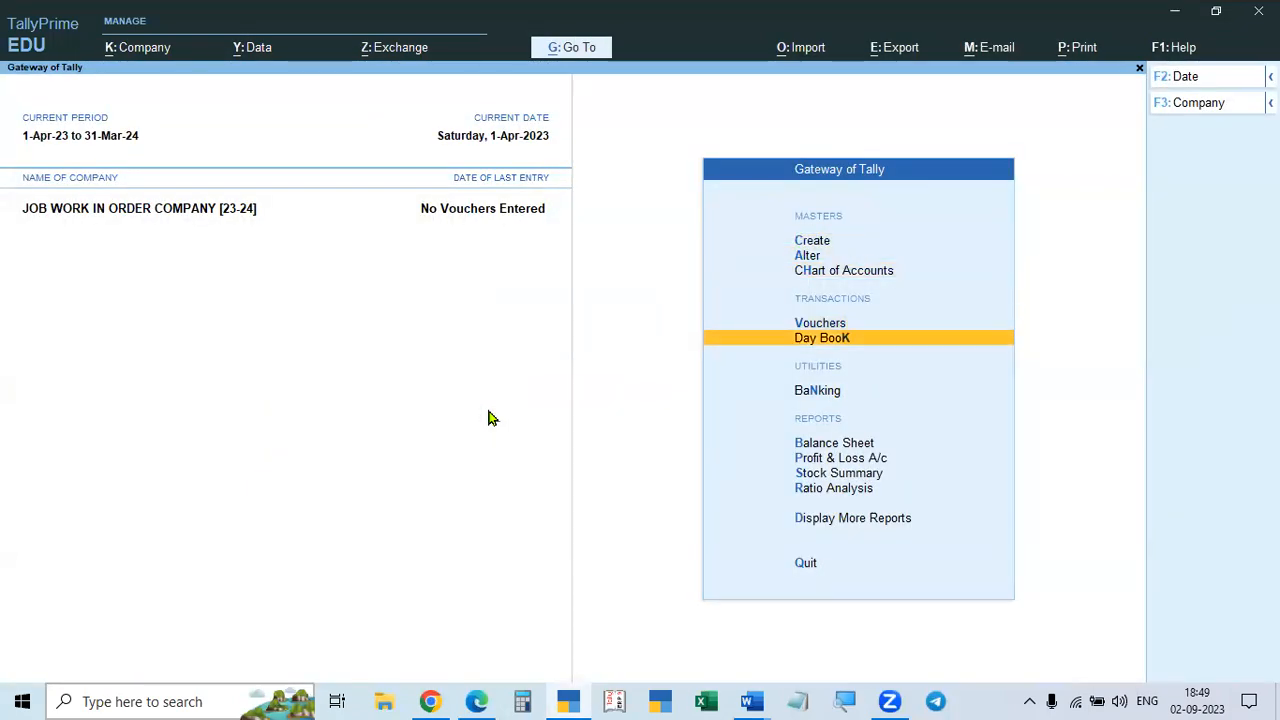
key(Return)
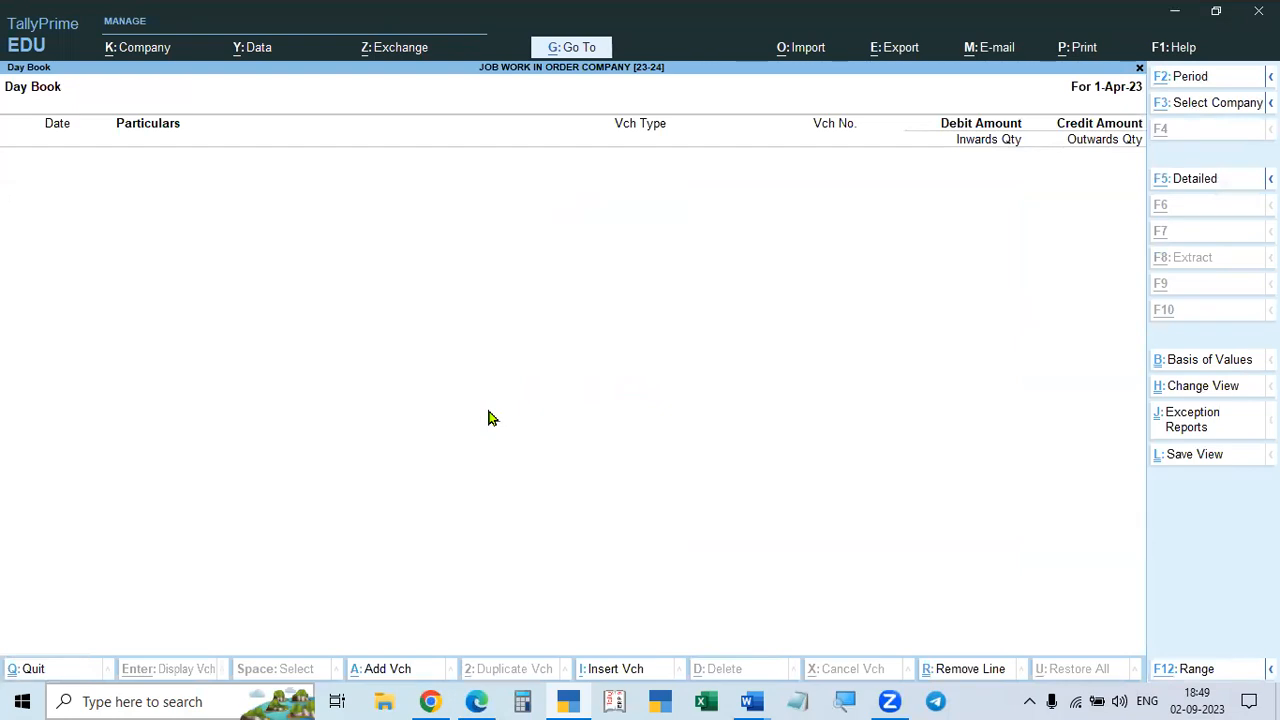
- Try to change the Day Book period and return to the Gateway of Tally
key(alt+F2)
key(space)
key(Return)
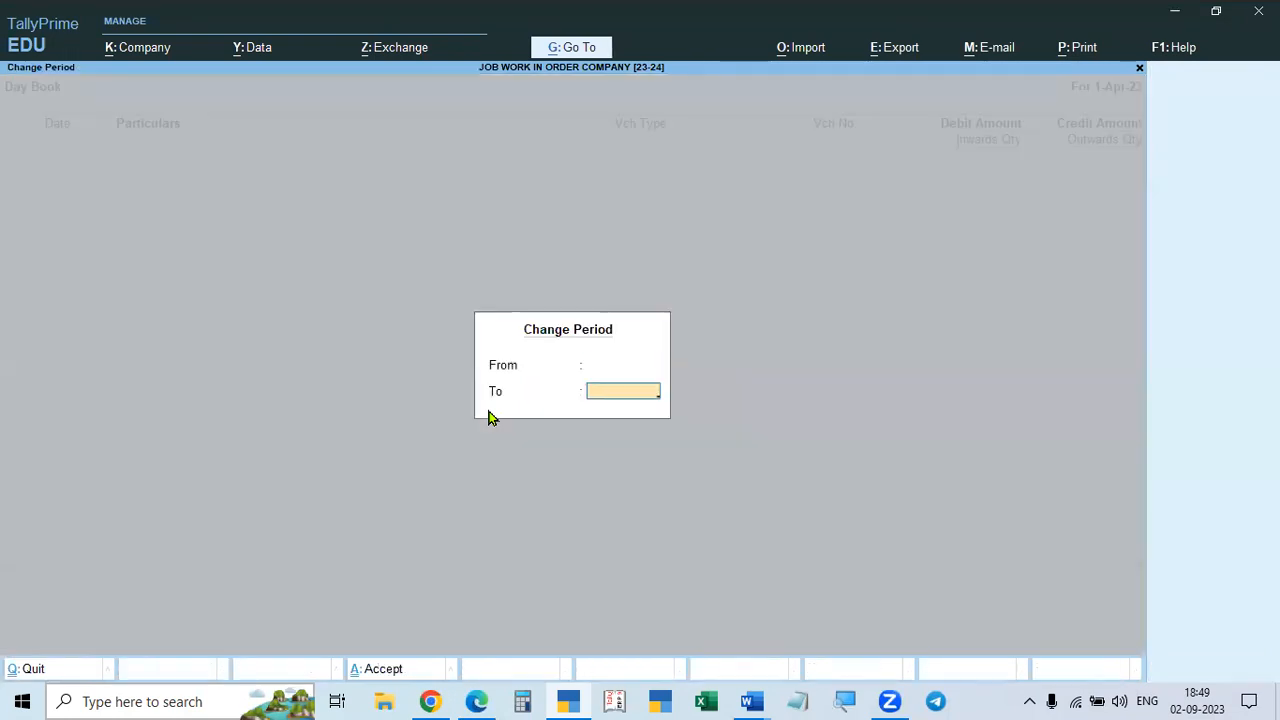
key(Return)
key(Escape)
key(Escape)
key(Escape)
key(n)
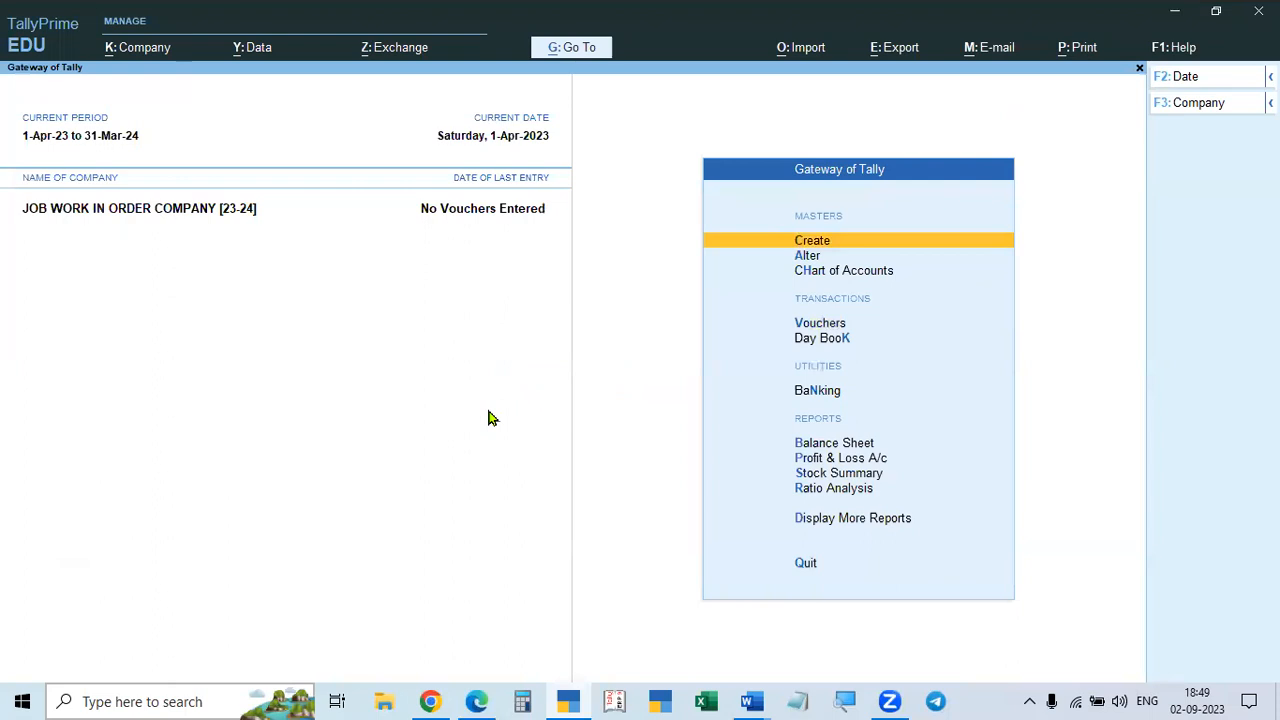
- Start a Job Work In Order voucher dated 1-Apr-23
key(v)
key(F2)
text(1-4)
key(Return)
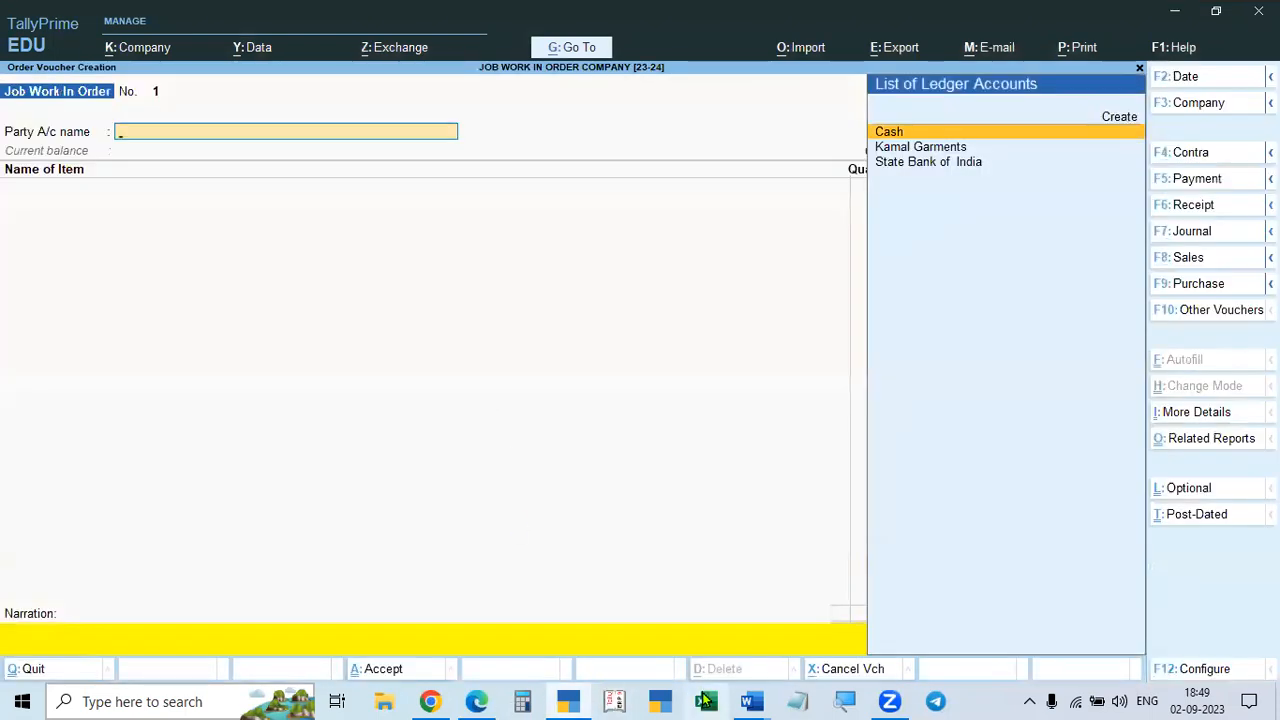
- Consult Problem 1 in the Word document and choose Kamal Garments as the voucher's party account
click(752, 701)
click(714, 645)
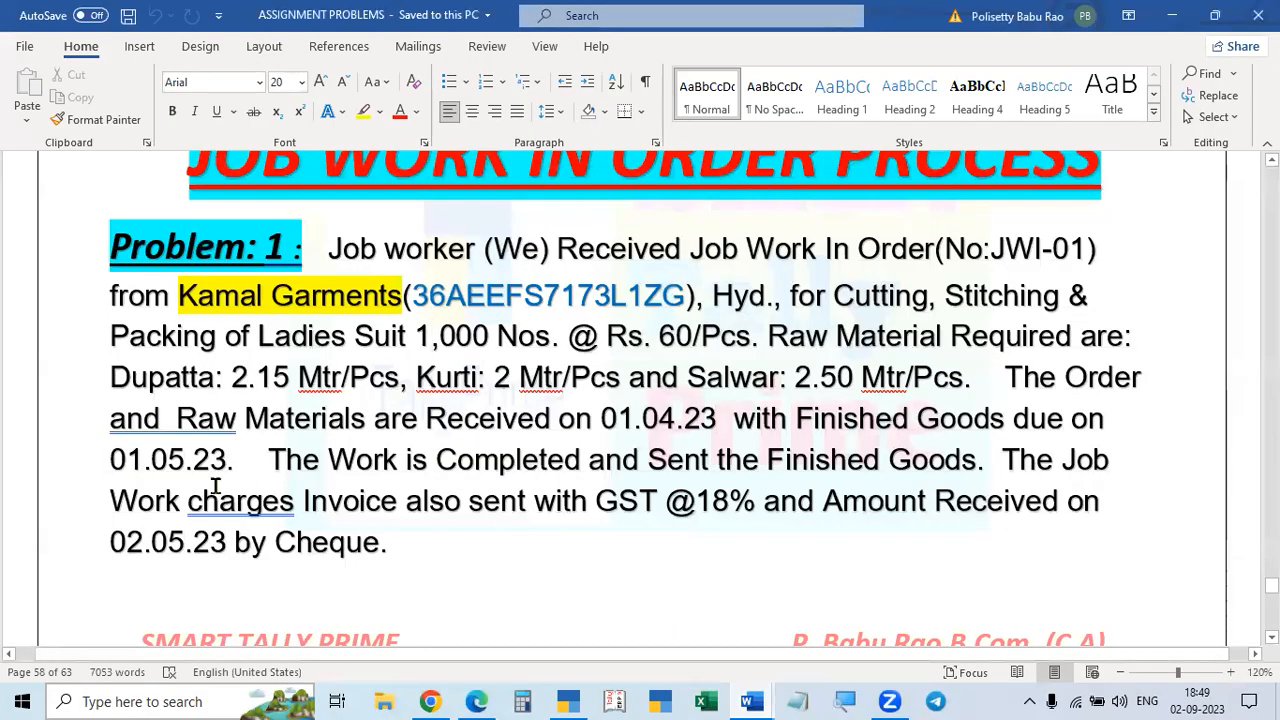
key(alt+Tab)
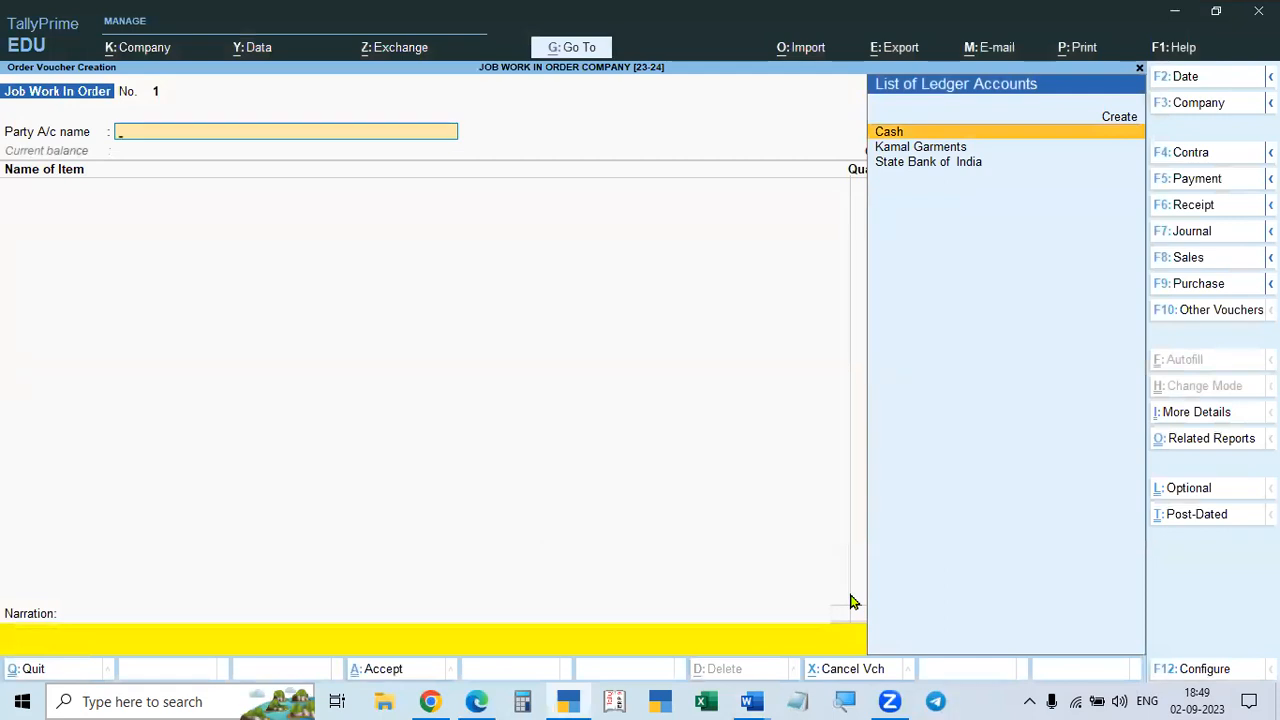
key(Down)
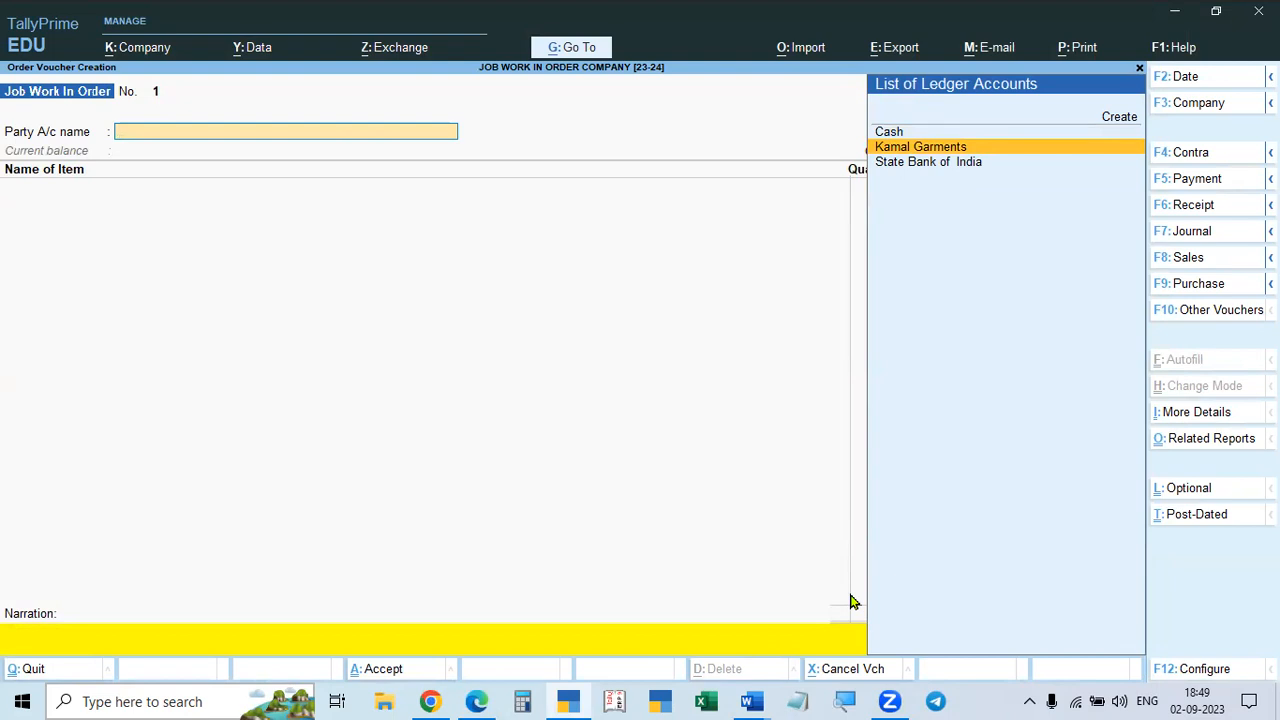
key(Return)
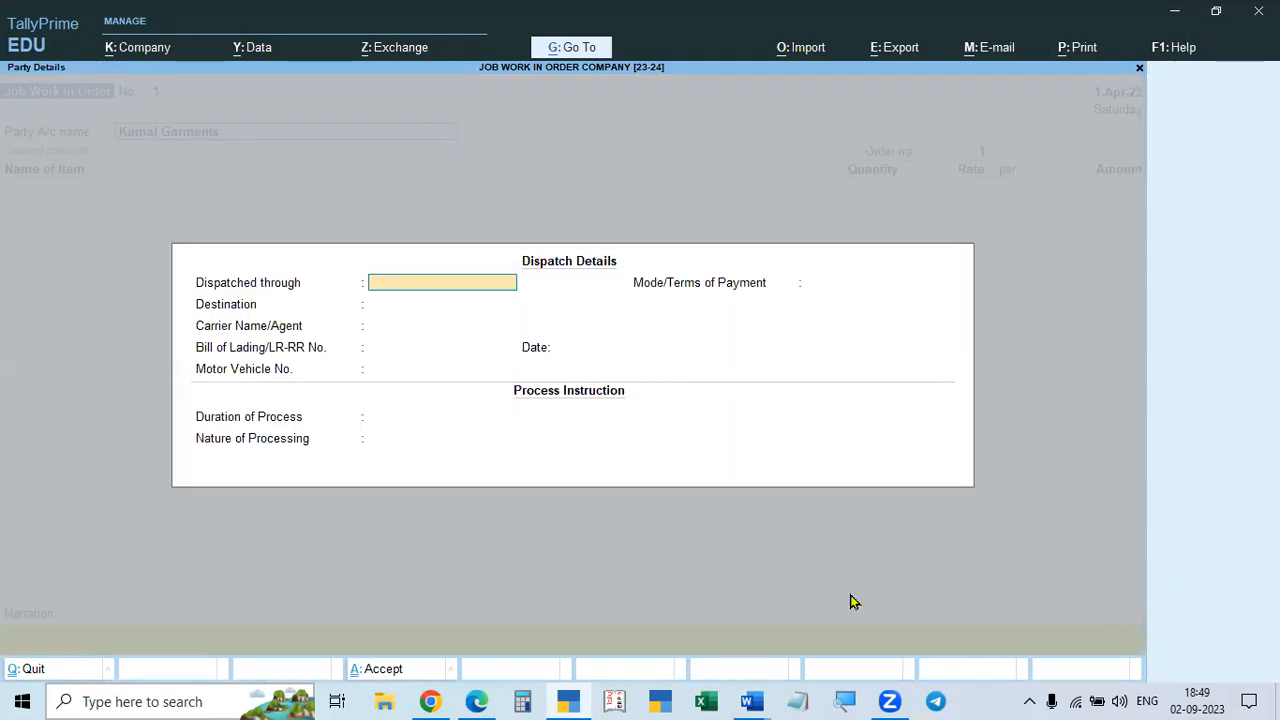
- Enter Auto as the dispatch means and NEFT as the payment mode in the dispatch details
text(Auto)
key(Return)
key(Return)
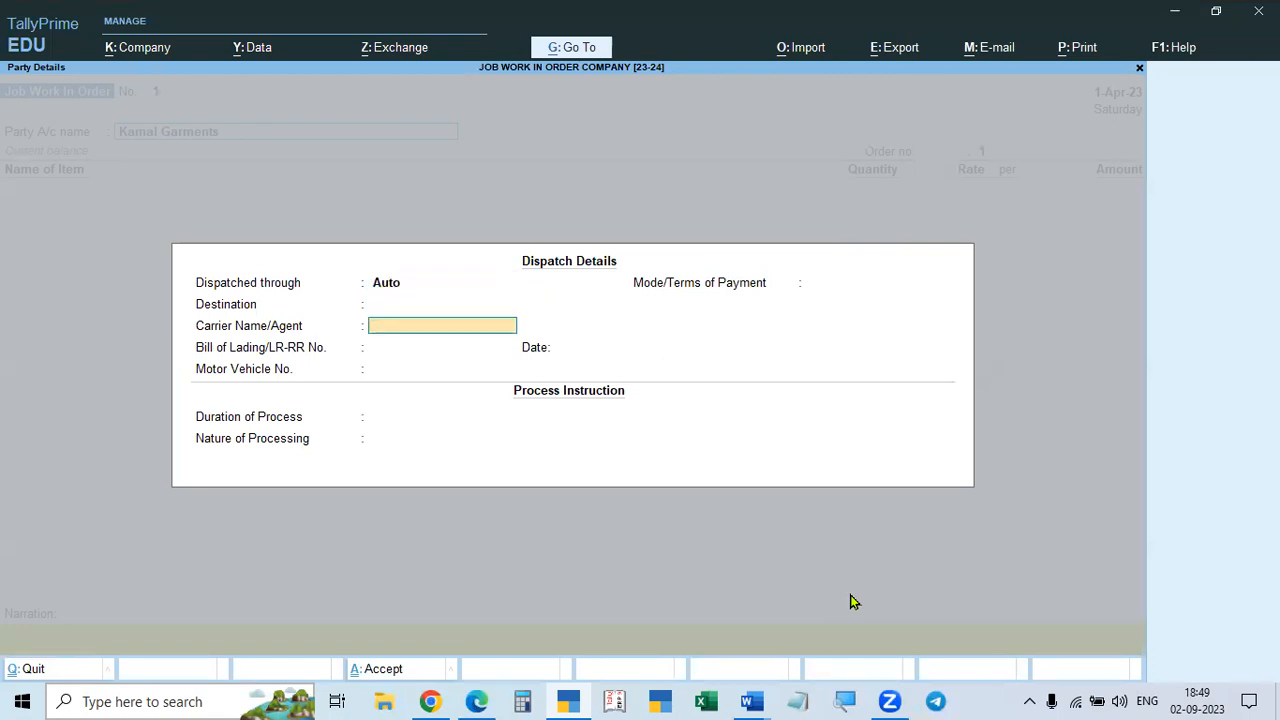
key(Return)
key(Return)
key(Return)
key(Return)
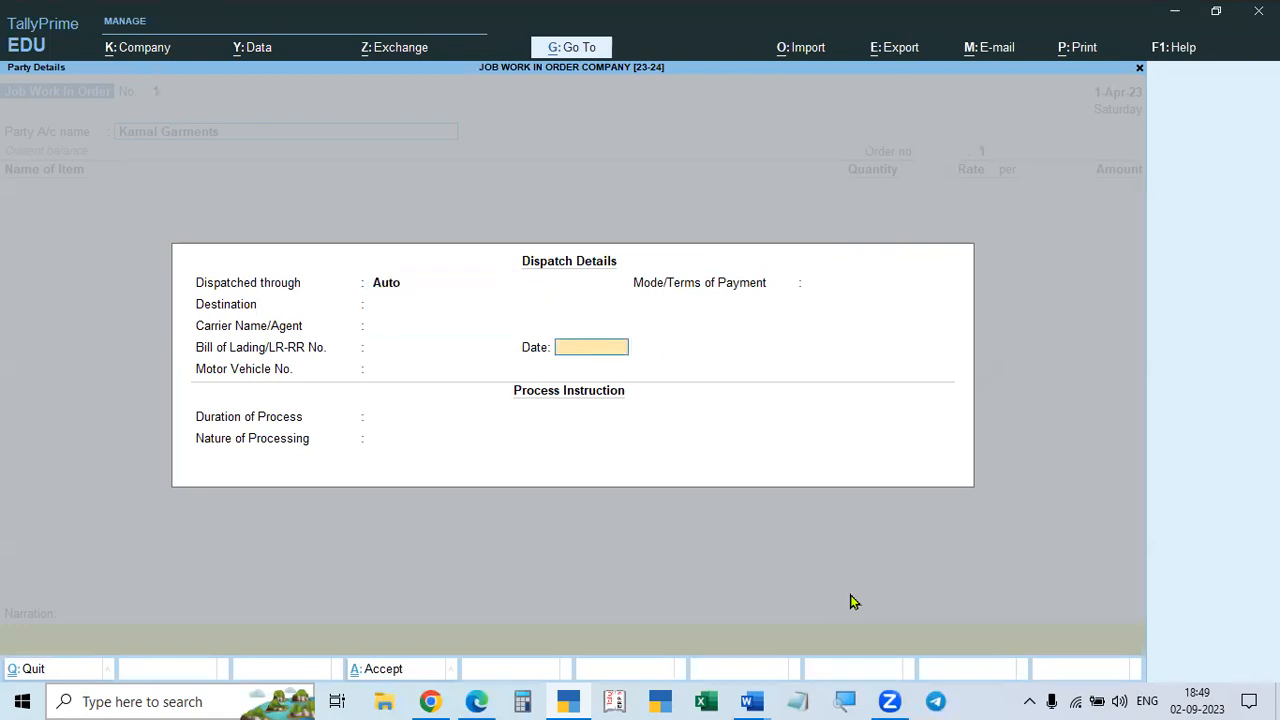
text(NEFT)
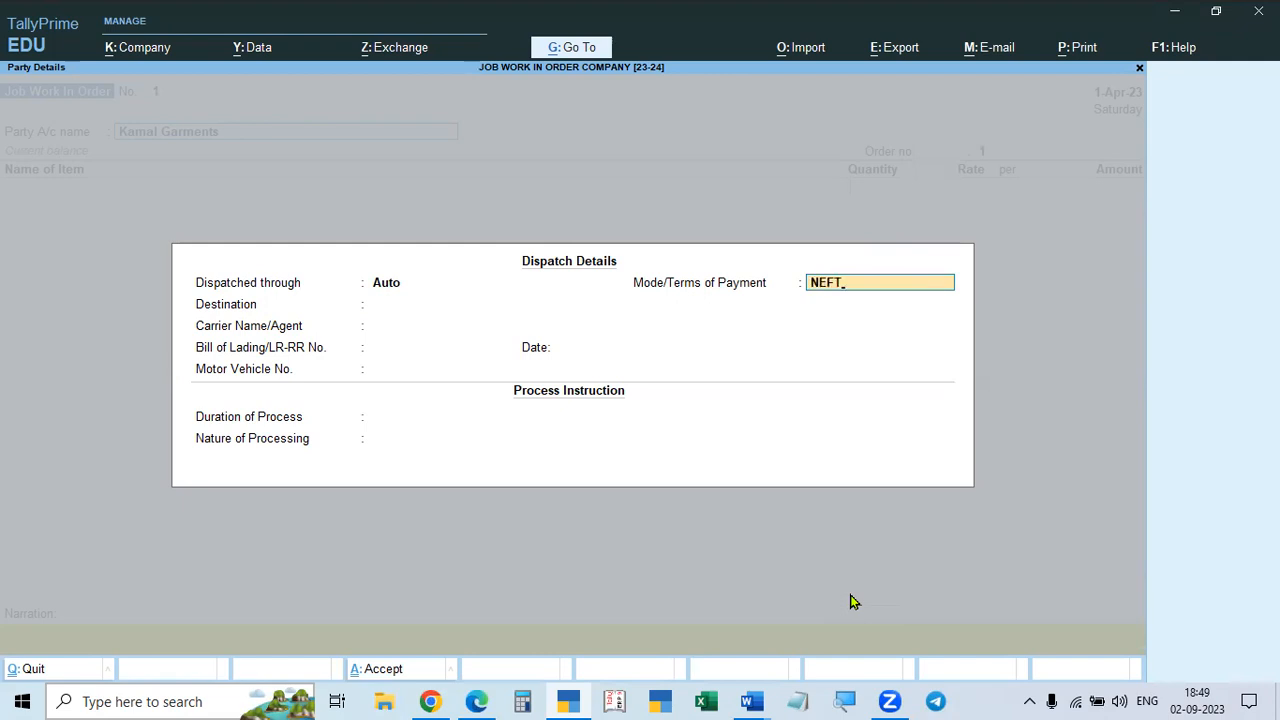
key(Return)
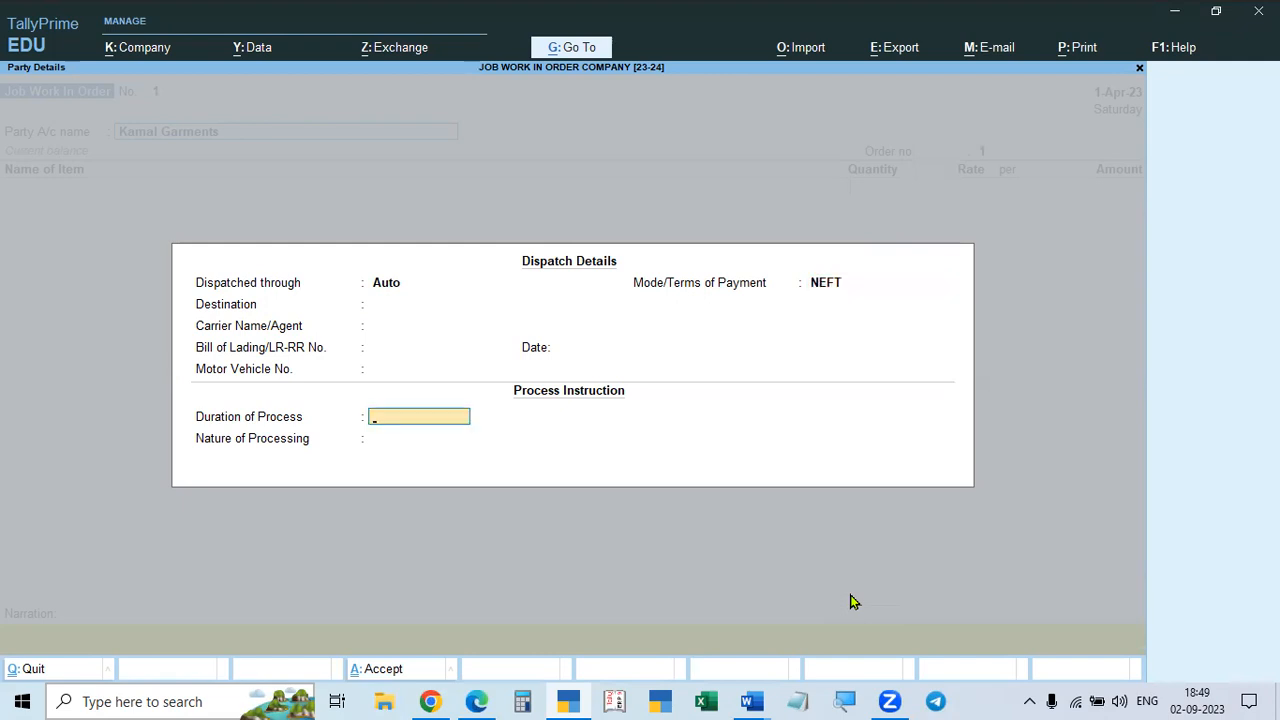
- Enter a process duration of 30 Days and "Cutting, Stitching with Packinh" as the nature of processing, and return to the party account
text(30 Days)
key(Return)
text(Cutting, S)
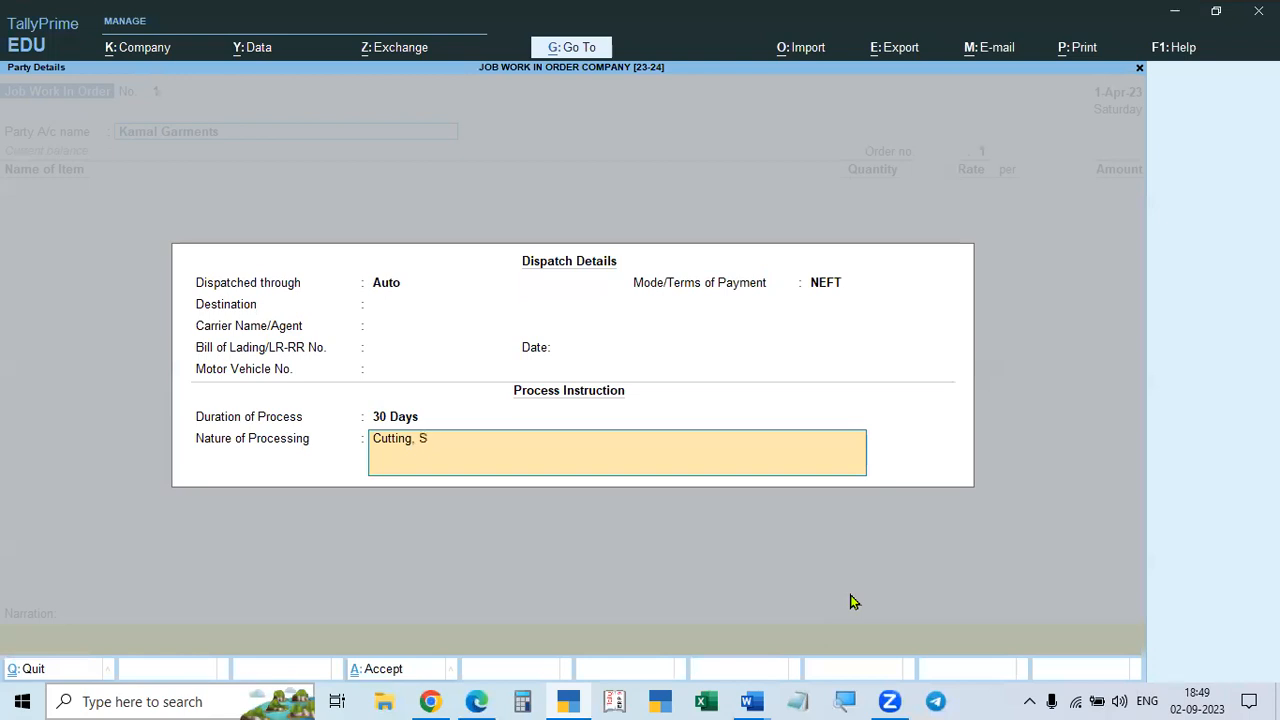
text(titching with Packinh)
key(Escape)
key(Escape)
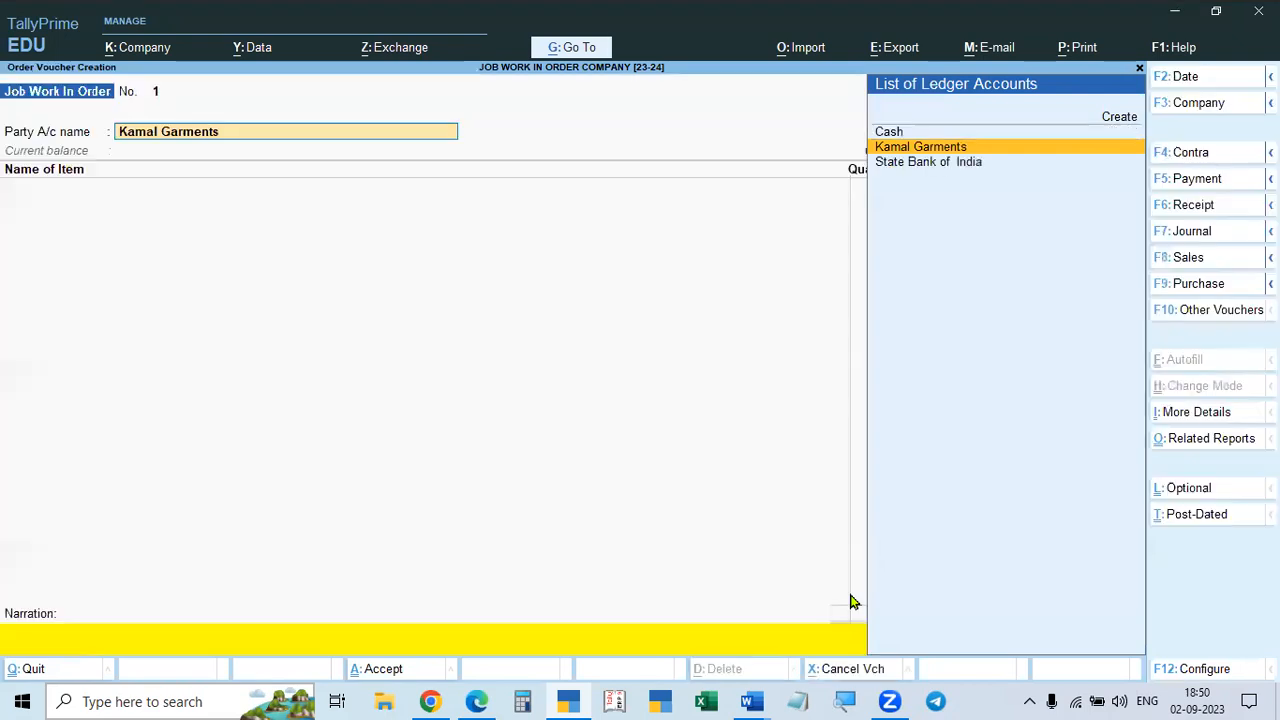
- Go through Kamal Garments' dispatch details and process instruction again and accept the party details
key(Return)
key(Return)
key(Return)
key(Return)
key(Return)
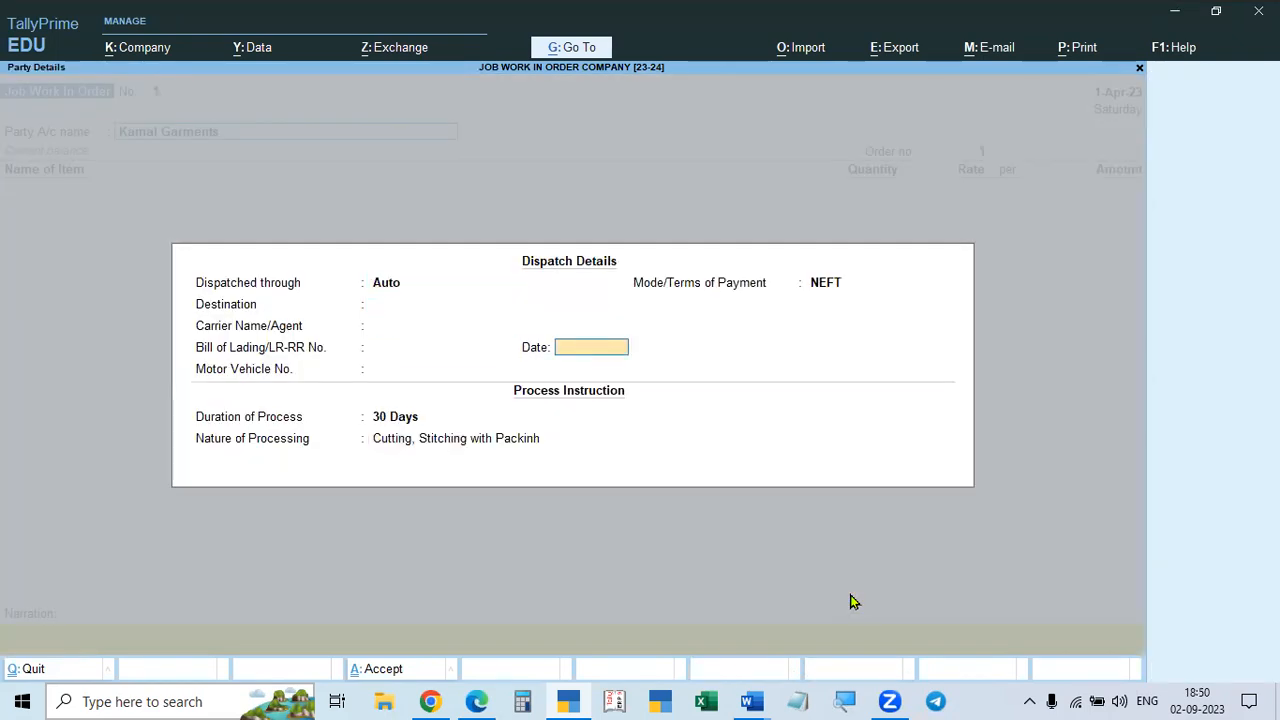
key(Return)
key(Return)
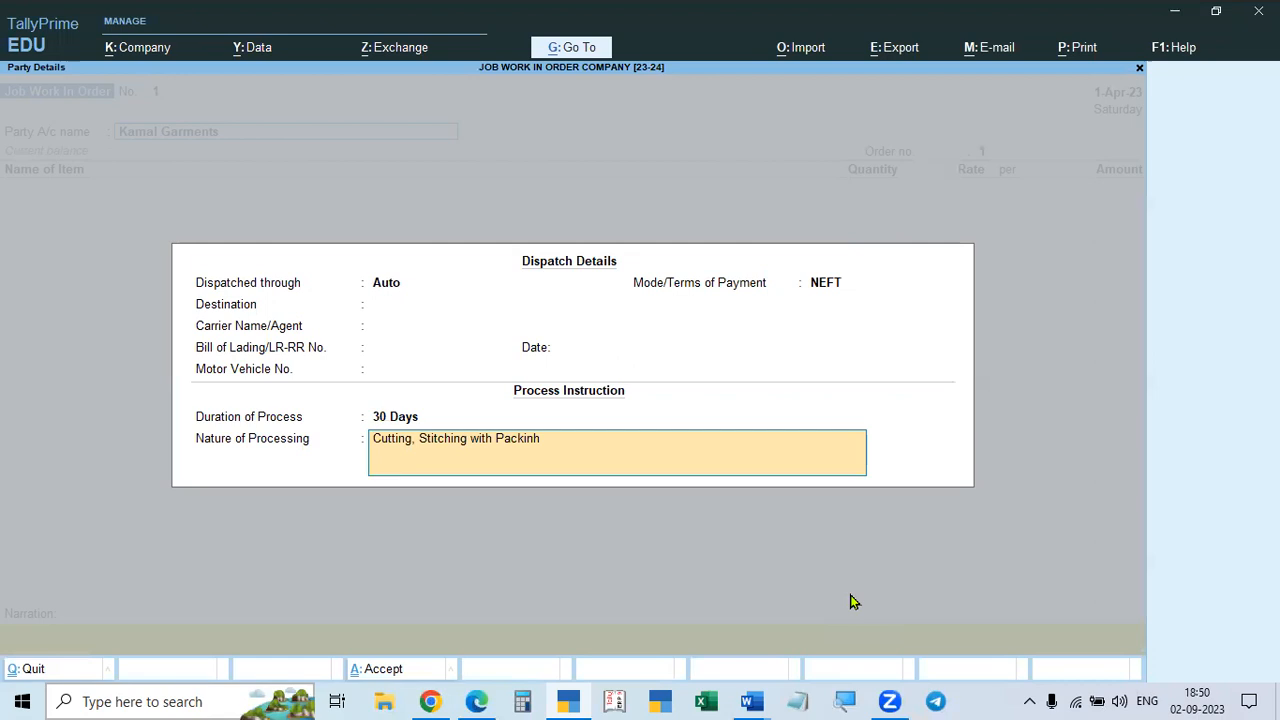
key(Return)
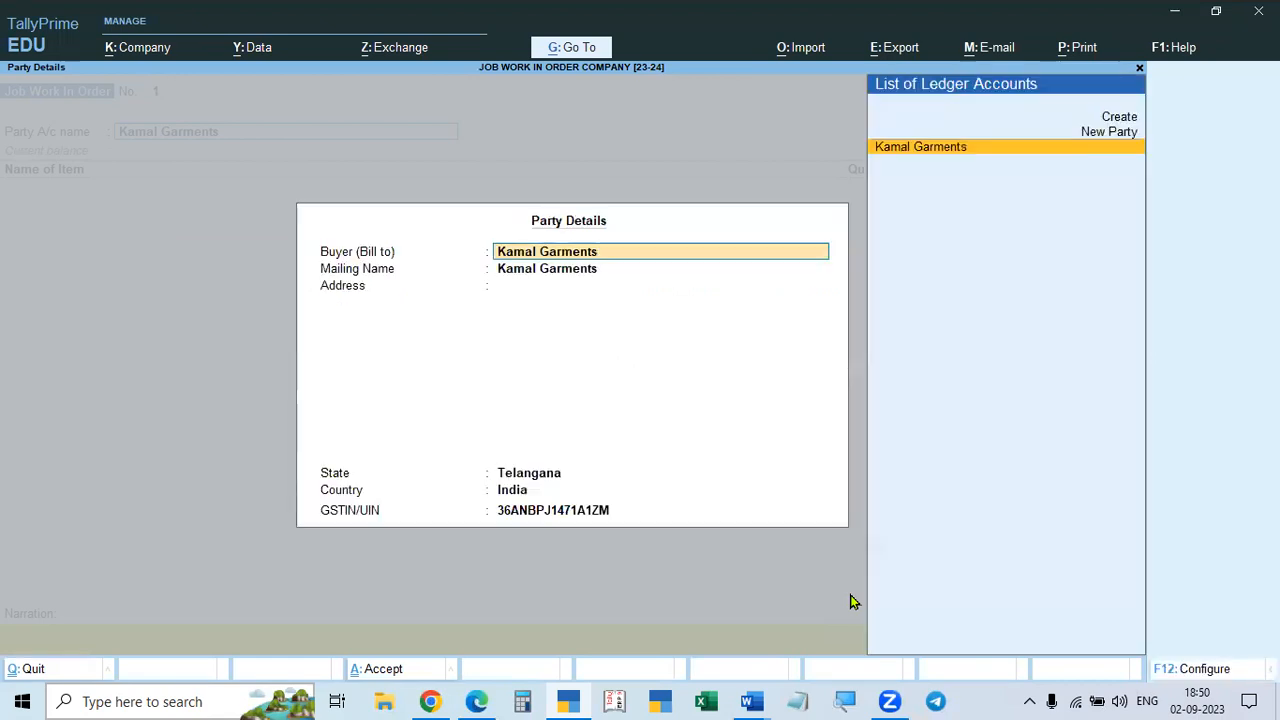
key(ctrl+a)
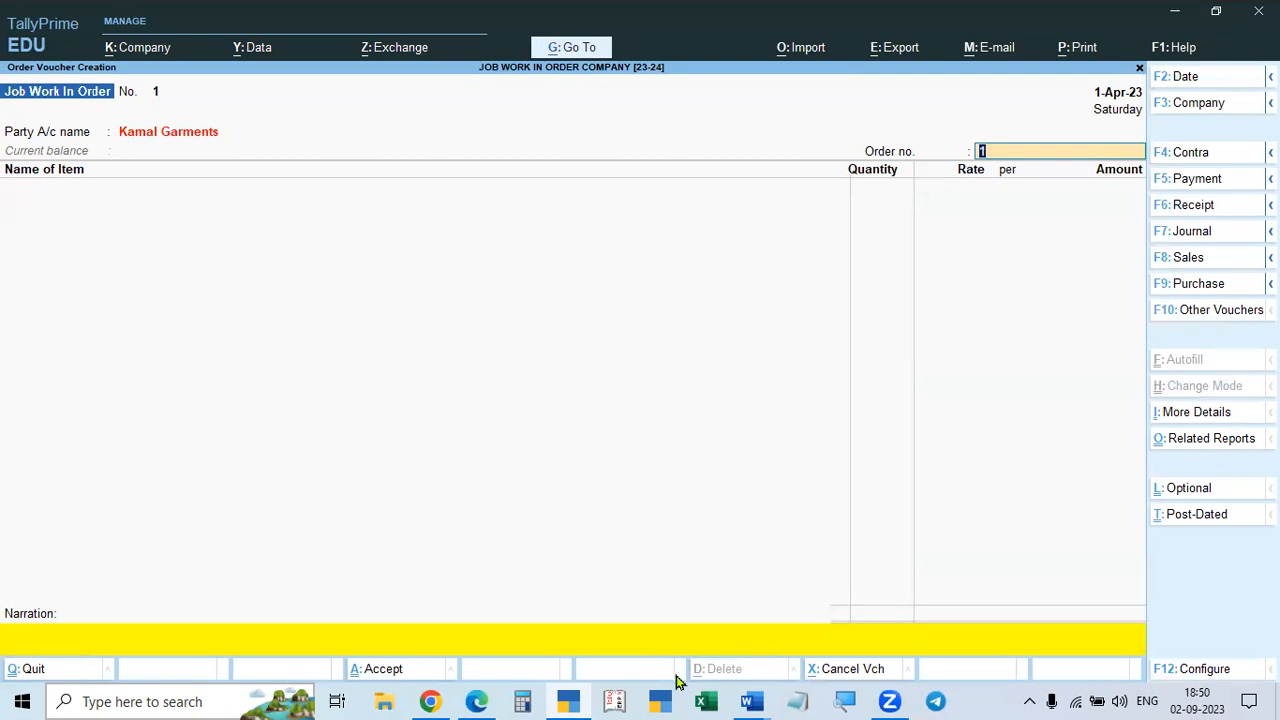
- Copy the job work order number from Problem 1 in the Word document into the voucher's order number
click(752, 701)
click(676, 633)
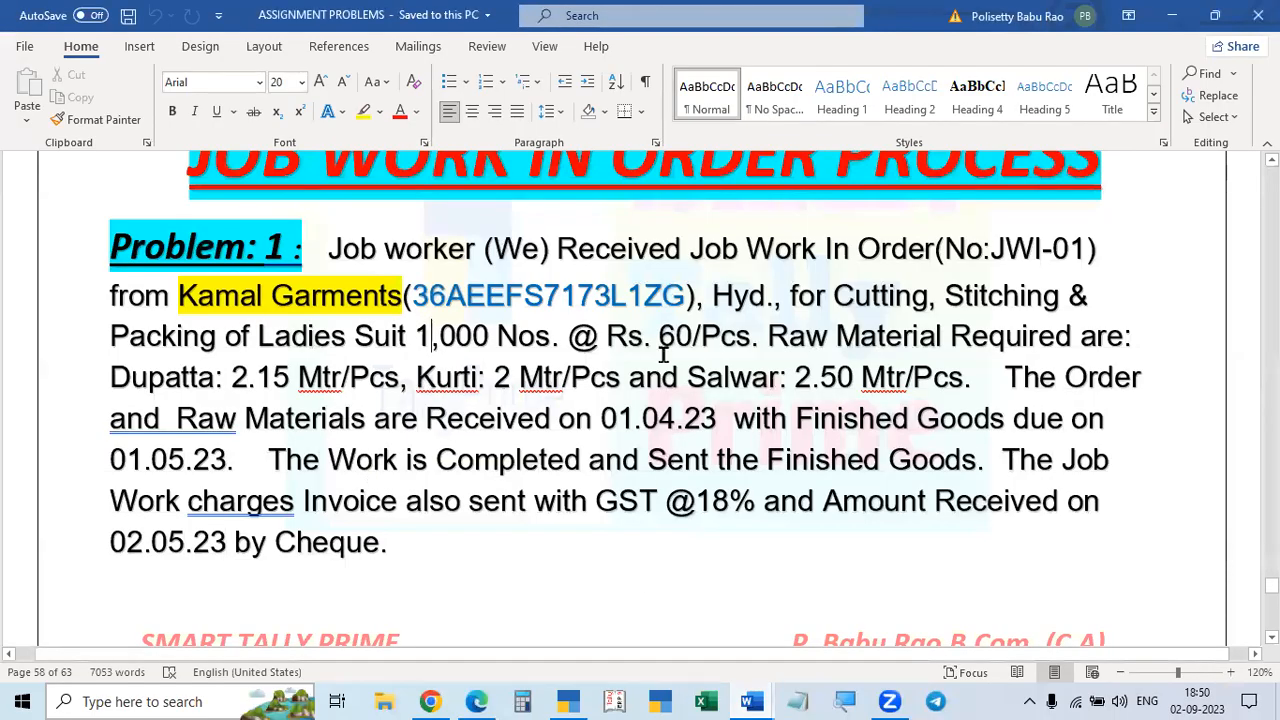
drag(990, 248, 1085, 252)
key(ctrl+c)
key(alt+Tab)
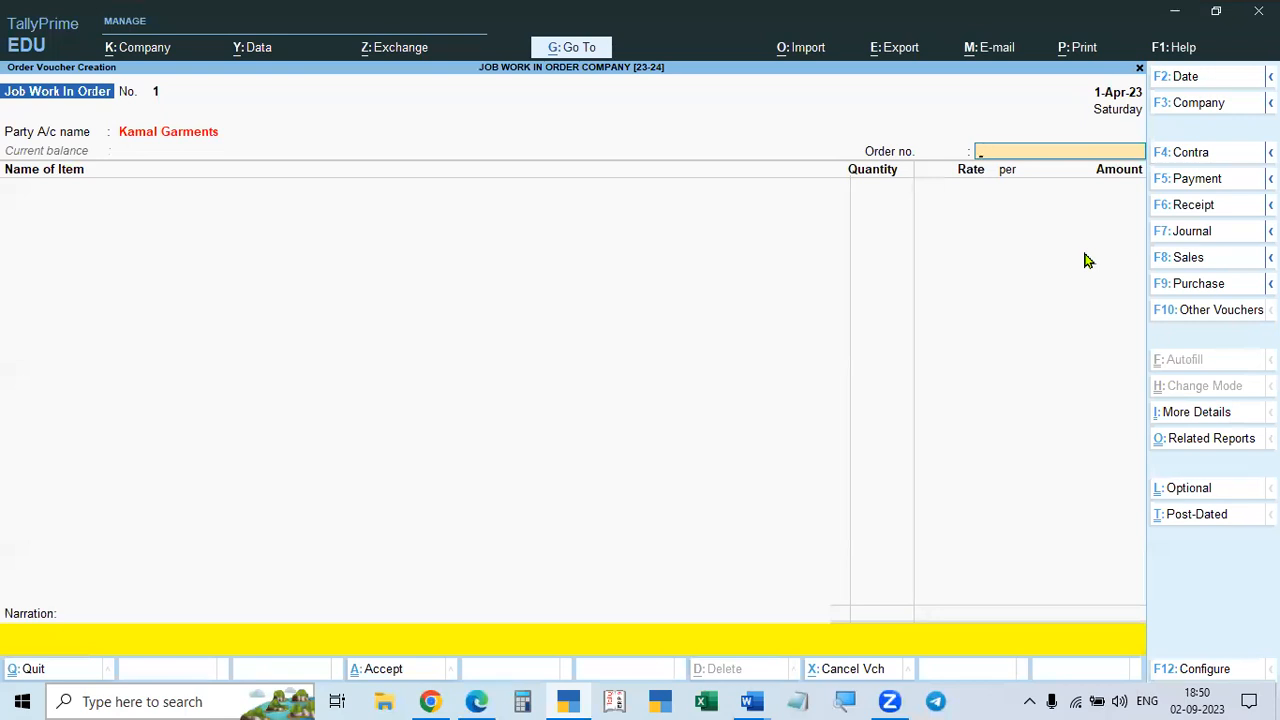
key(ctrl+v)
key(Return)
- Check the ordered product in Problem 1 and add Ladies Suit as the voucher item with component tracking on
key(alt+Tab)
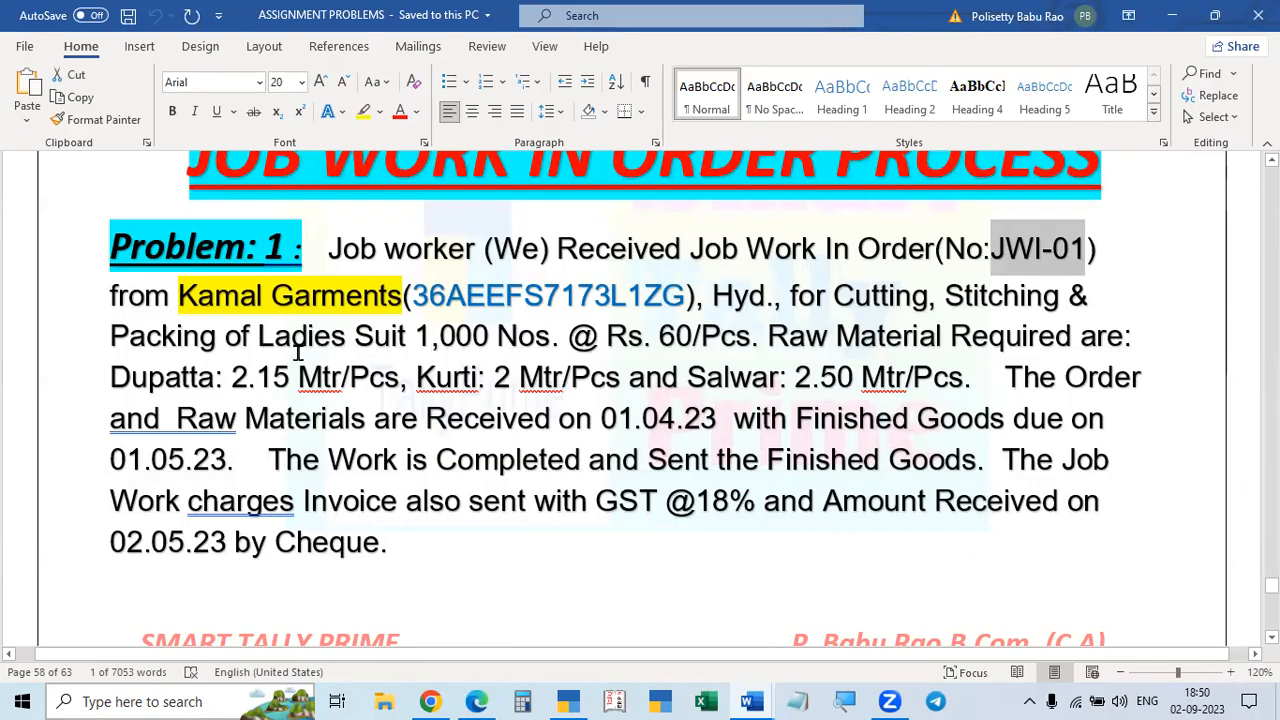
key(alt+Tab)
text(la)
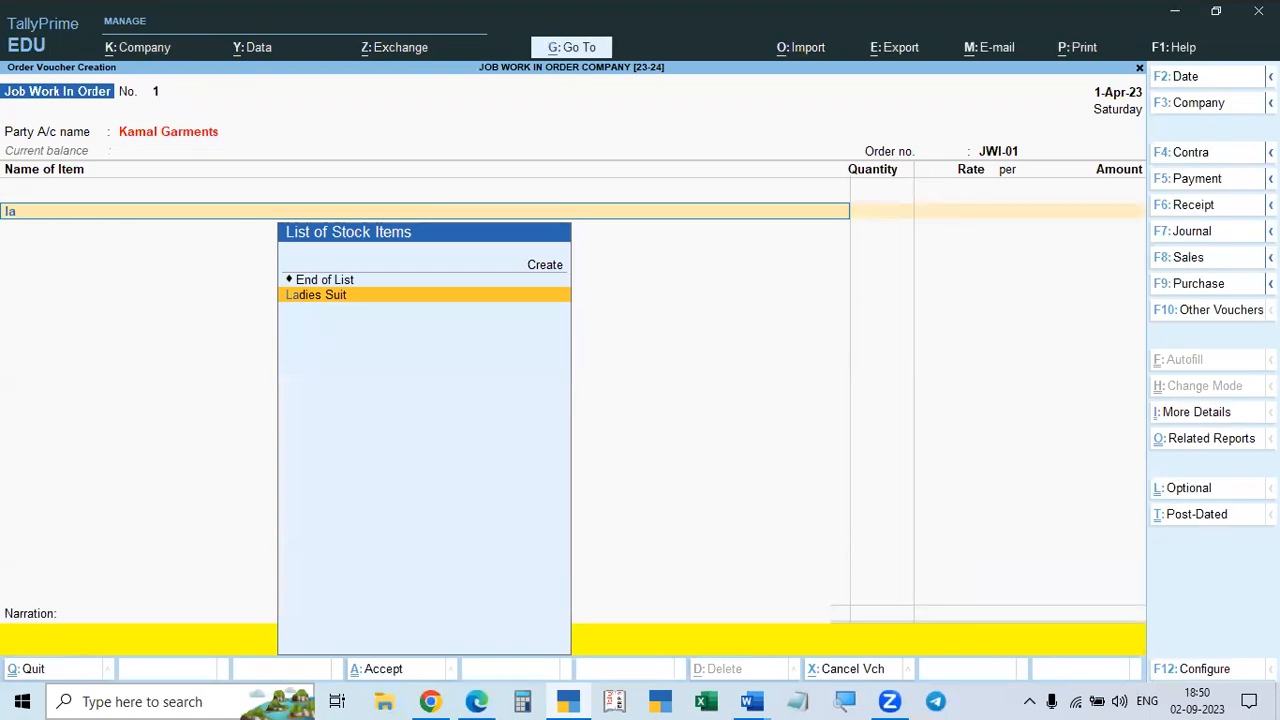
key(Return)
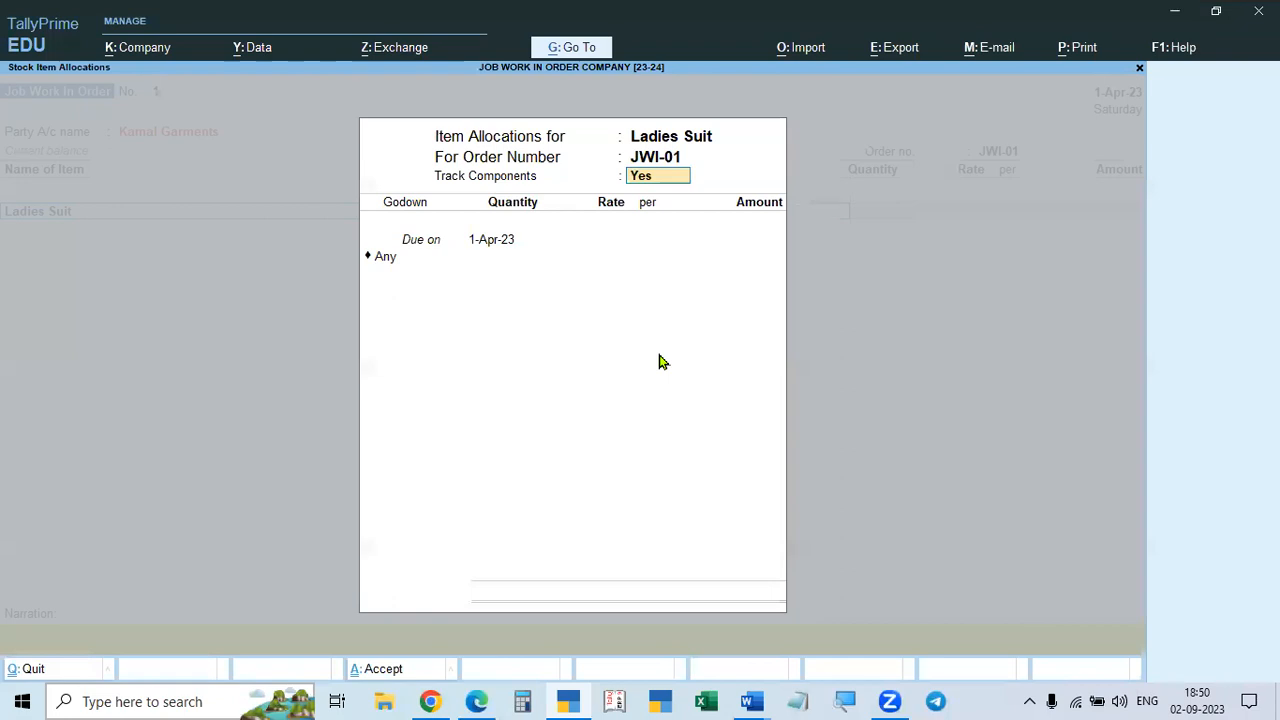
key(Return)
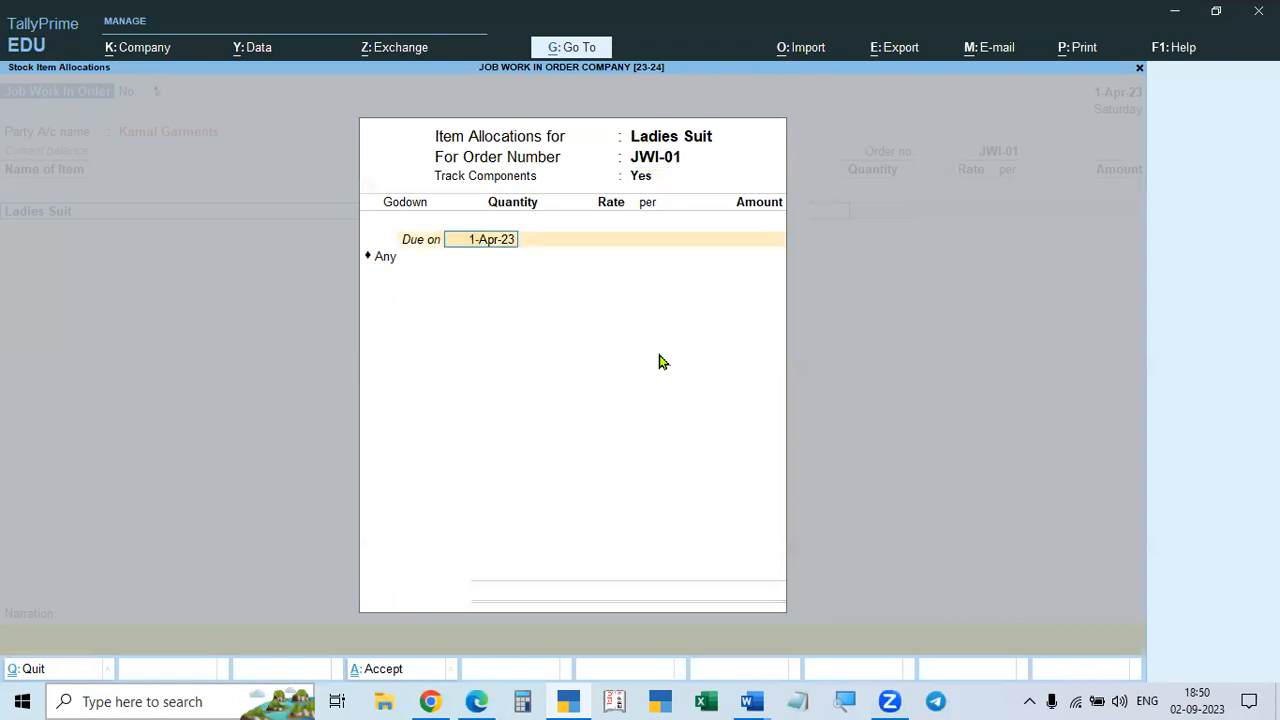
- Set the Ladies Suit allocation's due date to 1-May-23 and its godown to Job Work in Godown
text(1.5)
key(Return)
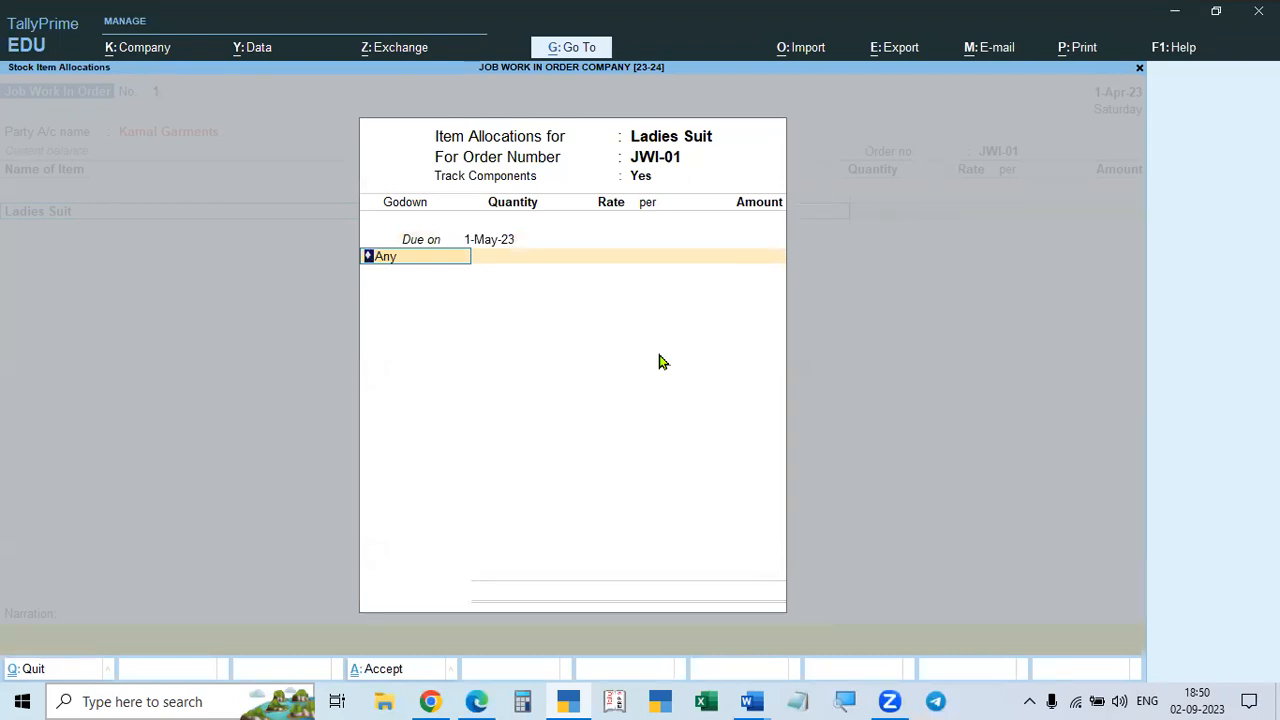
text(J)
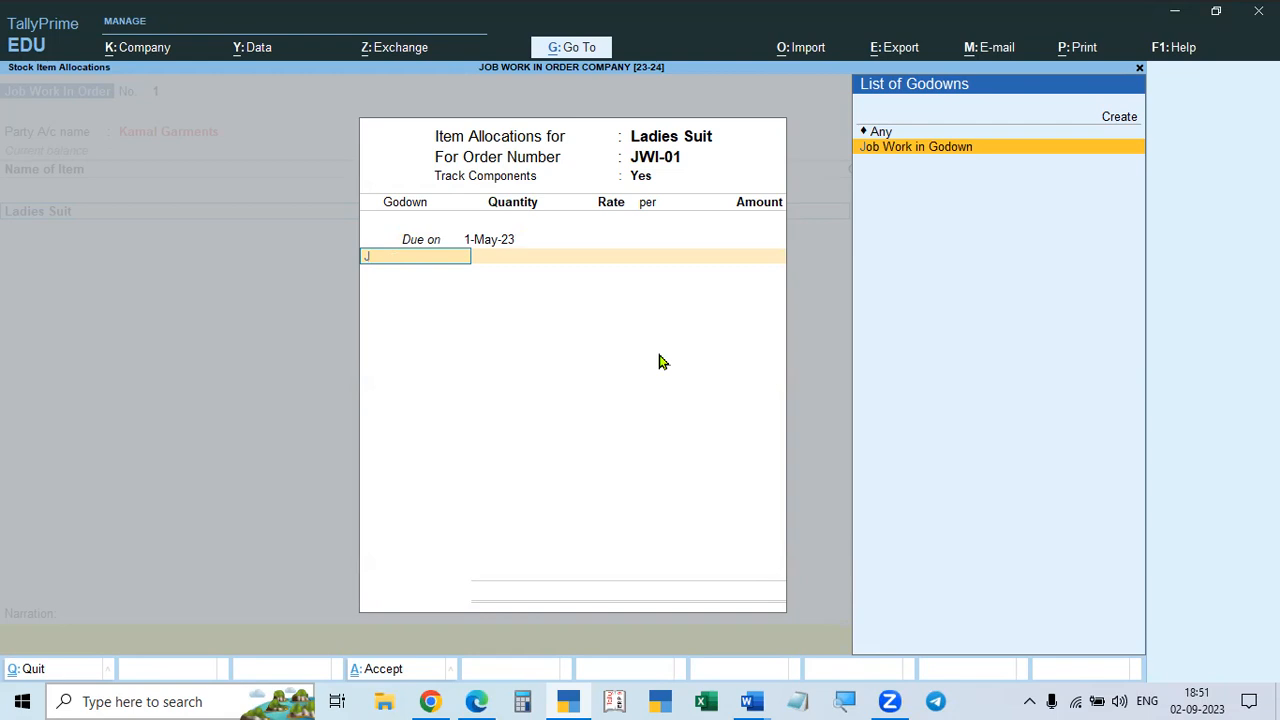
key(Return)
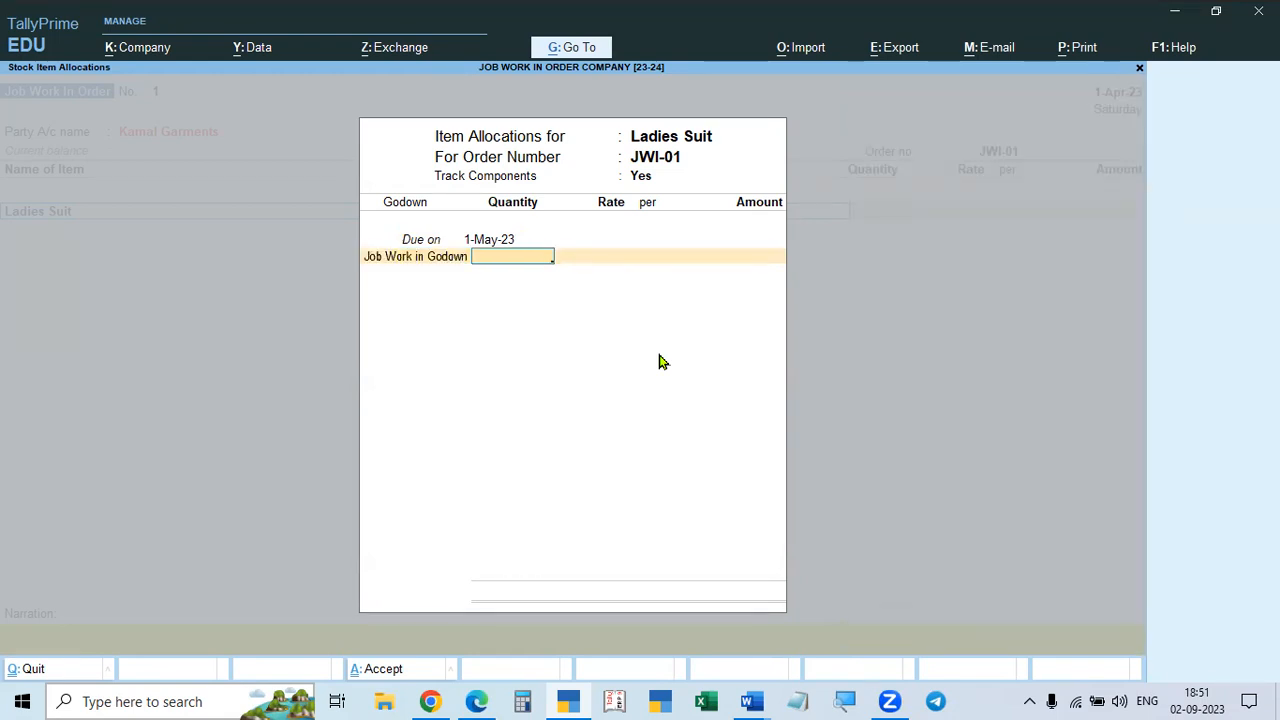
- Check the ordered quantity in Problem 1 and allocate 1,000 PCS of Ladies Suit
key(alt+Tab)
drag(417, 338, 495, 340)
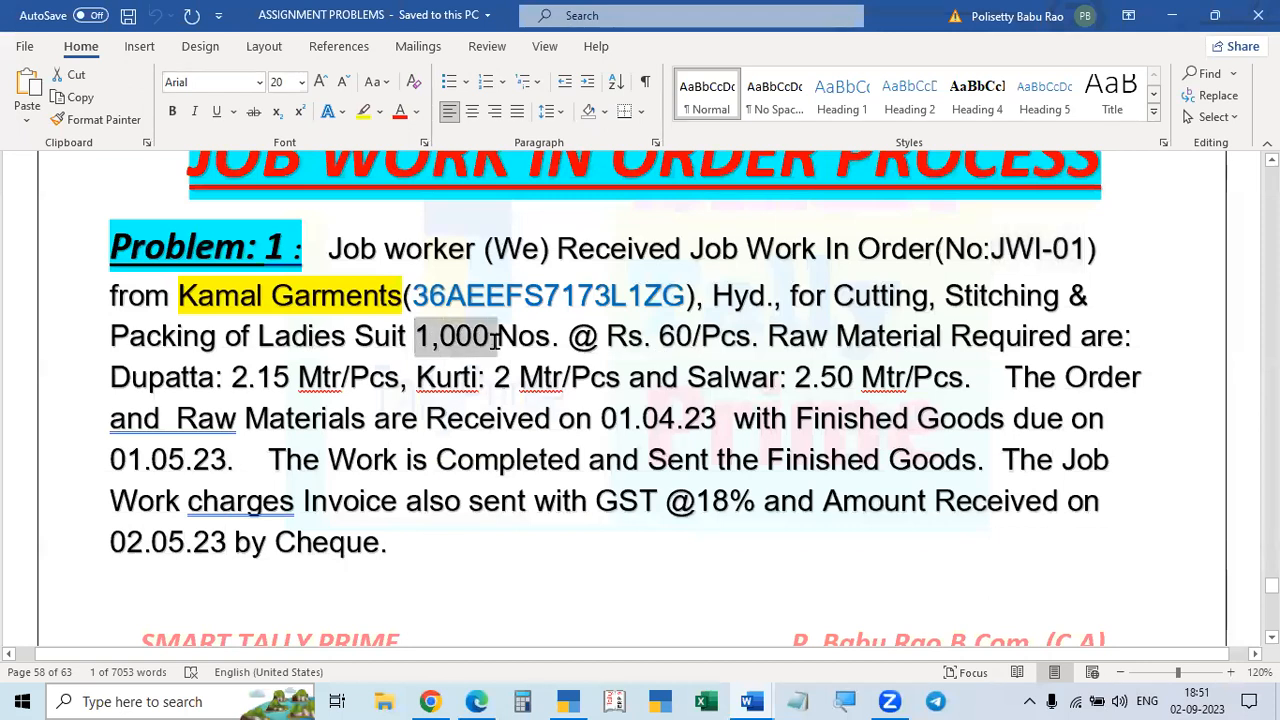
key(alt+Tab)
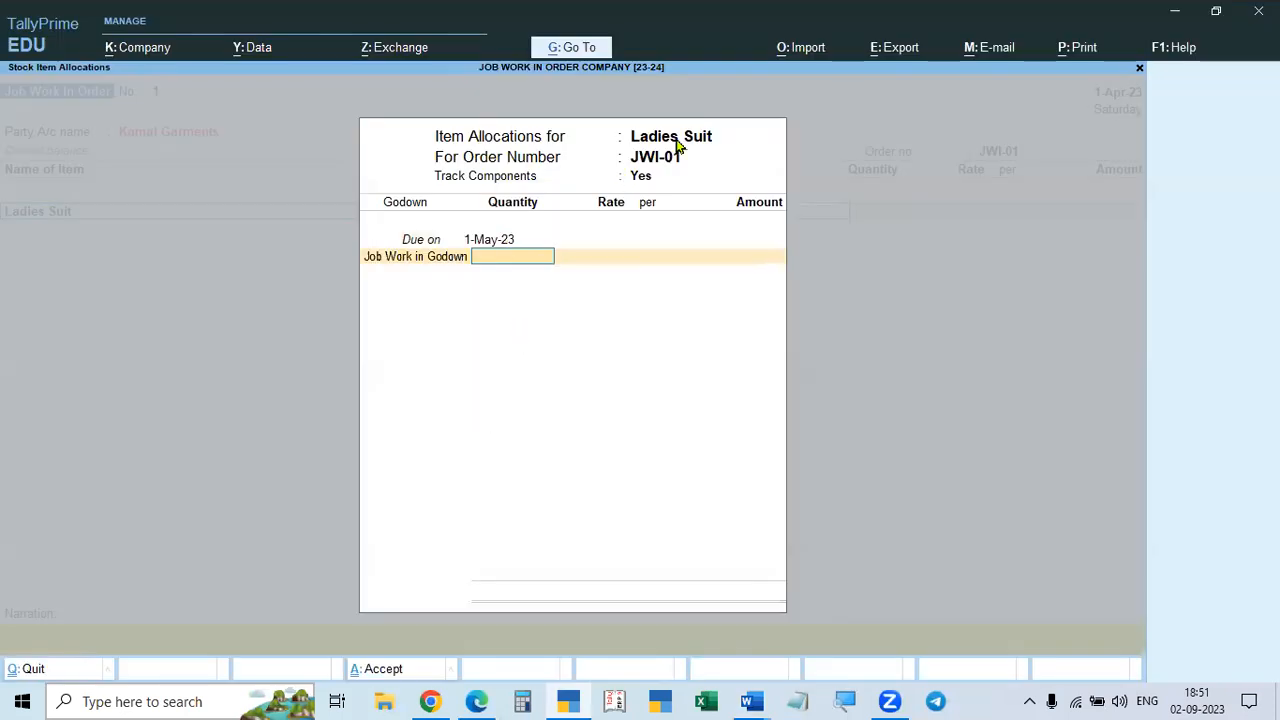
text(1000)
key(Return)
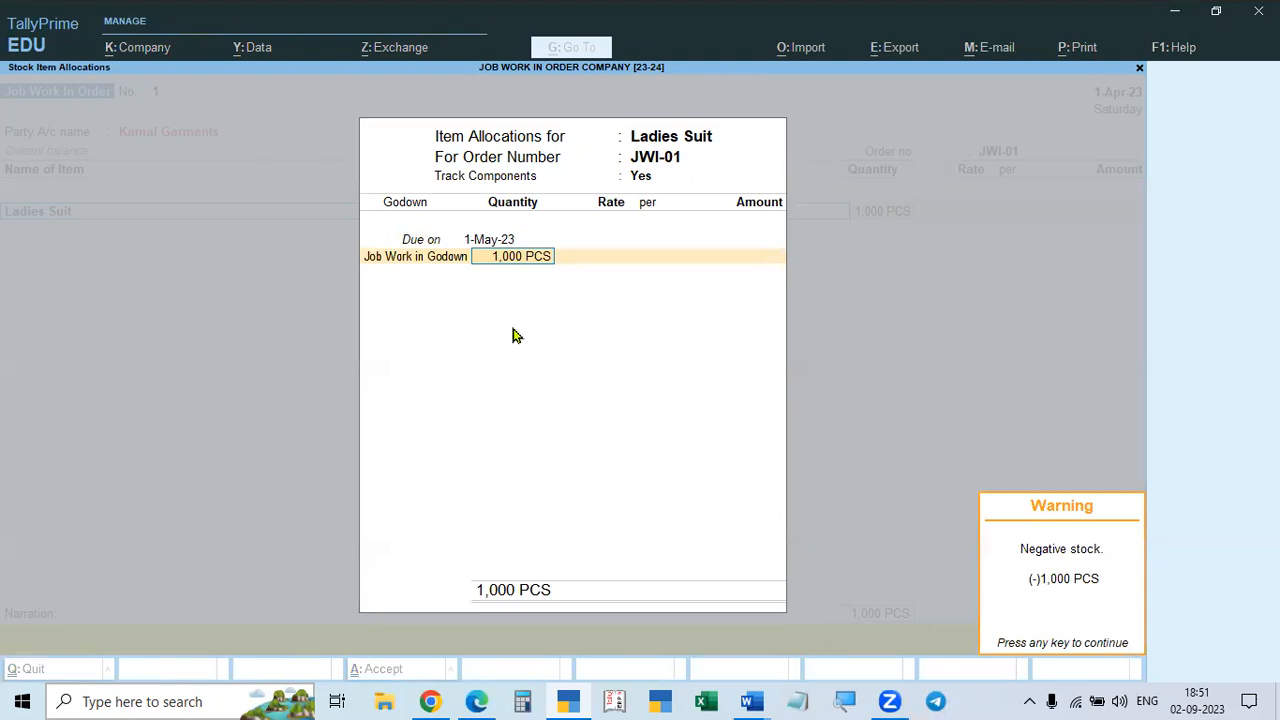
key(Return)
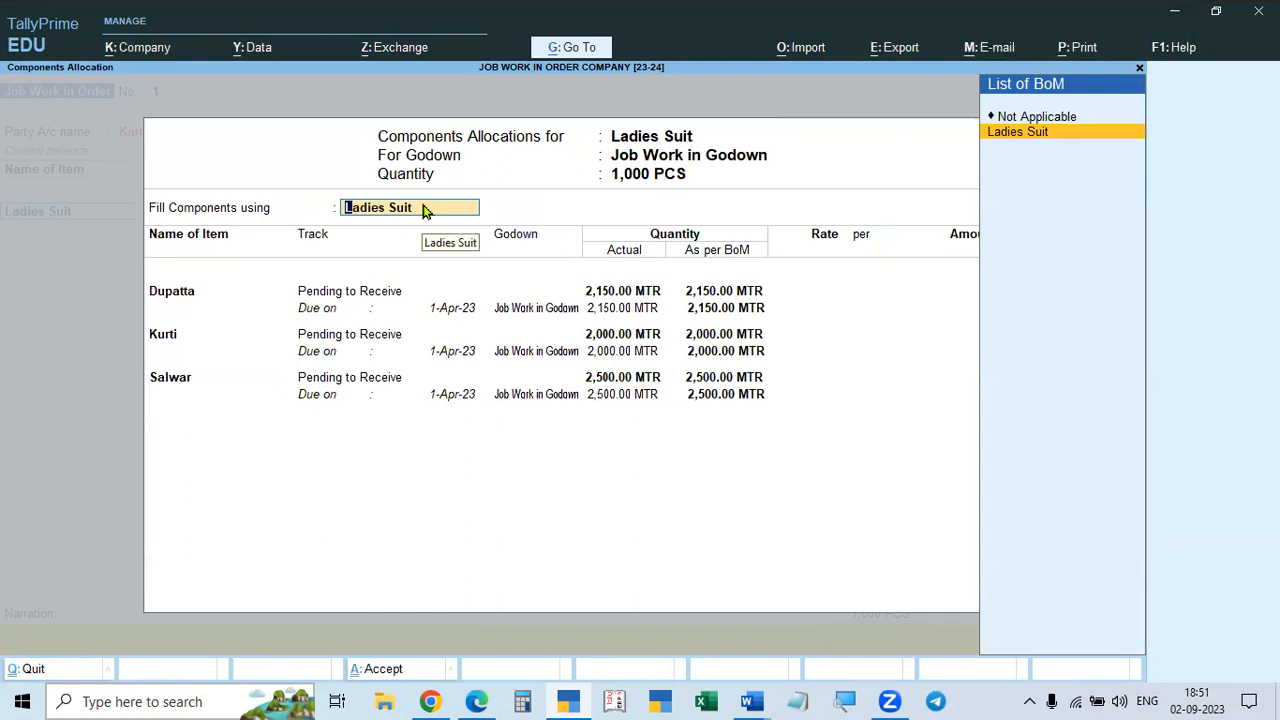
- Fill the components using the Ladies Suit BoM and set Dupatta as Pending to Receive, due on 1-May-23
key(Return)
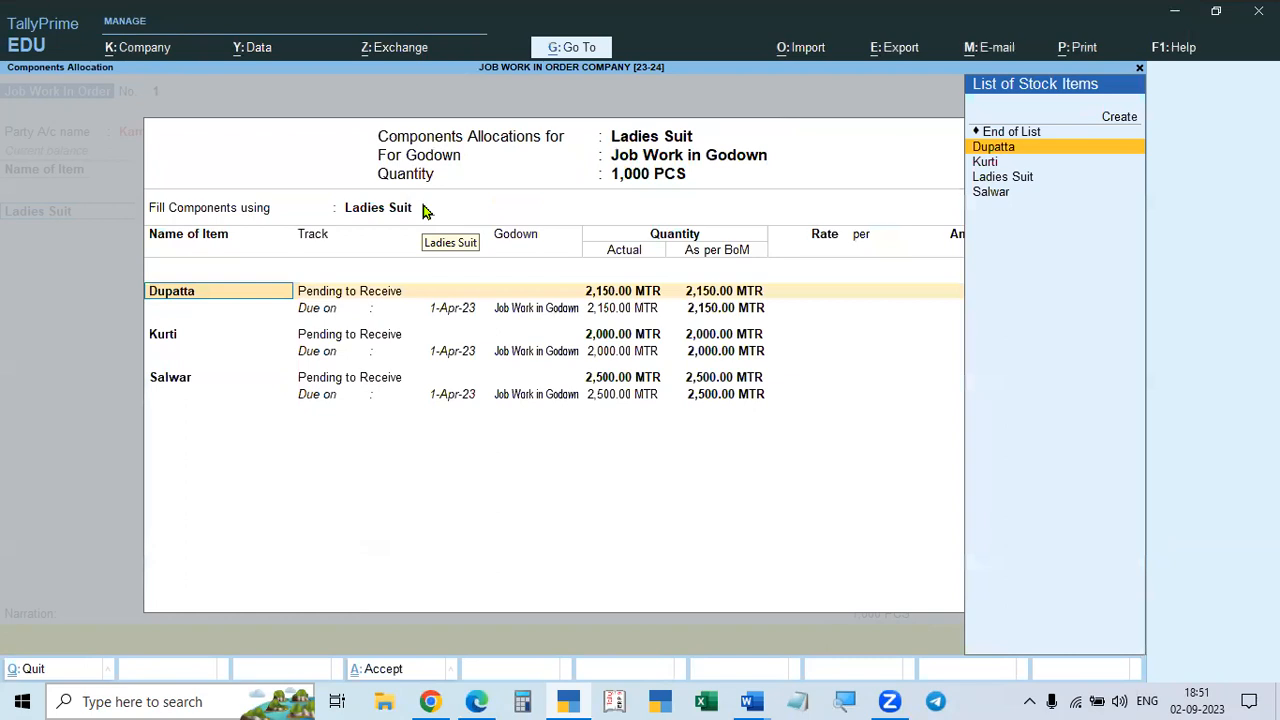
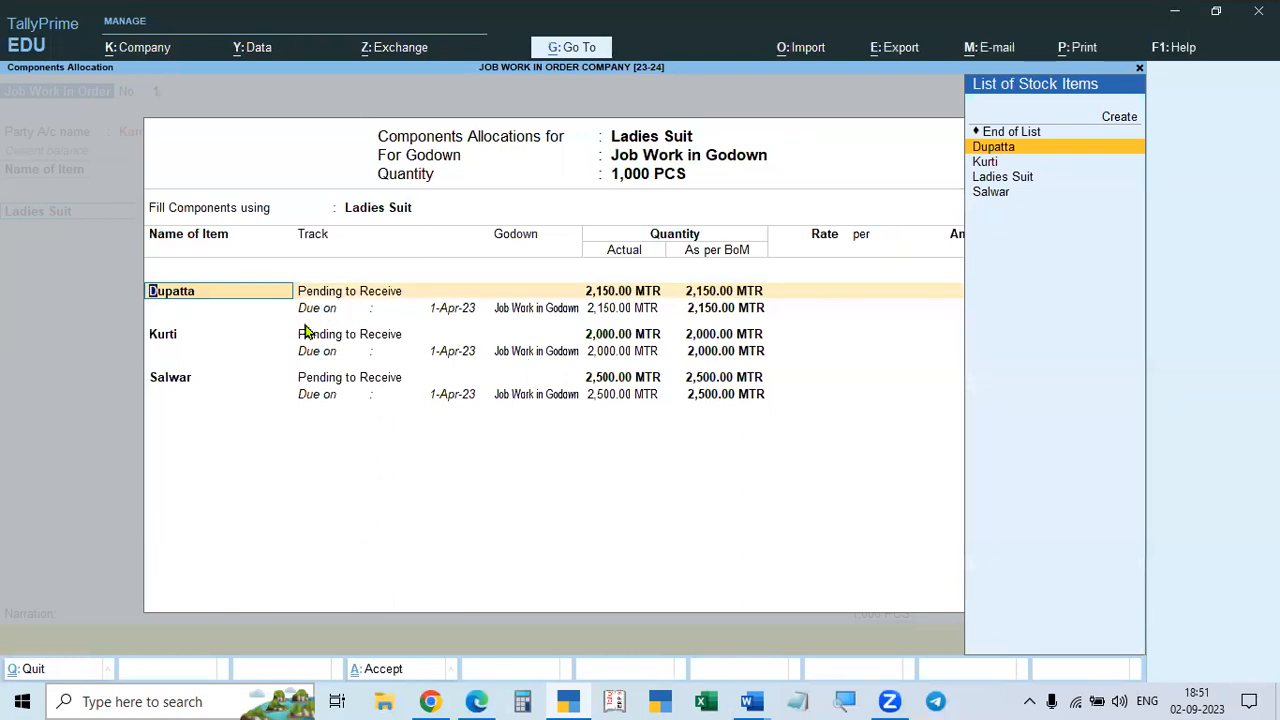
click(352, 294)
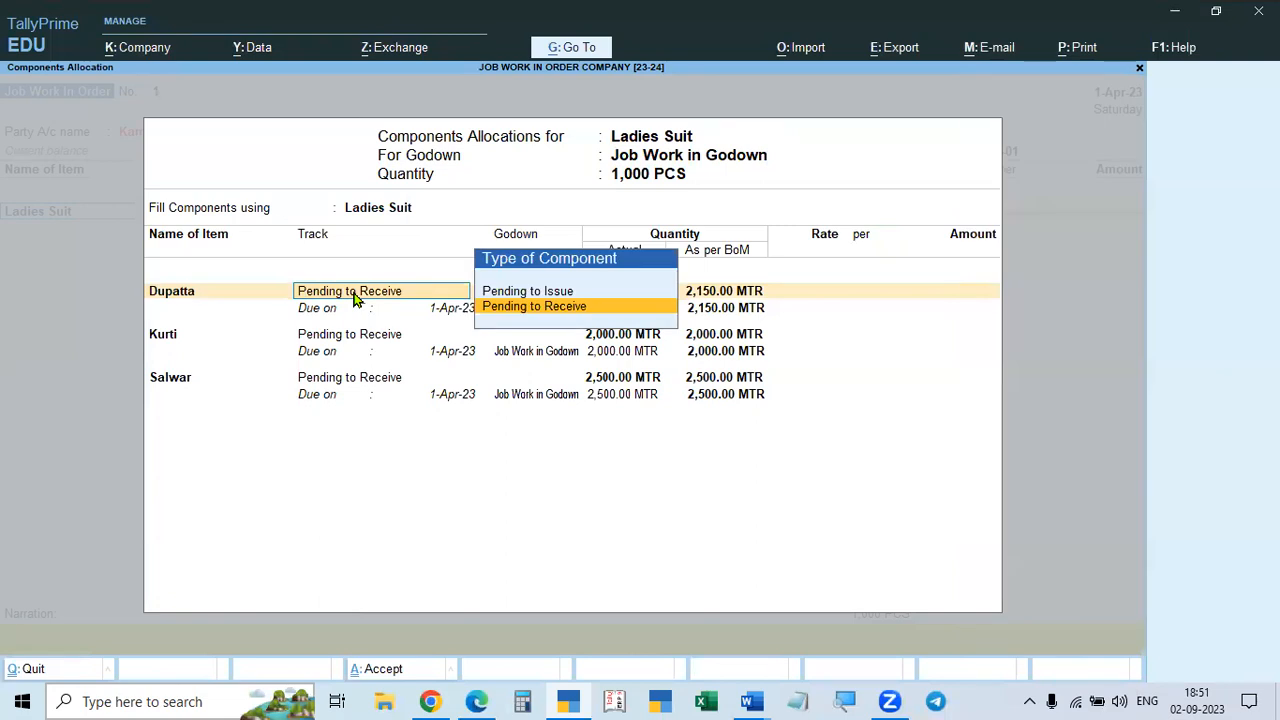
key(Return)
text(1.5)
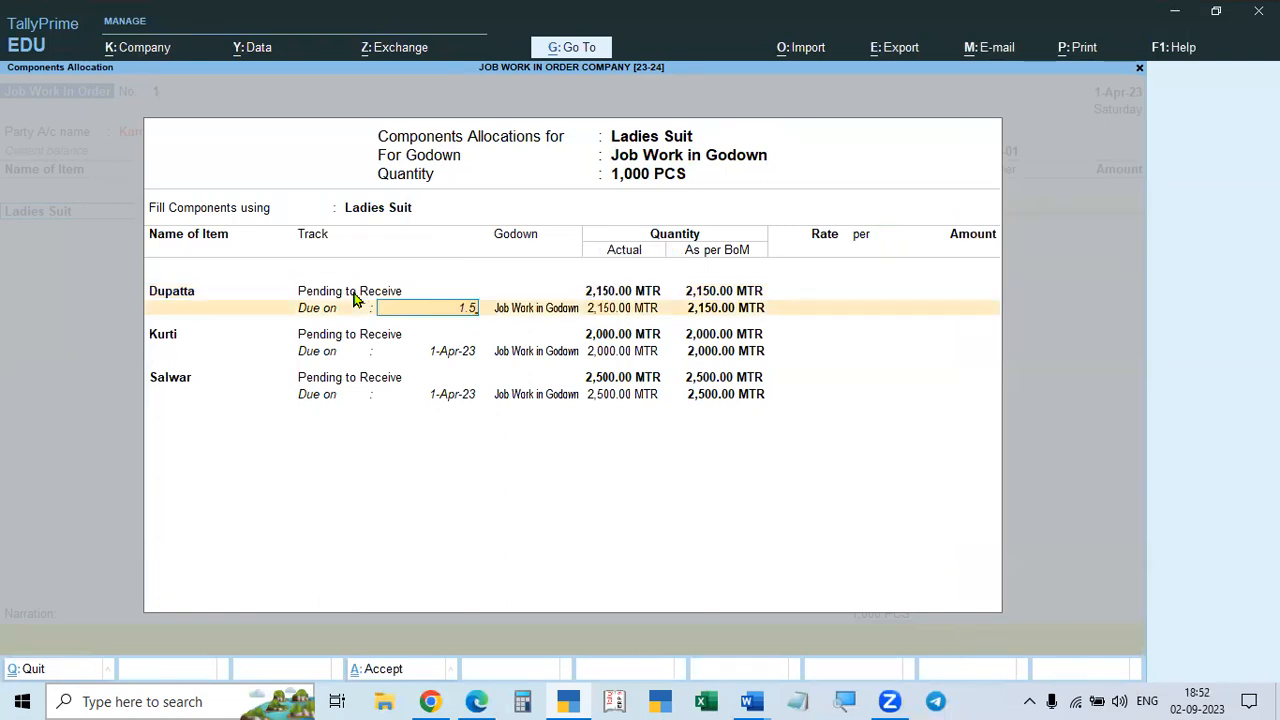
key(Return)
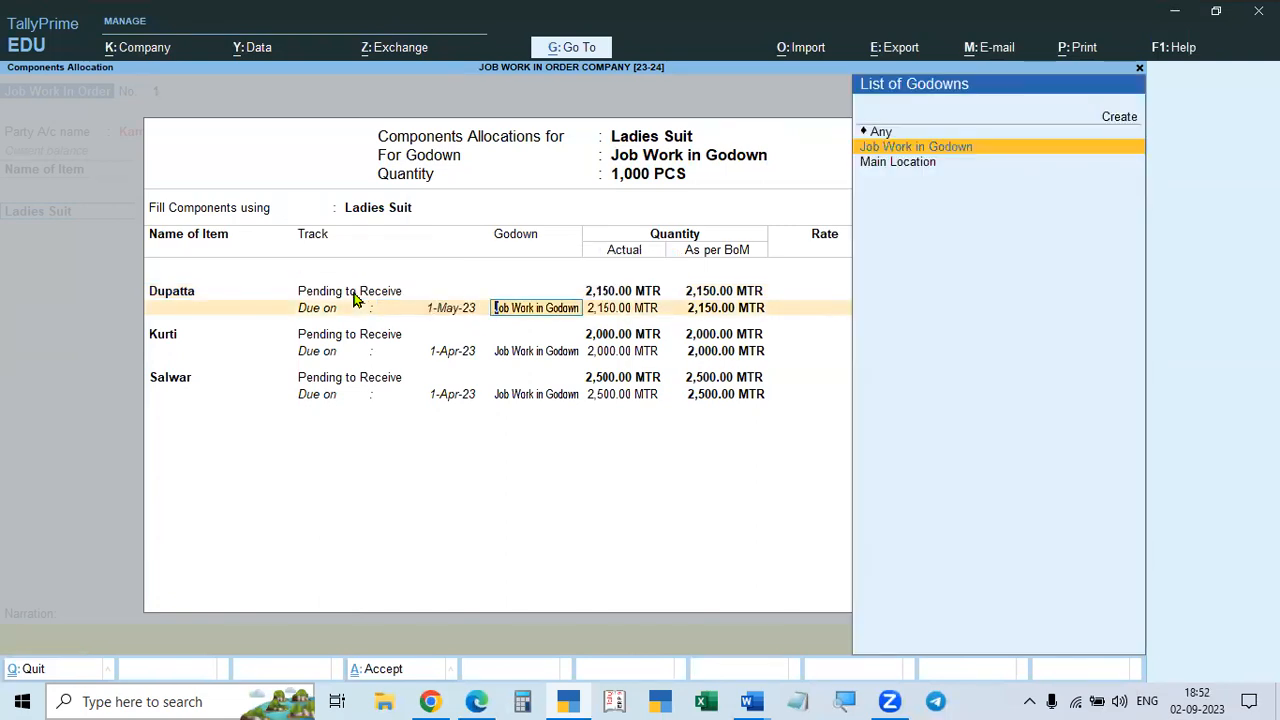
- Keep Dupatta's component allocation at 2,150 MTR in Job Work in Godown, leaving its rate and amount blank
key(Return)
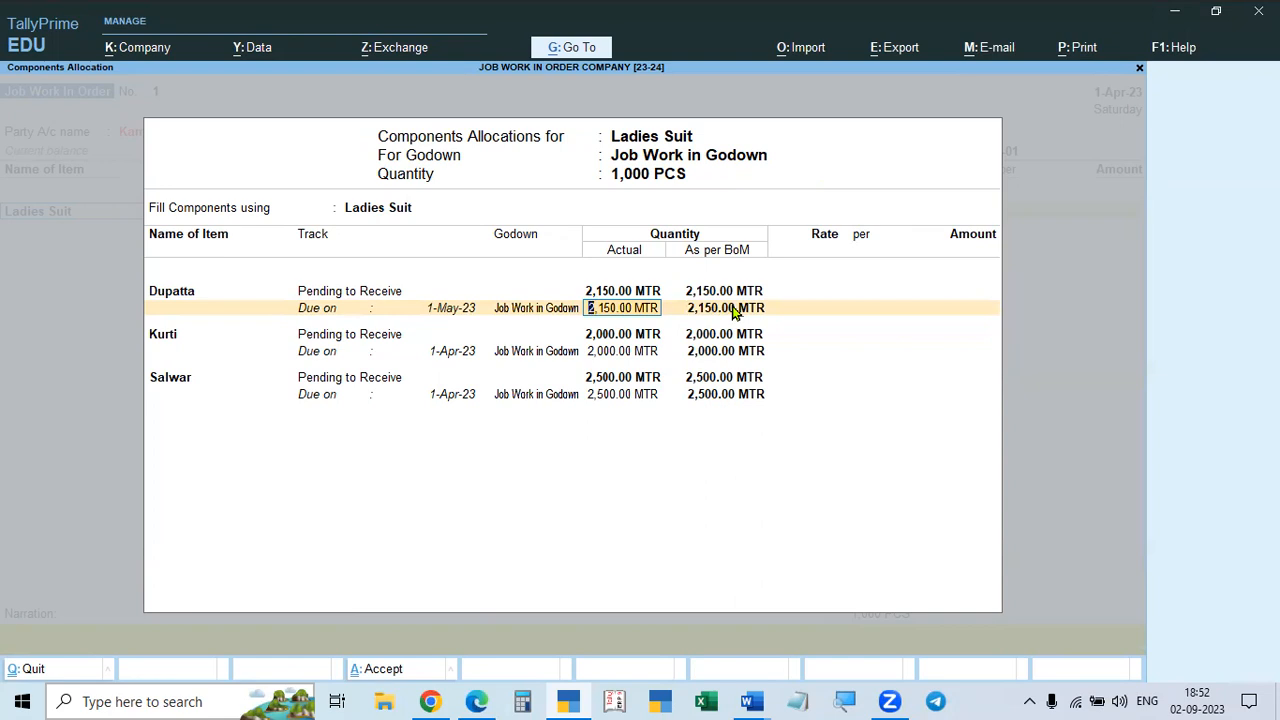
key(Return)
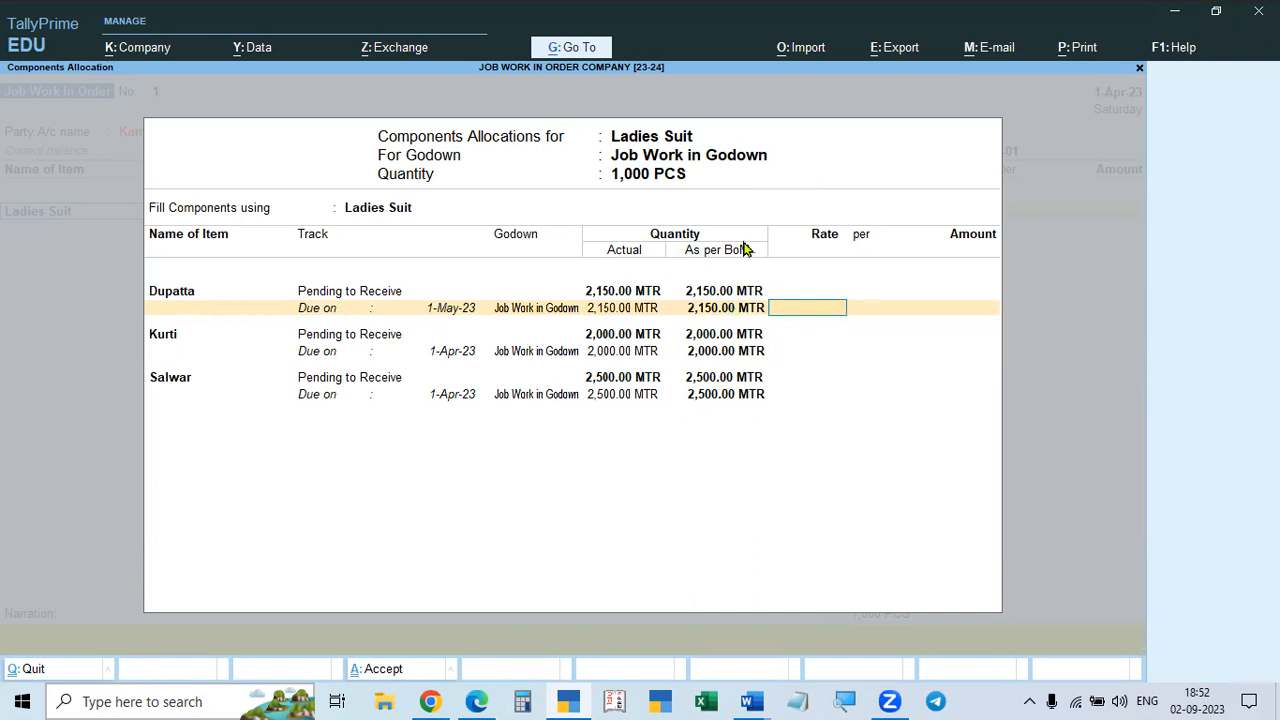
key(Return)
key(Return)
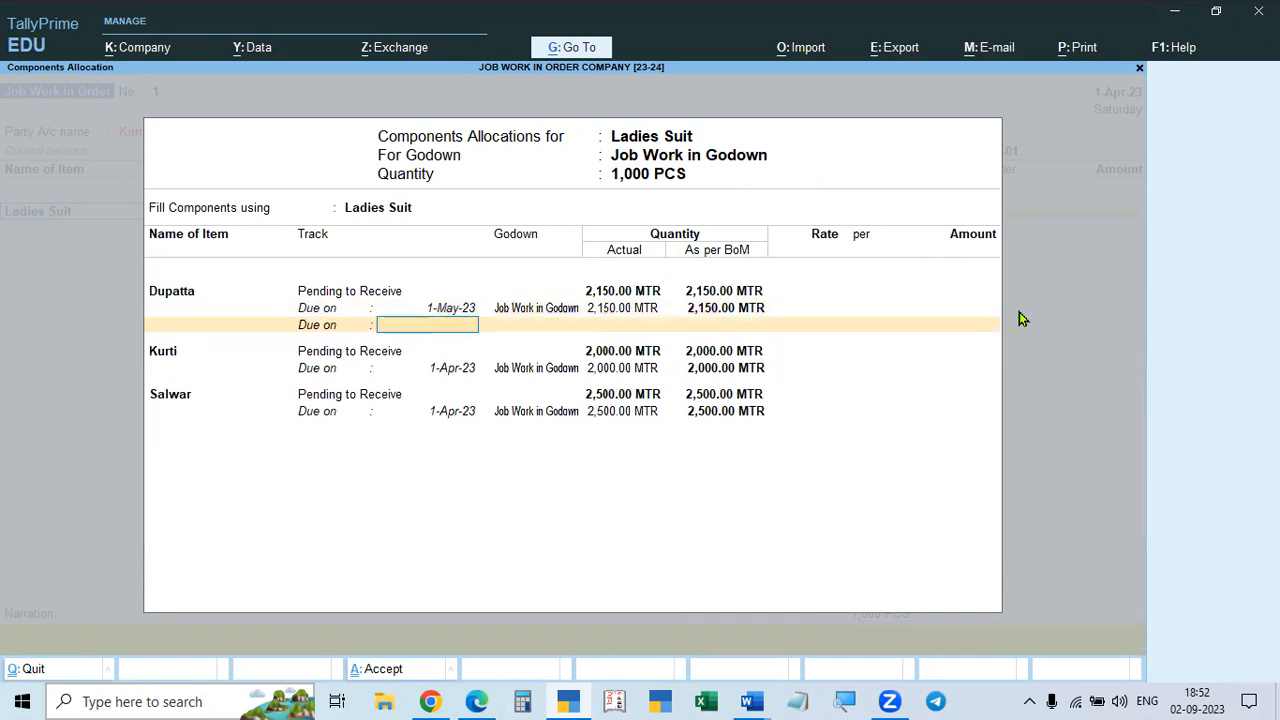
key(Return)
- Set the Kurti component as Pending to Receive, due on 1-May-23, with 2,000 MTR in Job Work in Godown
key(Return)
key(Return)
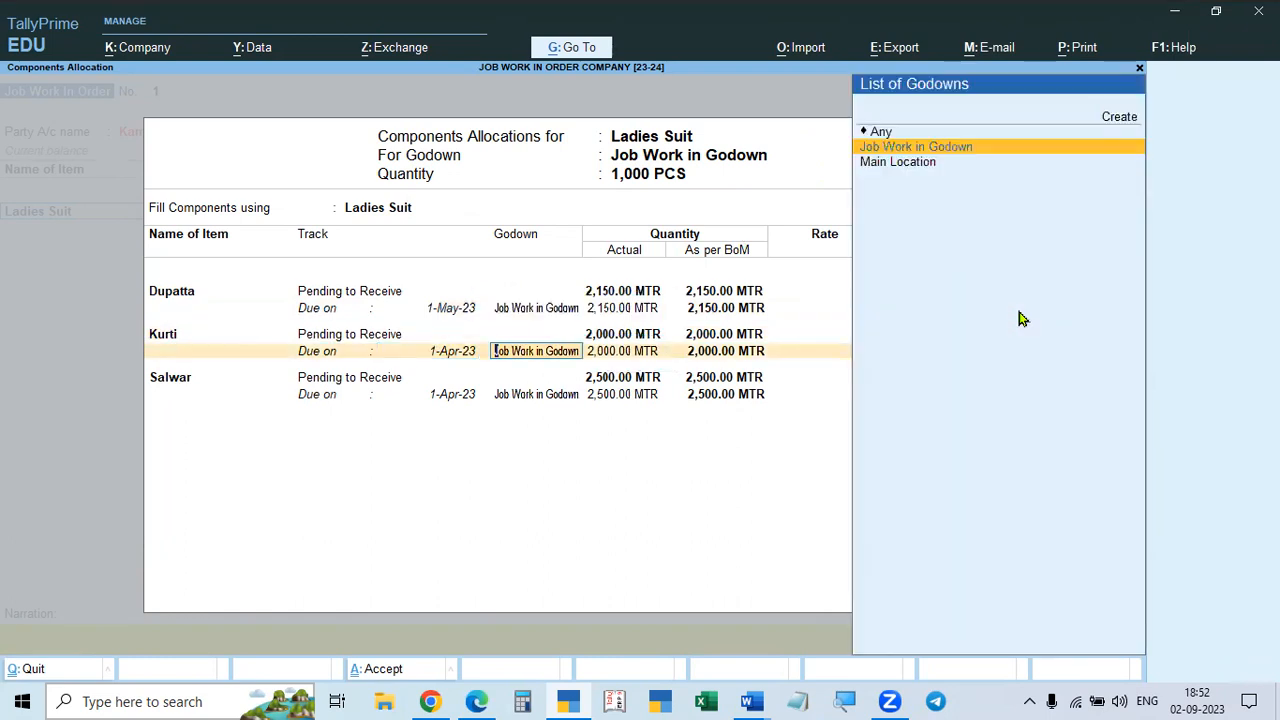
key(BackSpace)
text(1-5)
key(Return)
key(Return)
key(Return)
key(Return)
key(Return)
key(Return)
key(Return)
key(Return)
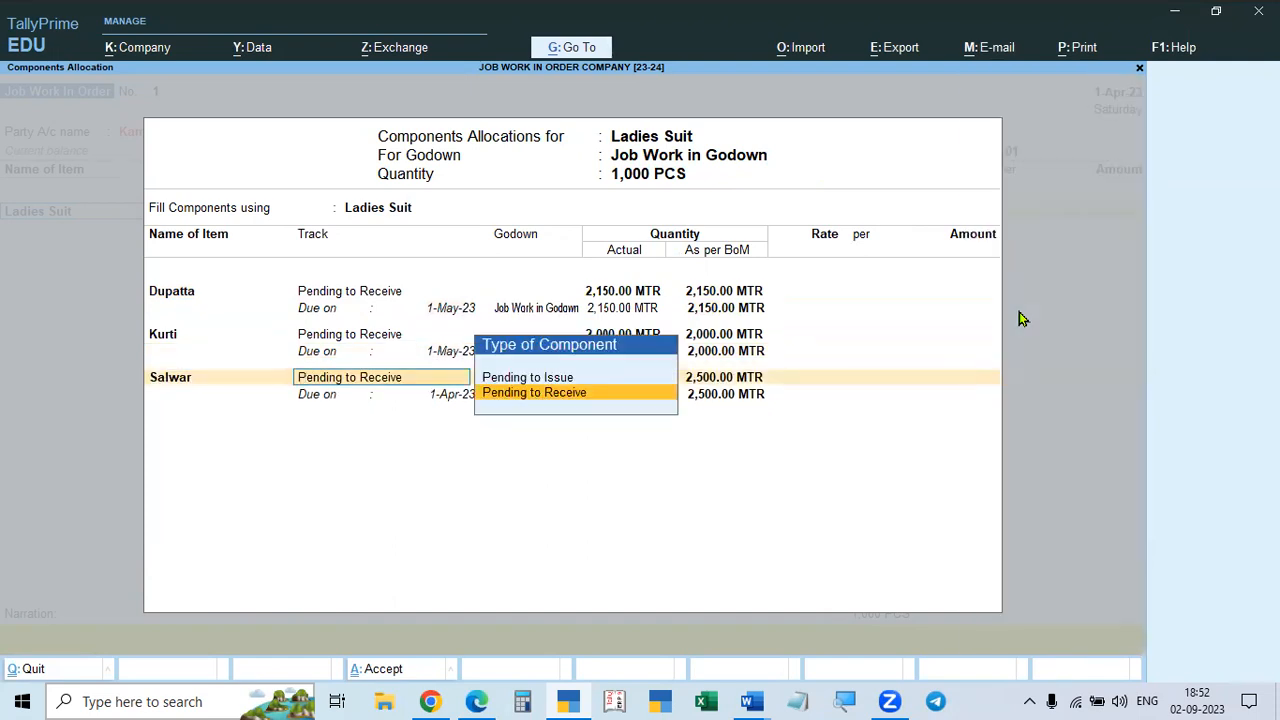
- Set the Salwar component as Pending to Receive, due on 1-May-23, with 2,500 MTR in Job Work in Godown, and end the component list
key(Return)
text(1-5)
key(Return)
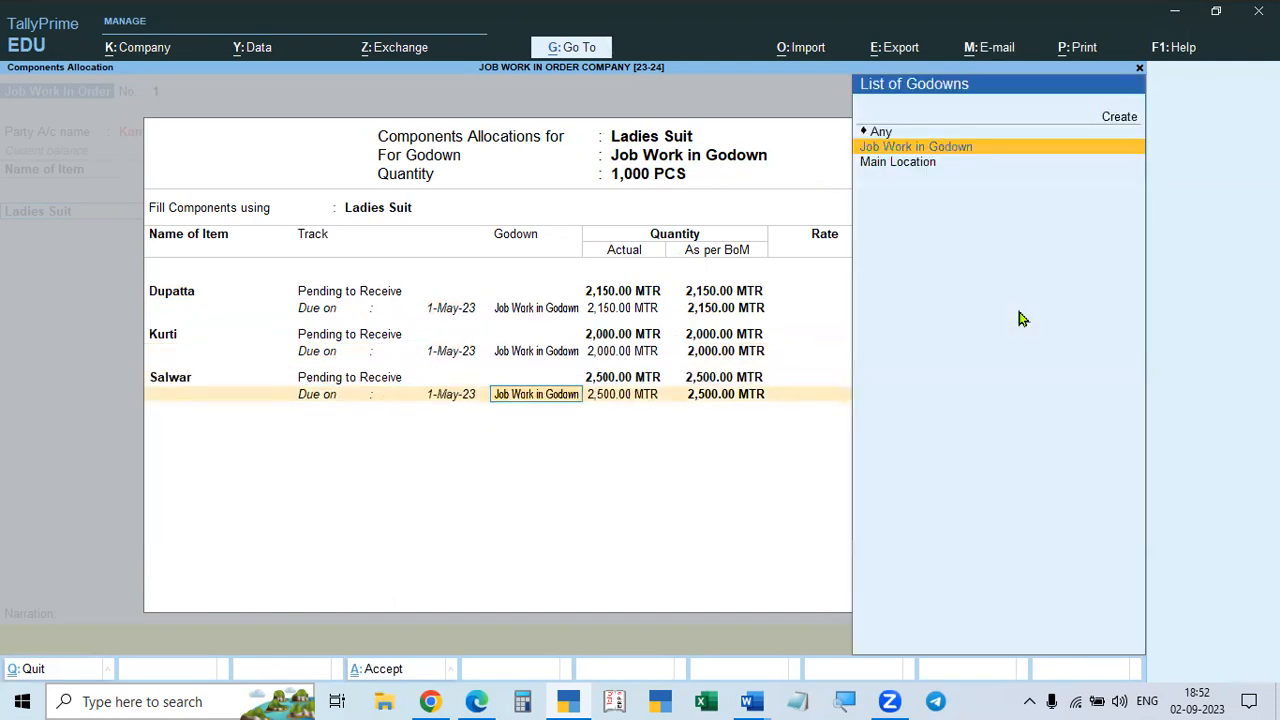
key(Return)
key(Return)
key(Return)
key(Return)
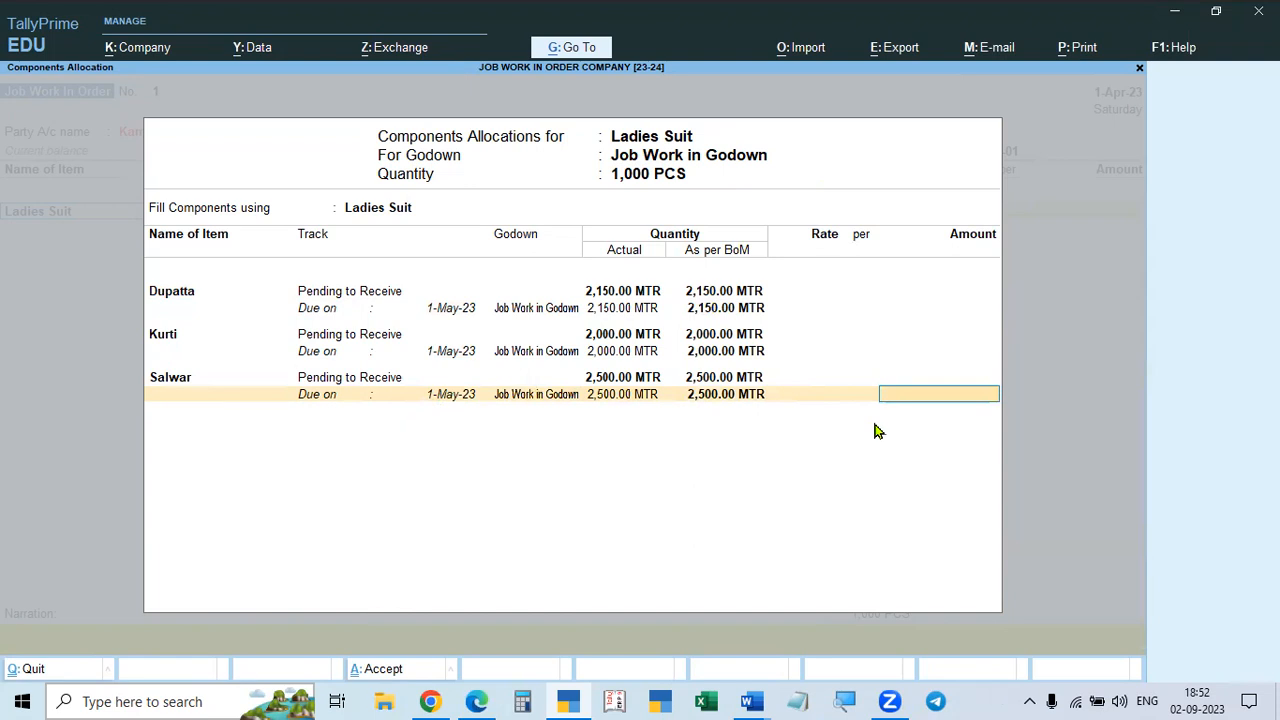
key(Return)
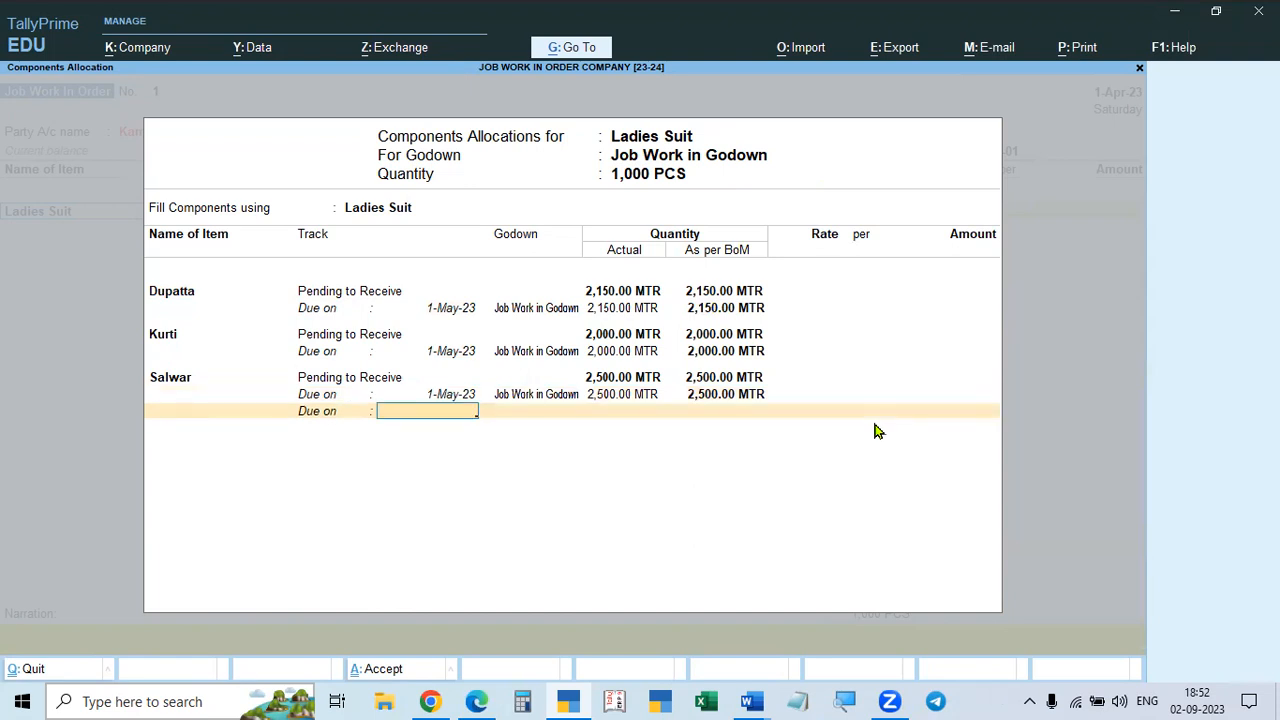
key(Return)
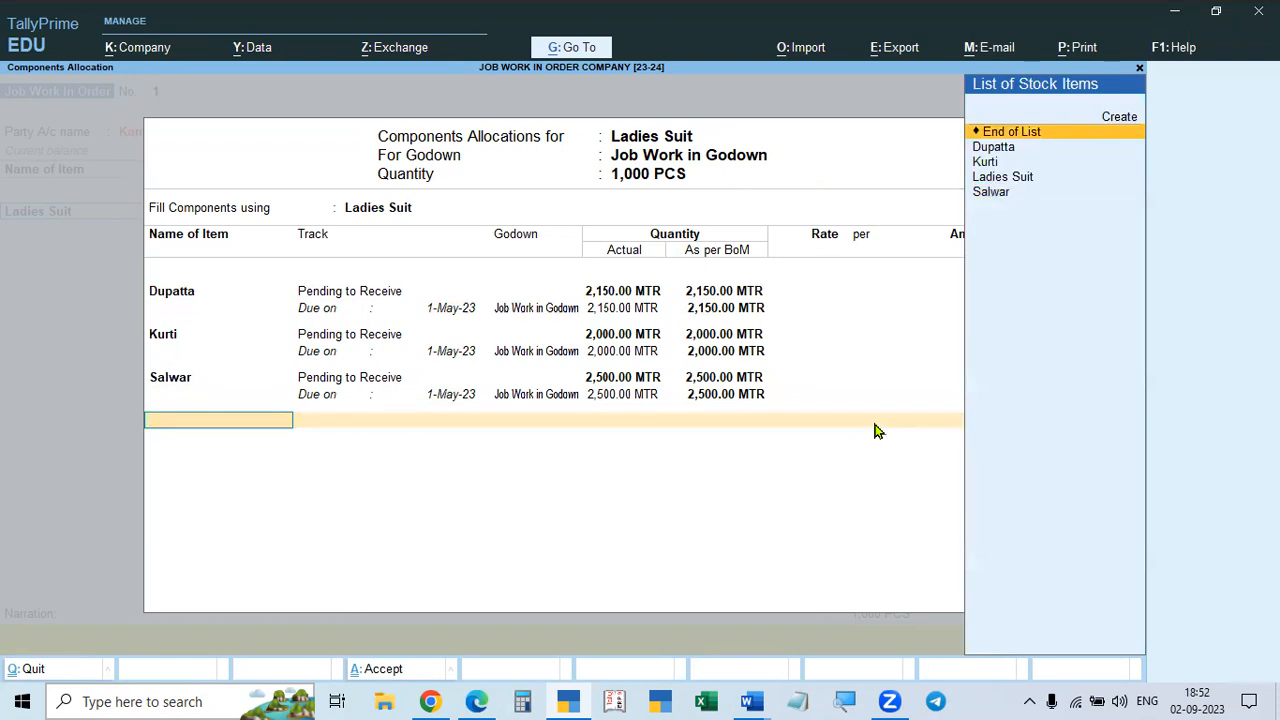
key(Return)
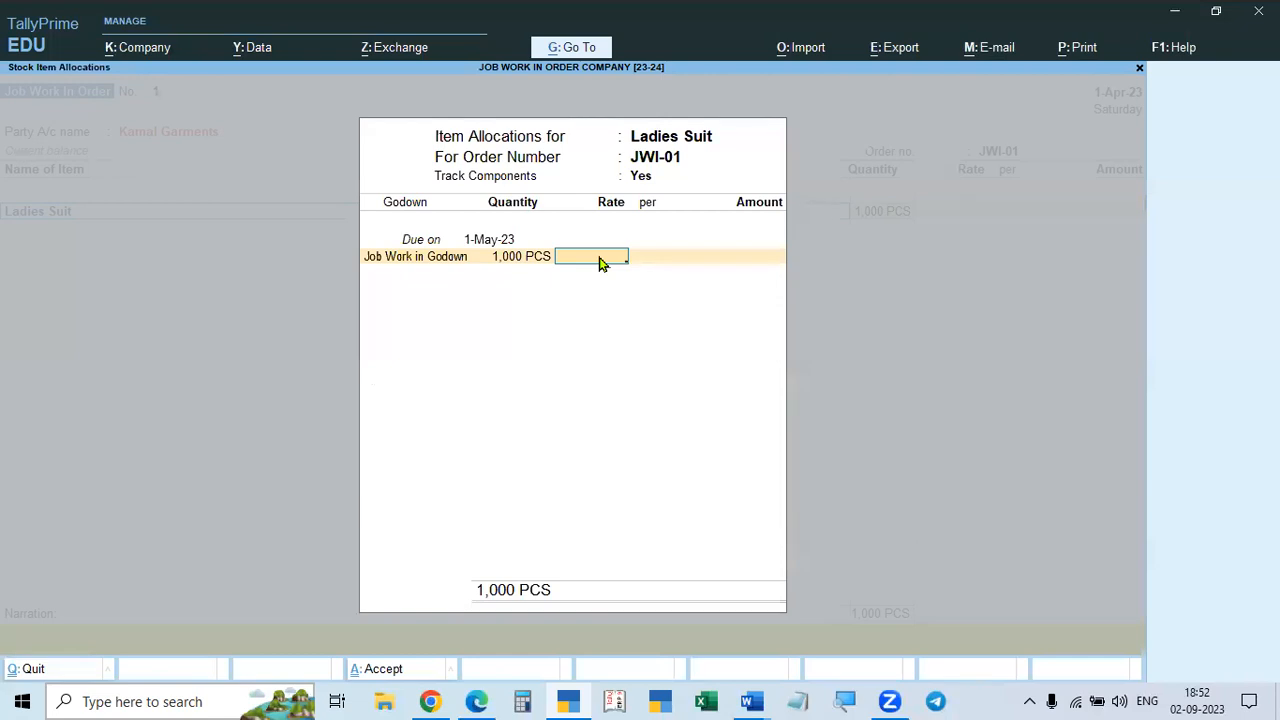
- Check the job work rate in Problem 1 and set the Ladies Suit rate to 60 per PCS
key(alt+Tab)
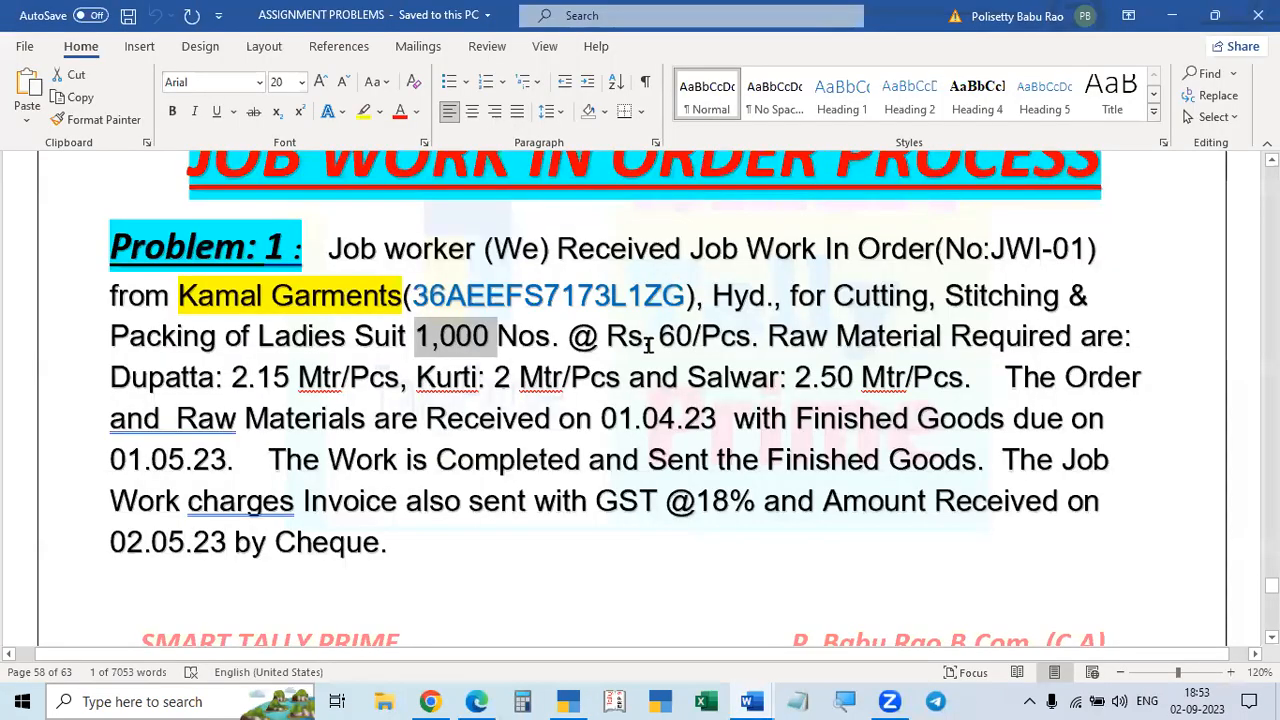
key(alt+Tab)
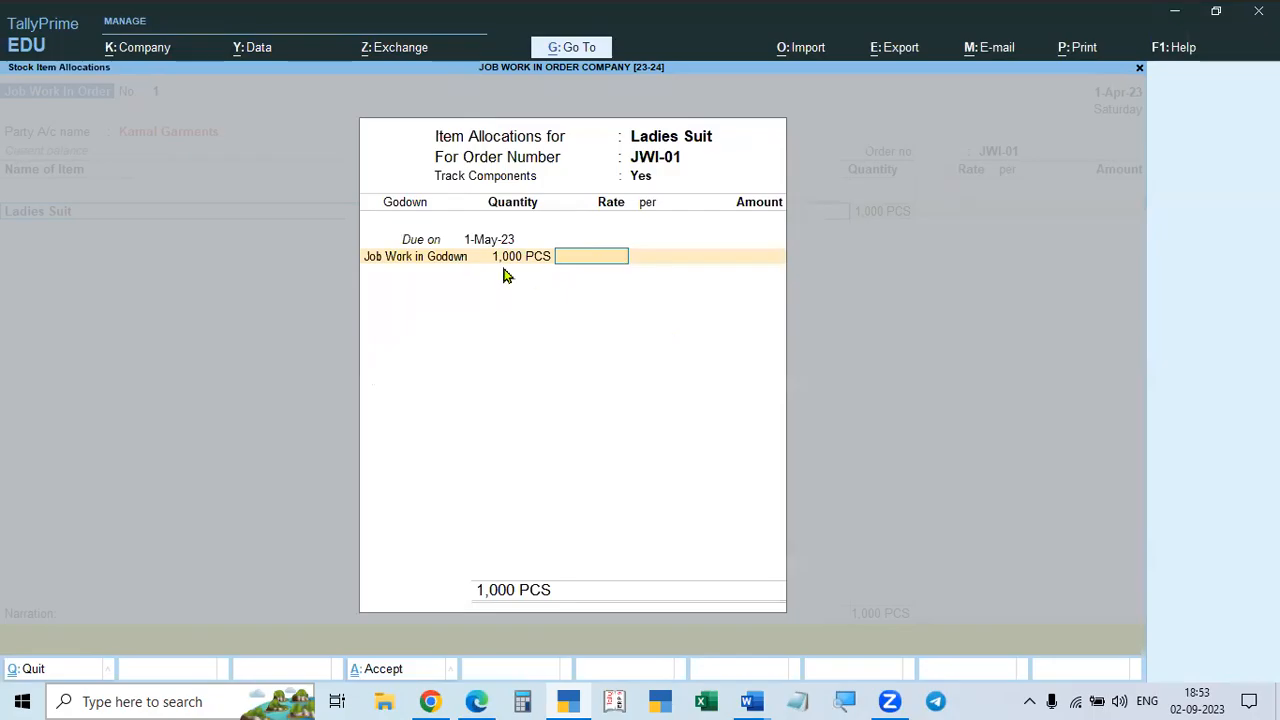
text(60)
key(Return)
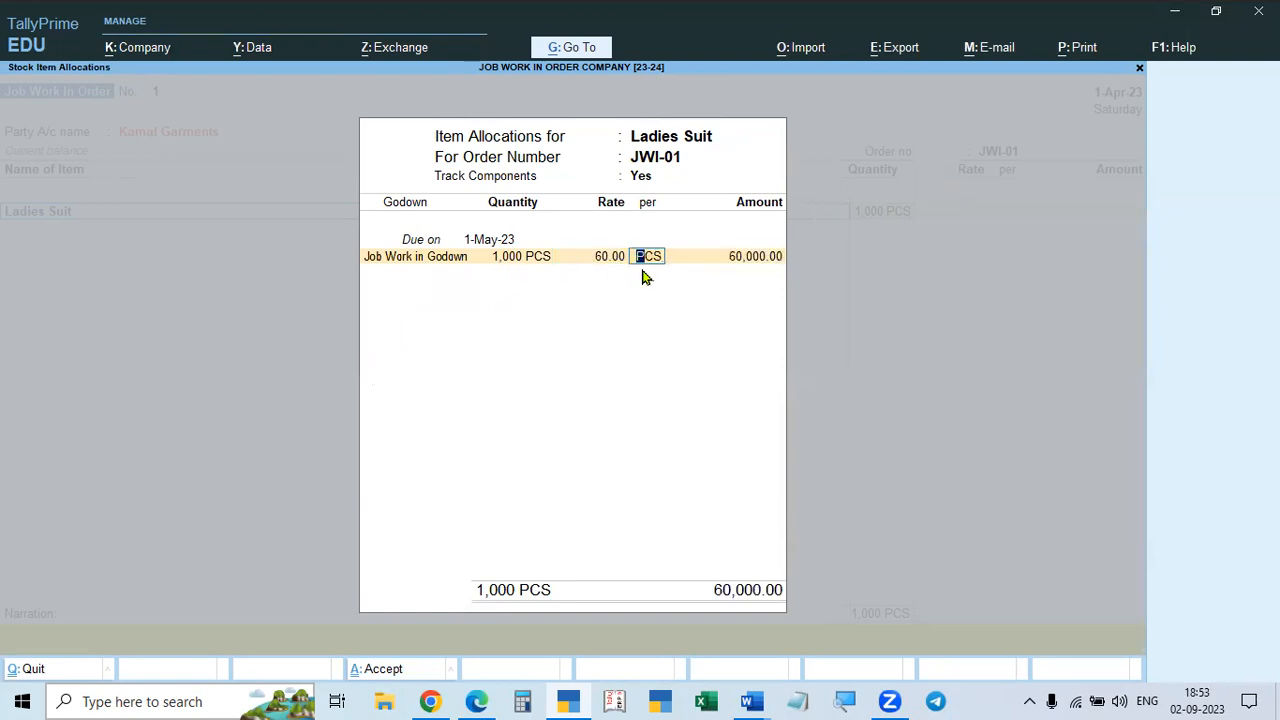
key(Return)
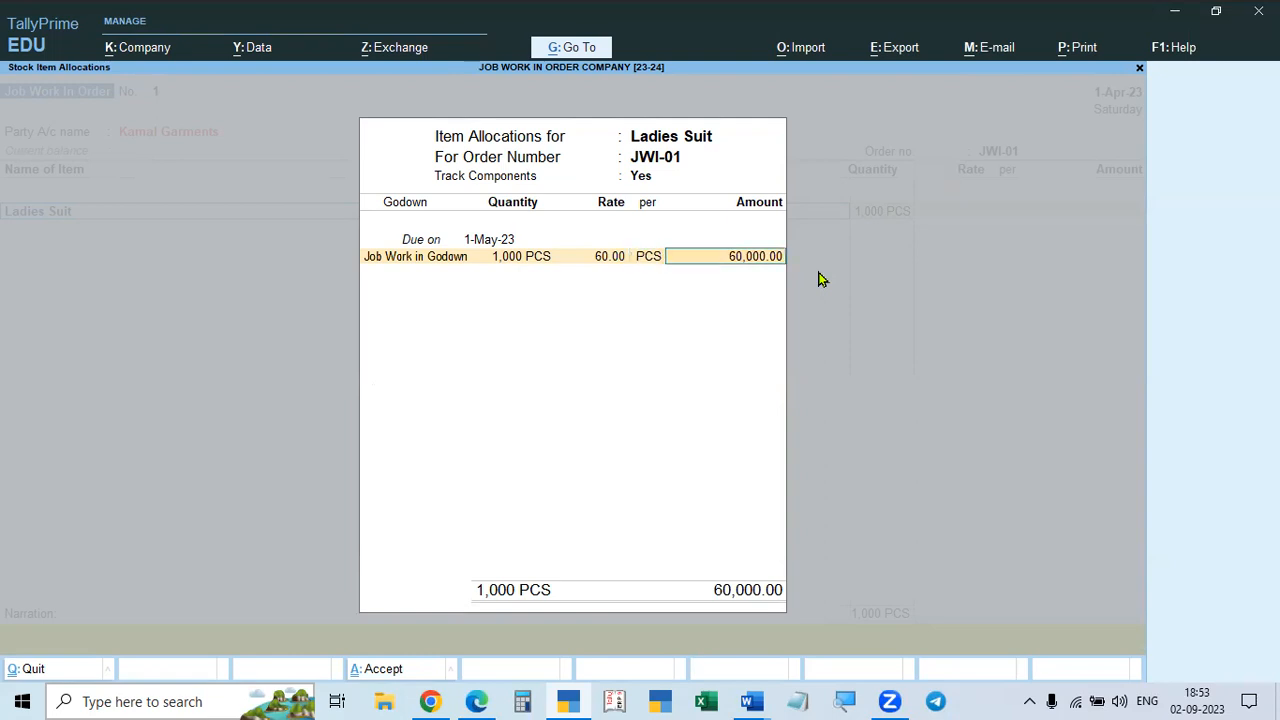
key(Return)
key(Return)
- End the item list, leave the narration empty and save the Job Work In Order voucher
key(Return)
key(Return)
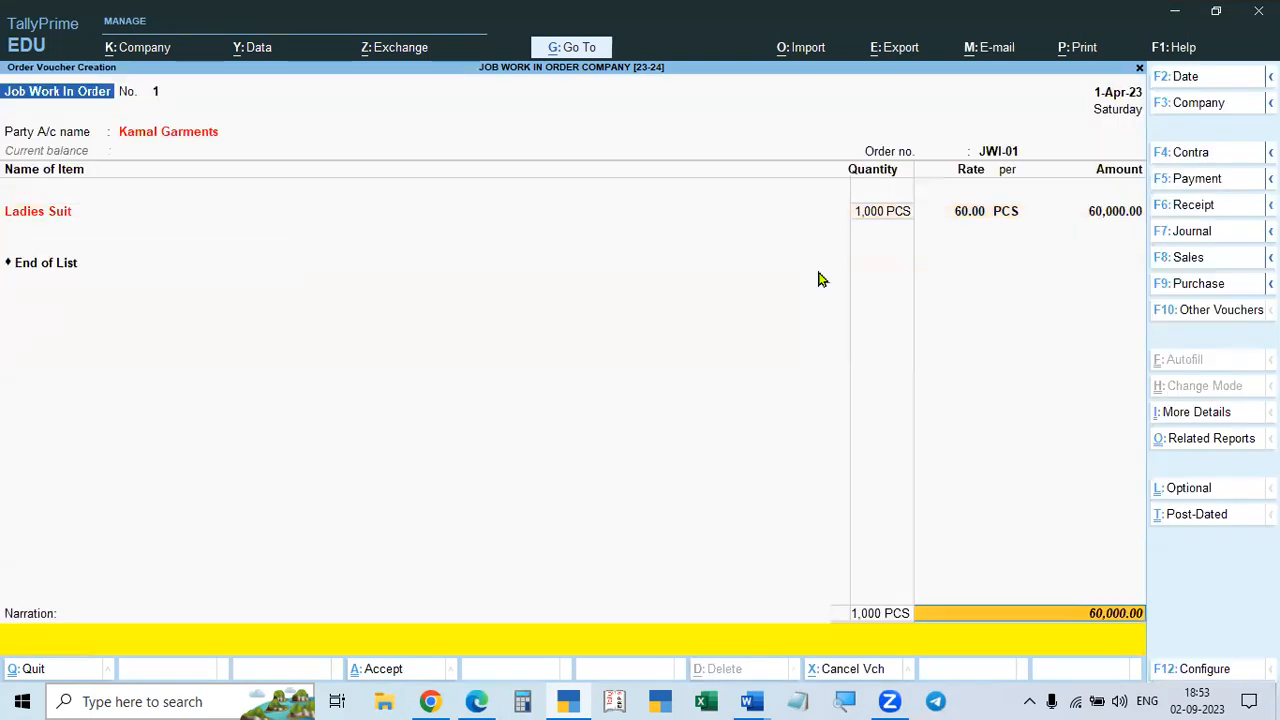
key(Return)
key(Return)
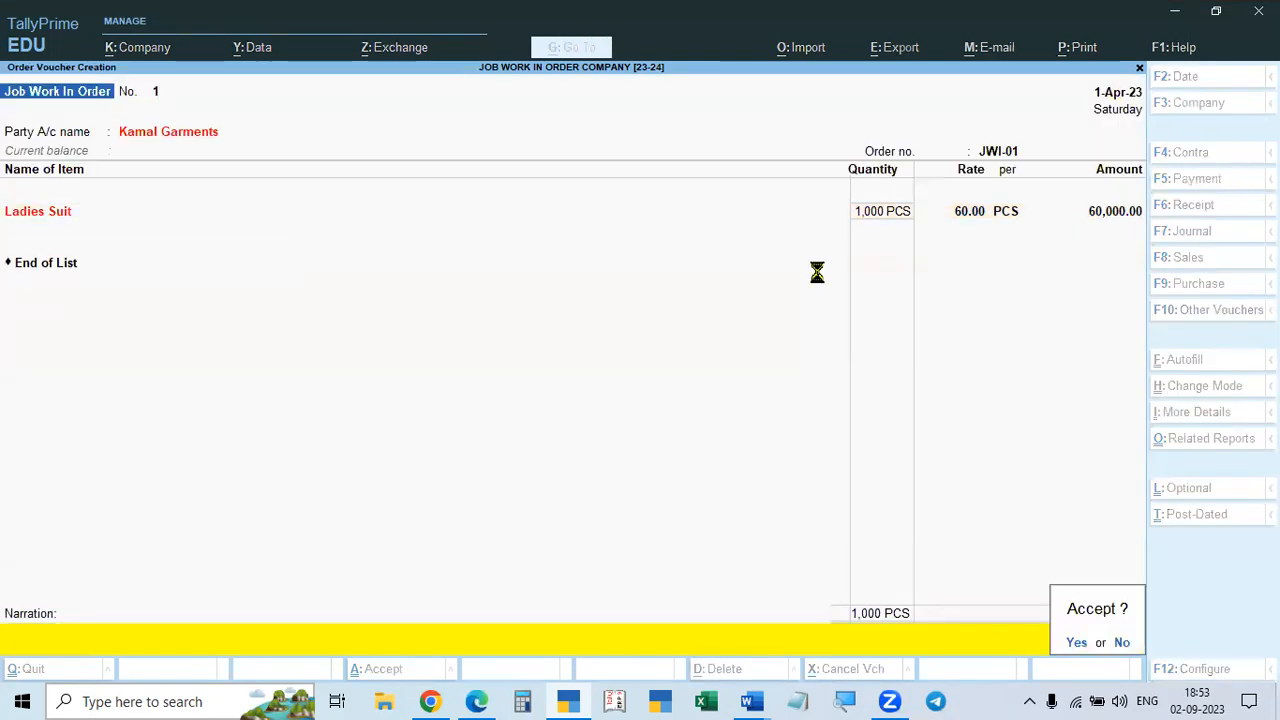
- Review Problem 1 and the job worker procedure in the Word documents for the voucher that follows the Job Work In Order
key(alt+Tab)
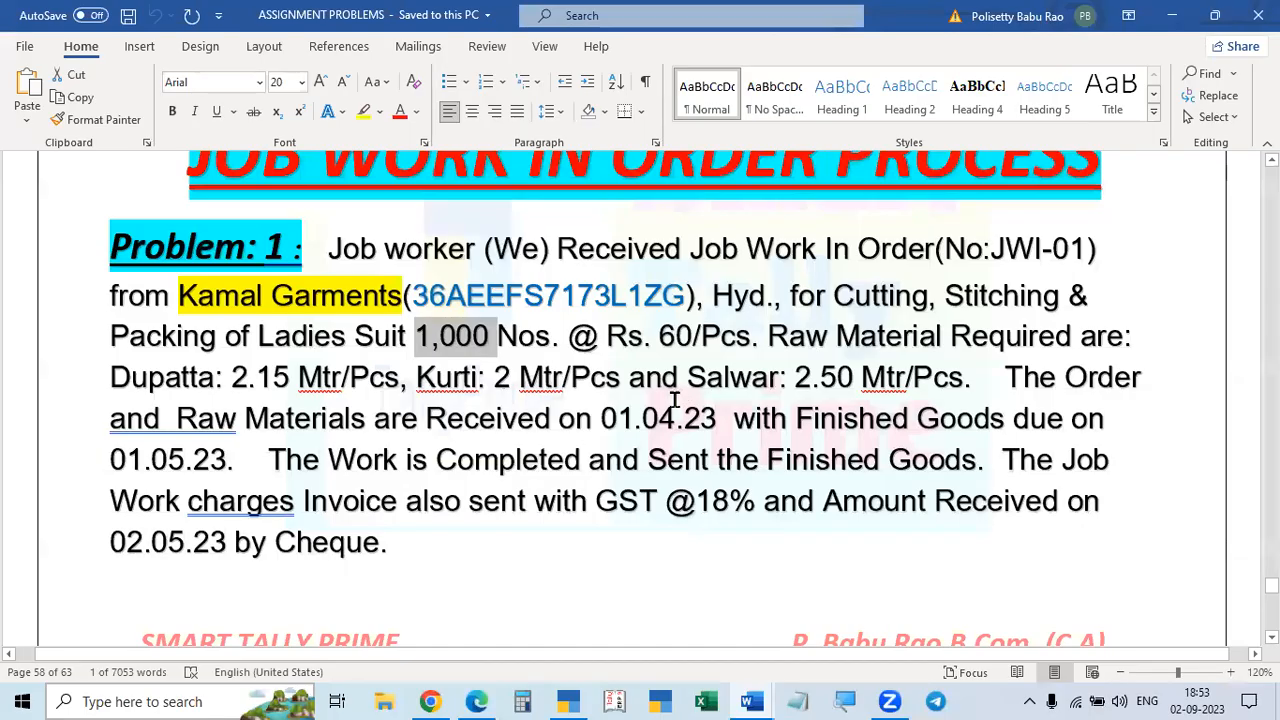
key(alt+Tab)
scroll(738, 415, down, 2)
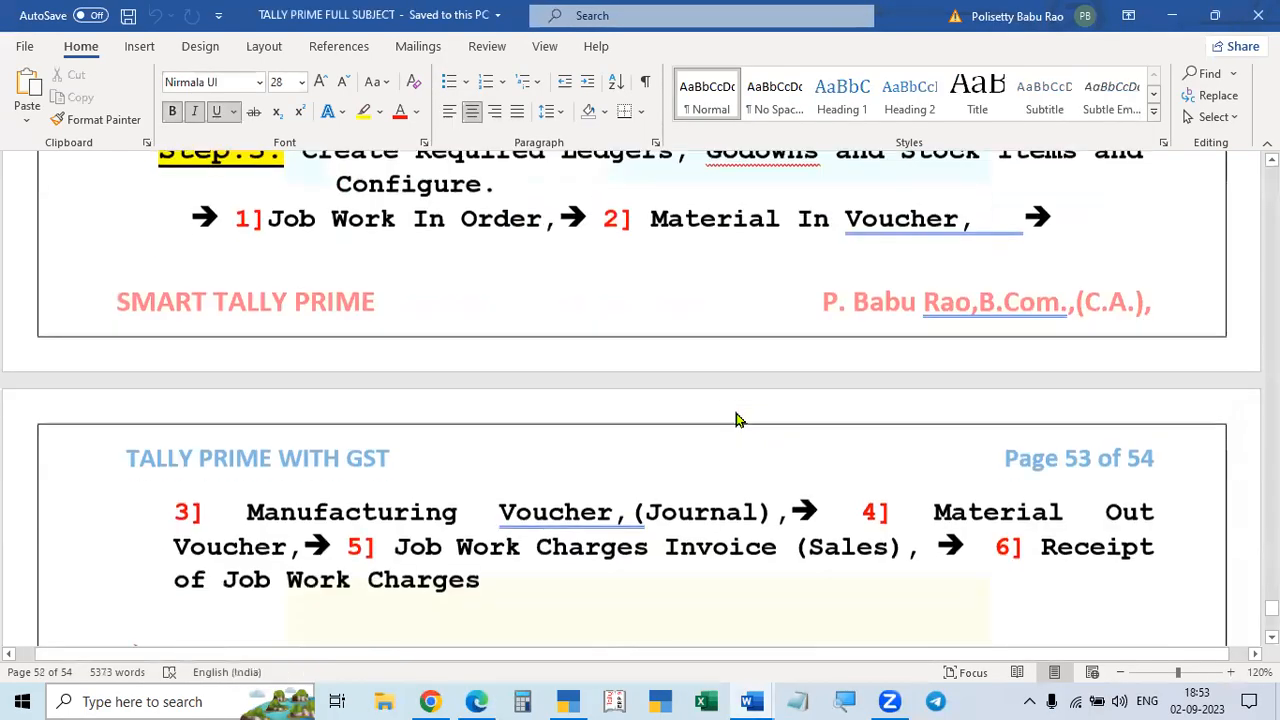
scroll(800, 315, up, 2)
scroll(706, 366, up, 2)
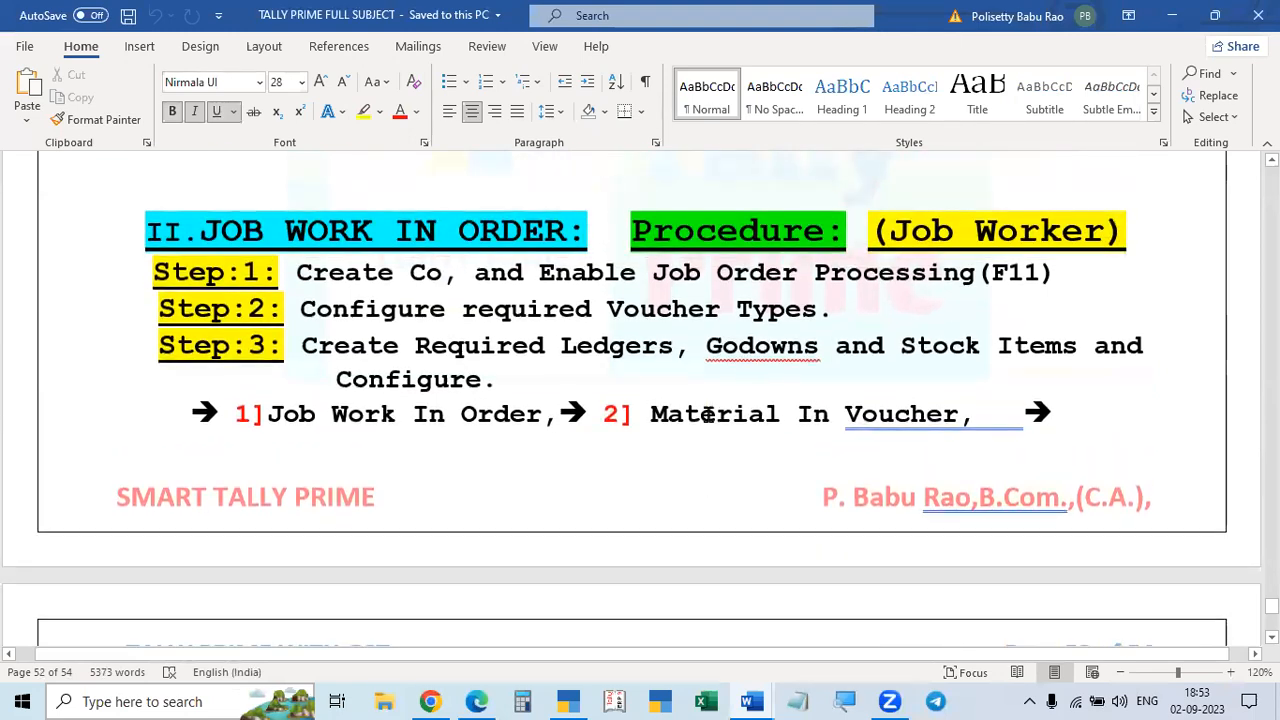
scroll(666, 366, down, 1)
key(alt+Tab)
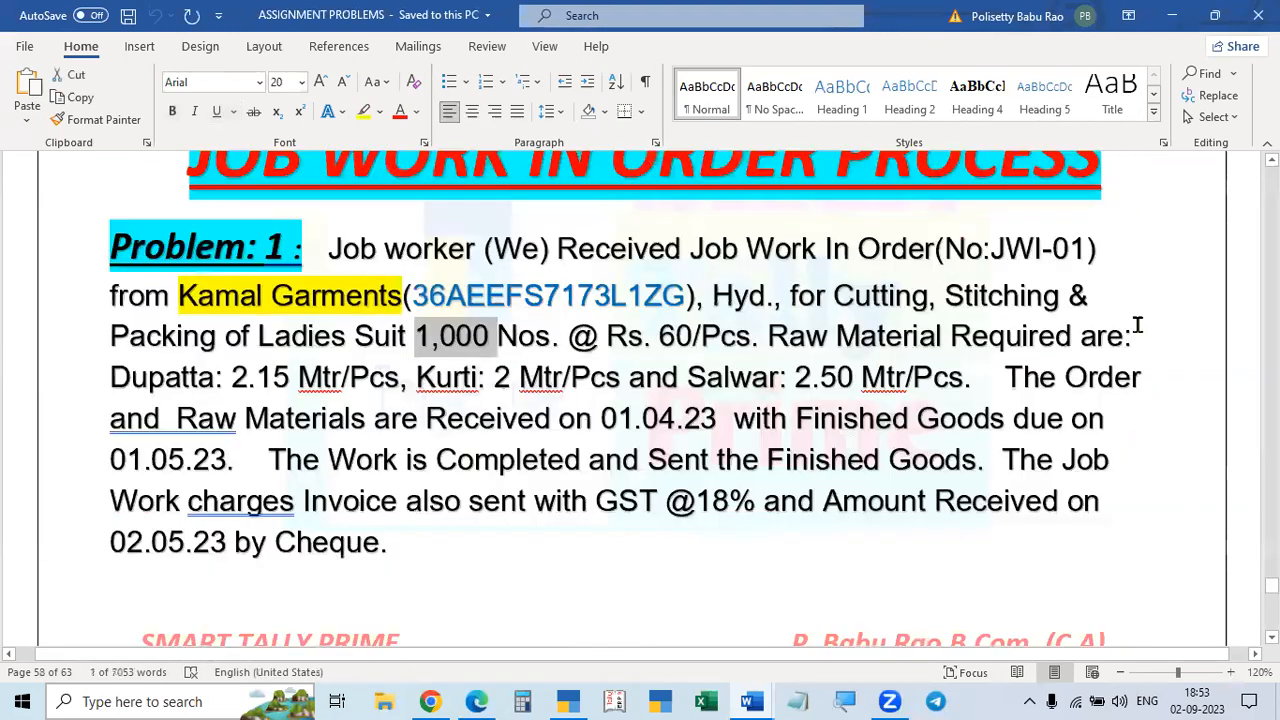
key(alt+Tab)
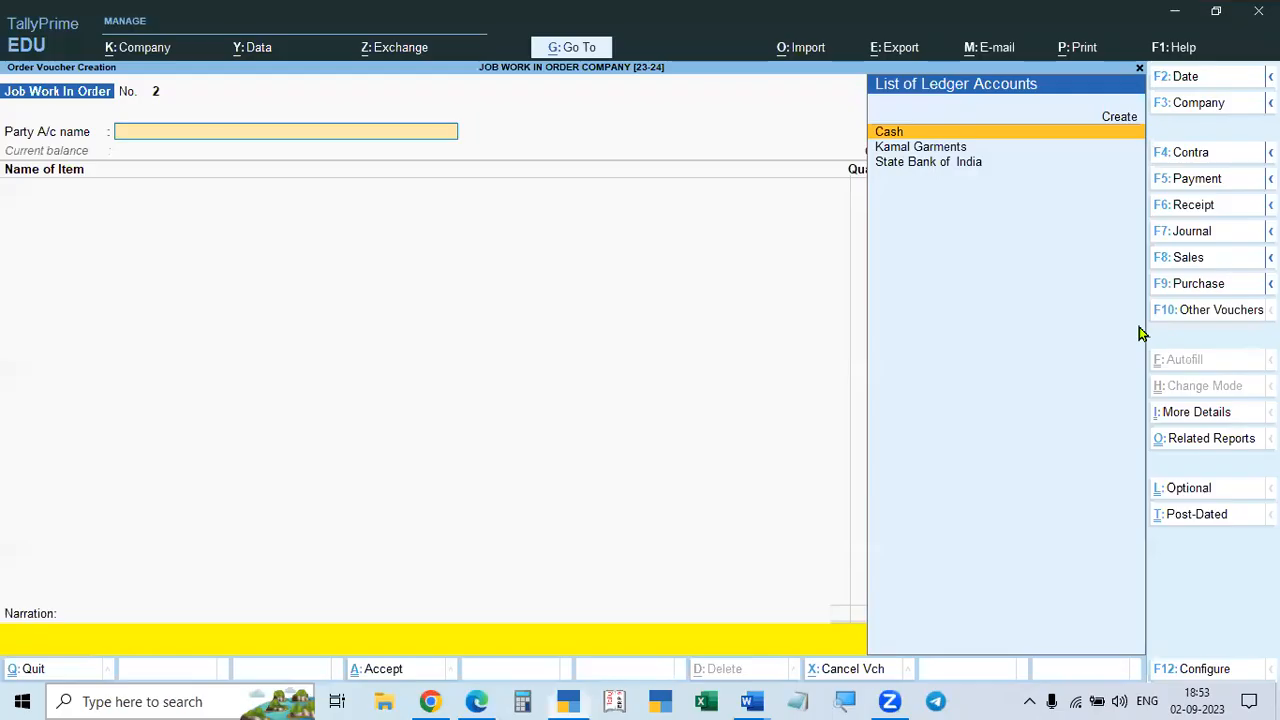
- Change the voucher type to the Material In inventory voucher
click(1208, 316)
key(Up)
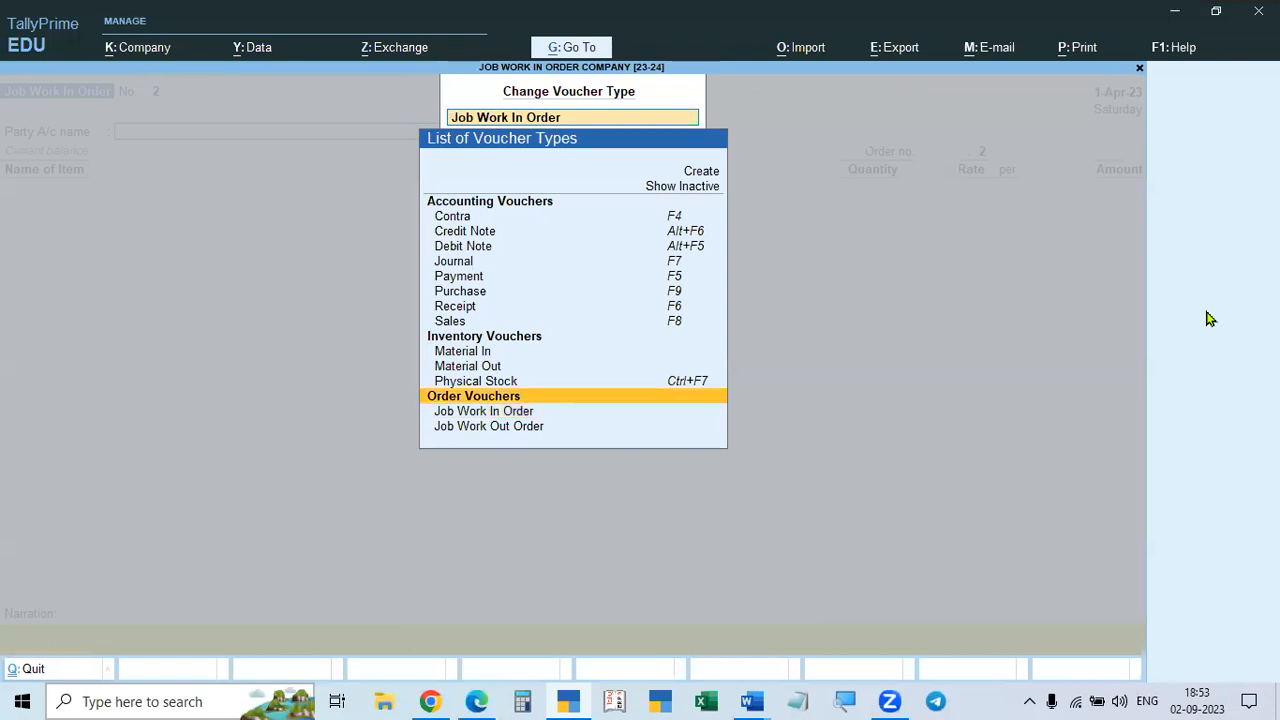
key(Up)
key(Up)
key(Up)
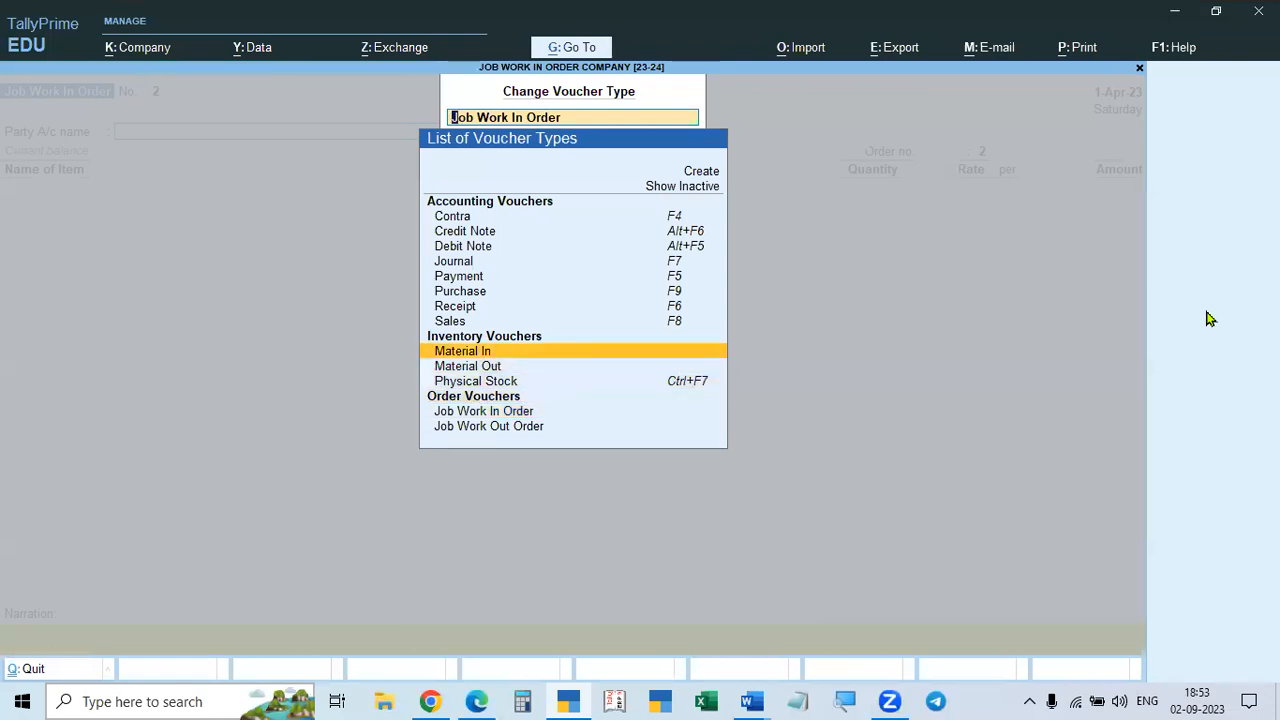
key(Return)
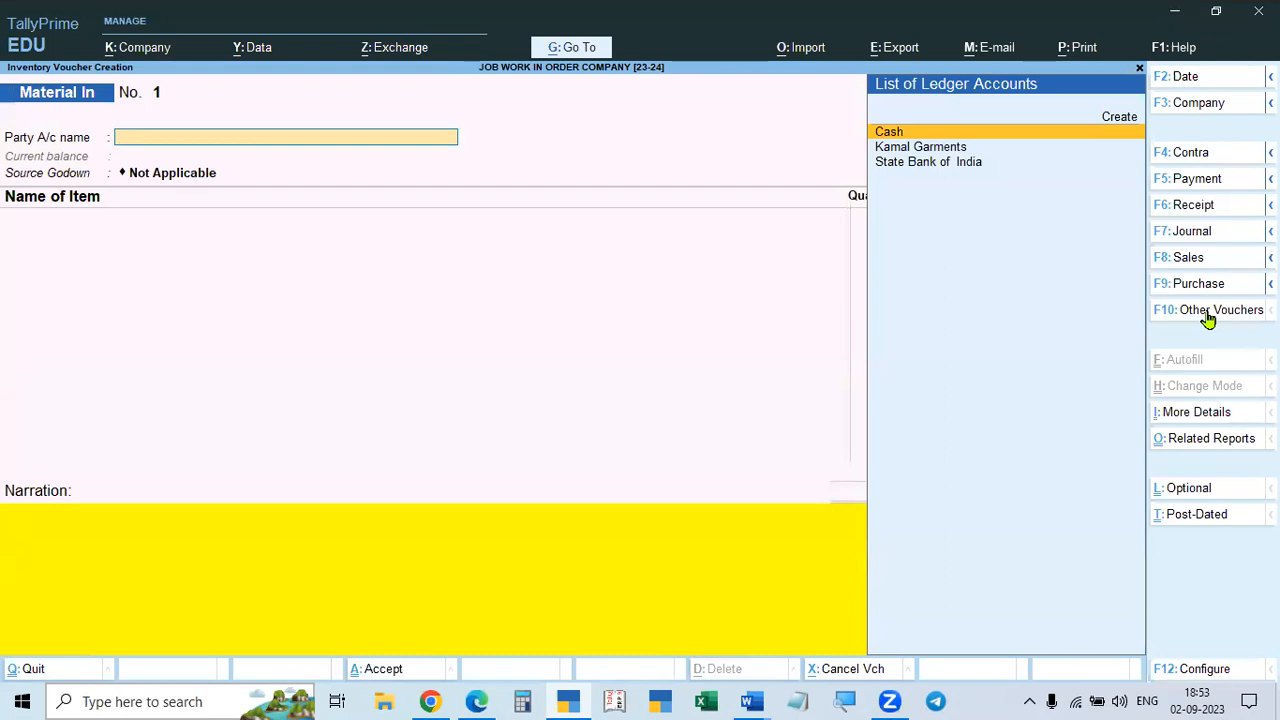
- Choose Kamal Garments as the Material In party and link its existing component receipt order
key(Down)
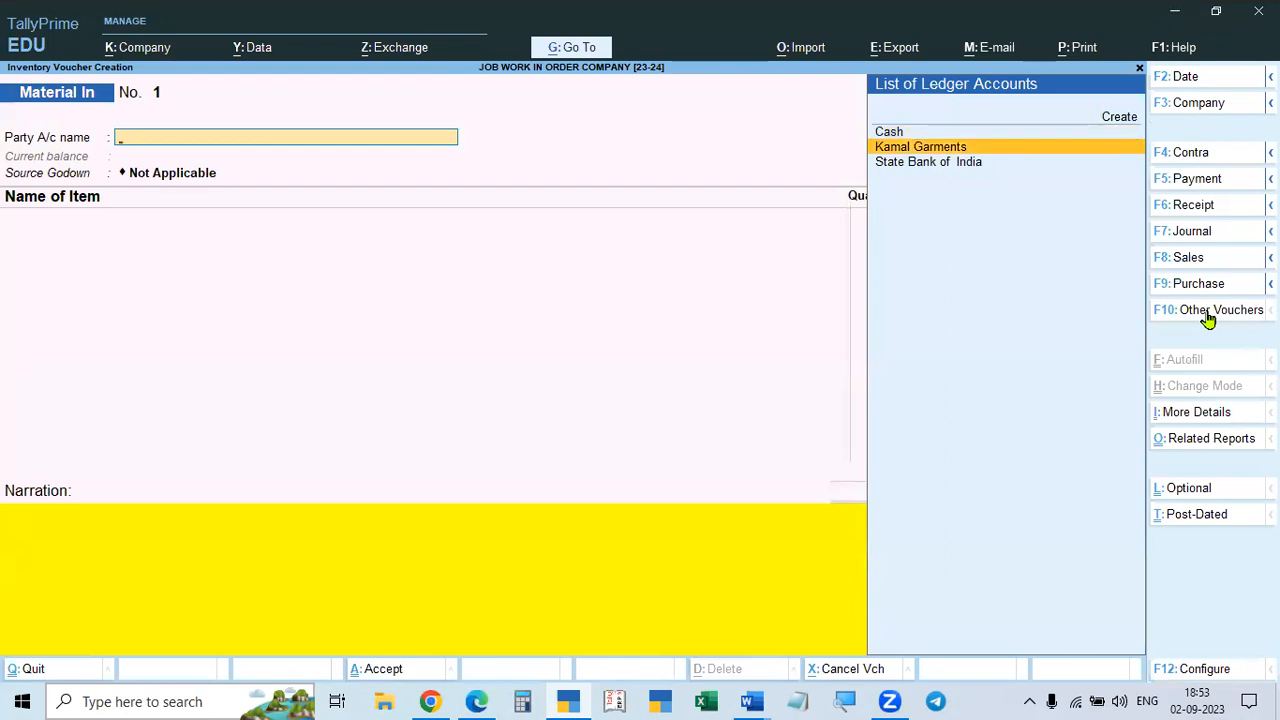
key(Return)
key(Down)
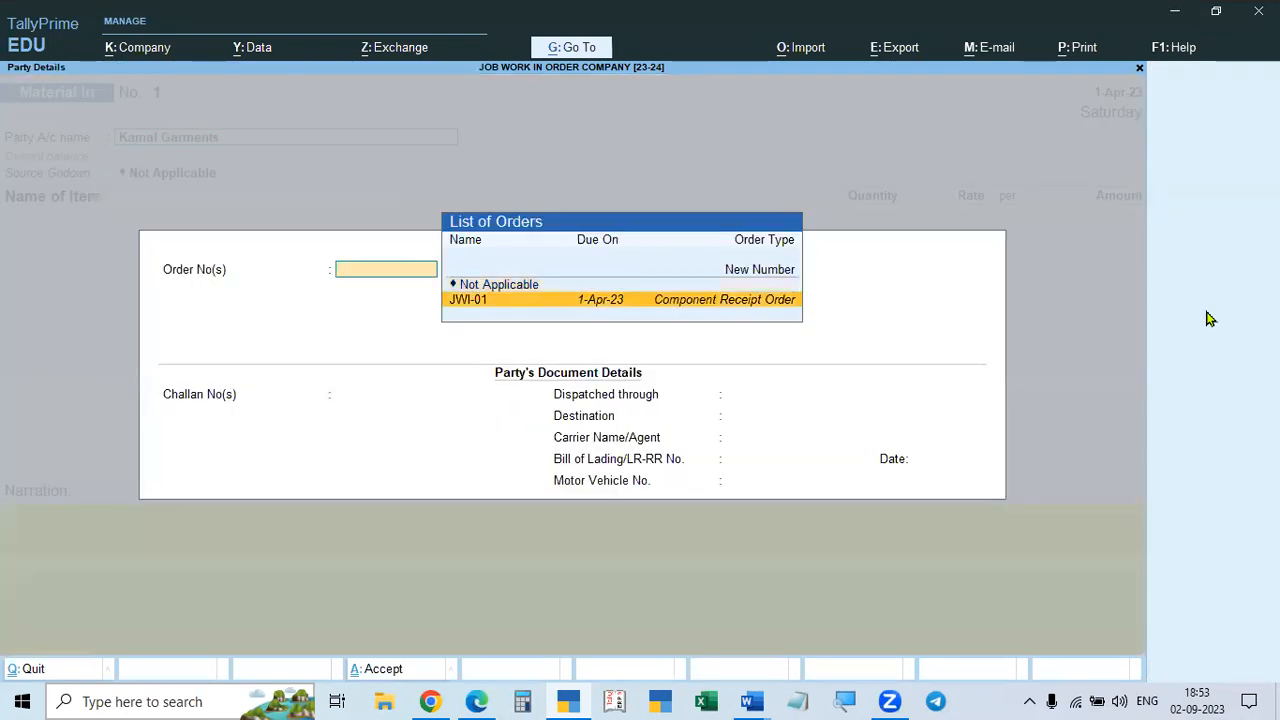
key(Return)
key(Return)
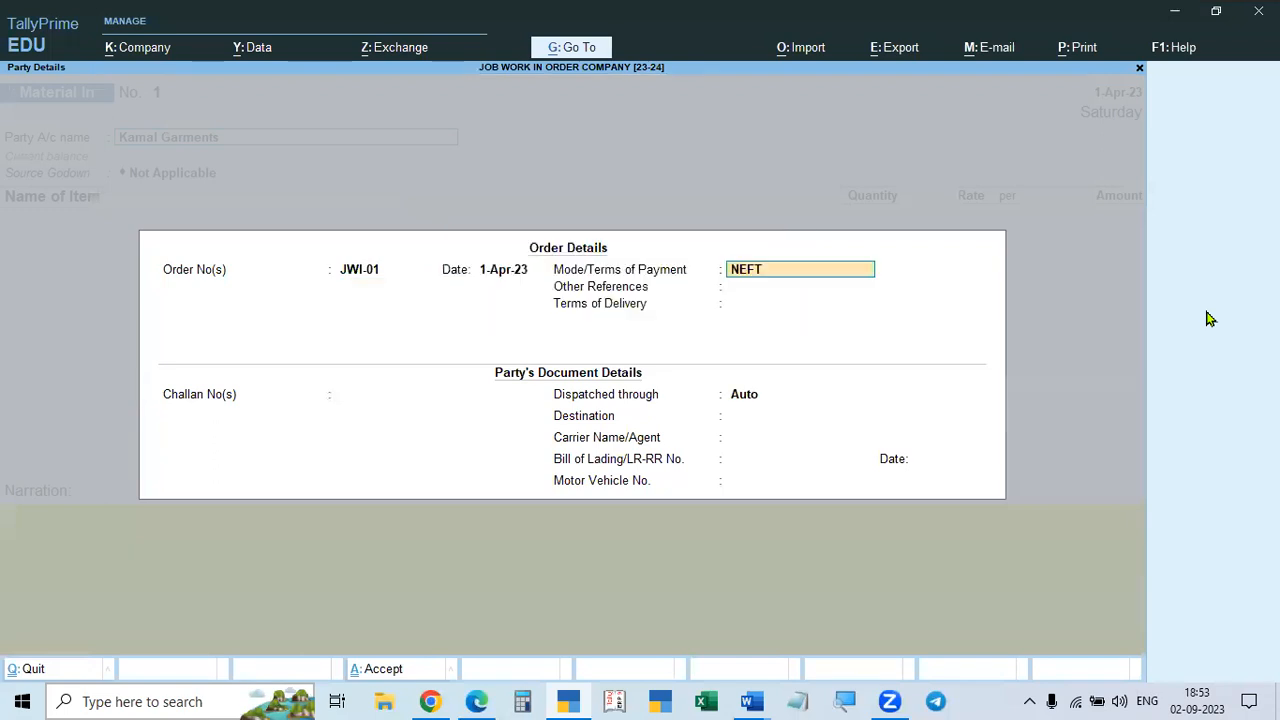
- Keep NEFT as payment terms and Auto as dispatch mode, and enter Kukatpally as destination and Navata as carrier
key(Return)
key(Return)
key(Return)
key(Return)
key(Return)
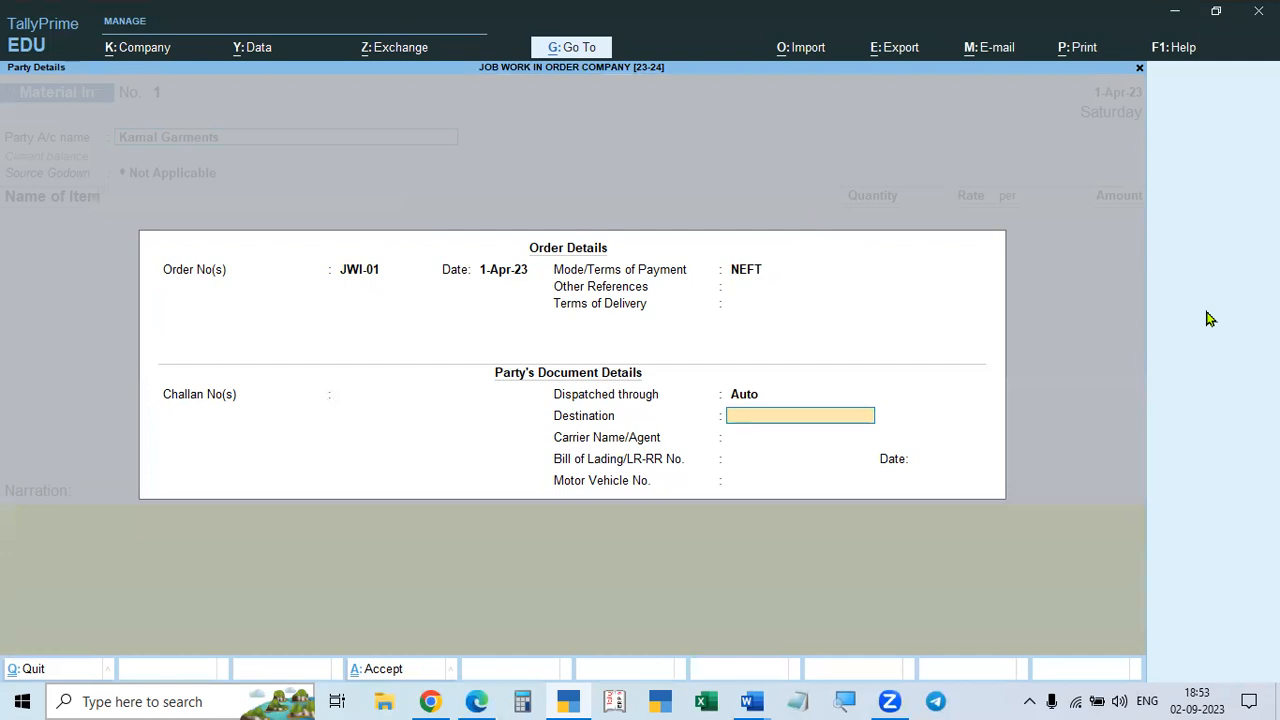
text(Kukatpally)
key(Return)
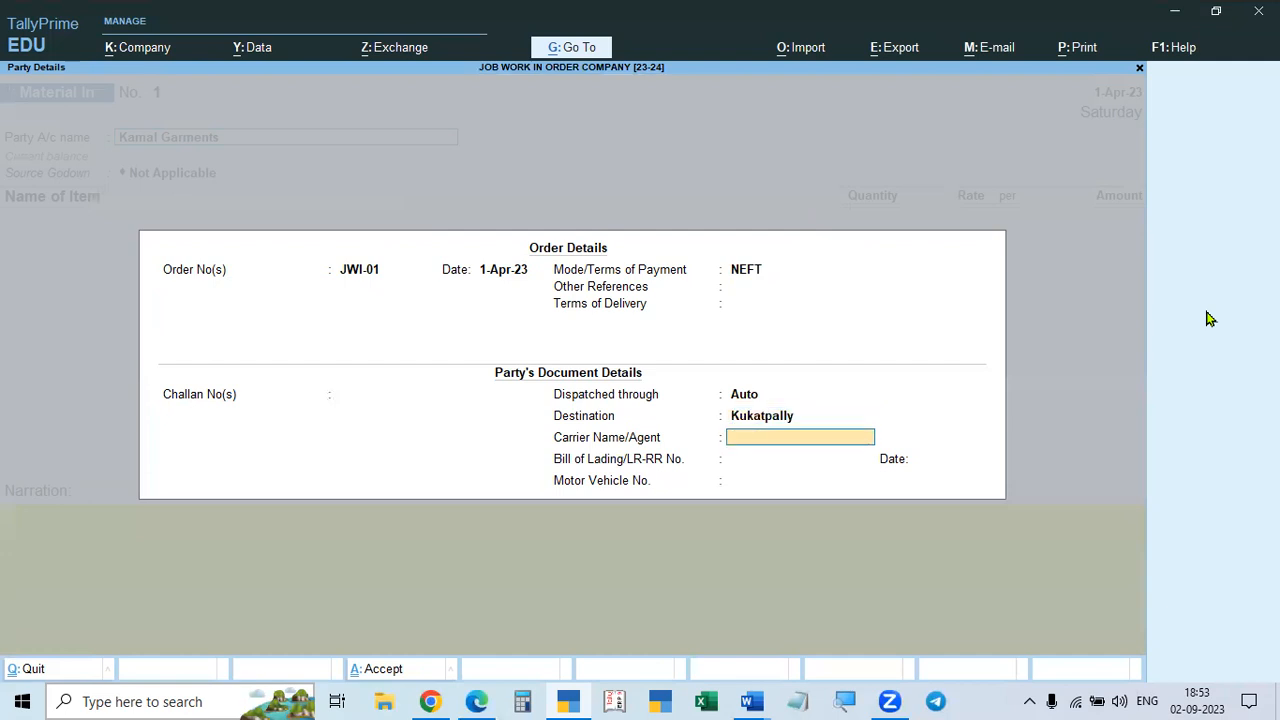
text(Navata)
key(Return)
- Enter the bill of lading number dated 1-Apr-23 and fill in the motor vehicle number
text(1254)
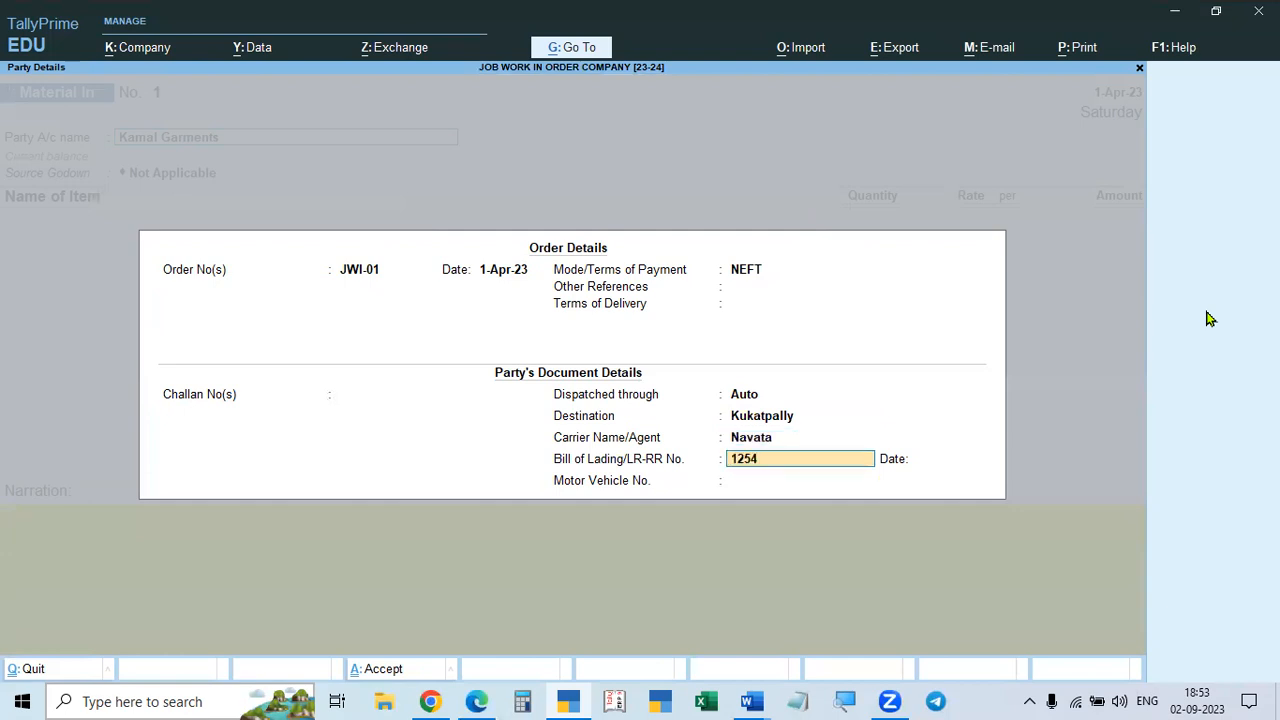
text(78/23)
key(Return)
text(1.4)
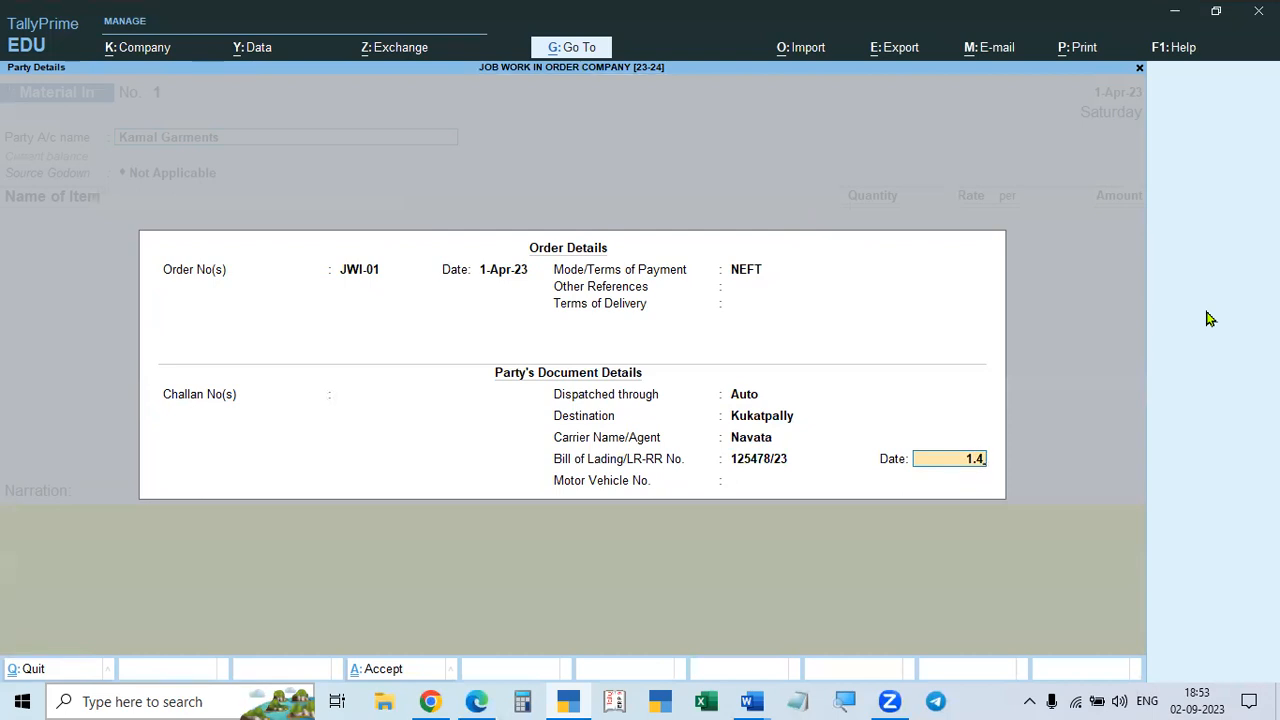
key(Return)
text(T)
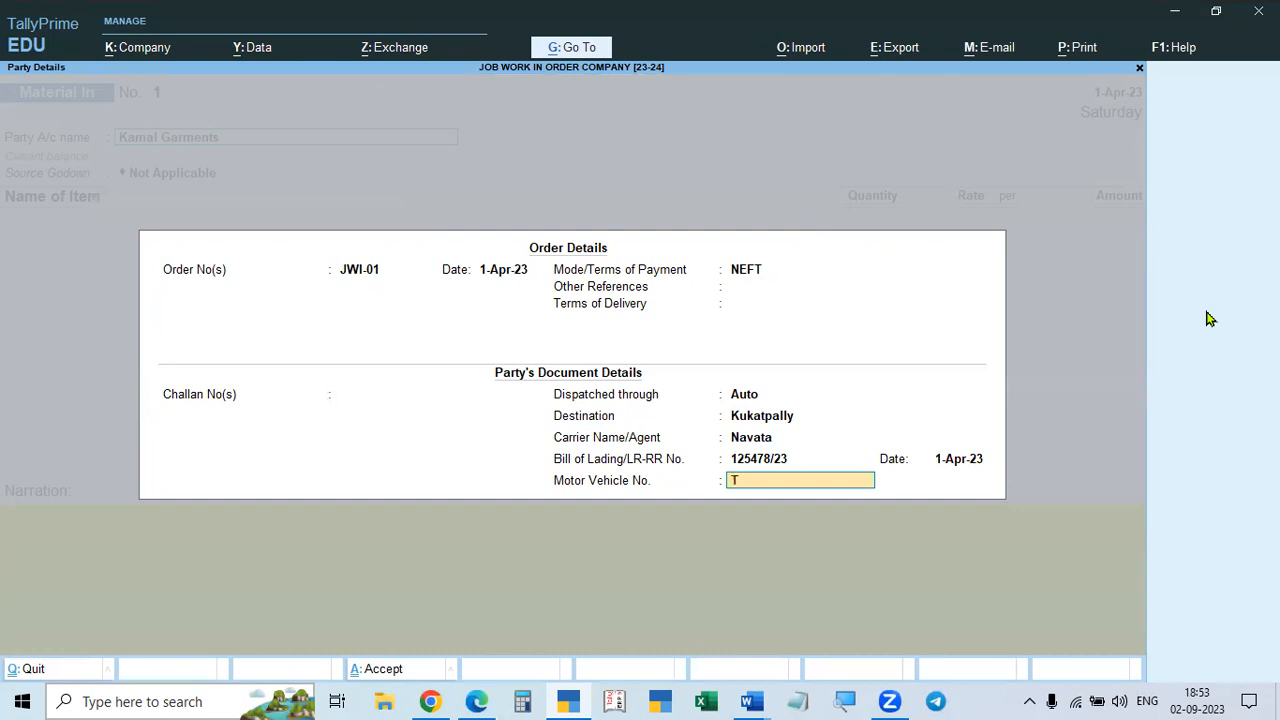
text(S08-5485)
key(Return)
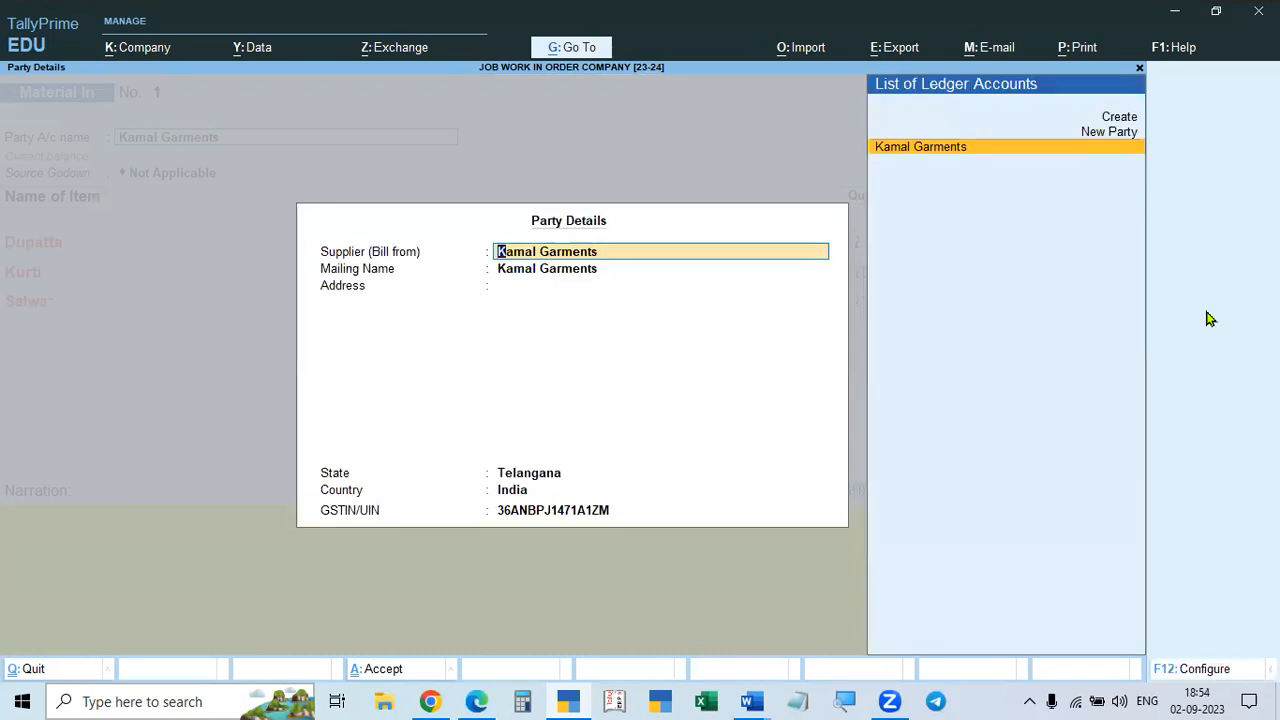
- Accept Kamal Garments' party details with the source godown as Not Applicable, and open Dupatta's item allocation
key(Return)
key(ctrl+a)
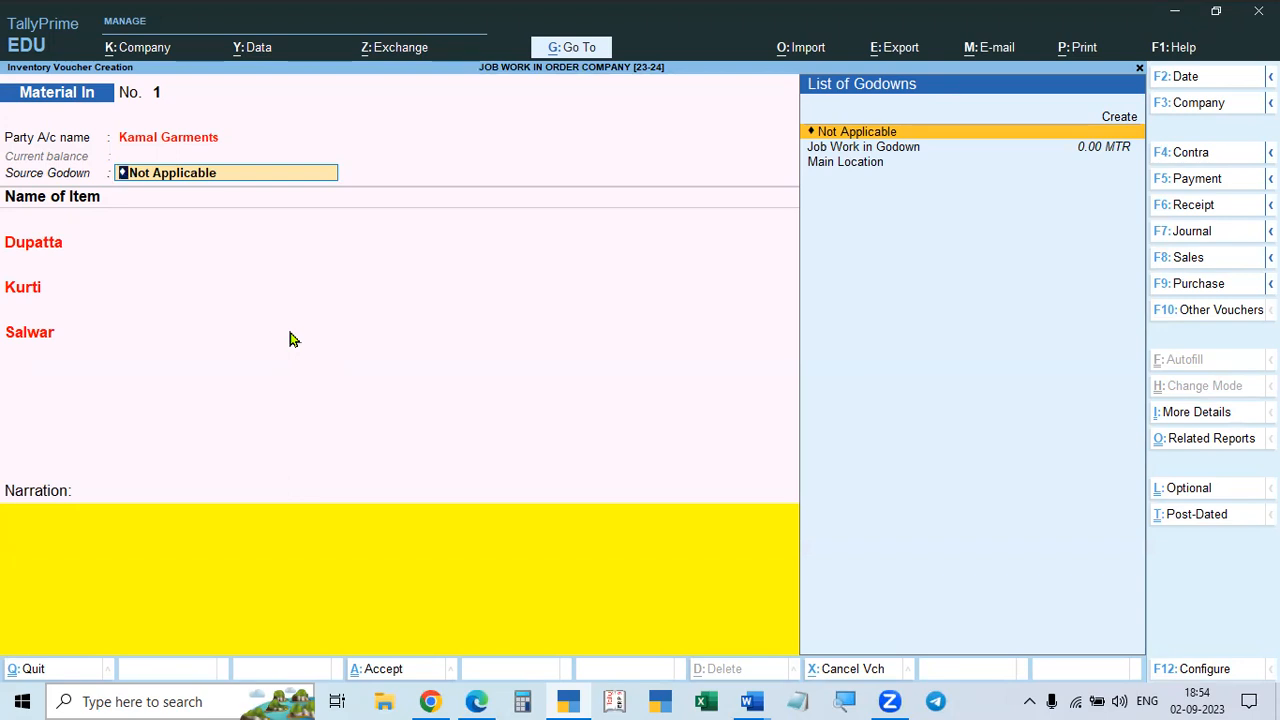
key(Return)
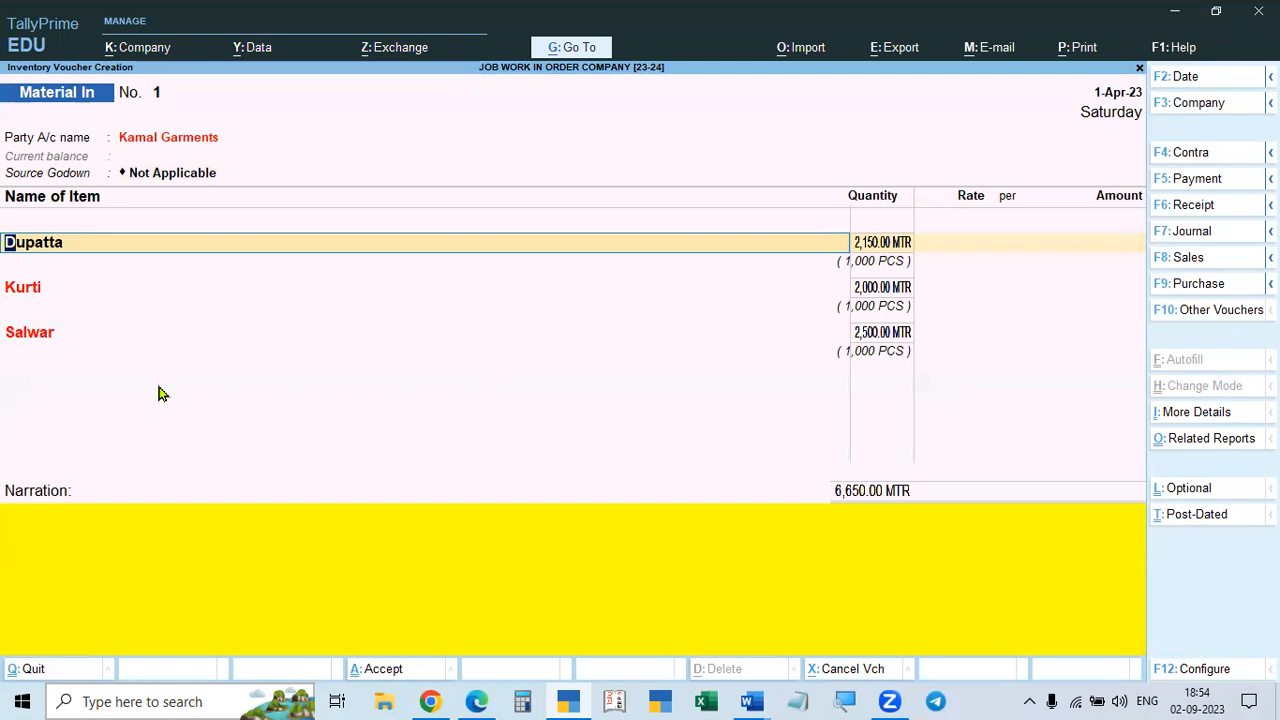
key(Return)
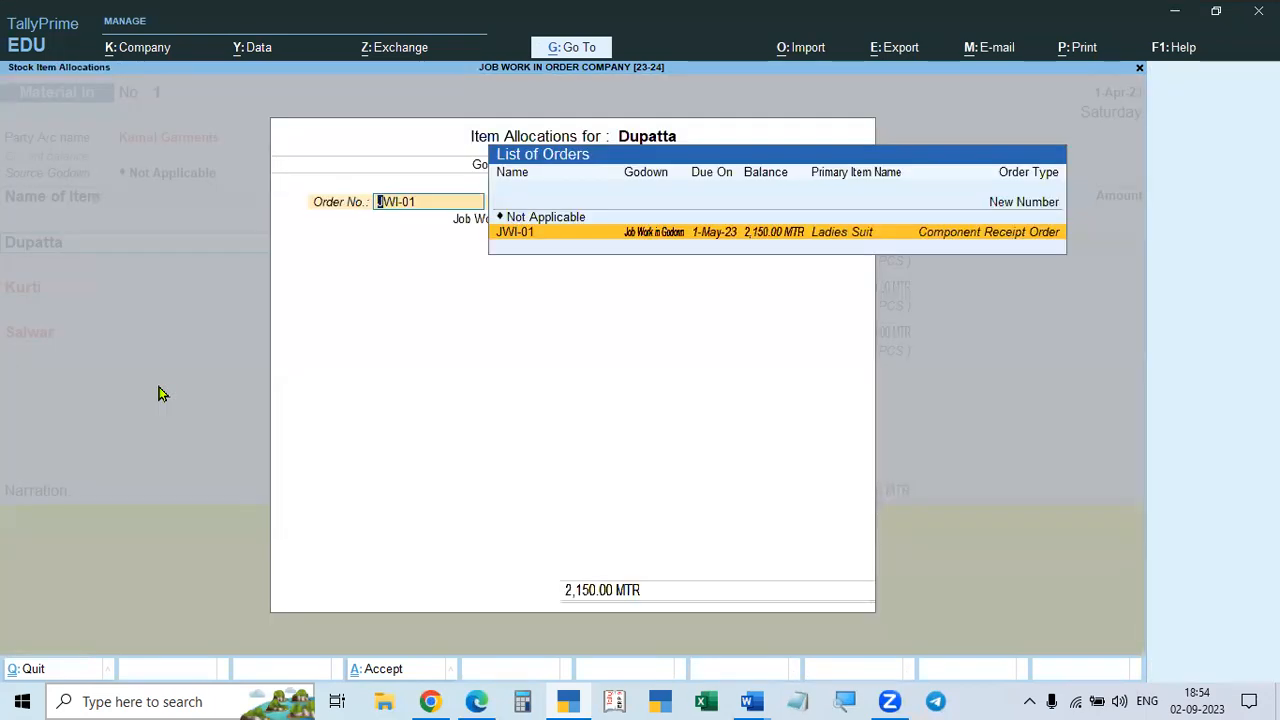
- Discard the unfinished Material In voucher and return to the Gateway of Tally
key(Return)
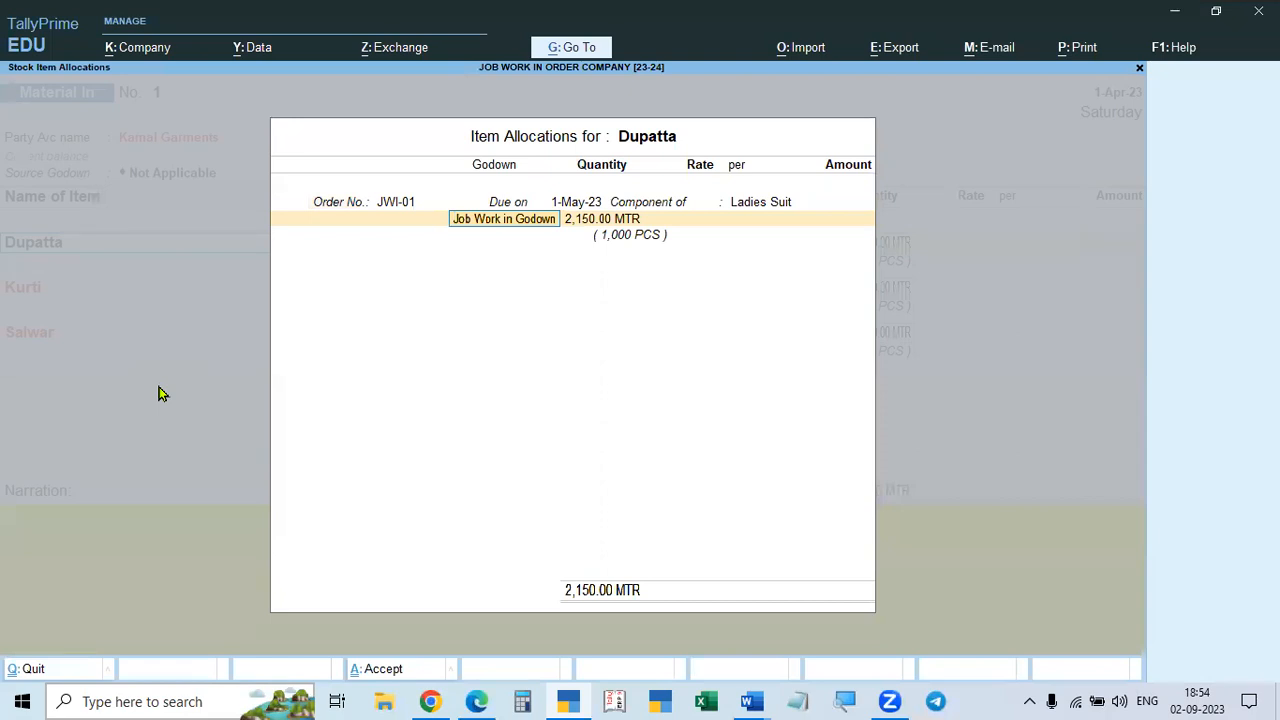
key(Escape)
key(Escape)
key(Escape)
key(Escape)
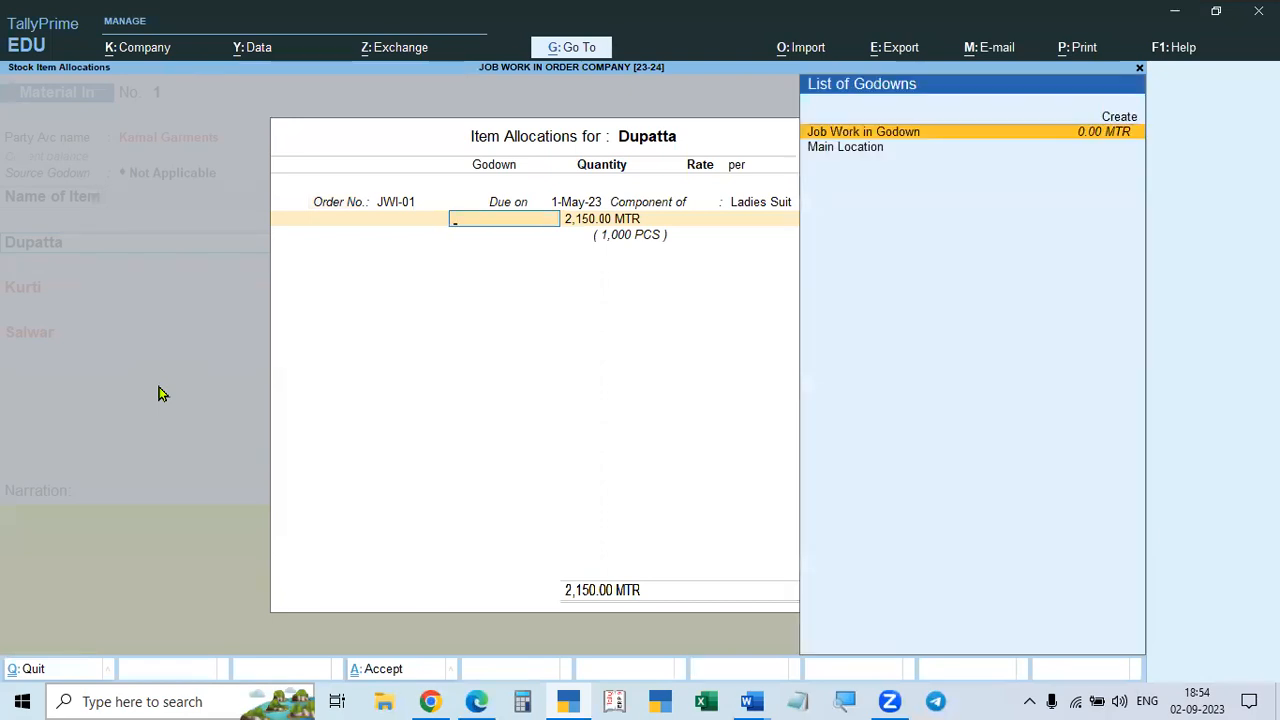
key(y)
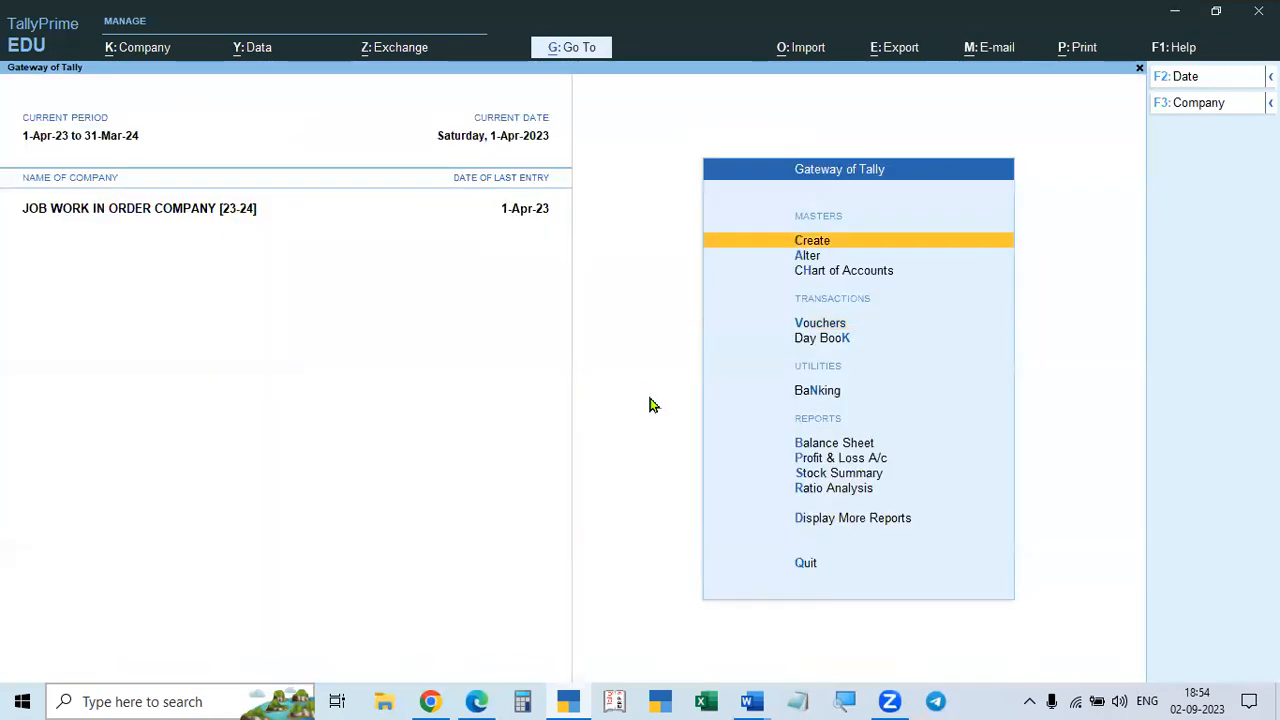
key(Down)
key(Down)
key(Down)
key(Down)
key(Down)
key(Down)
key(Down)
key(Down)
key(Return)
key(Escape)
key(Up)
key(Return)
key(Escape)
key(Up)
key(Return)
key(Escape)
- Review the Orders outstanding summary in the Job Work Reports
key(Down)
key(Down)
key(Down)
key(Down)
key(Return)
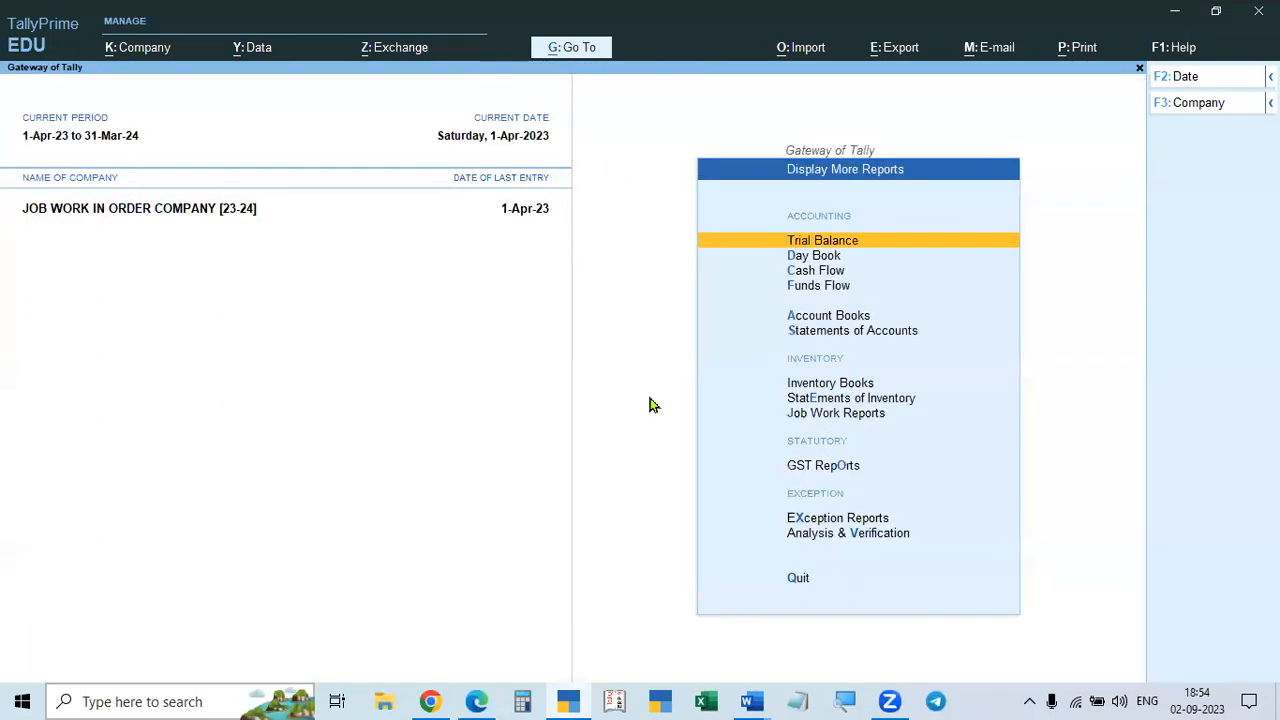
click(849, 416)
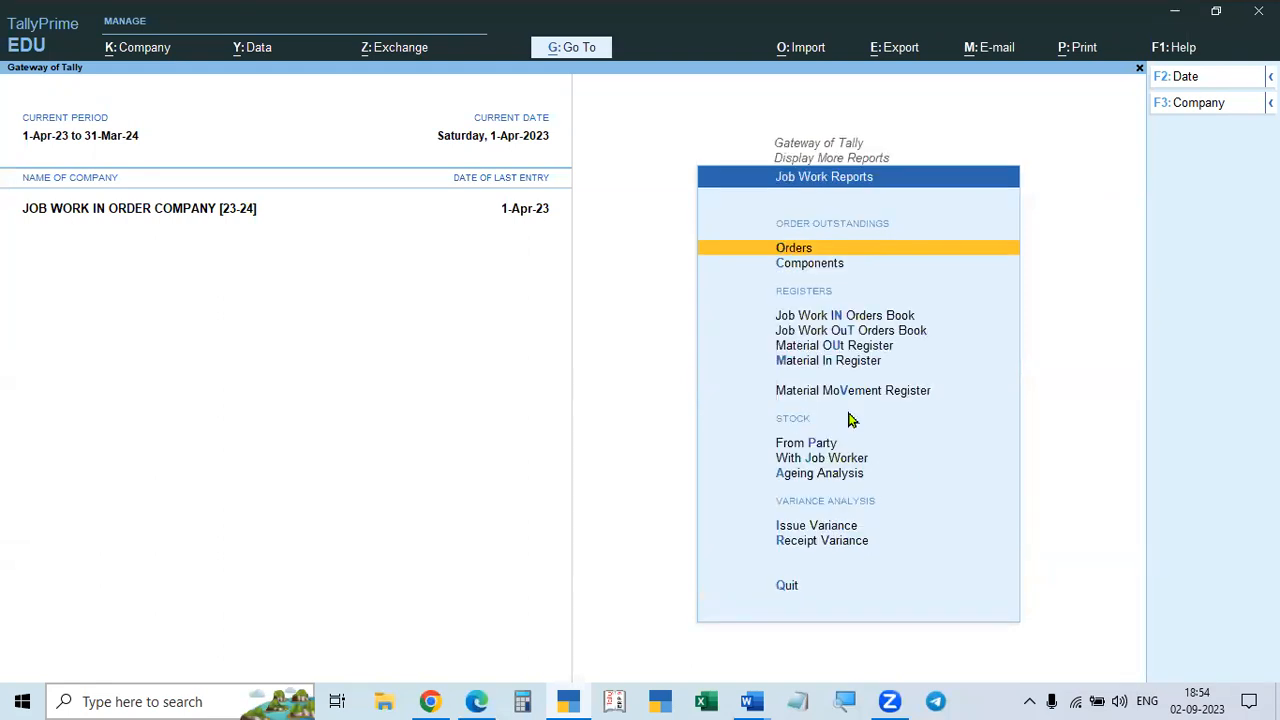
key(Return)
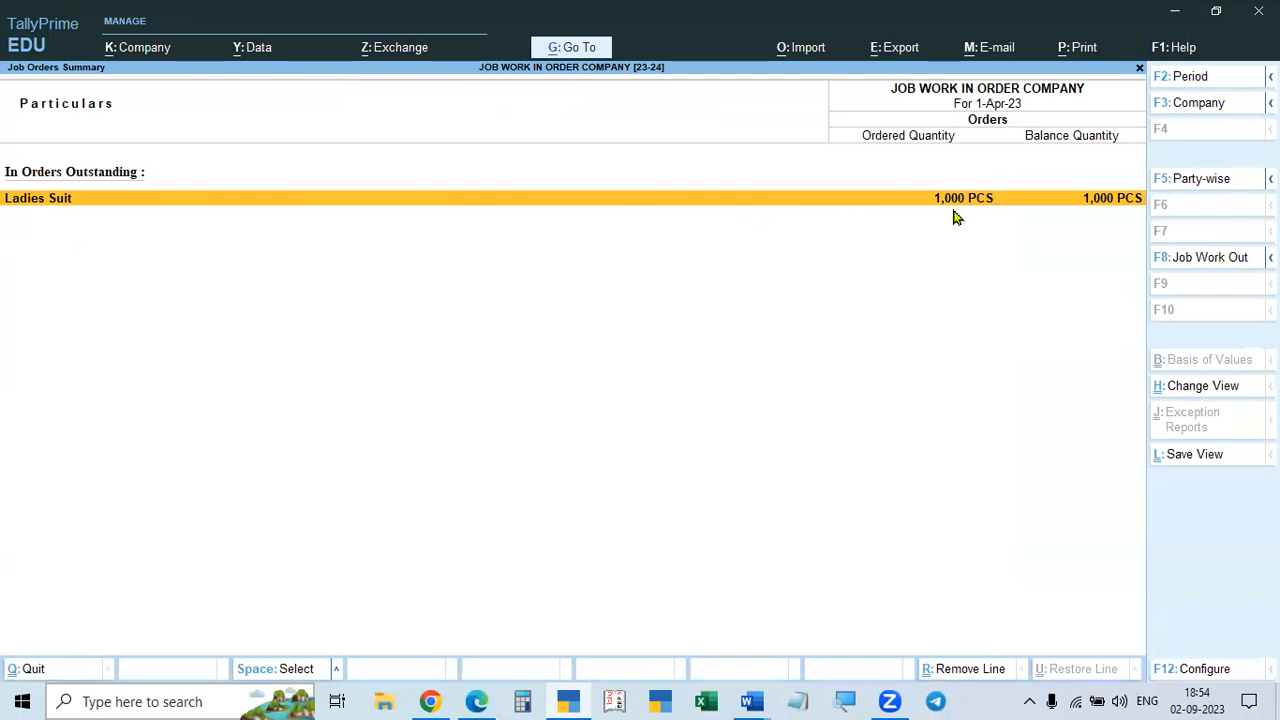
key(Escape)
- Review the outstanding Components summary in the Job Work Reports
key(Down)
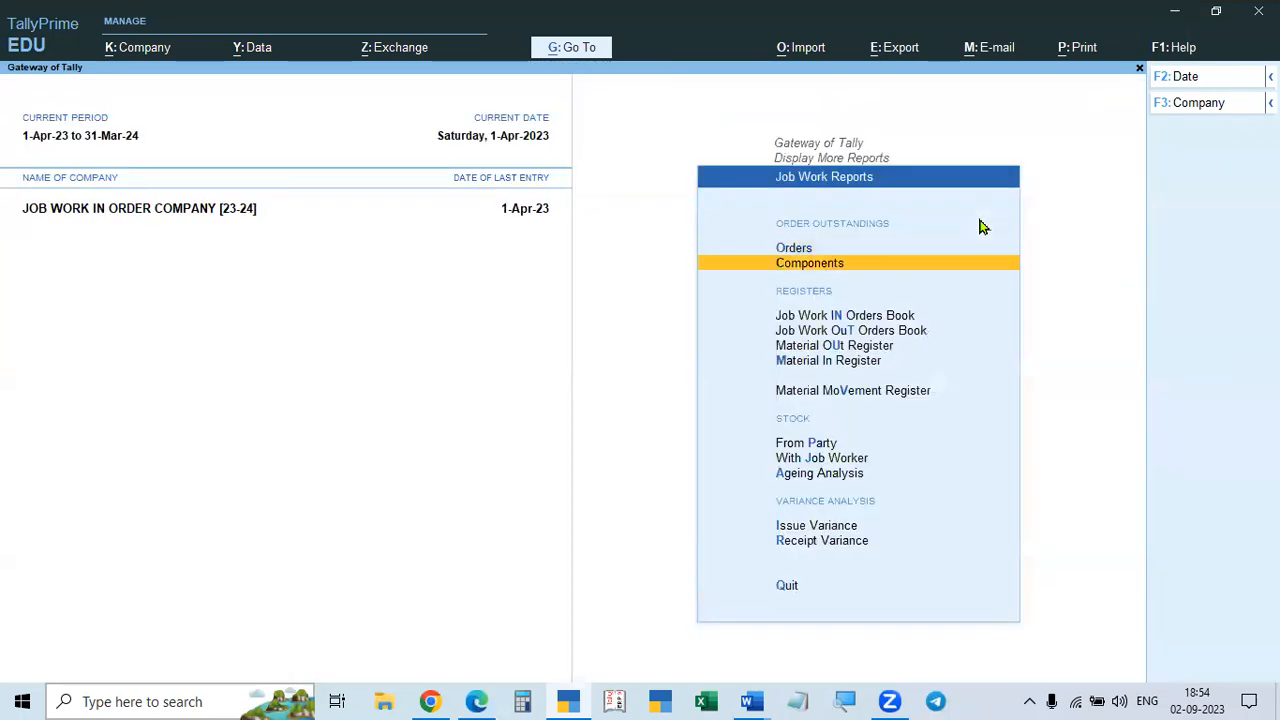
key(Return)
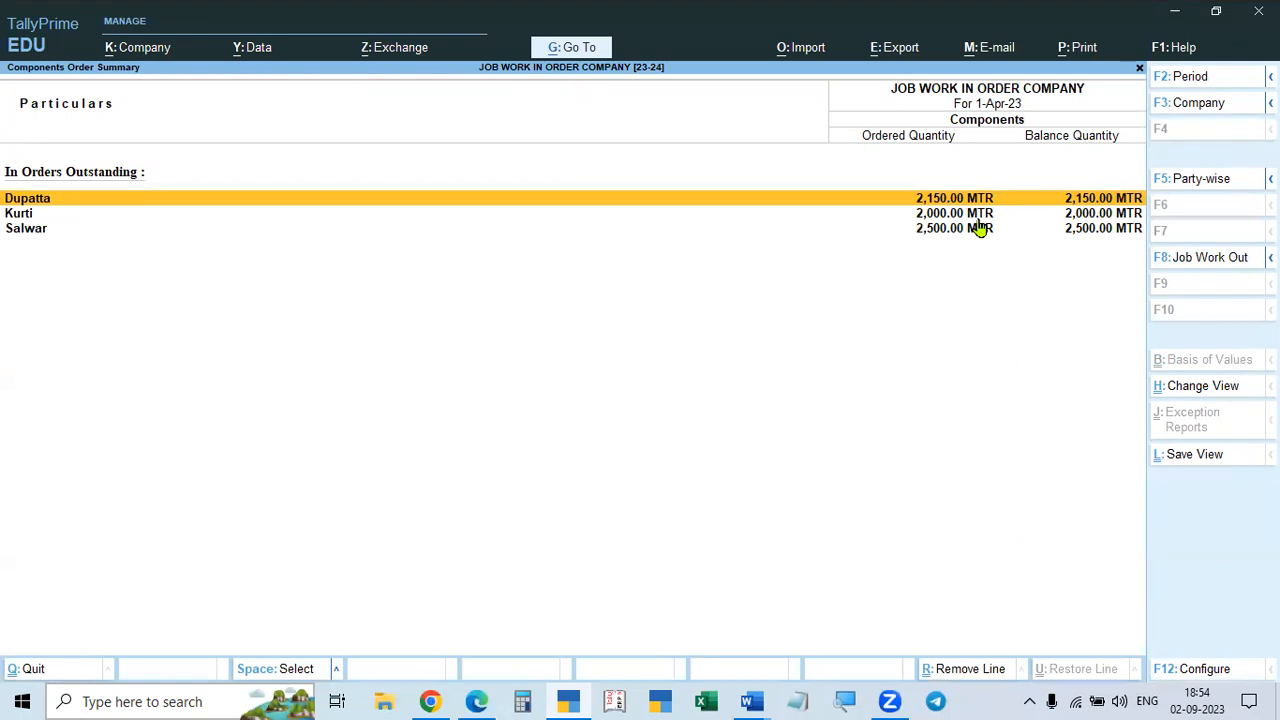
key(Escape)
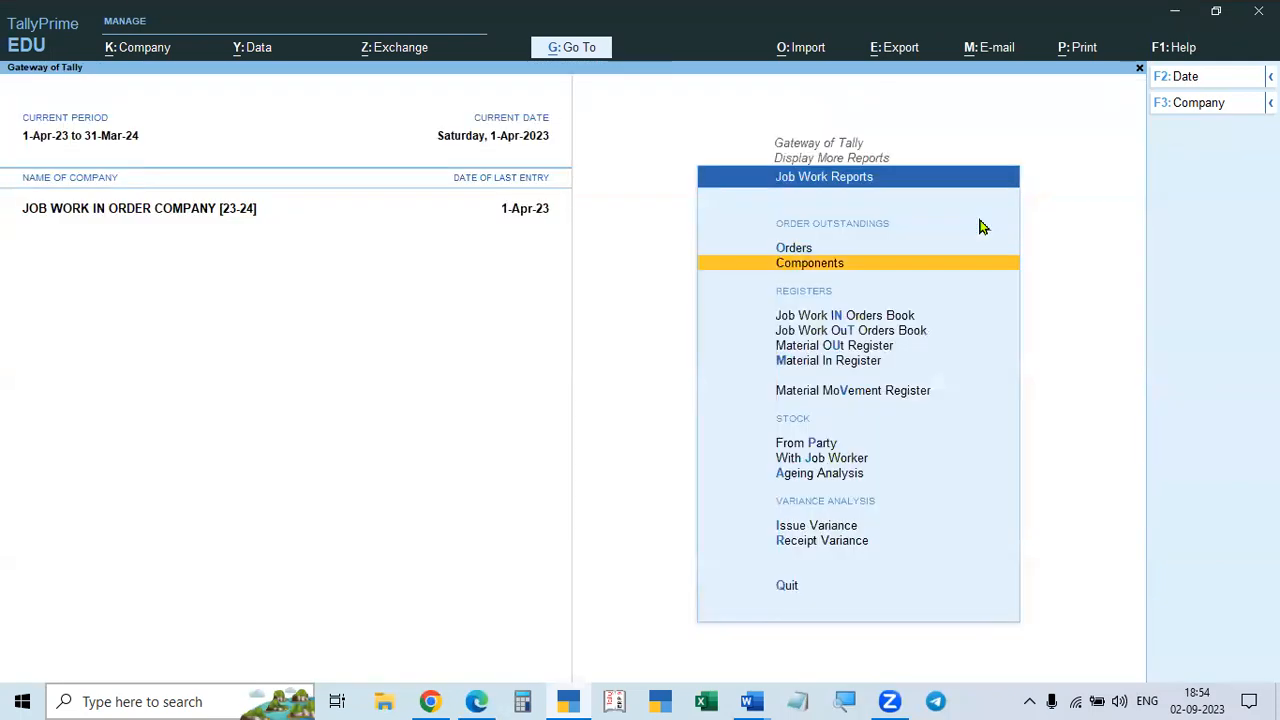
- Recheck the outstanding job orders against their component quantities by viewing both summaries again
key(Up)
key(Return)
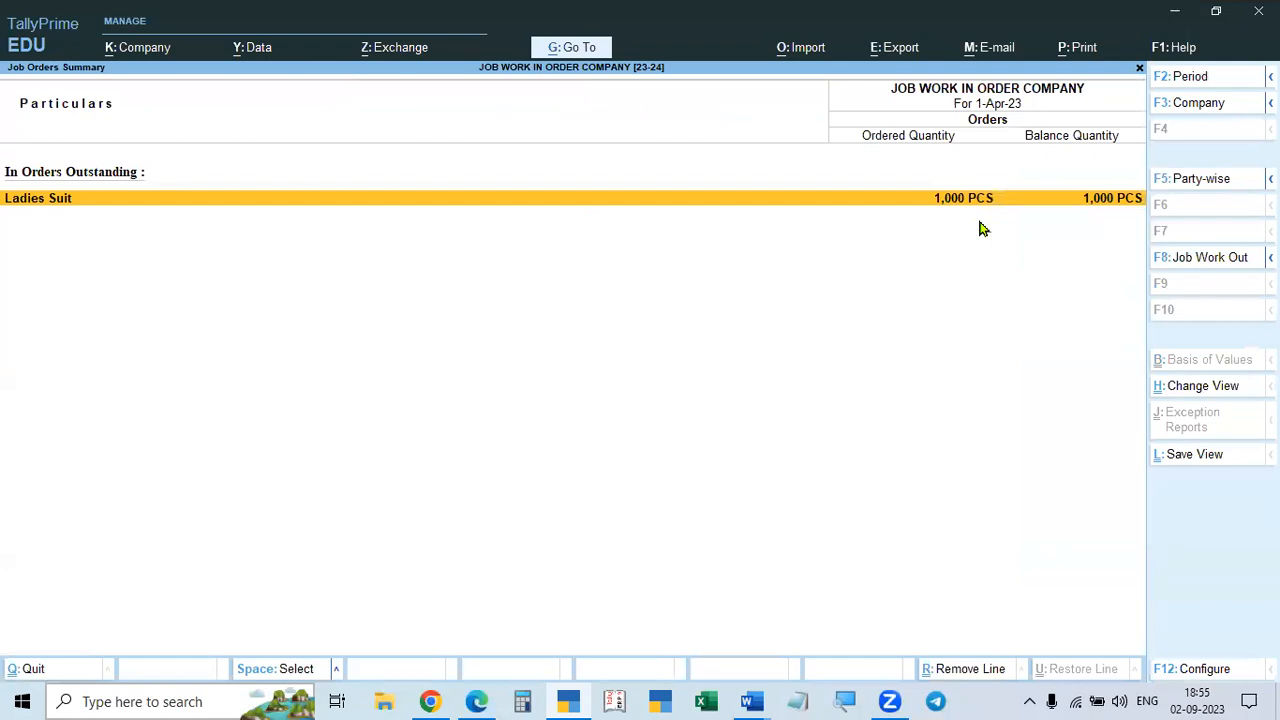
key(Escape)
key(Down)
key(Return)
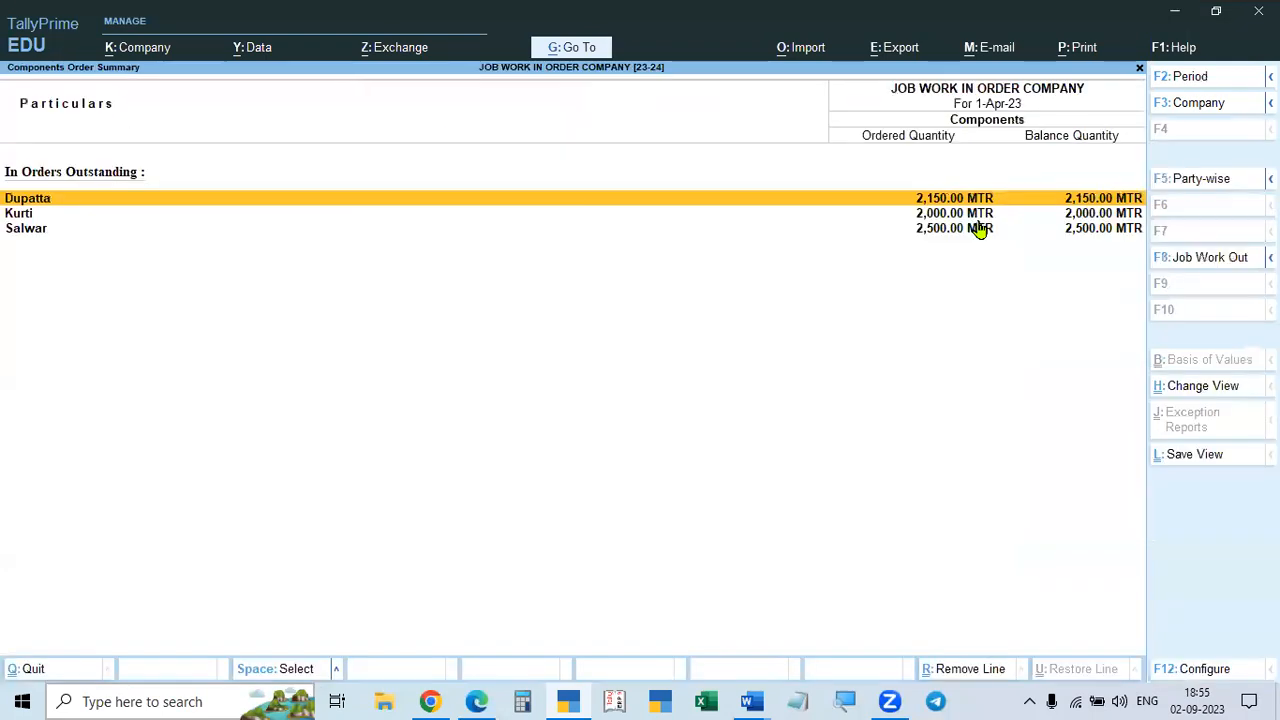
key(Escape)
- Examine April's vouchers in the Job Work In Orders Book in the detailed view
key(Down)
key(Return)
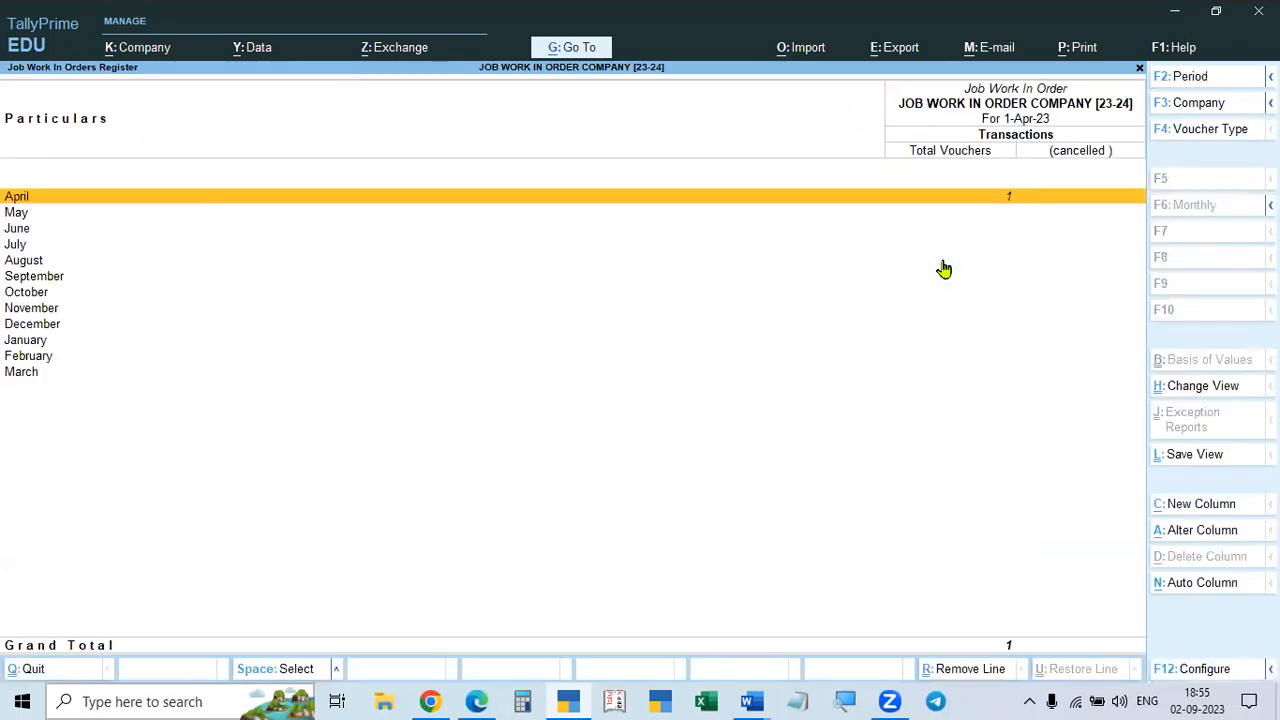
key(Return)
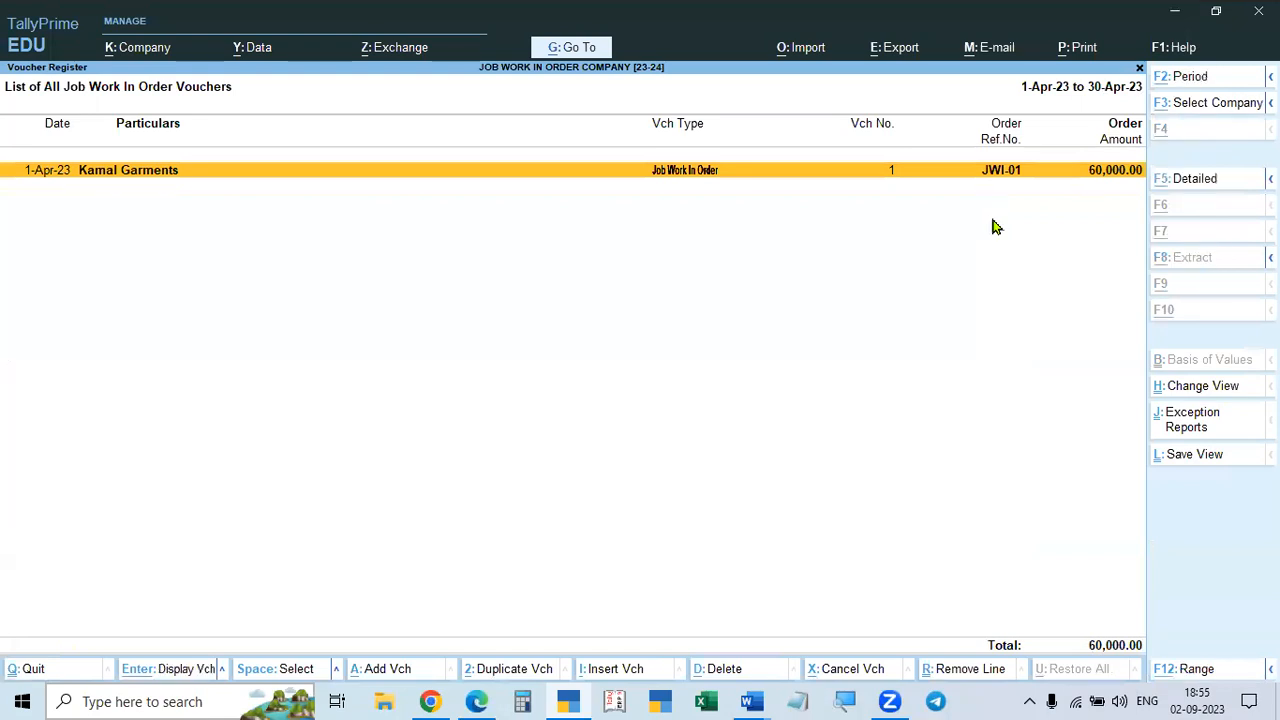
key(alt+F5)
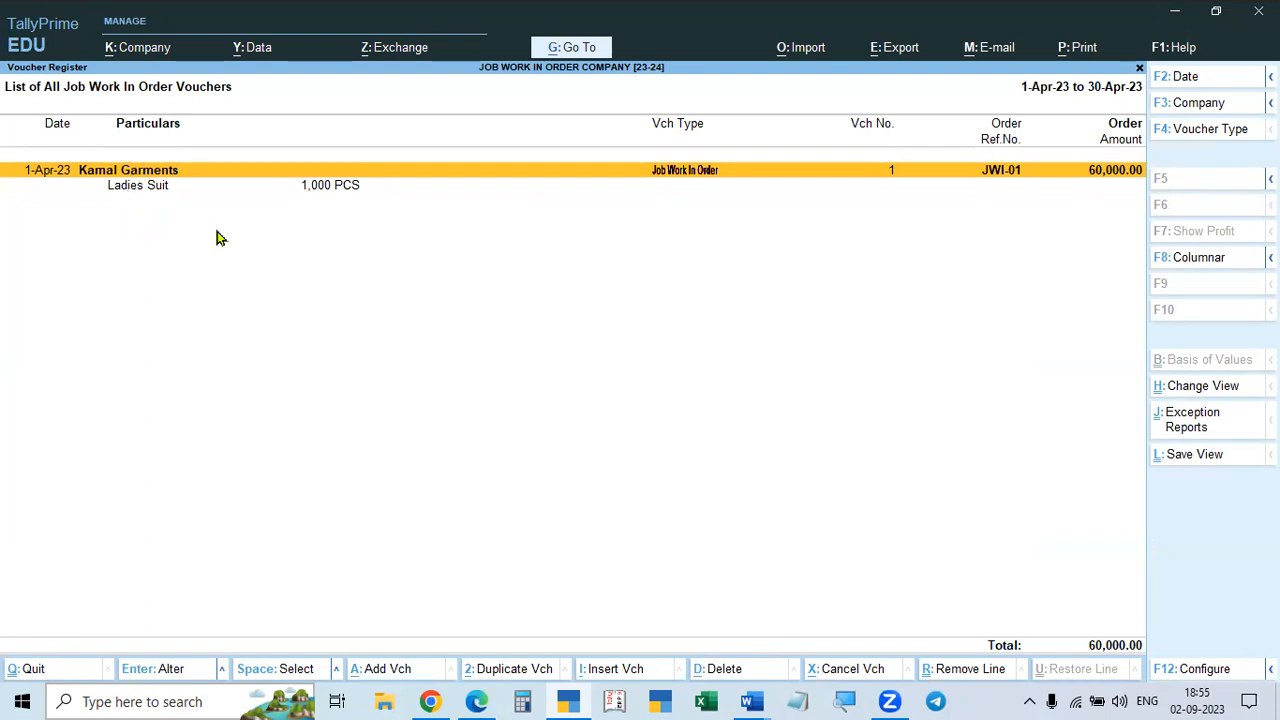
key(Escape)
key(Escape)
- Check the Material In Register for recorded job work vouchers
key(Down)
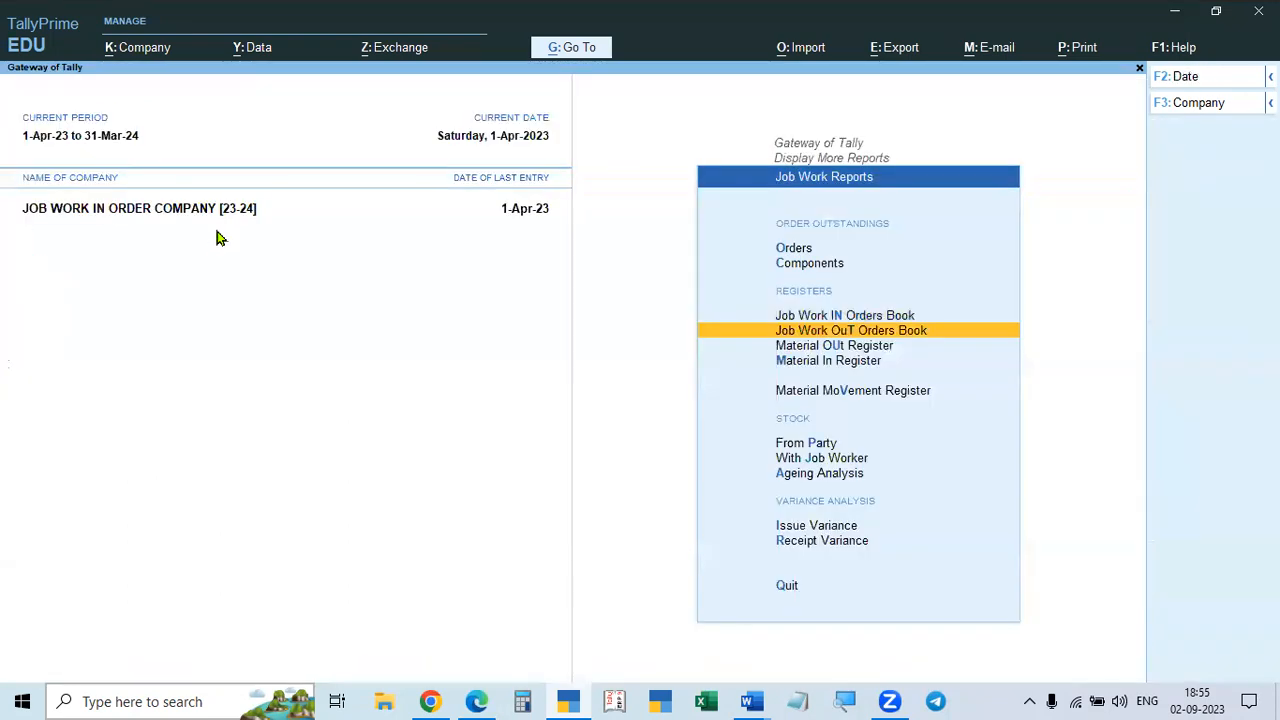
key(Down)
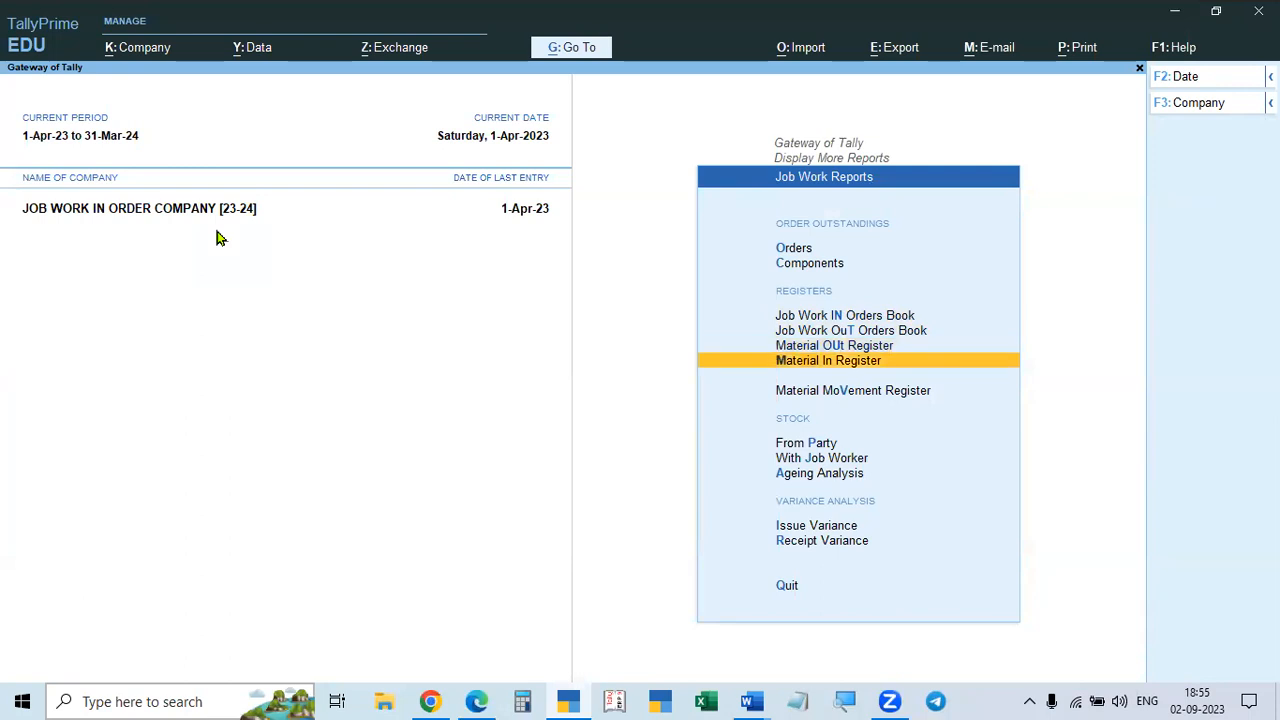
key(Down)
key(Return)
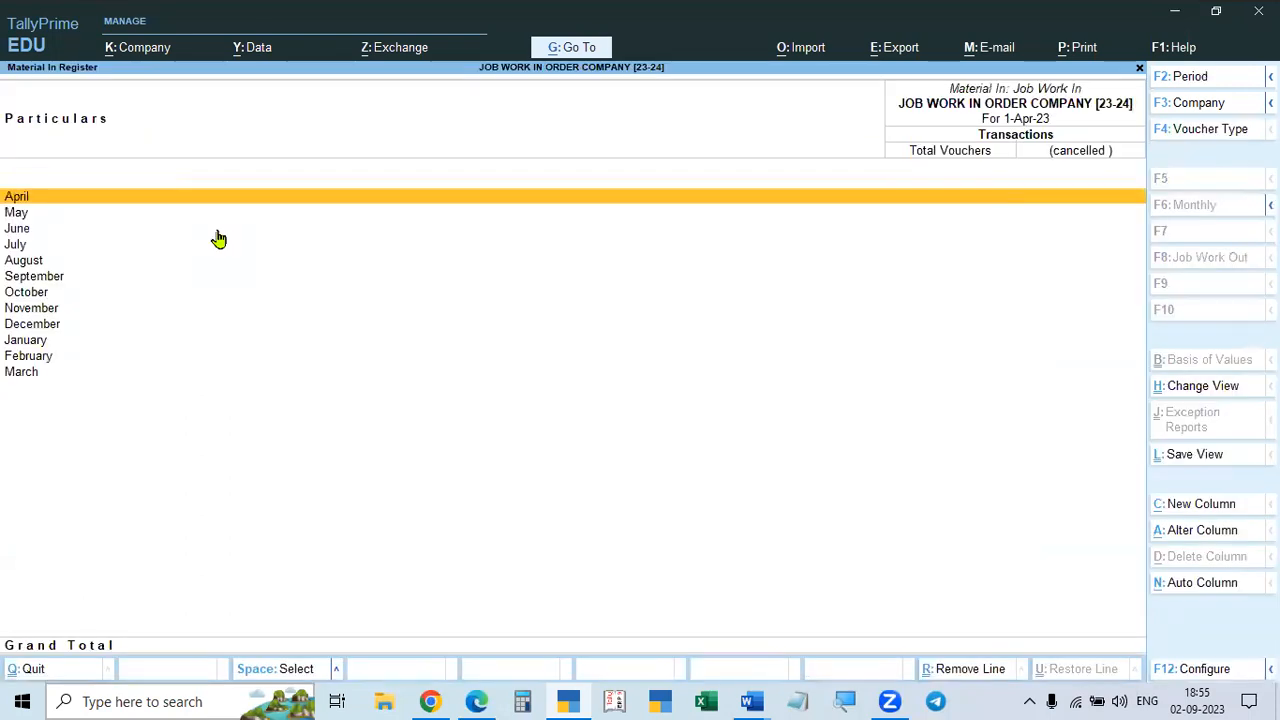
key(Escape)
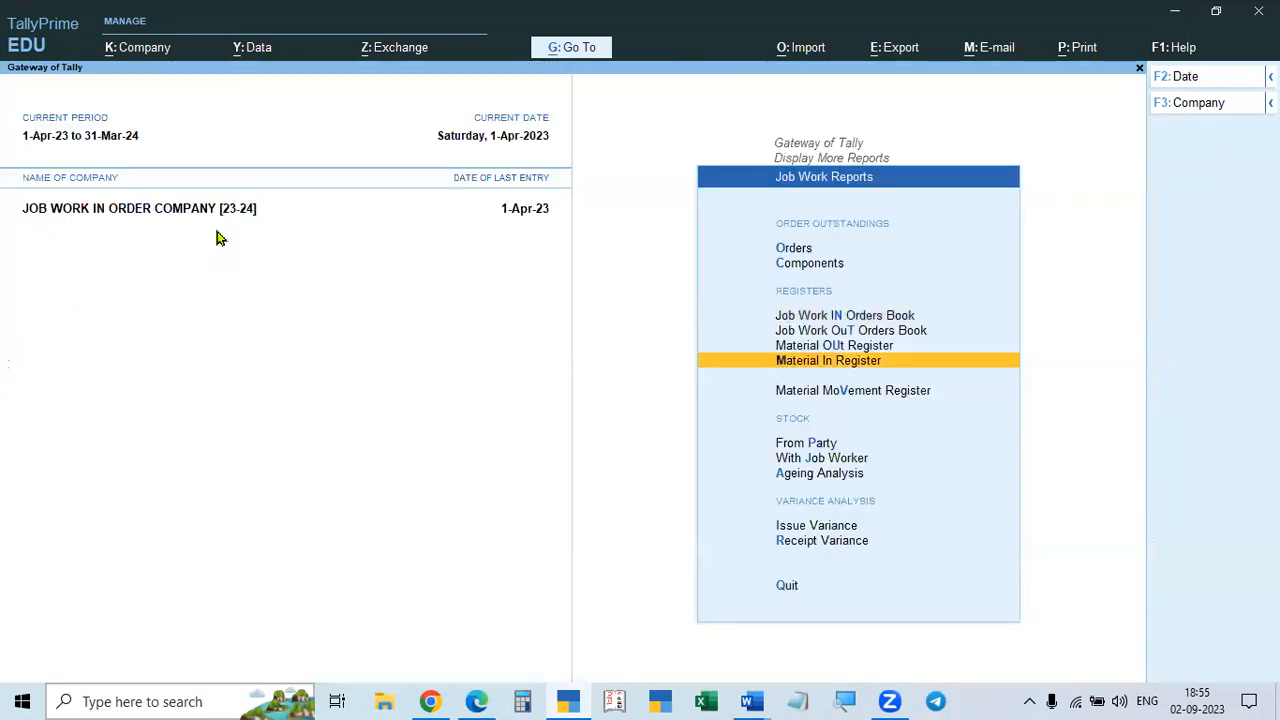
- Check the Material Out Register for recorded job work vouchers, and leave the Job Work Reports
key(Up)
key(Return)
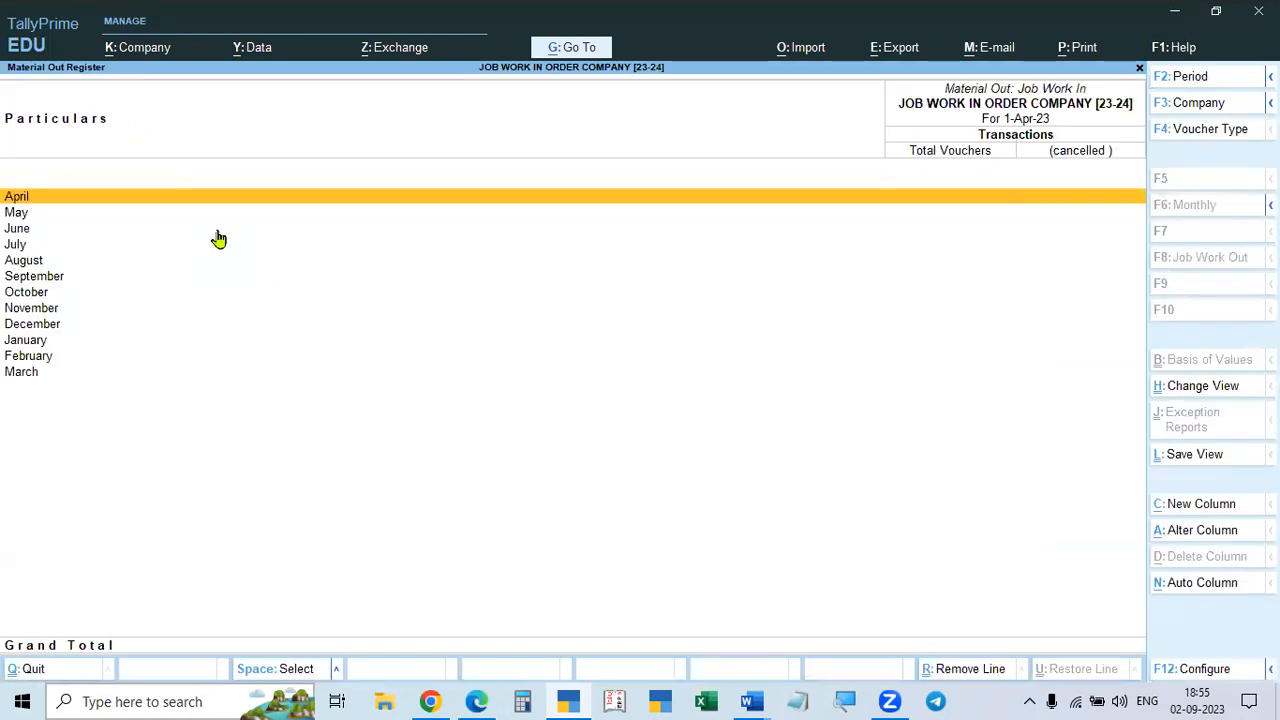
key(Escape)
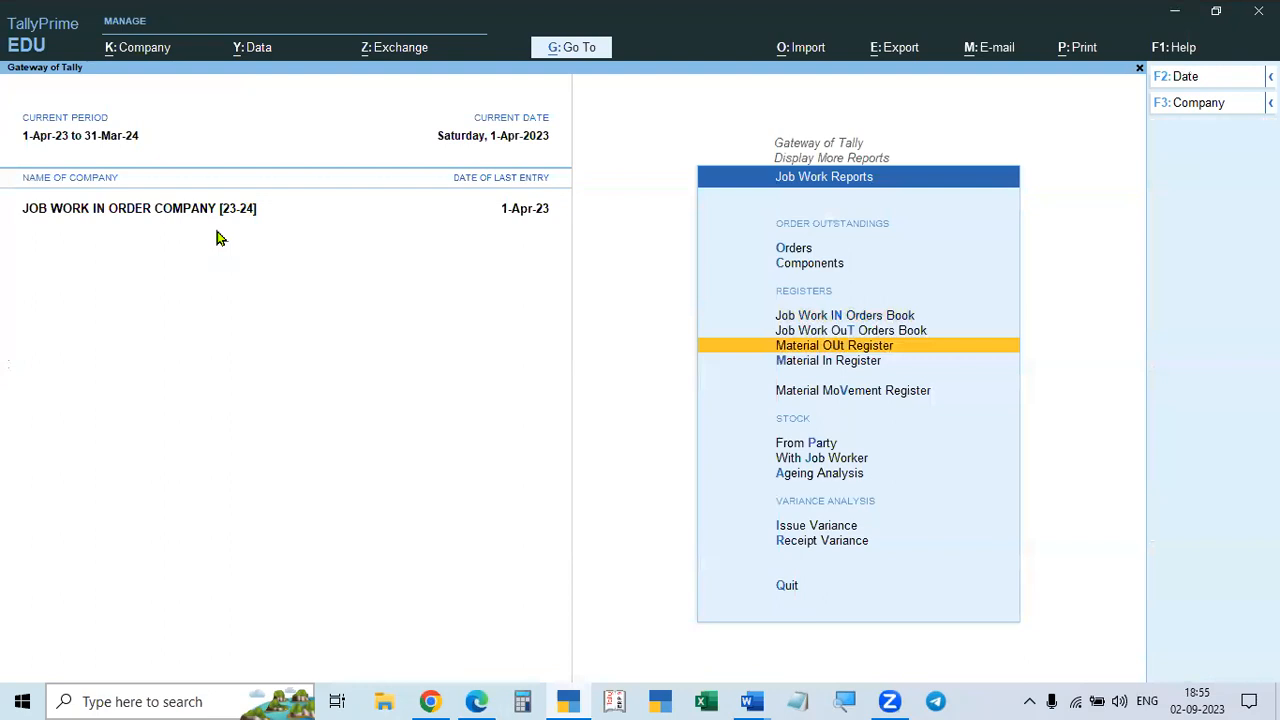
key(Escape)
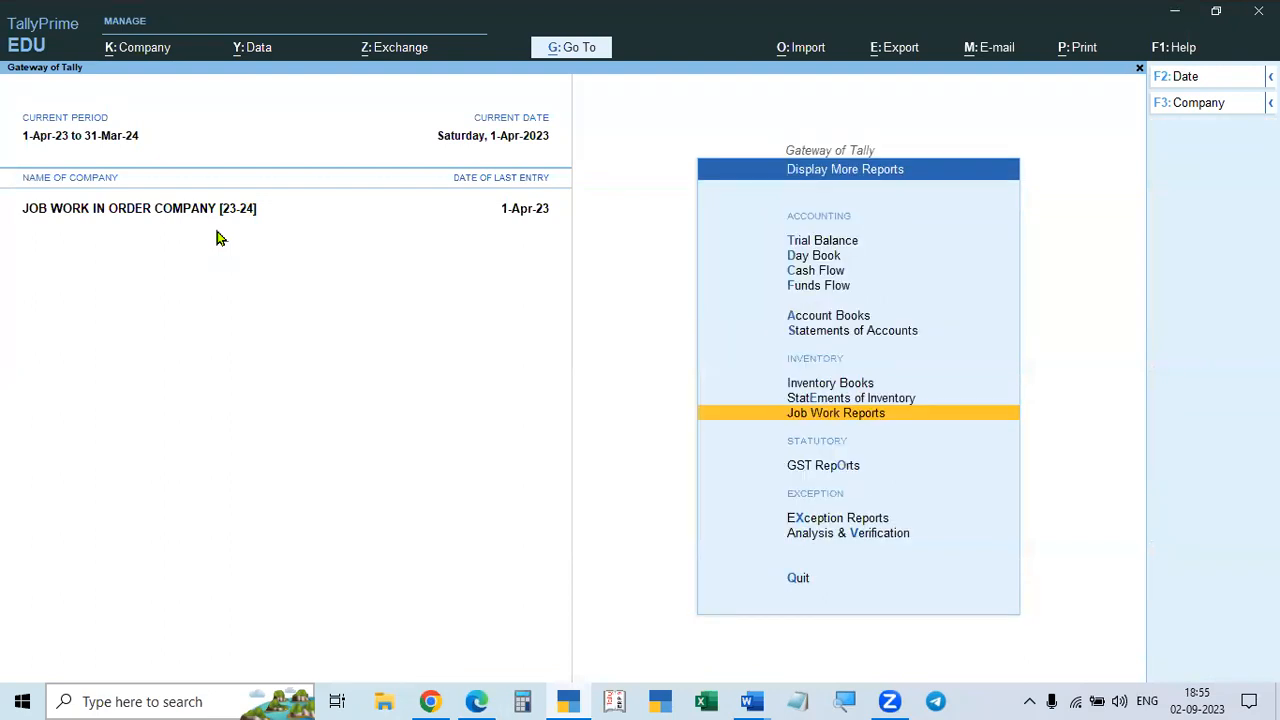
- Check the stock held in Job Work in Godown through the Inventory Books' godown summary, and return to the Gateway of Tally
key(Up)
key(Up)
key(Return)
key(Down)
key(Return)
key(Down)
key(Return)
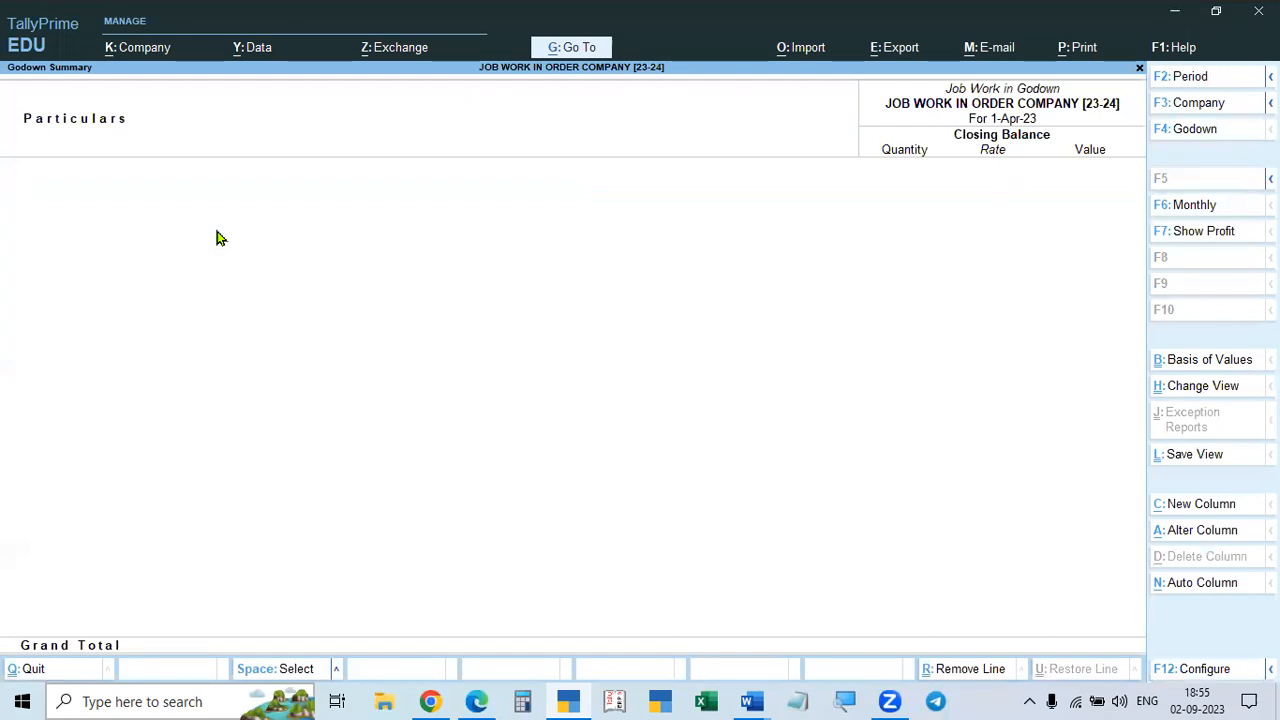
key(Escape)
key(Escape)
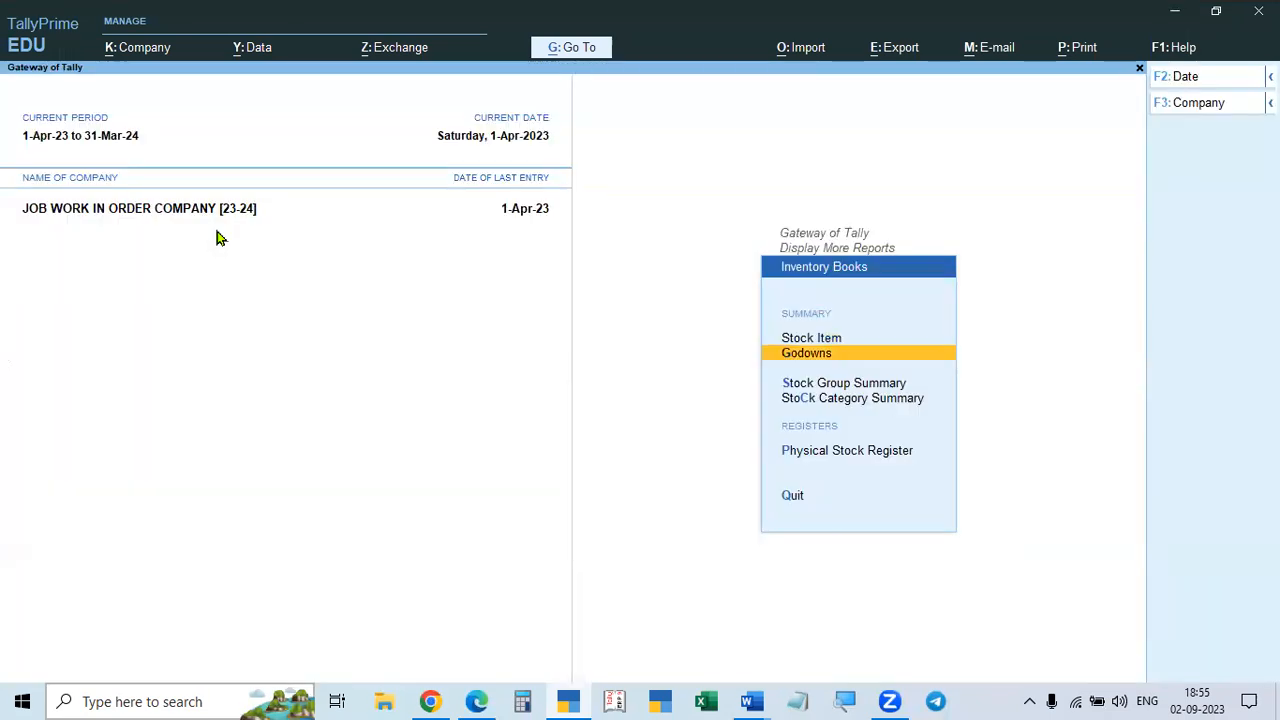
key(Escape)
key(Escape)
key(Escape)
key(Escape)
- Start a Material In voucher with Kamal Garments as the party account
key(Down)
key(Down)
key(Down)
key(Down)
key(Down)
key(Down)
key(Up)
key(Up)
key(Up)
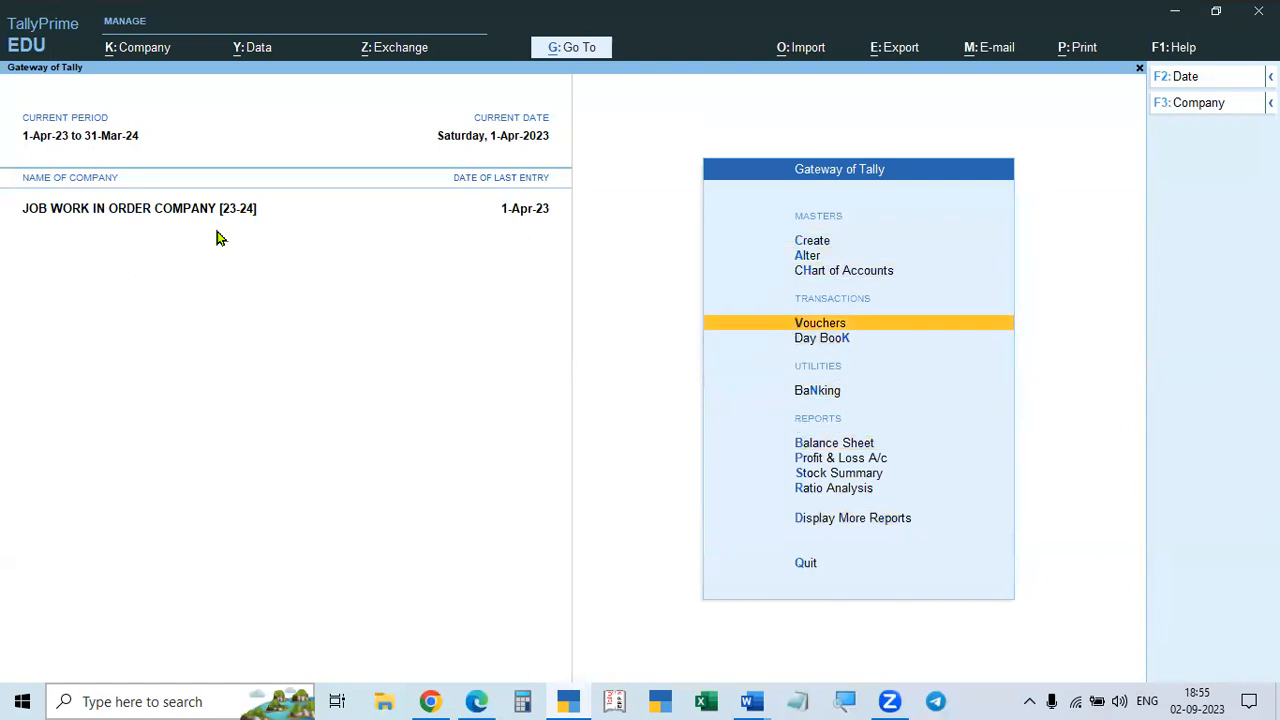
key(Return)
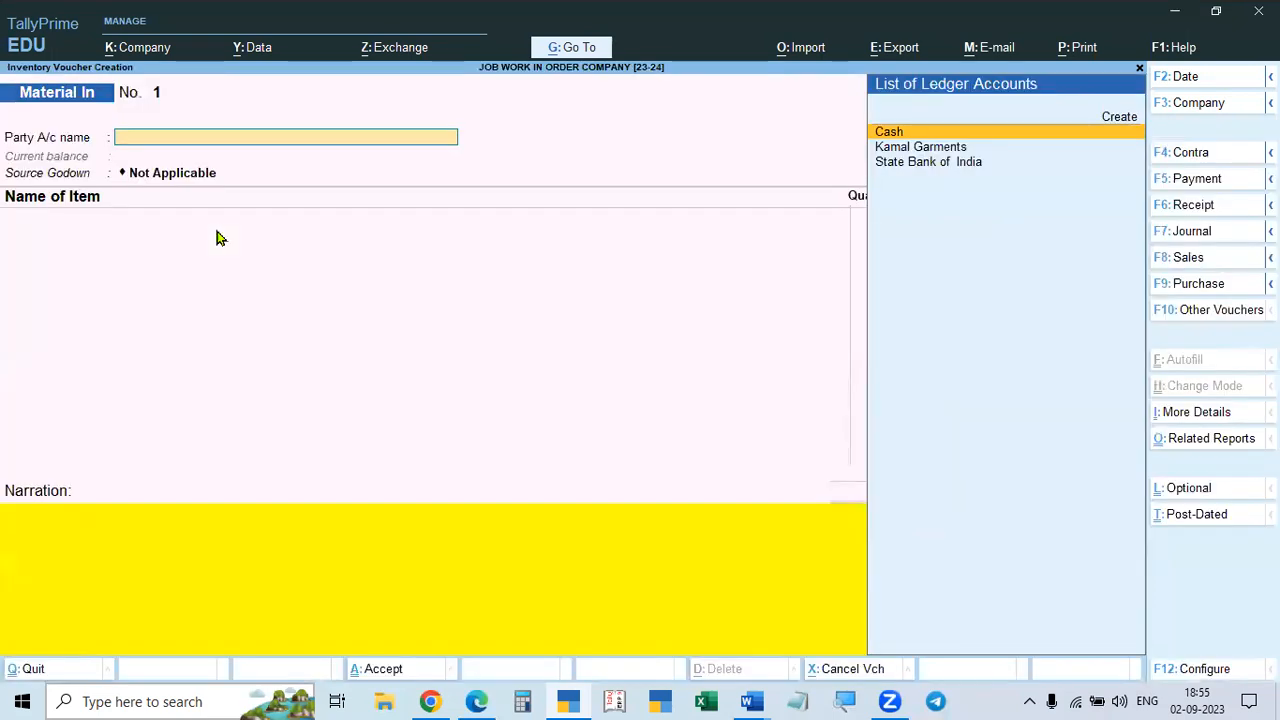
key(Down)
key(Return)
- Link the voucher to the party's component receipt order dated 1-Apr-23, keeping NEFT payment terms and Auto dispatch
key(Down)
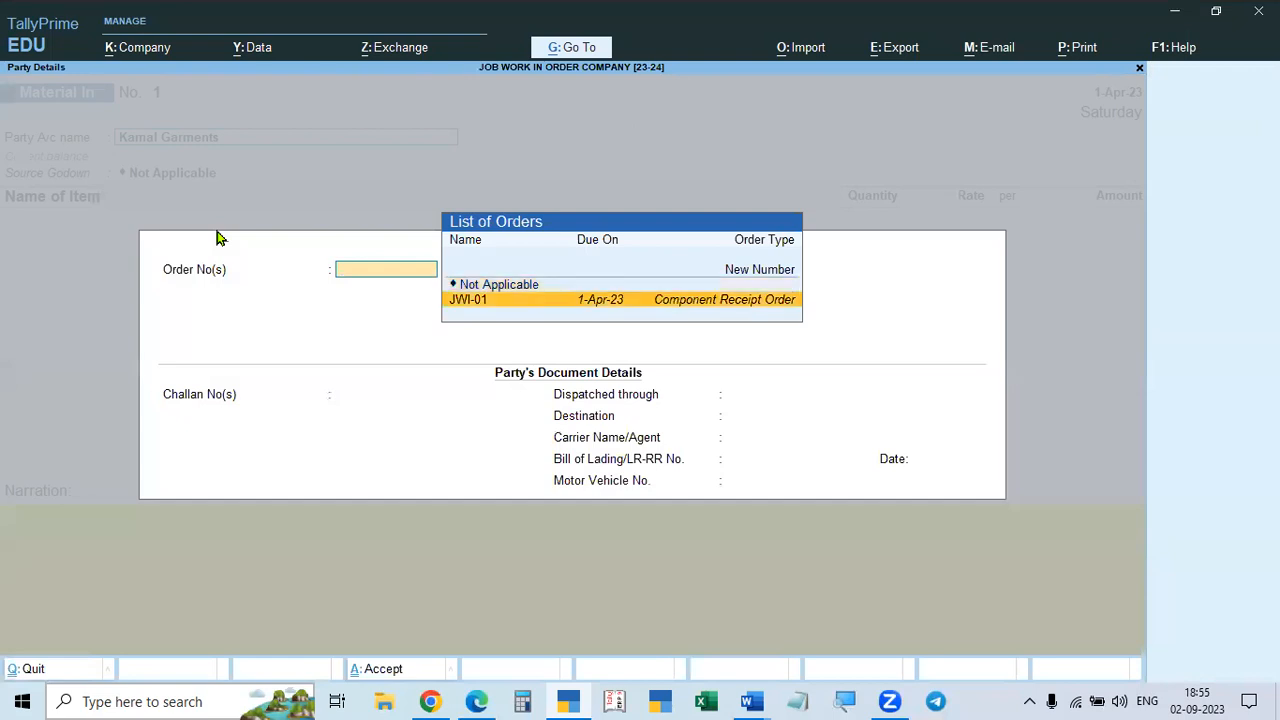
key(Return)
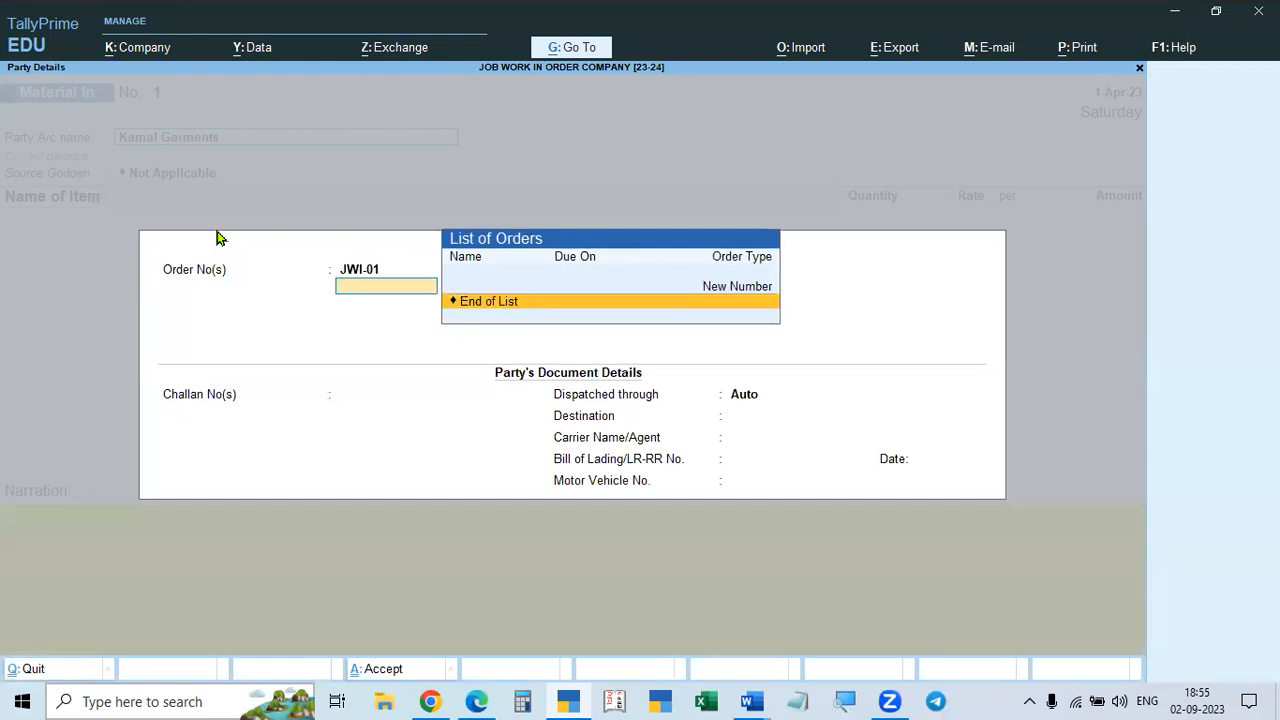
key(Return)
key(Return)
key(Return)
key(Return)
key(Return)
key(Return)
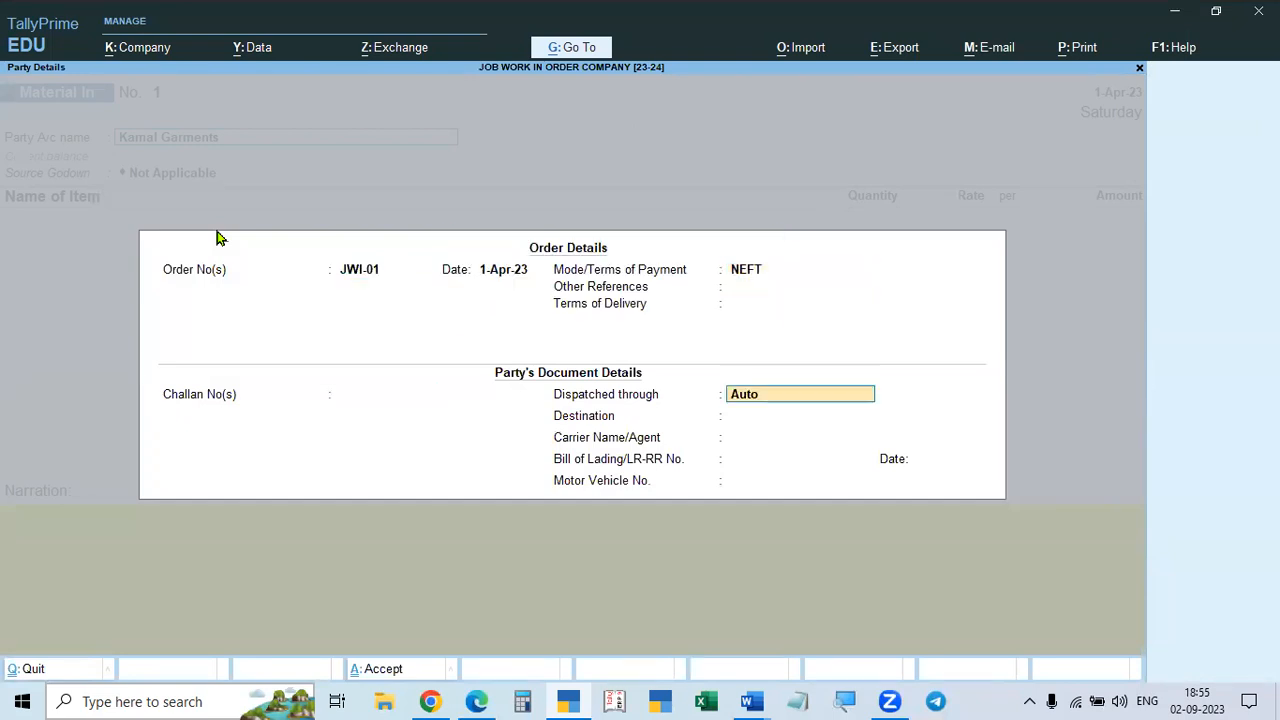
- Set the destination to Kukataplly and the carrier name to Navata in the party's document details
text(Kukataplly)
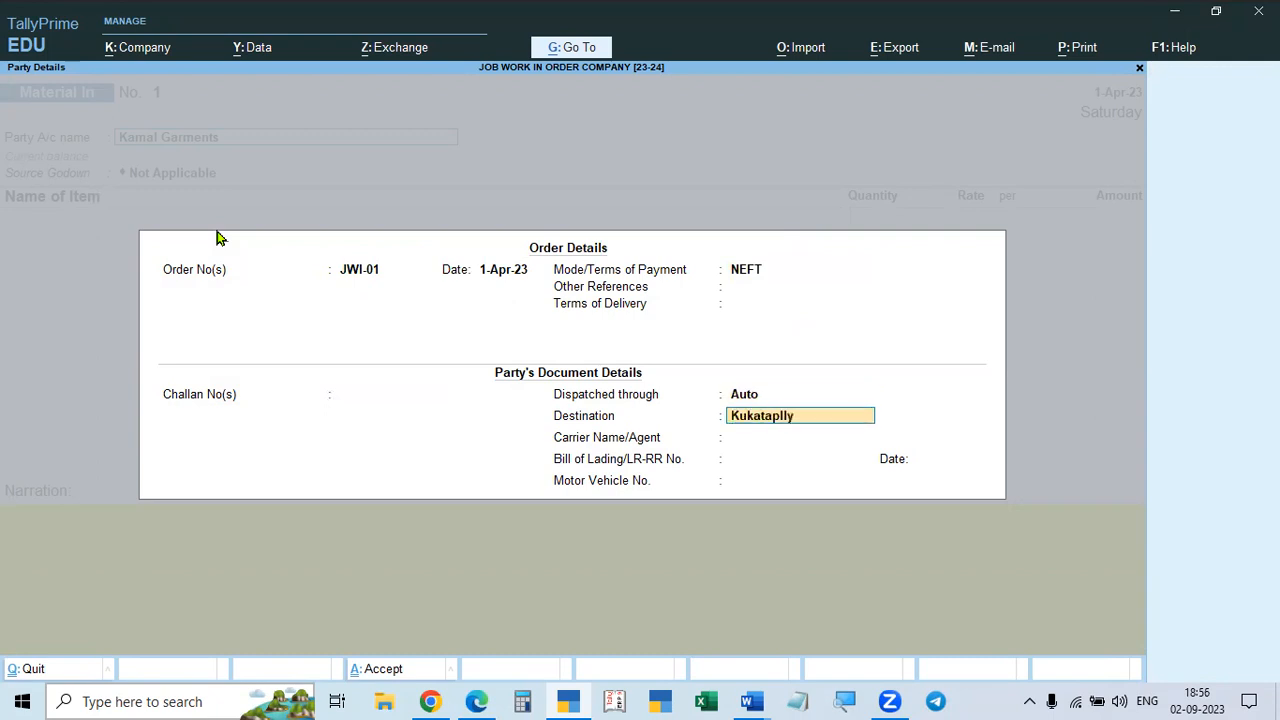
key(Return)
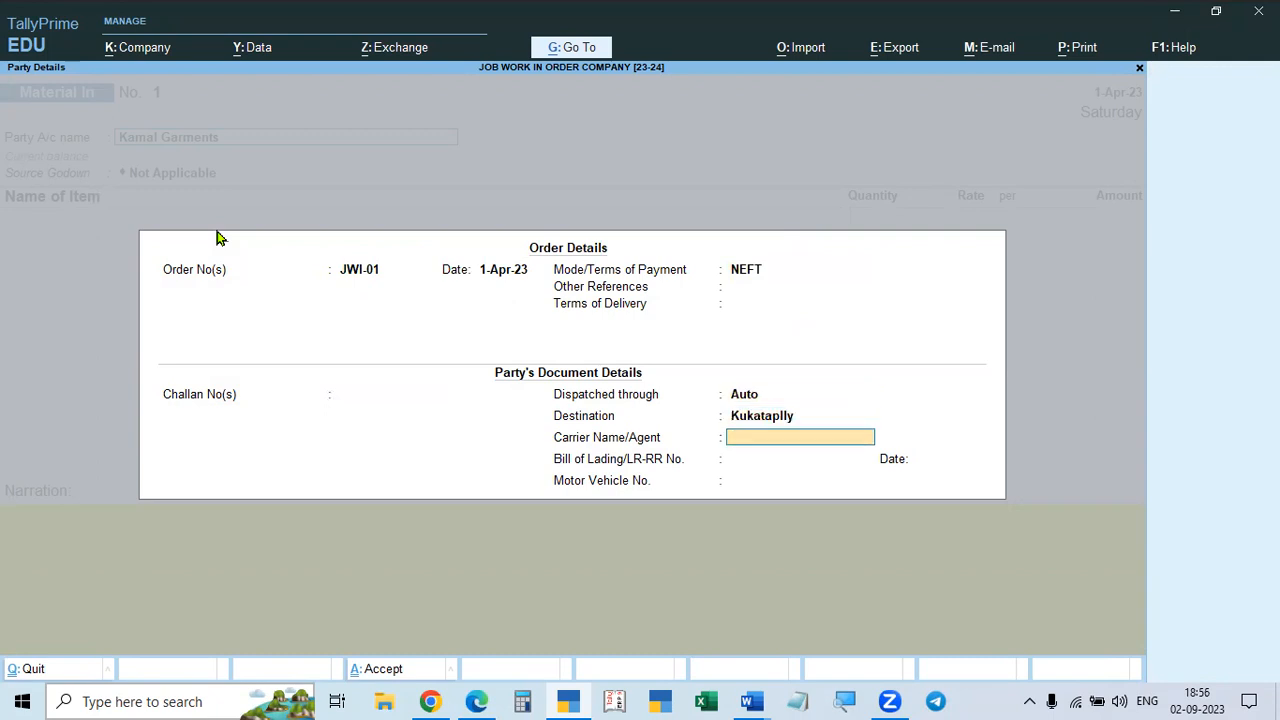
text(Navata)
key(Return)
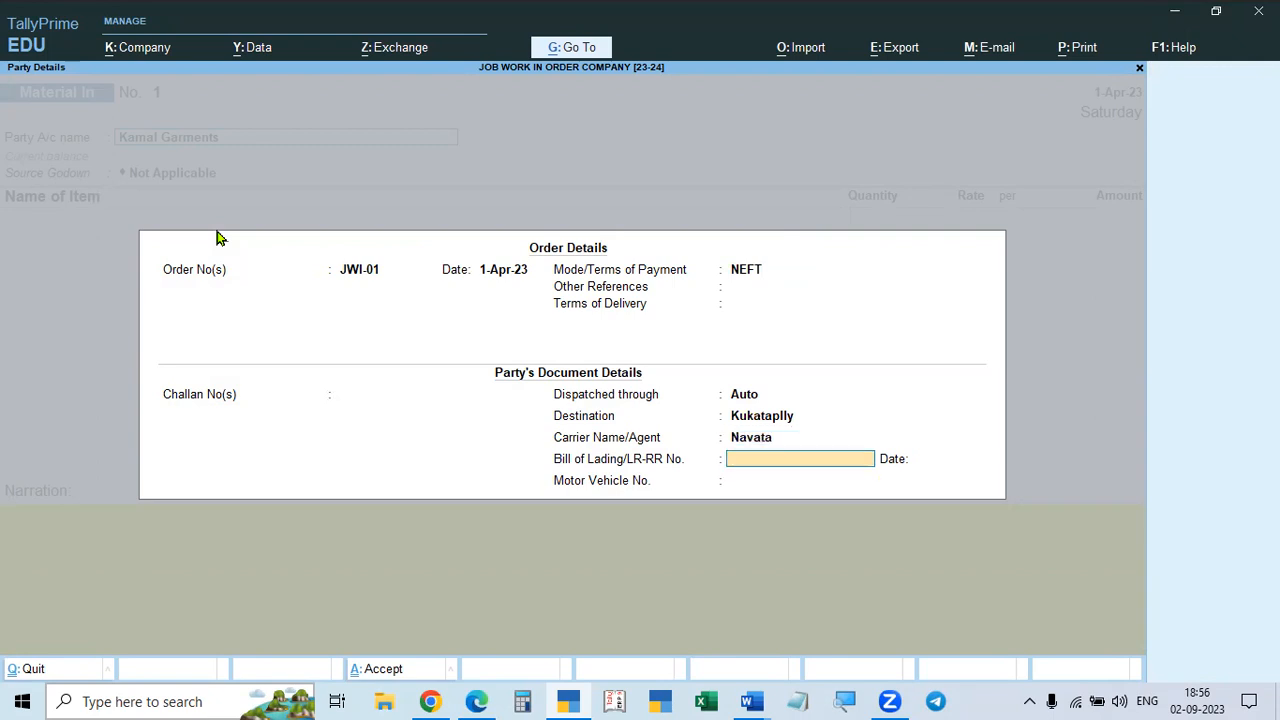
- Enter the bill of lading number dated 1-Apr-23 and the motor vehicle number, and accept the party details
text(25478)
text(/23)
key(Return)
text(1.4)
key(Return)
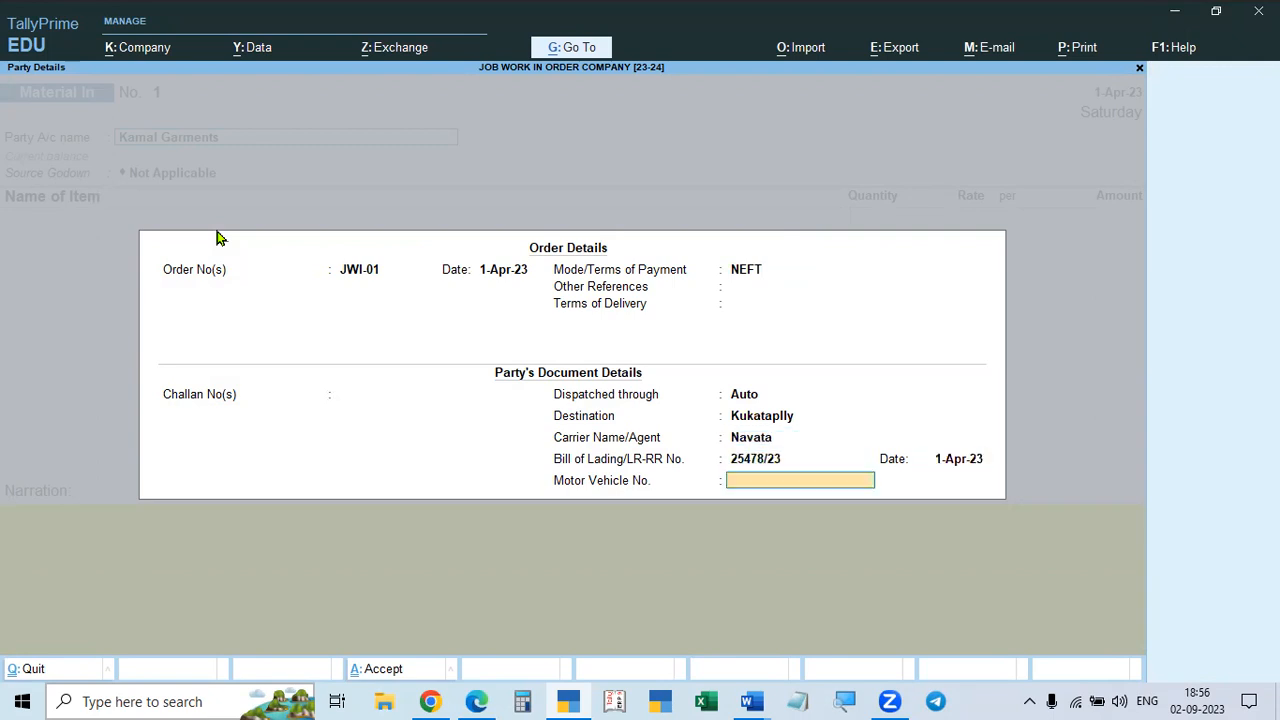
text(TS08-2563)
key(Return)
key(ctrl+a)
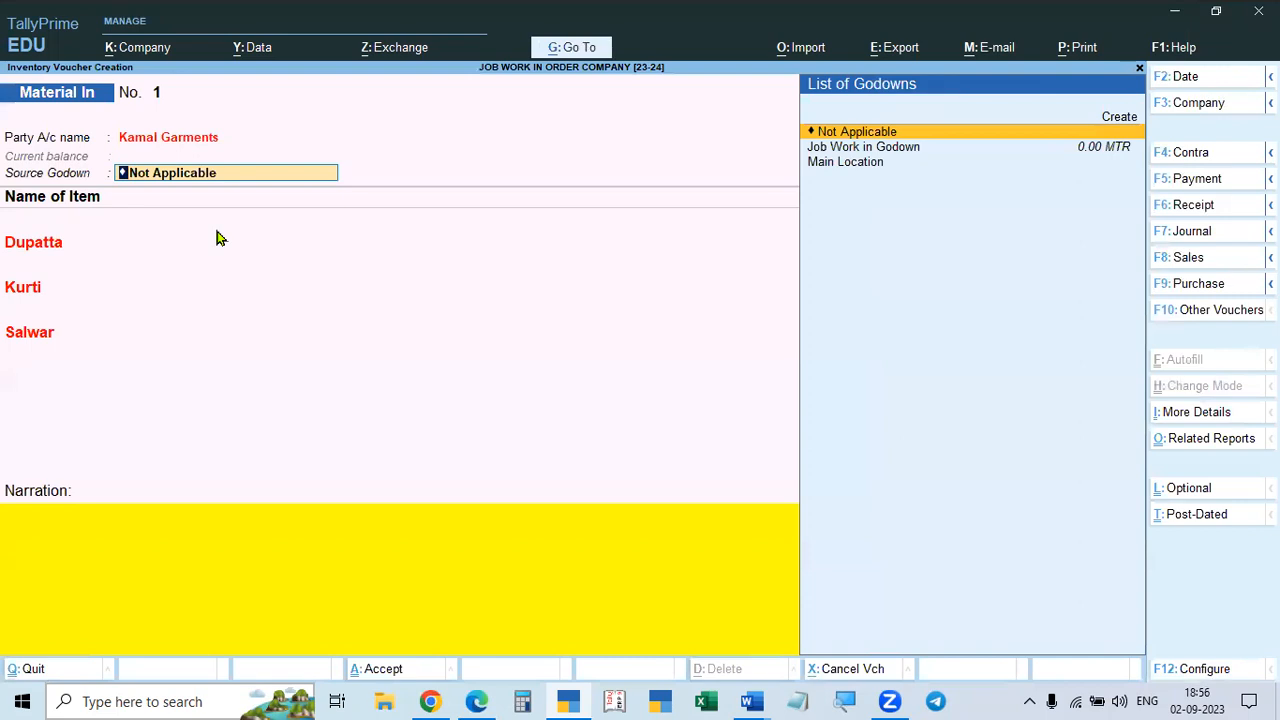
- Keep the source godown Not Applicable and allocate 2,150 MTR of Dupatta to Job Work in Godown against the Ladies Suit component receipt order
key(Return)
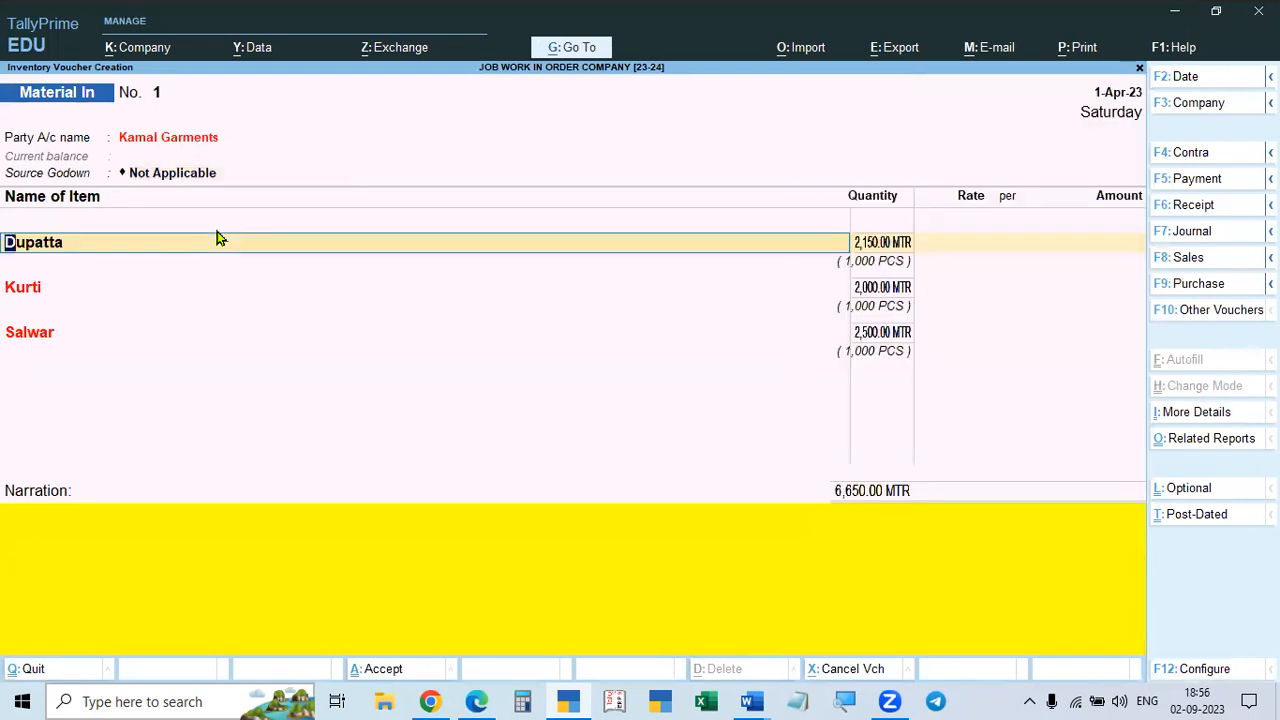
key(Return)
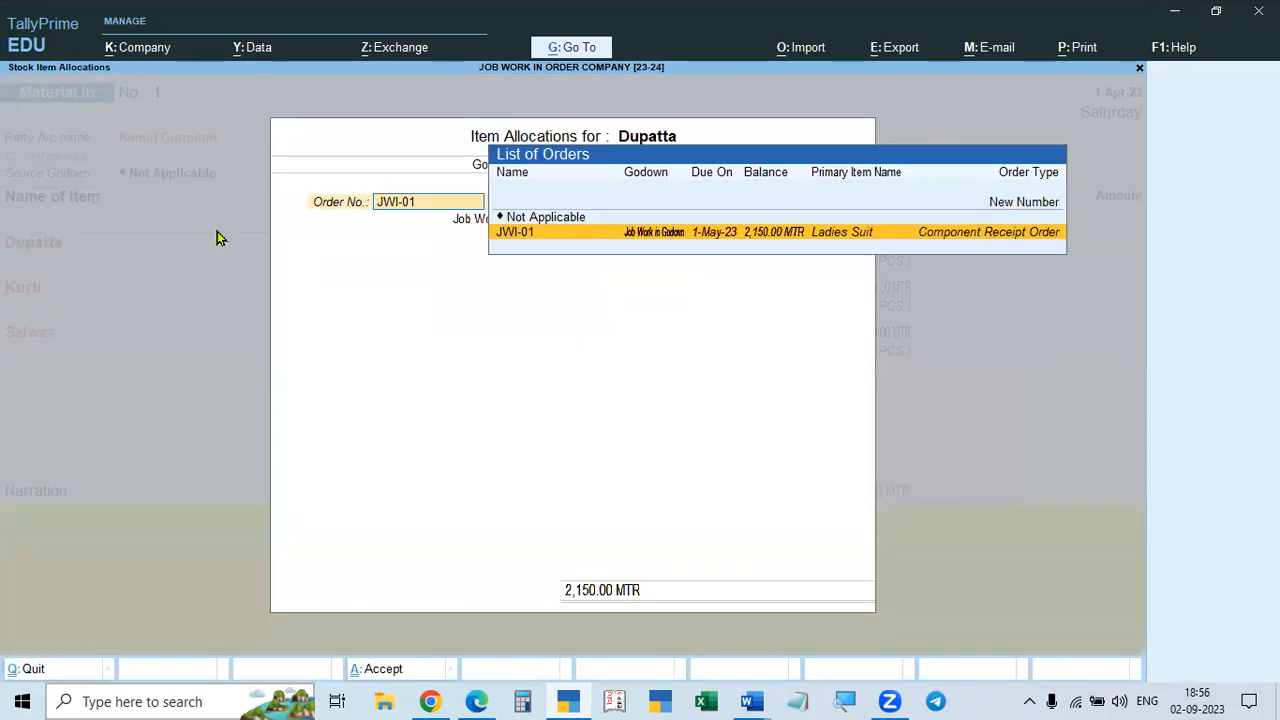
key(Return)
key(Return)
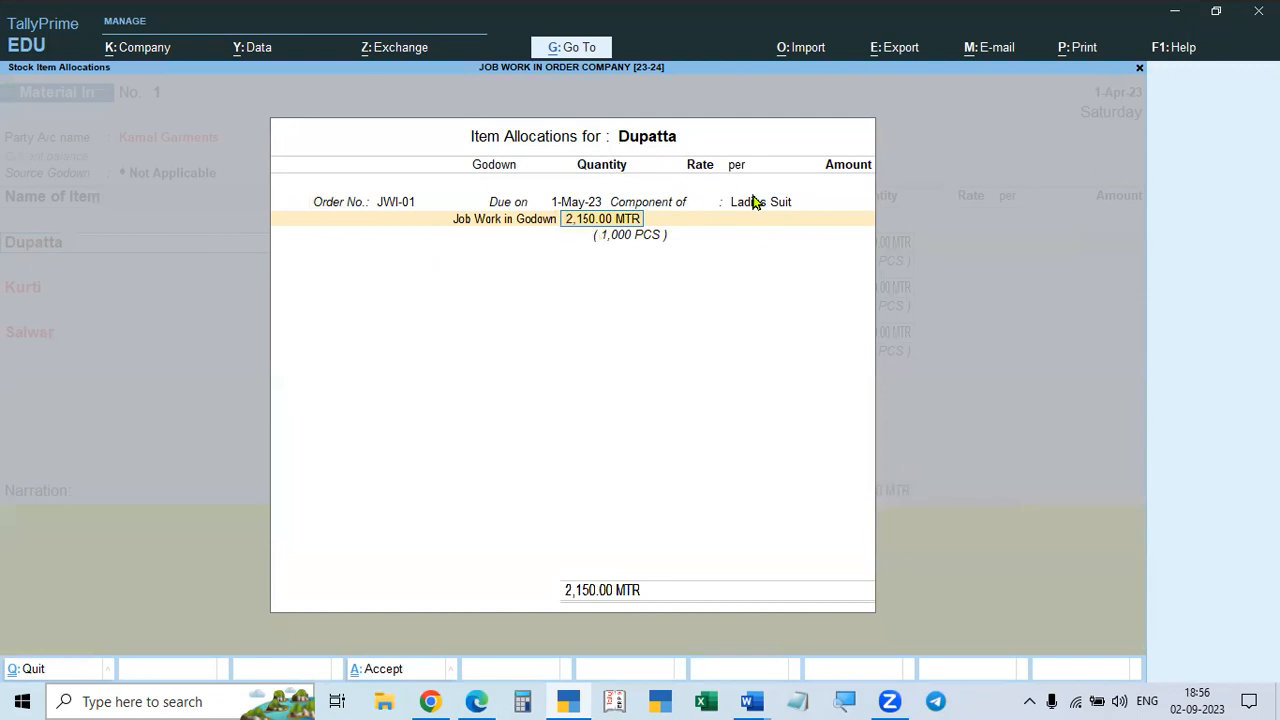
key(Return)
key(Return)
key(Return)
key(Return)
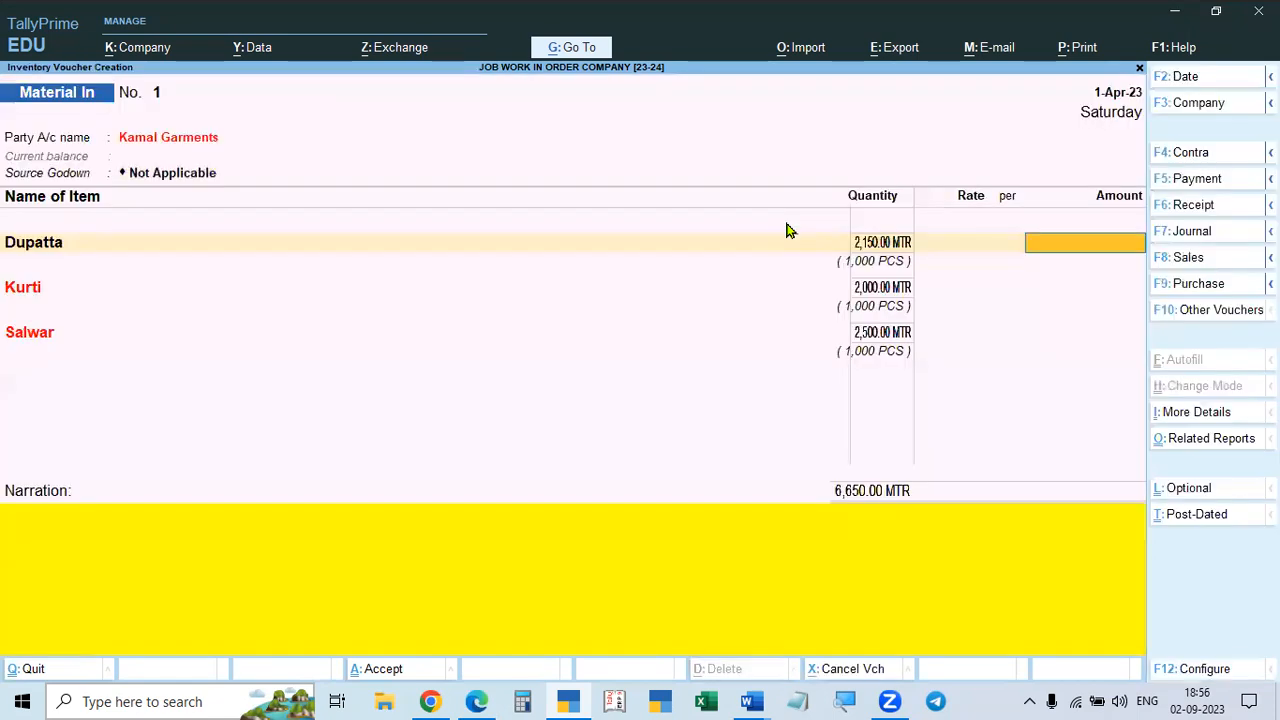
- Reopen the Dupatta item allocation to review its order, due date, godown and quantity, and accept it as is
key(BackSpace)
key(Return)
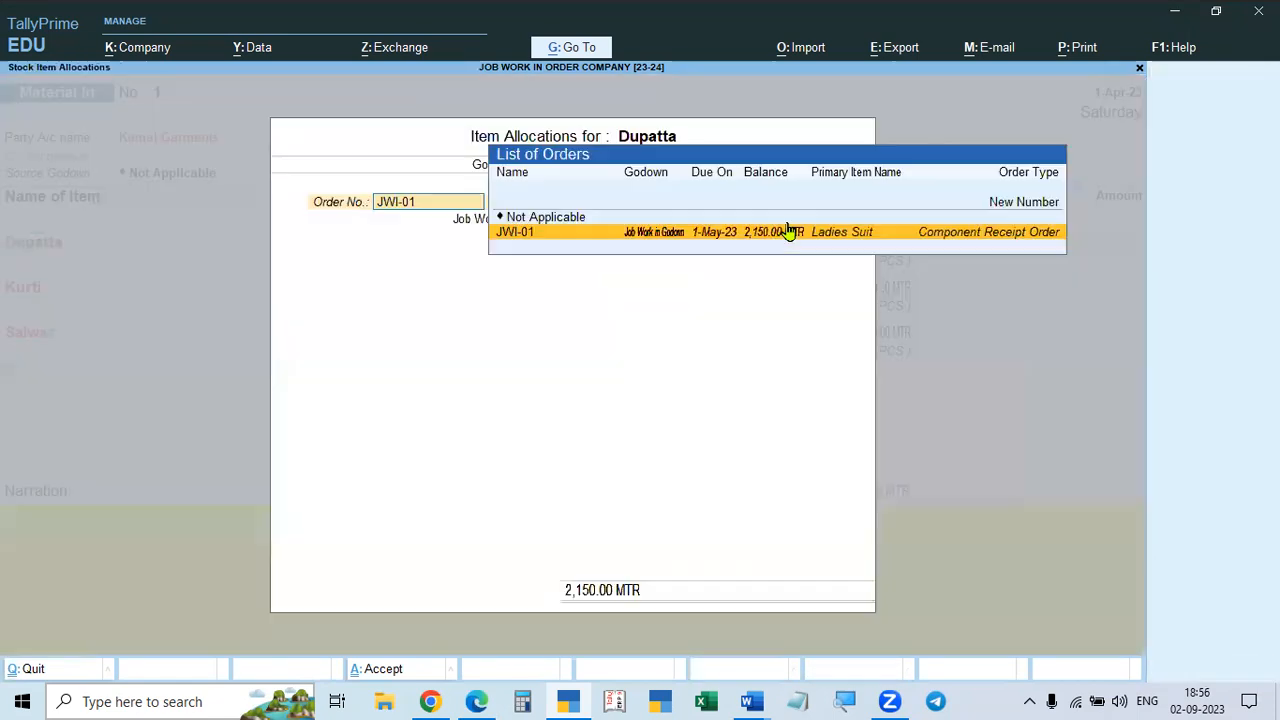
key(Return)
key(Return)
key(Return)
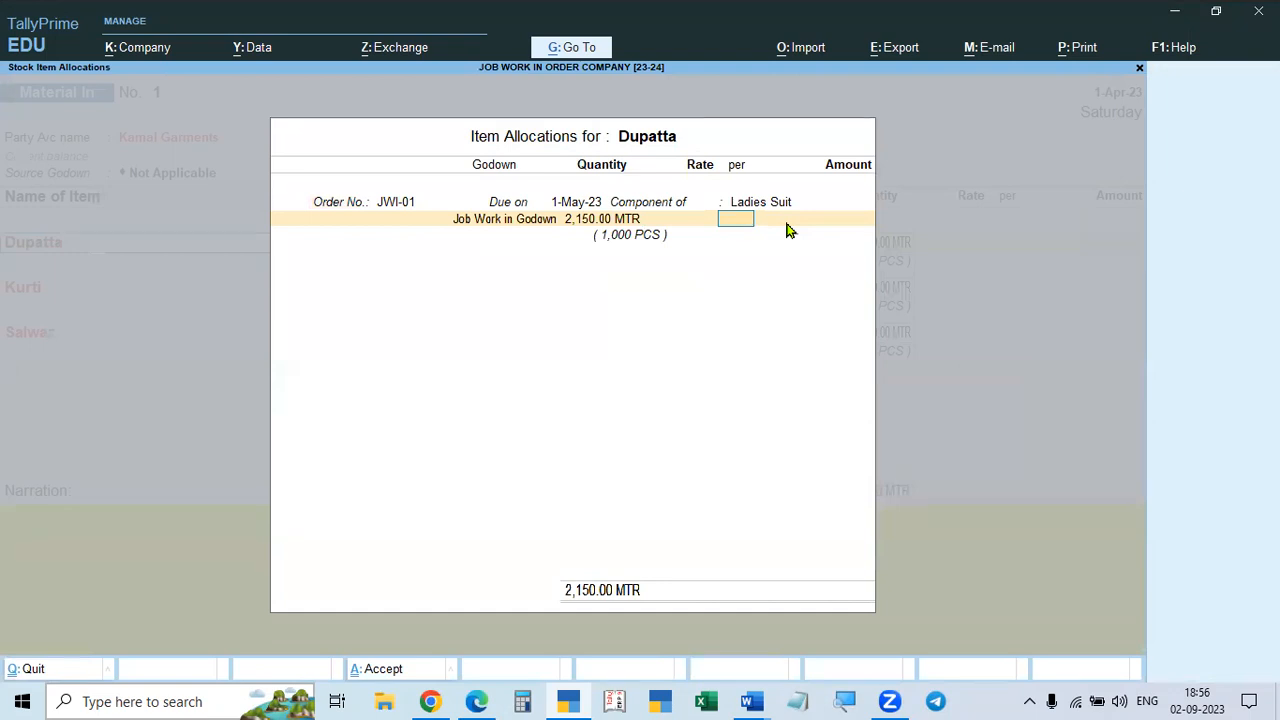
key(Return)
key(Return)
key(Return)
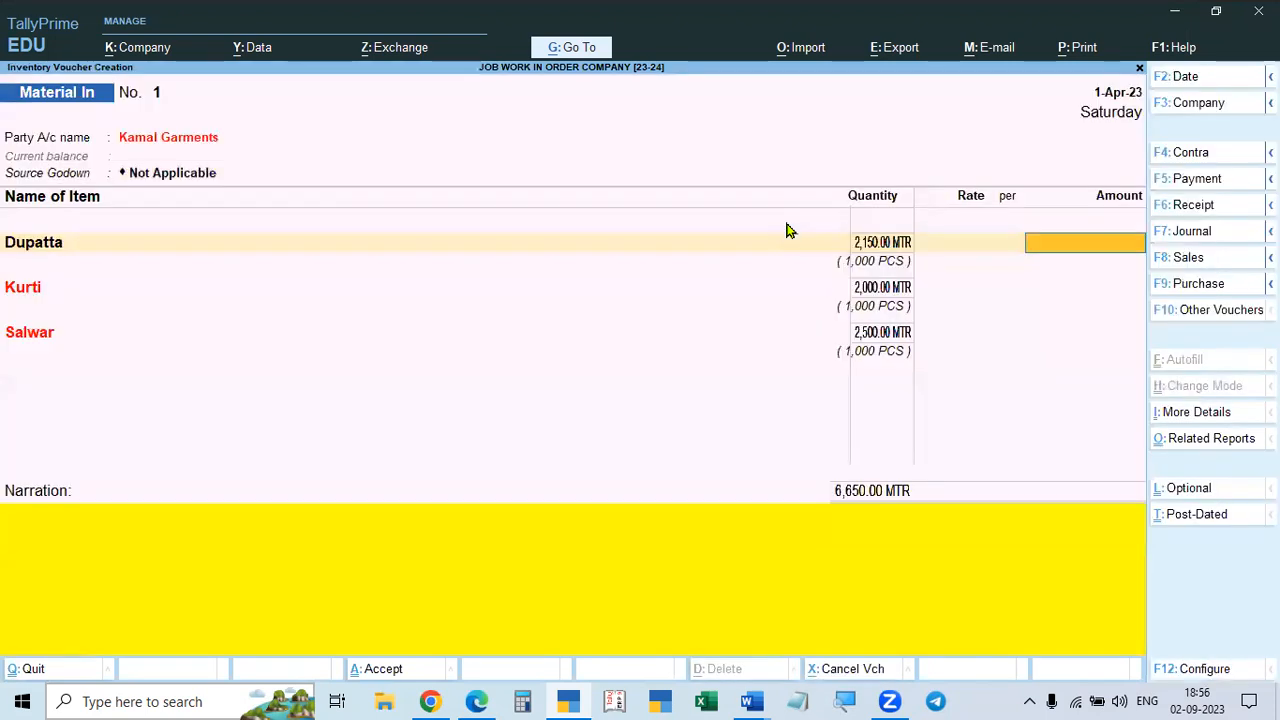
- Allocate 2,000 MTR of Kurti to Job Work in Godown against the Ladies Suit component receipt order, without a rate
key(Return)
key(Return)
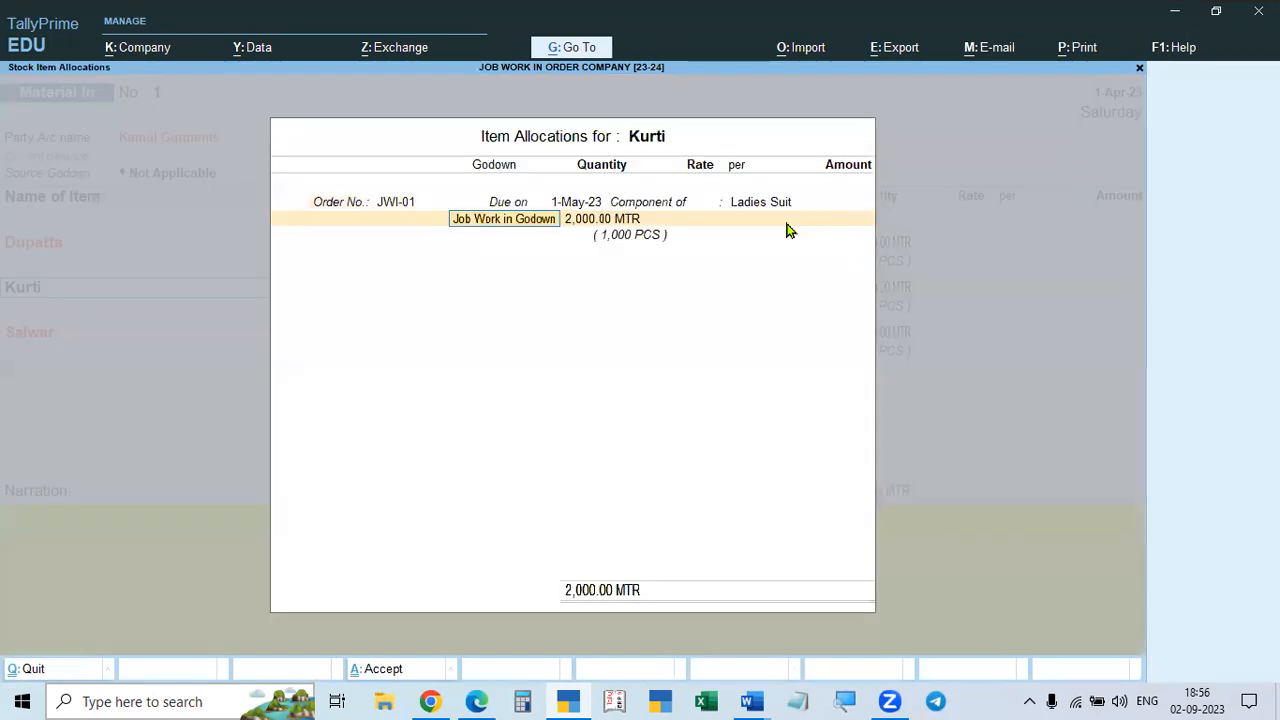
key(Return)
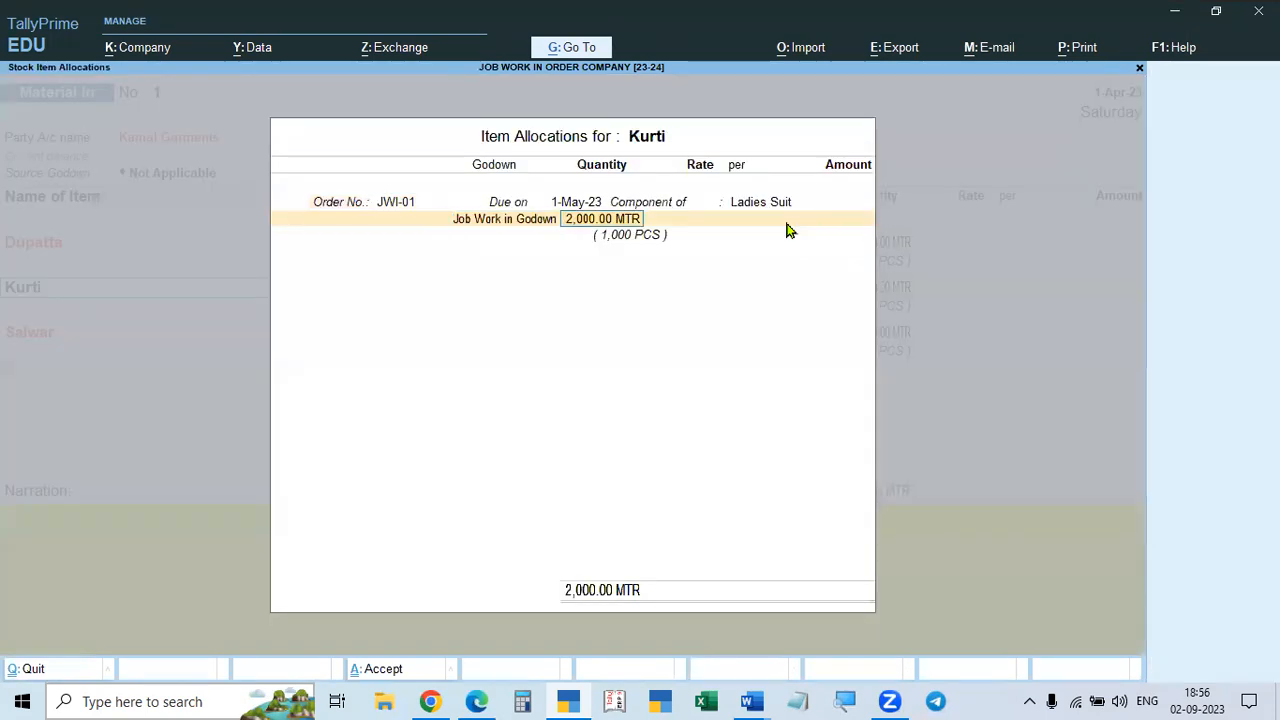
key(Return)
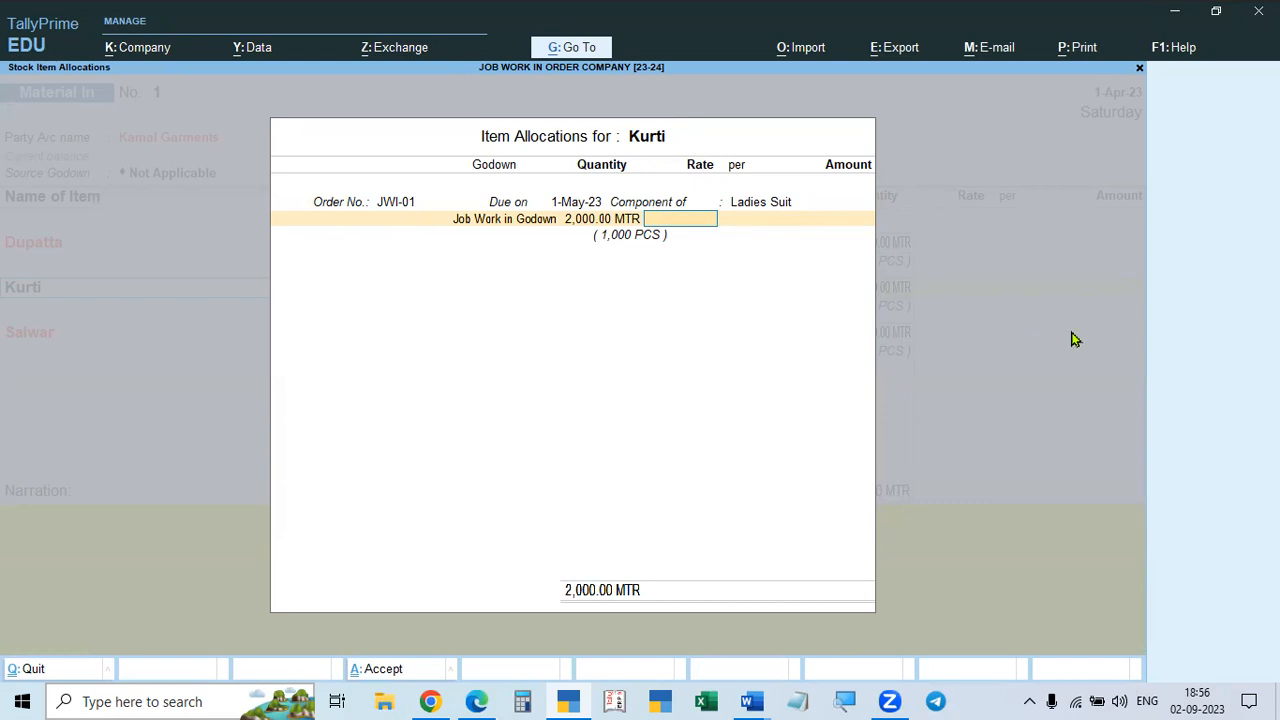
key(Return)
key(Return)
key(Return)
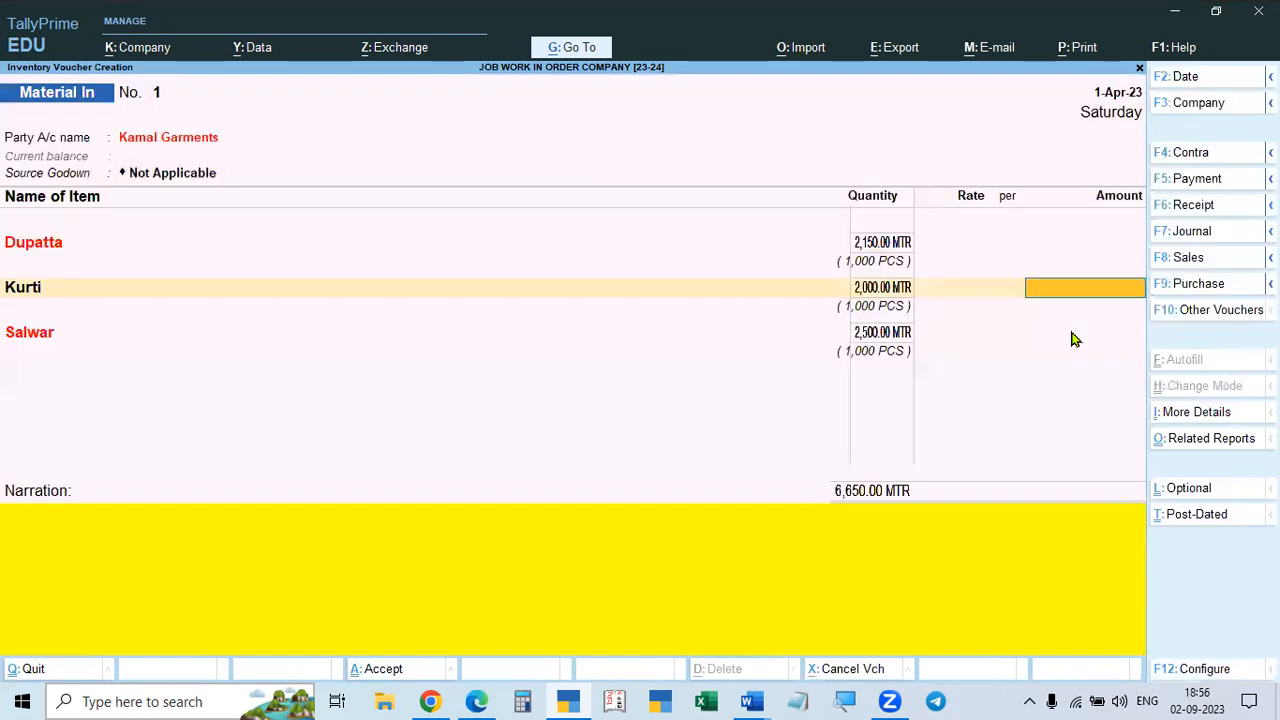
- Allocate 2,500 MTR of Salwar to Job Work in Godown against the Ladies Suit component receipt order, without a rate
key(Return)
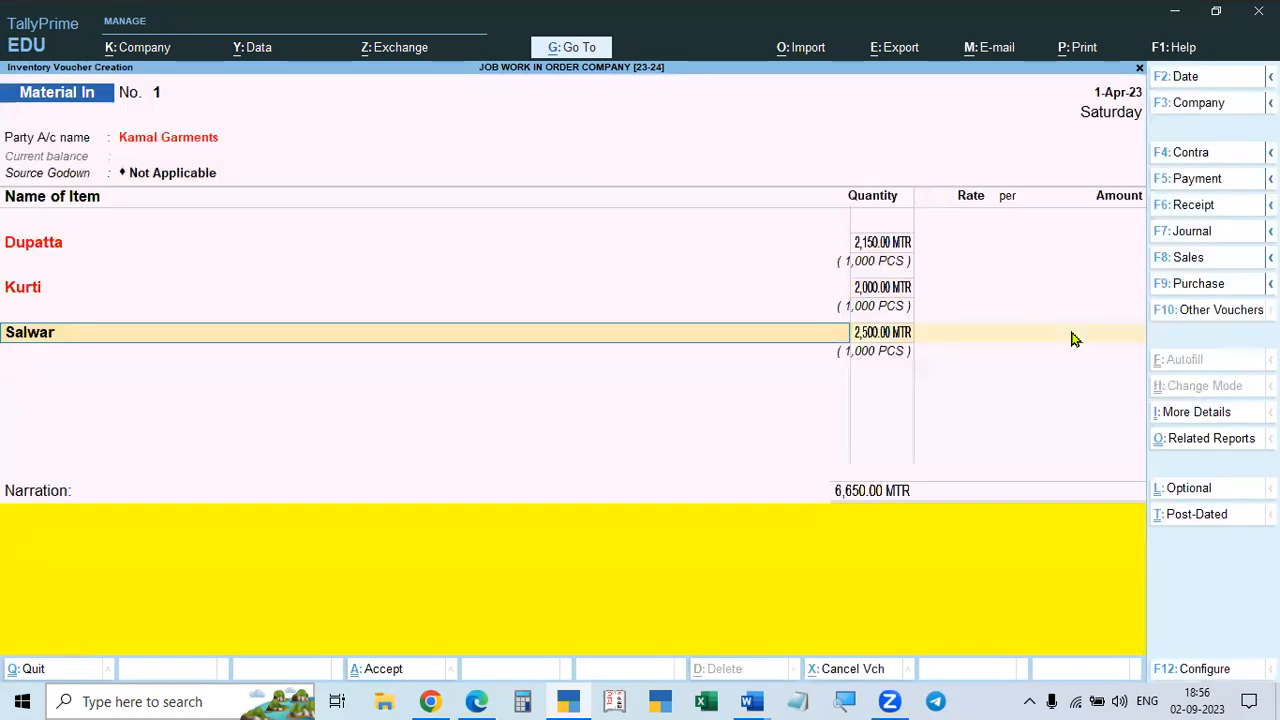
key(Return)
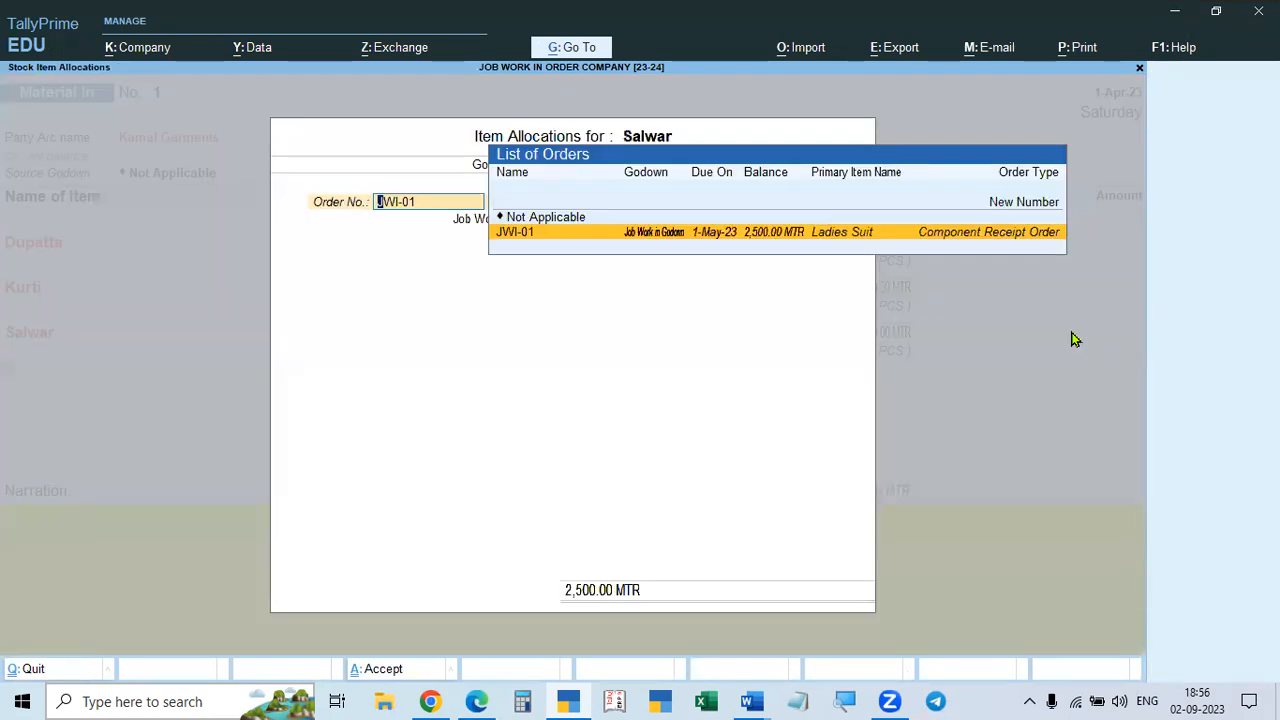
key(Return)
key(Return)
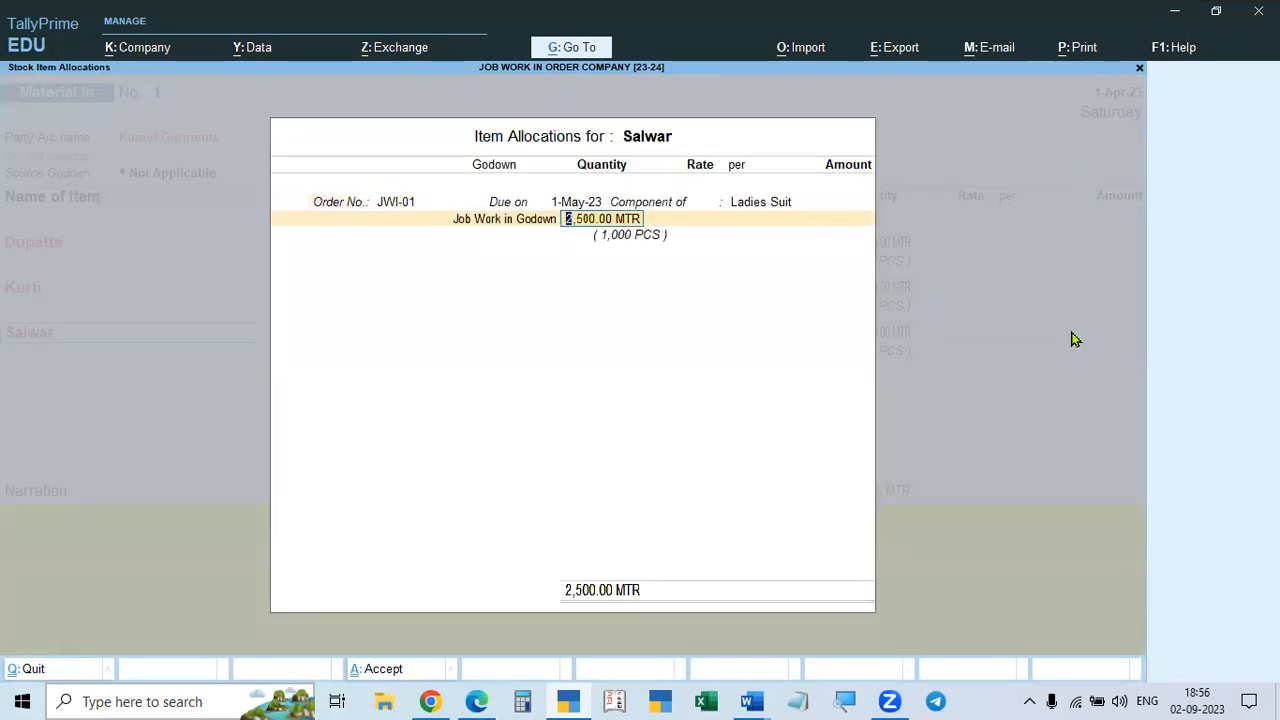
key(Return)
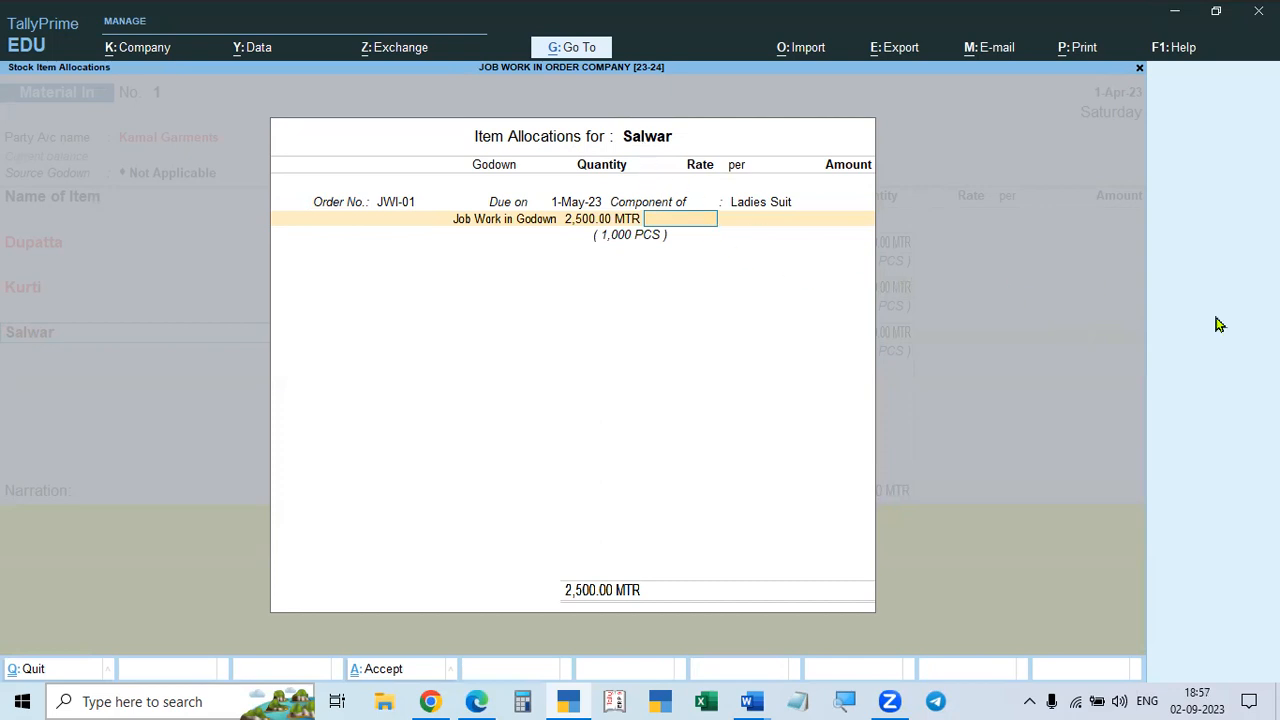
key(Return)
key(Return)
key(Return)
key(Return)
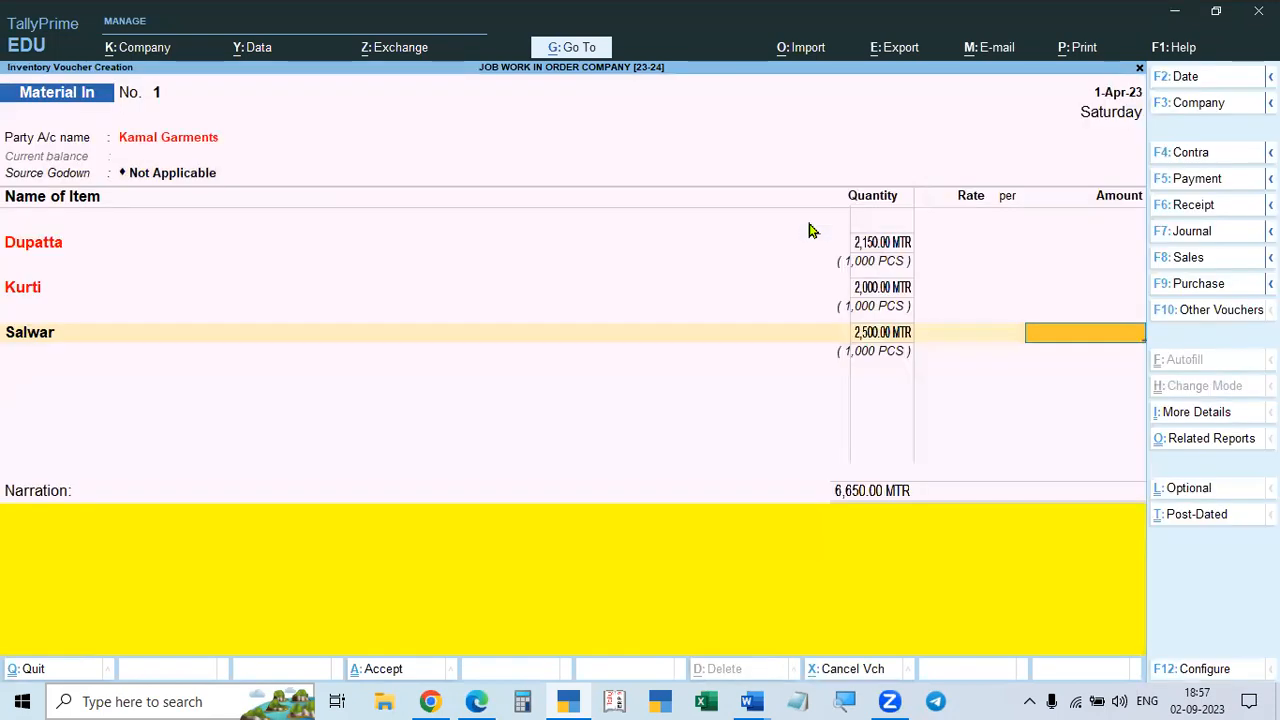
- End the item list without a narration, save the Material In voucher and leave voucher entry
key(Return)
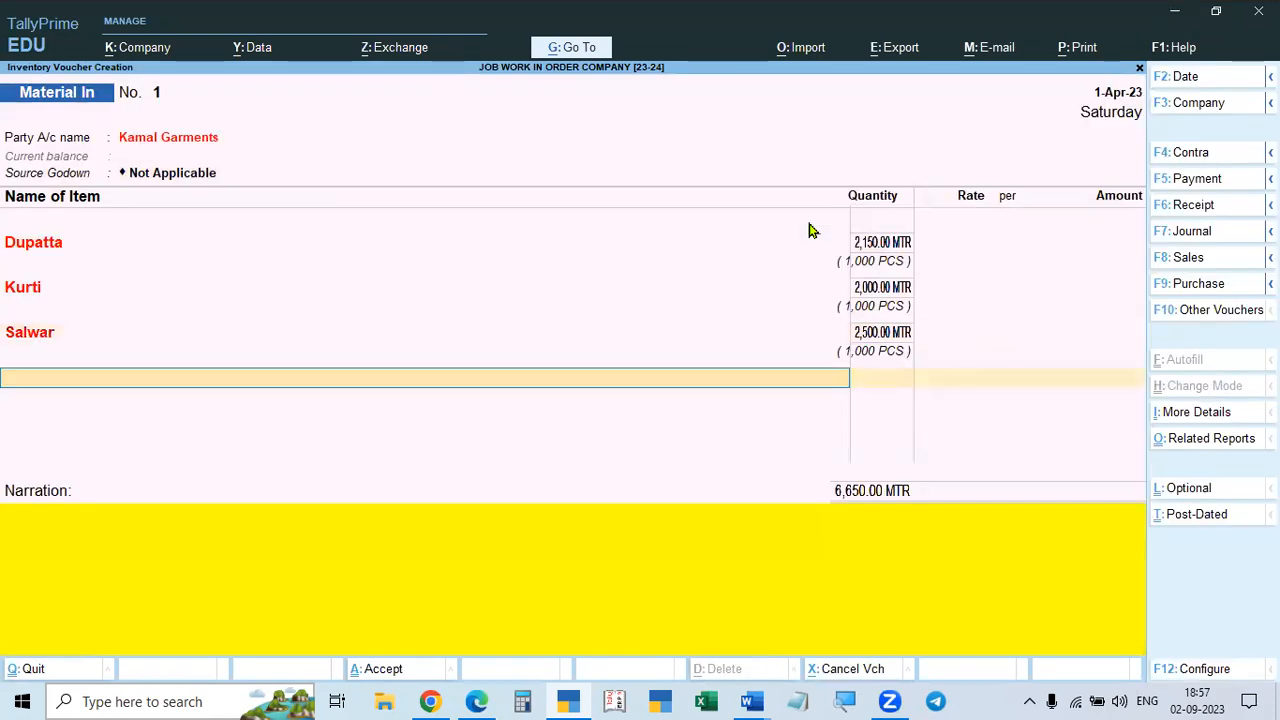
key(Return)
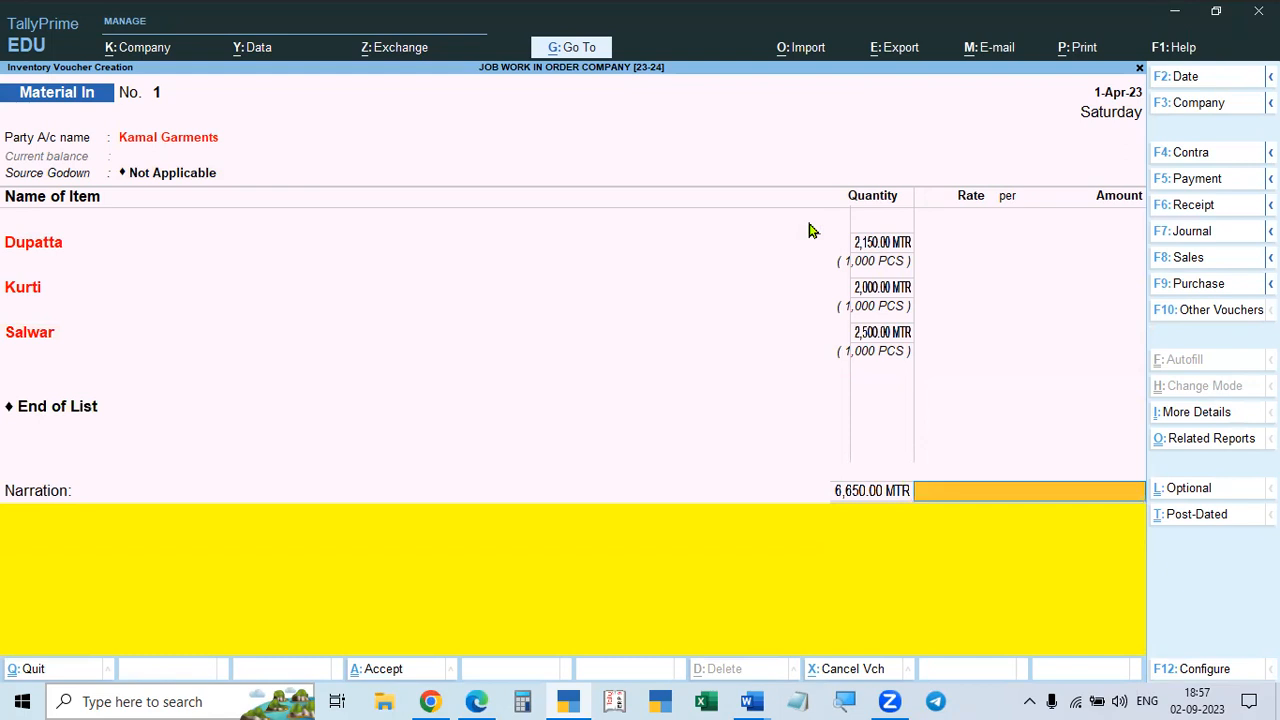
key(Return)
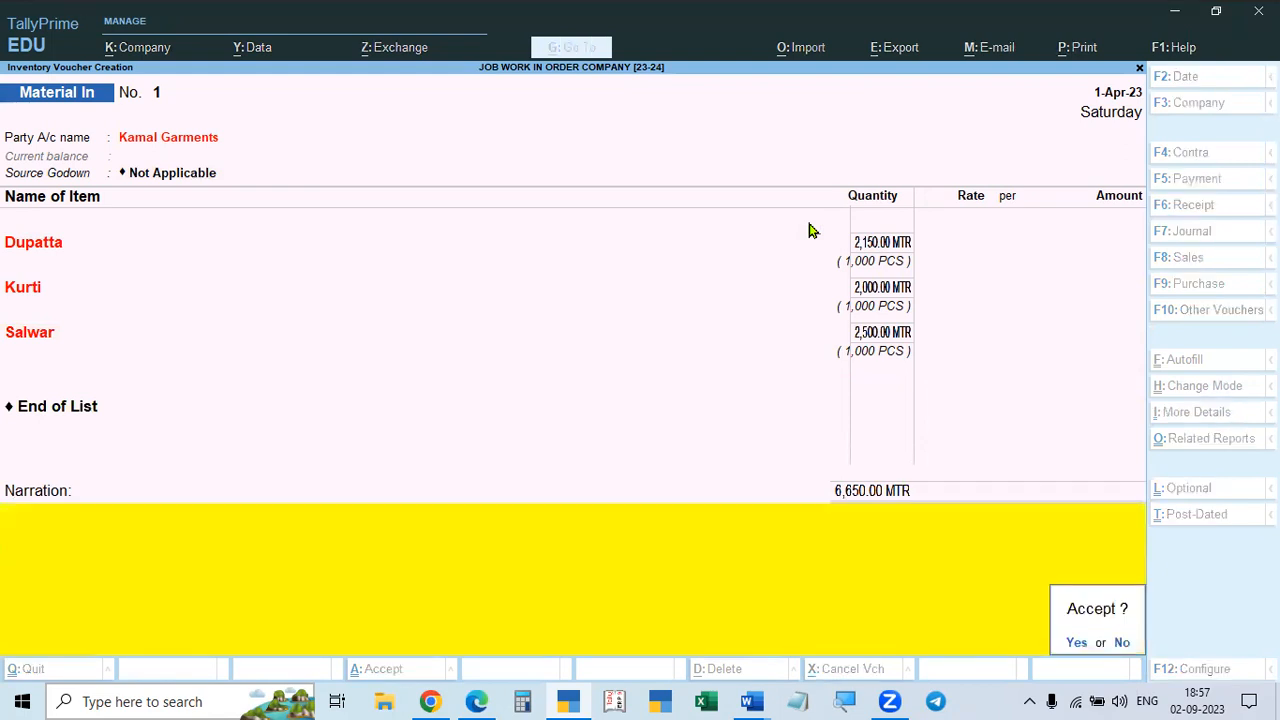
key(Return)
key(Escape)
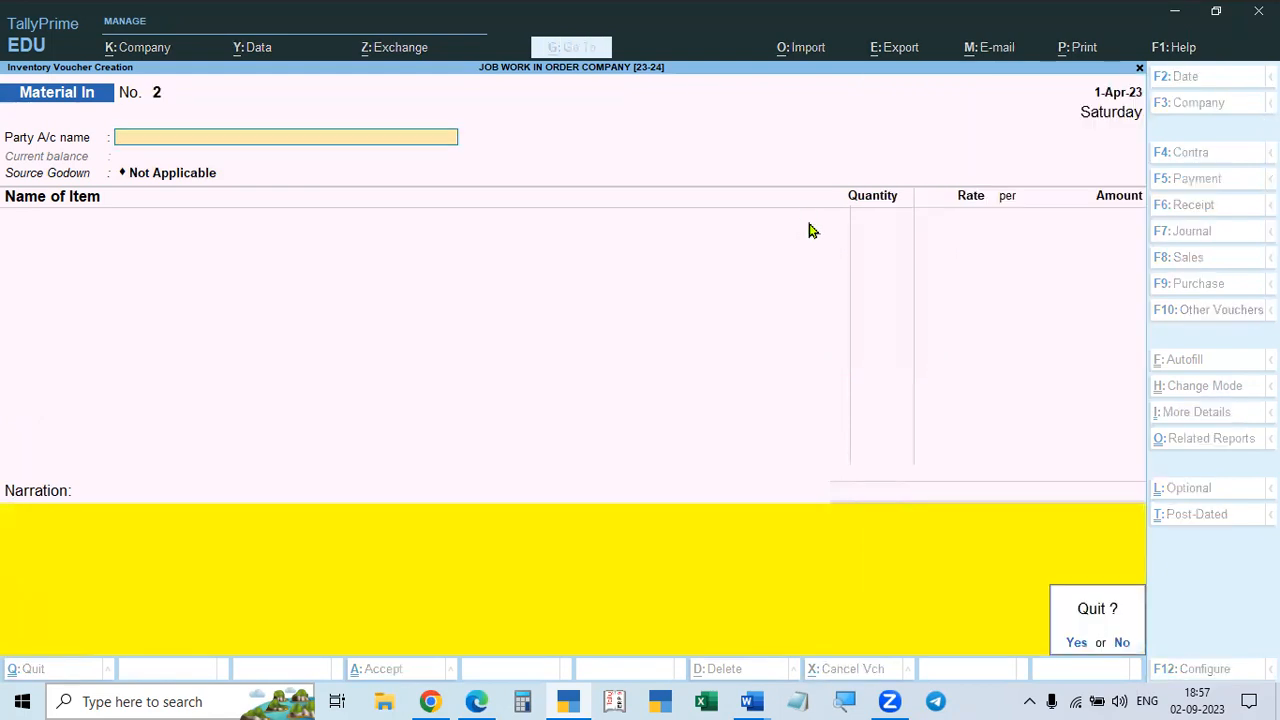
key(Return)
key(Down)
key(Down)
key(Down)
key(Down)
key(Down)
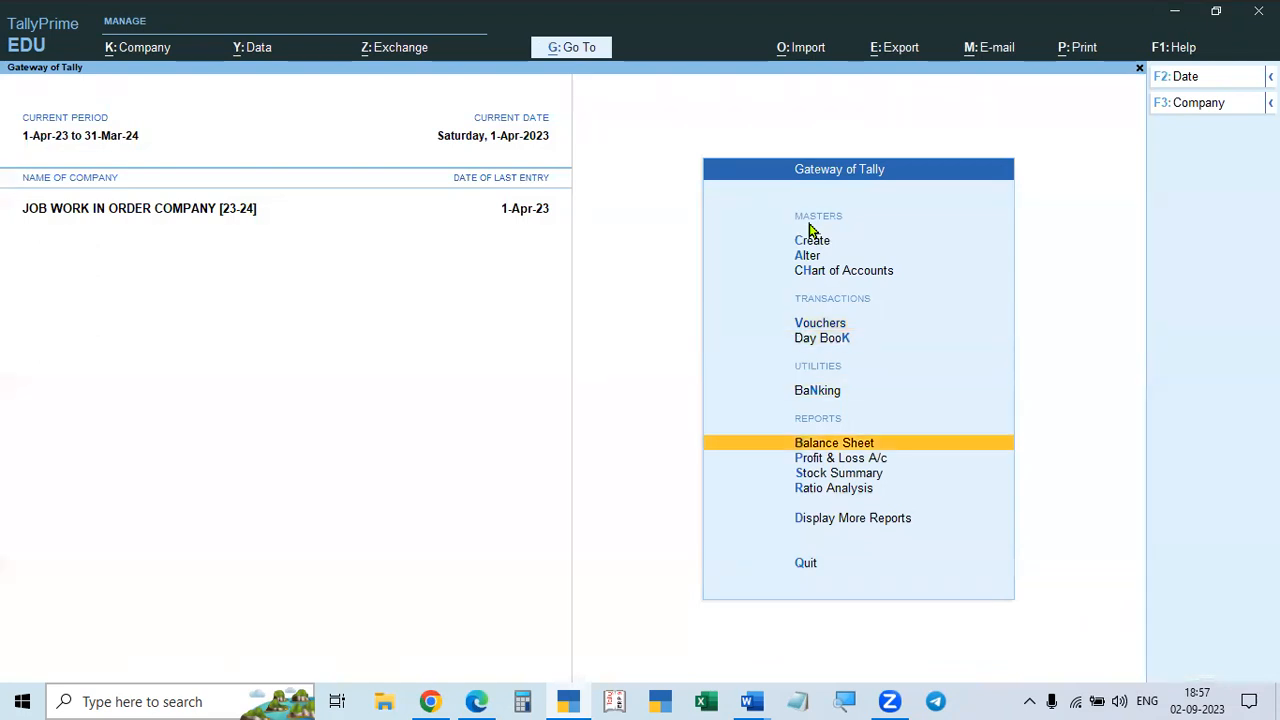
key(Return)
key(Escape)
key(Up)
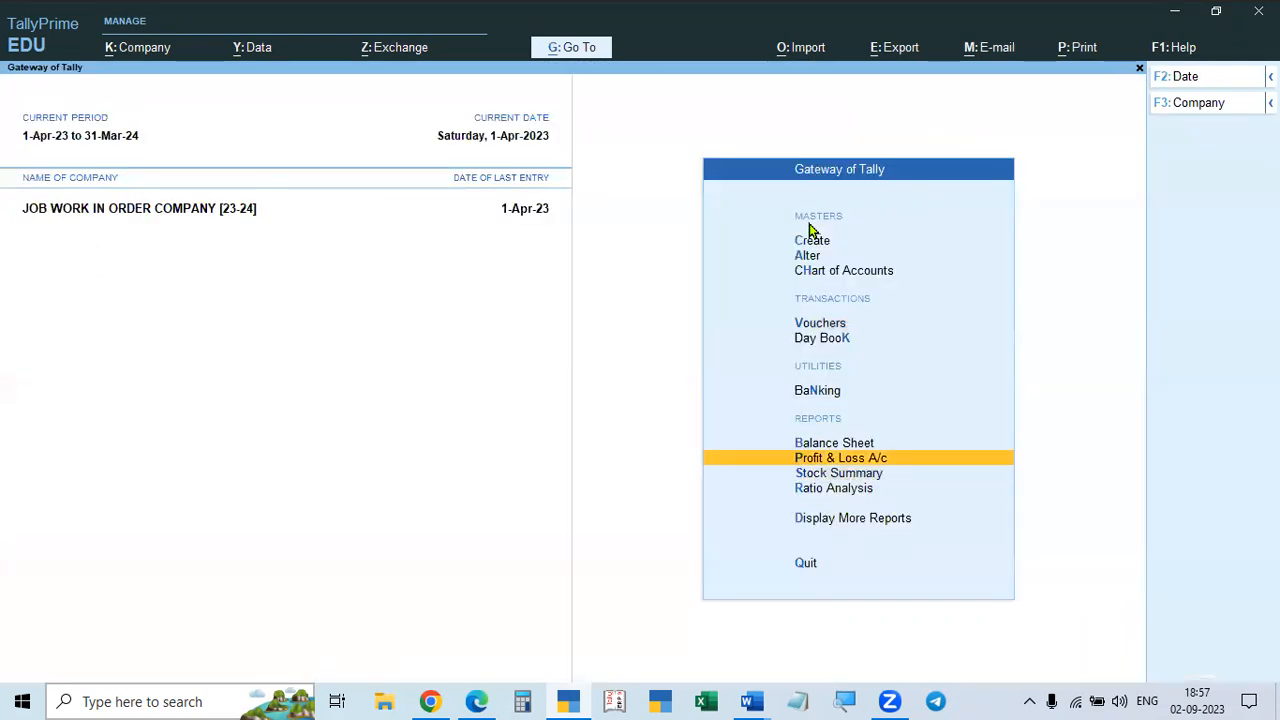
key(Return)
key(Escape)
key(Up)
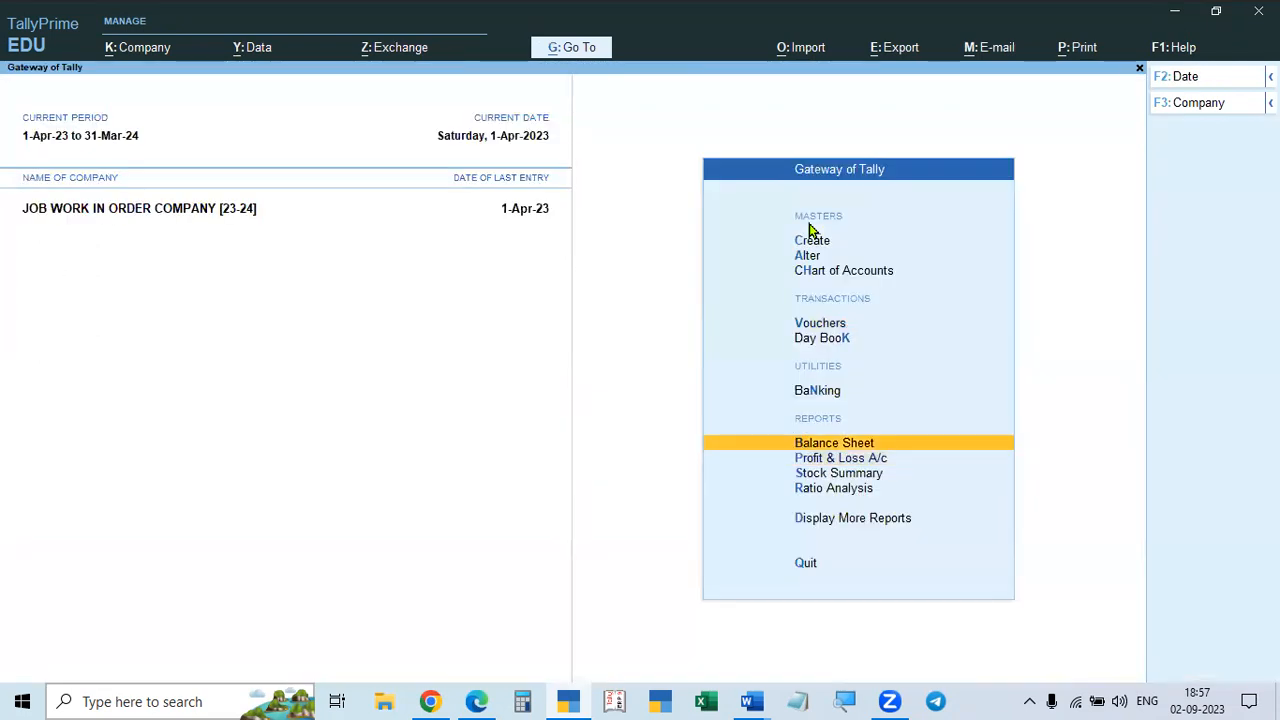
key(Return)
key(Escape)
key(Down)
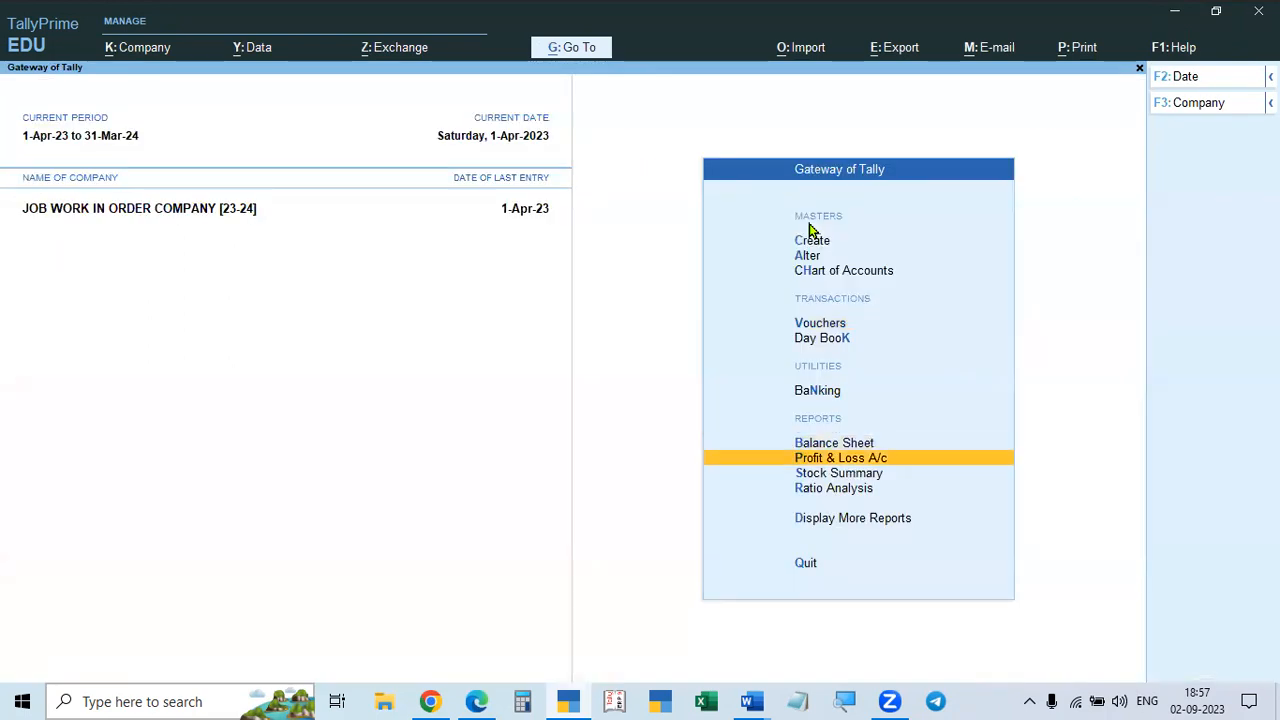
- Open the outstanding orders summary in the job work reports to check the Ladies Suit order's balance quantity
key(Down)
key(Down)
key(Down)
key(Return)
key(Down)
key(Down)
key(Down)
key(Down)
key(Down)
key(Down)
key(Down)
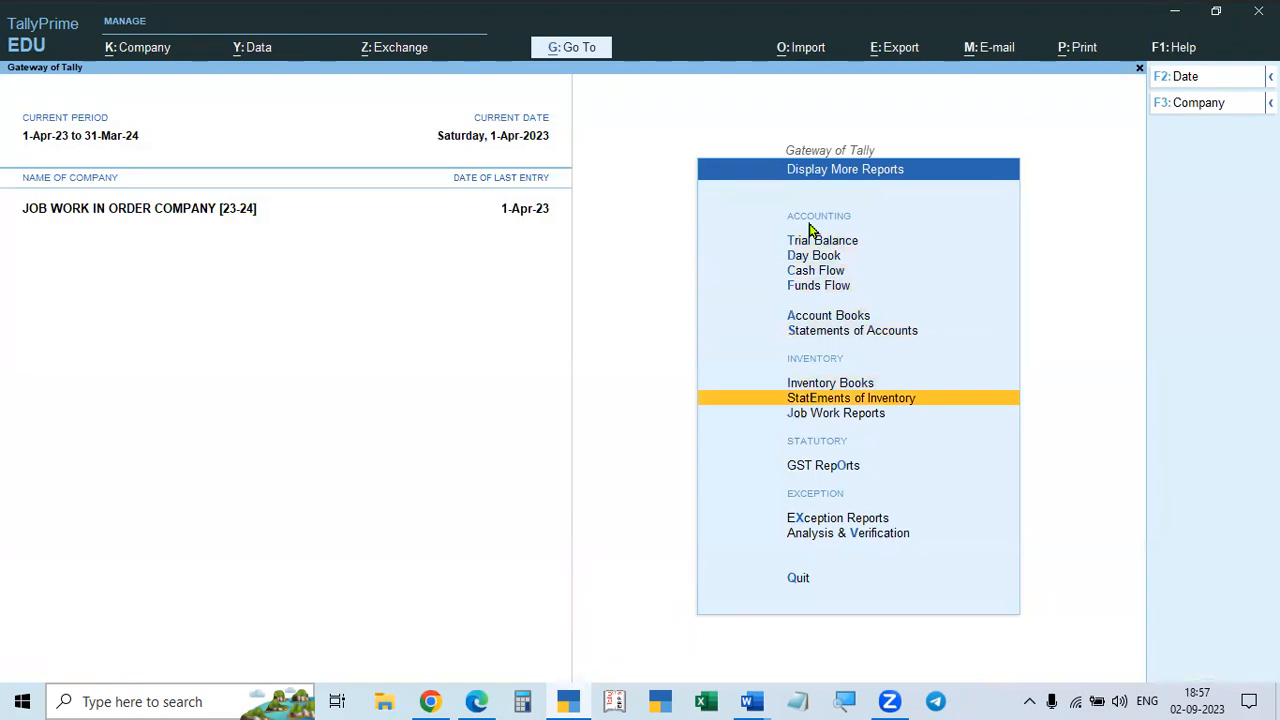
key(Down)
key(Return)
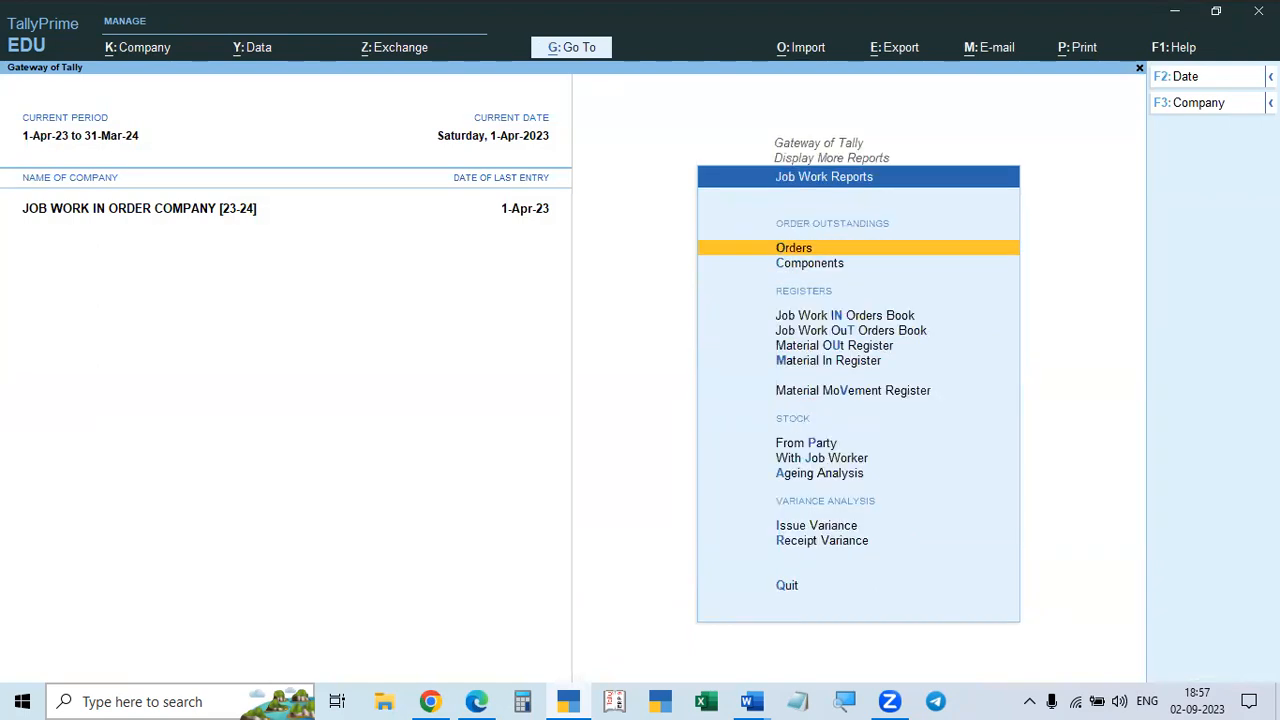
key(Return)
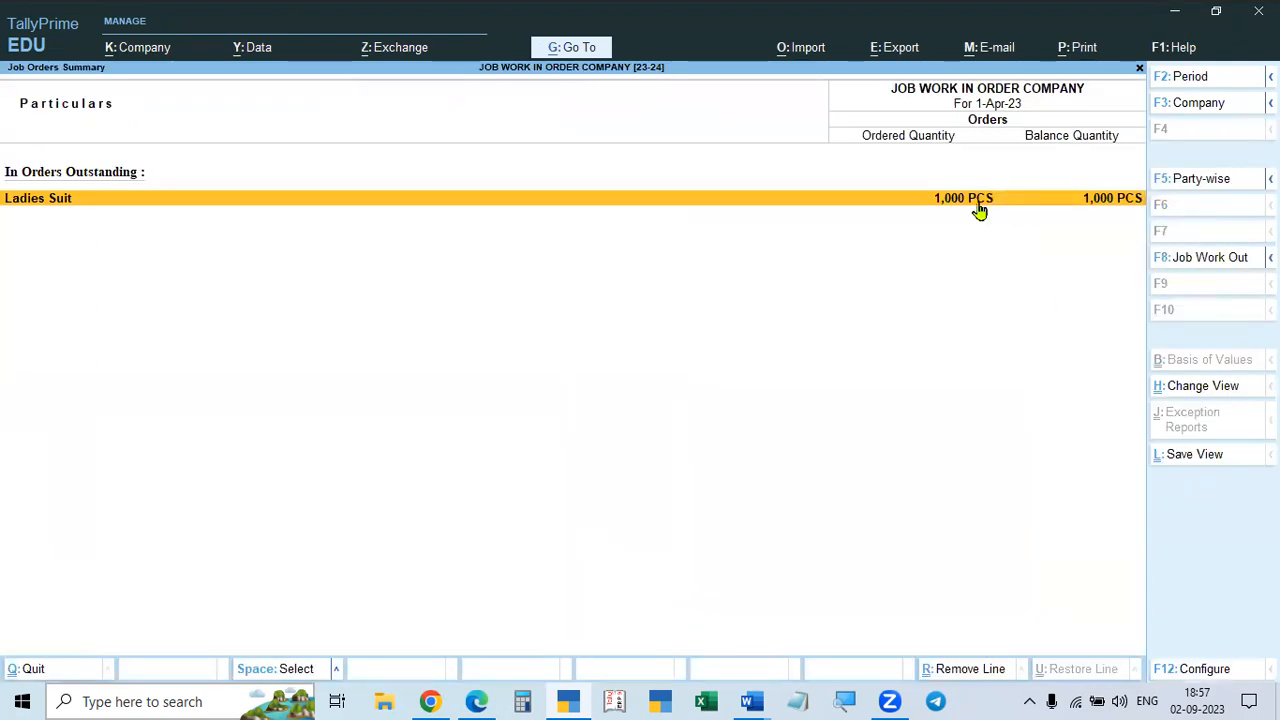
- Check the outstanding components summary for any pending component balances and return to the job work reports
key(Escape)
key(Down)
key(Return)
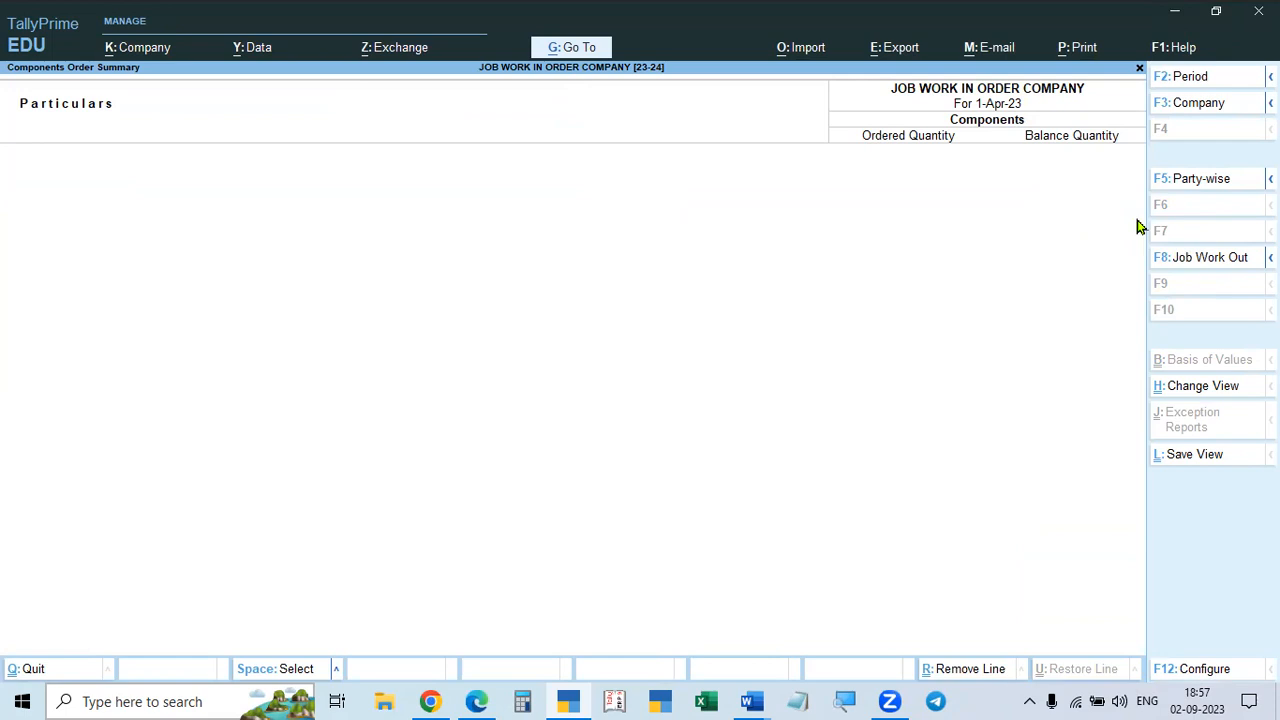
key(Escape)
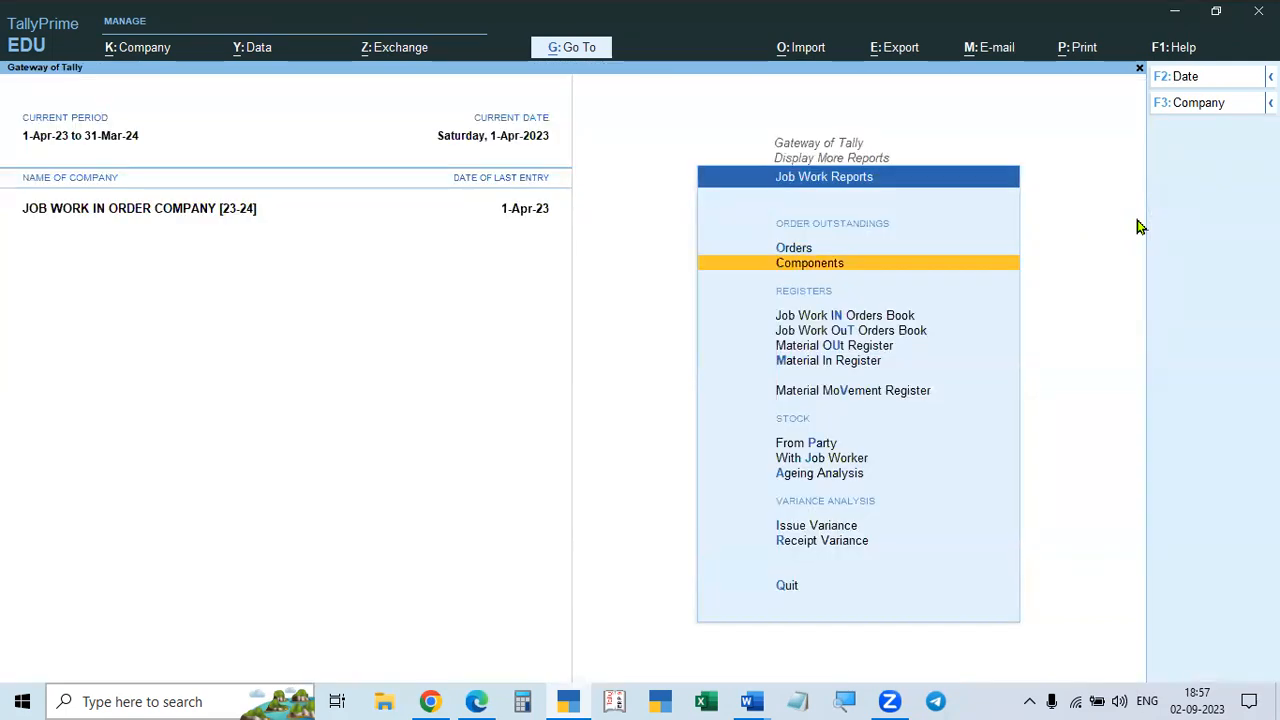
- View the Job Work In Orders Book and the Material Out Register, closing each one
key(Down)
key(Return)
key(Escape)
key(Down)
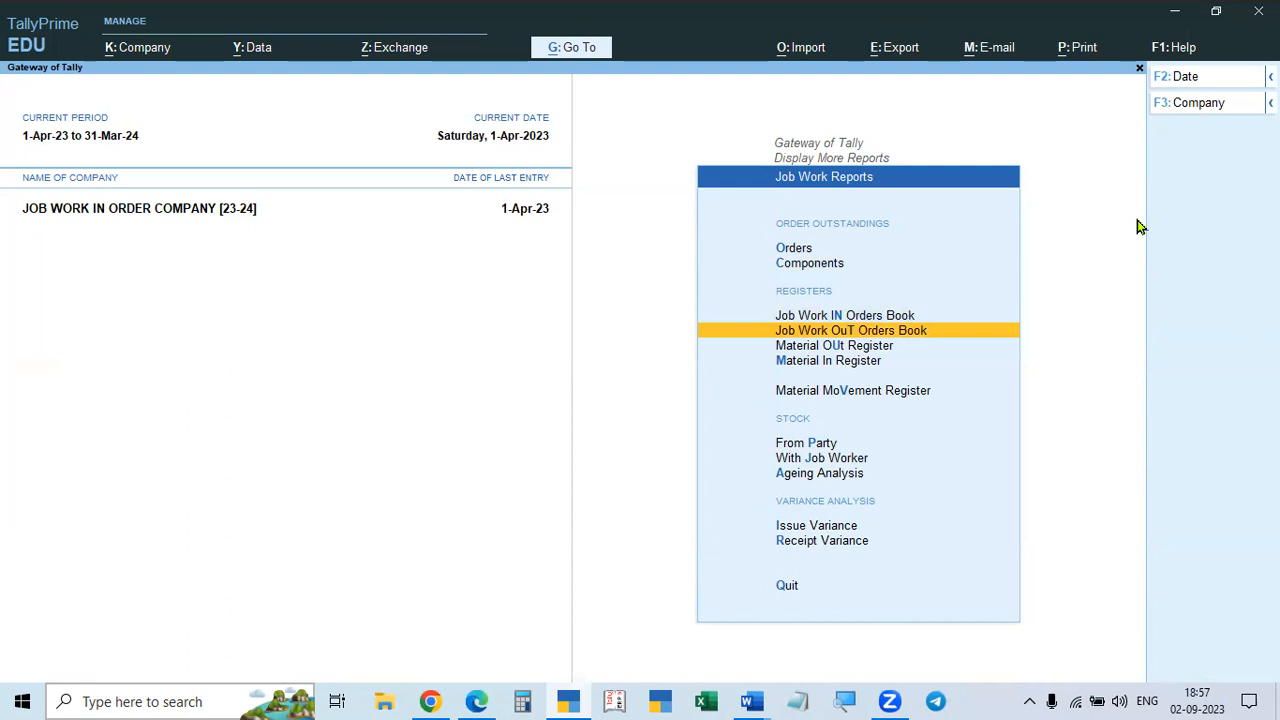
key(Down)
key(Return)
key(Escape)
- Open April's voucher list in the Material In Register and show it in detailed form
key(Down)
key(Return)
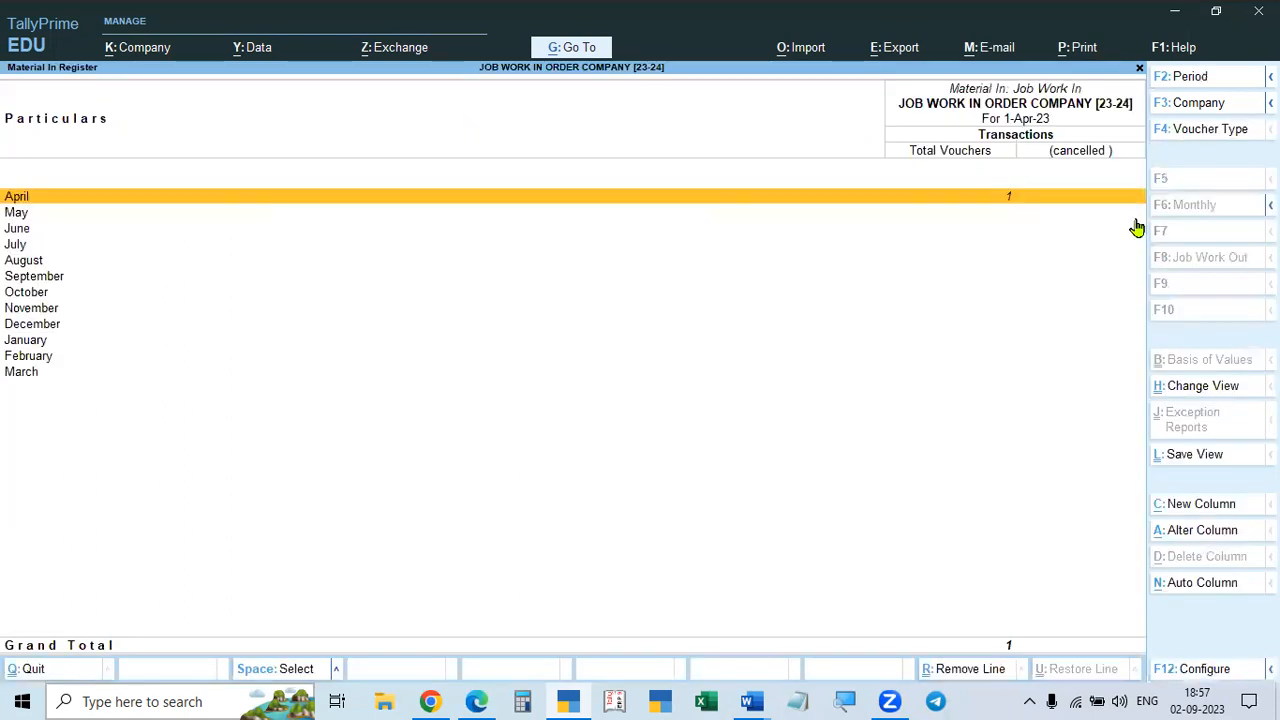
key(Return)
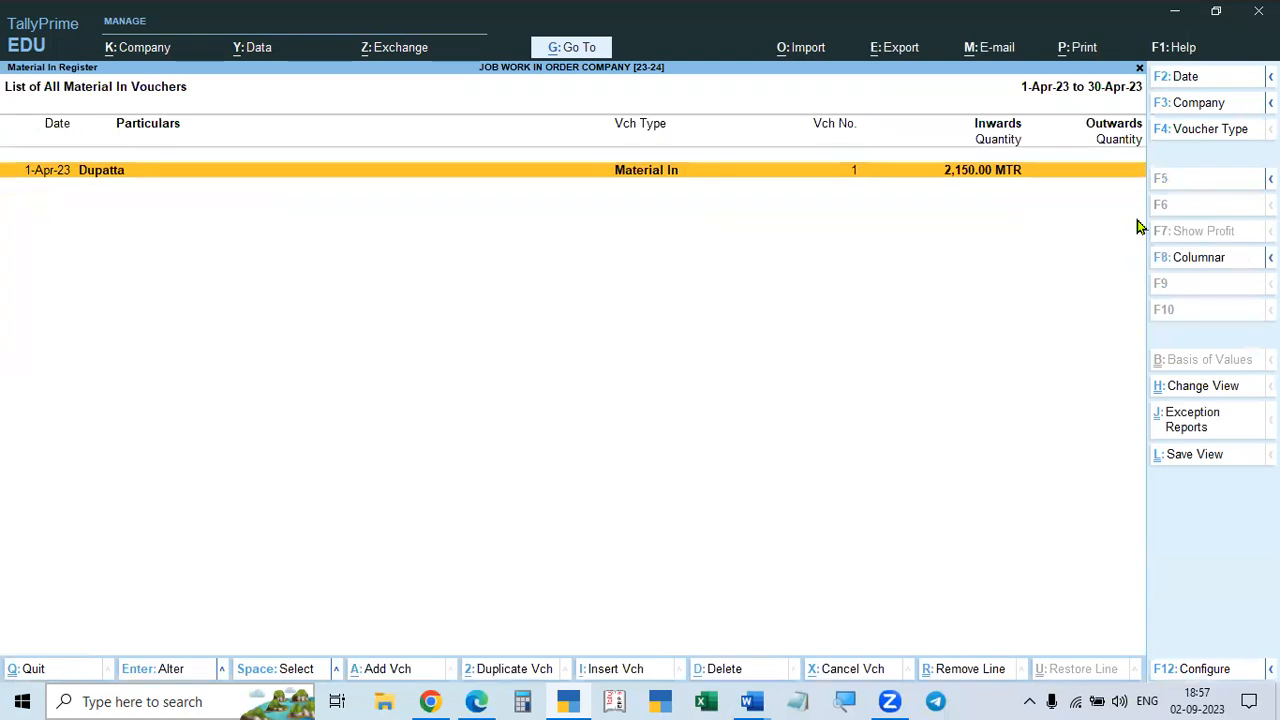
key(F2)
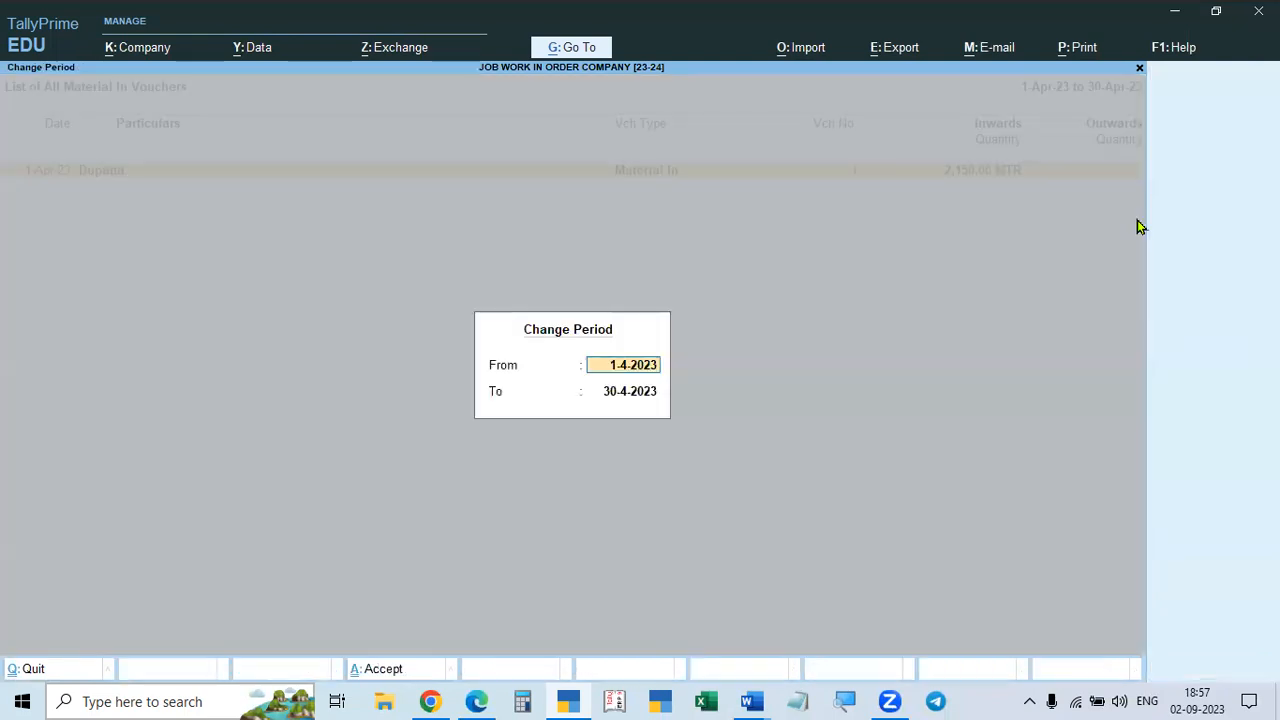
key(Escape)
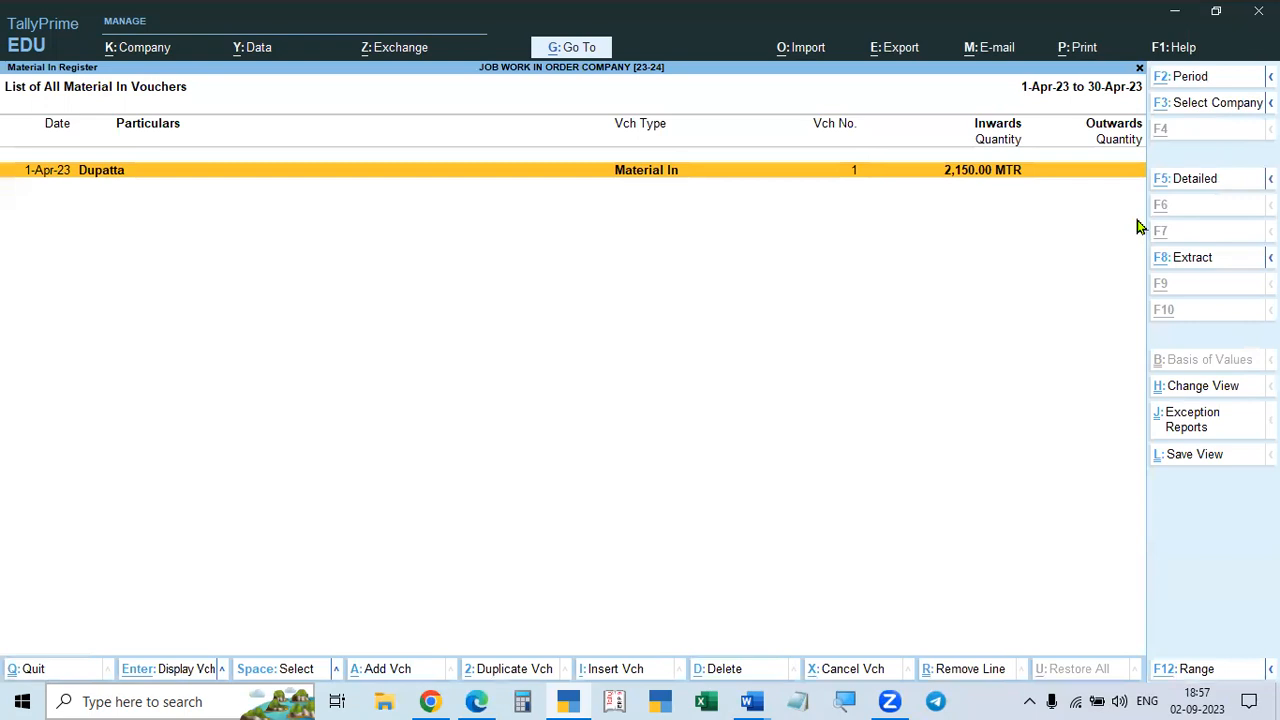
key(alt+F5)
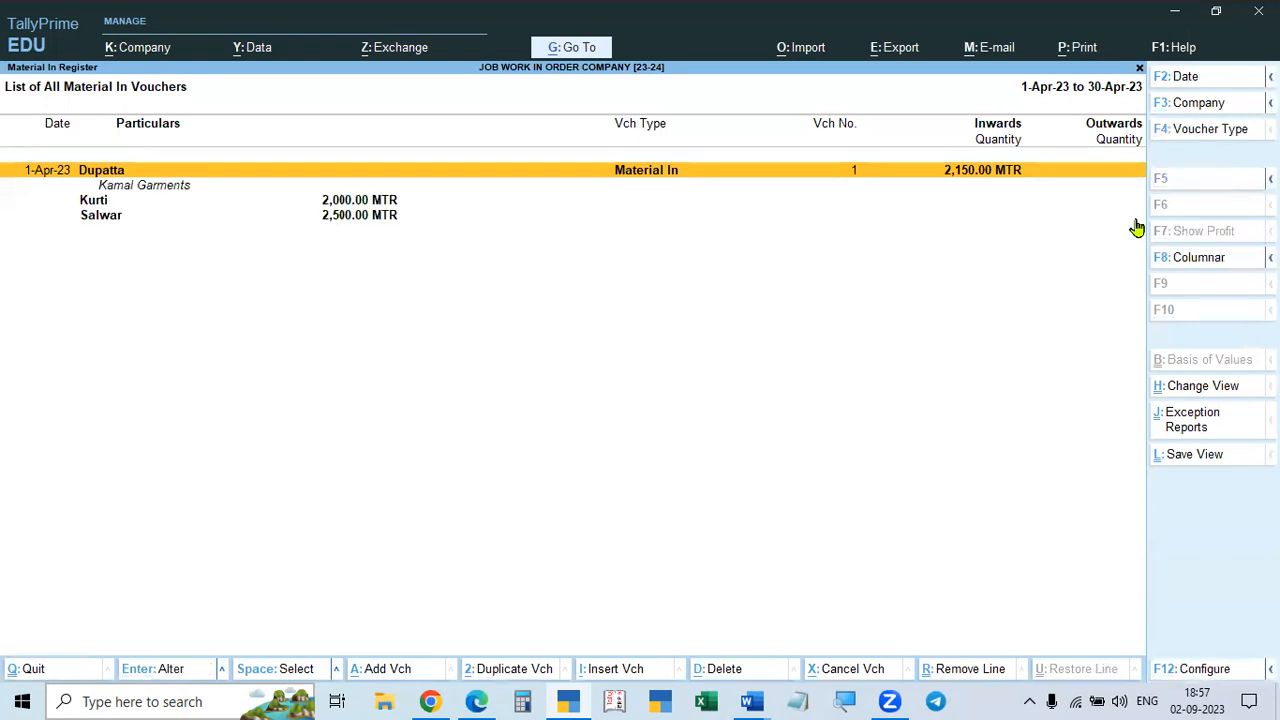
- Close the Material In Register and the job work reports, returning to the Gateway of Tally
key(Escape)
key(Escape)
key(Escape)
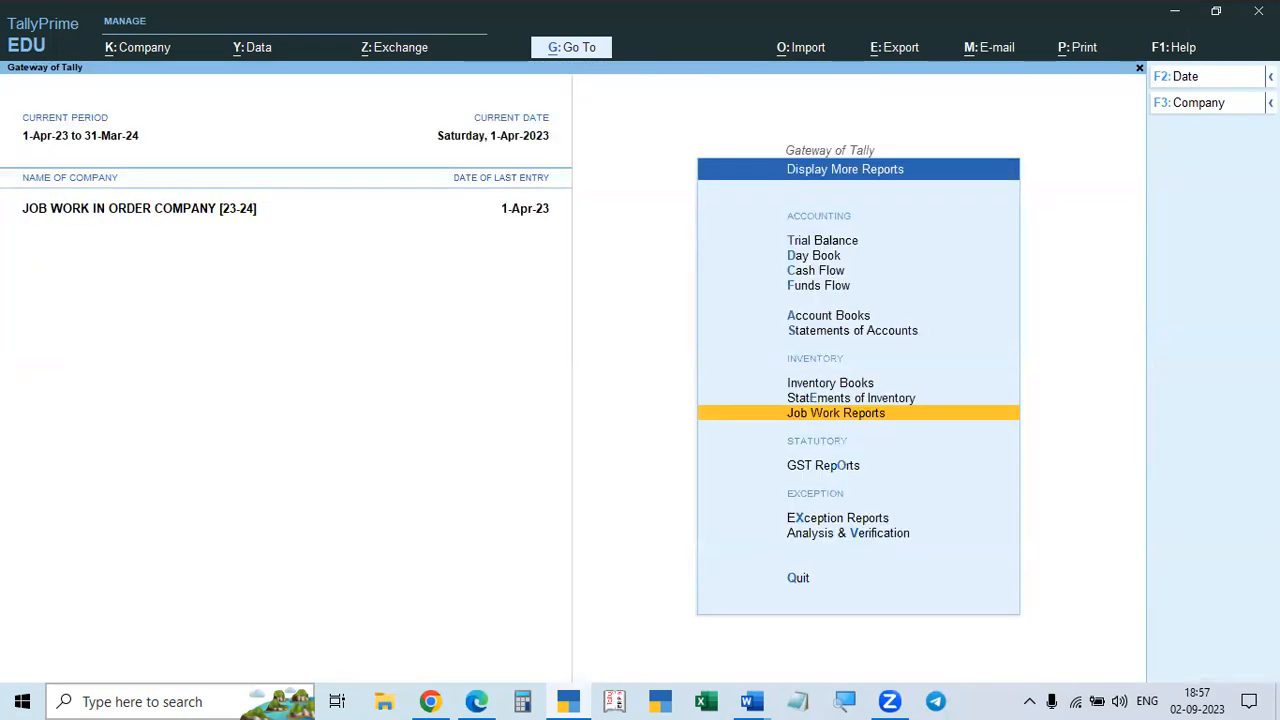
key(Escape)
key(Escape)
key(Escape)
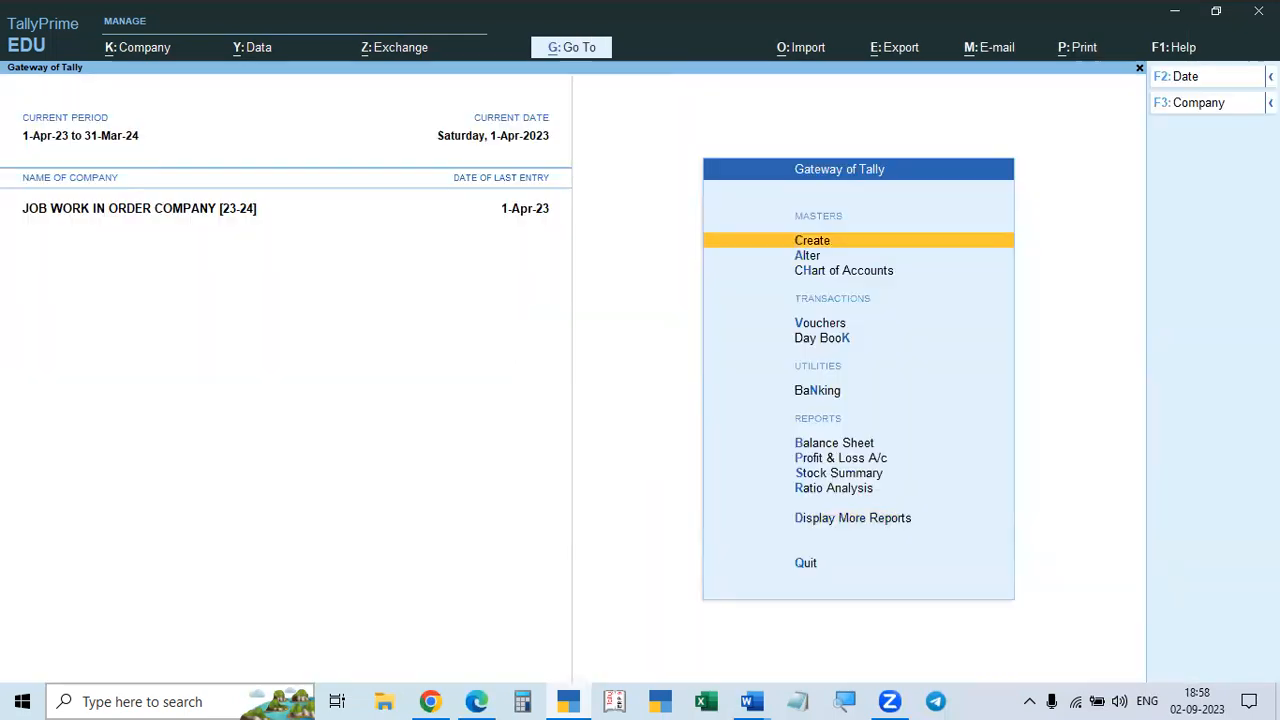
- Switch to the Word assignment document to read the job work details in Problem 1, and return to TallyPrime
key(Down)
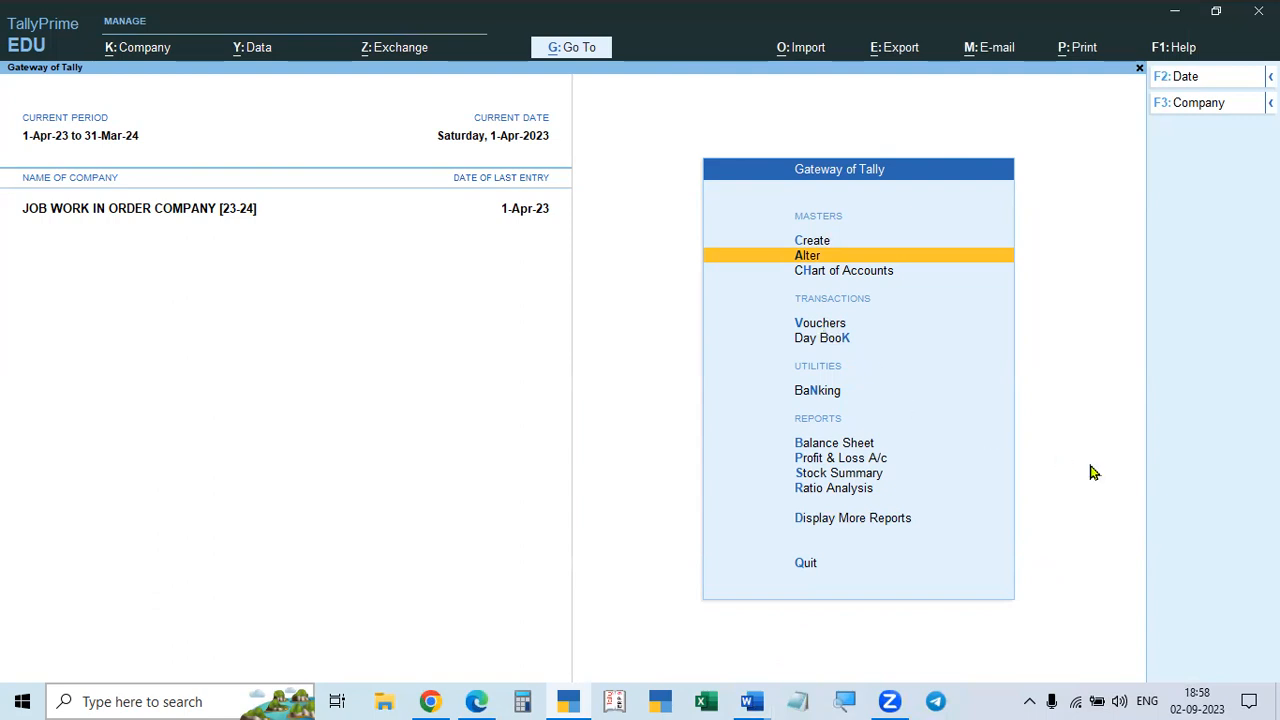
click(755, 701)
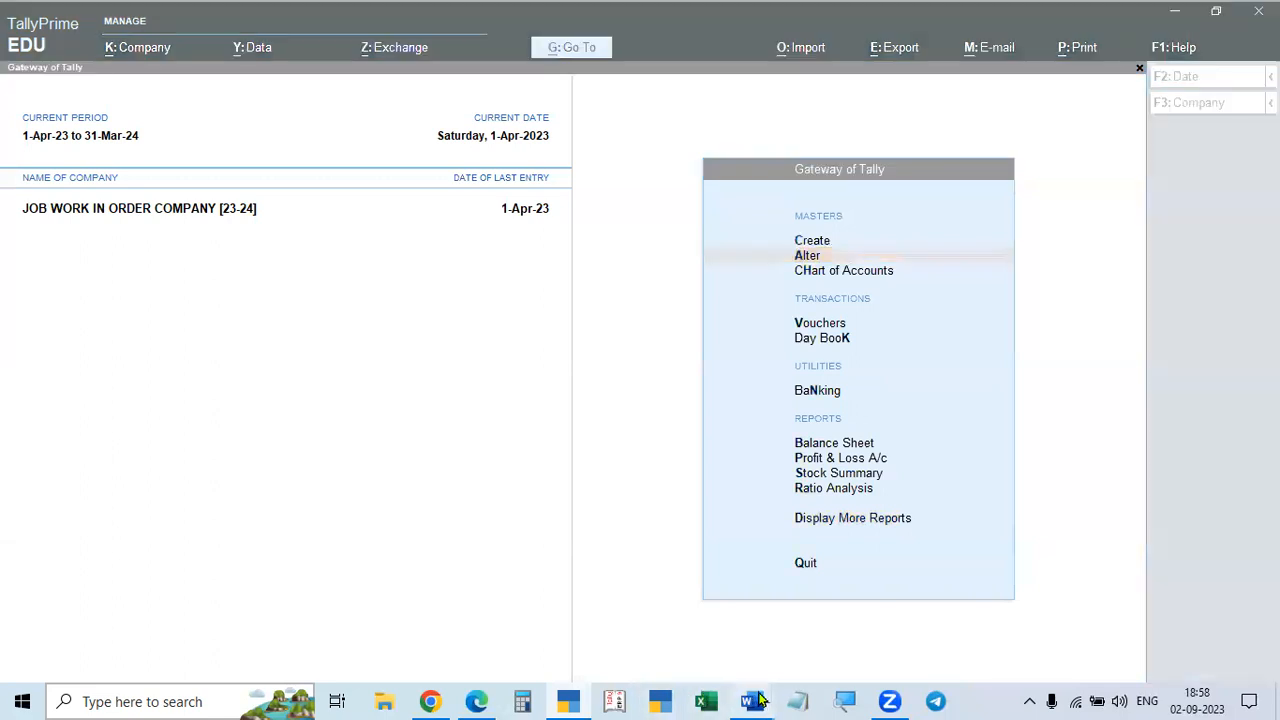
click(655, 622)
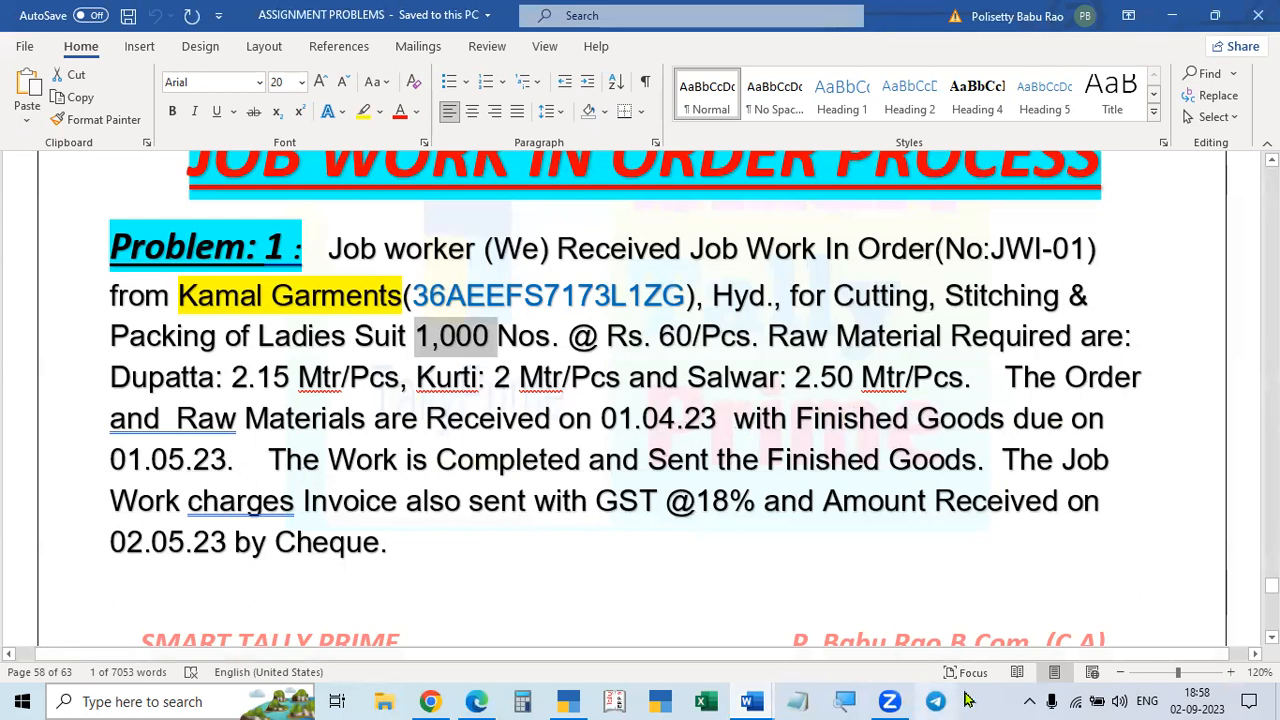
key(alt+Tab)
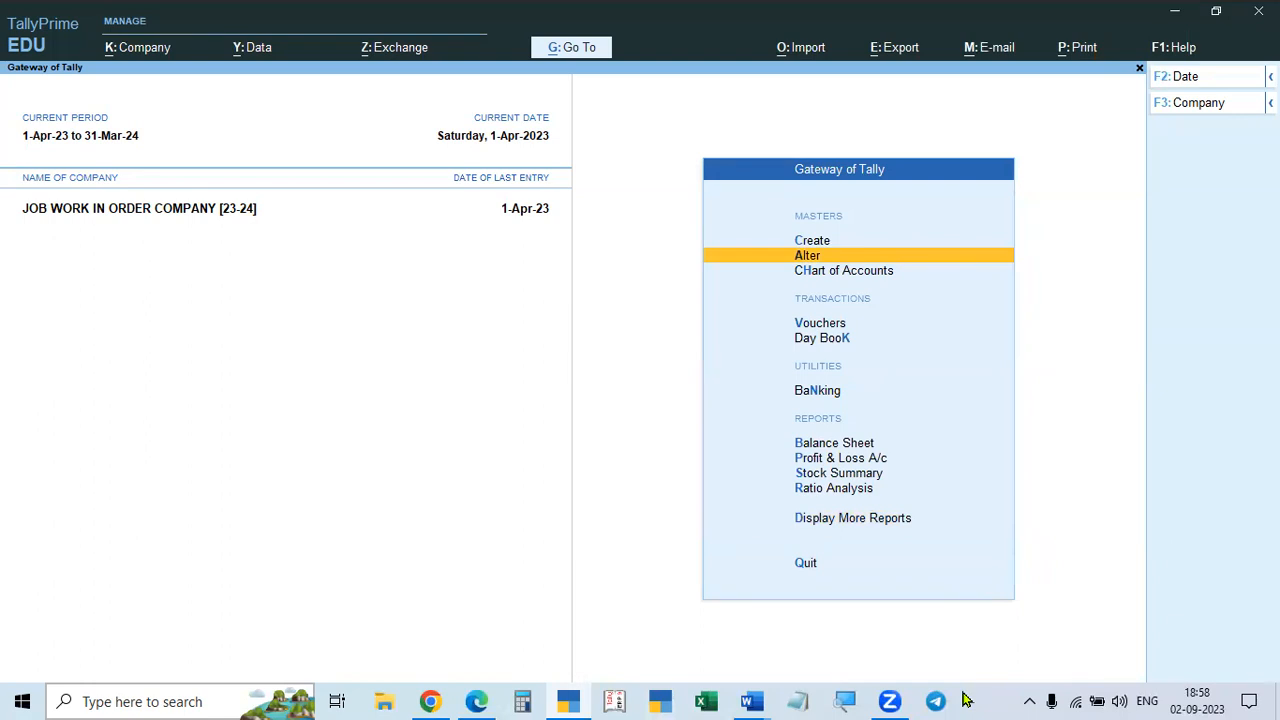
key(Escape)
key(Escape)
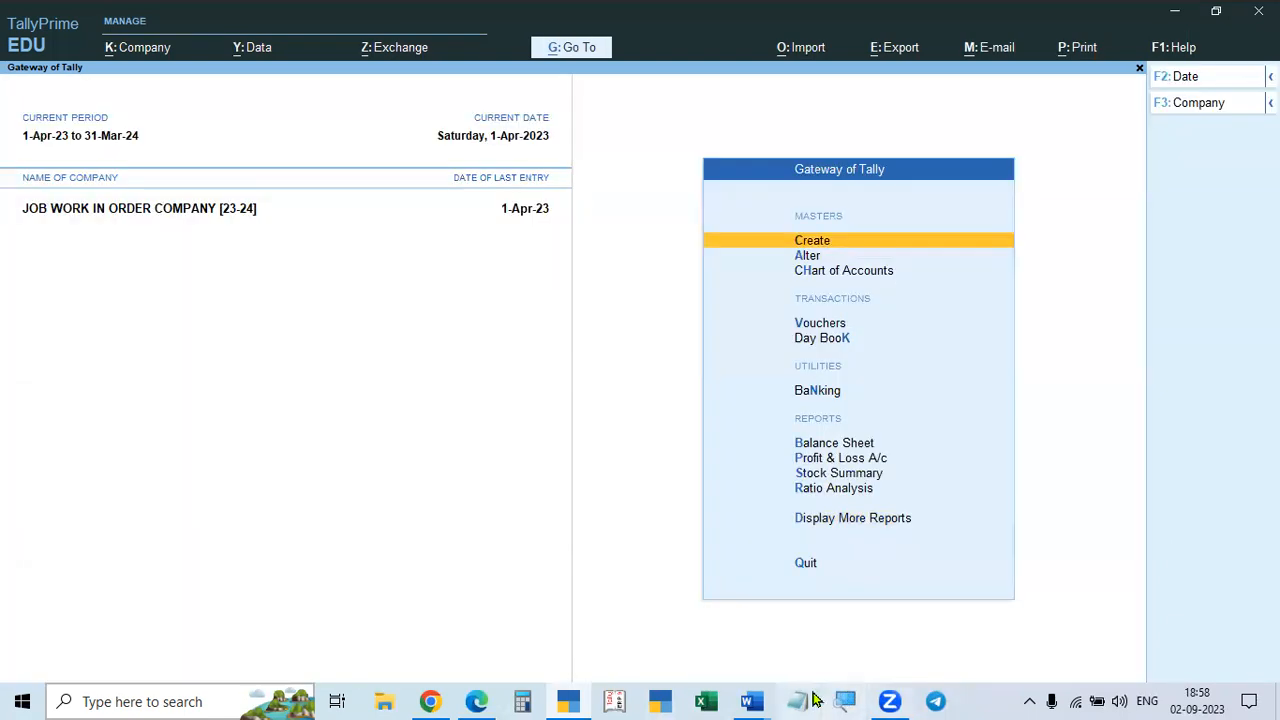
- Open voucher entry, check the other voucher types available, and leave without recording anything
click(818, 331)
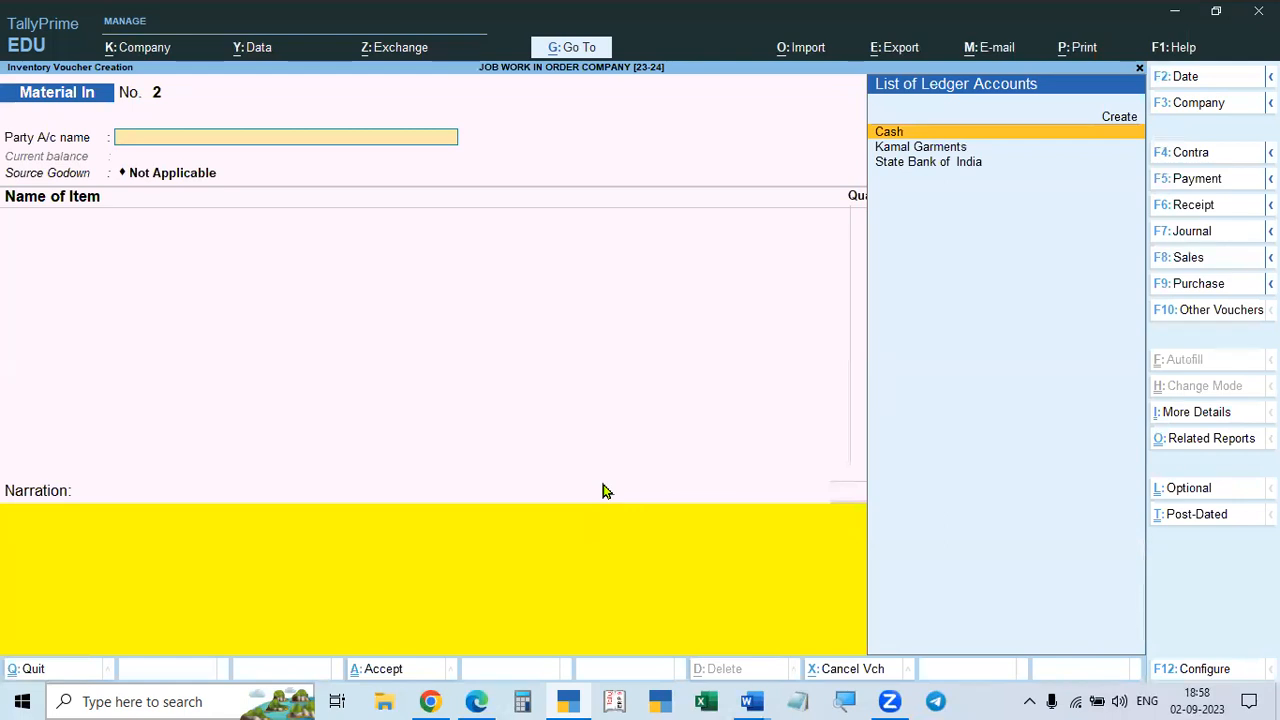
click(1199, 312)
key(Escape)
key(Escape)
key(y)
- Open the voucher types under master alteration and look through the existing types for one suited to manufacturing
key(Down)
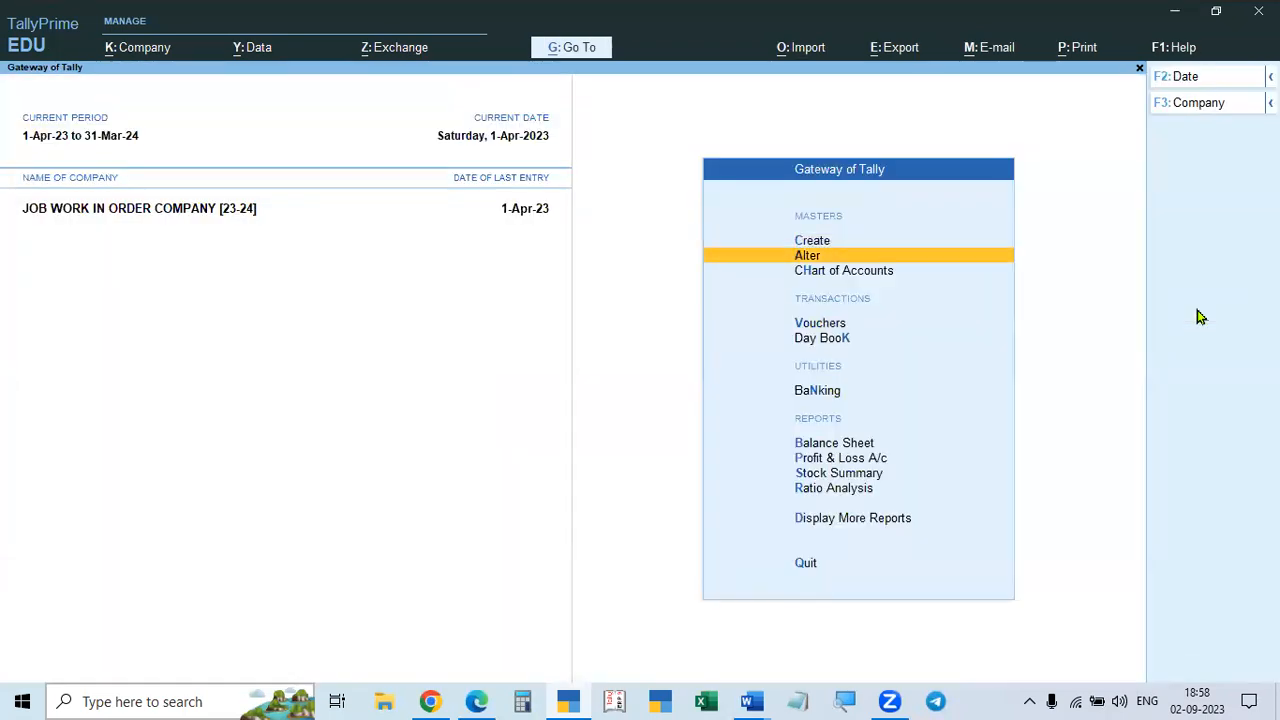
key(Return)
key(Down)
key(Down)
key(Down)
key(Return)
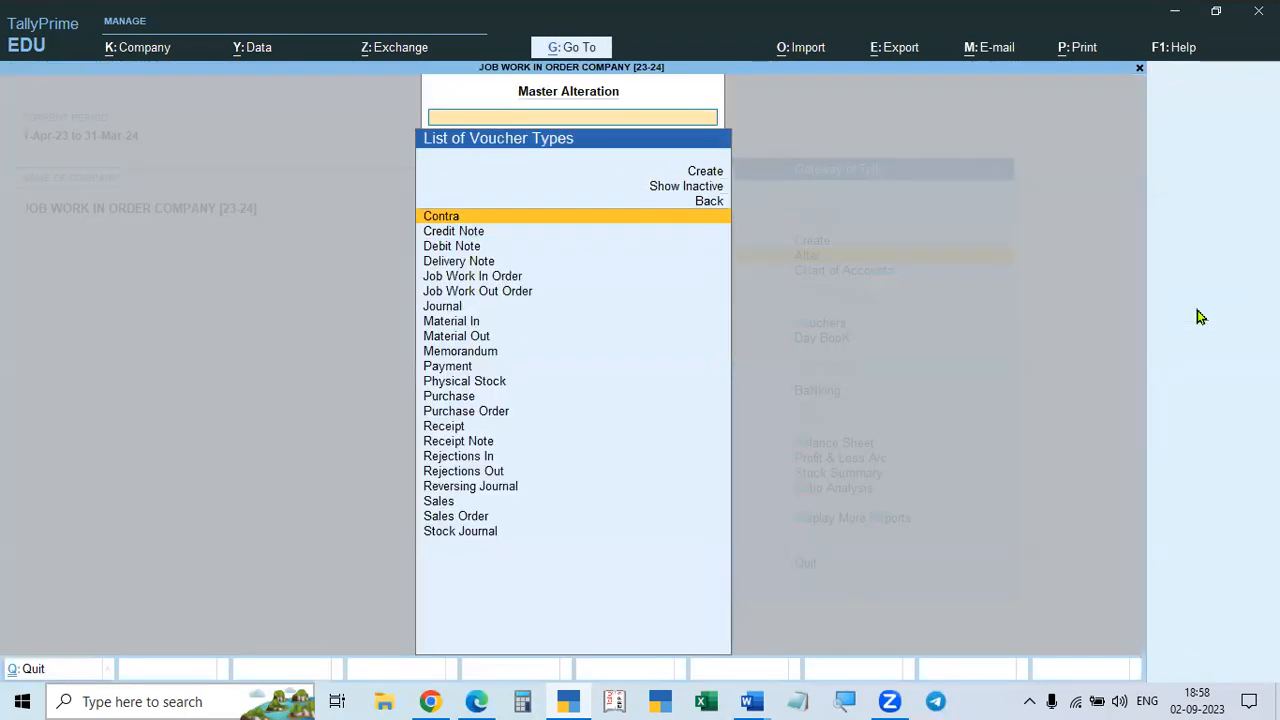
key(Down)
key(Down)
key(Down)
key(Down)
key(Down)
key(Down)
key(Down)
key(Down)
key(Down)
key(Down)
key(Down)
key(Down)
key(Down)
key(Down)
key(Down)
key(Down)
key(Down)
key(Down)
key(Down)
key(Down)
key(Down)
key(Up)
key(Up)
key(Up)
key(Up)
key(Up)
key(Up)
key(Up)
key(Up)
key(Up)
key(Up)
key(Up)
key(Up)
key(Up)
key(Up)
key(Up)
key(Up)
key(Up)
key(Up)
key(Up)
key(Up)
key(Up)
key(Up)
key(Up)
key(Up)
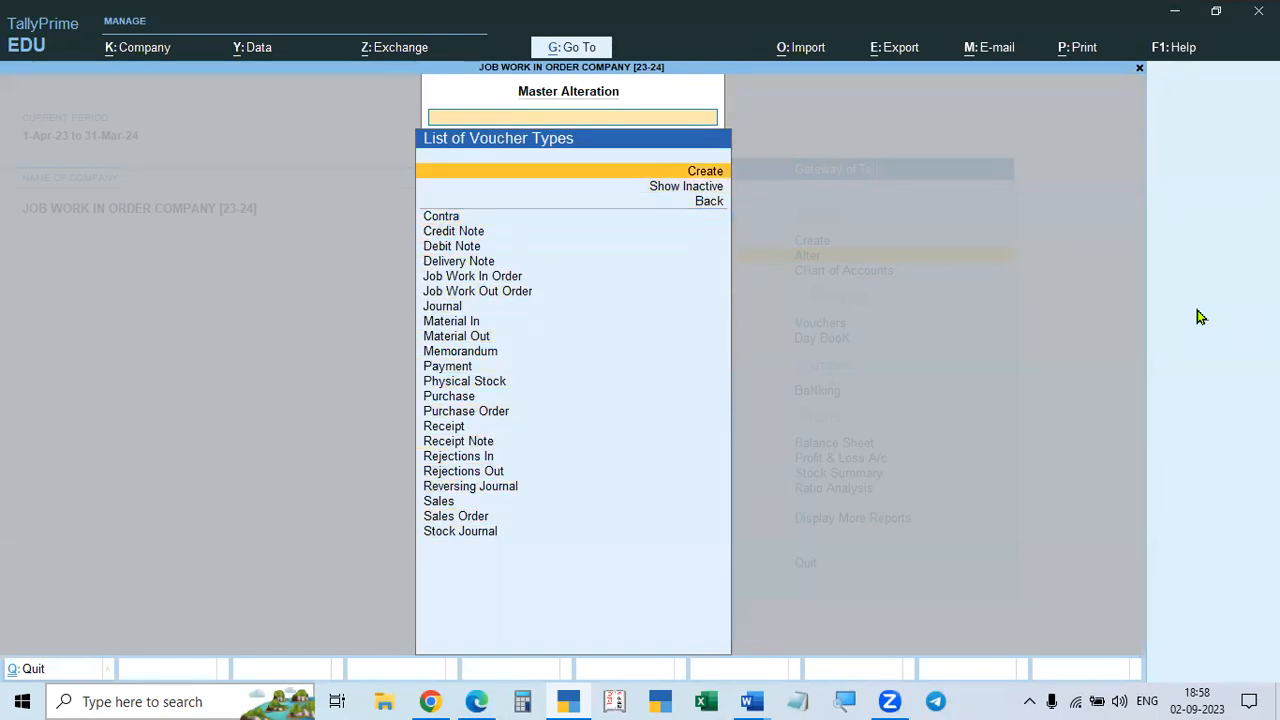
- Start creating a new voucher type named Manufacturing Voucher
key(Return)
text(Ma)
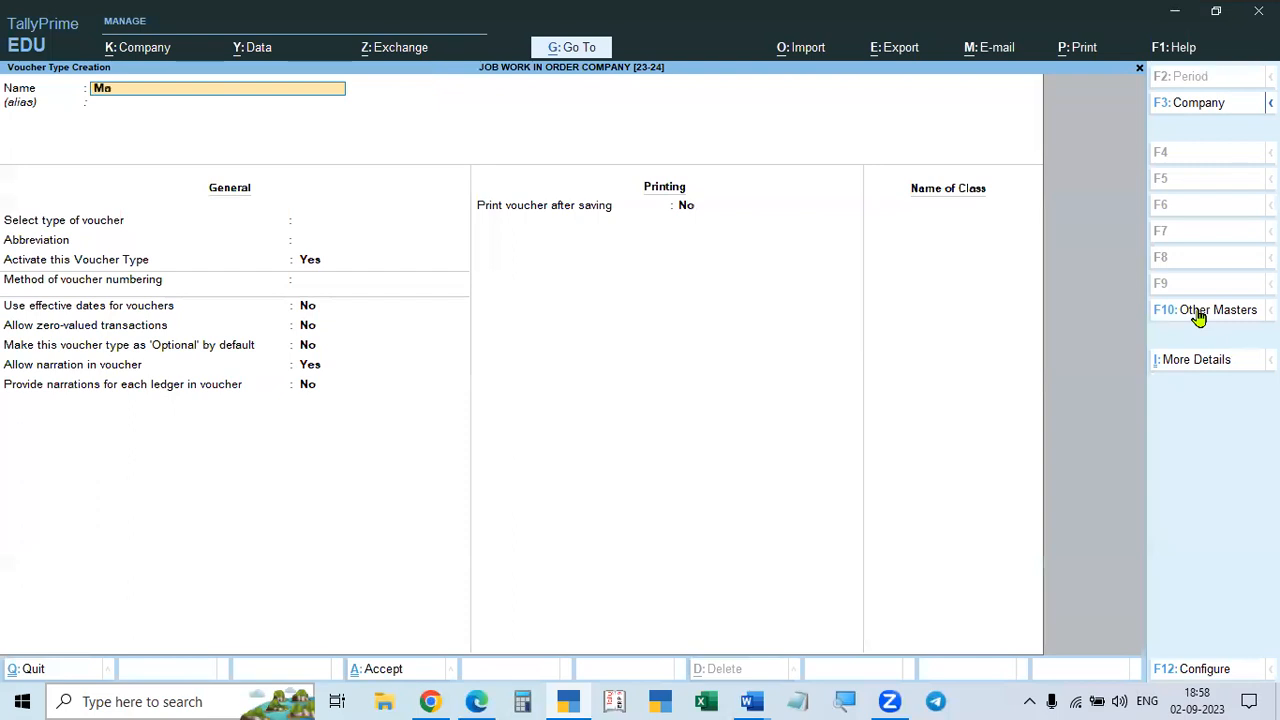
text(nufacturing Voucher)
key(Return)
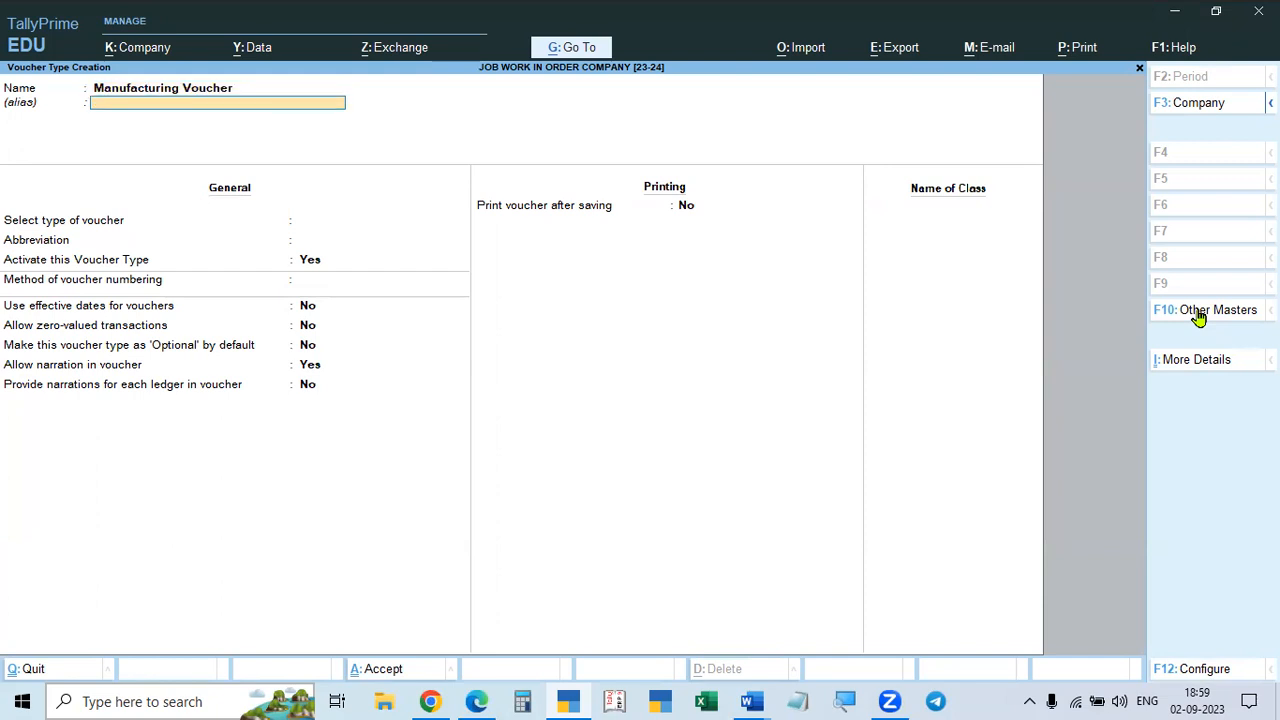
- Leave the alias blank and base the new voucher type on Stock Journal with the abbreviation Stk Jrnl
key(Return)
key(Down)
key(Down)
key(Down)
key(Down)
key(Down)
key(Down)
key(Down)
key(Down)
key(Down)
key(Down)
key(Down)
key(Down)
key(Down)
key(Down)
key(Down)
key(Down)
key(Down)
key(Down)
key(Down)
key(Down)
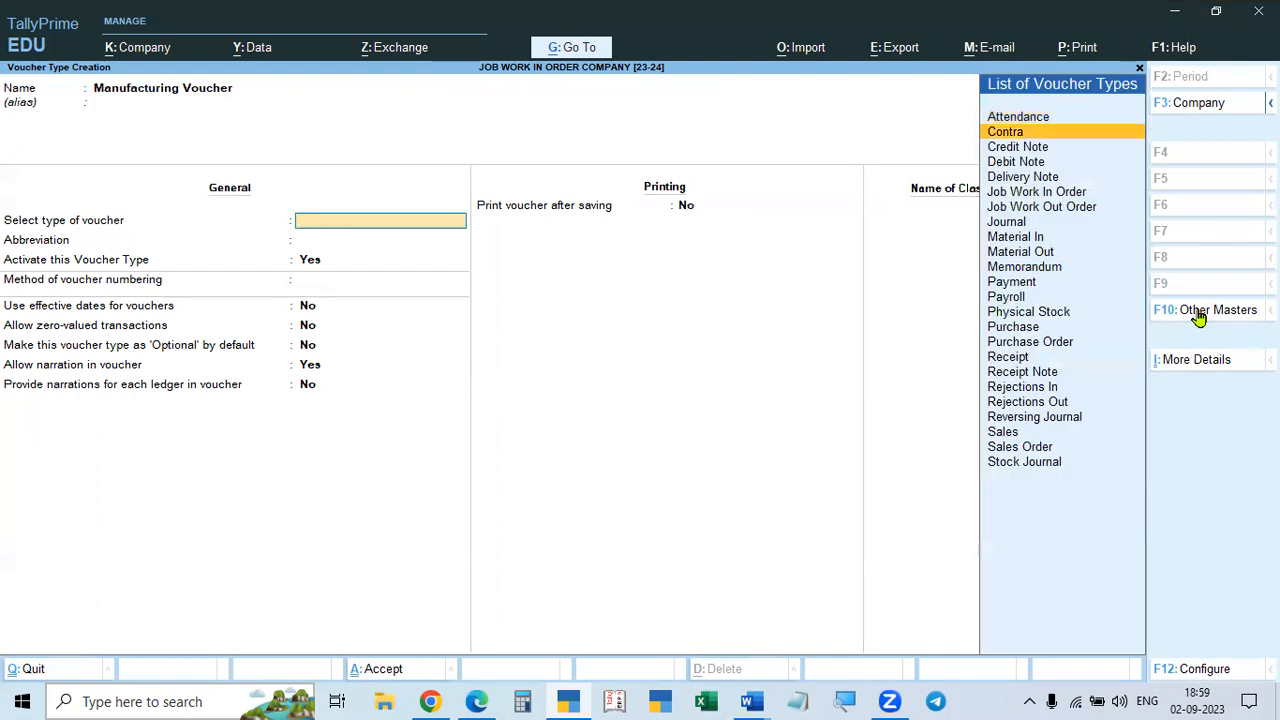
key(Down)
key(Down)
key(Down)
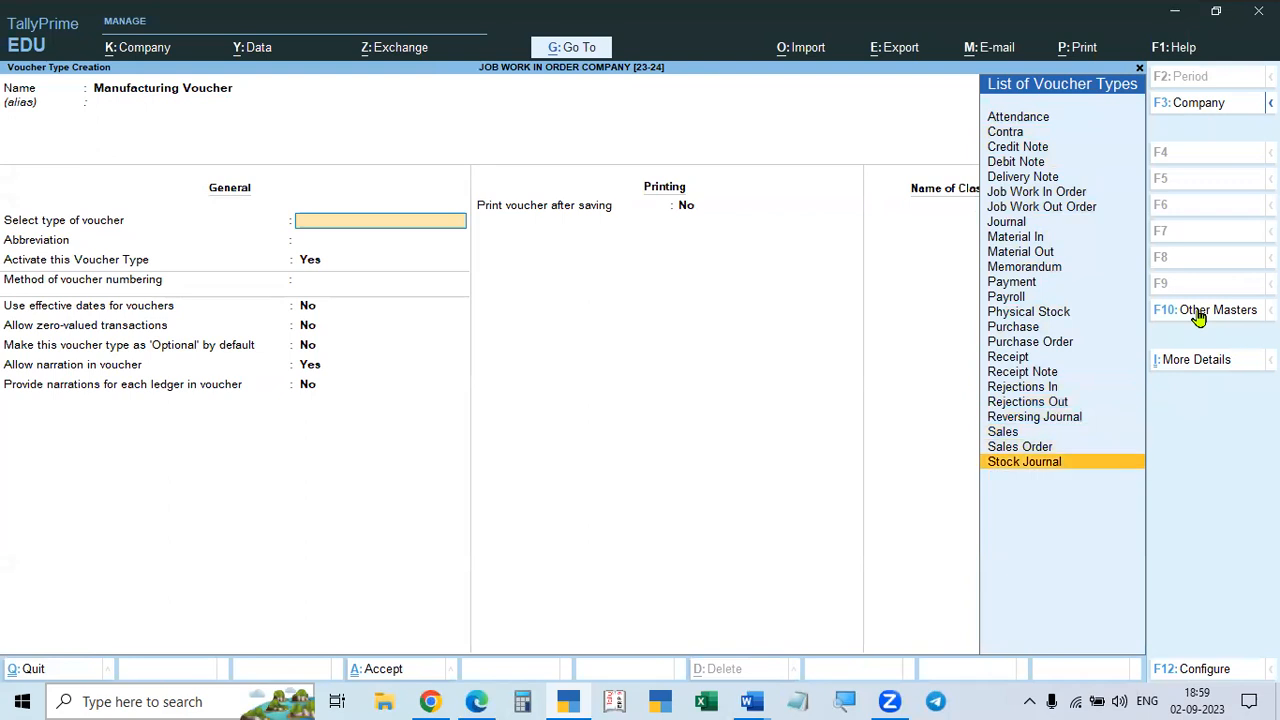
key(Return)
key(Return)
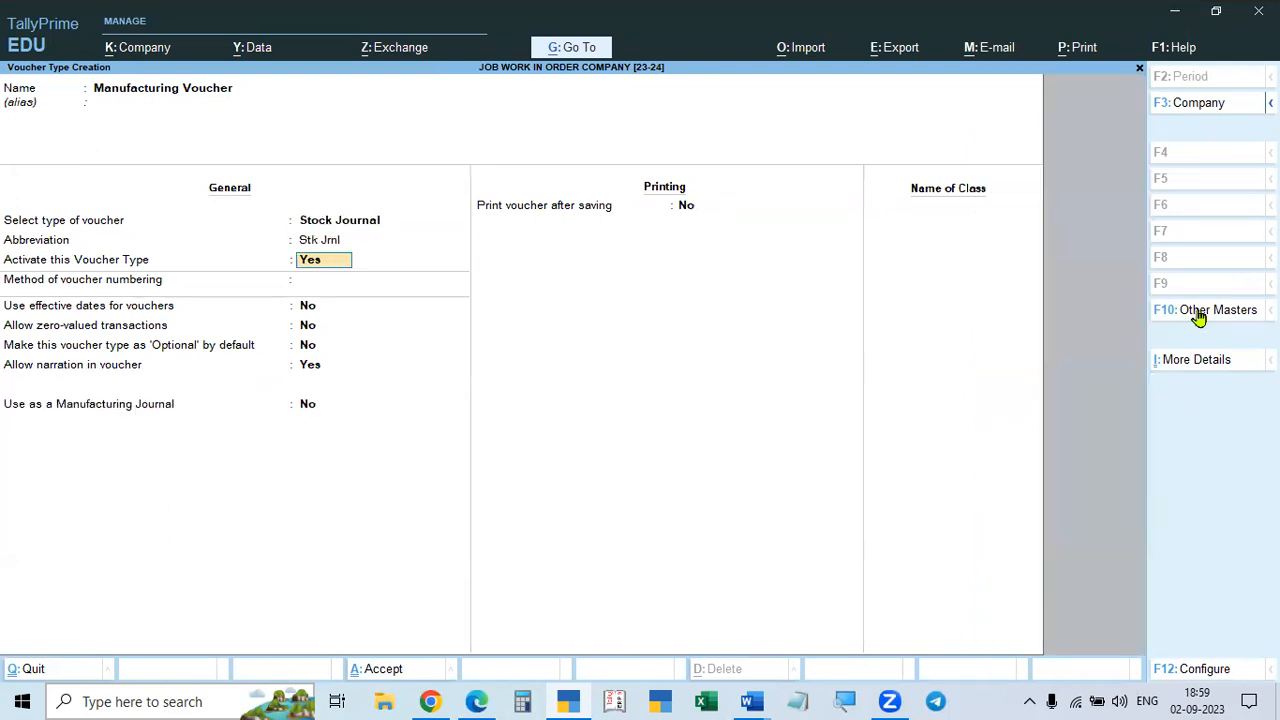
- Keep automatic numbering, allow zero-valued transactions, enable use as a Manufacturing Journal, and save the voucher type
key(Return)
key(Return)
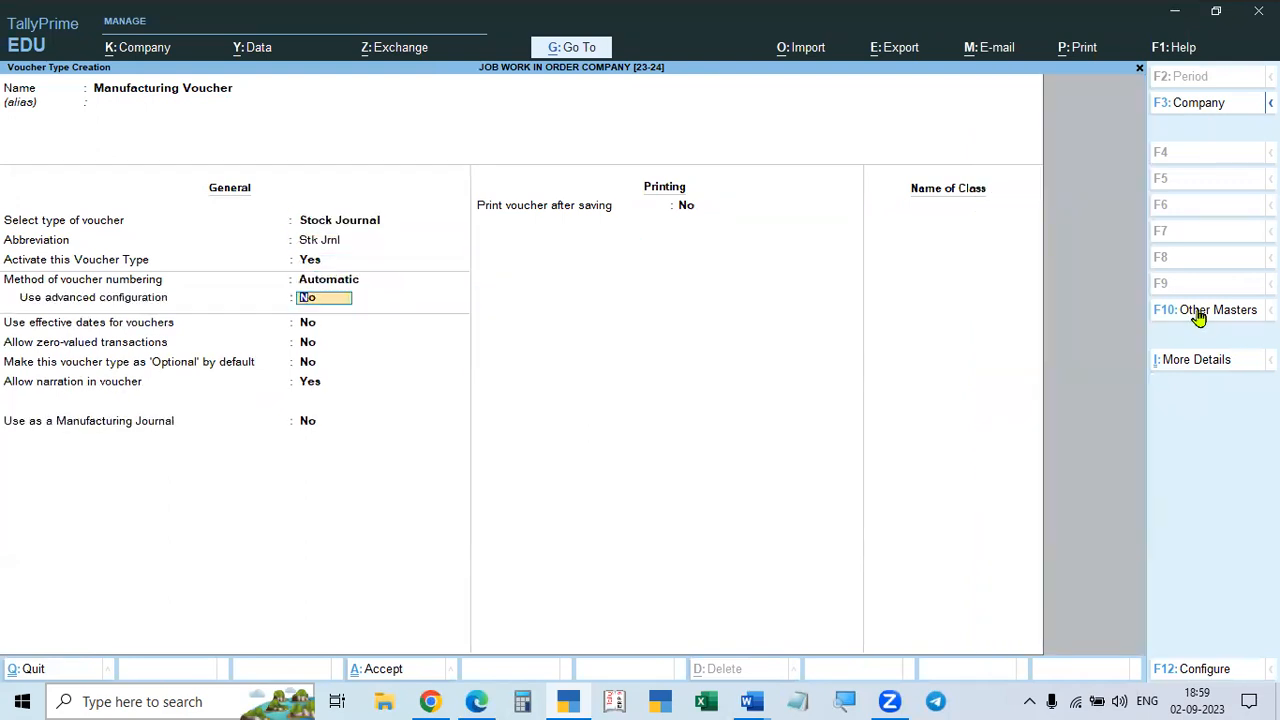
key(Return)
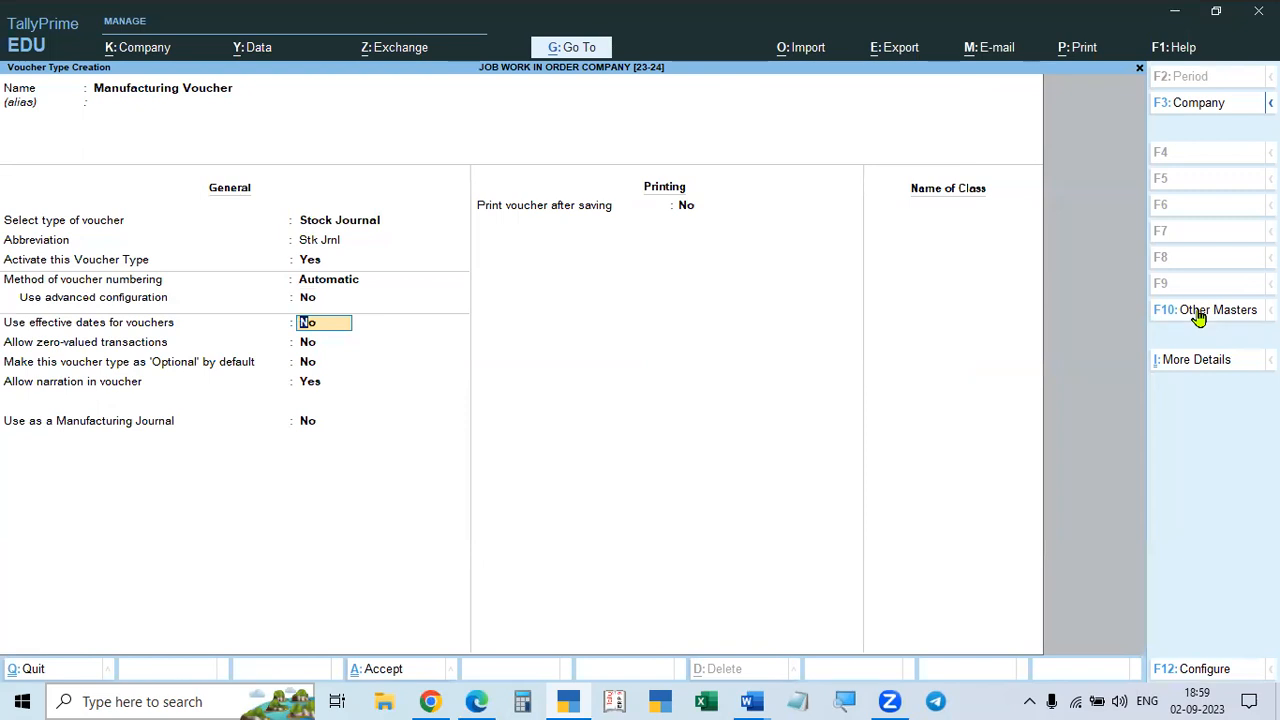
key(Return)
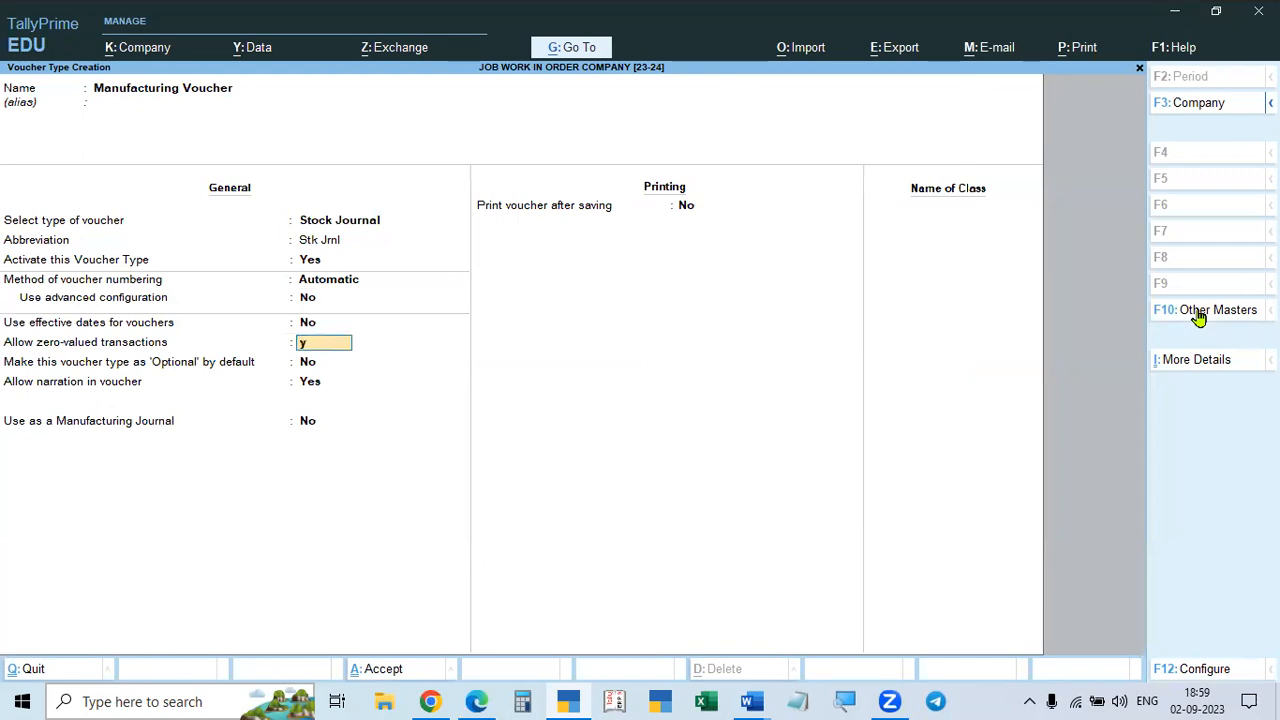
key(y)
key(Return)
key(Return)
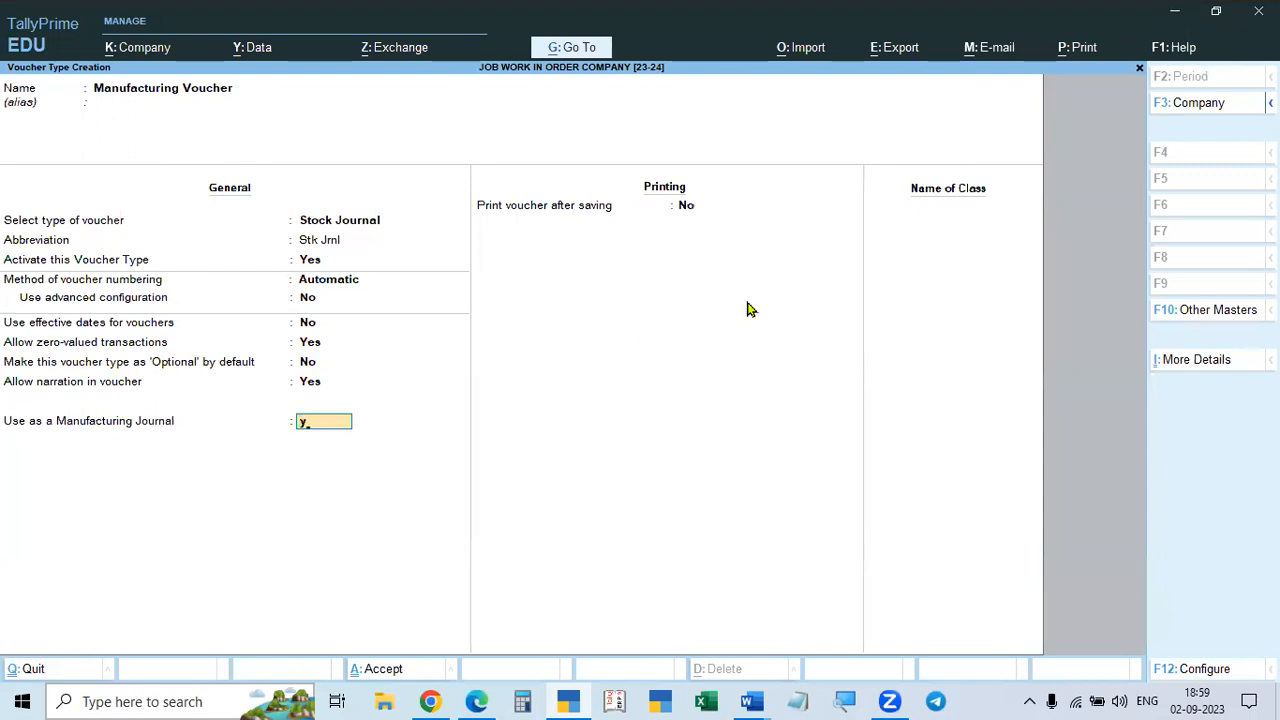
key(Return)
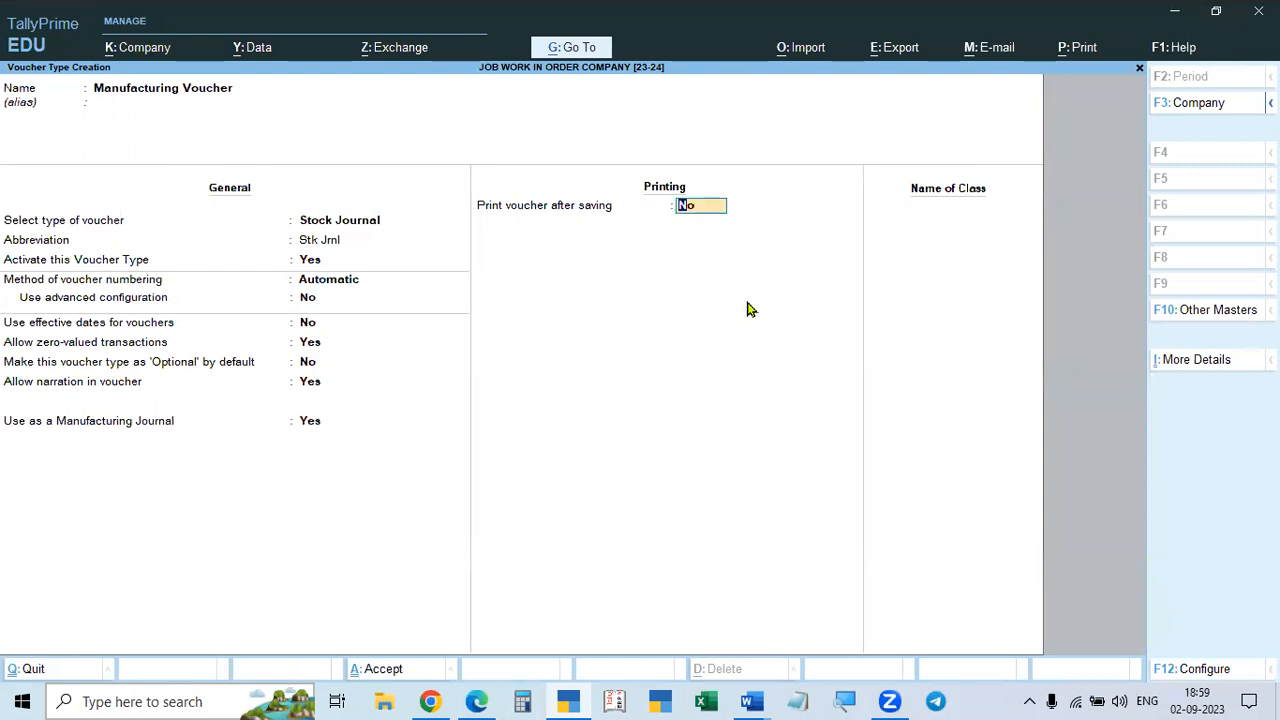
key(Return)
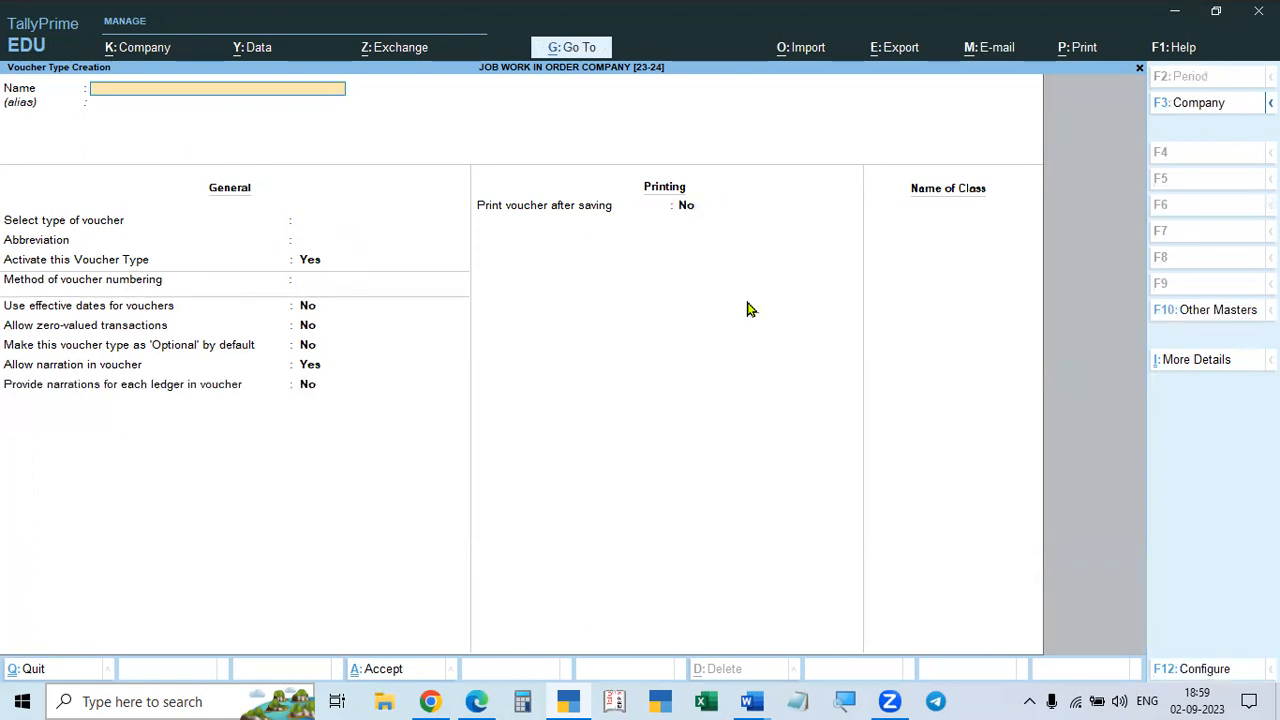
- Leave voucher type creation and check the list of voucher types in voucher entry for Manufacturing Voucher
key(Escape)
key(Escape)
key(Escape)
key(Down)
key(Down)
key(Return)
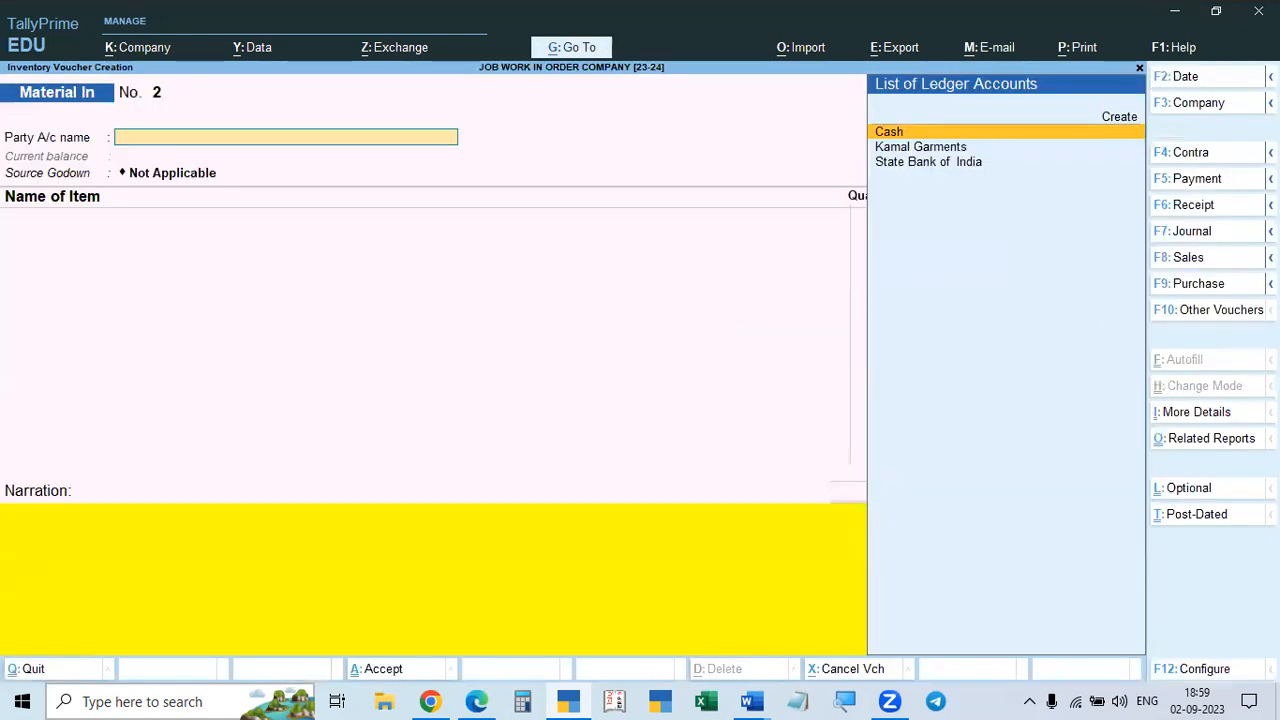
click(1203, 311)
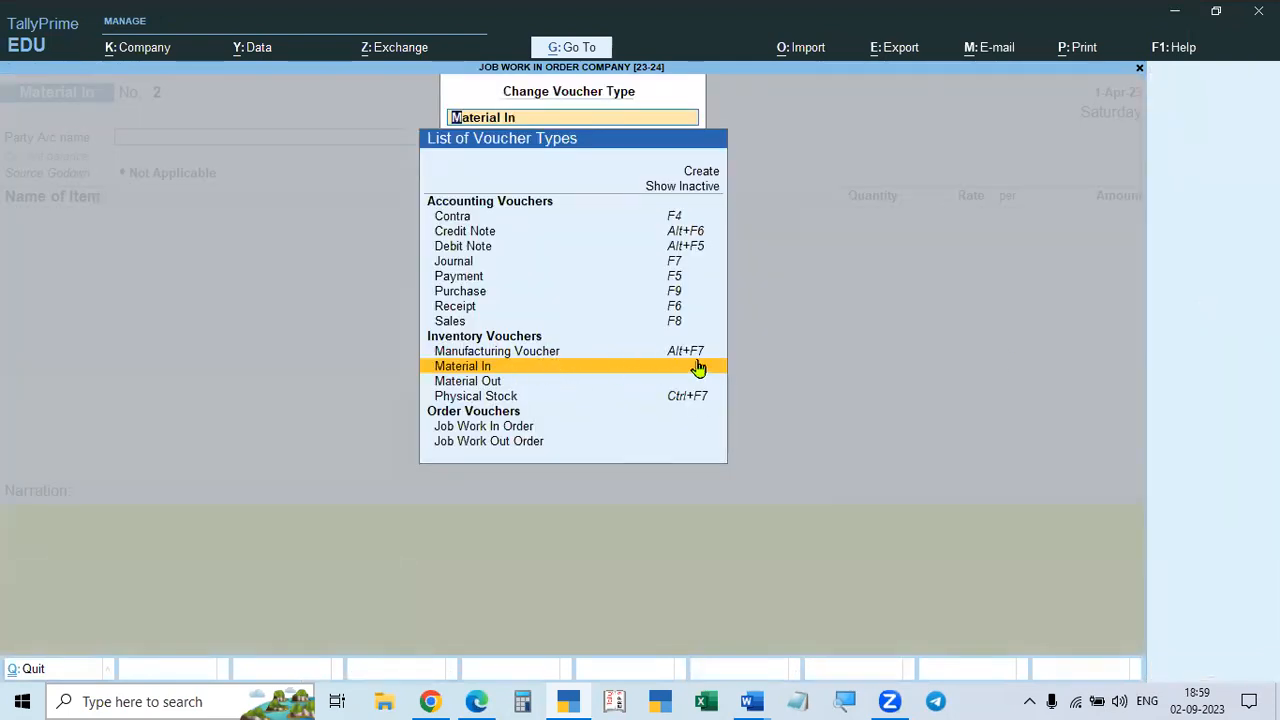
key(BackSpace)
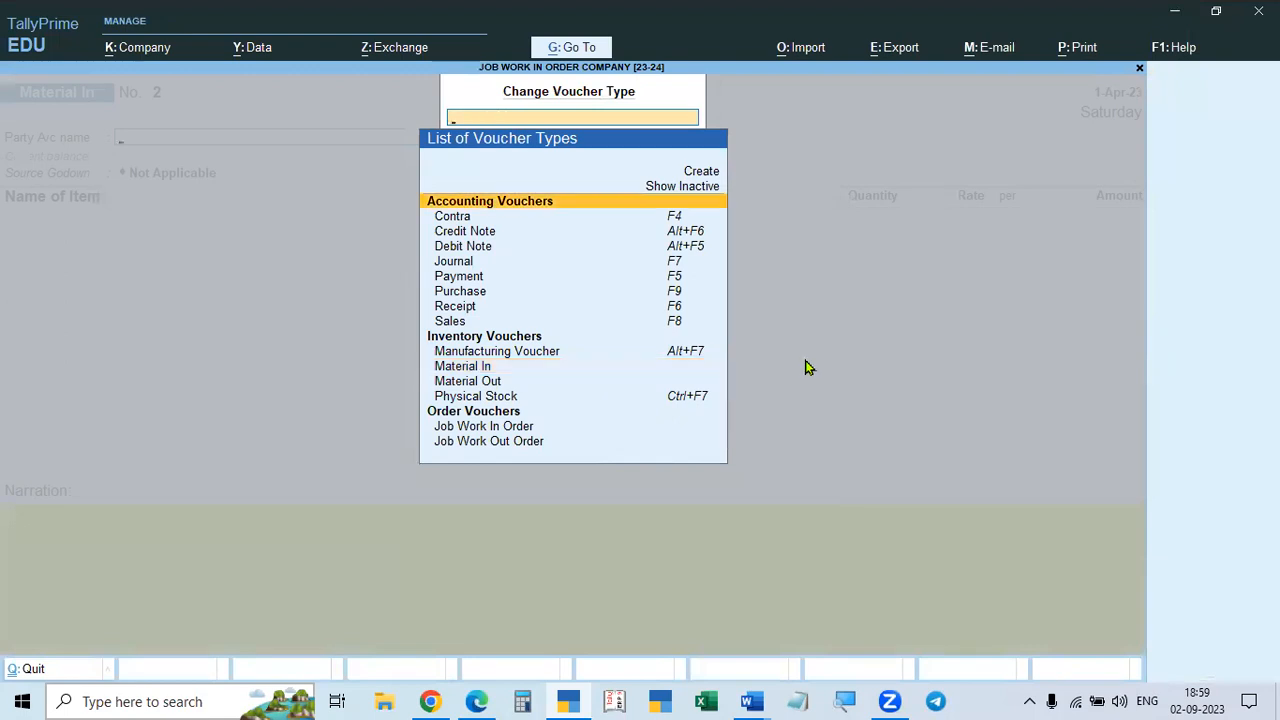
key(Escape)
key(Escape)
- Open a new Manufacturing Voucher in voucher entry and set its date to 1-May-23
key(Return)
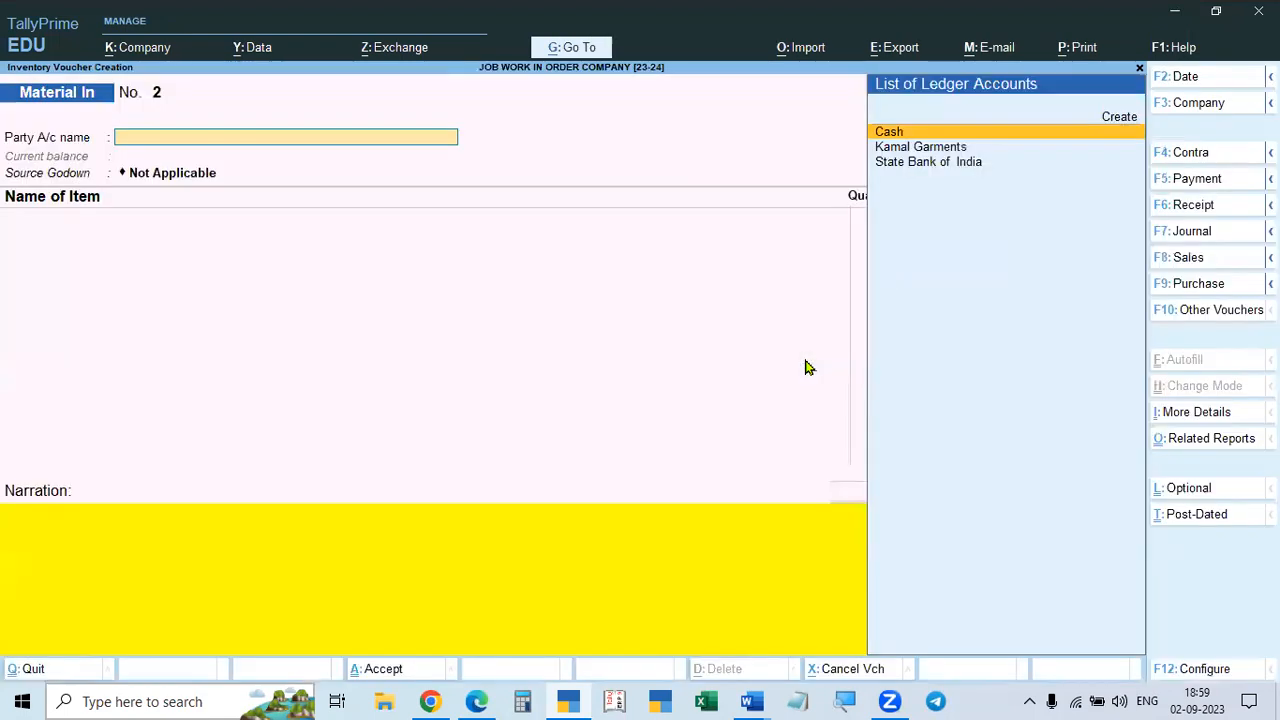
key(alt+F7)
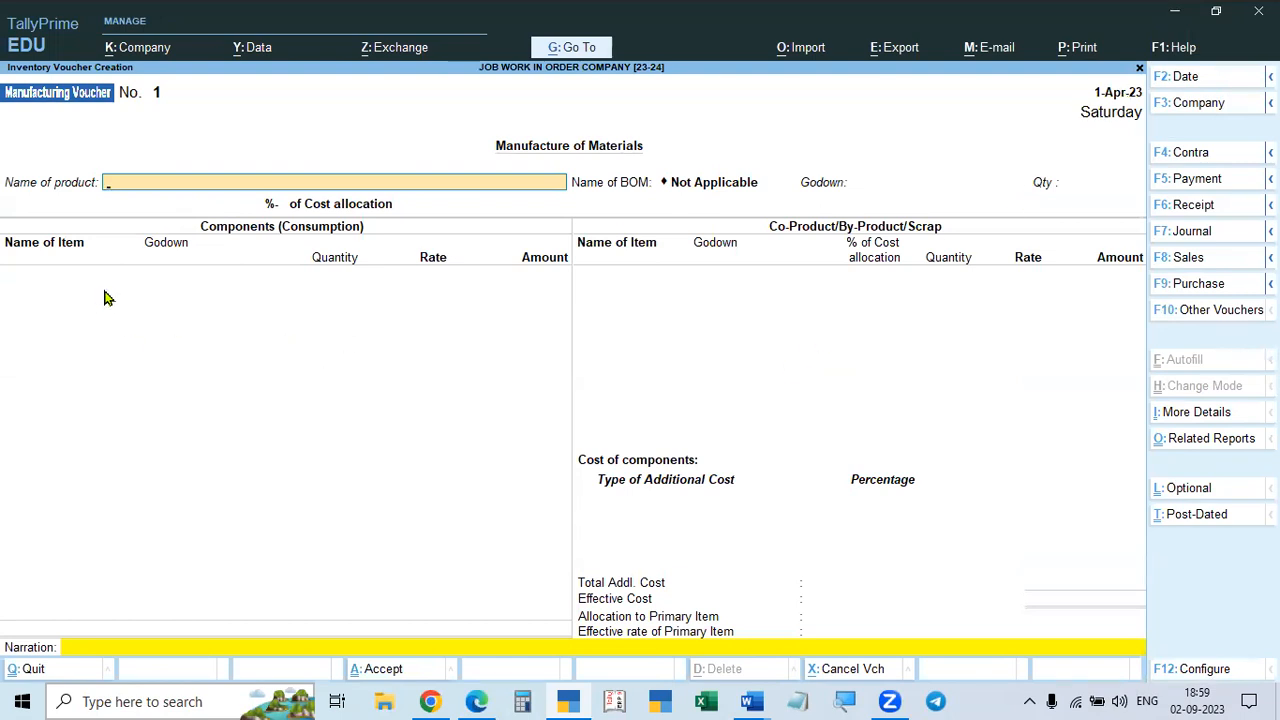
key(F2)
text(1.)
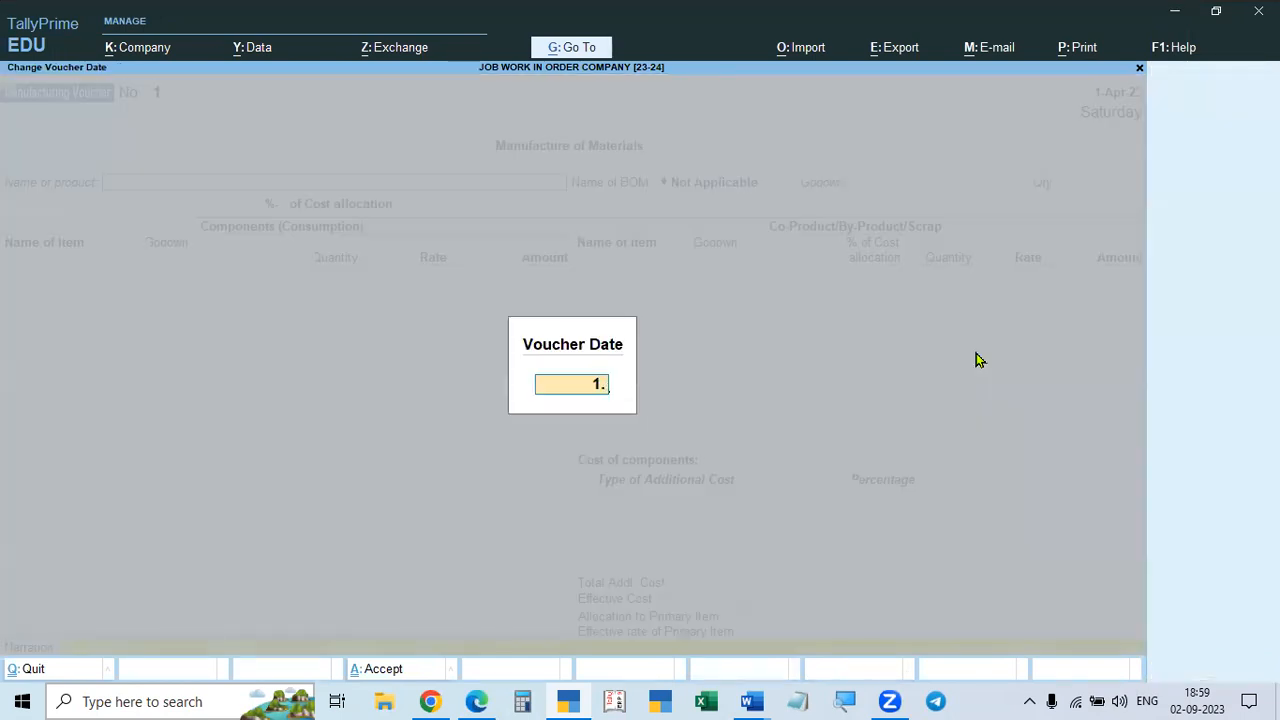
text(5)
key(Return)
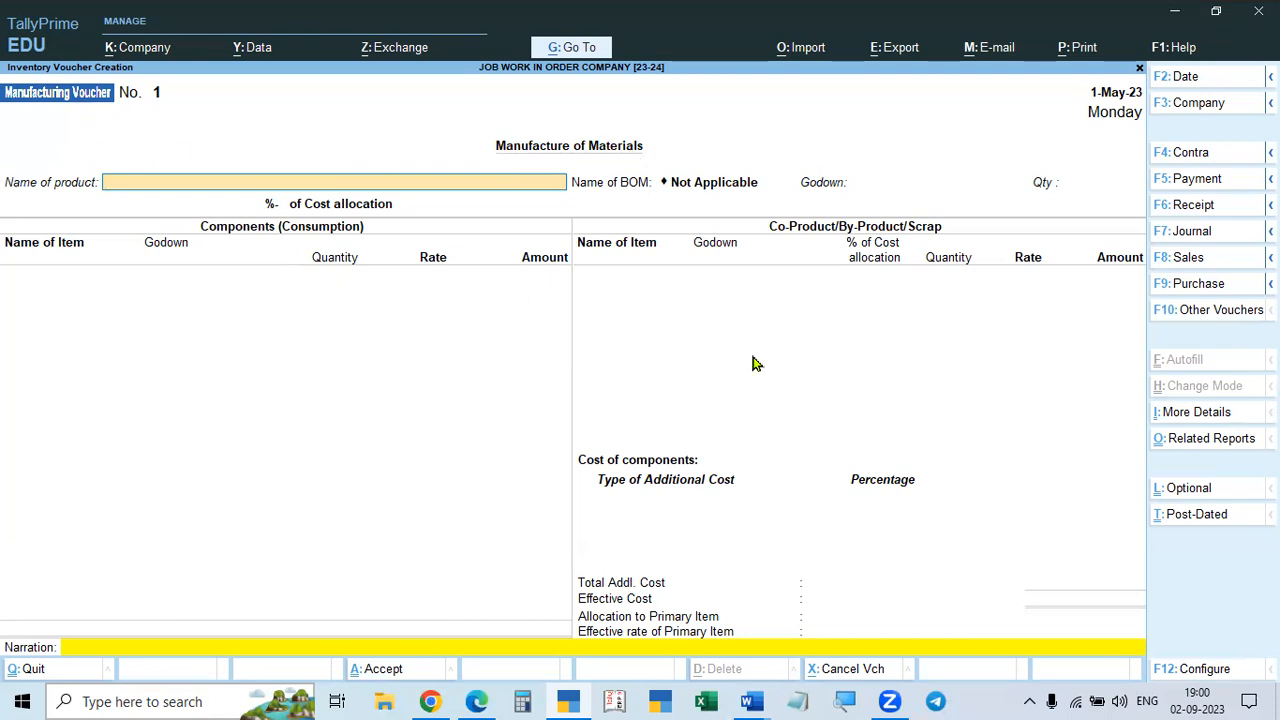
- Enter Ladies Suit as the product with its Ladies Suit BOM, Job Work in Godown, and a quantity of 1,000 PCS
text(La)
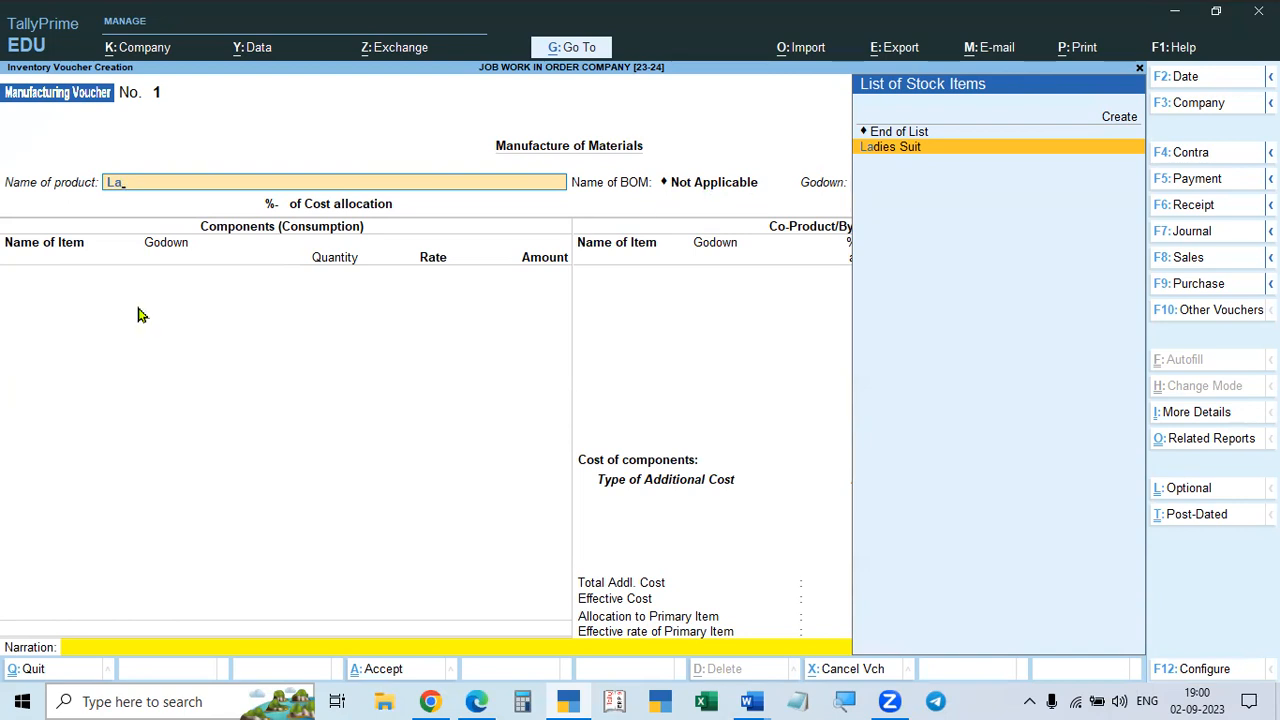
key(Return)
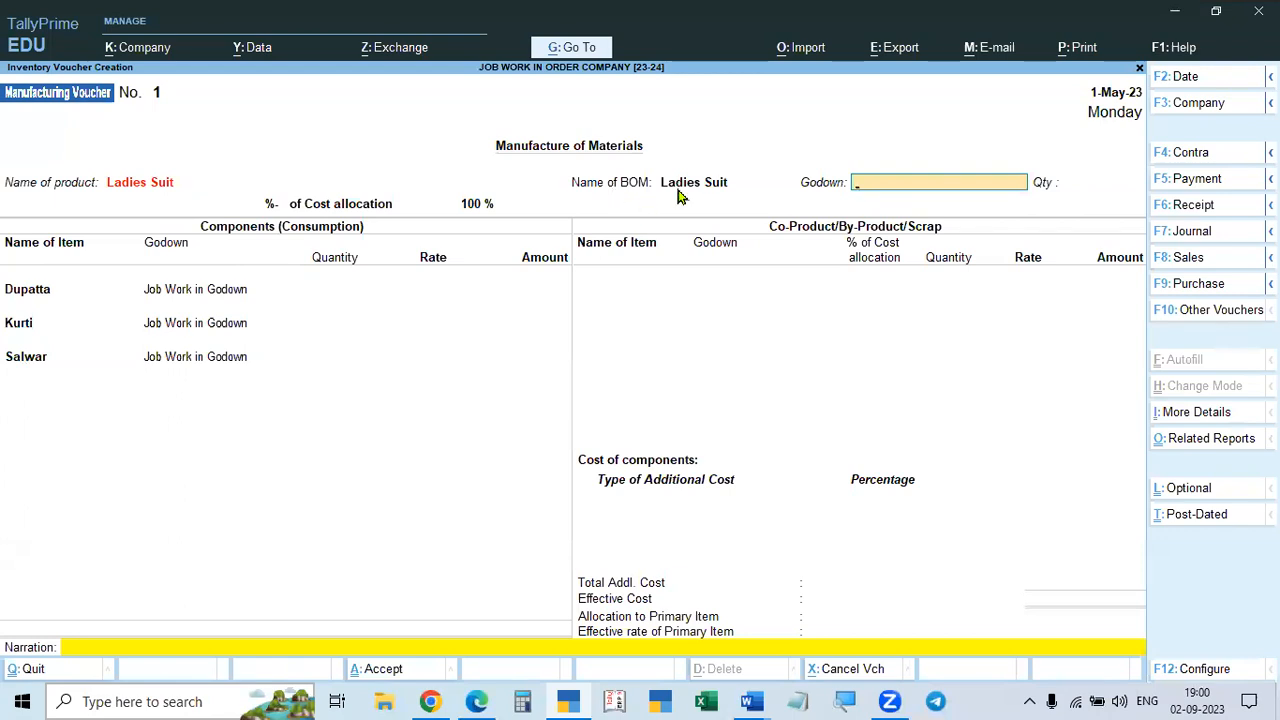
text(J)
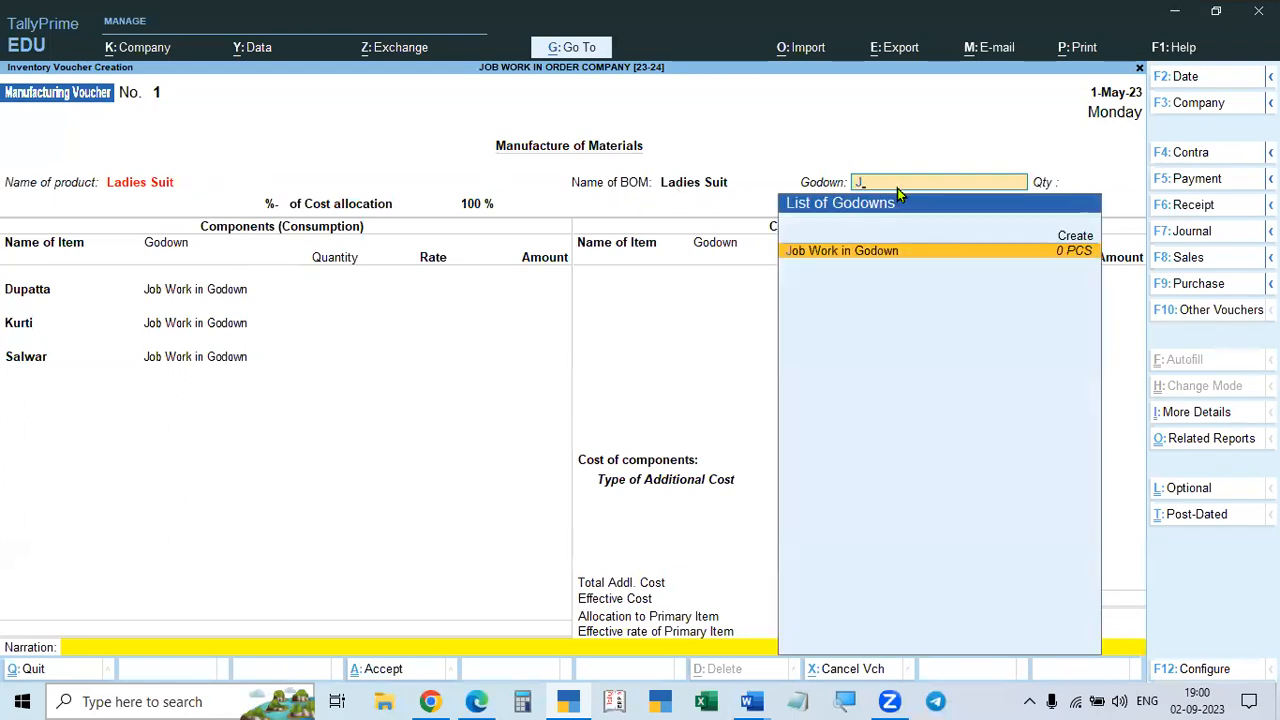
key(Return)
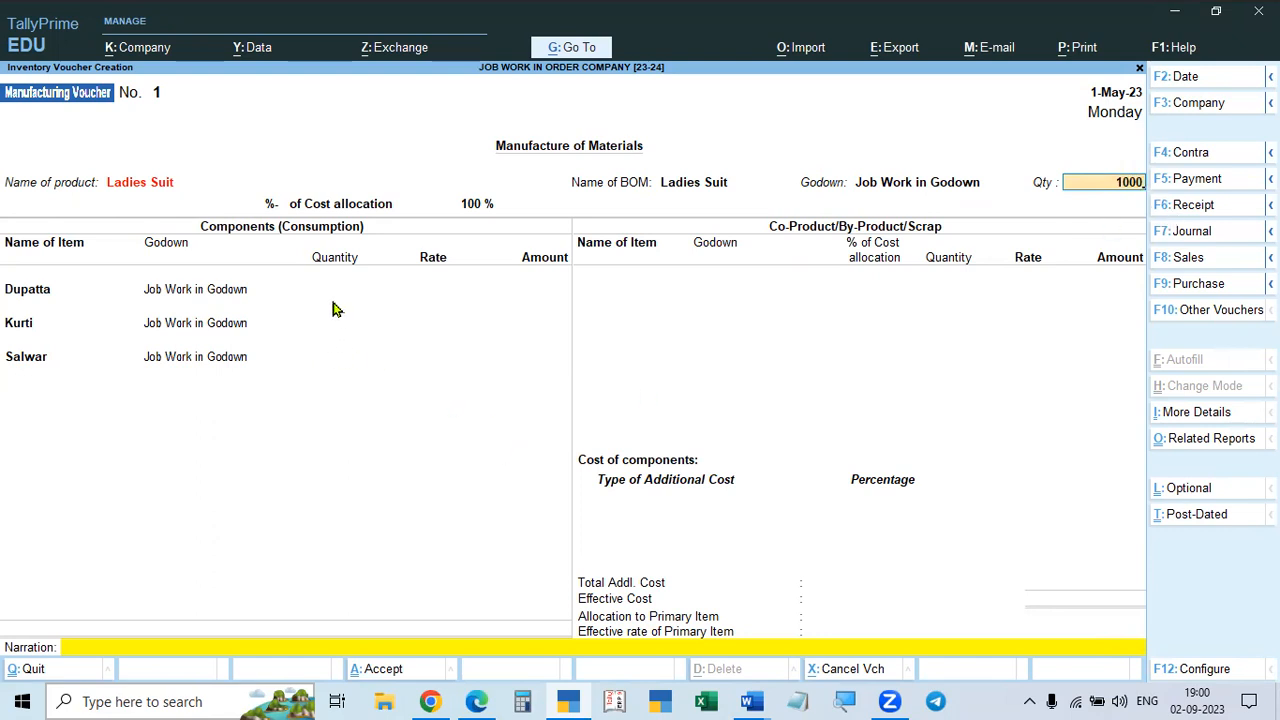
key(Return)
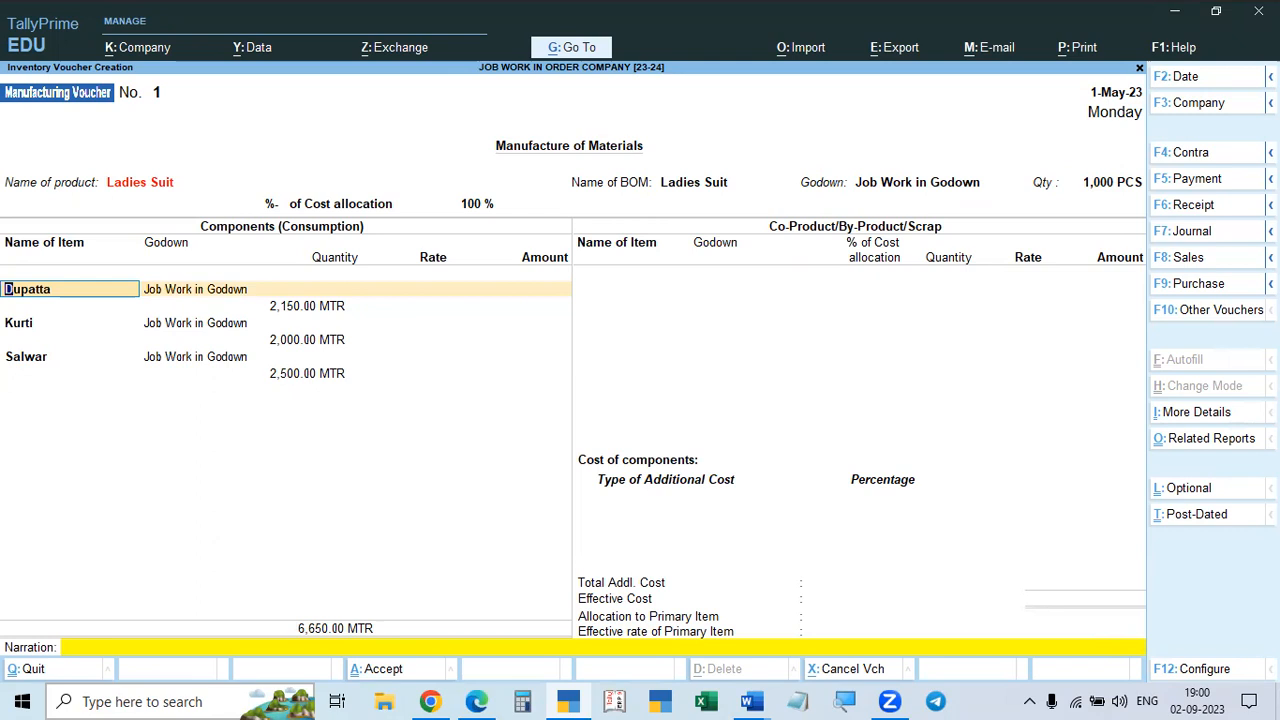
- Accept the Dupatta, Kurti and Salwar consumption without co-products or additional costs, save the Manufacturing Voucher, and leave voucher entry
key(Return)
key(Return)
key(Return)
key(Return)
key(Return)
key(Return)
key(Return)
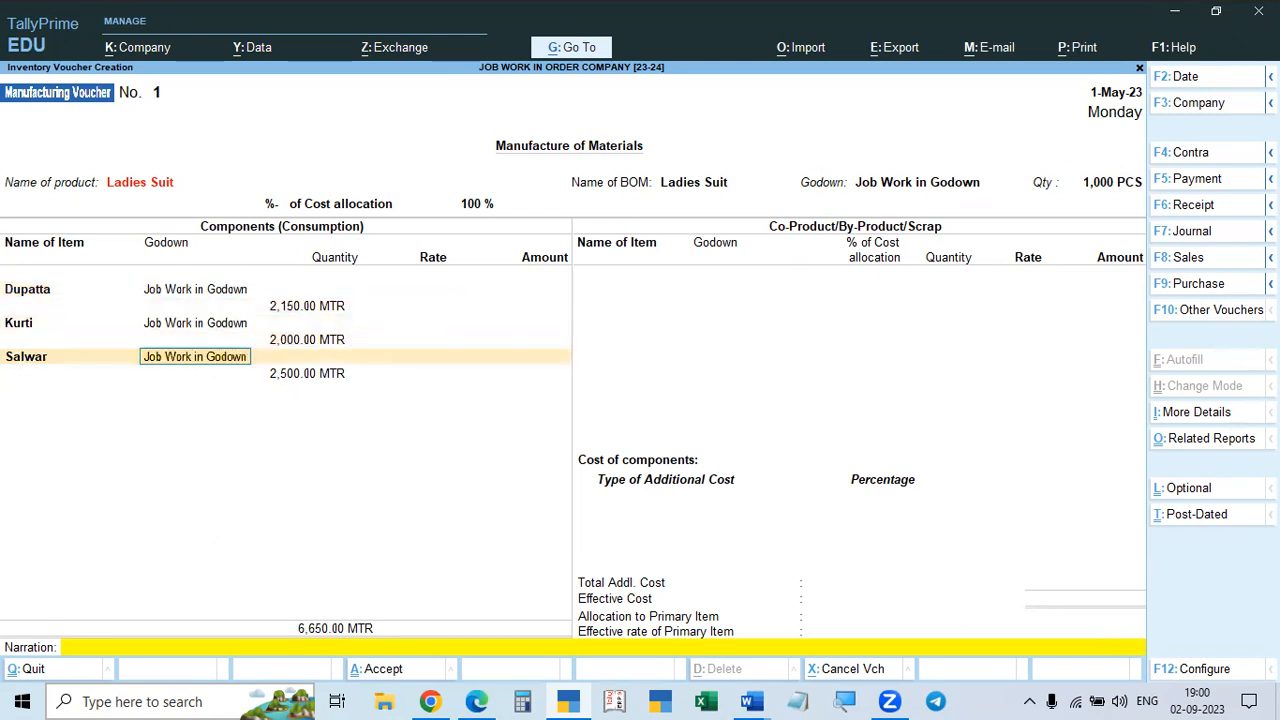
key(Return)
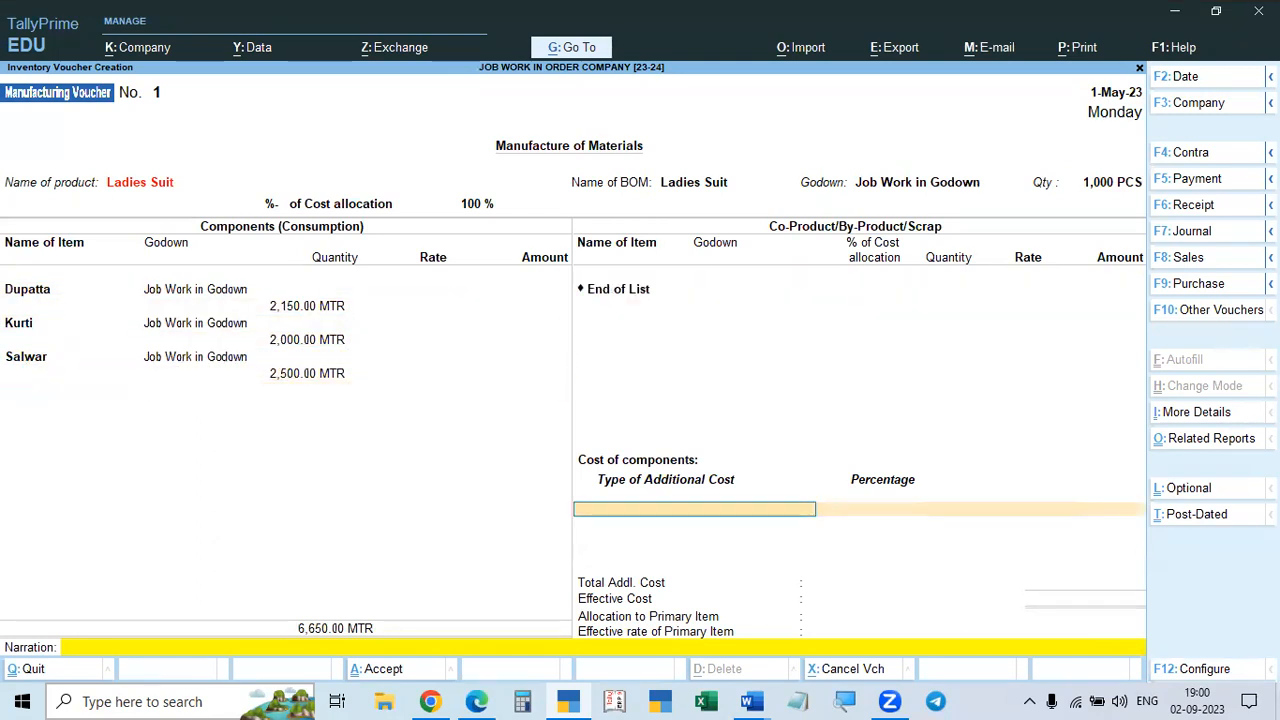
key(Return)
key(Return)
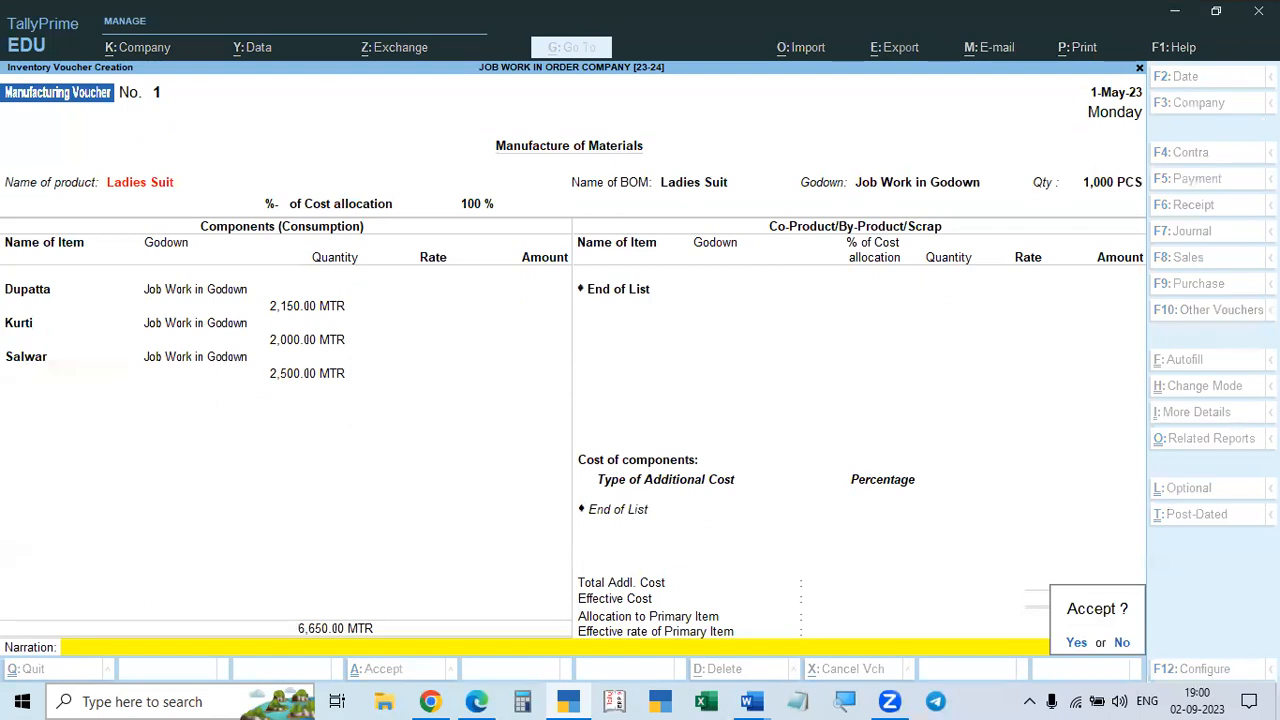
key(Return)
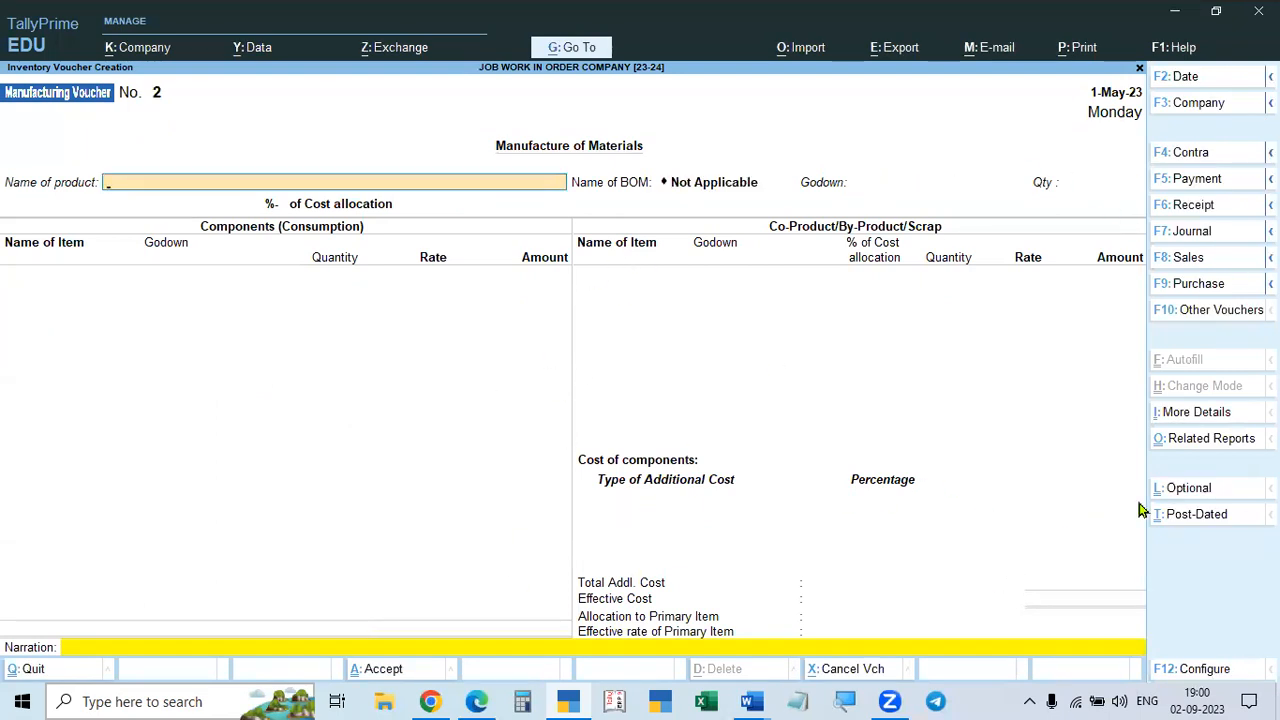
key(Escape)
key(Return)
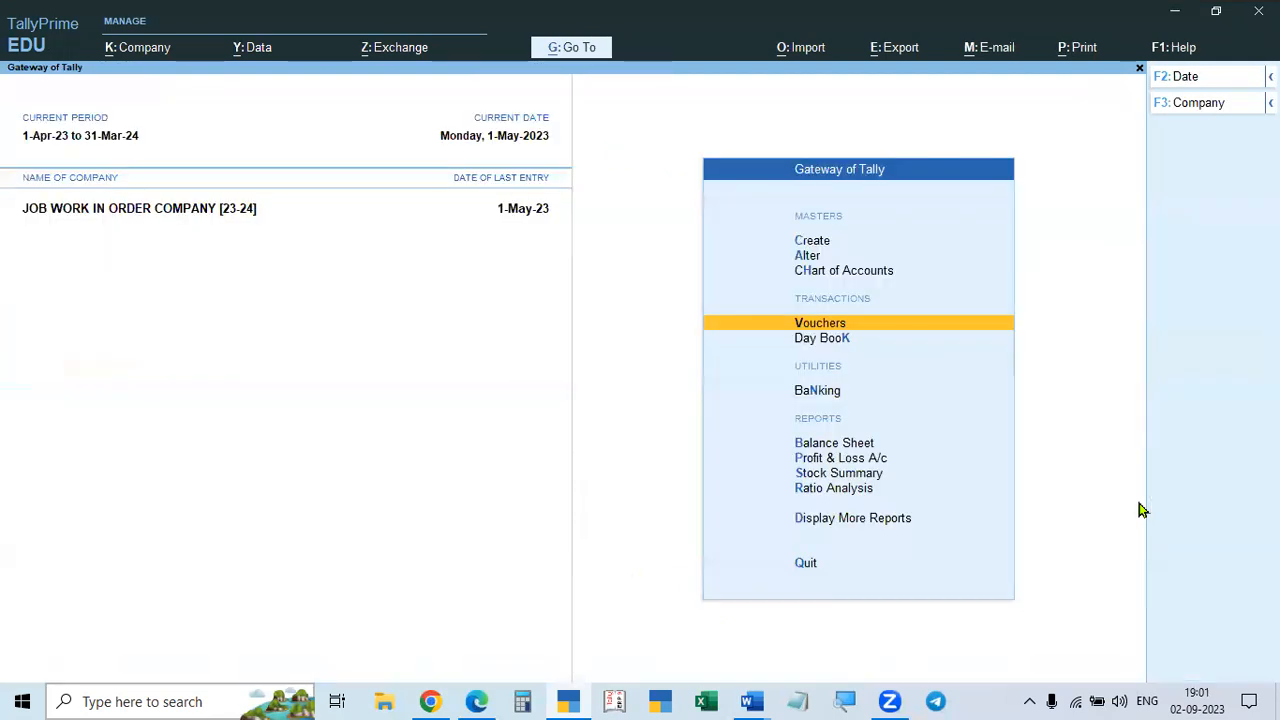
- View the Stock Summary report and return to the main menu
key(Escape)
key(Escape)
key(Down)
key(Down)
key(Down)
key(Down)
key(Down)
key(Down)
key(Down)
key(Down)
key(Down)
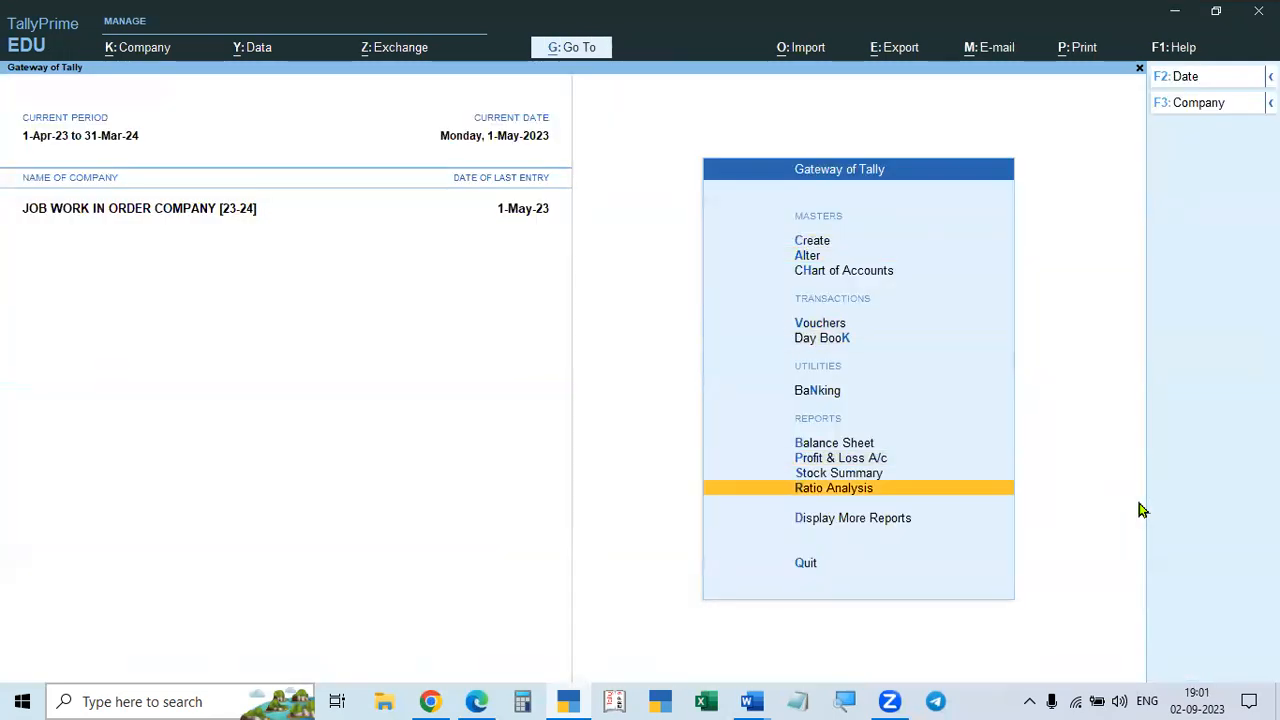
key(Up)
key(Return)
key(Escape)
- Examine the outstanding Ladies Suit order in the Job Work Reports down to its order details, and return to the main menu
key(Down)
key(Down)
key(Return)
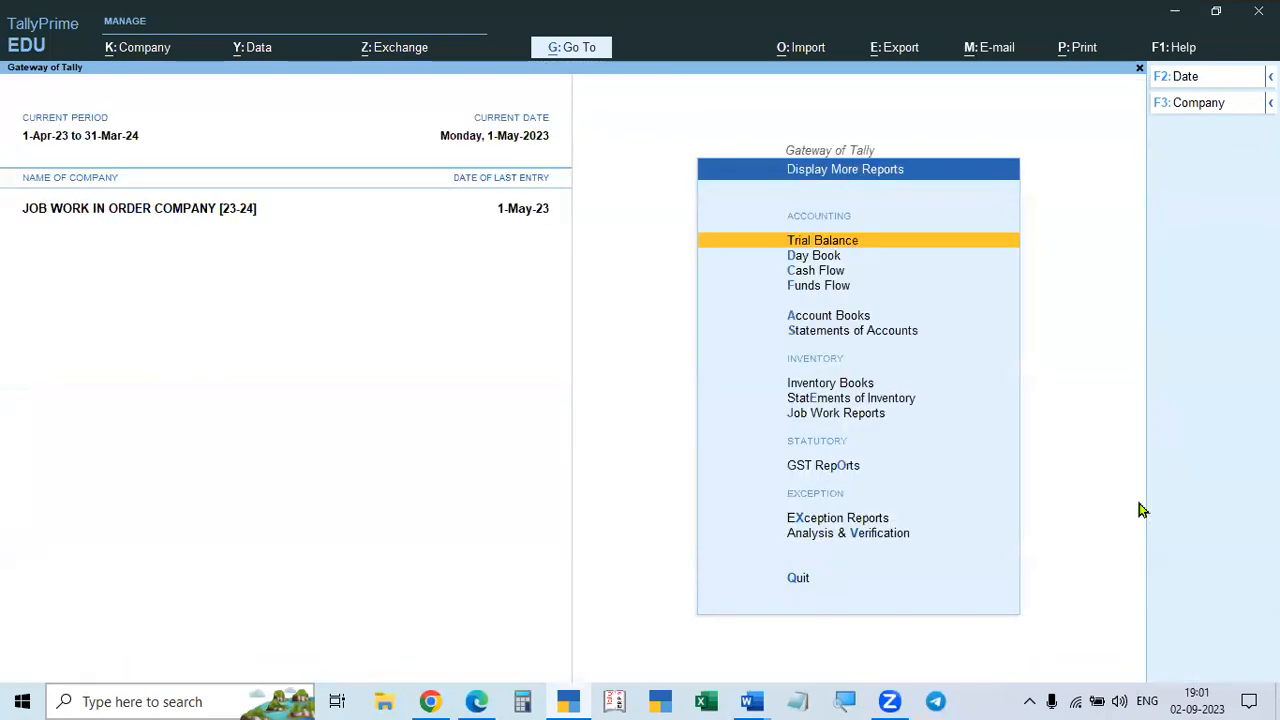
click(835, 414)
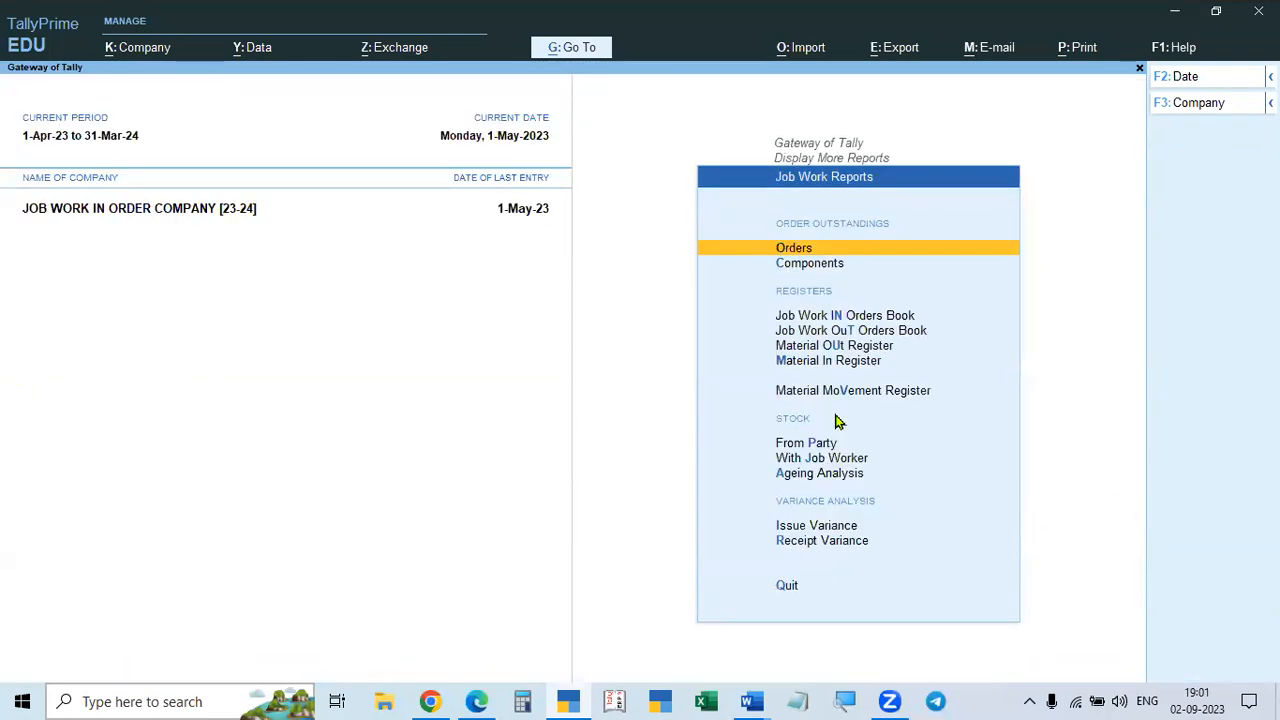
key(Return)
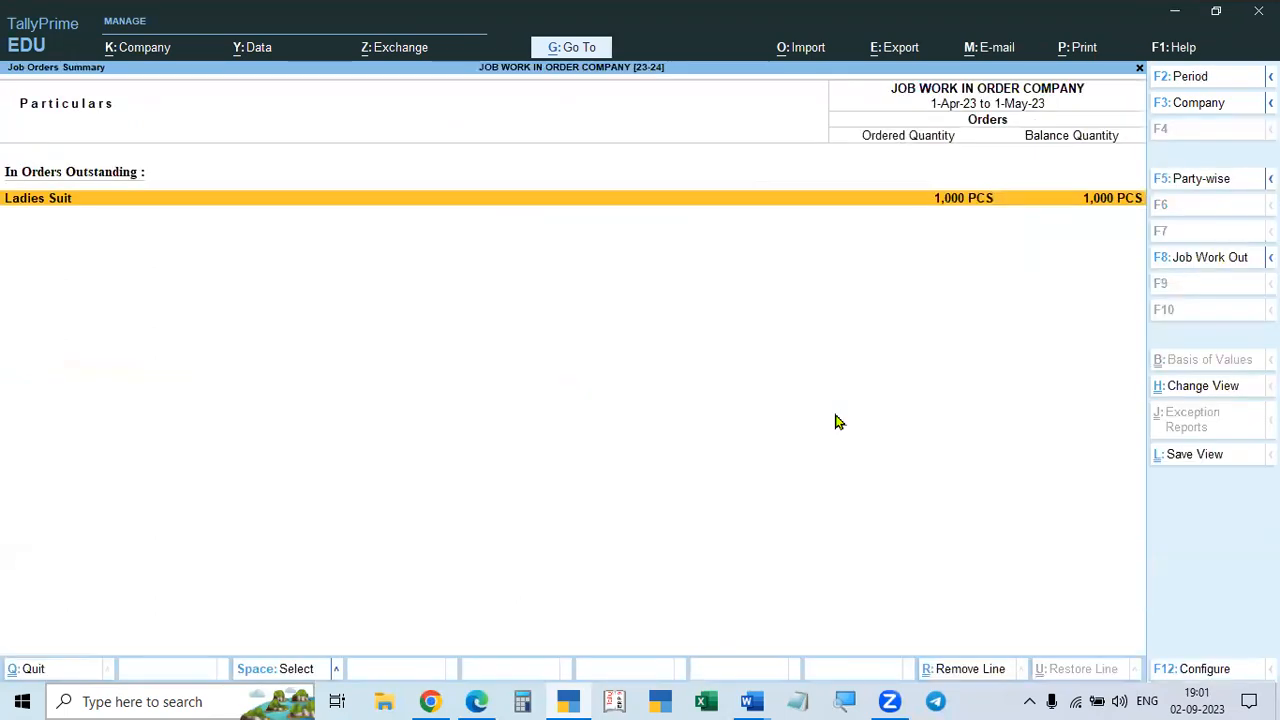
key(Return)
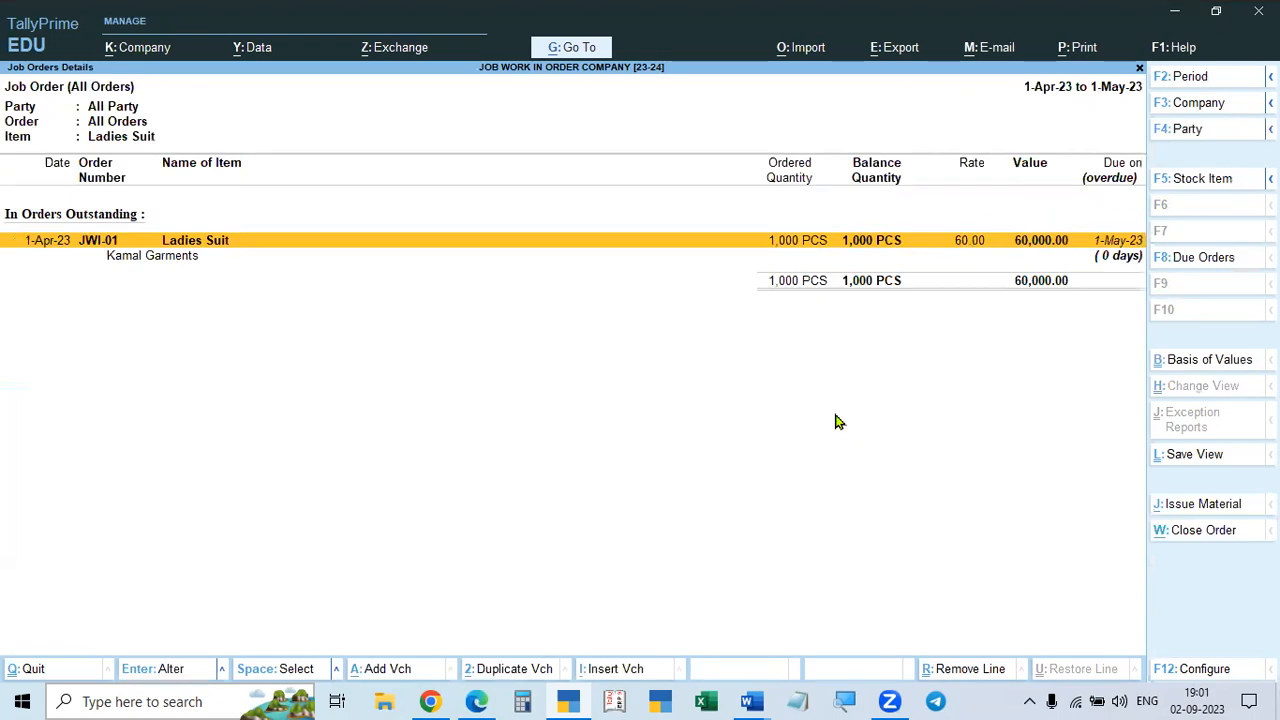
key(Escape)
key(Escape)
key(Escape)
key(Escape)
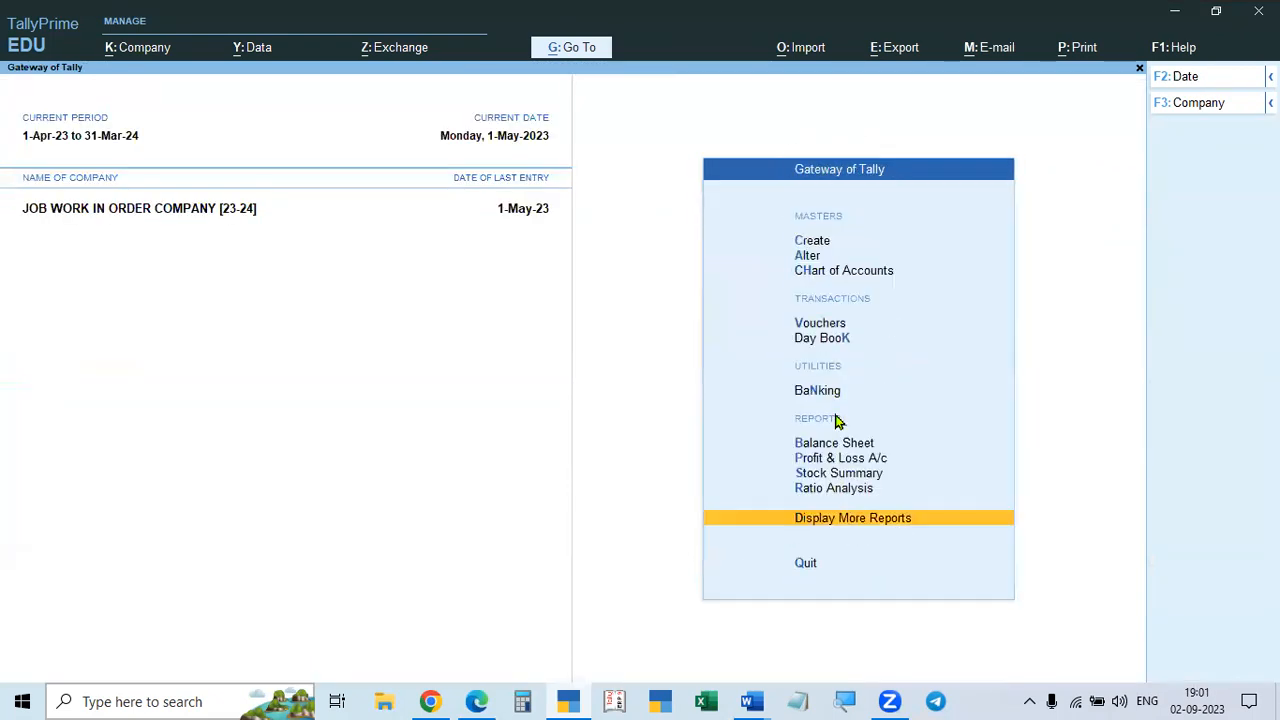
- Open the Day Book to find the Manufacturing Voucher recorded for Ladies Suit
key(Down)
key(Down)
key(Down)
key(Down)
key(Down)
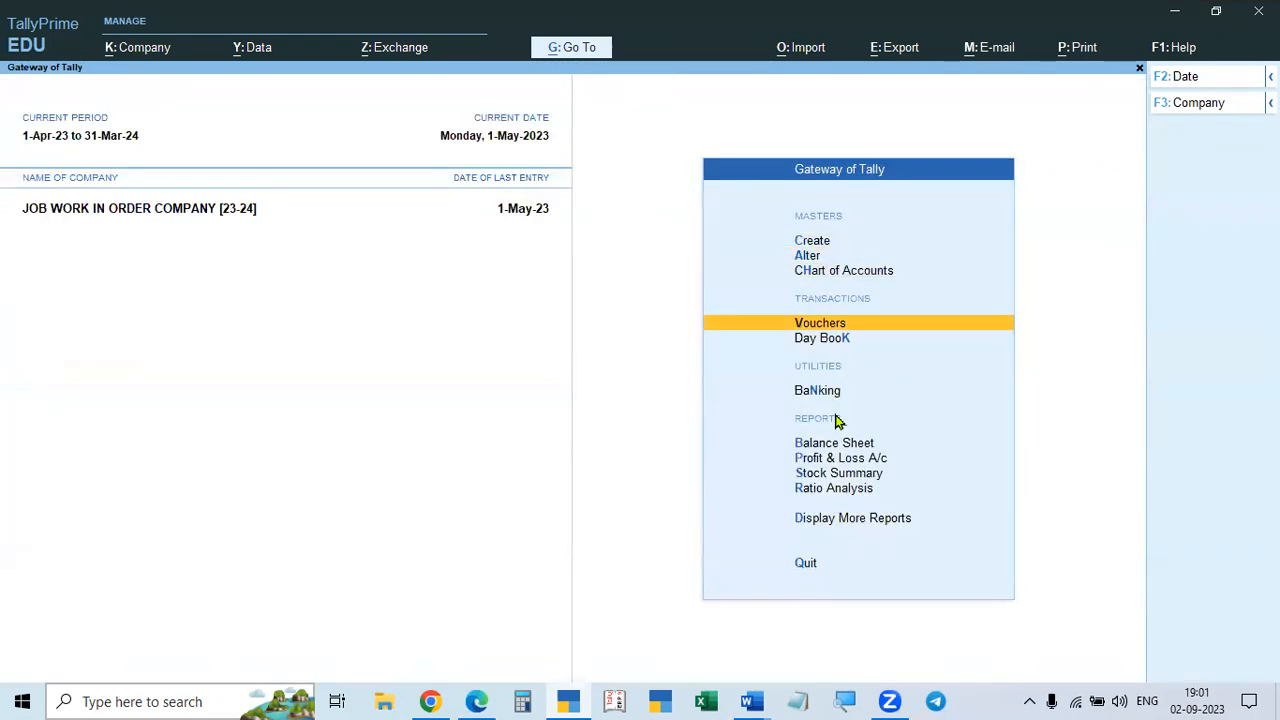
key(Down)
key(Return)
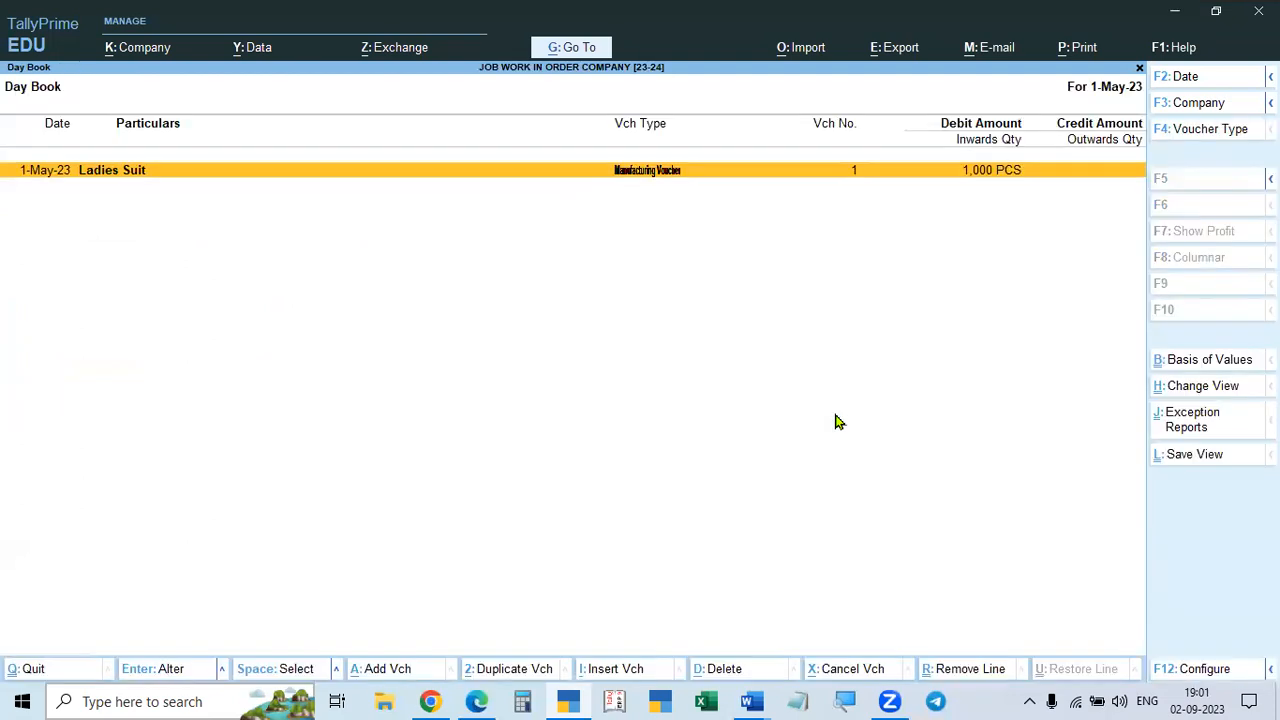
- Review the product, godown and component lines of the Ladies Suit Manufacturing Voucher, and leave it and the Day Book without saving
key(Return)
key(Return)
key(Return)
key(Return)
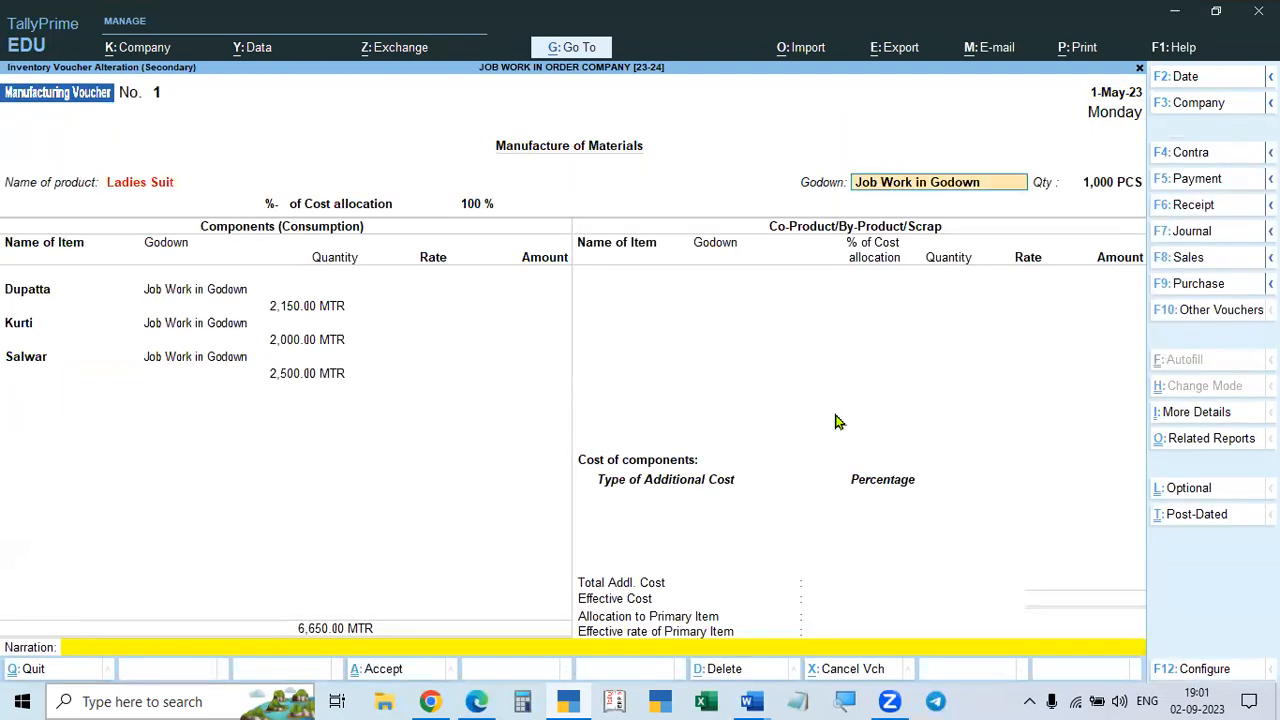
key(Return)
key(Return)
key(Return)
key(Return)
key(Return)
key(Return)
key(Return)
key(Return)
key(Return)
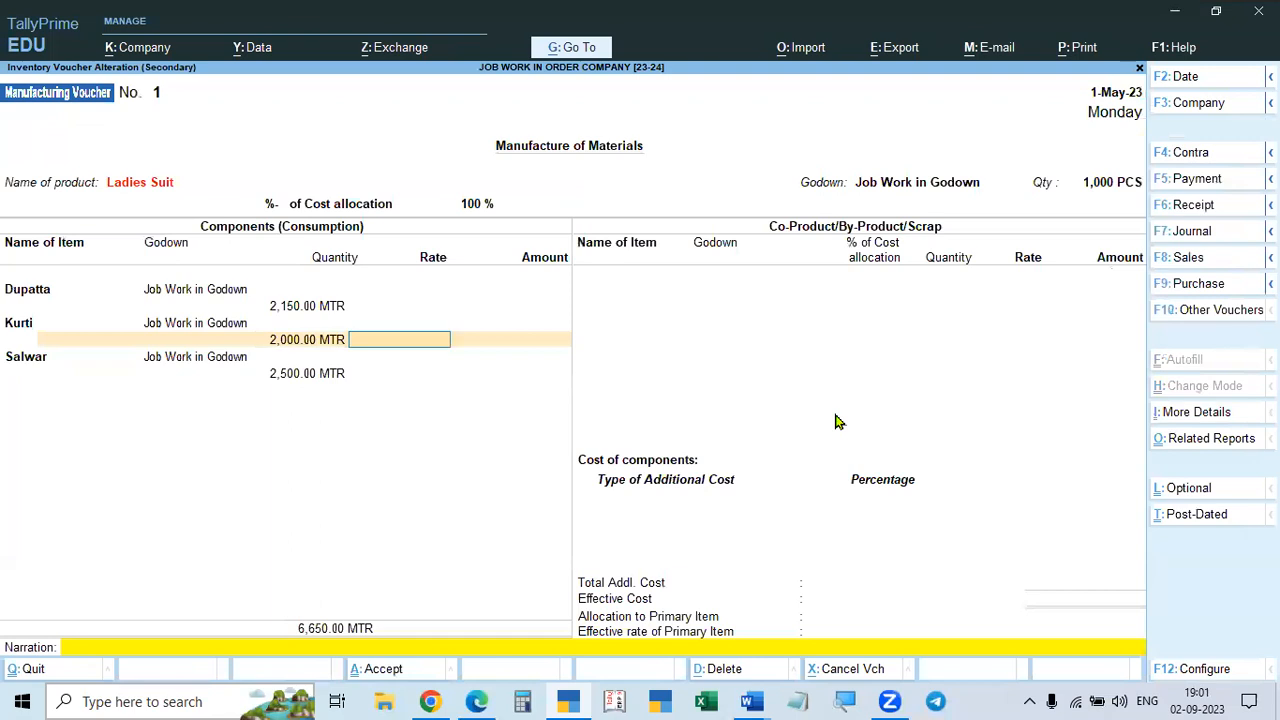
key(Return)
key(Return)
key(Return)
key(Return)
key(Return)
key(Escape)
key(Return)
key(Escape)
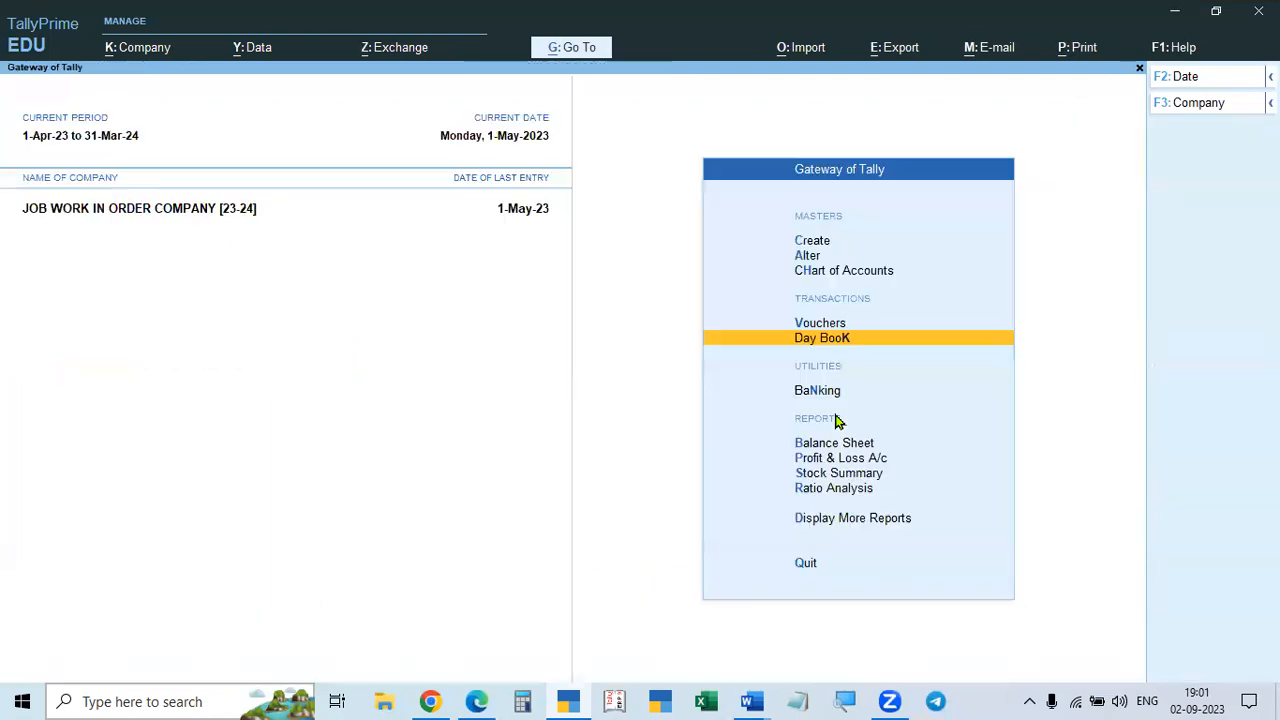
- Show the Day Book for the period from 1-Apr-23 to 1-May-23
key(Return)
key(F2)
text(1-4)
key(Return)
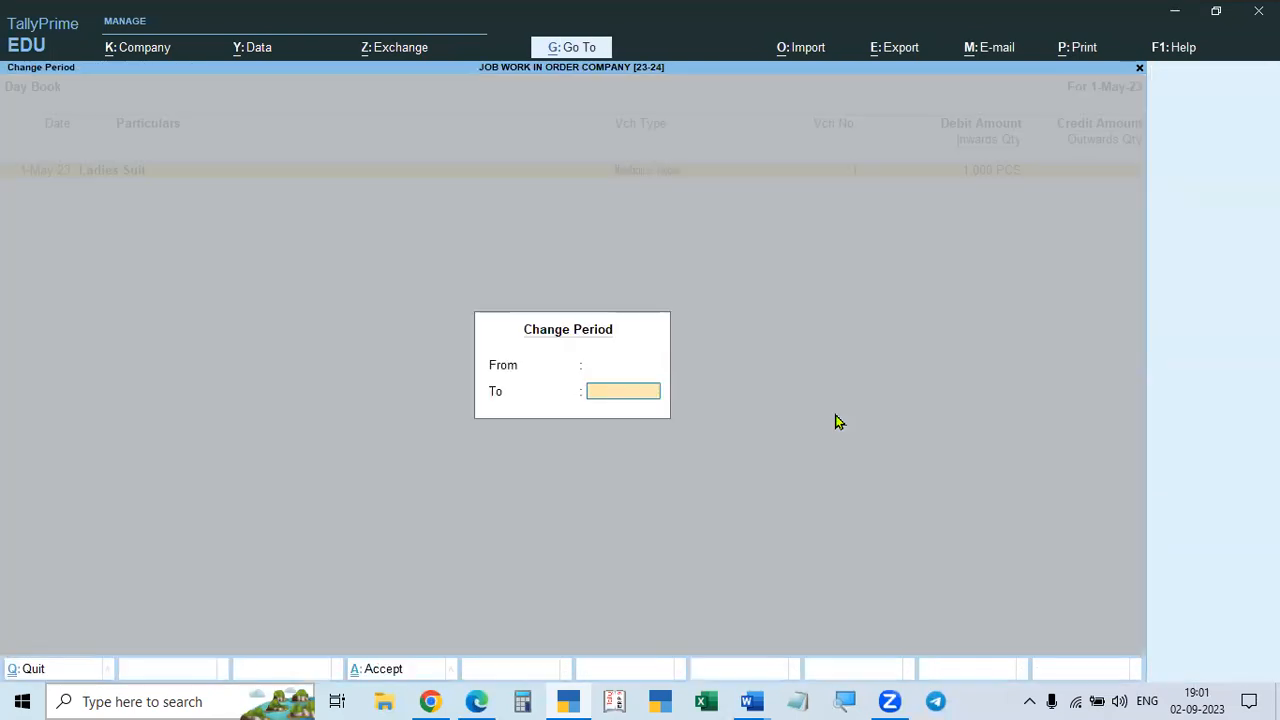
key(Return)
- Review the party, order and dispatch details of the Material In voucher, and leave it and the Day Book
key(Down)
key(Return)
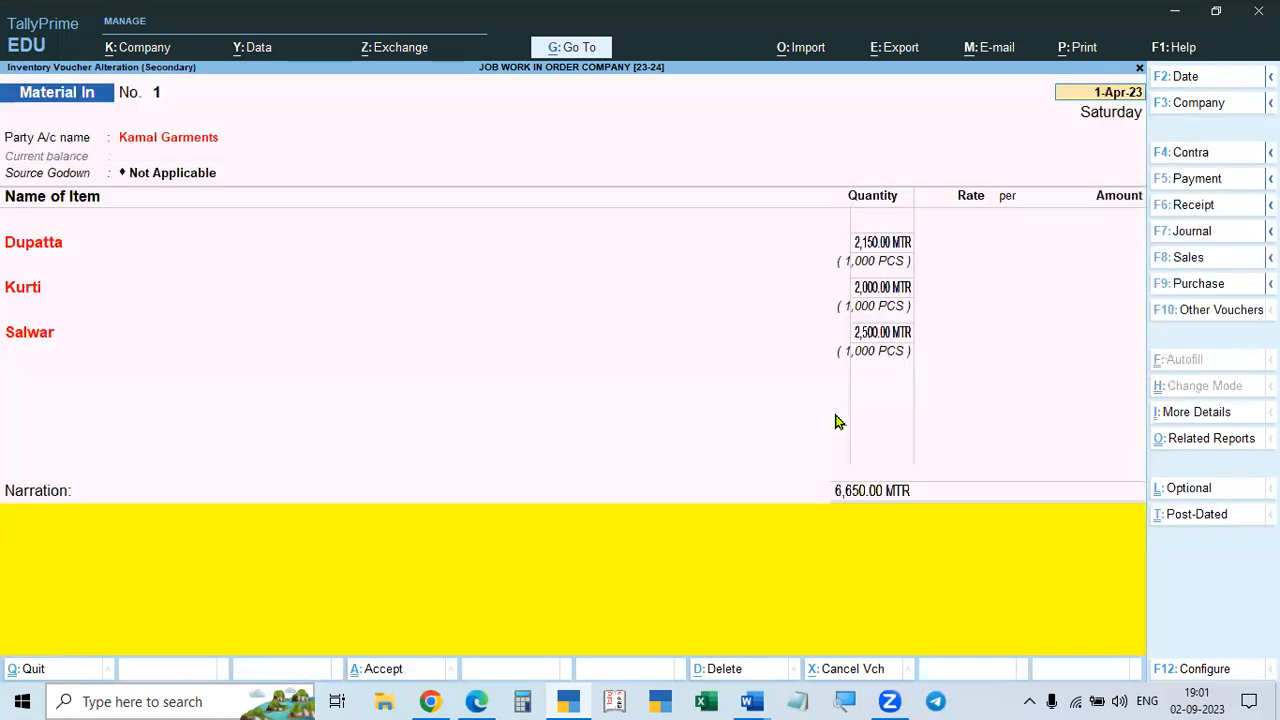
key(Return)
key(Return)
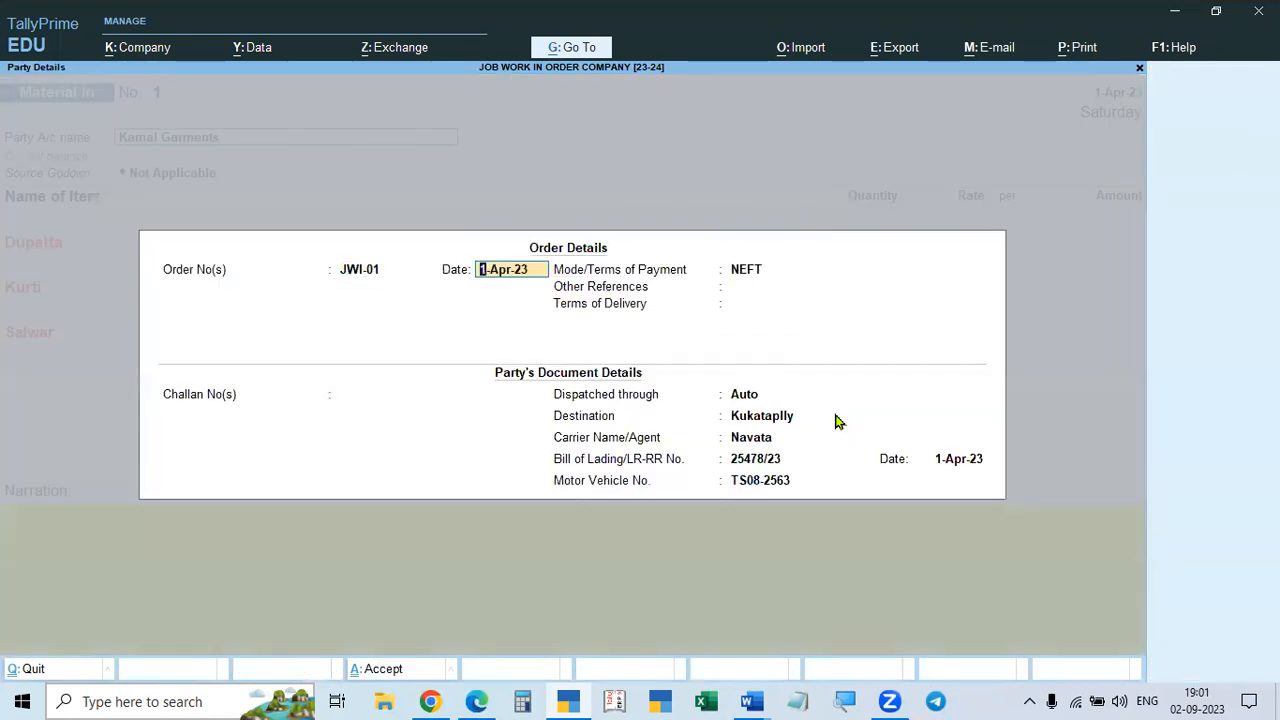
key(Return)
key(Return)
key(Return)
key(Return)
key(Return)
key(Return)
key(ctrl+a)
key(BackSpace)
key(BackSpace)
key(BackSpace)
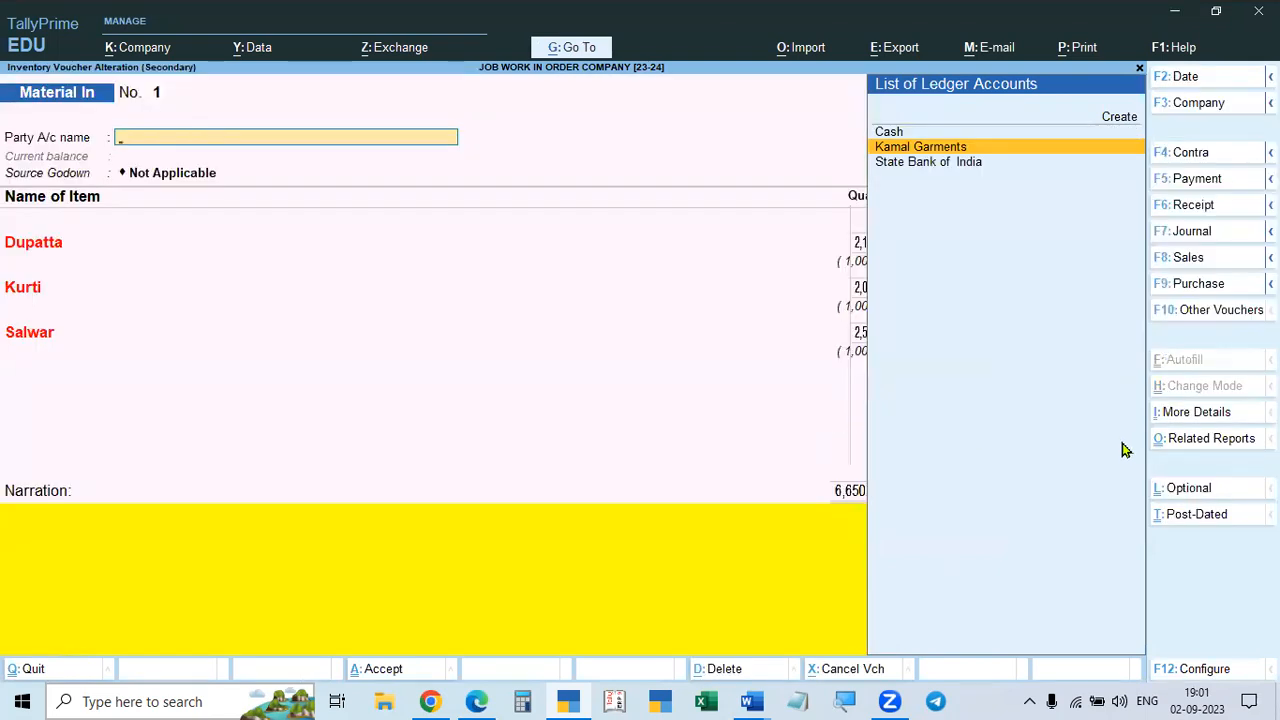
key(Escape)
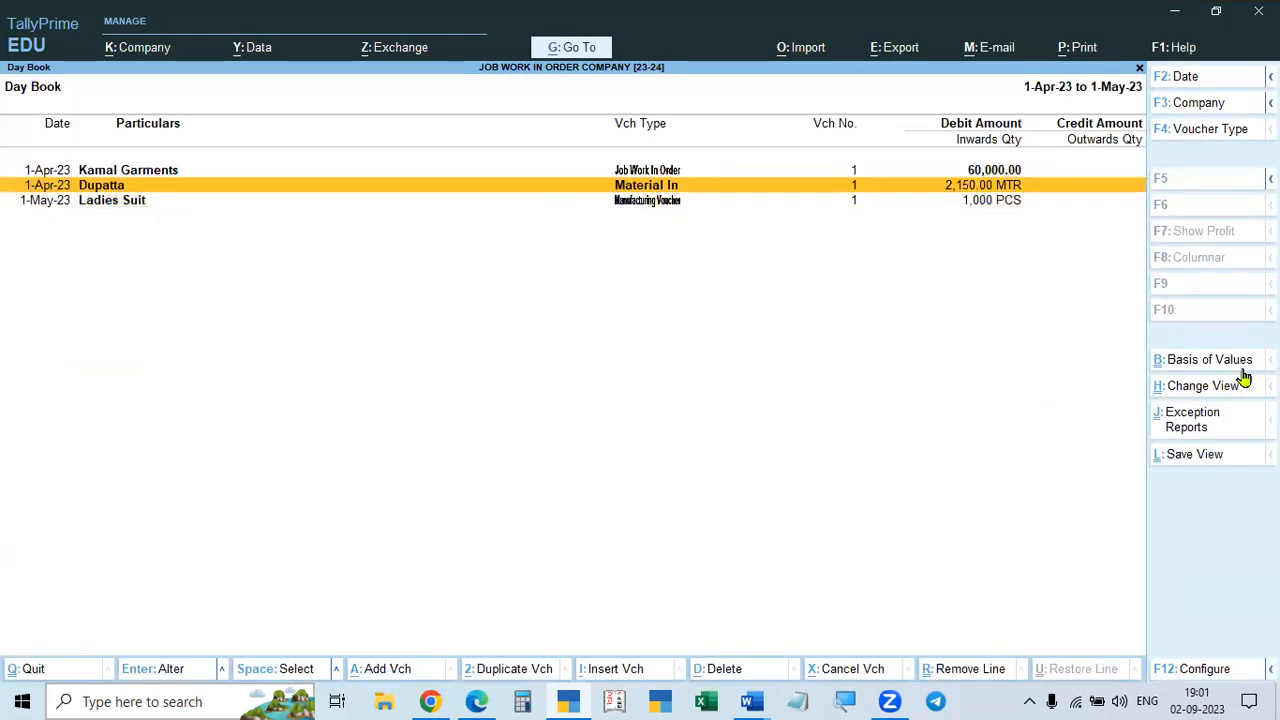
key(Escape)
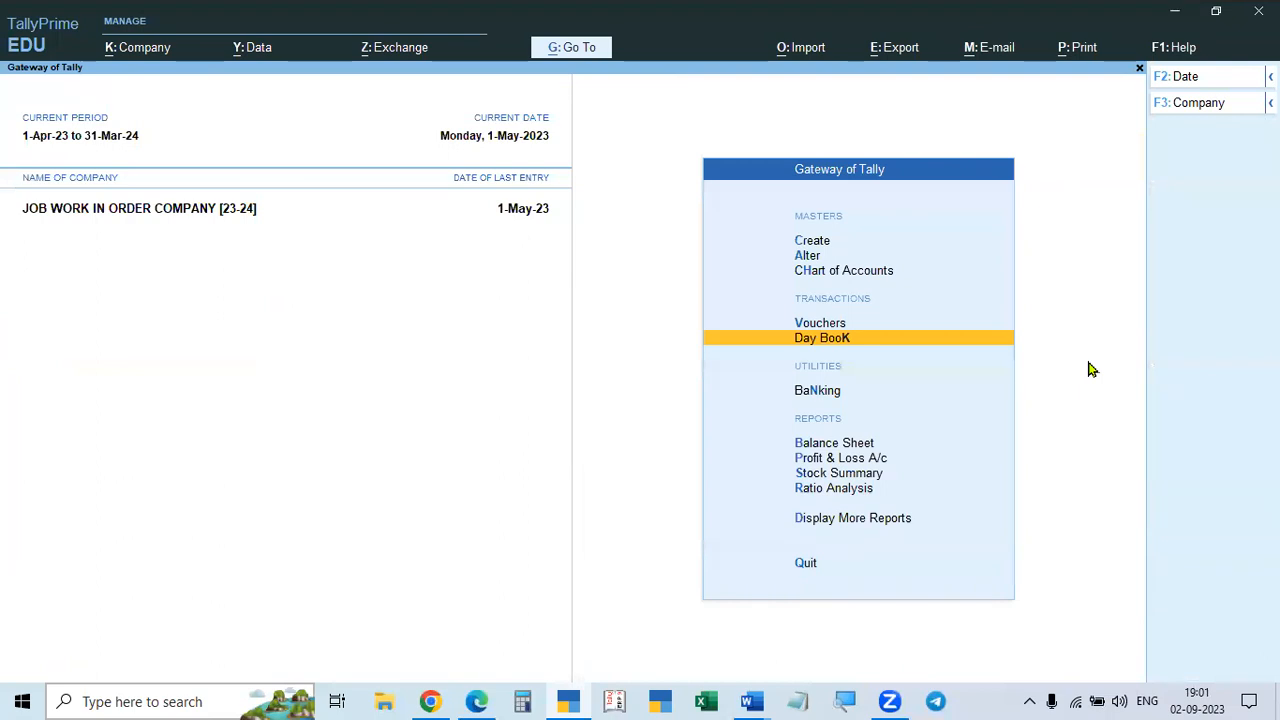
- Look through the other voucher types available in voucher entry and return to the main menu
key(v)
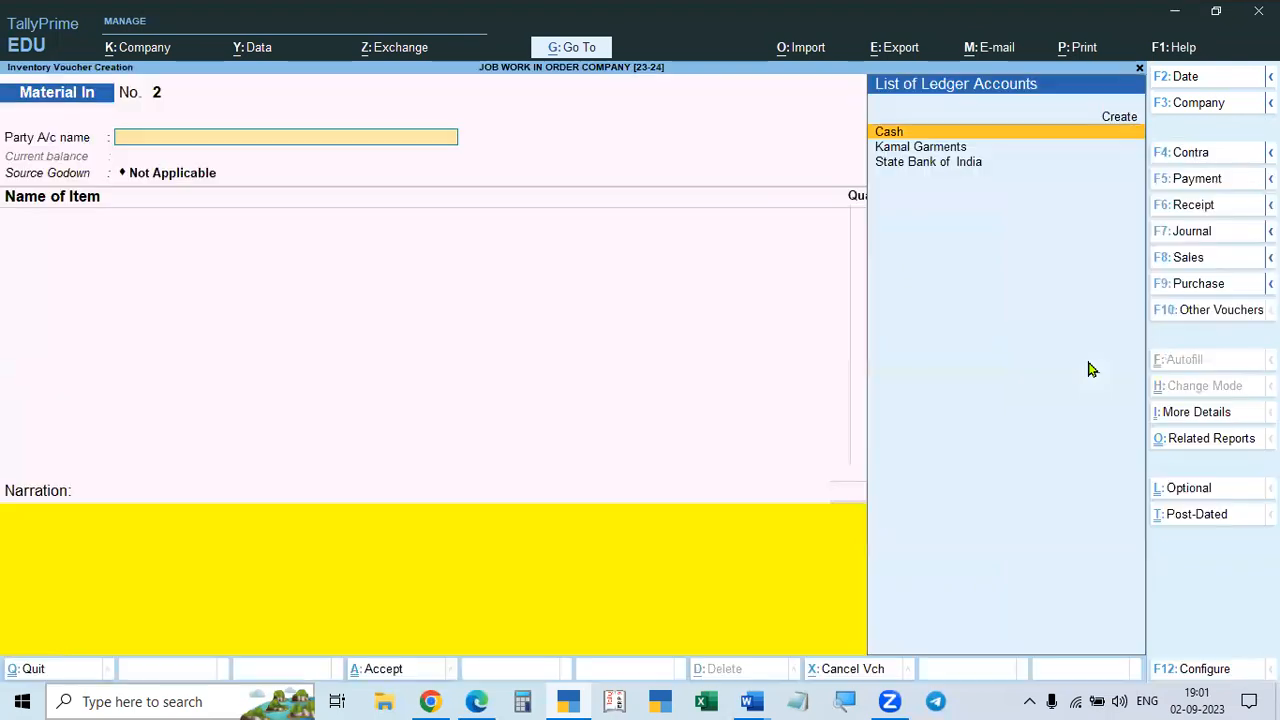
click(1197, 310)
key(BackSpace)
key(Escape)
key(Escape)
- Check the outstanding orders summary in the Job Work Reports
click(846, 525)
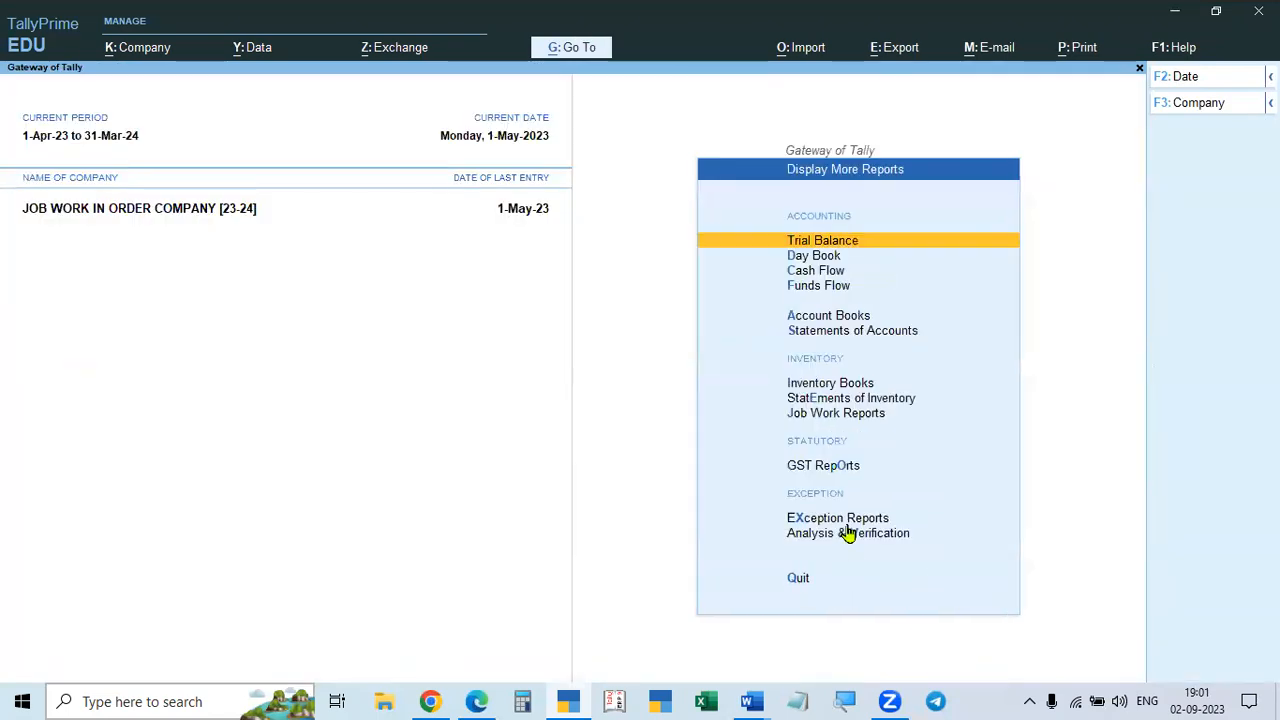
key(Down)
key(Down)
key(Down)
key(Down)
key(Down)
key(Down)
key(Down)
key(Down)
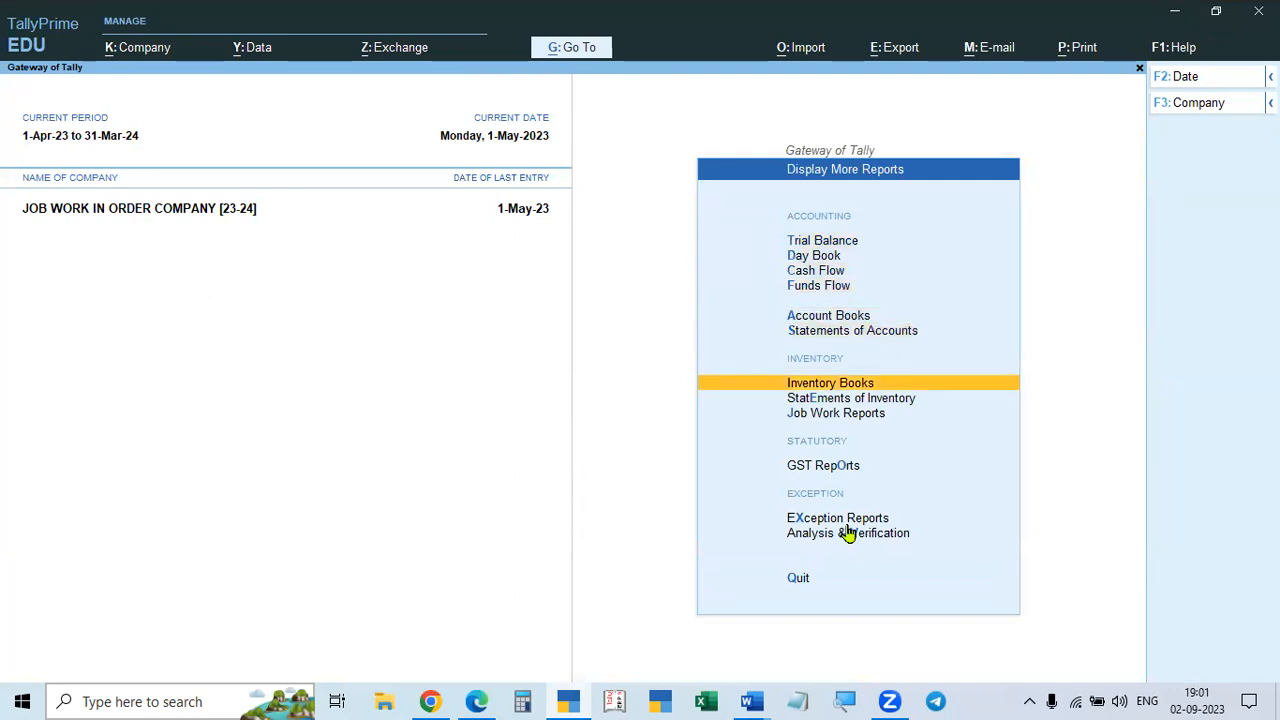
key(Return)
key(Return)
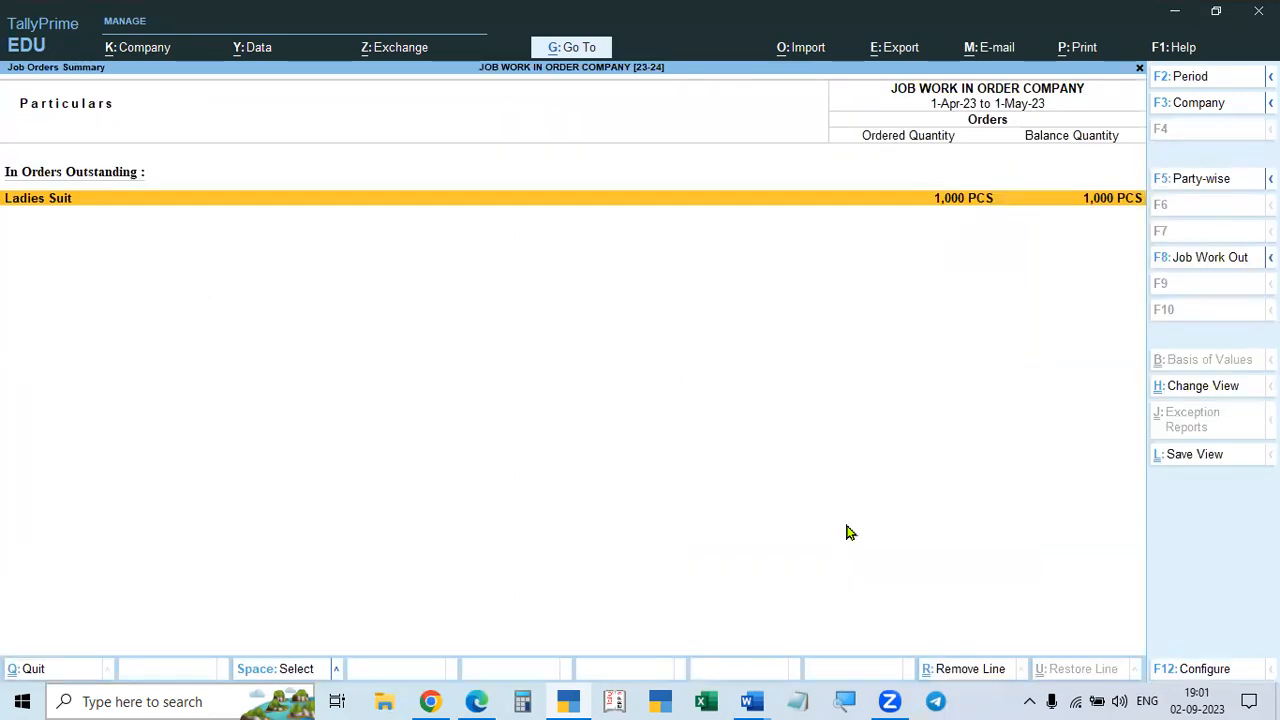
key(Escape)
- Check the outstanding components report and the Job Work In Orders Book
key(Down)
key(Return)
key(Escape)
key(Down)
key(Down)
key(Up)
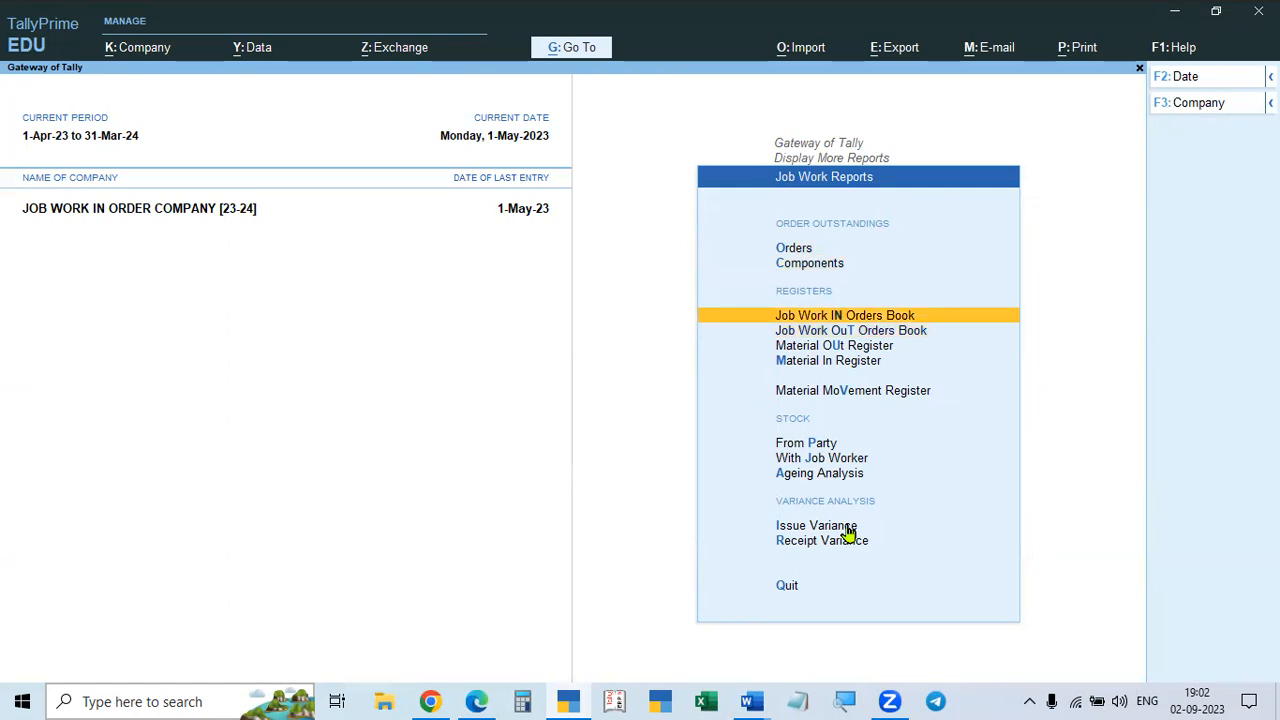
key(Return)
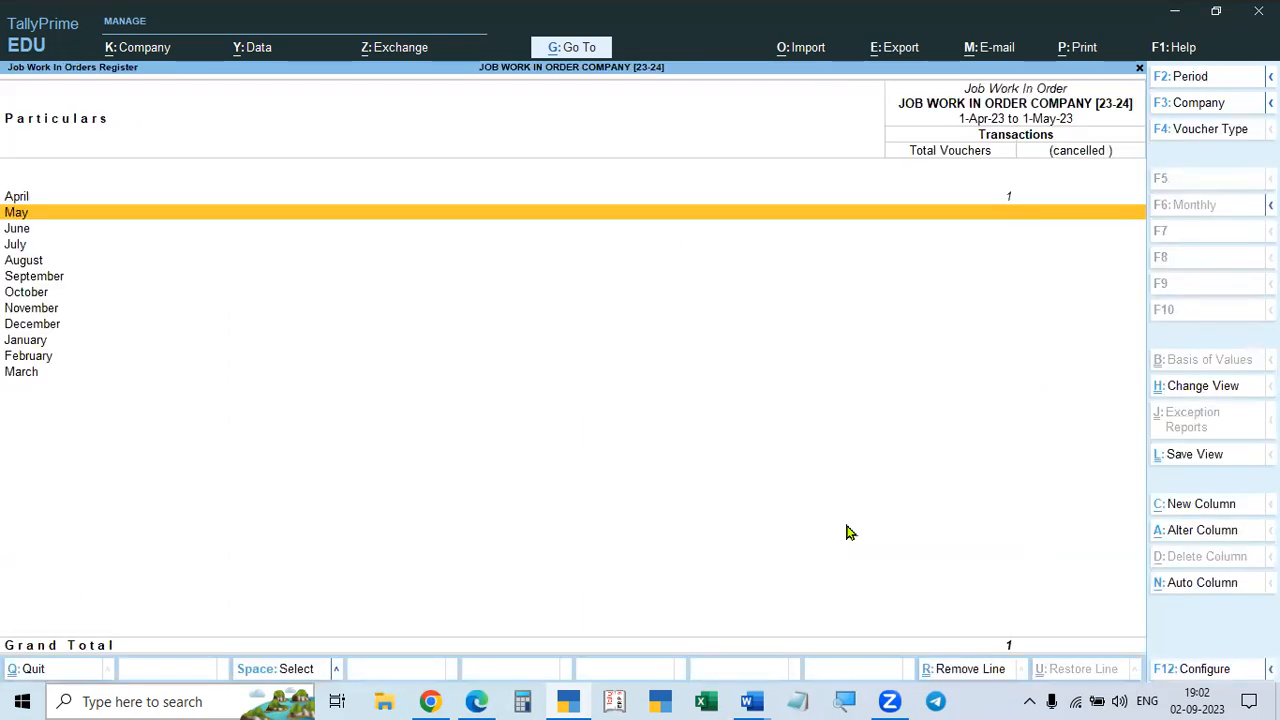
key(Escape)
- Check the Material In and Material Out registers, and return to the main menu without quitting the program
key(Down)
key(Down)
key(Down)
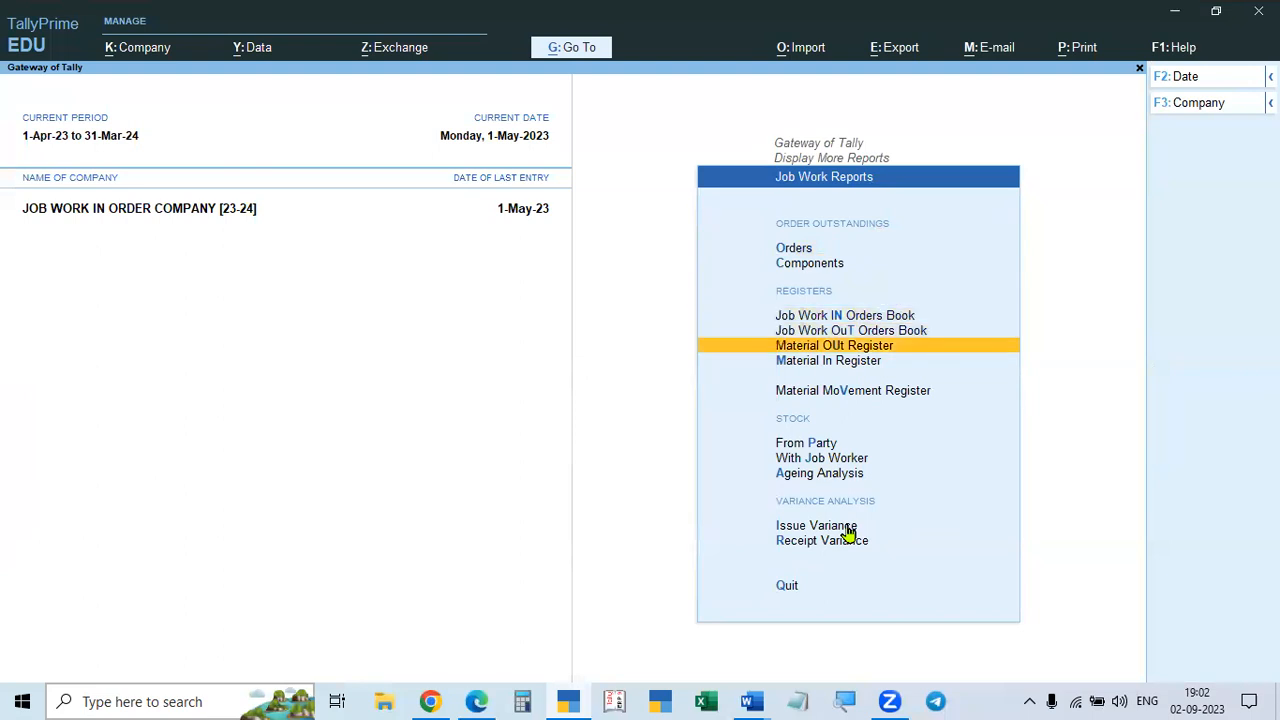
key(Return)
key(Escape)
key(Up)
key(Return)
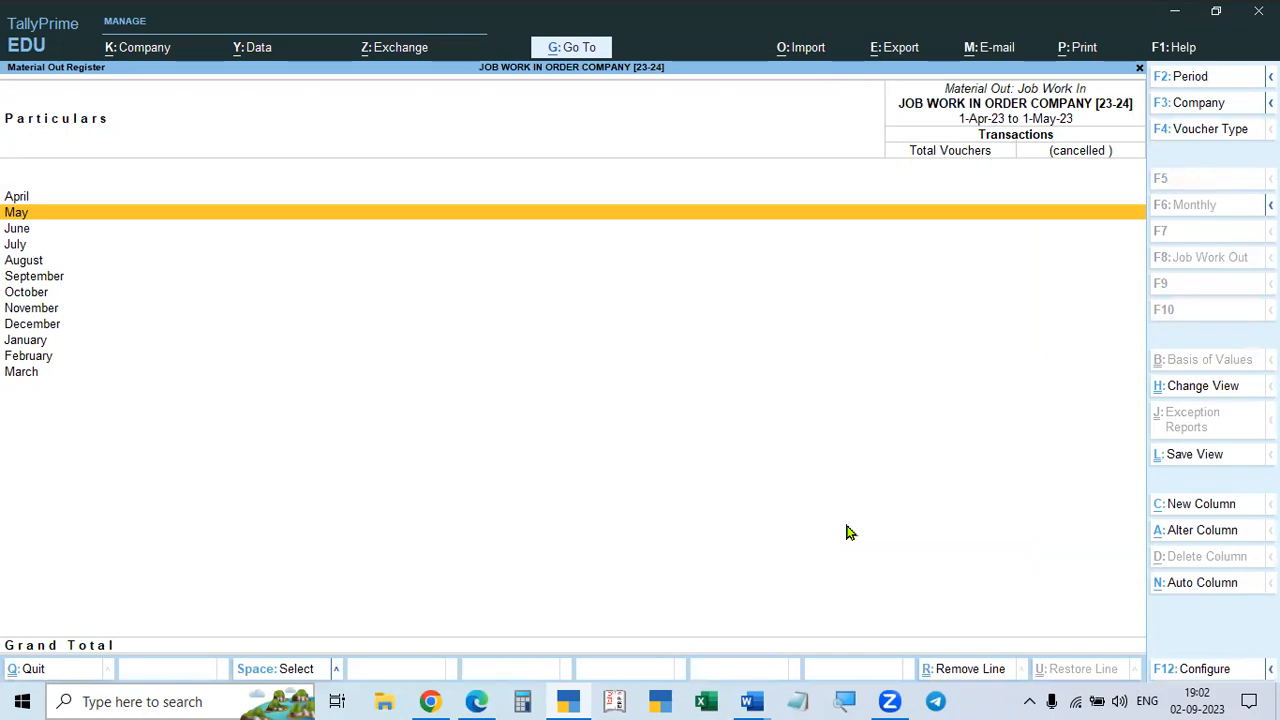
key(Escape)
key(Escape)
key(Escape)
key(Escape)
key(n)
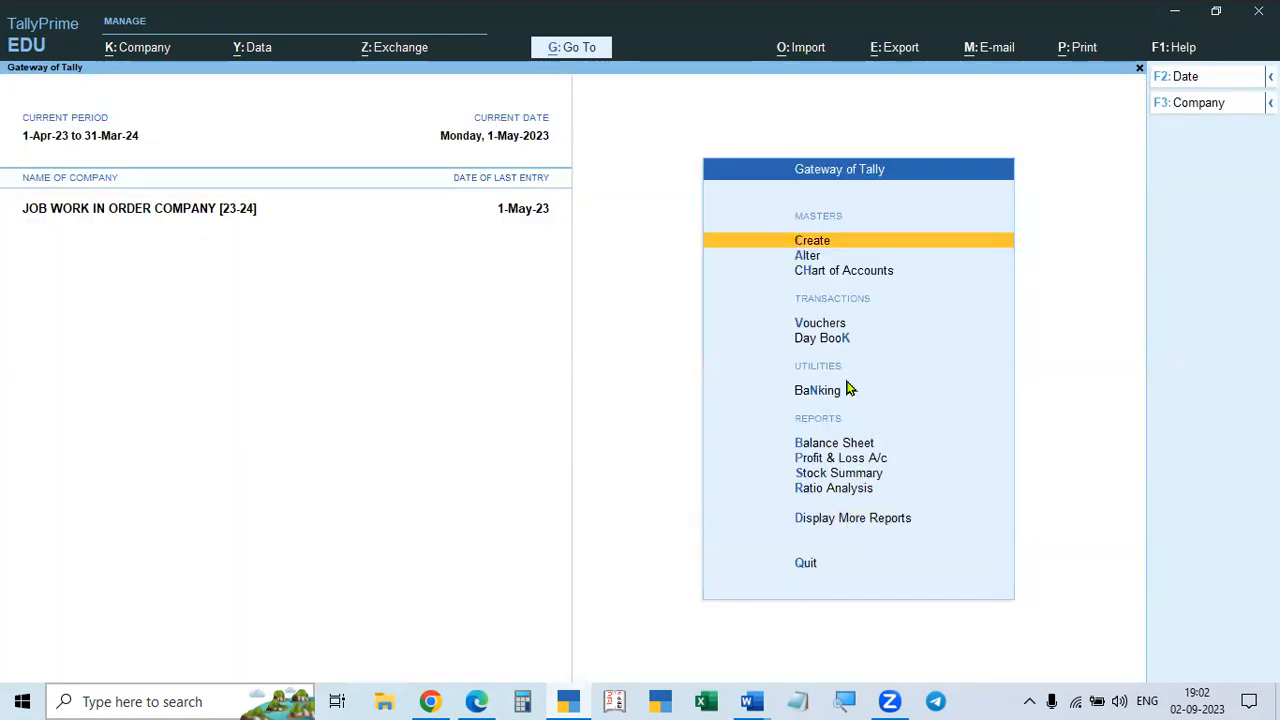
- Switch to Word and consult Problem 1 and the Job Work In Order procedure for the steps following the Manufacturing Voucher
click(752, 701)
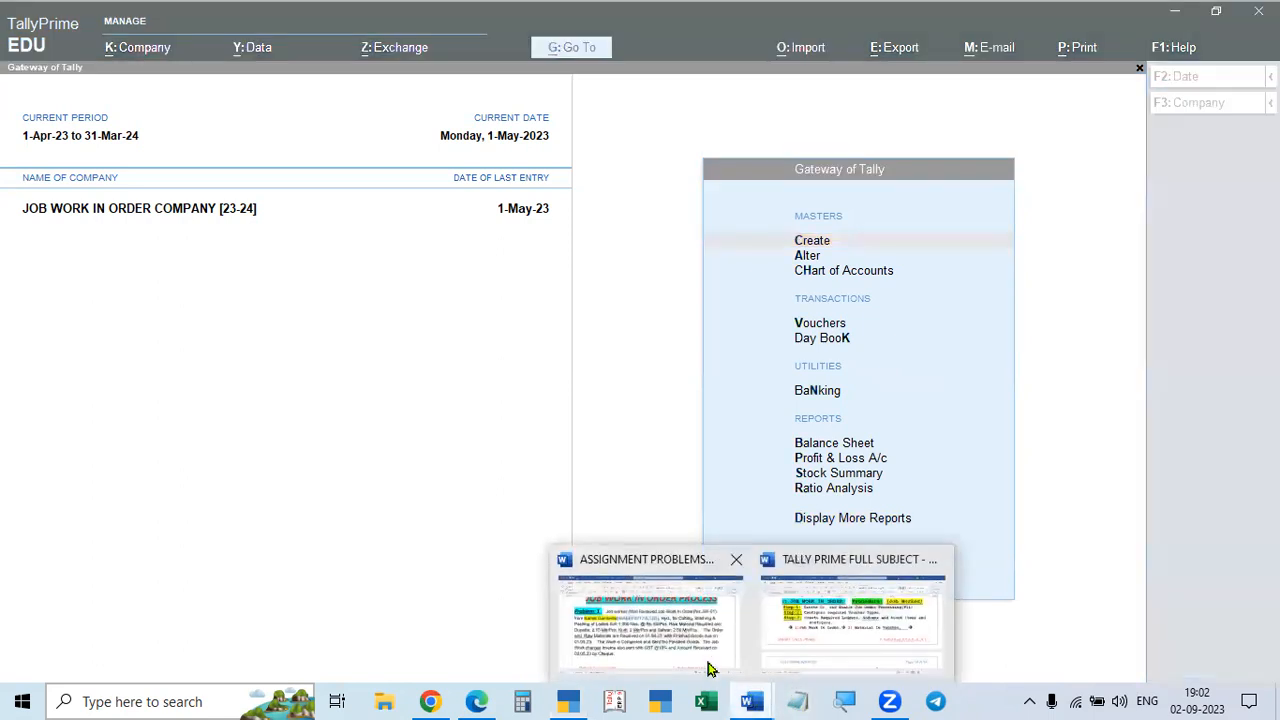
click(690, 628)
mouse_move(752, 701)
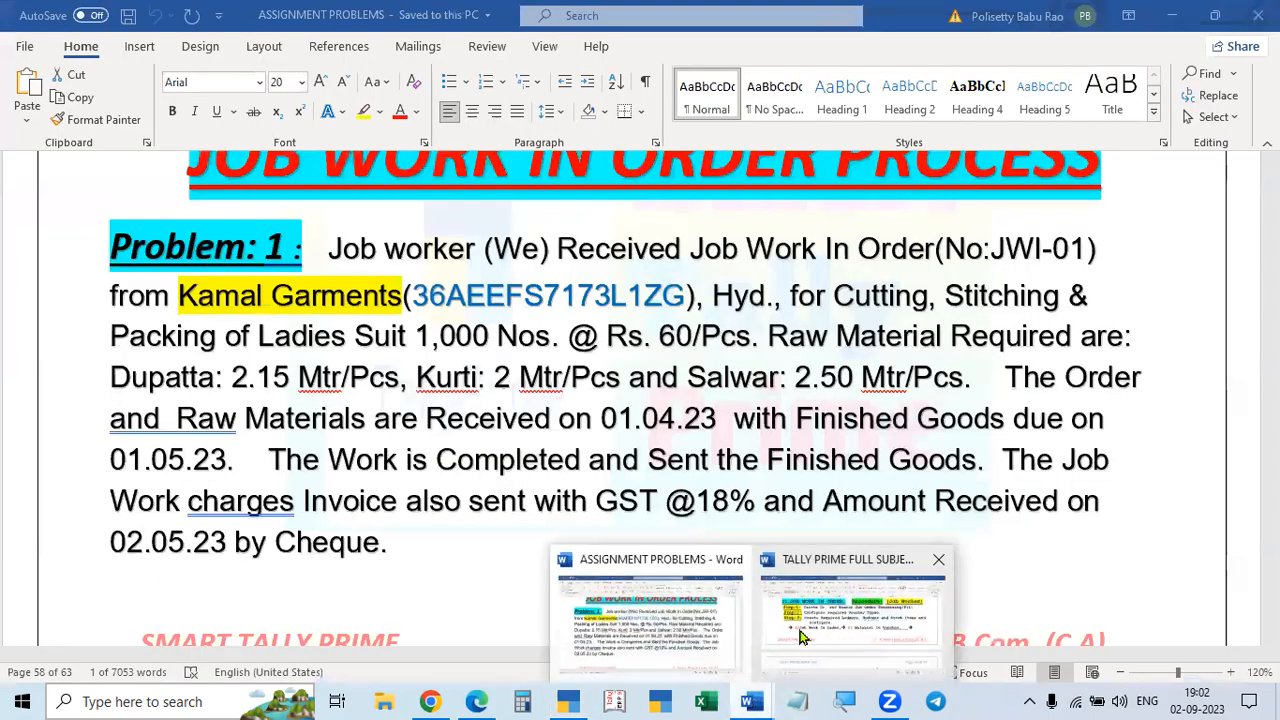
click(915, 640)
scroll(600, 473, down, 3)
scroll(600, 473, down, 2)
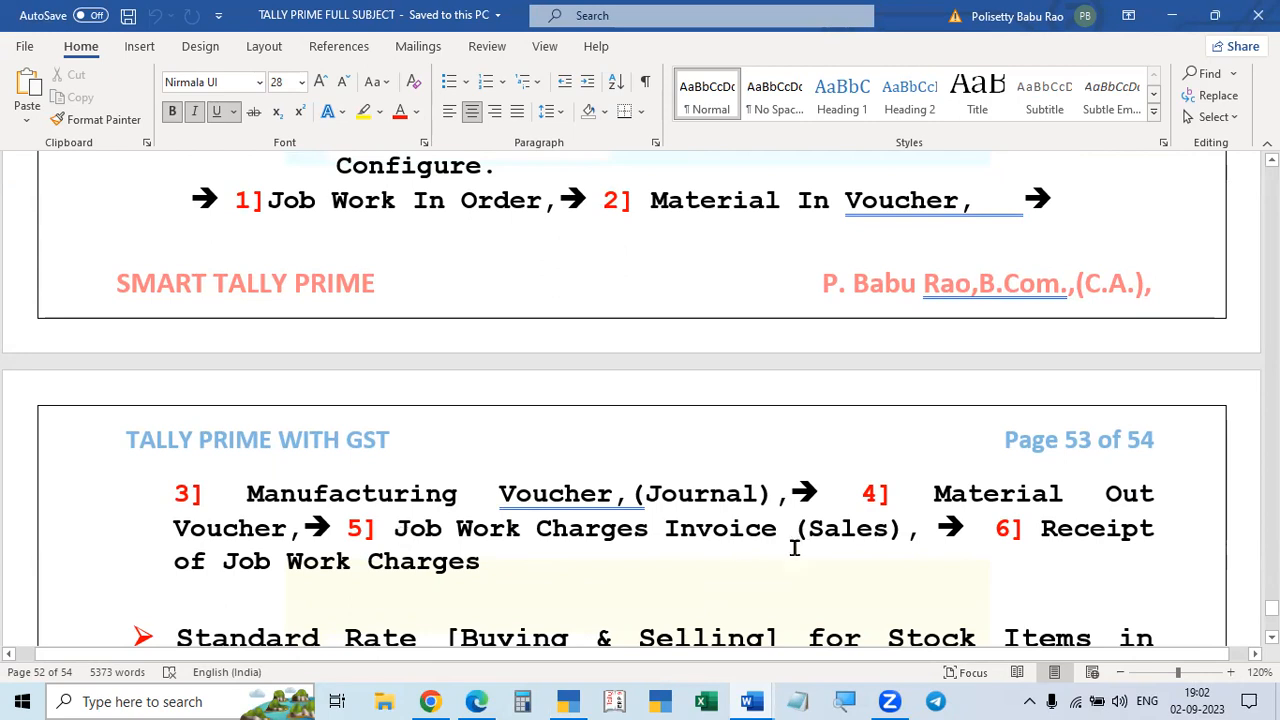
key(alt+Tab)
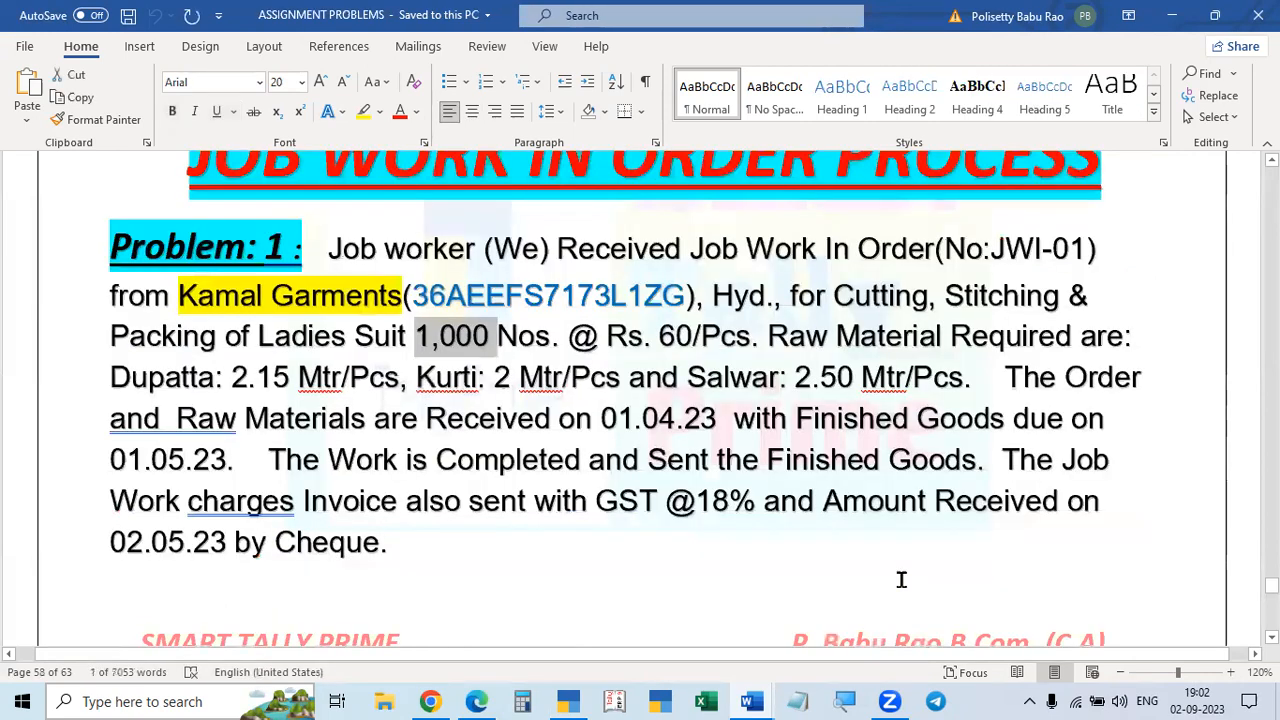
- Switch to TallyPrime and start a new Material Out voucher dated 1-May-23
key(alt+Tab)
key(alt+Tab)
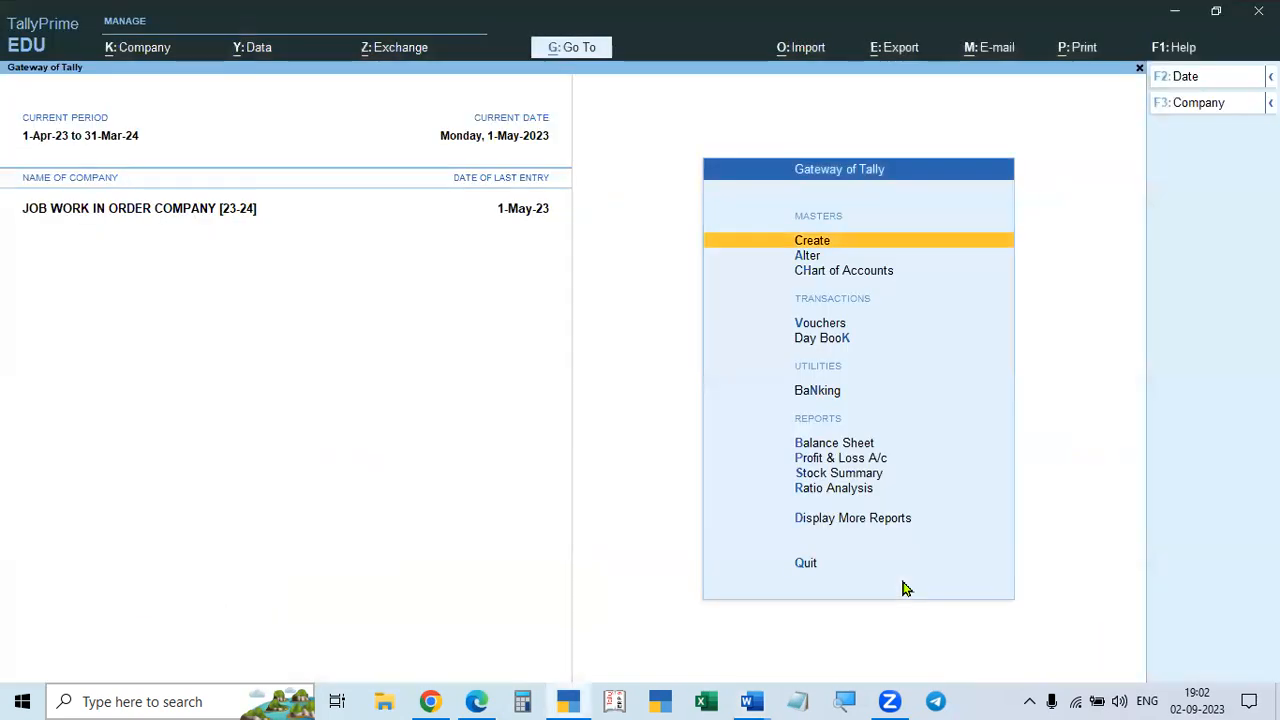
key(Down)
key(Down)
key(Down)
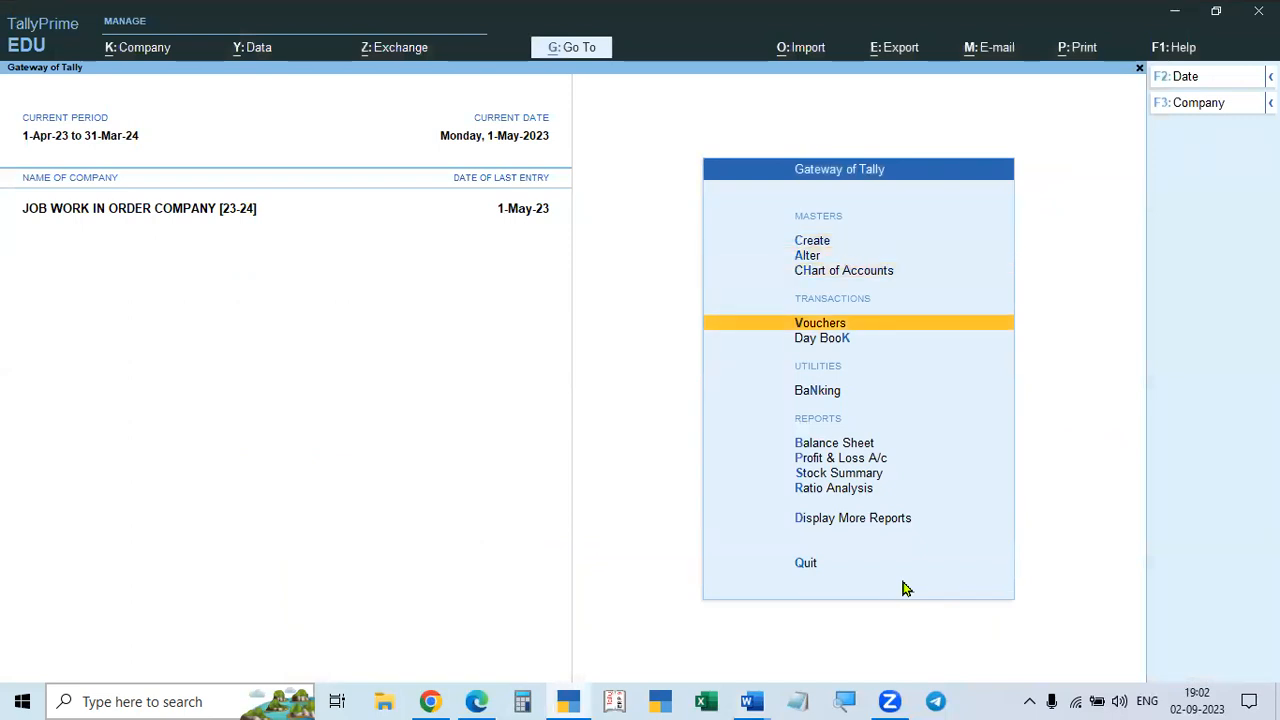
key(Return)
key(F2)
text(2)
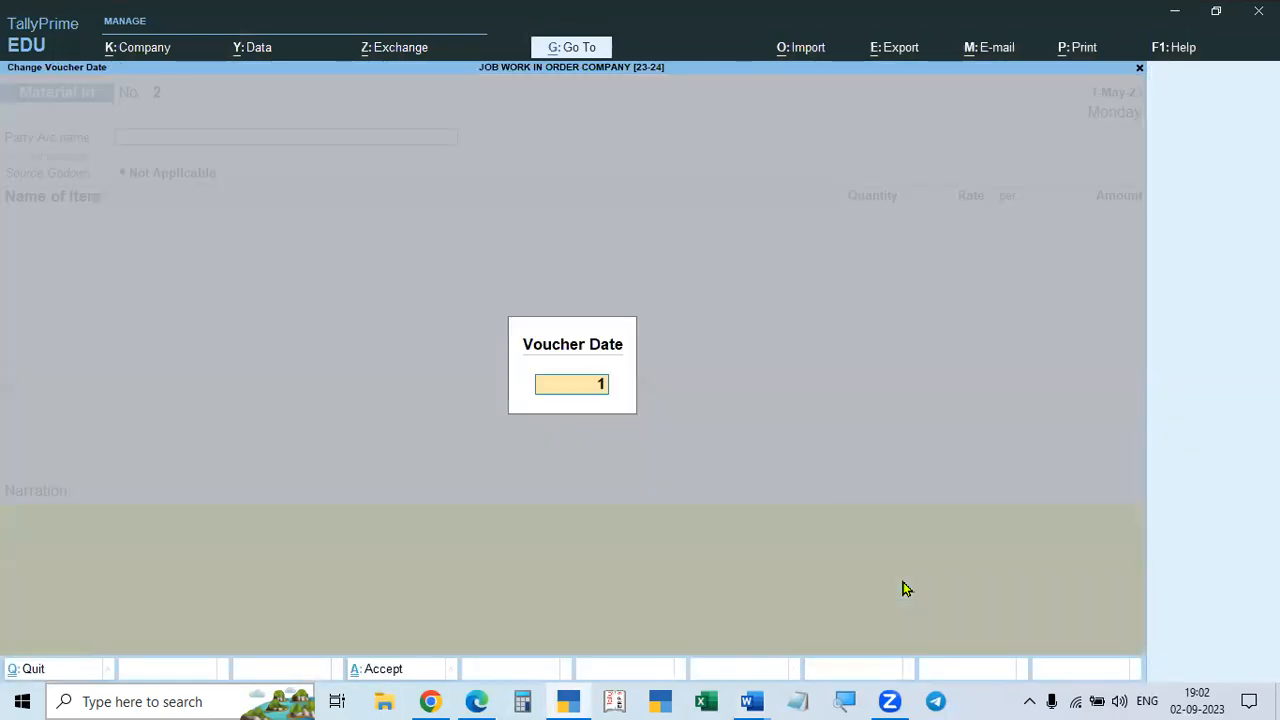
key(Return)
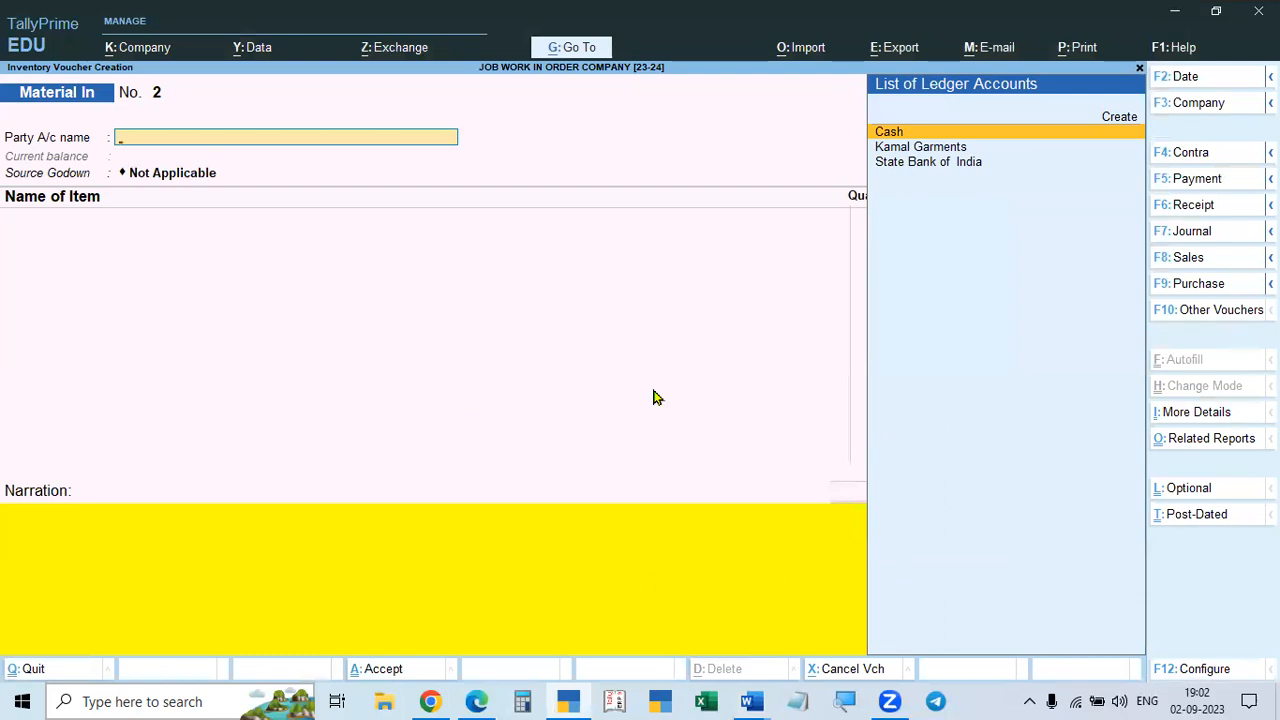
click(1200, 312)
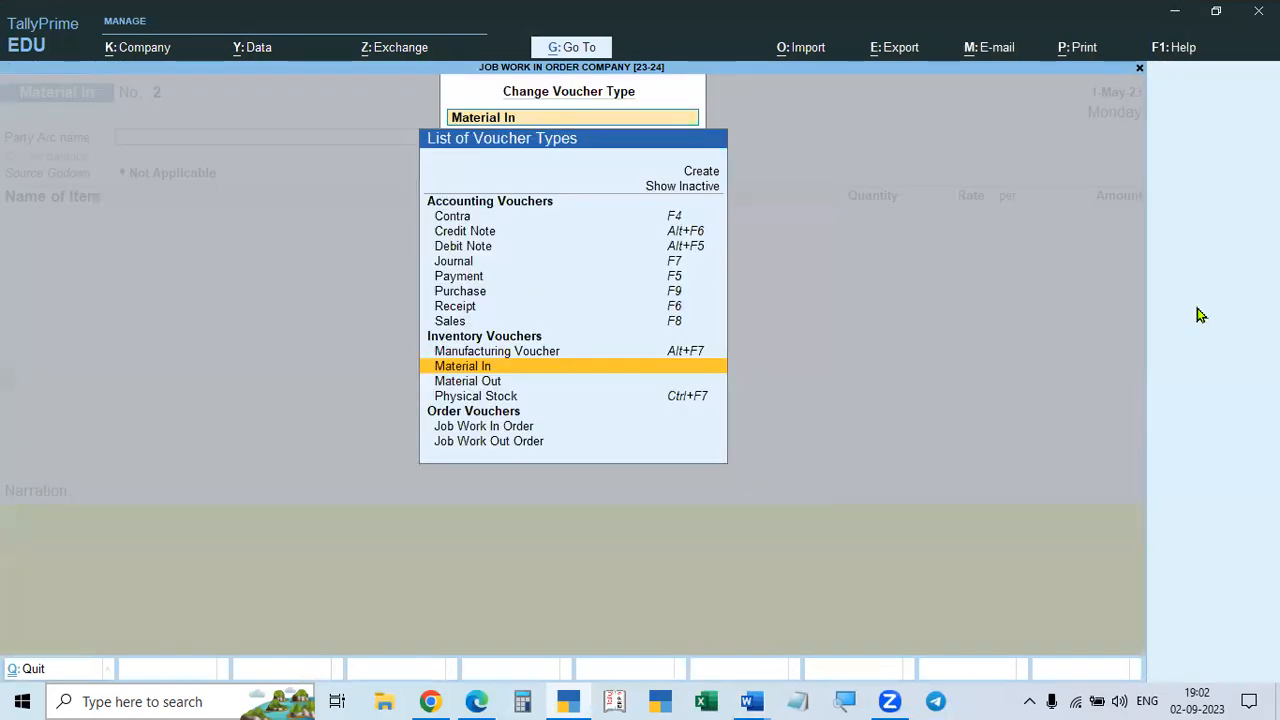
click(495, 384)
click(496, 386)
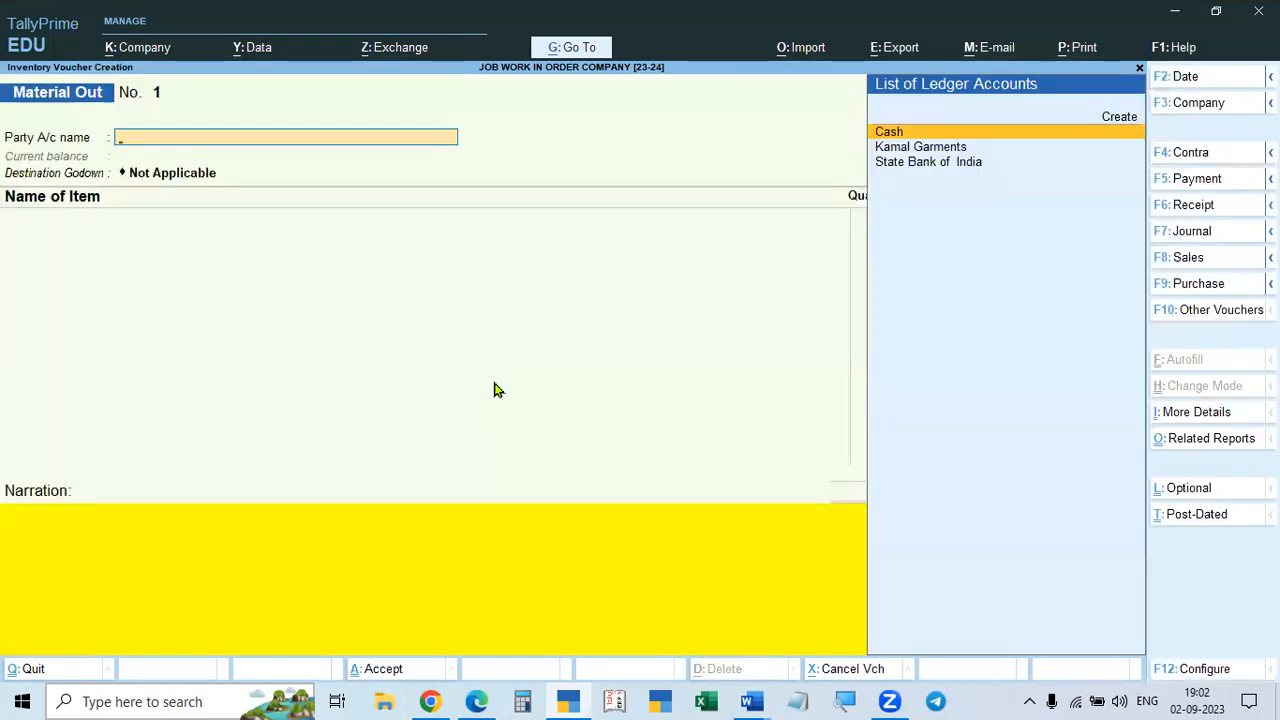
- Set Kamal Garments as the party and link its Material Dispatch Order due 1-Apr-23, keeping NEFT as the payment mode
key(Down)
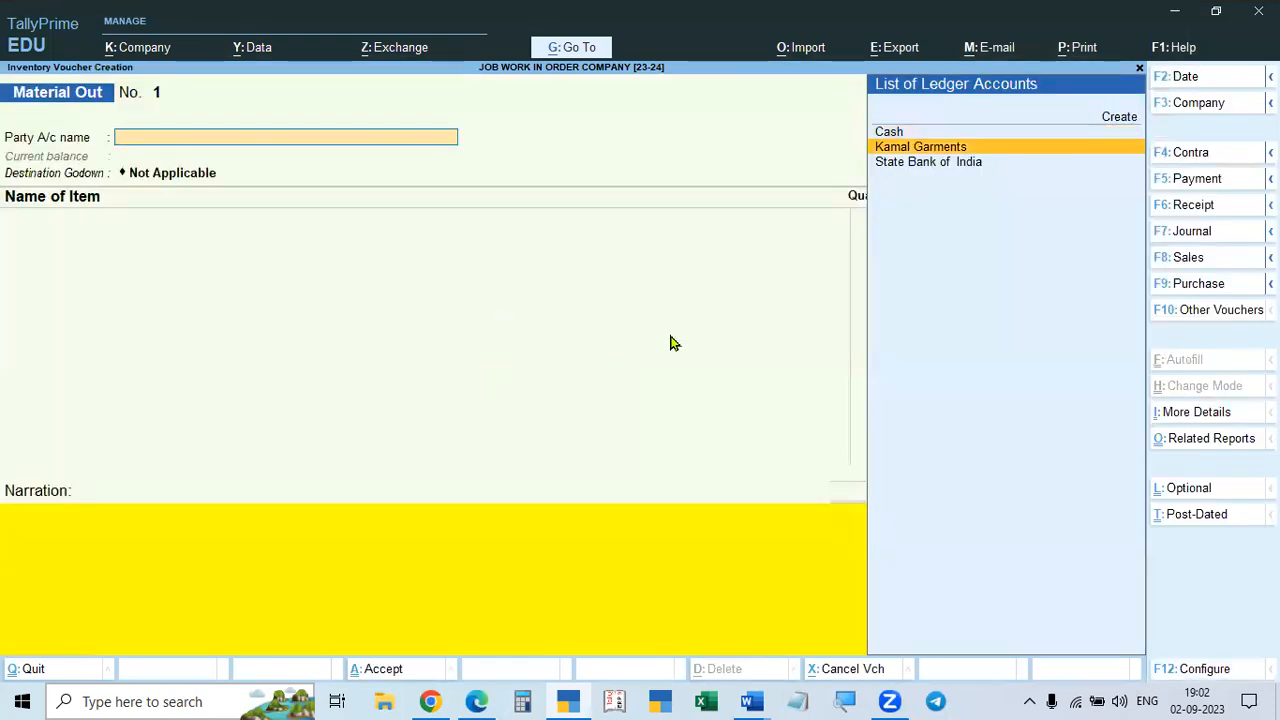
key(Return)
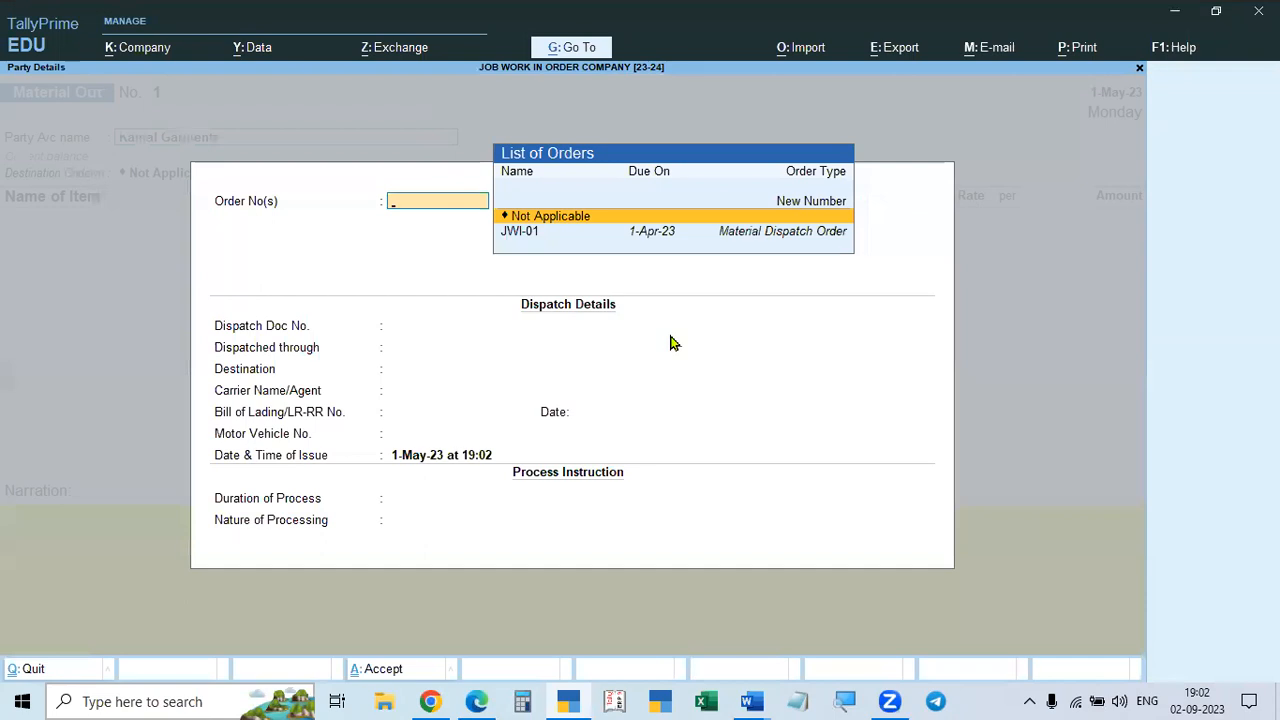
key(Down)
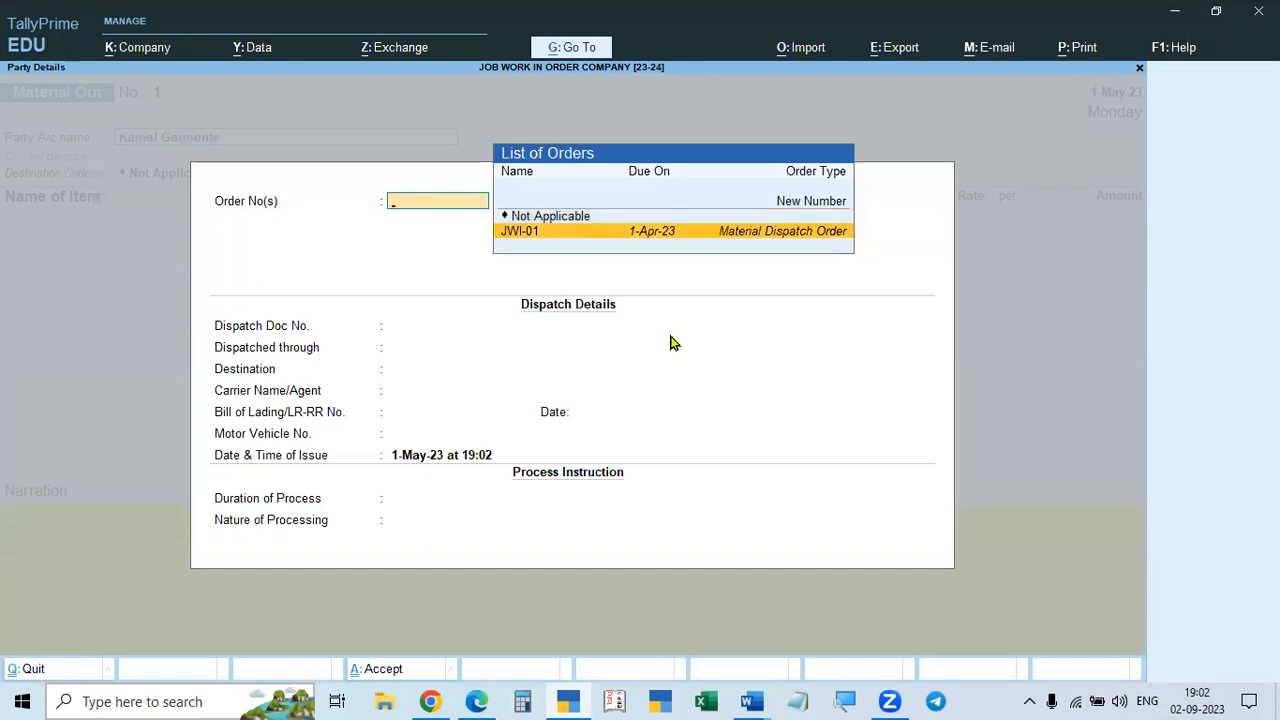
key(Return)
key(Return)
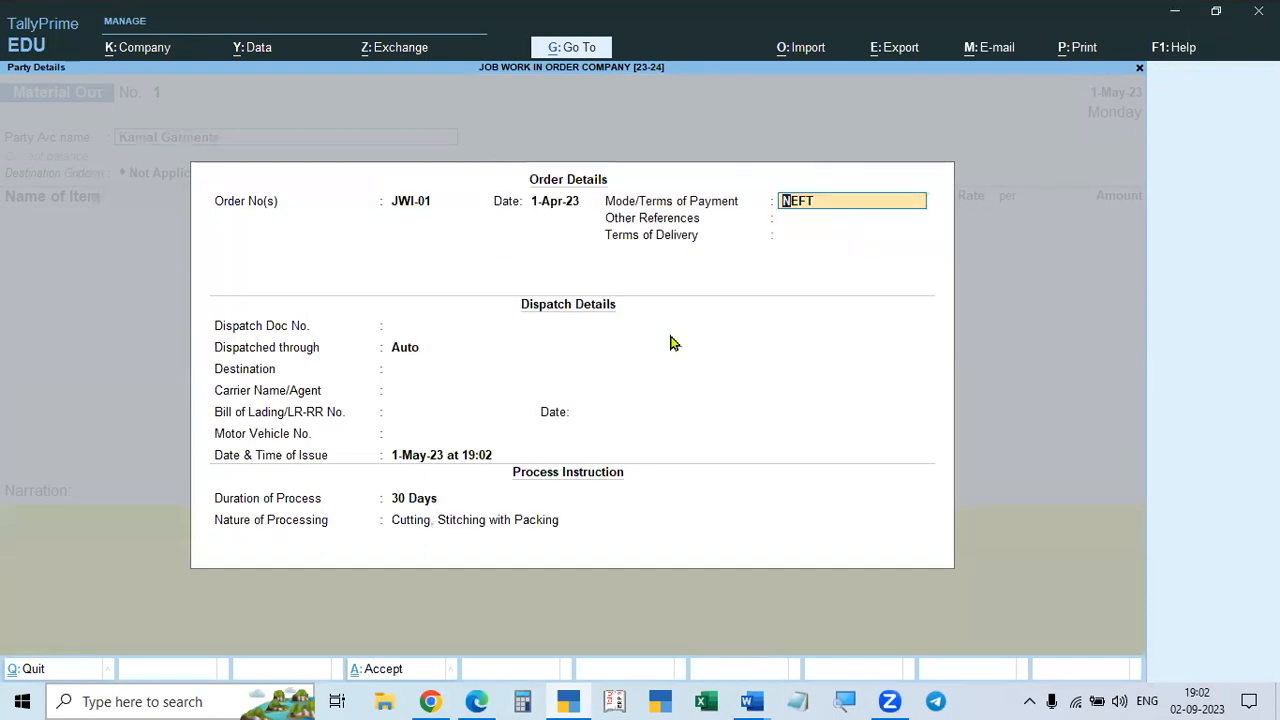
key(Return)
key(Return)
key(Return)
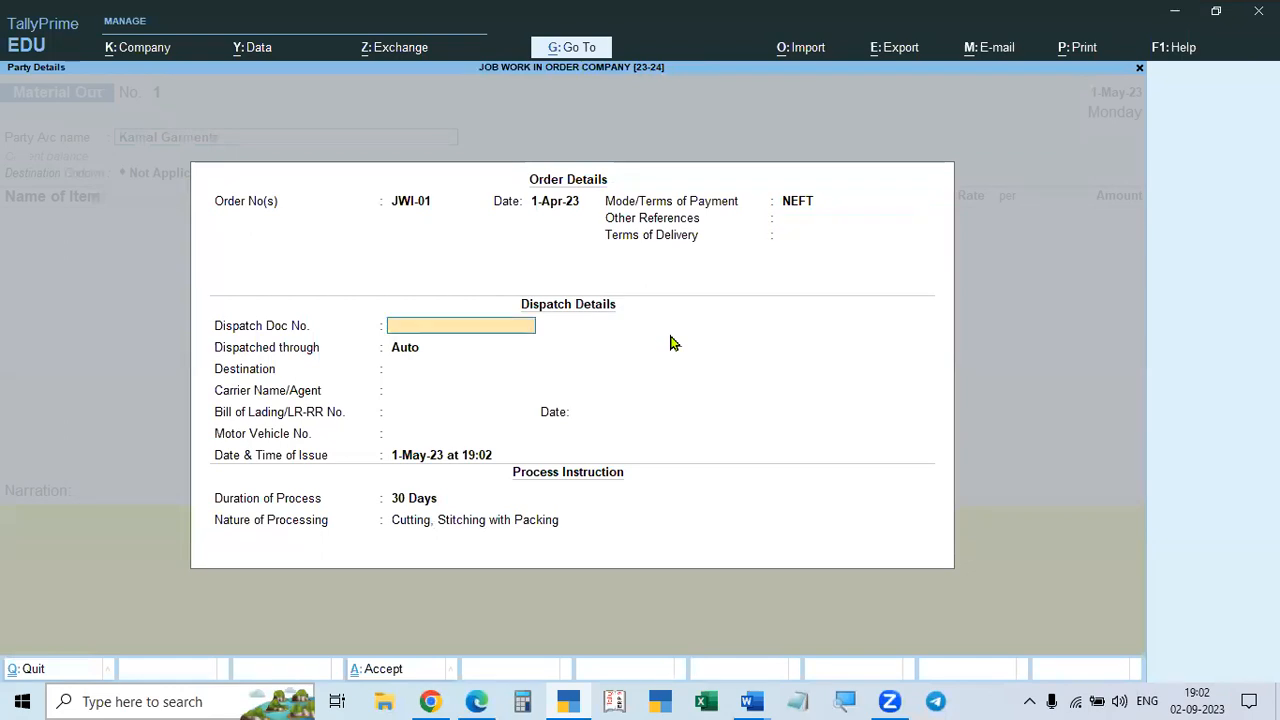
- Enter dispatch document number 25478, keep Auto as the dispatch method, and set destination Kukatpally with carrier Navata
text(25478)
key(Return)
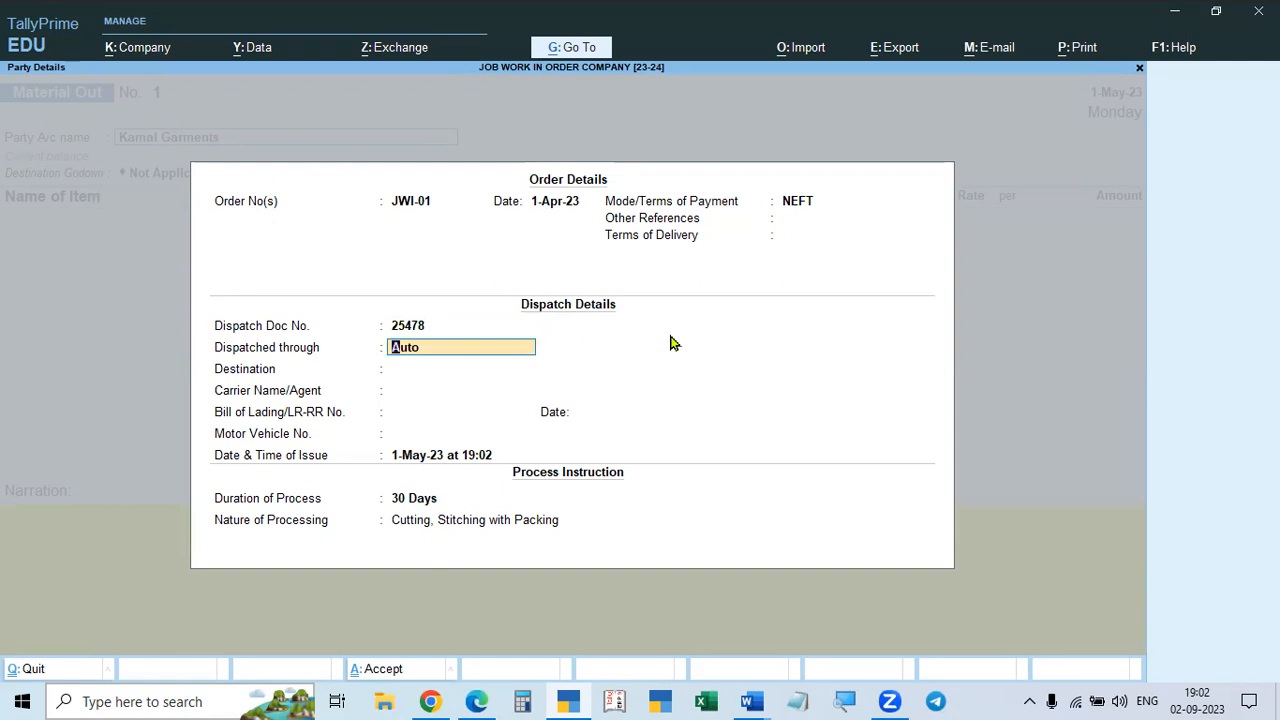
key(Return)
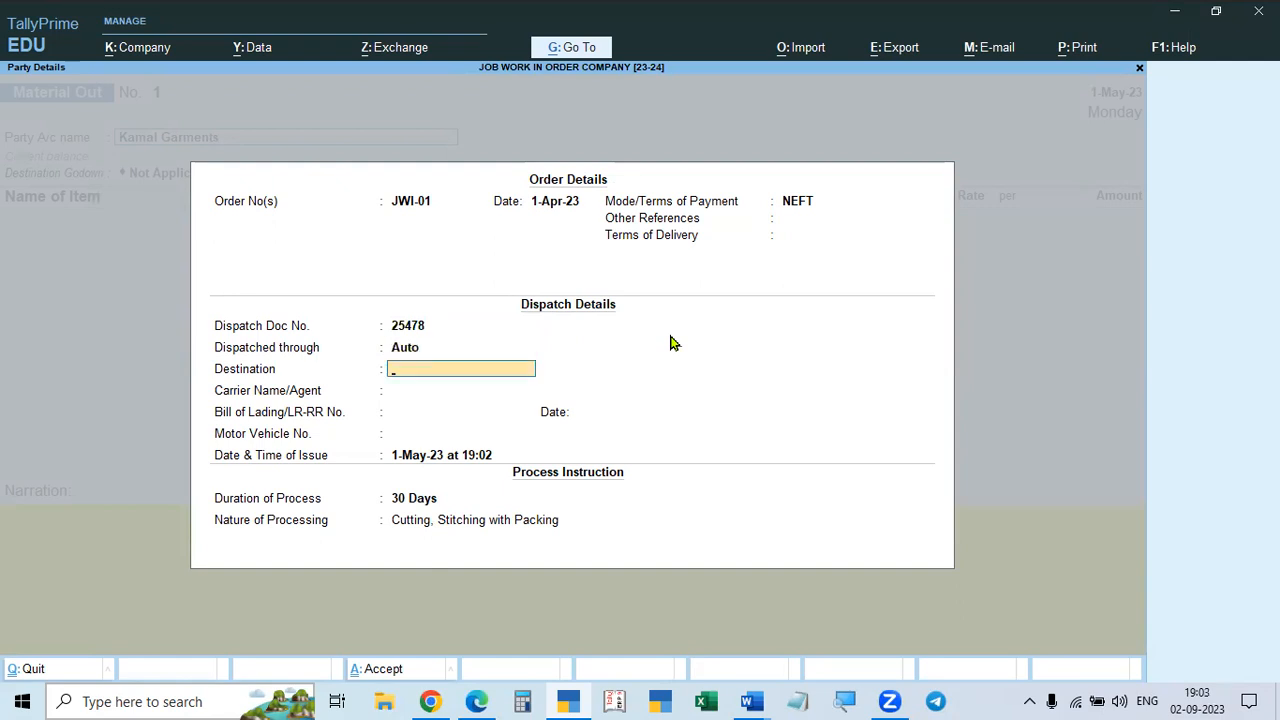
text(Kukatpa)
key(Return)
text(Navata)
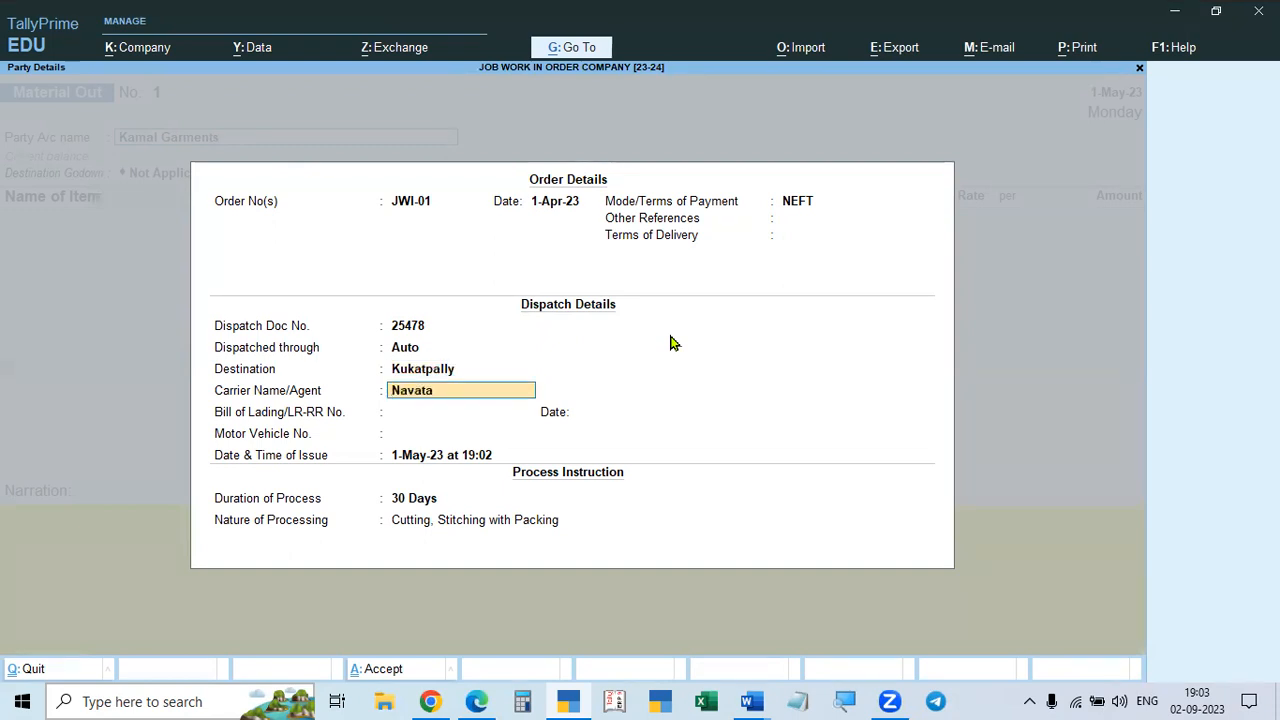
key(Return)
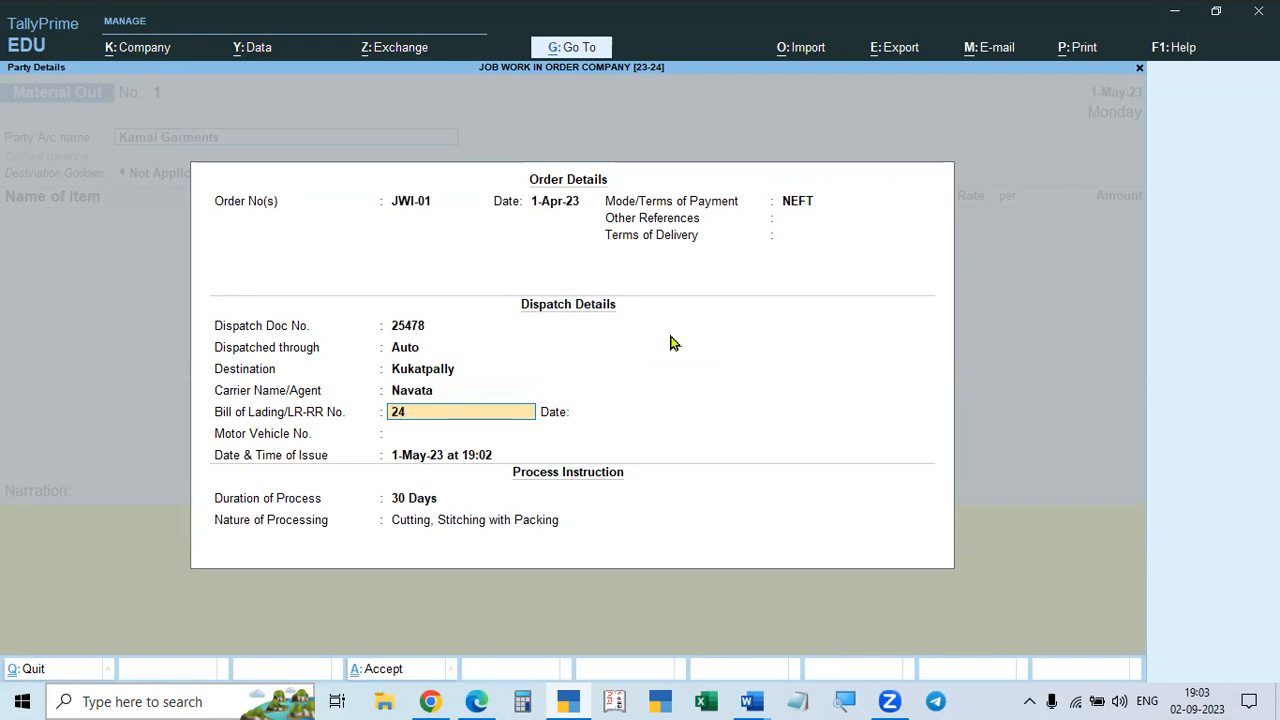
- Enter bill of lading number 24578/2 dated 2-May-23 and fill in the motor vehicle number
text(24578/2)
key(Return)
text(3)
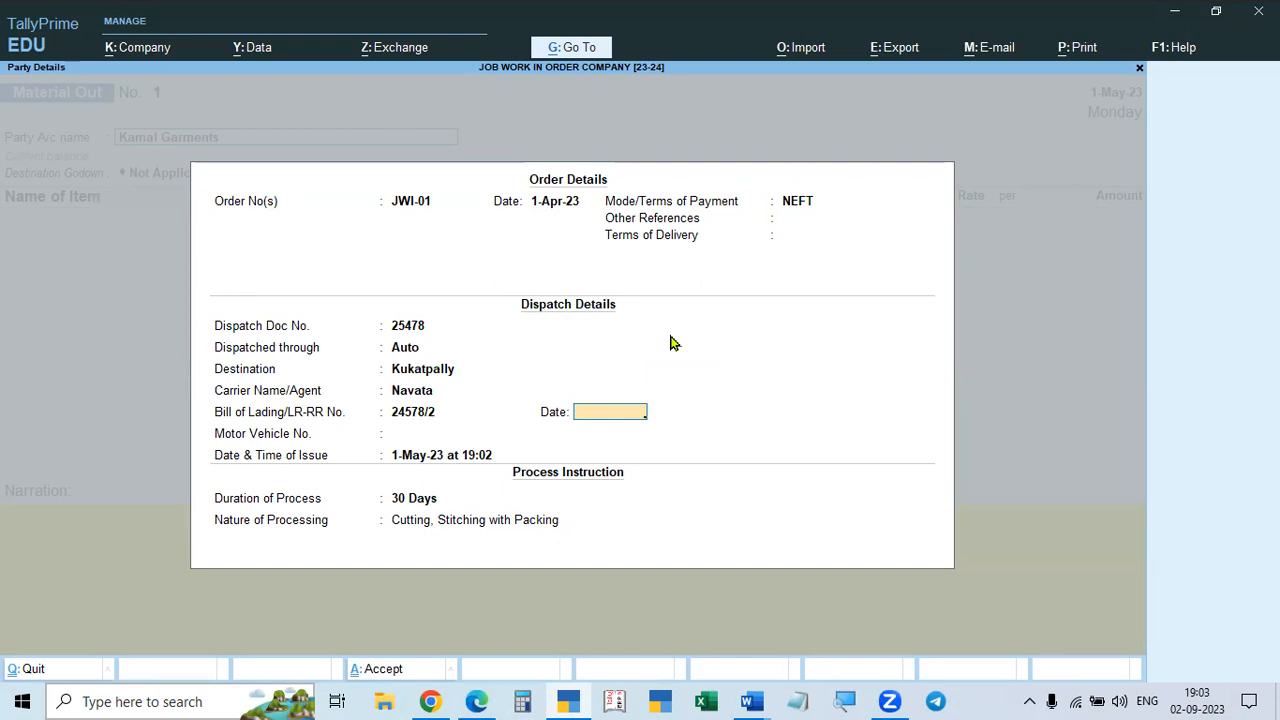
text(.5)
key(Return)
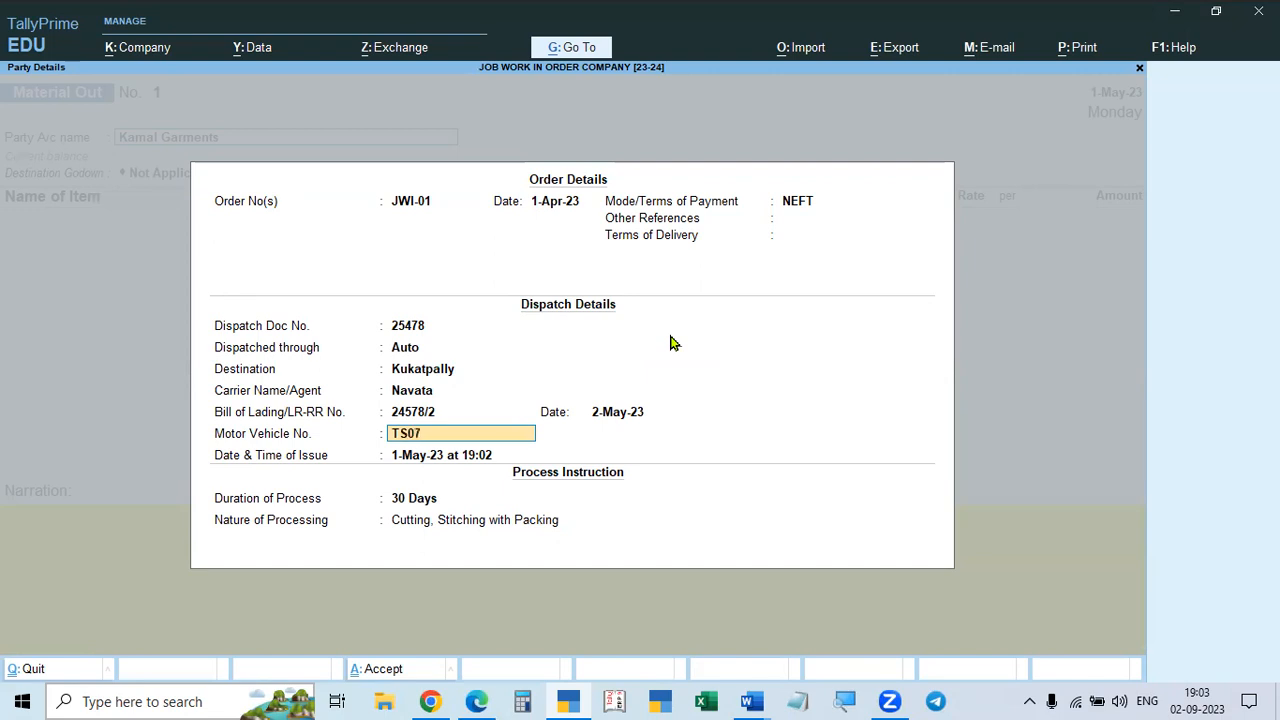
key(Return)
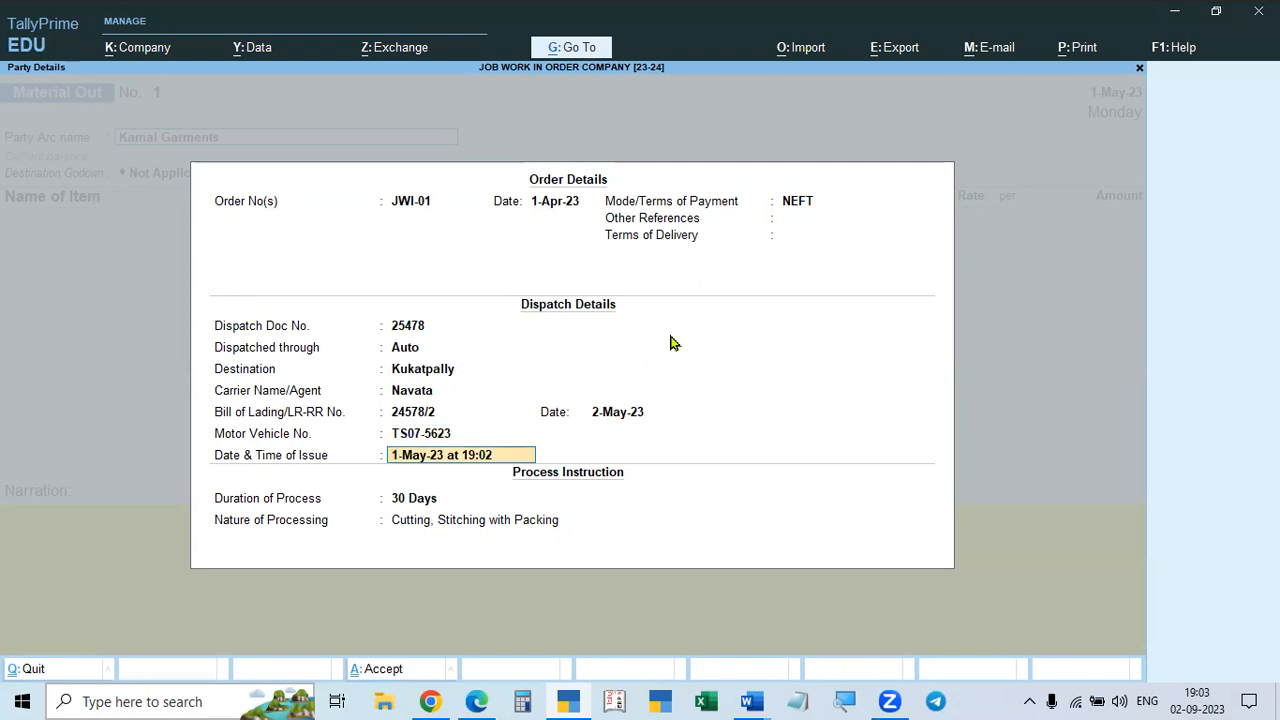
- Accept the remaining dispatch details and Kamal Garments' party details, leaving the destination godown as Not Applicable
key(Return)
key(Return)
key(Return)
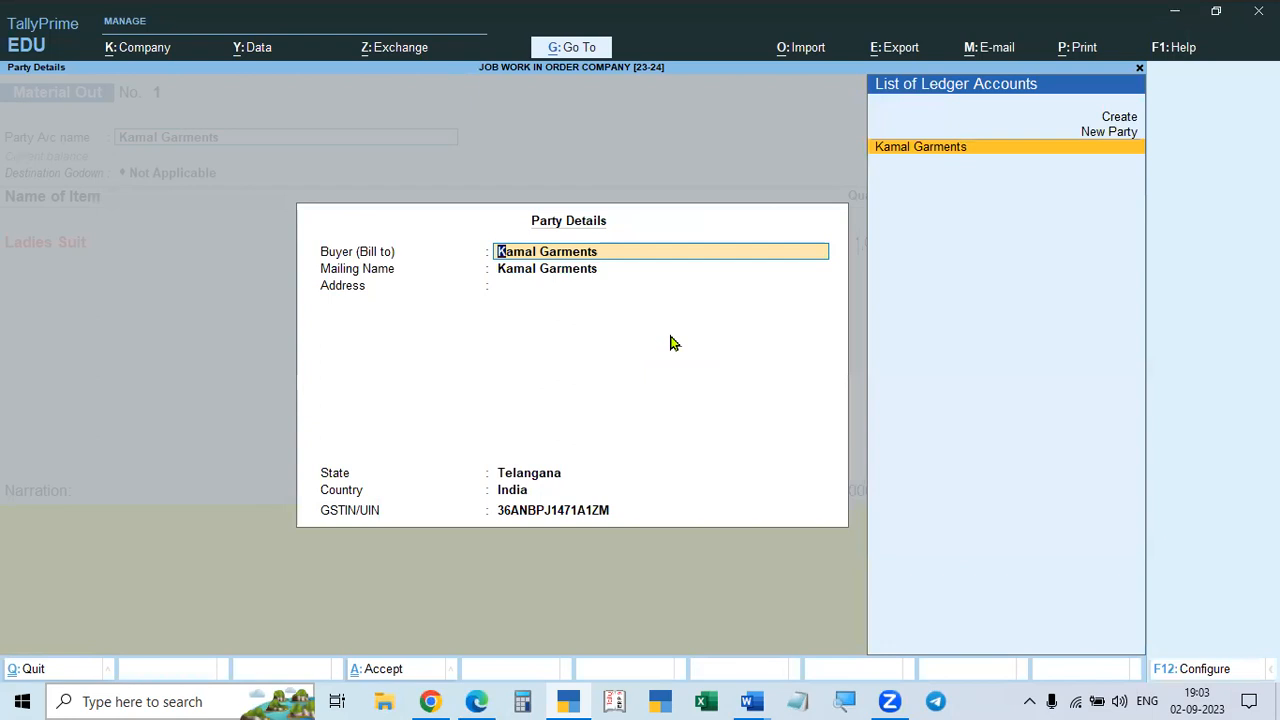
key(ctrl+a)
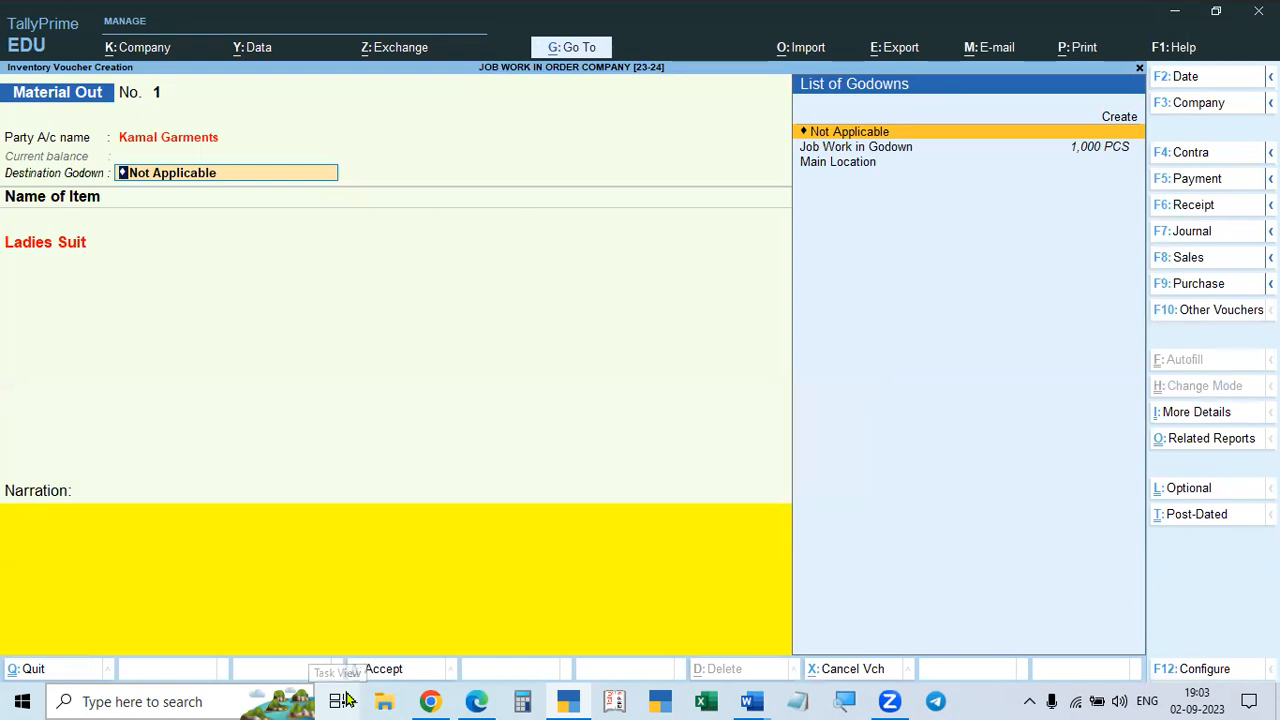
key(Return)
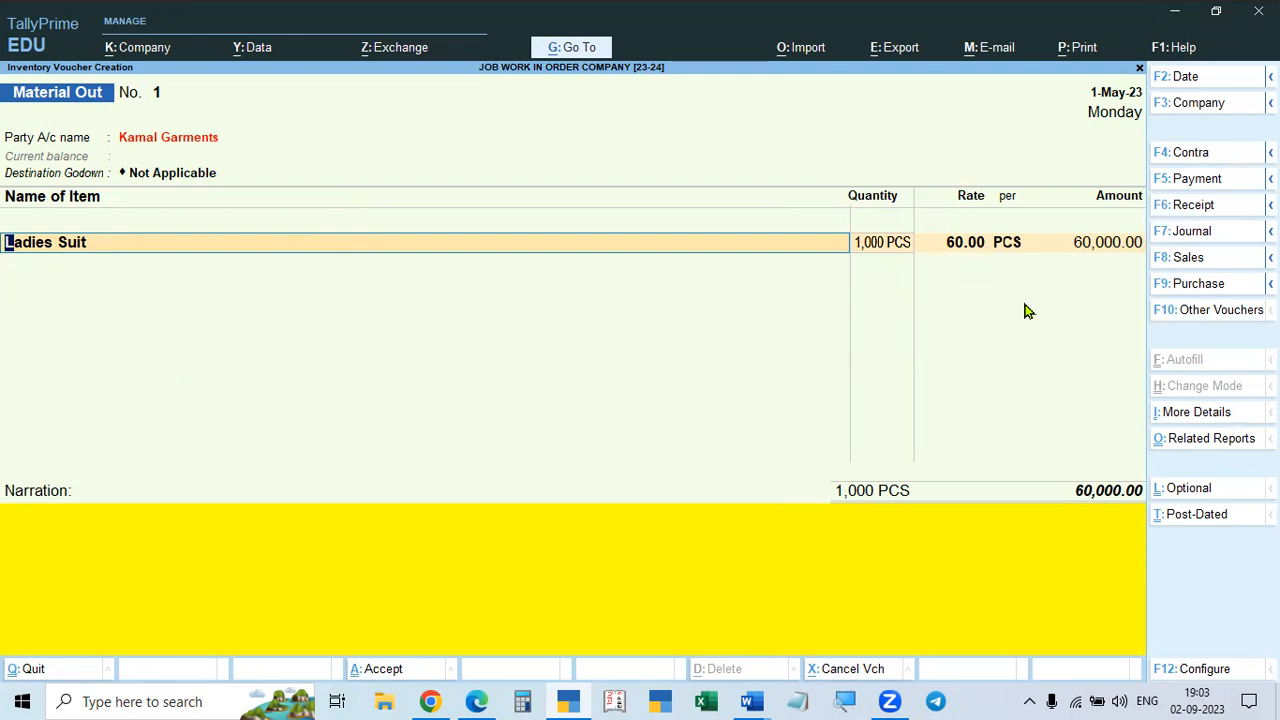
- Allocate 1,000 PCS of Ladies Suit at 60.00 from Job Work in Godown against the order due 1-May-23
key(Return)
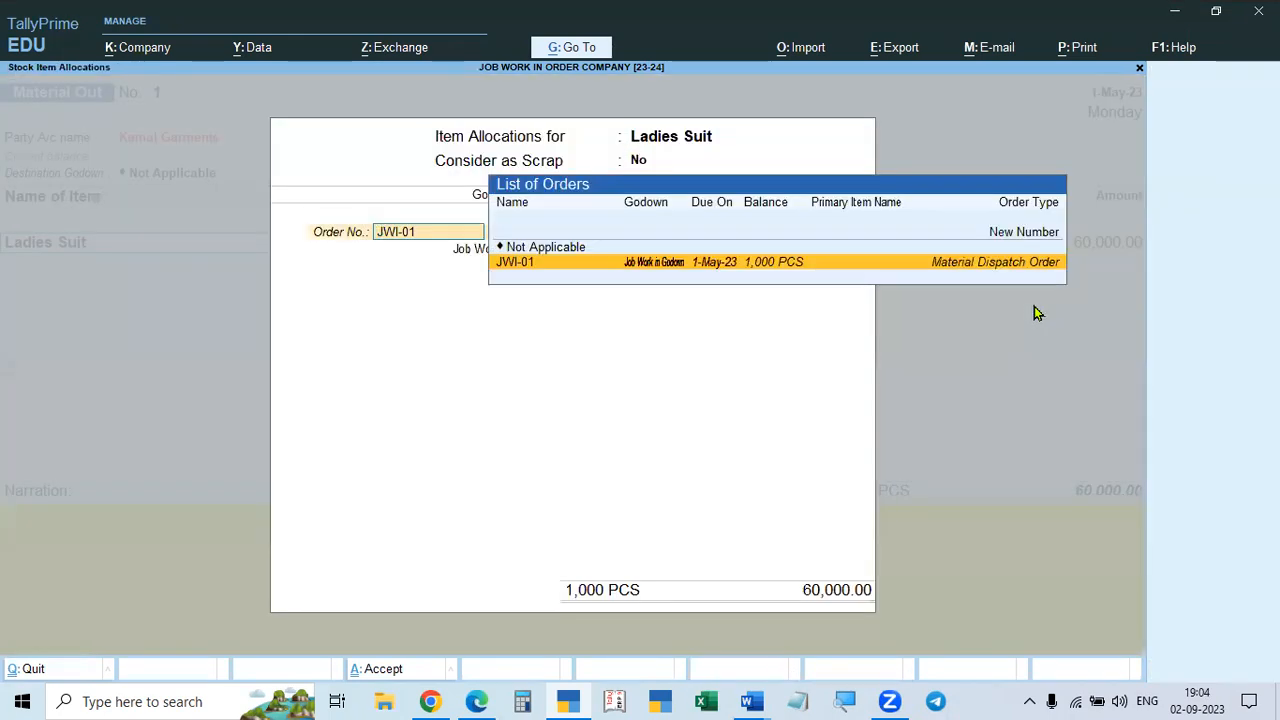
key(Return)
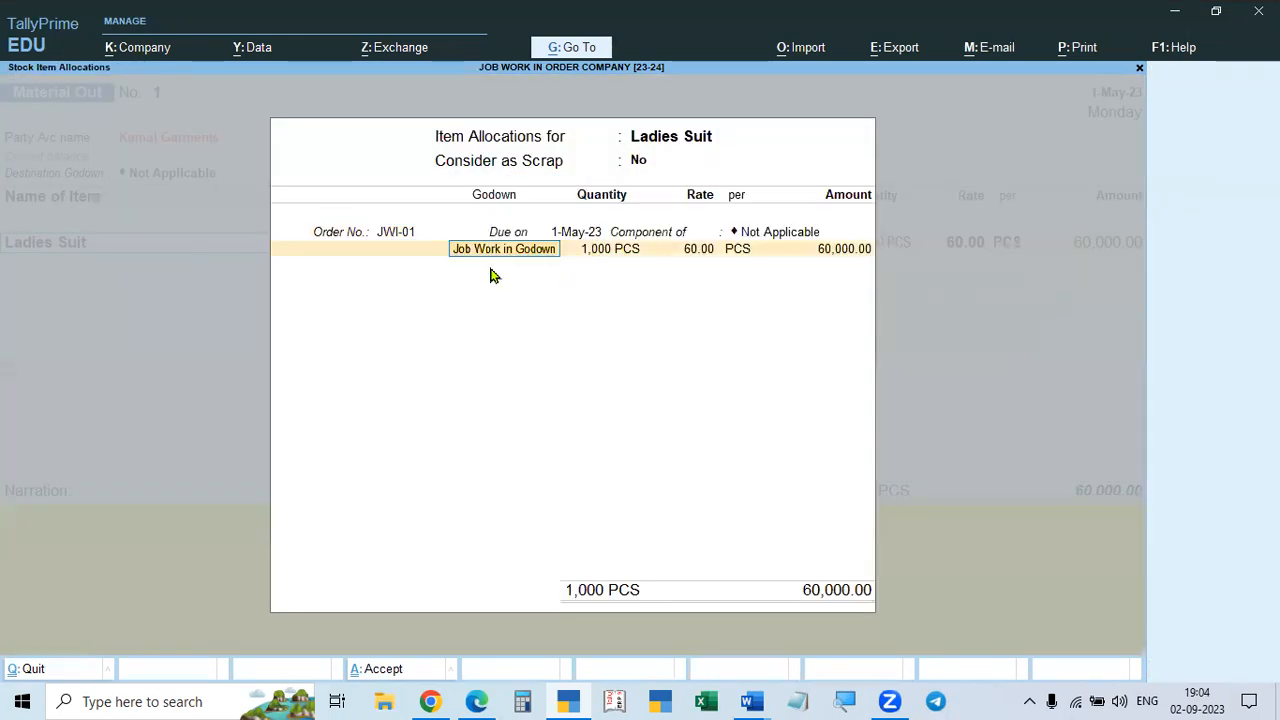
key(Return)
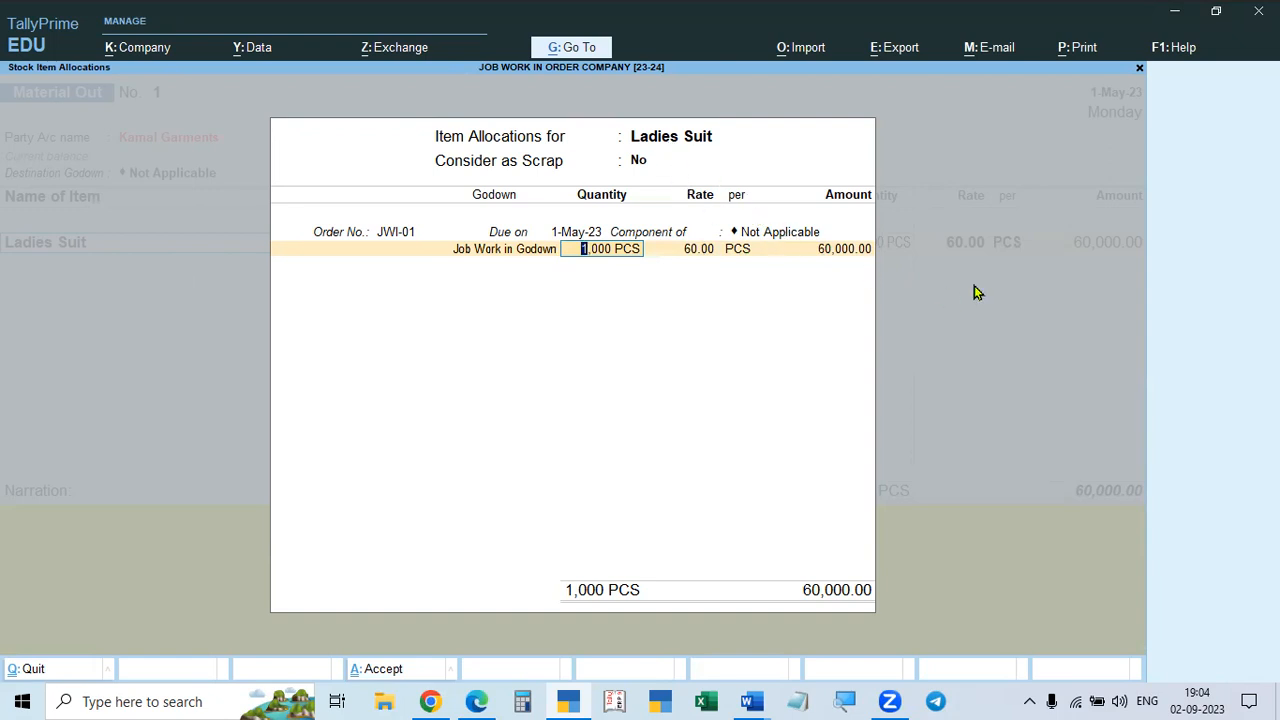
key(Return)
key(Return)
key(Return)
key(Return)
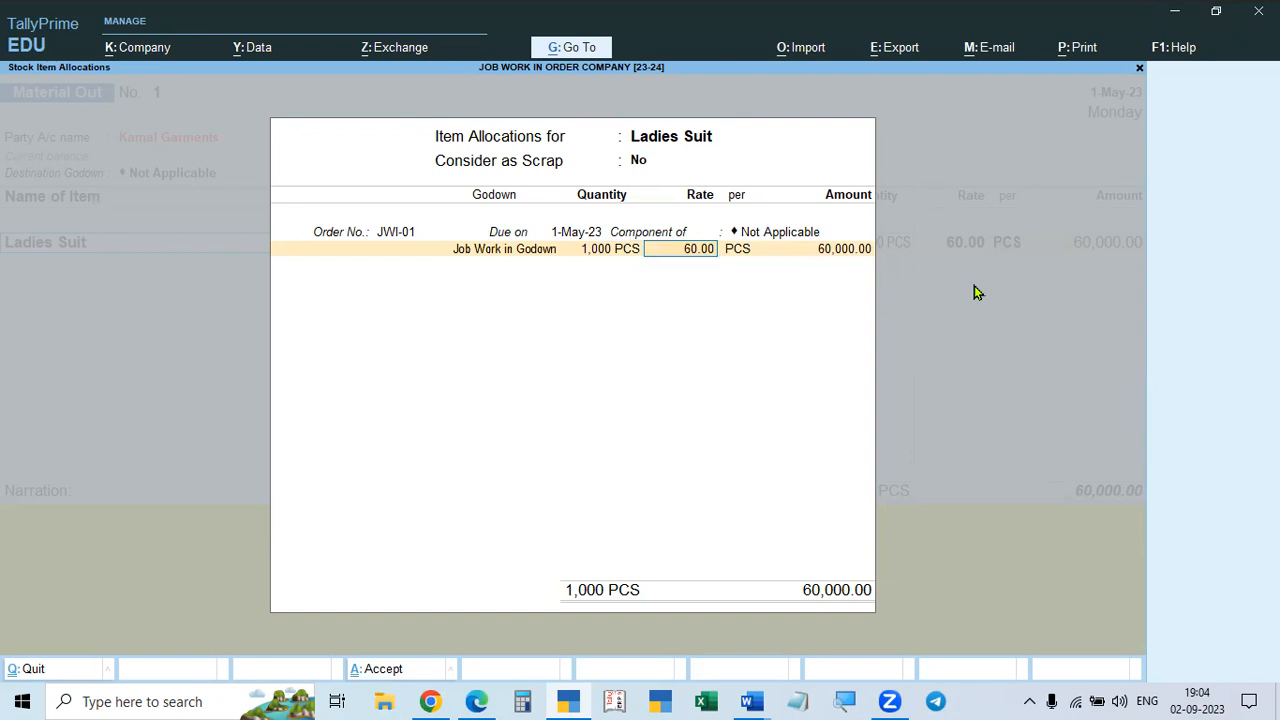
key(Return)
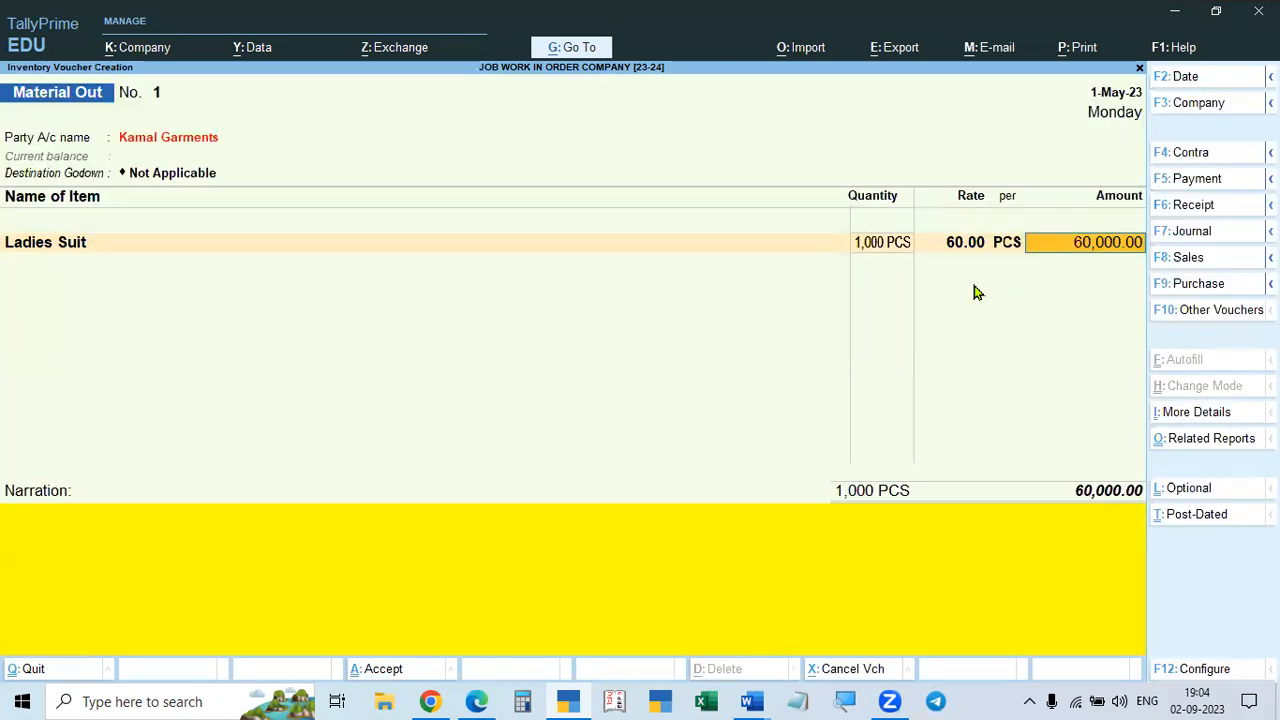
- End the item list, save the Material Out voucher without a narration, and return to the Gateway of Tally
key(Return)
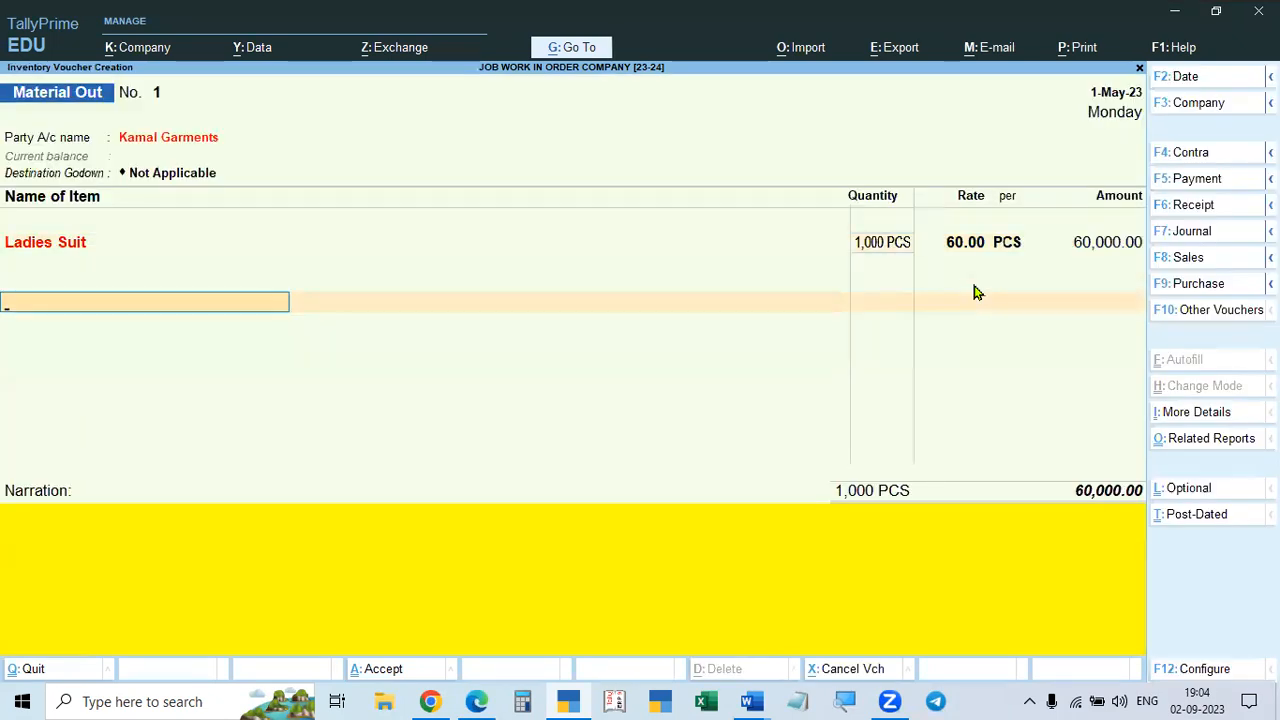
key(Return)
key(Return)
key(Return)
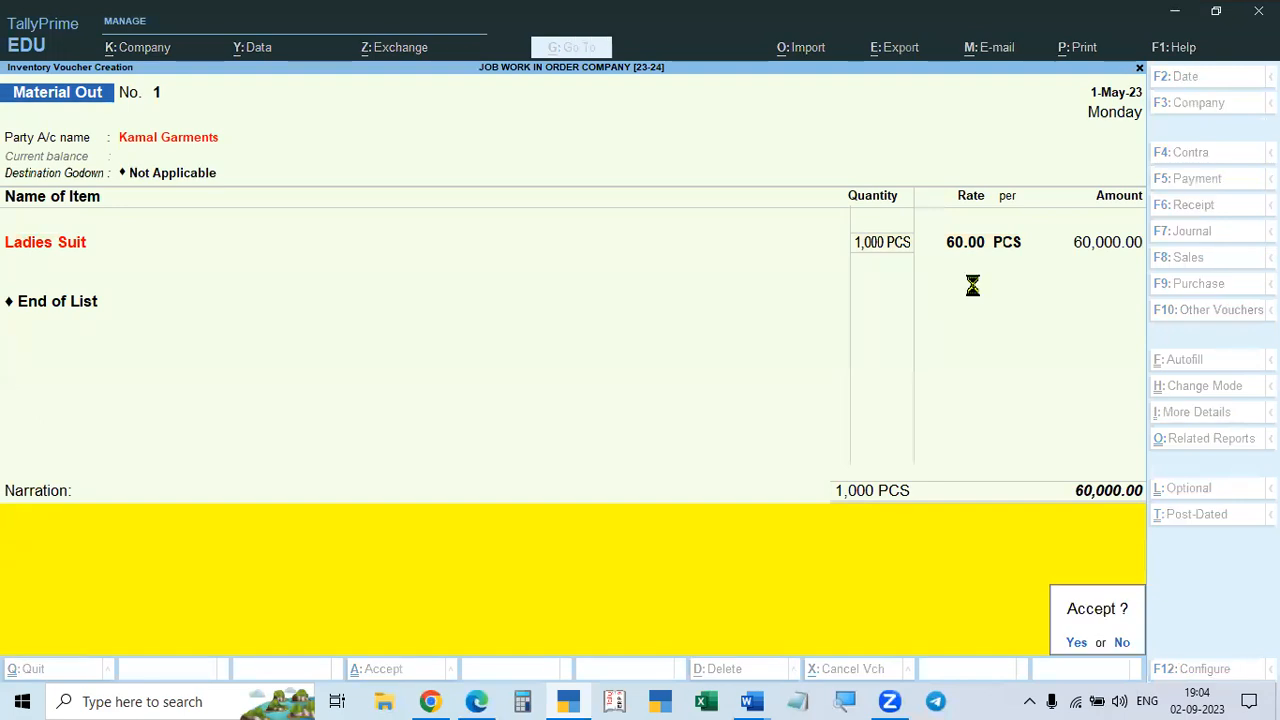
key(Escape)
- Check the outstanding job work orders summary after the material dispatch
key(Down)
key(Down)
key(Down)
key(Down)
key(Down)
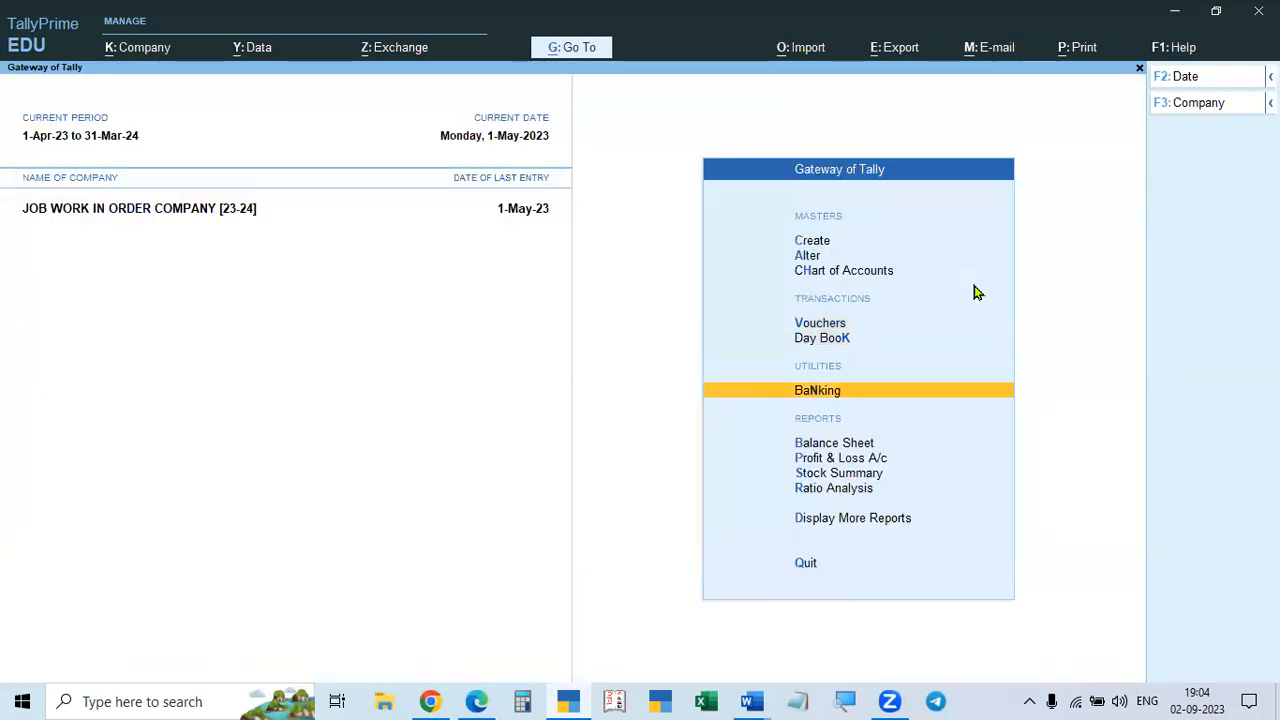
key(Down)
key(Down)
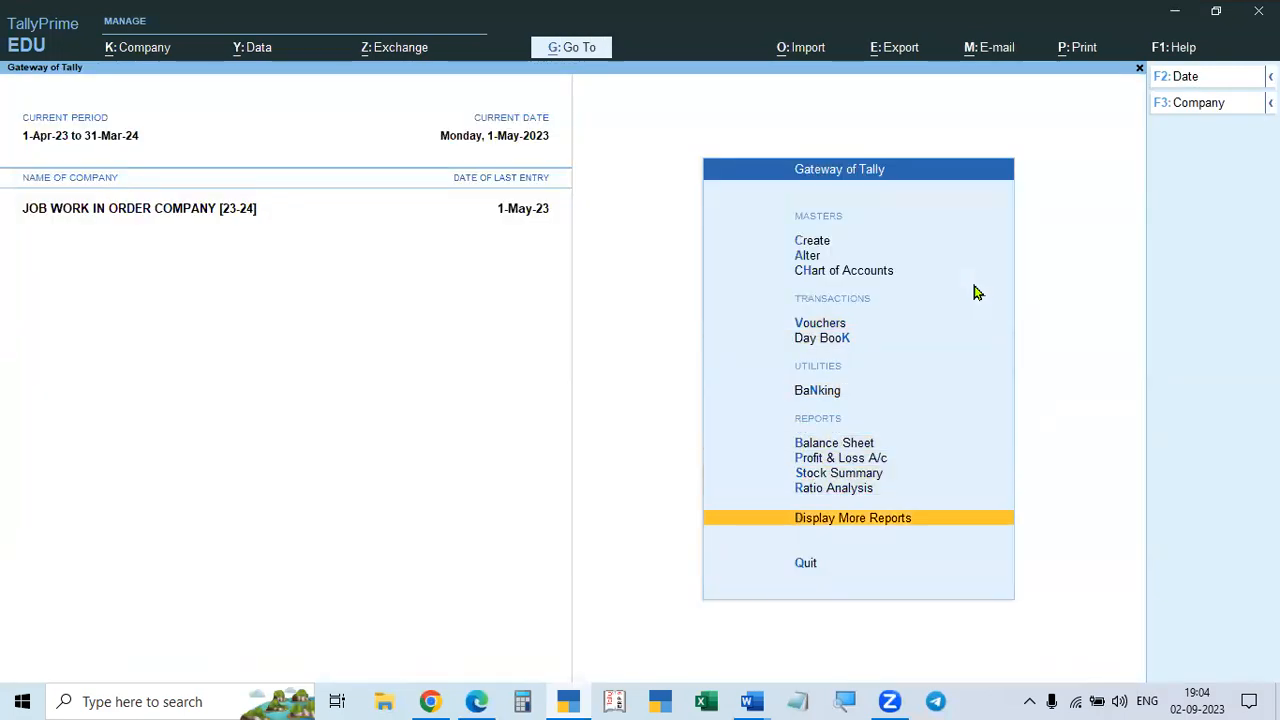
key(Return)
key(Down)
key(Down)
key(Down)
key(Down)
key(Down)
key(Down)
key(Down)
key(Down)
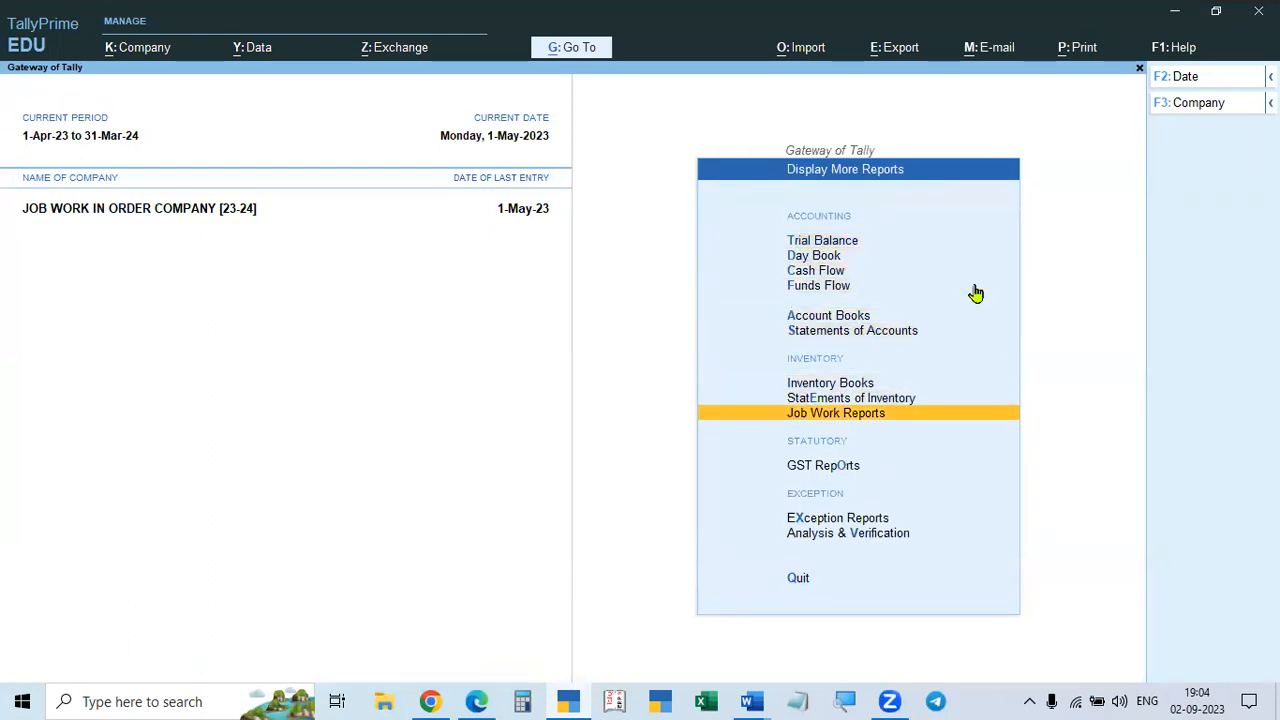
key(Return)
key(Return)
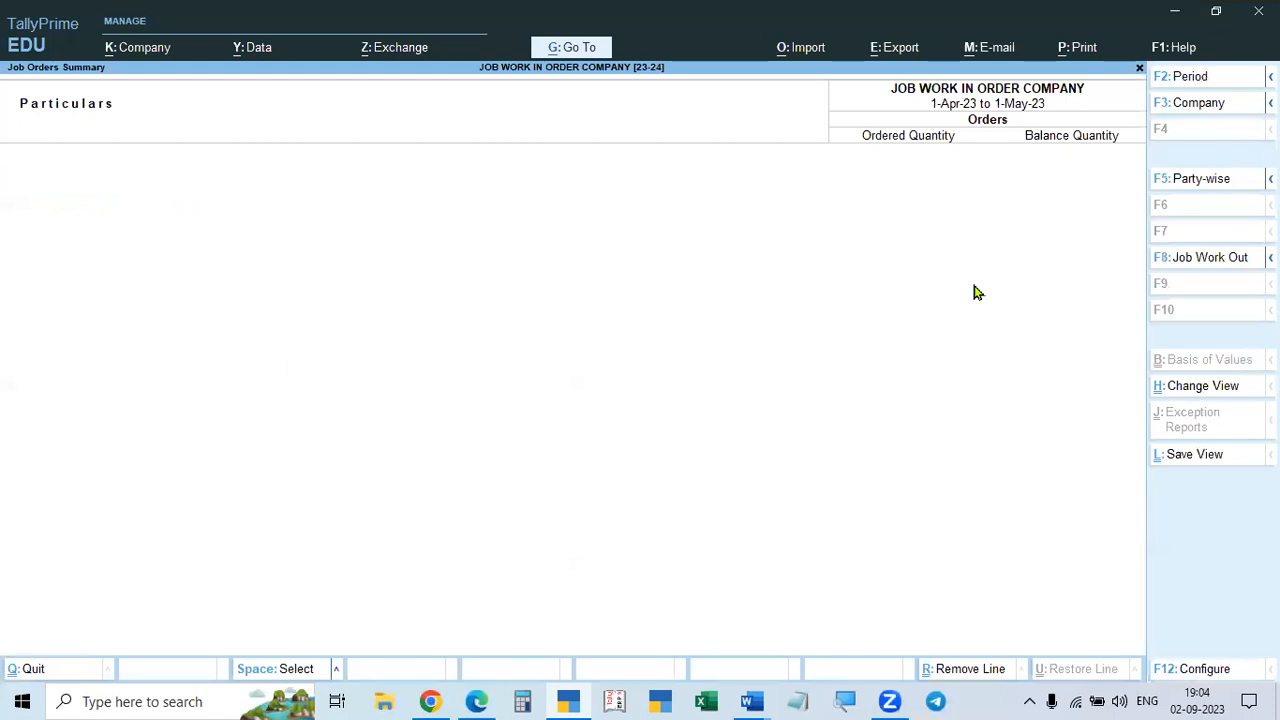
key(Escape)
- Check the outstanding components report and the Job Work In Orders Book again
key(Down)
key(Return)
key(Escape)
key(Down)
key(Down)
key(Up)
key(Return)
key(Escape)
- Open the Material In Register for job work and check the April vouchers
key(Down)
key(Down)
key(Down)
key(Return)
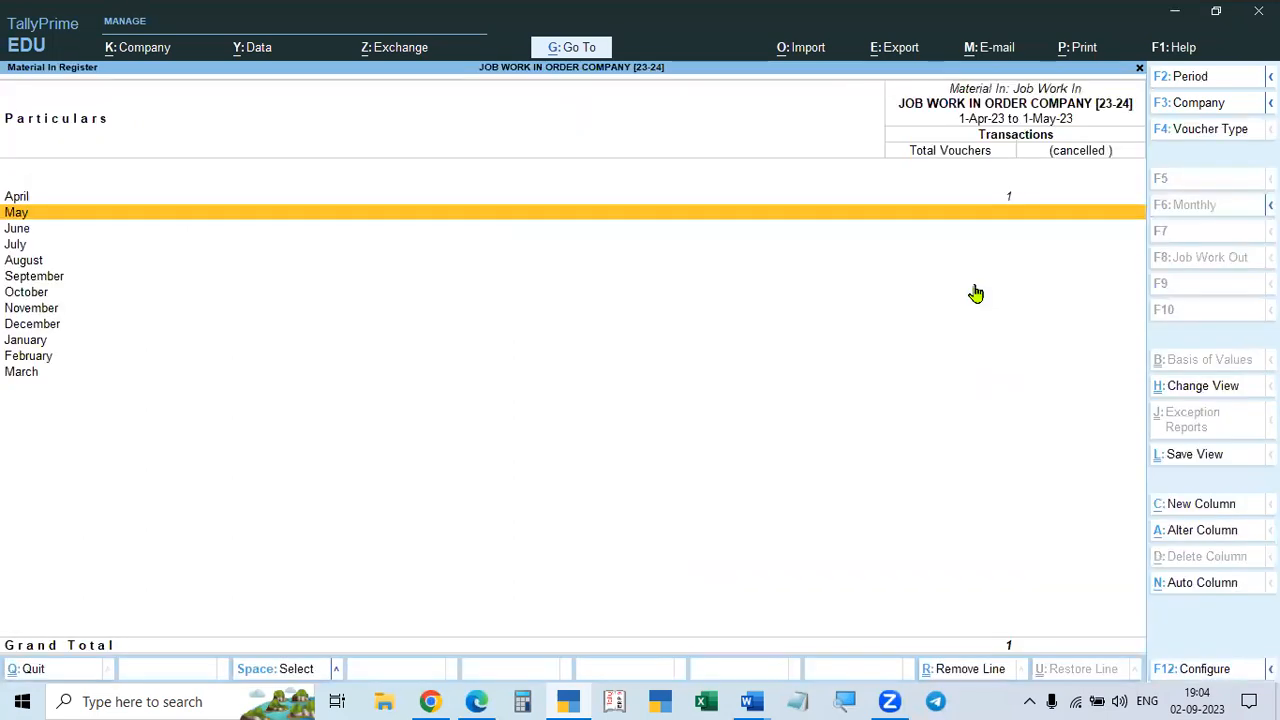
key(Up)
key(Return)
key(Escape)
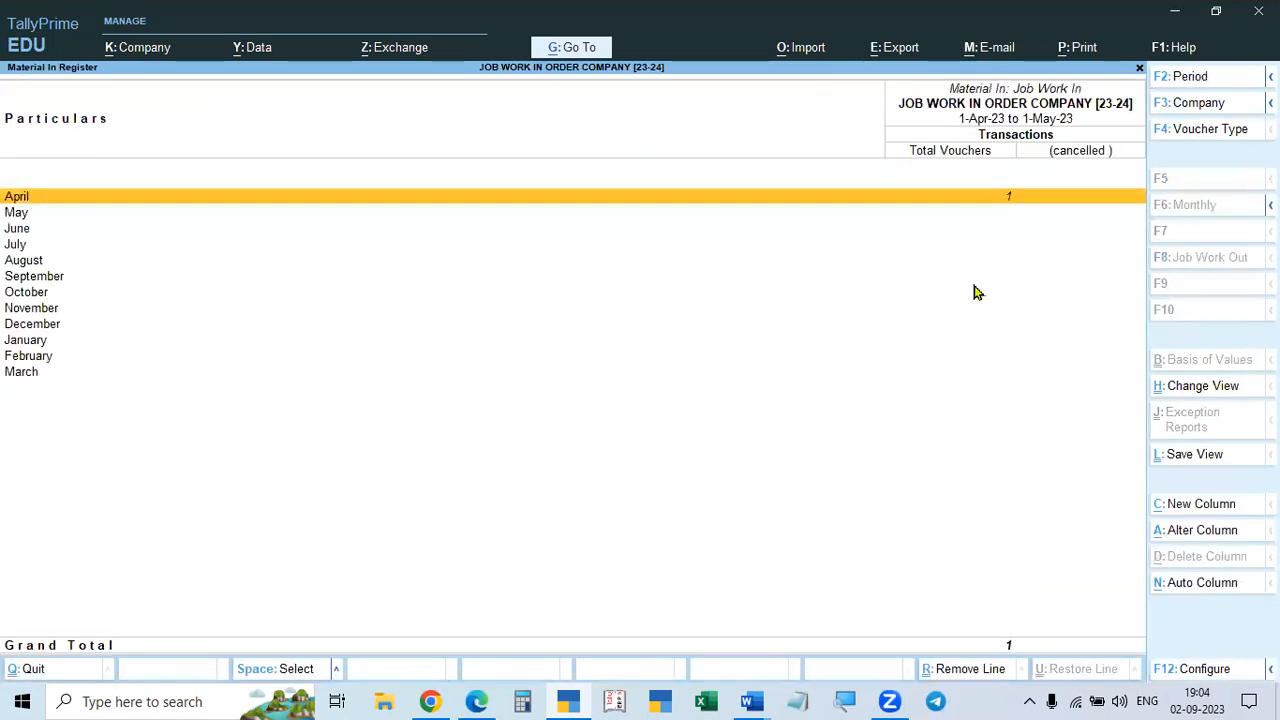
- Review the May vouchers in the Material Out Register
key(Escape)
key(Up)
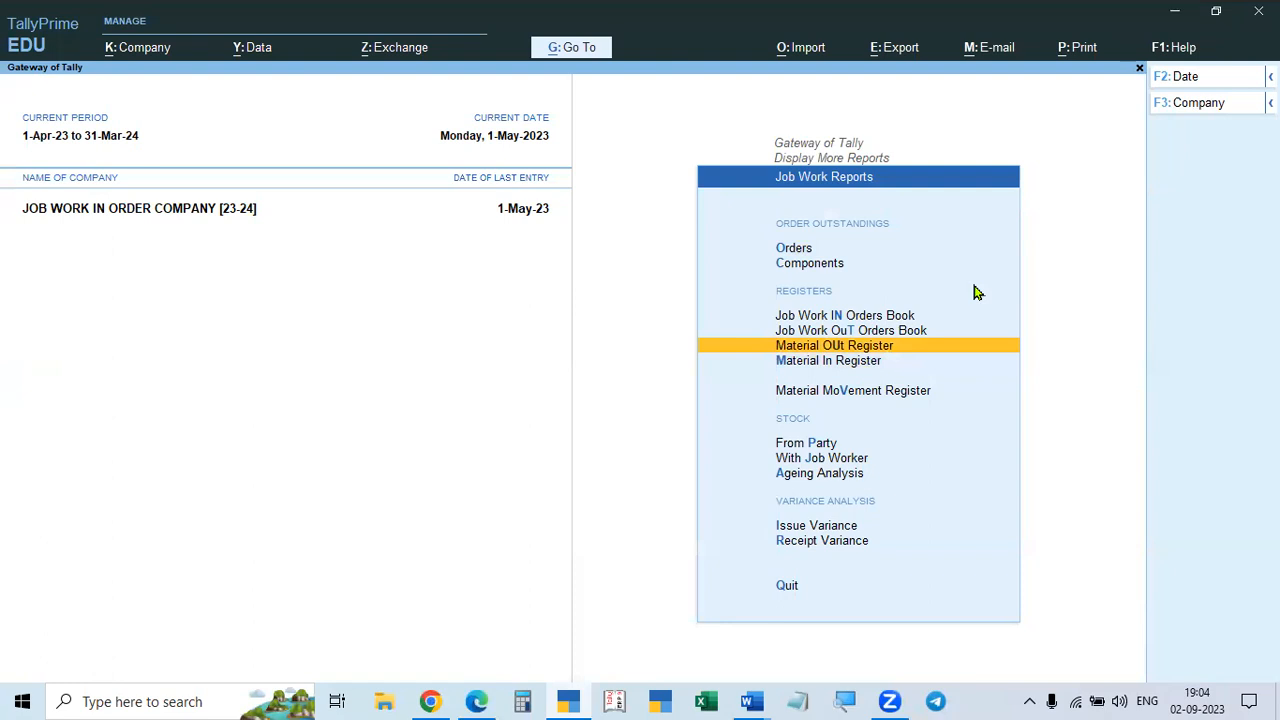
key(Return)
key(Return)
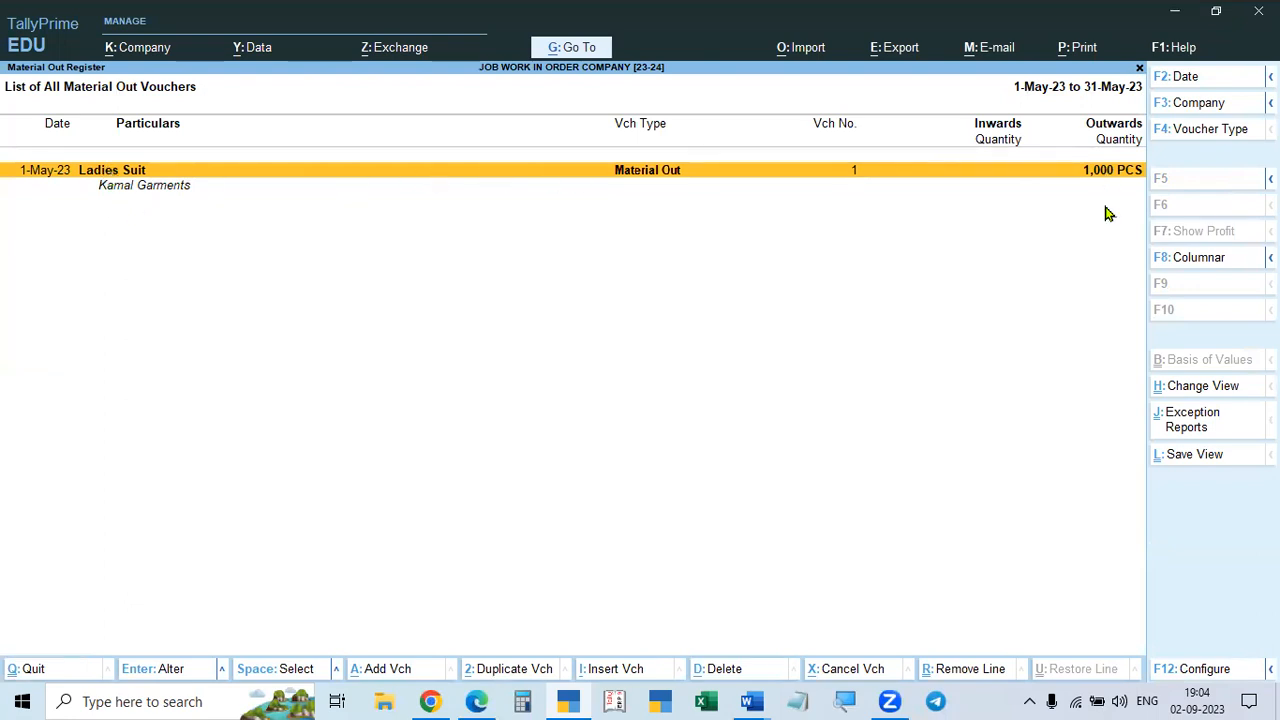
key(Escape)
key(Escape)
- List the April Material In vouchers to review the materials received from Kamal Garments
key(Down)
key(Up)
key(Down)
key(Return)
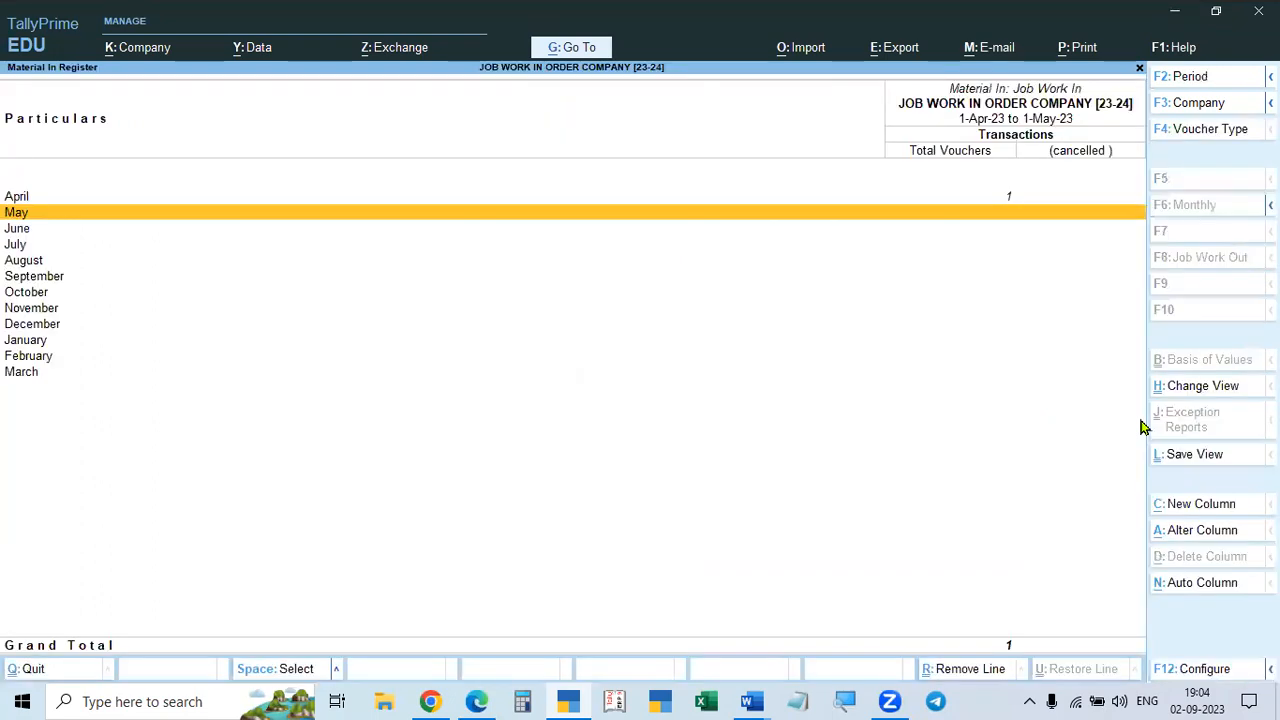
key(Up)
key(Return)
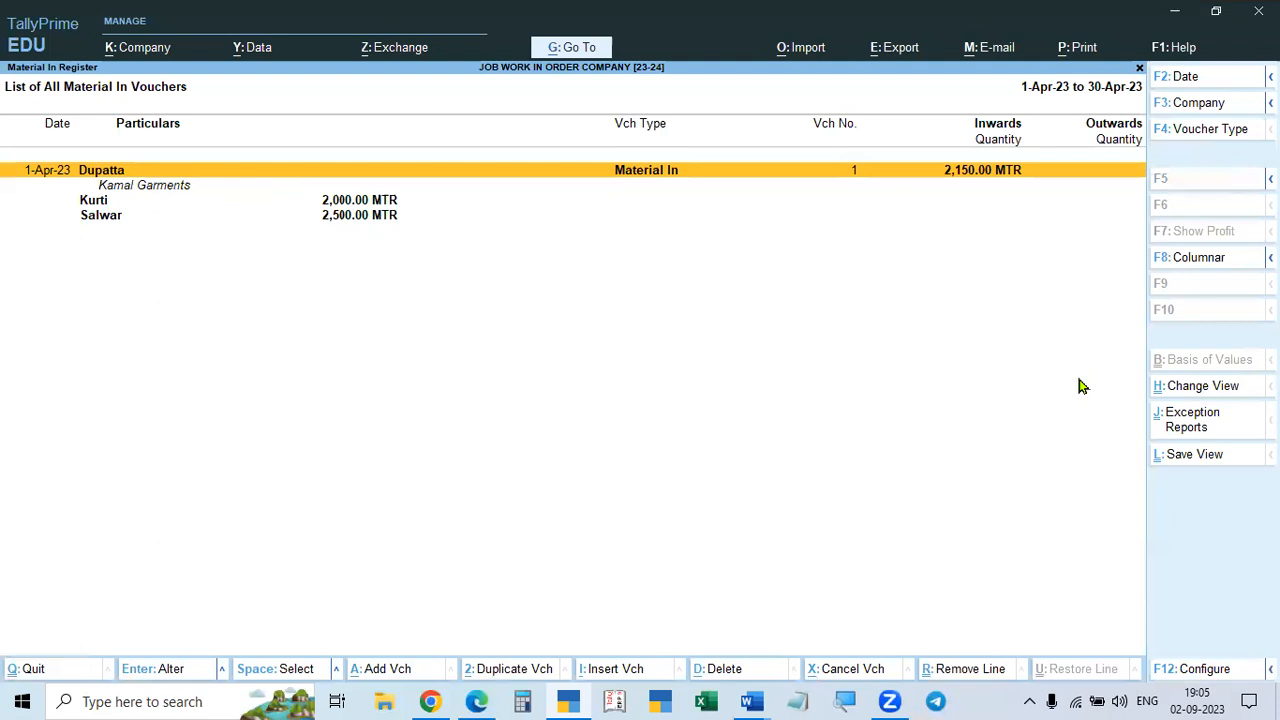
key(Escape)
key(Escape)
- Recheck the May Material Out voucher for Ladies Suit and return to the Gateway of Tally
key(Up)
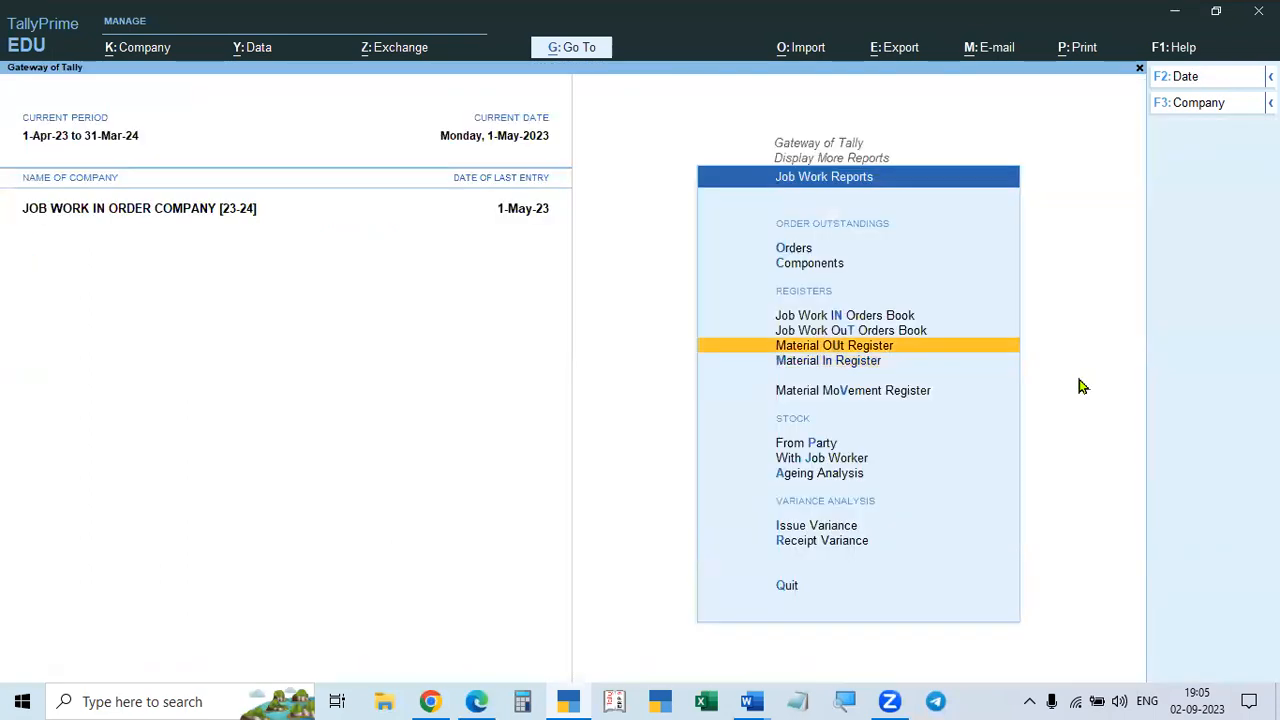
key(Return)
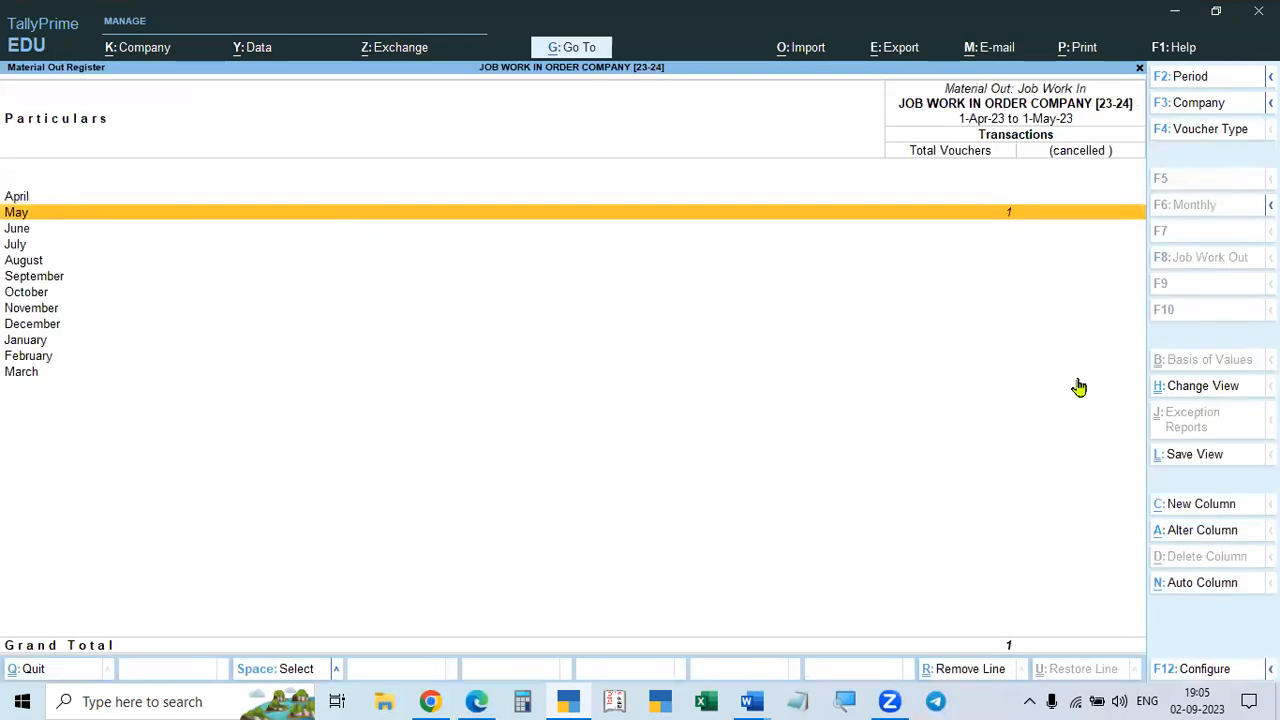
key(Return)
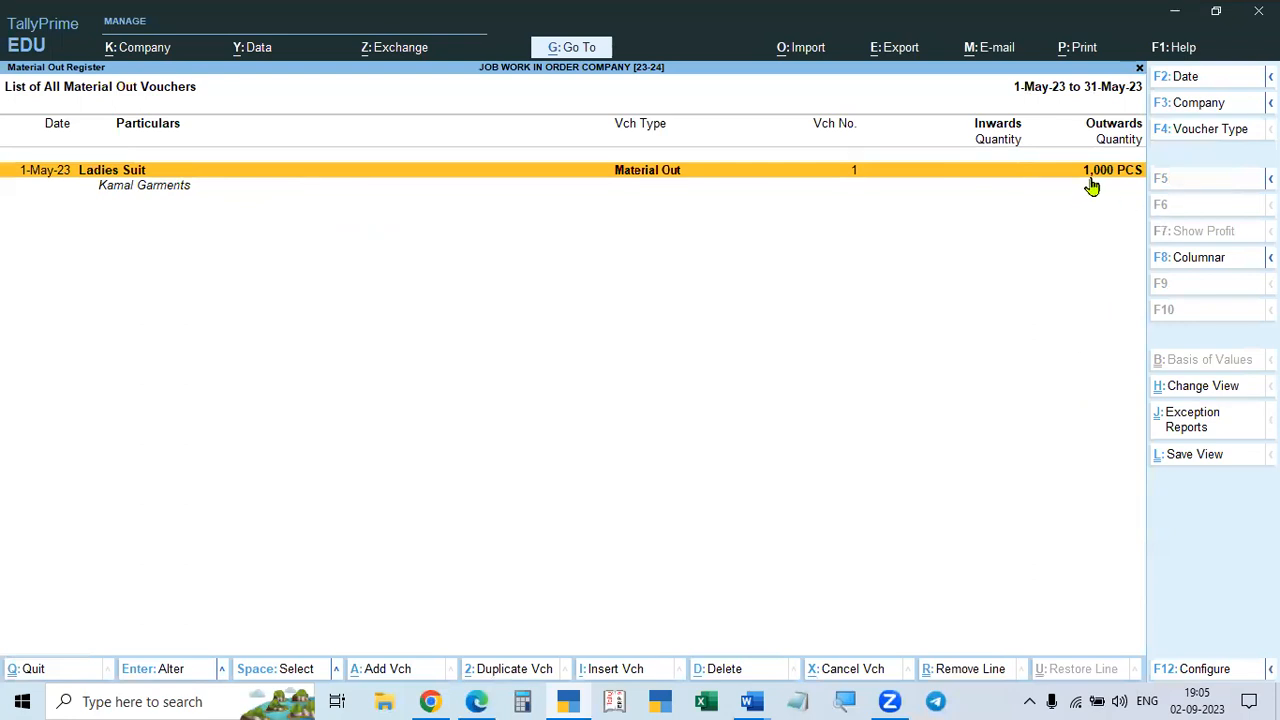
key(Escape)
key(Escape)
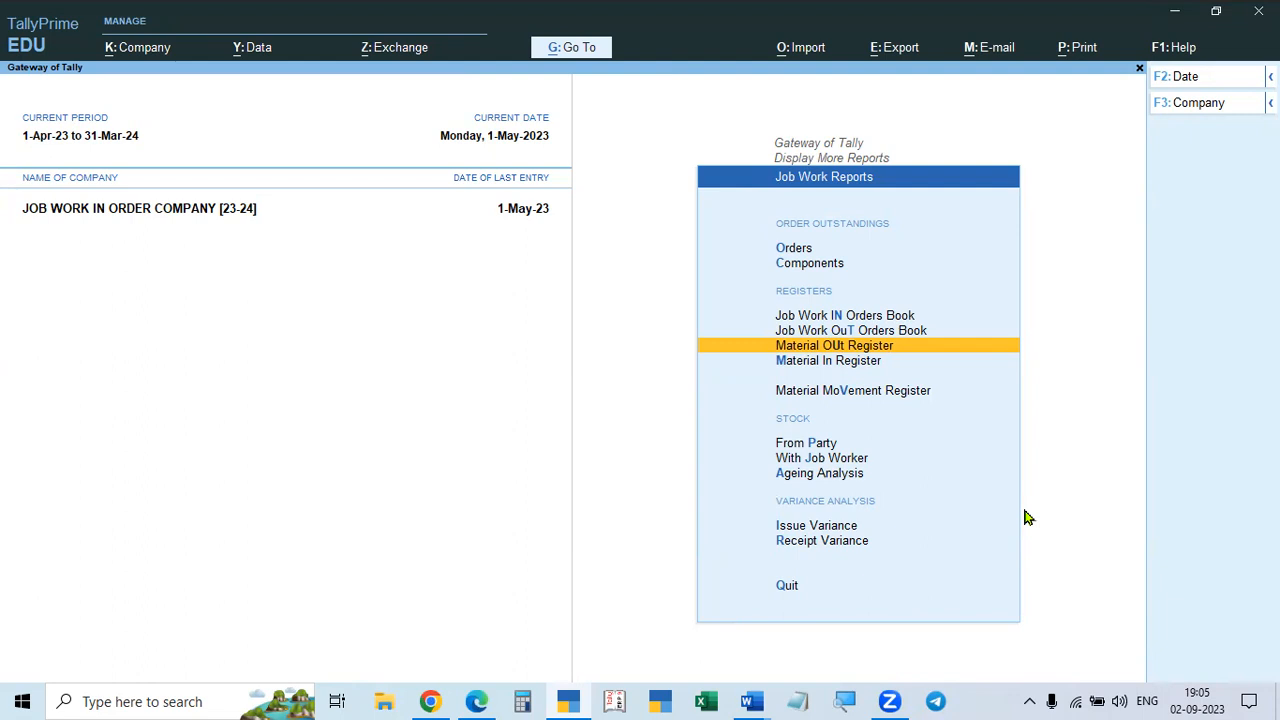
key(Escape)
key(Escape)
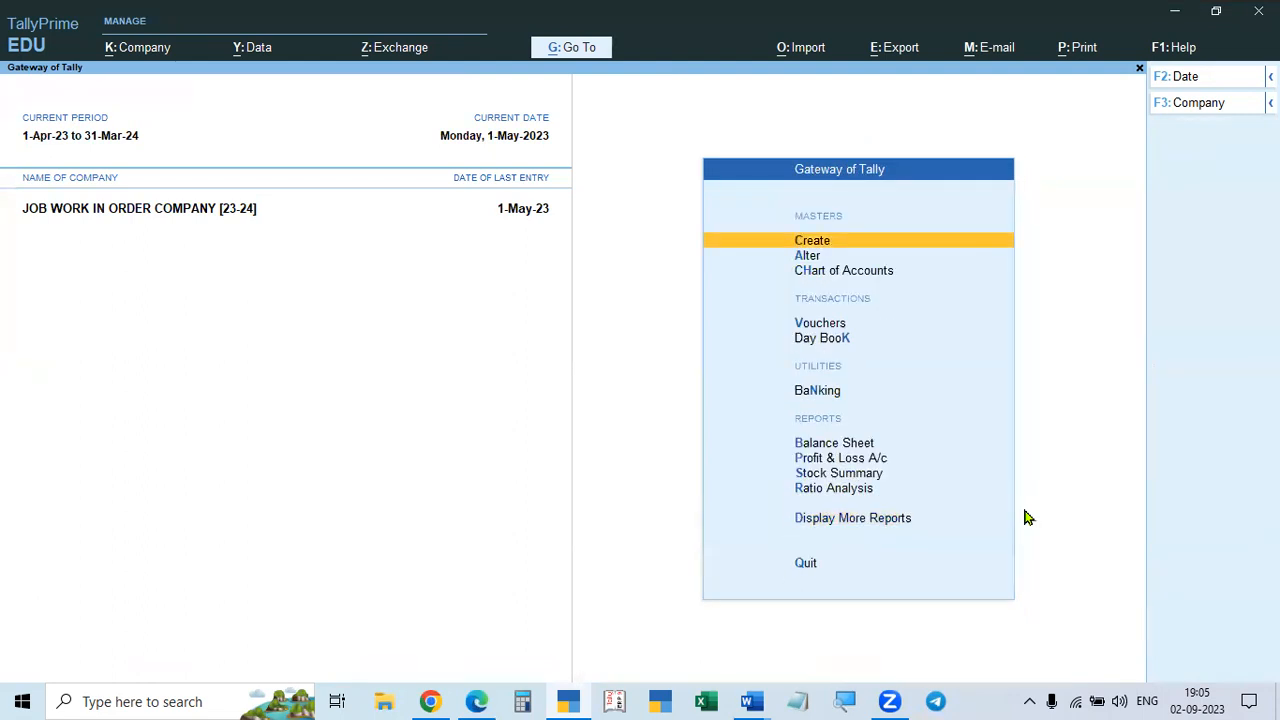
- Start a new Sales voucher dated 1-May-23
key(Up)
key(Down)
key(Down)
key(Down)
key(Down)
key(Return)
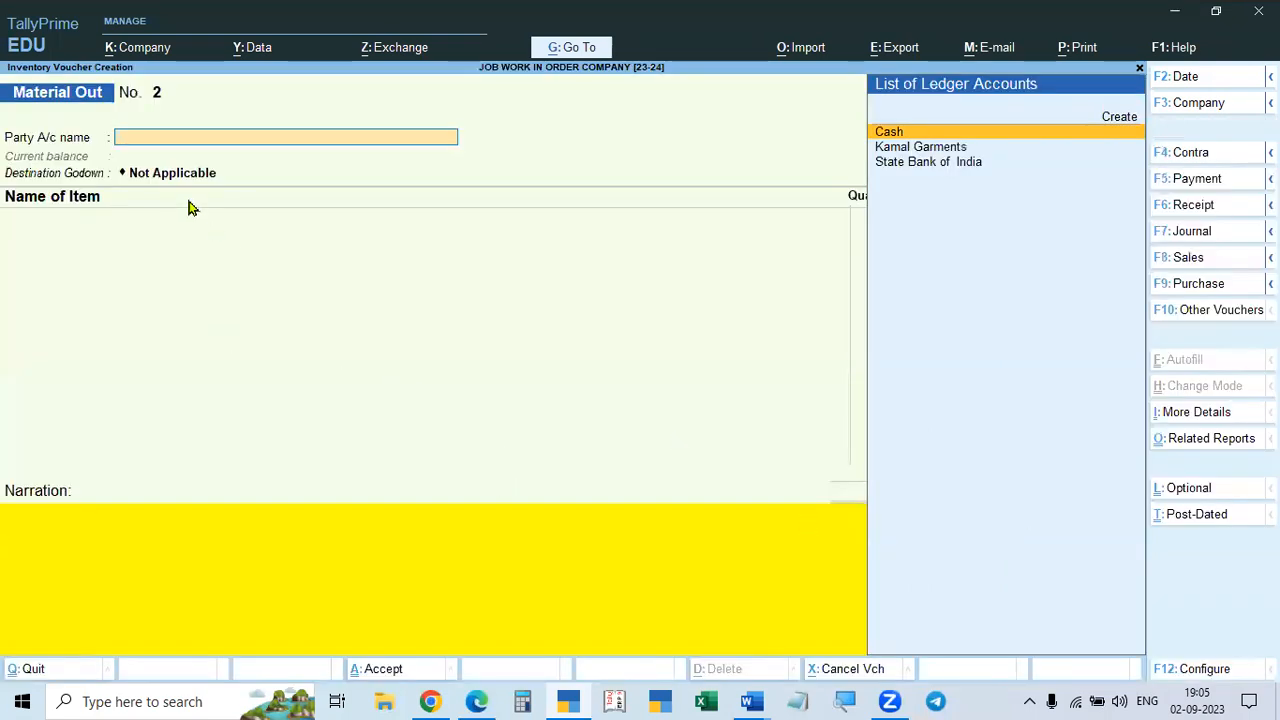
key(F2)
key(BackSpace)
text(1.5)
key(Return)
key(F8)
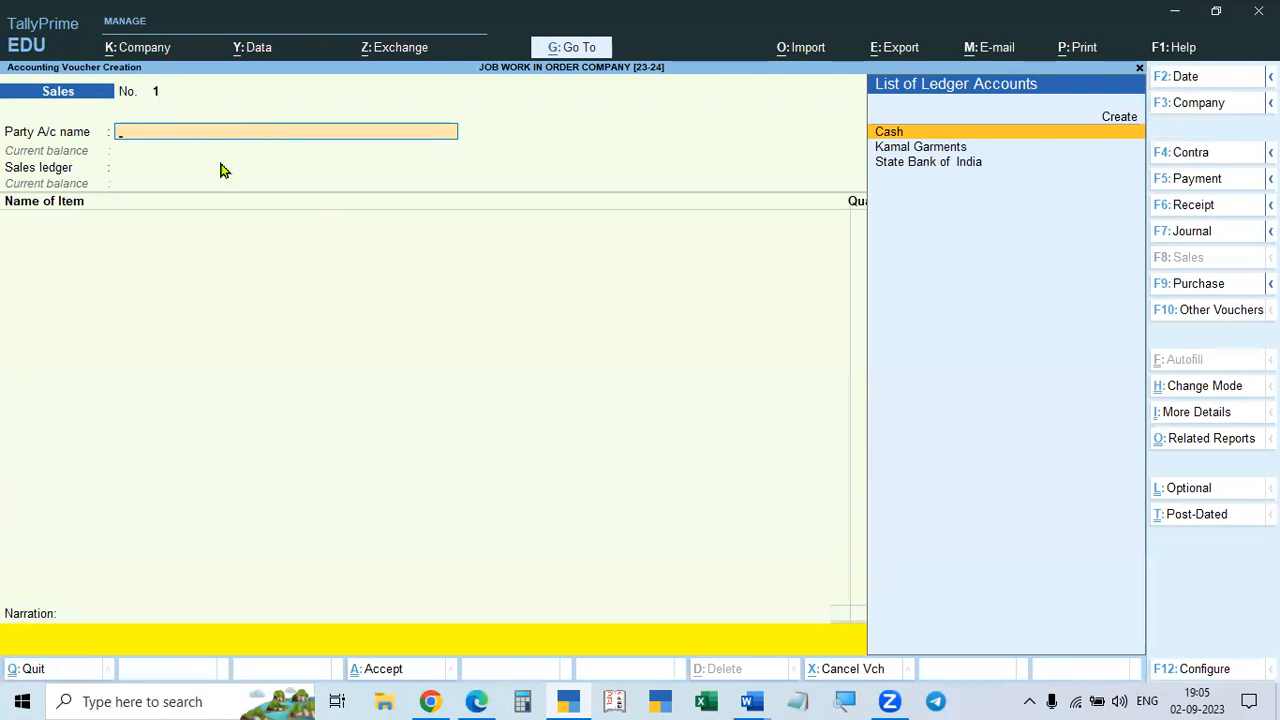
- Choose Kamal Garments as the sales party, leave the dispatch and order details blank, and return to the party account field
click(899, 152)
click(900, 157)
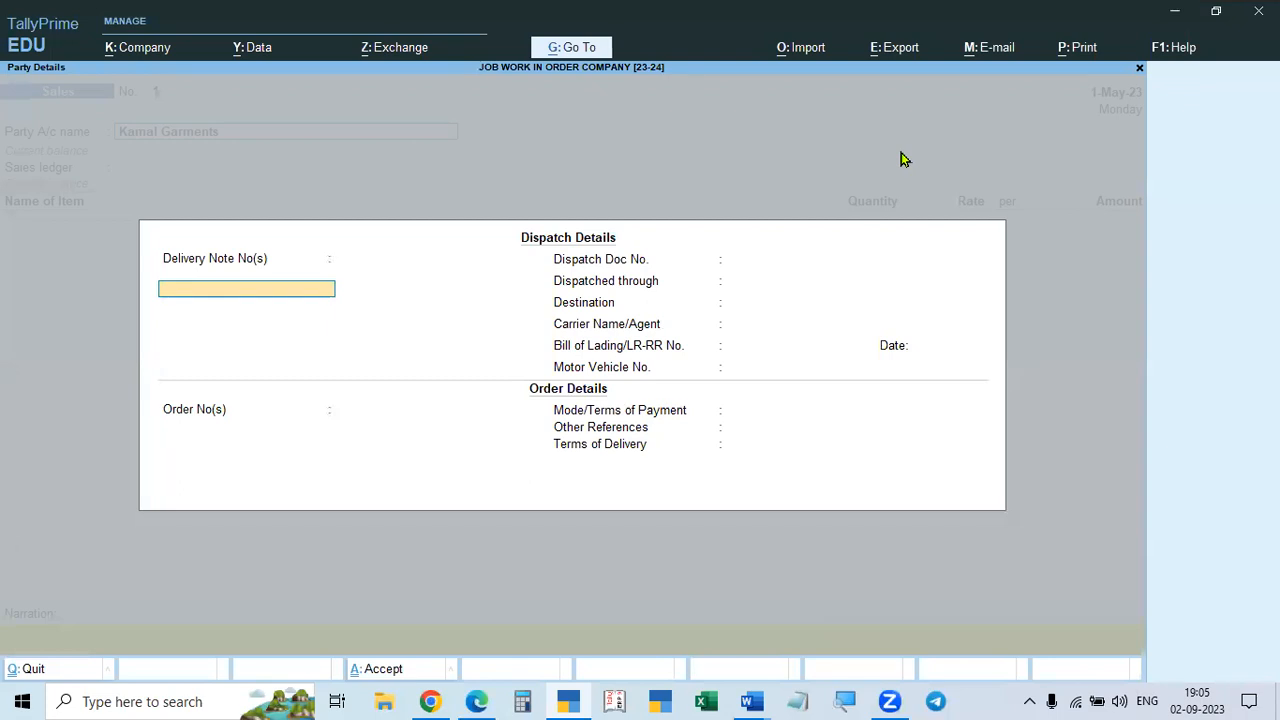
key(Return)
key(Return)
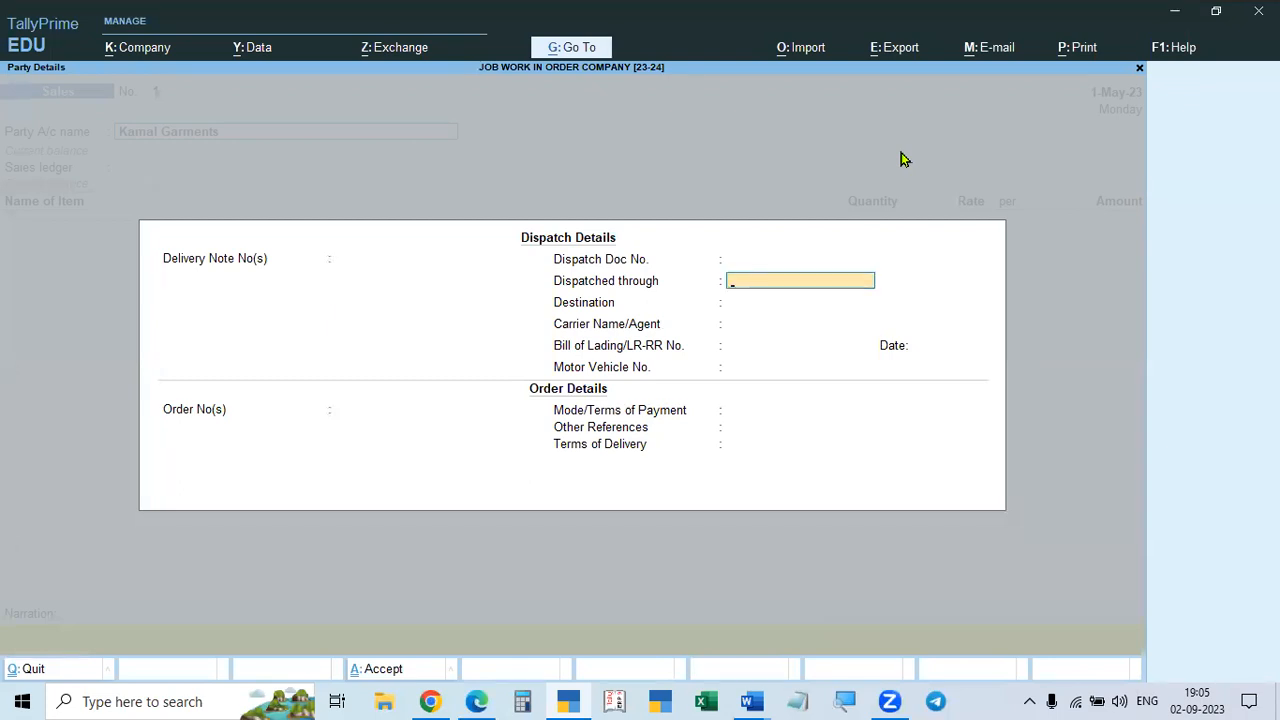
key(Return)
key(Return)
key(Return)
key(Return)
key(Return)
key(Return)
key(Return)
key(Return)
key(Return)
key(Return)
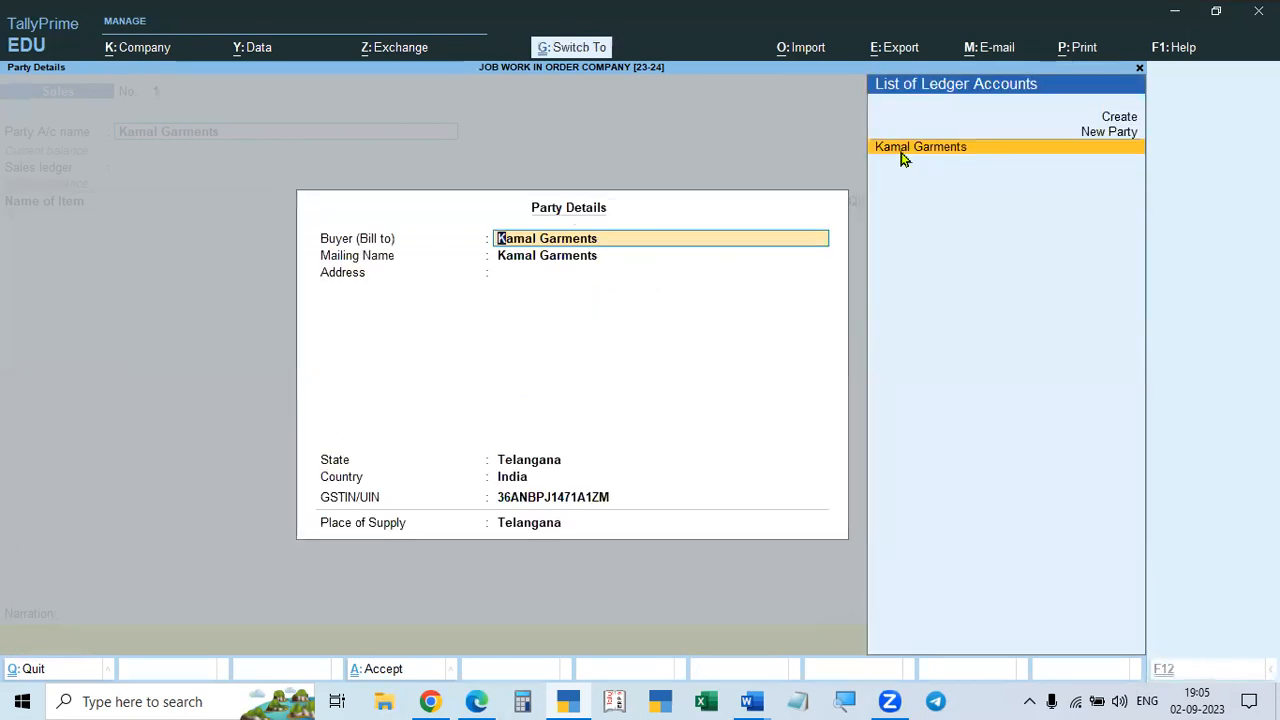
key(ctrl+a)
key(BackSpace)
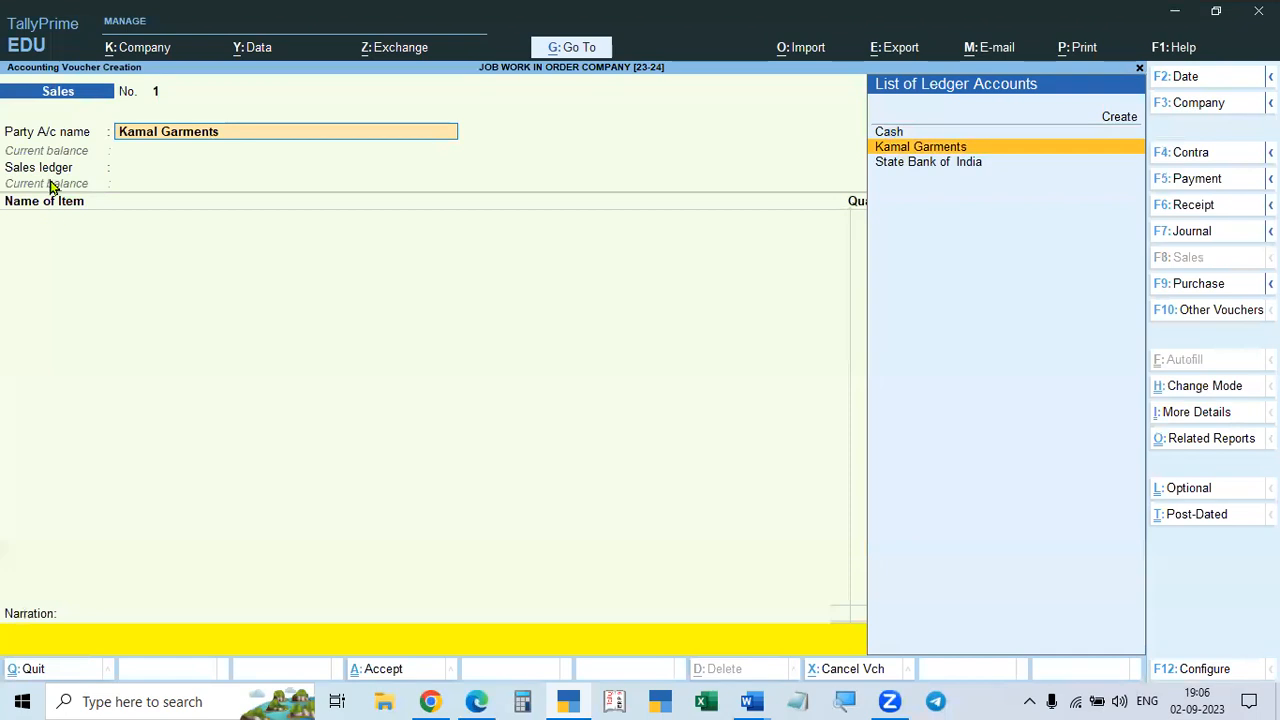
- Change the sales voucher mode to Accounting Invoice and accept the dispatch and party details for Kamal Garments
click(1216, 390)
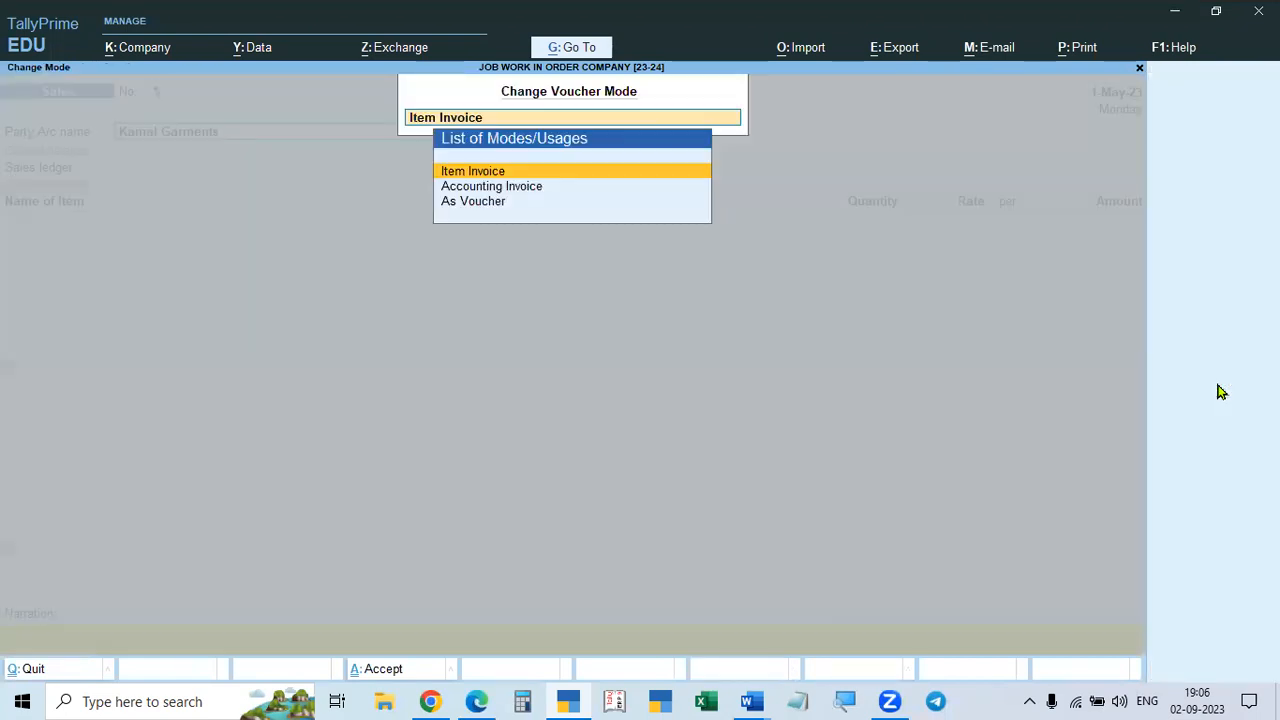
key(Down)
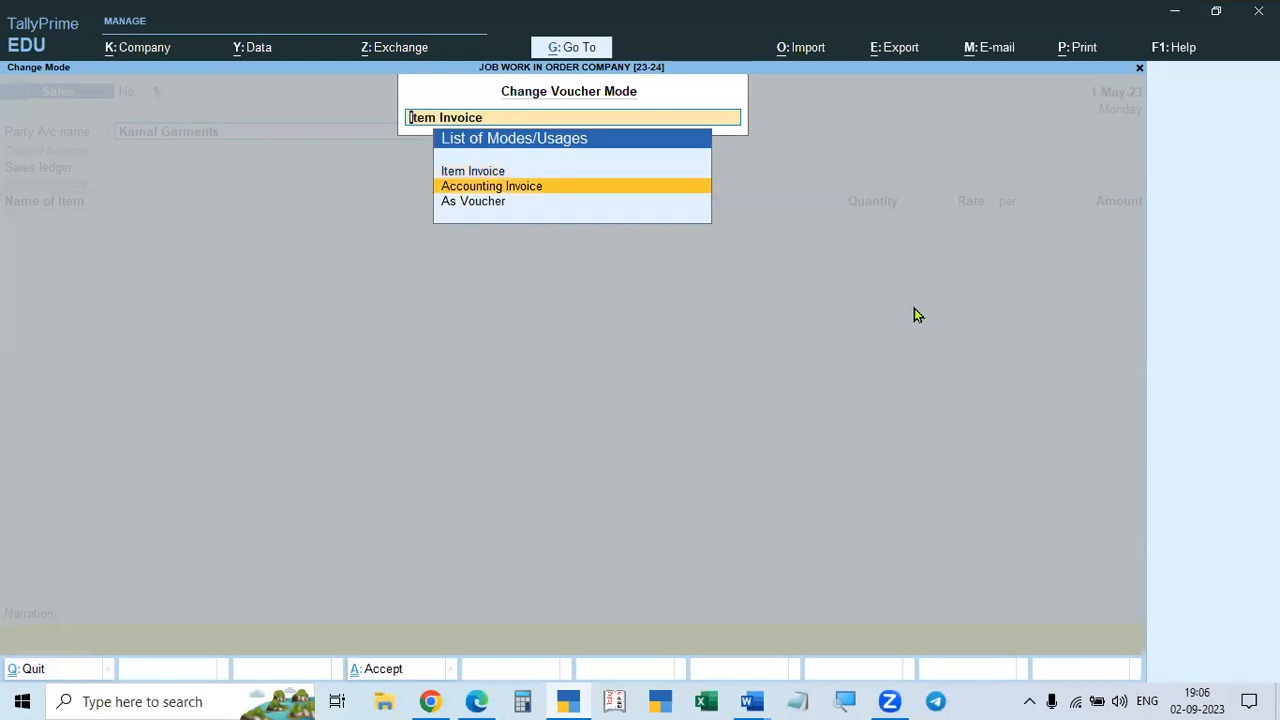
key(Return)
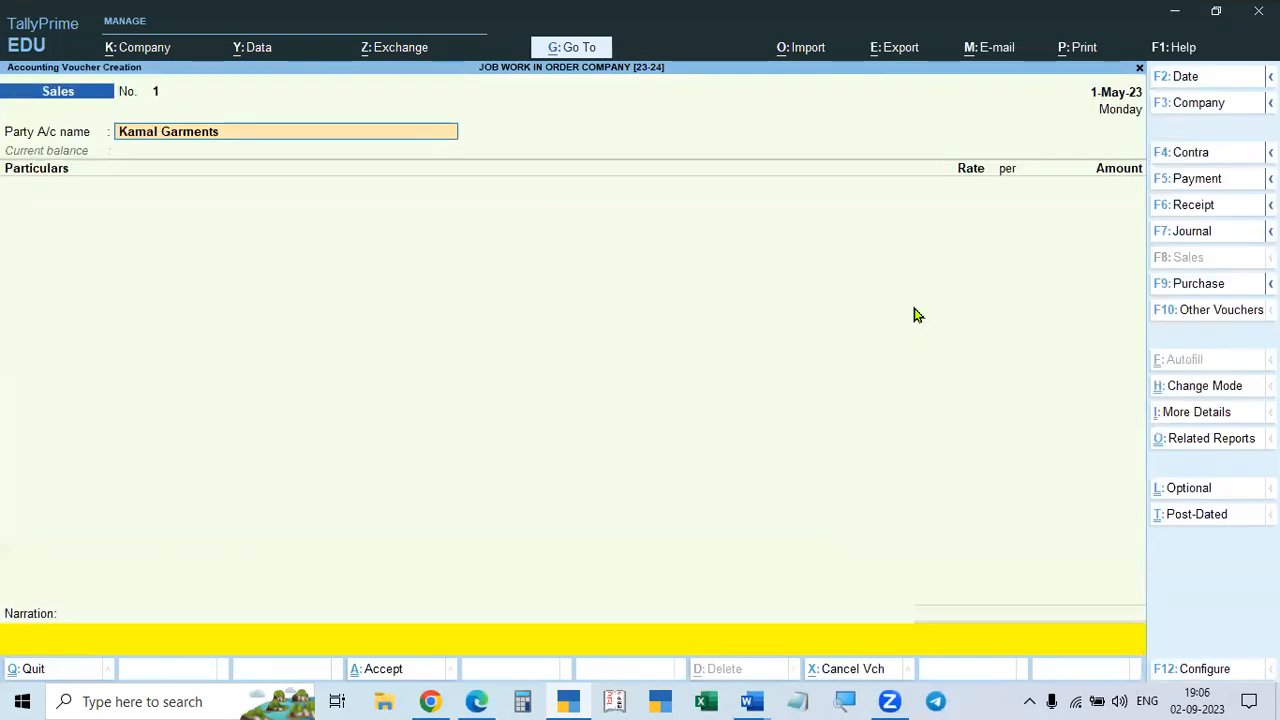
key(Return)
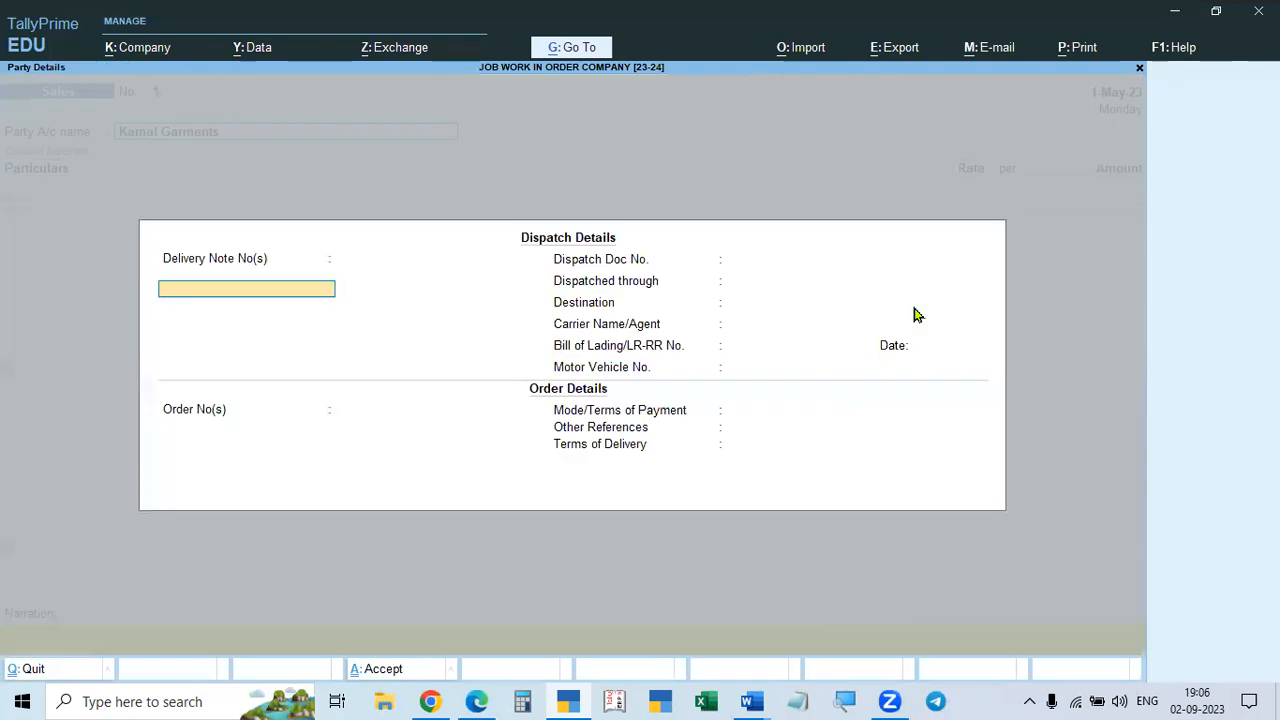
key(ctrl+a)
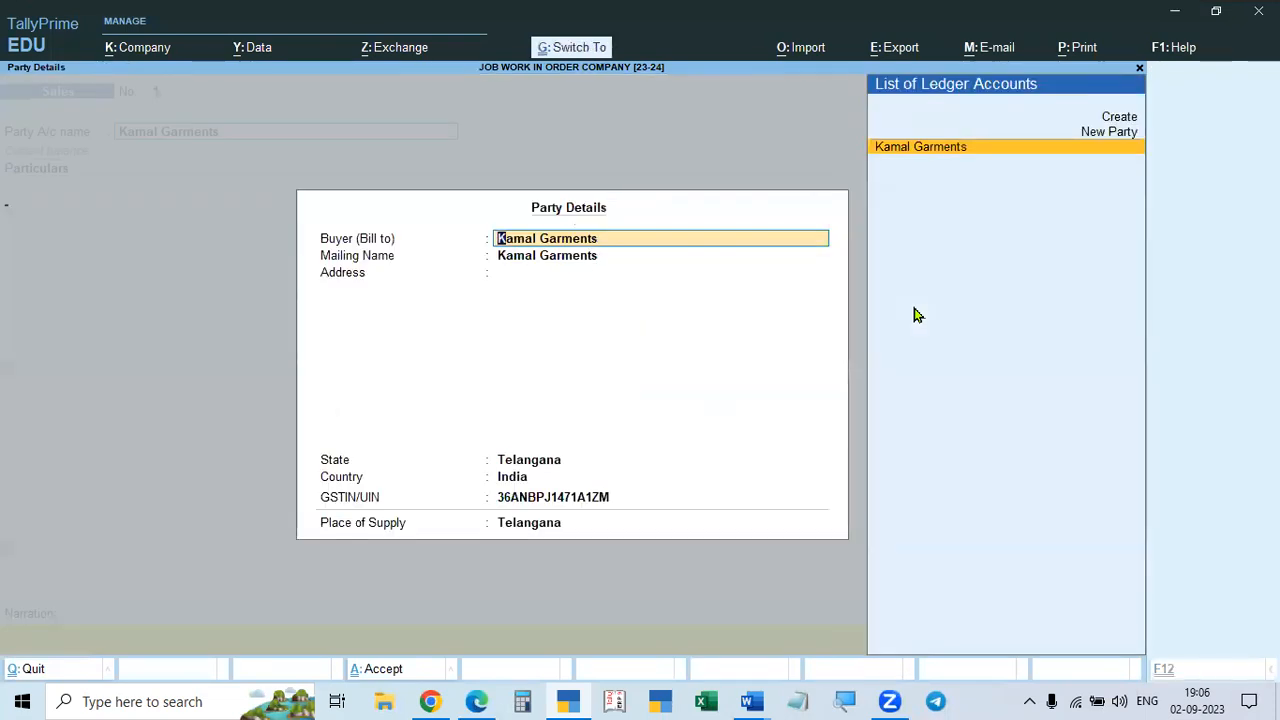
key(ctrl+a)
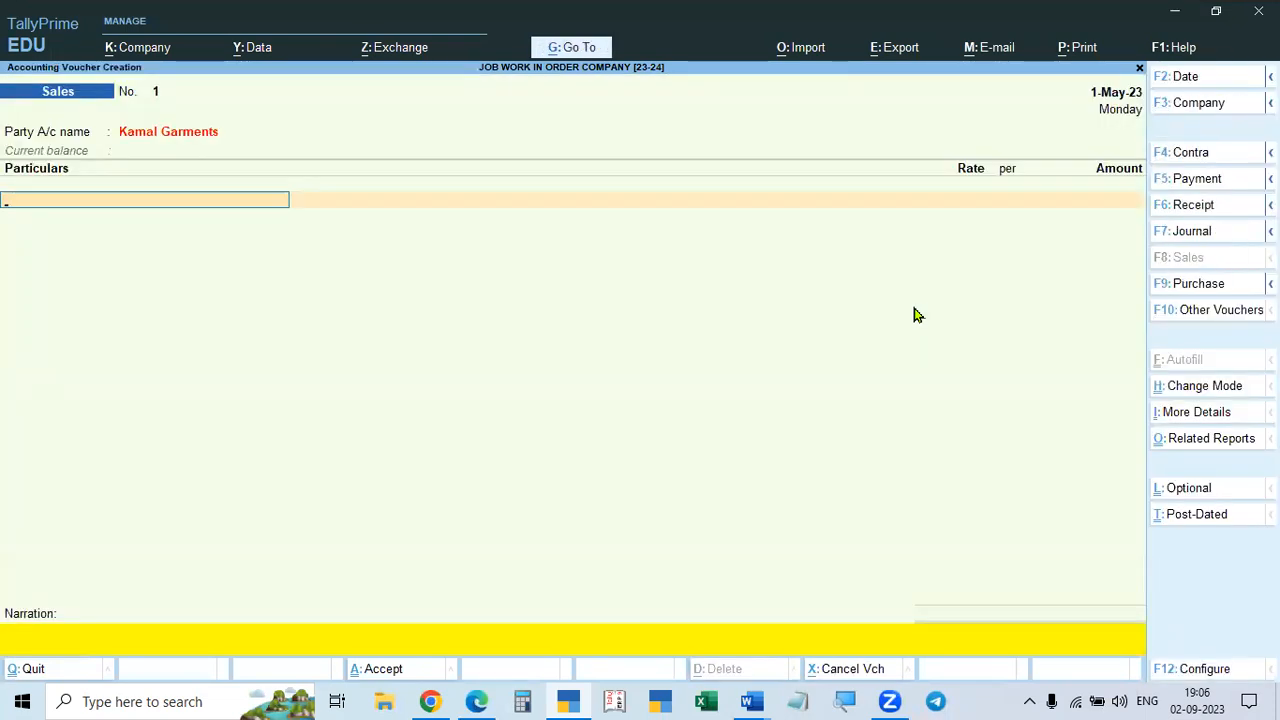
- Add Job Work Charges of 60,000 to the invoice, viewing the ledger's master without altering it
text(Jo)
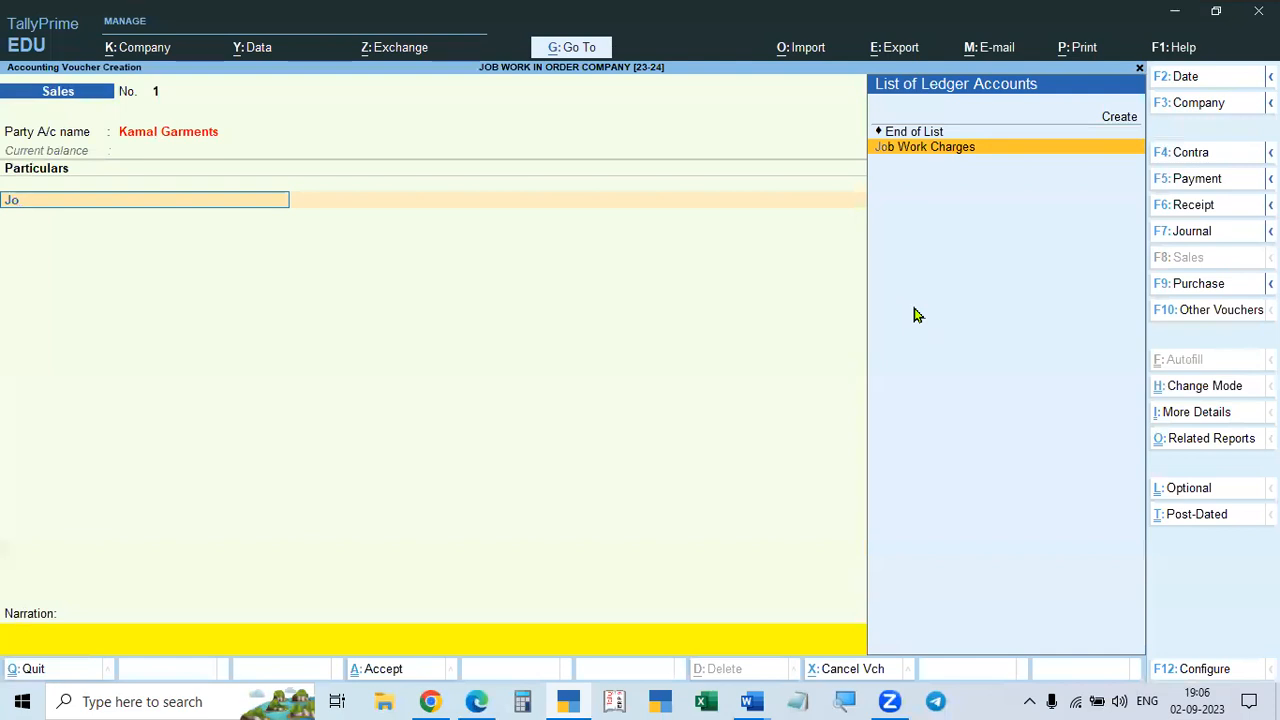
key(Return)
key(BackSpace)
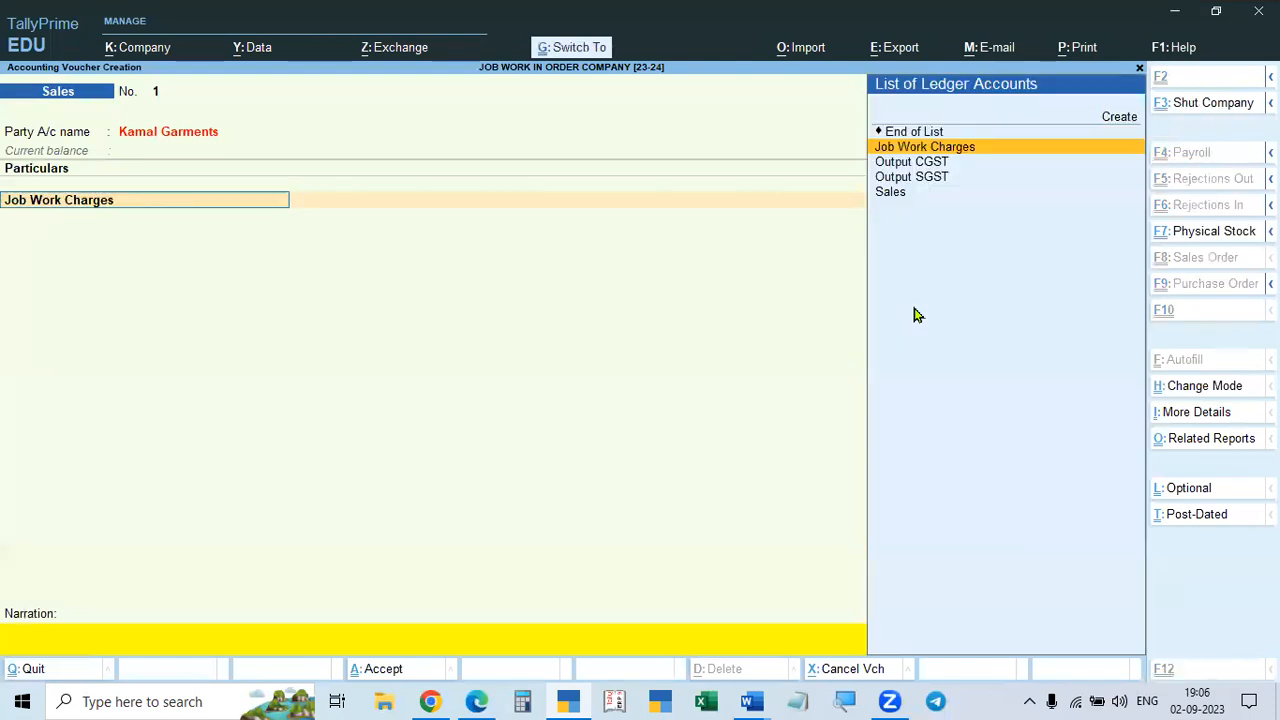
key(ctrl+Return)
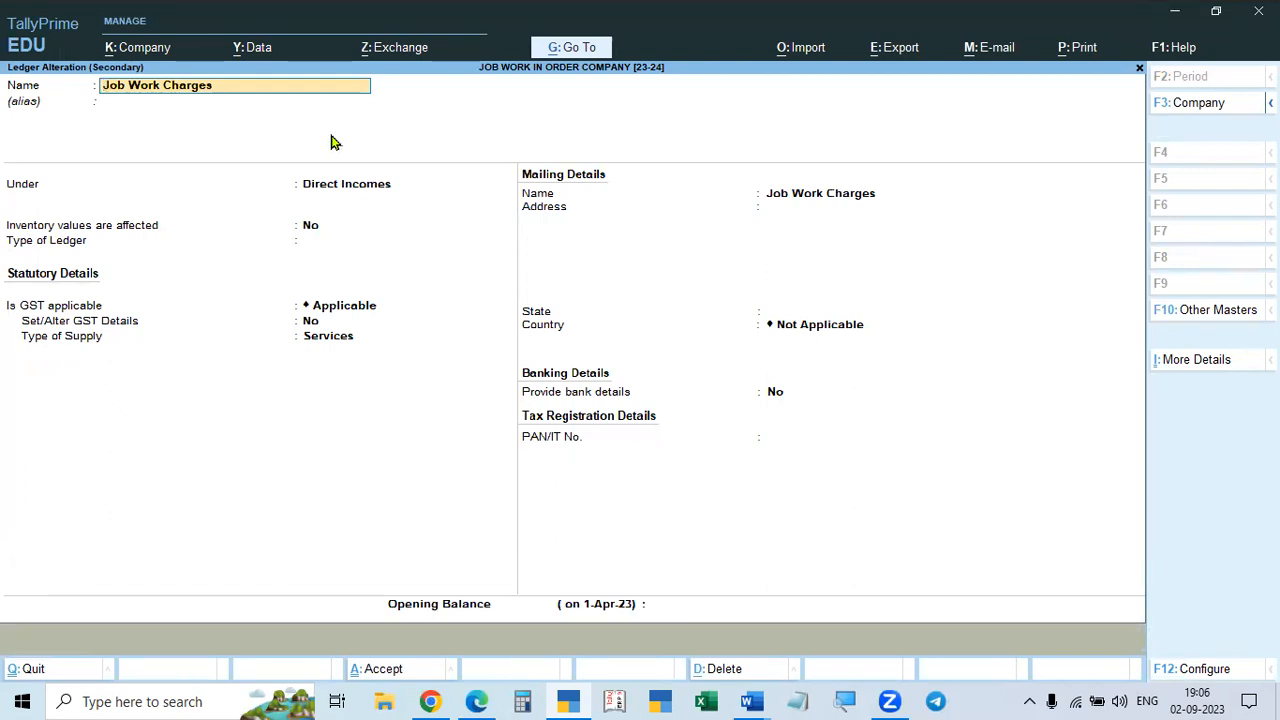
key(BackSpace)
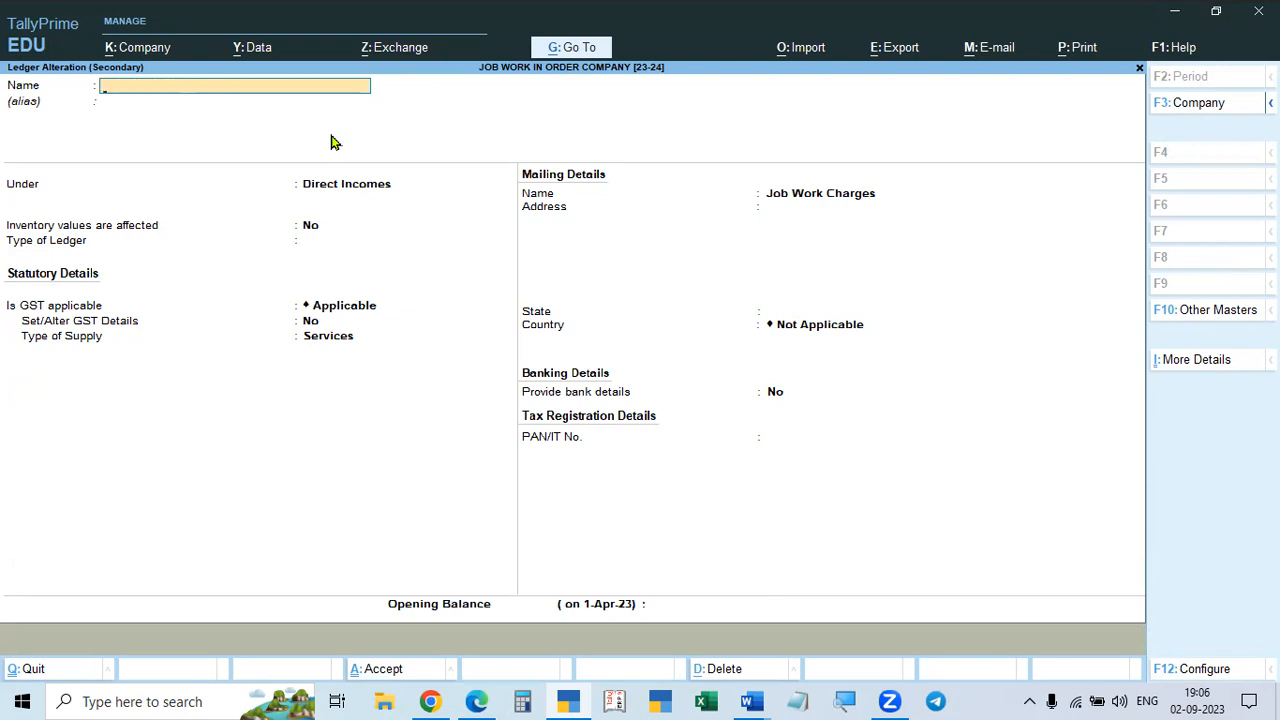
key(Escape)
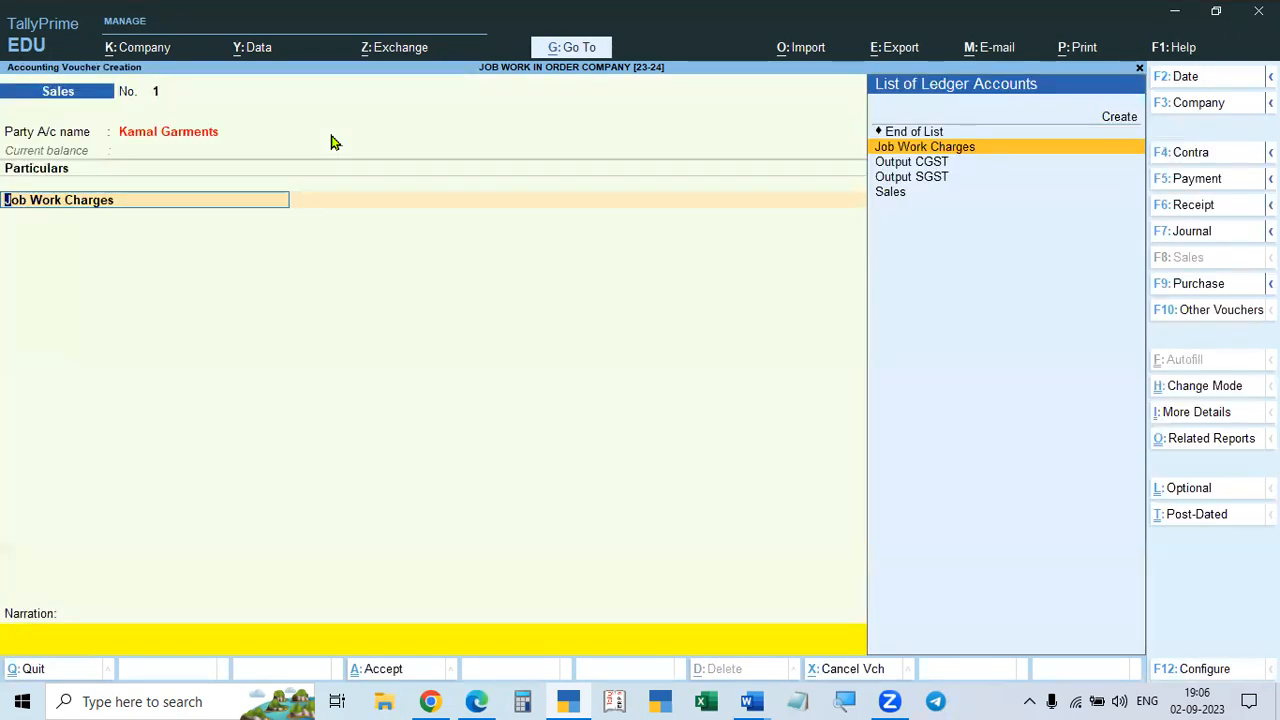
key(Return)
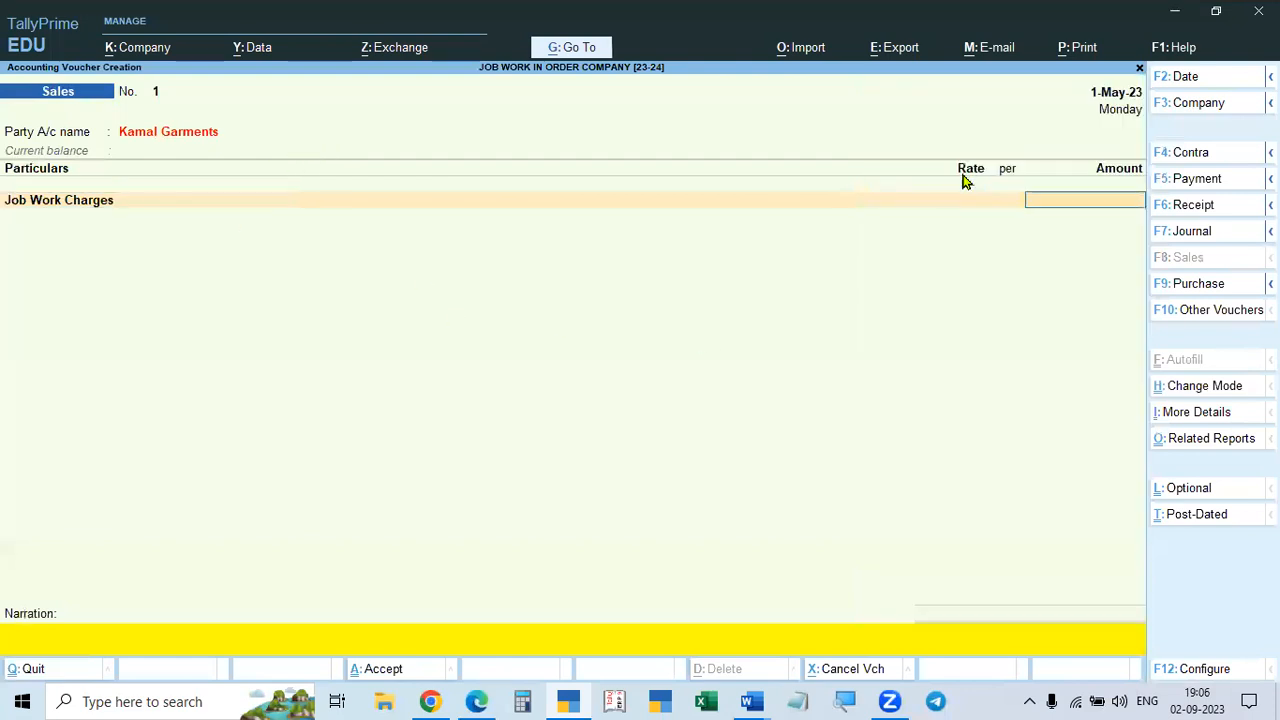
text(60000)
key(Return)
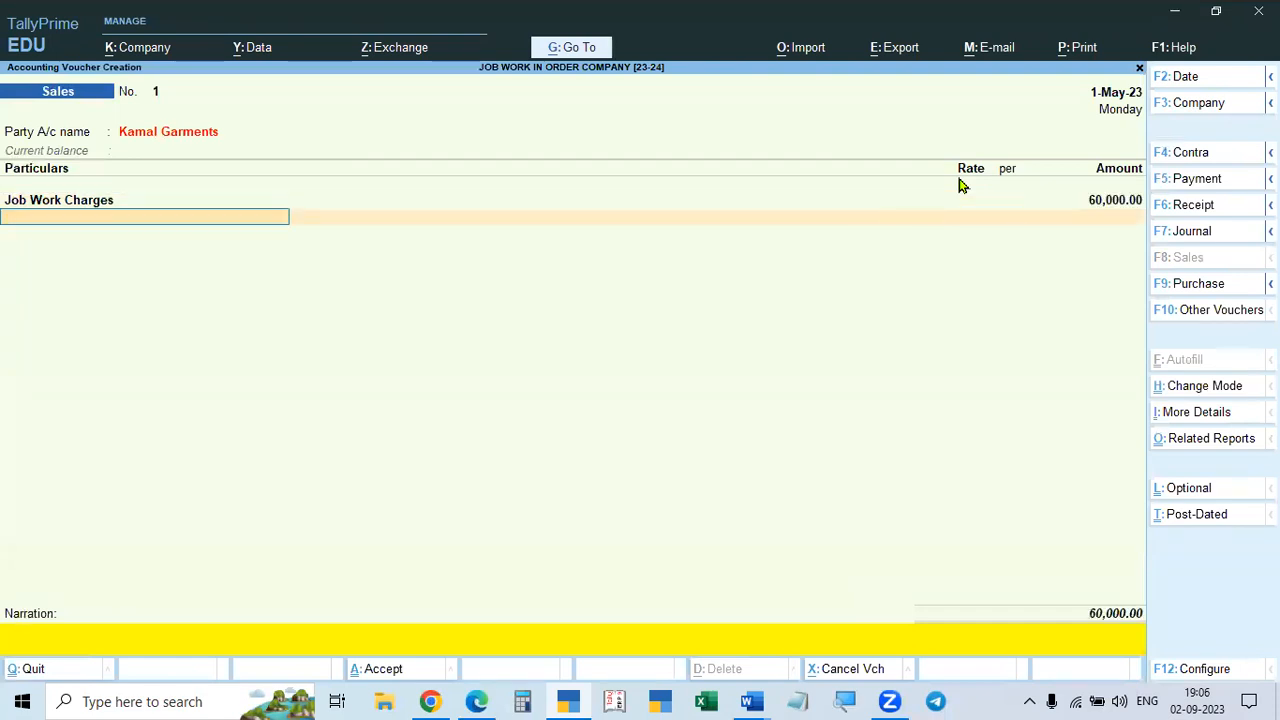
- Add Output CGST and Output SGST to the invoice with their calculated amounts
text(Cg)
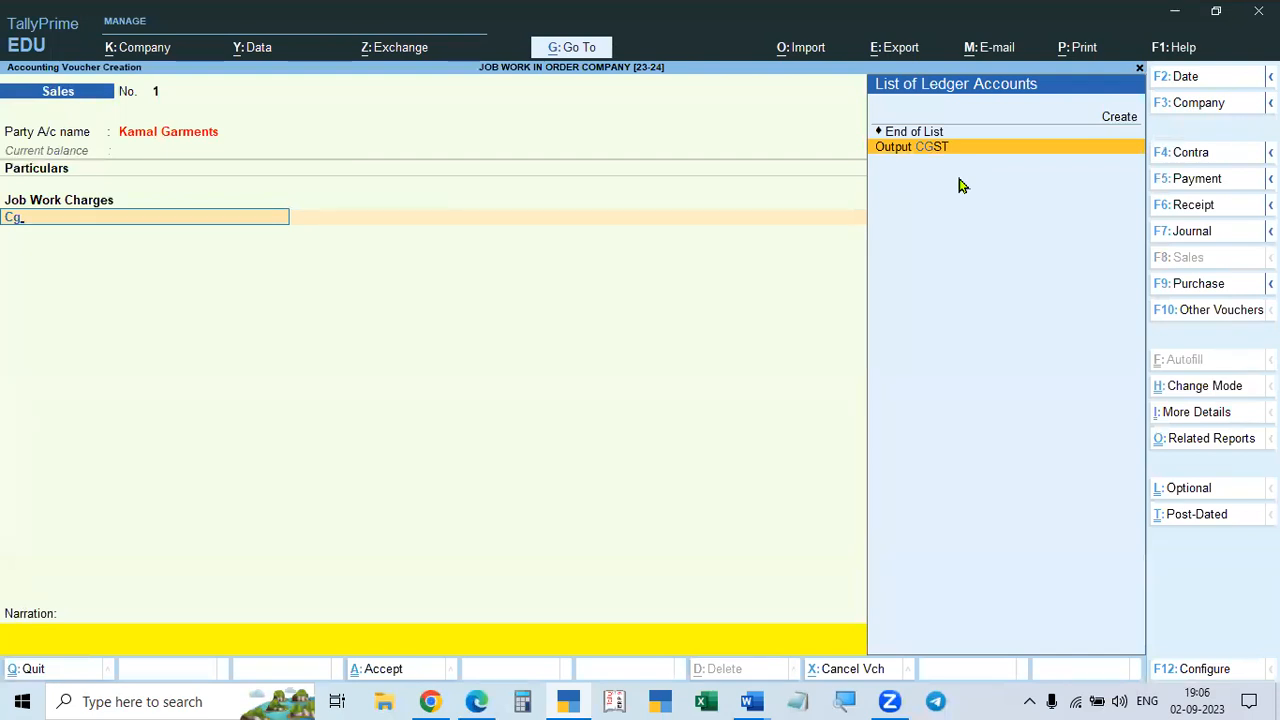
key(Return)
key(Return)
text(Sgst)
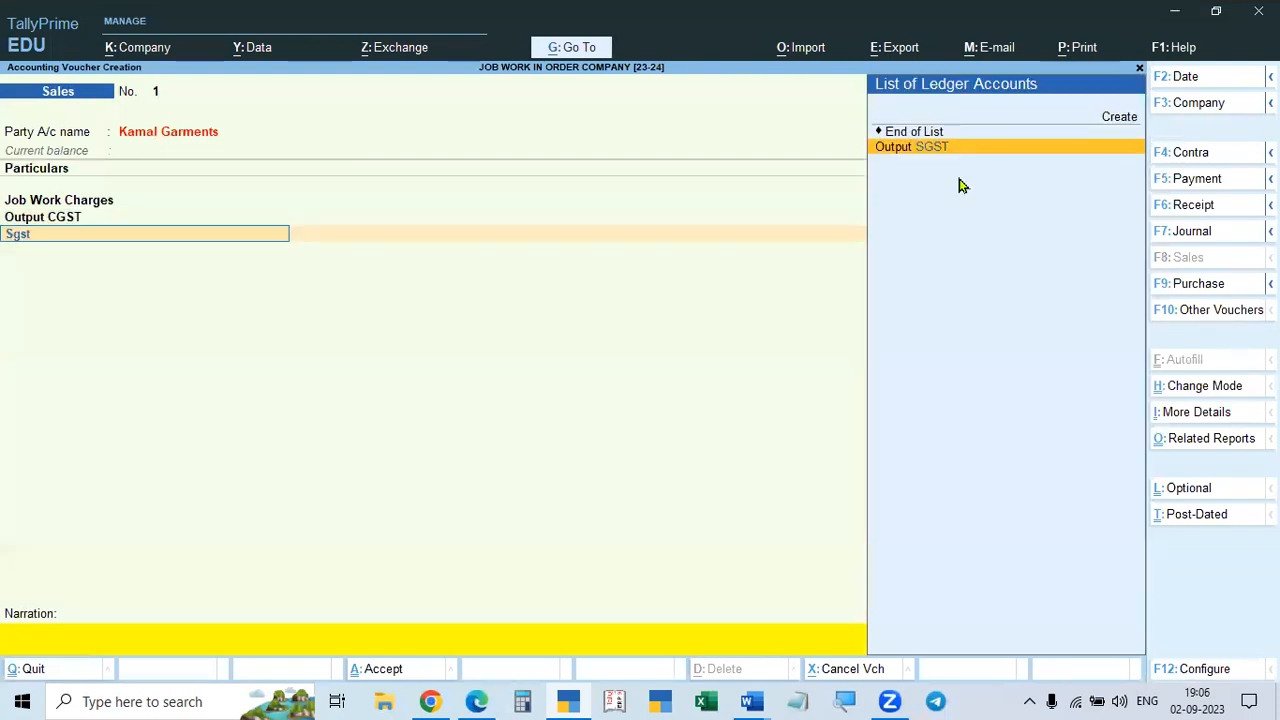
key(Return)
key(Return)
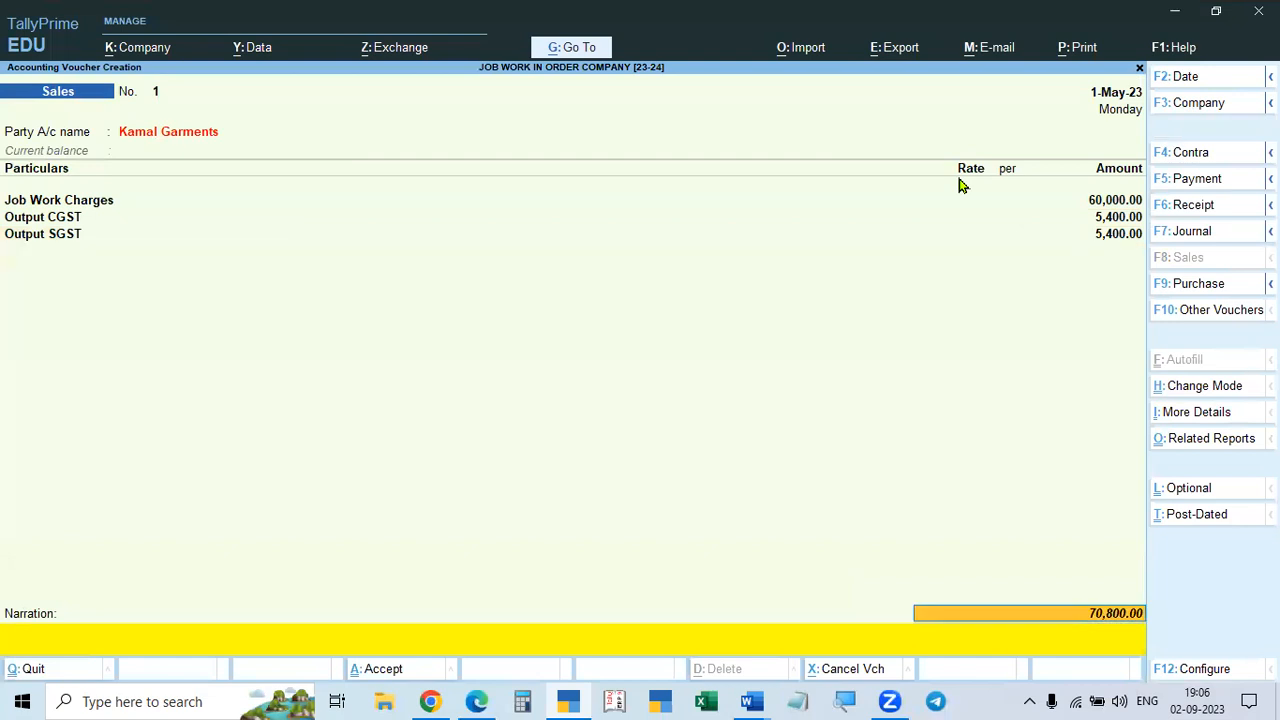
- Save the sales invoice without a narration and return to the Gateway of Tally
key(Return)
key(Return)
key(Return)
key(Return)
key(Return)
key(Return)
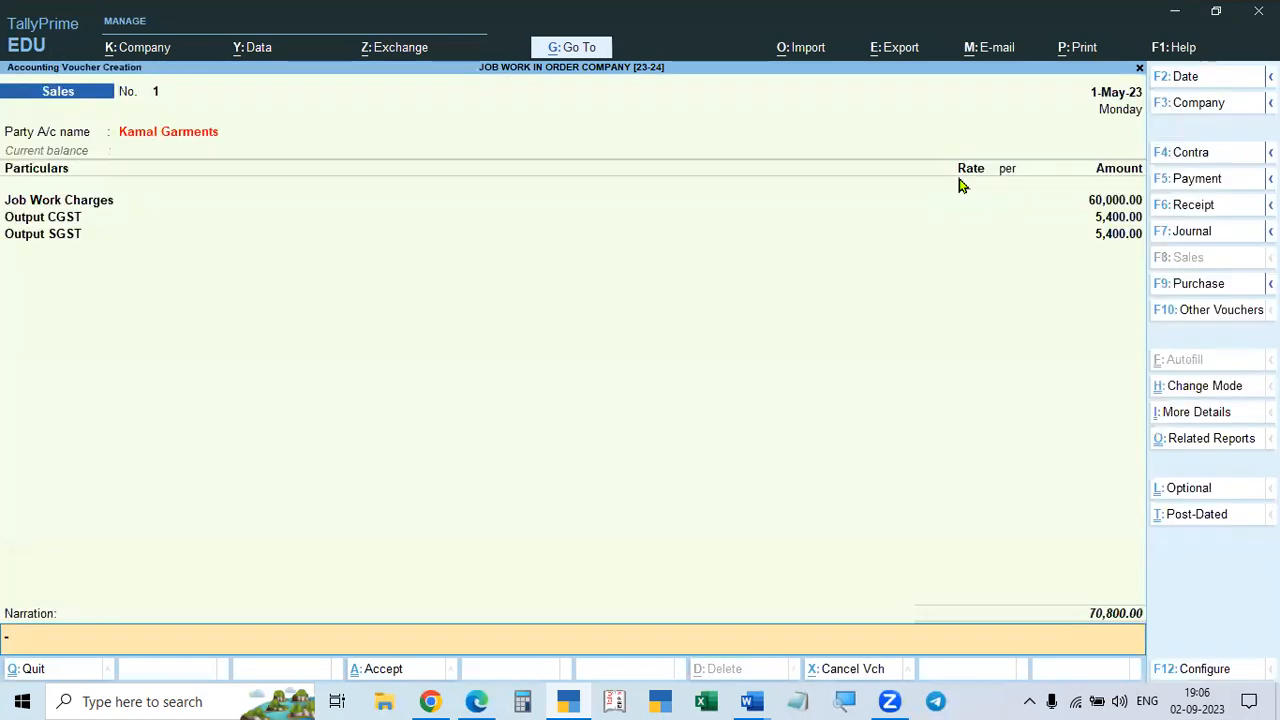
key(Return)
key(Return)
key(Escape)
- Check the Godown Summary for Job Work in Godown among the inventory books, then return to the additional reports
key(Down)
key(Down)
key(Down)
key(Down)
key(Down)
key(Down)
key(Down)
key(Return)
key(Down)
key(Down)
key(Down)
key(Down)
key(Return)
key(Escape)
key(Down)
key(Down)
key(Return)
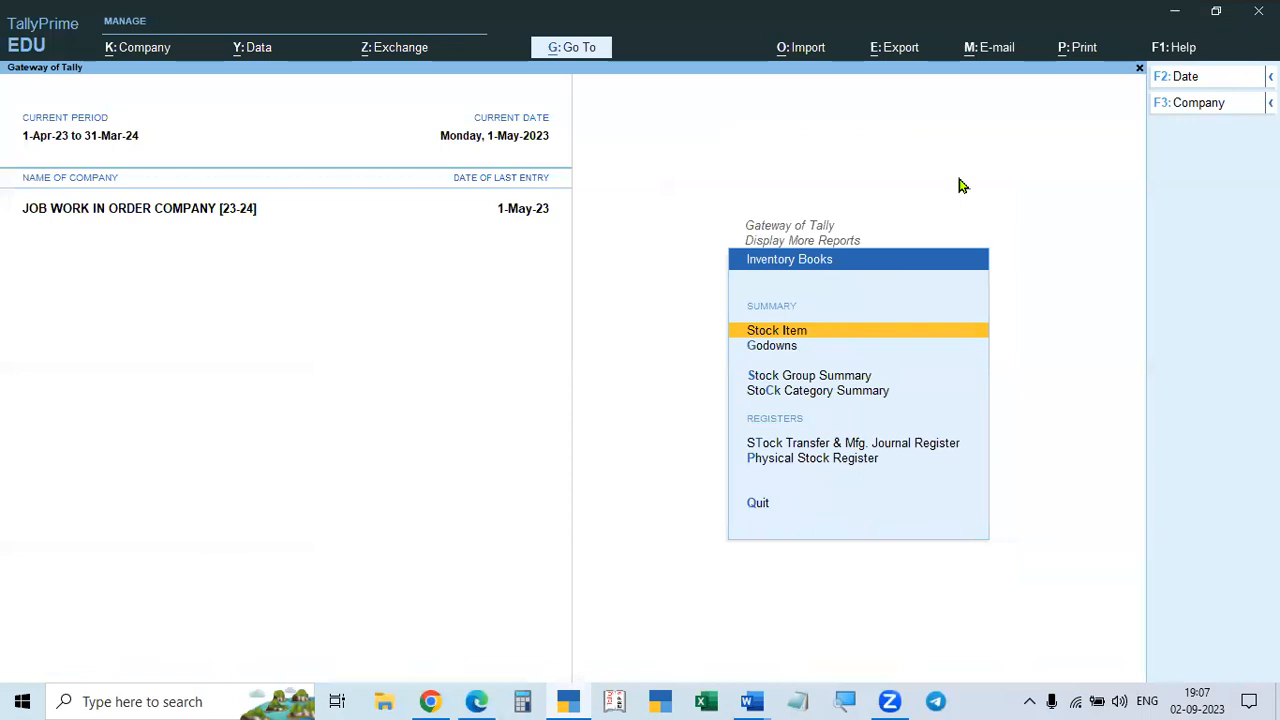
key(Down)
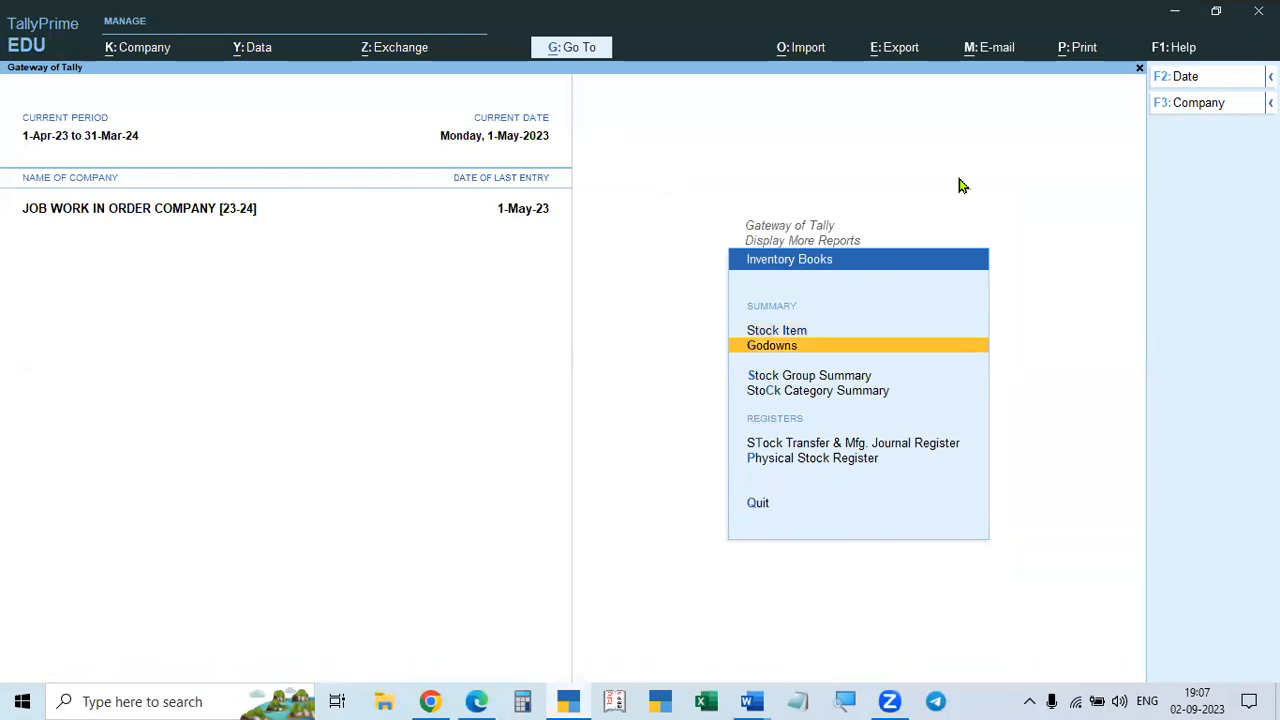
key(Return)
key(Down)
key(Return)
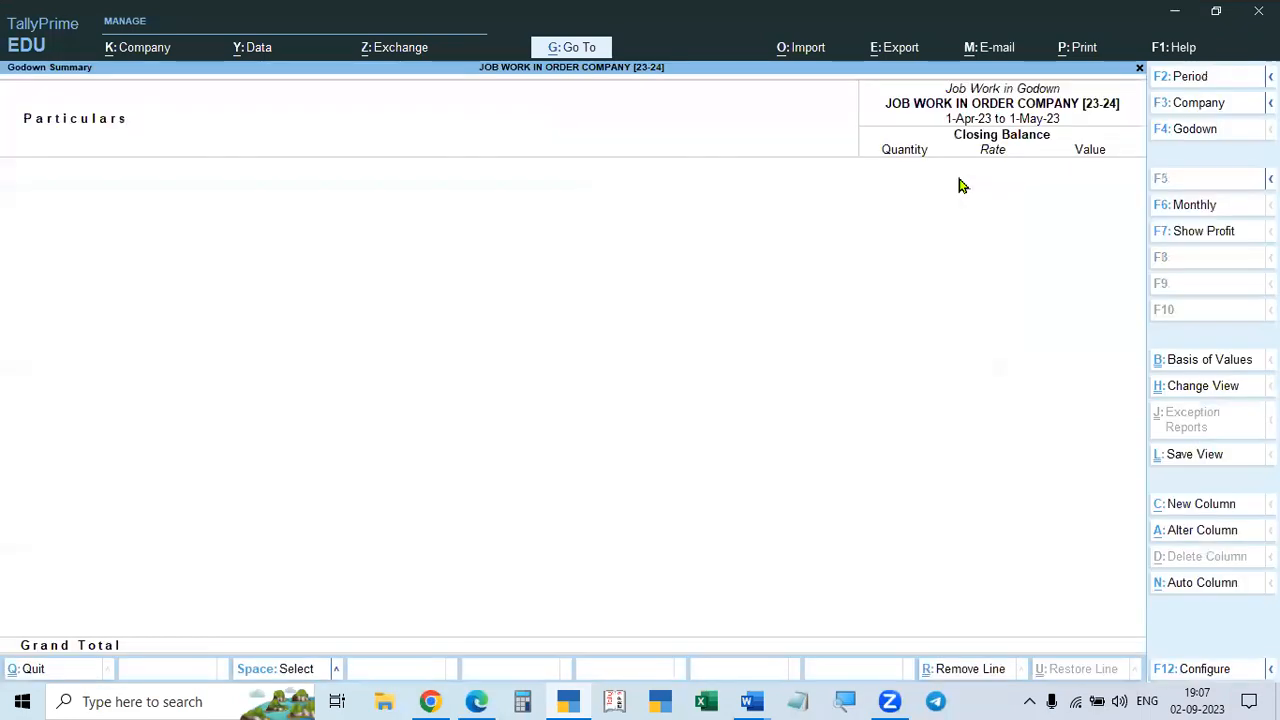
key(Escape)
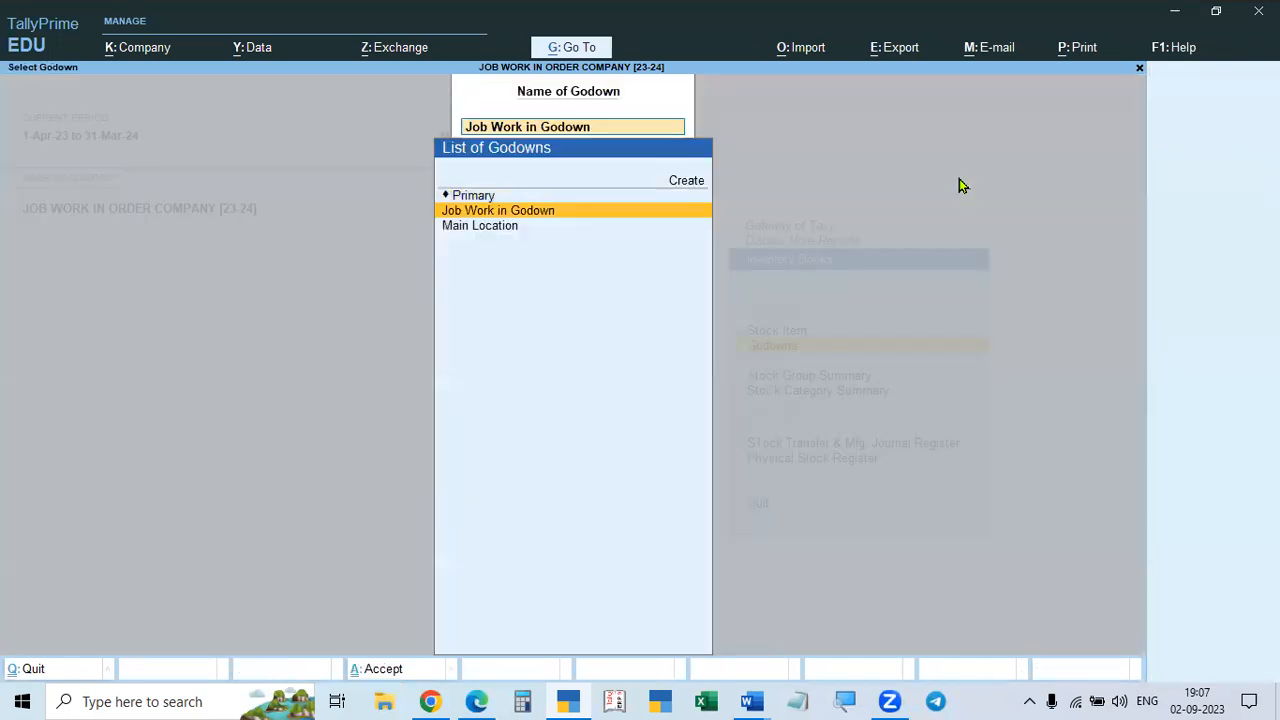
key(Escape)
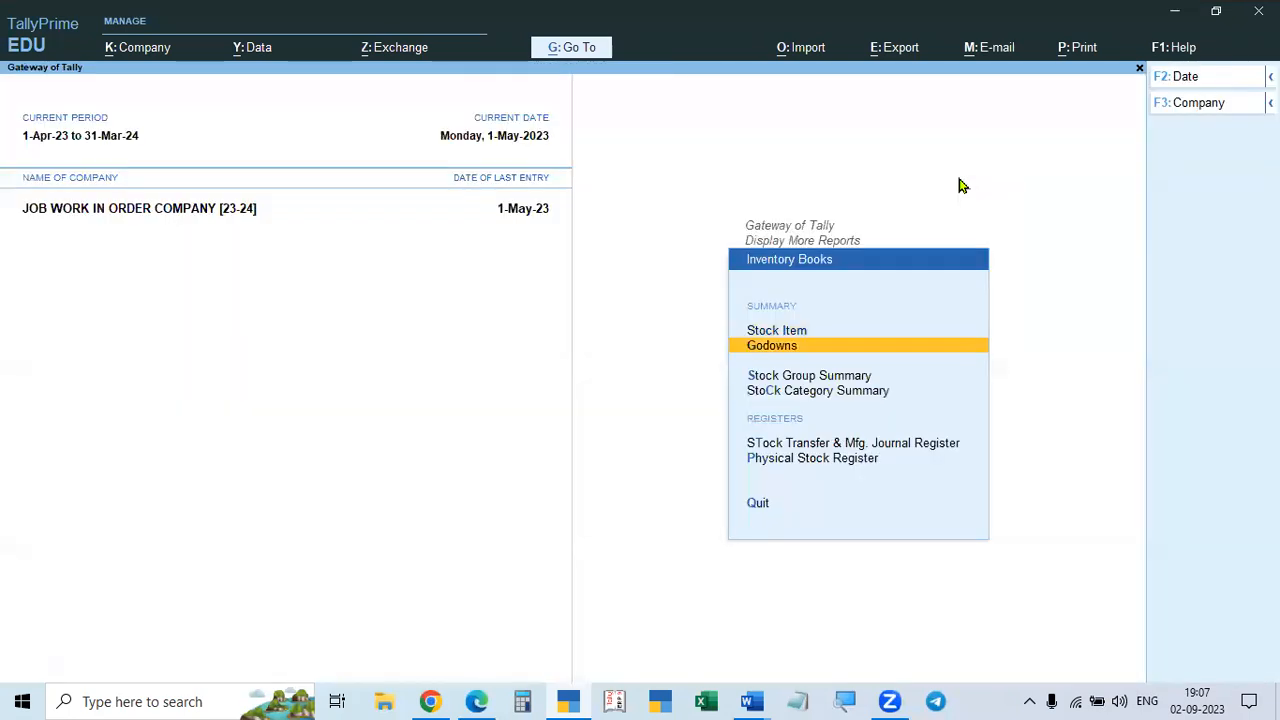
key(Escape)
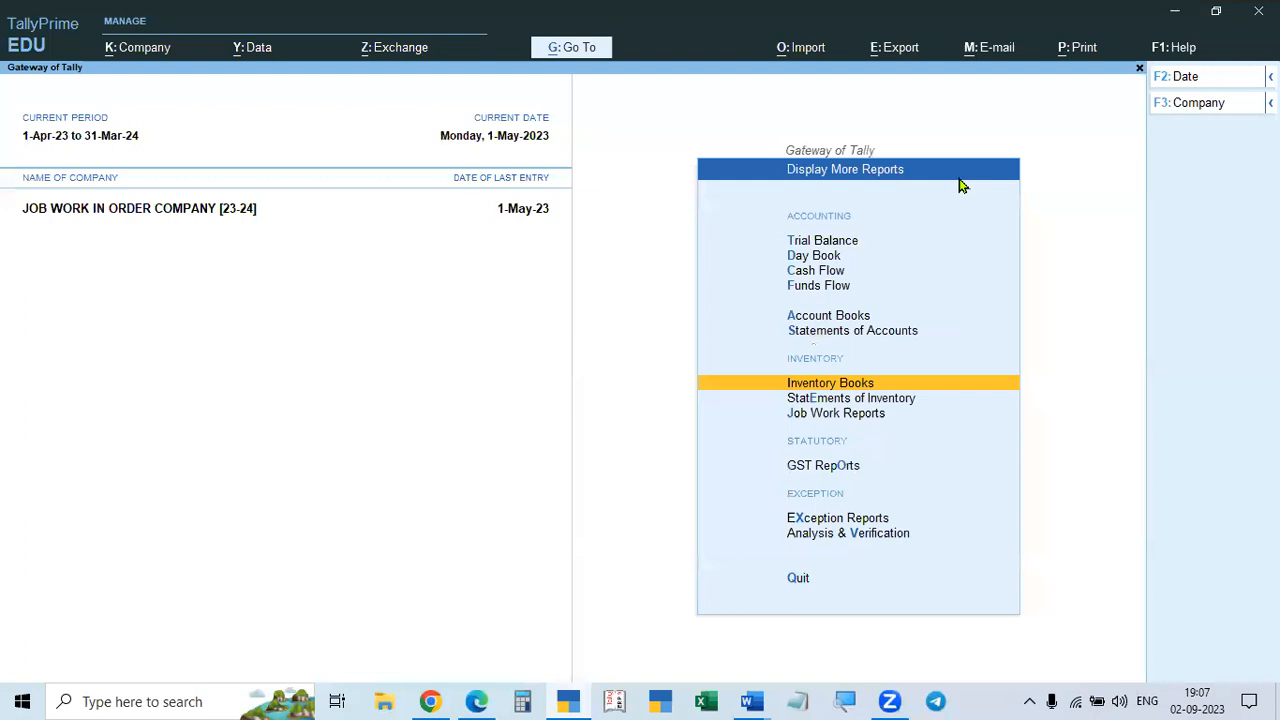
- Review the outstanding bills receivable with their detailed voucher breakdown
key(Up)
key(Return)
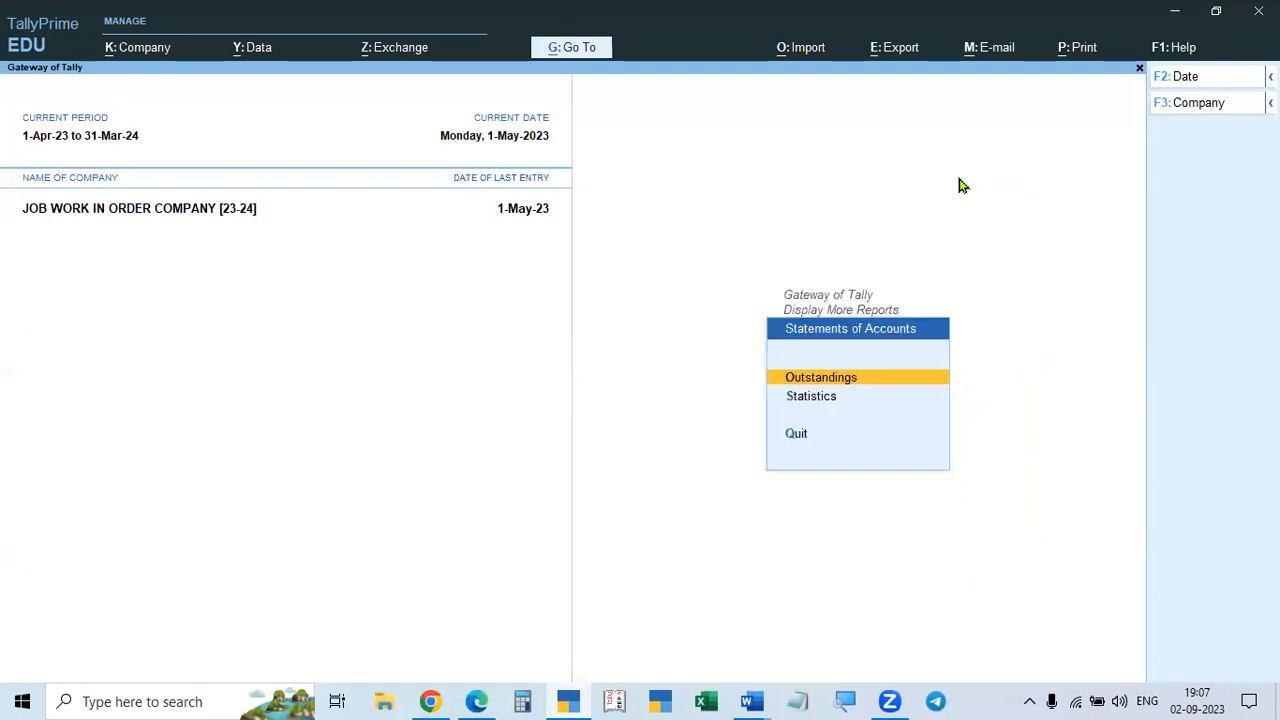
key(Return)
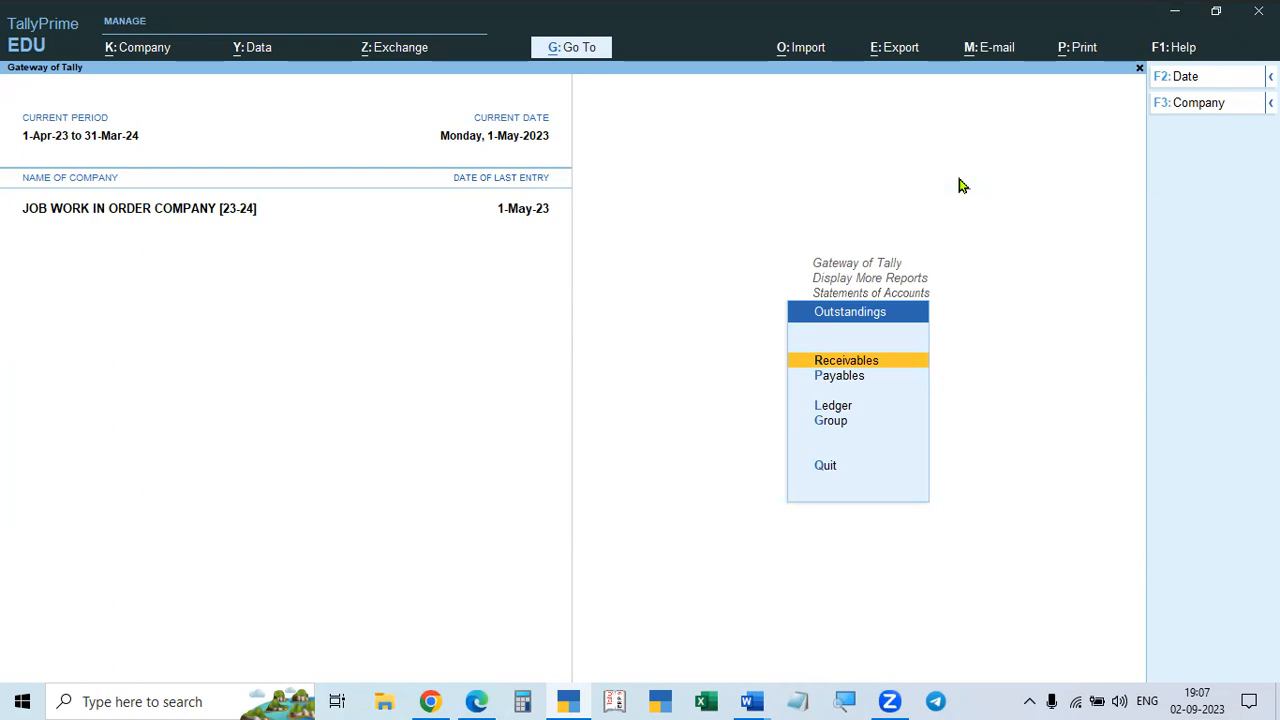
key(Return)
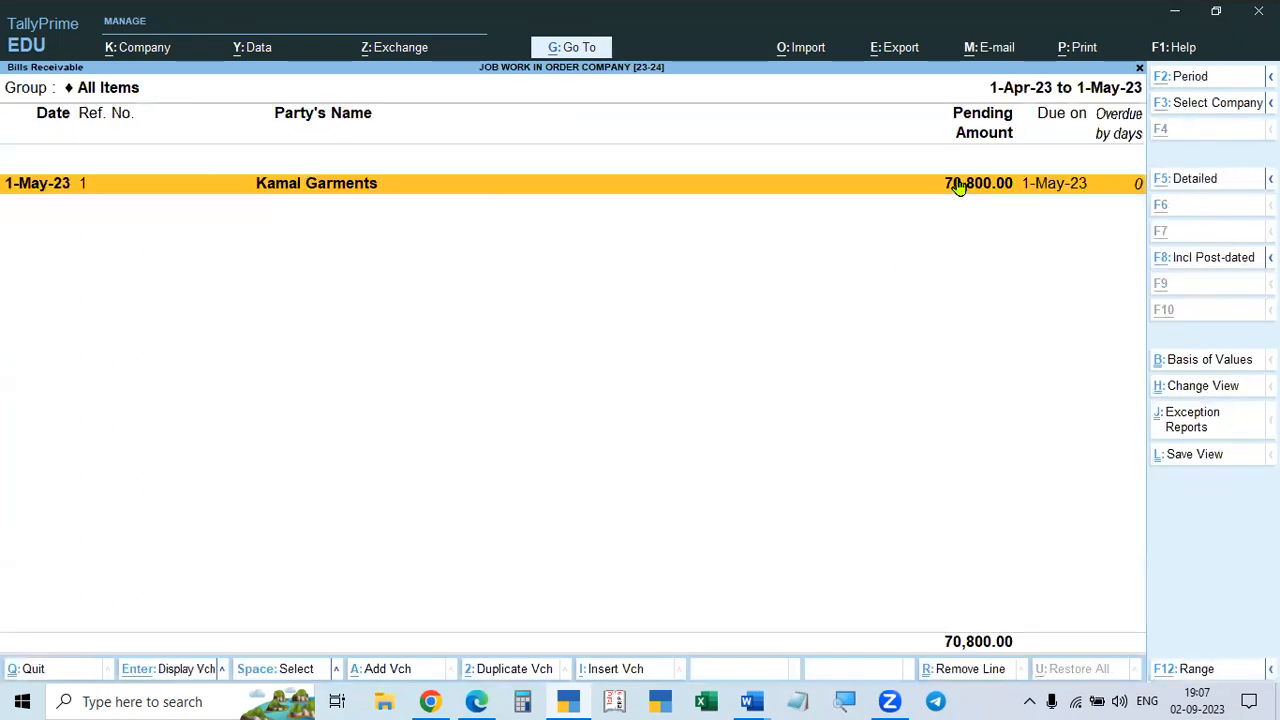
key(alt+F5)
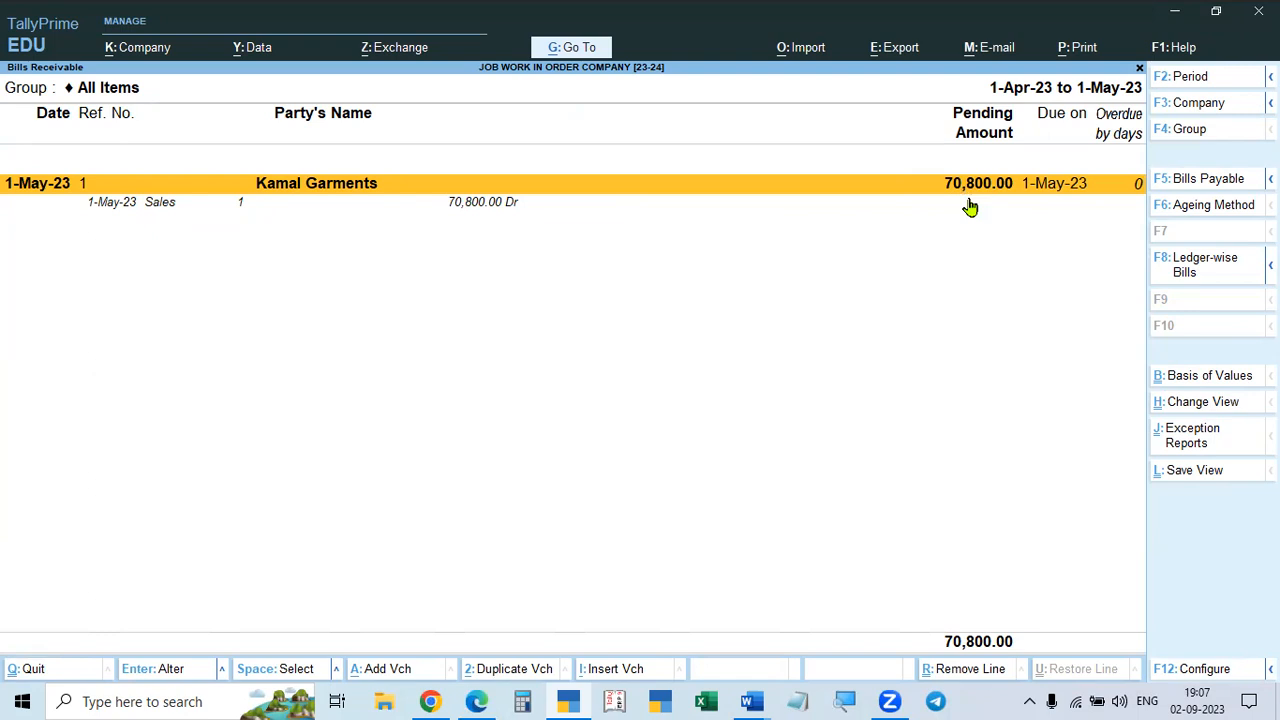
key(Escape)
key(Escape)
key(Escape)
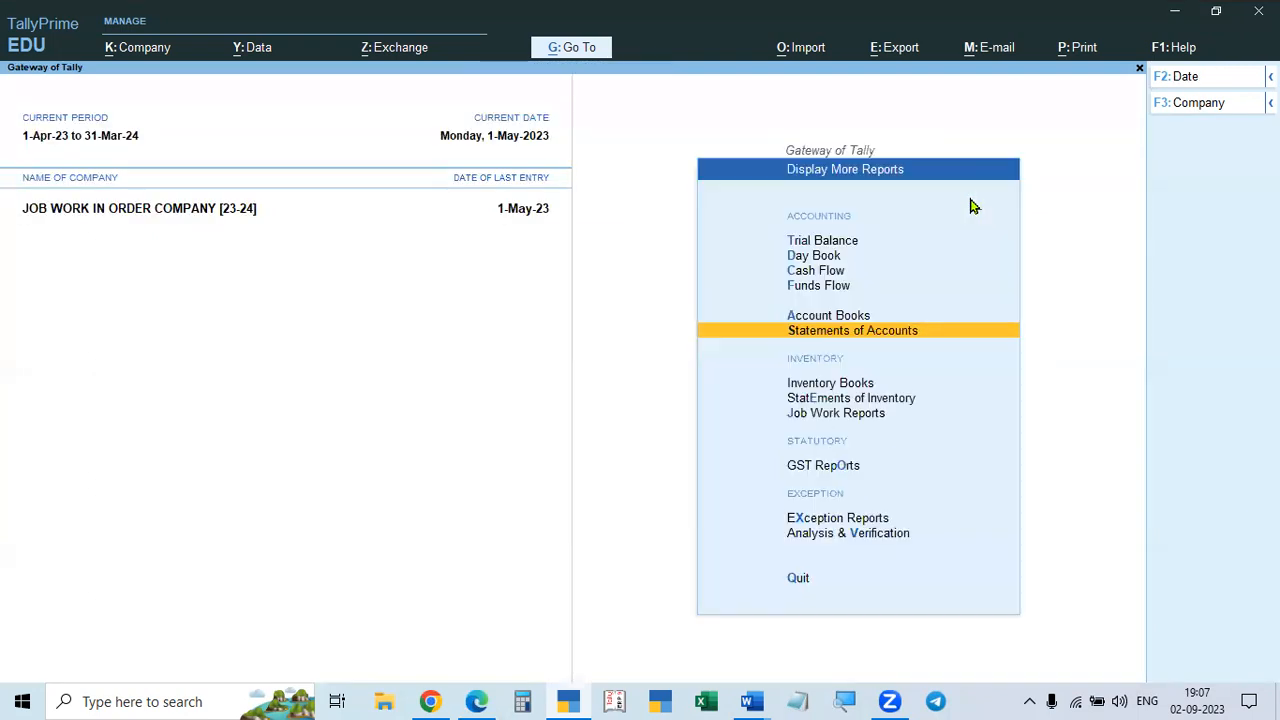
- Review the outstanding orders and components in the Job Work Reports
key(Down)
key(Down)
key(Down)
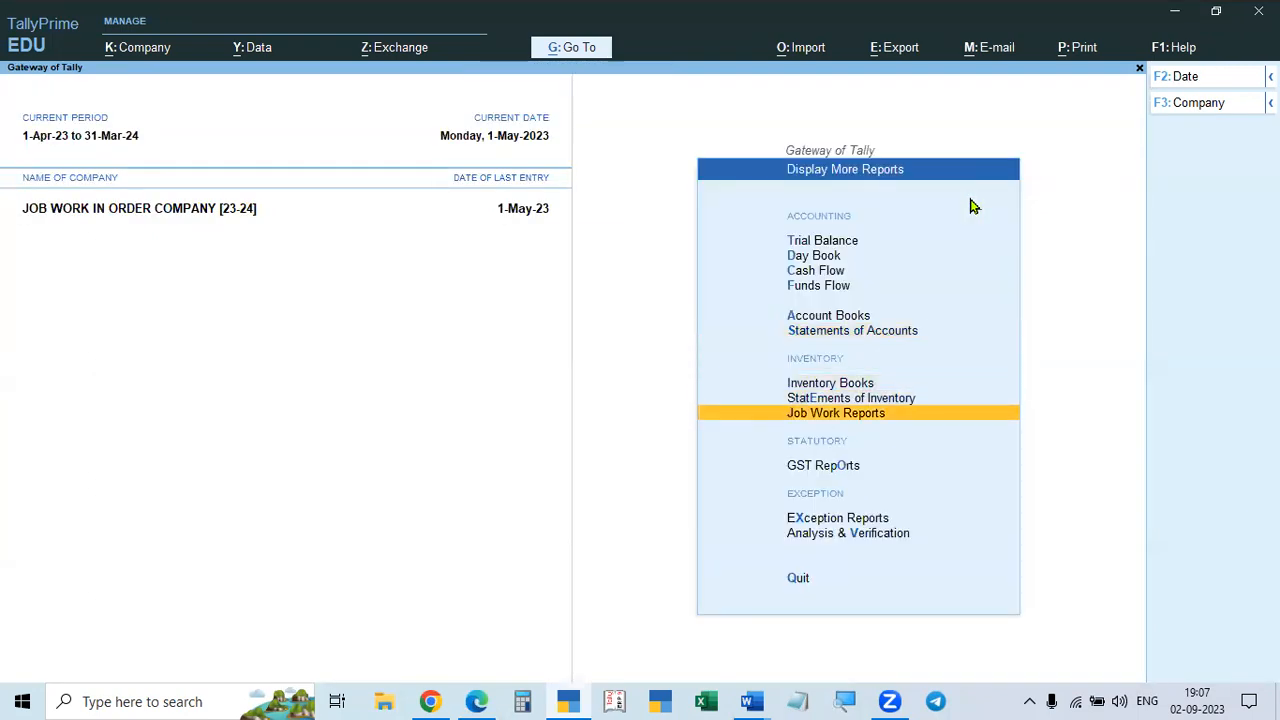
key(Return)
key(Return)
key(Escape)
key(Down)
key(Return)
key(Escape)
- View the Job Work In Orders Book and return to the Job Work Reports
key(Down)
key(Down)
key(Up)
key(Return)
key(Escape)
- Check the Material In Register and the Material Out Register, and return to the Gateway of Tally
key(Down)
key(Down)
key(Down)
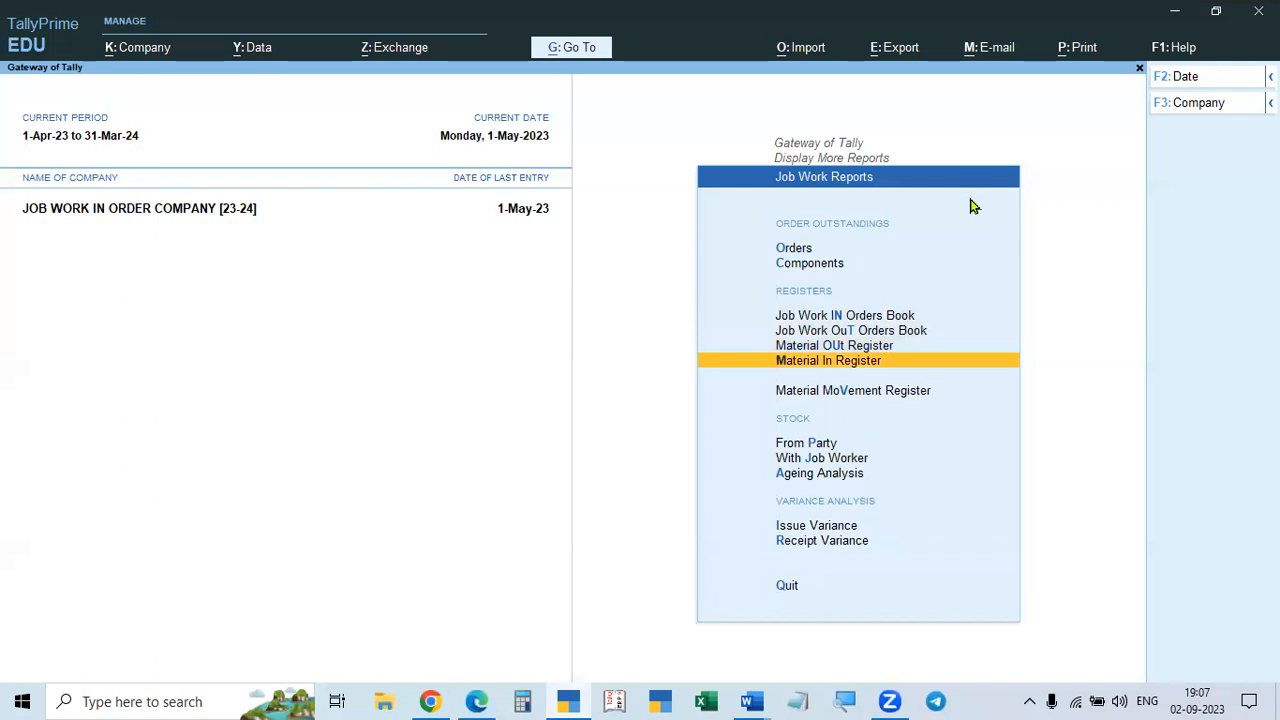
key(Return)
key(Escape)
key(Up)
key(Return)
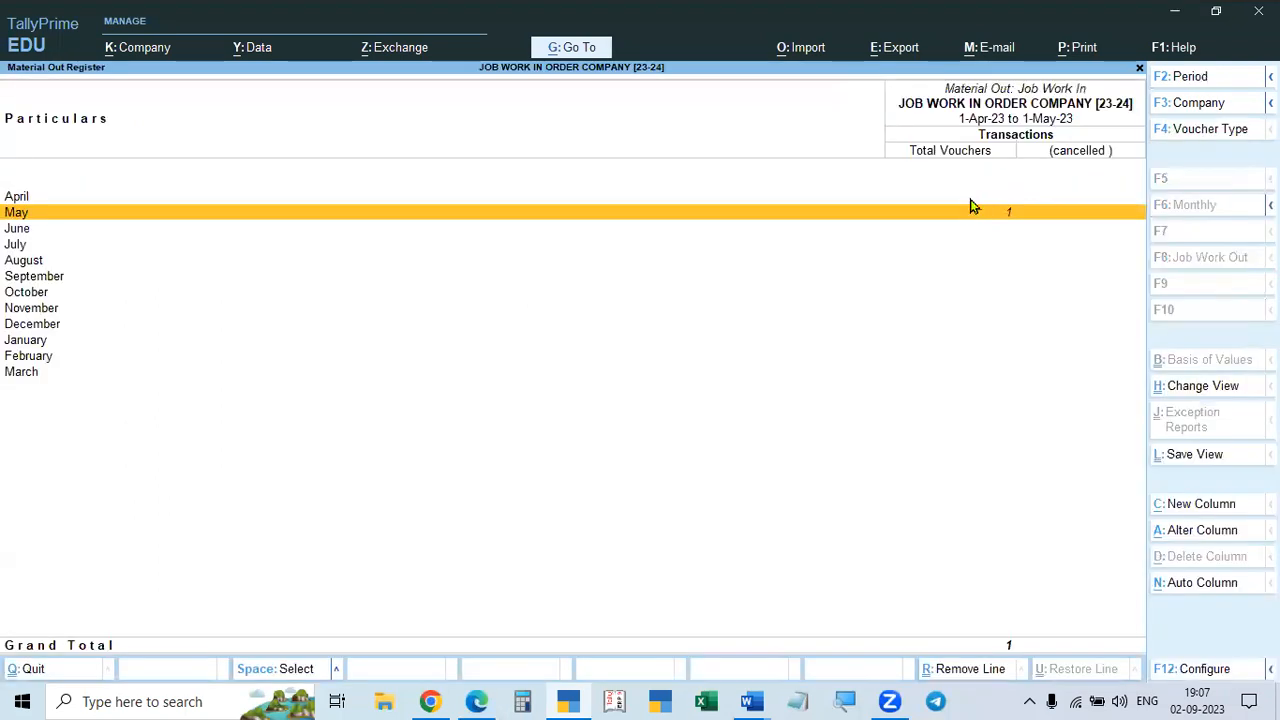
key(Escape)
key(Escape)
key(Escape)
key(Escape)
key(Escape)
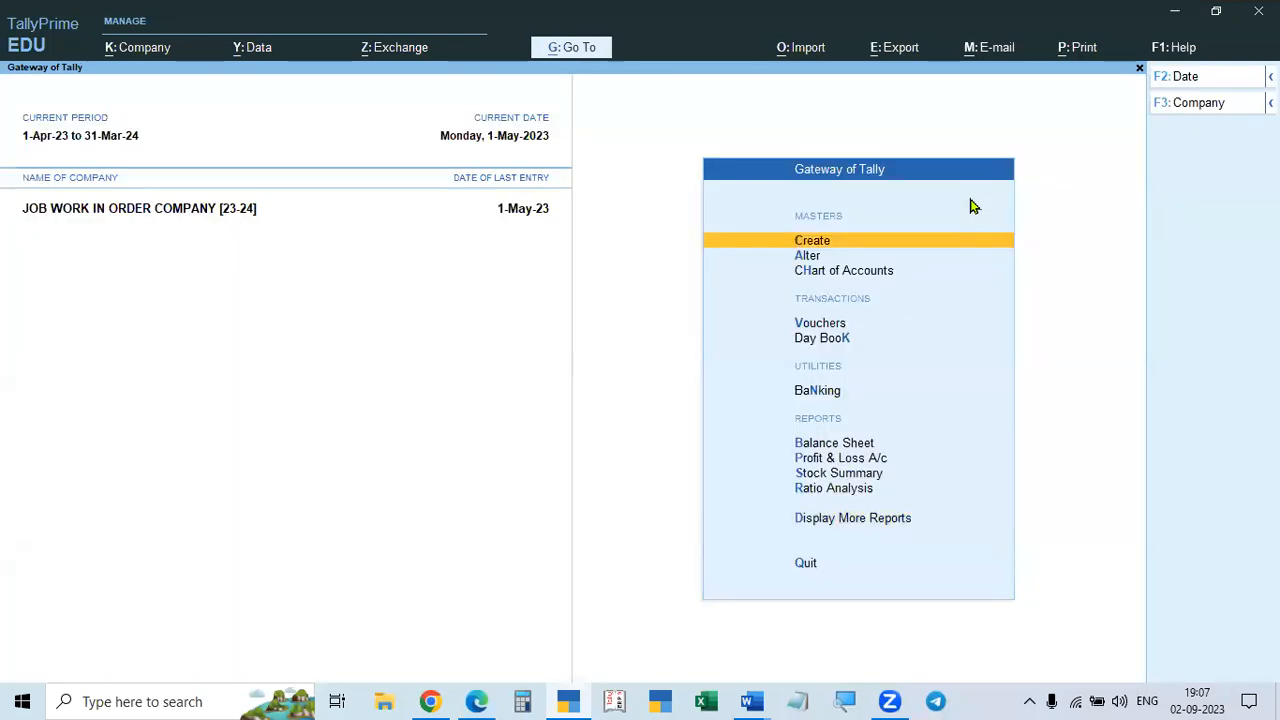
- Examine the Profit & Loss A/c in detailed form to see which ledgers make up the direct incomes
click(840, 457)
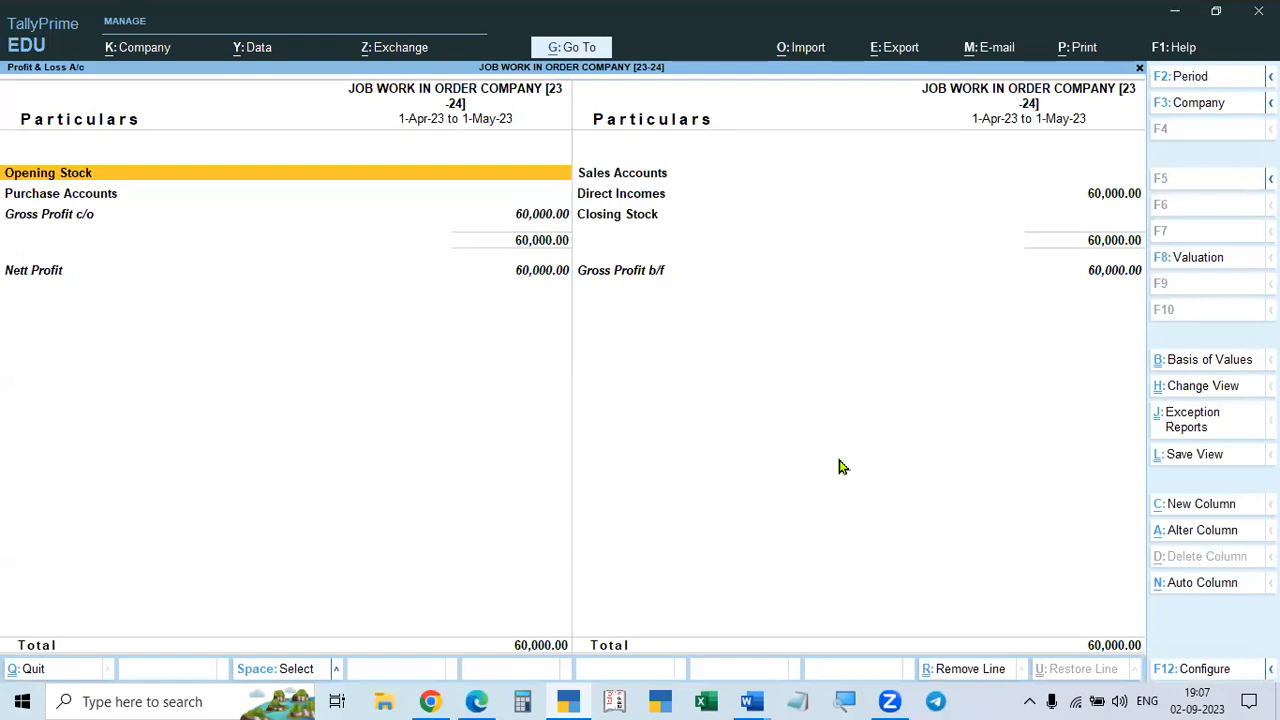
key(alt+F5)
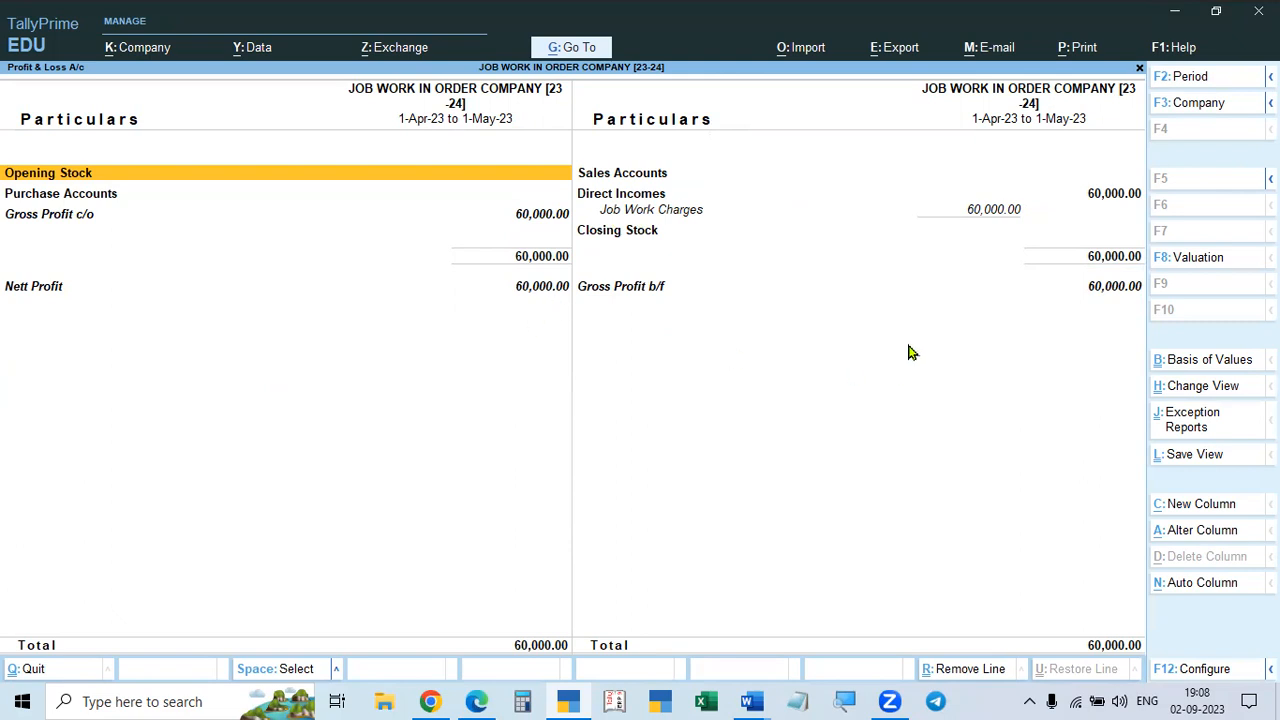
key(Escape)
- Examine the Balance Sheet in detailed form, covering current liabilities and the Sundry Debtors under current assets
key(Up)
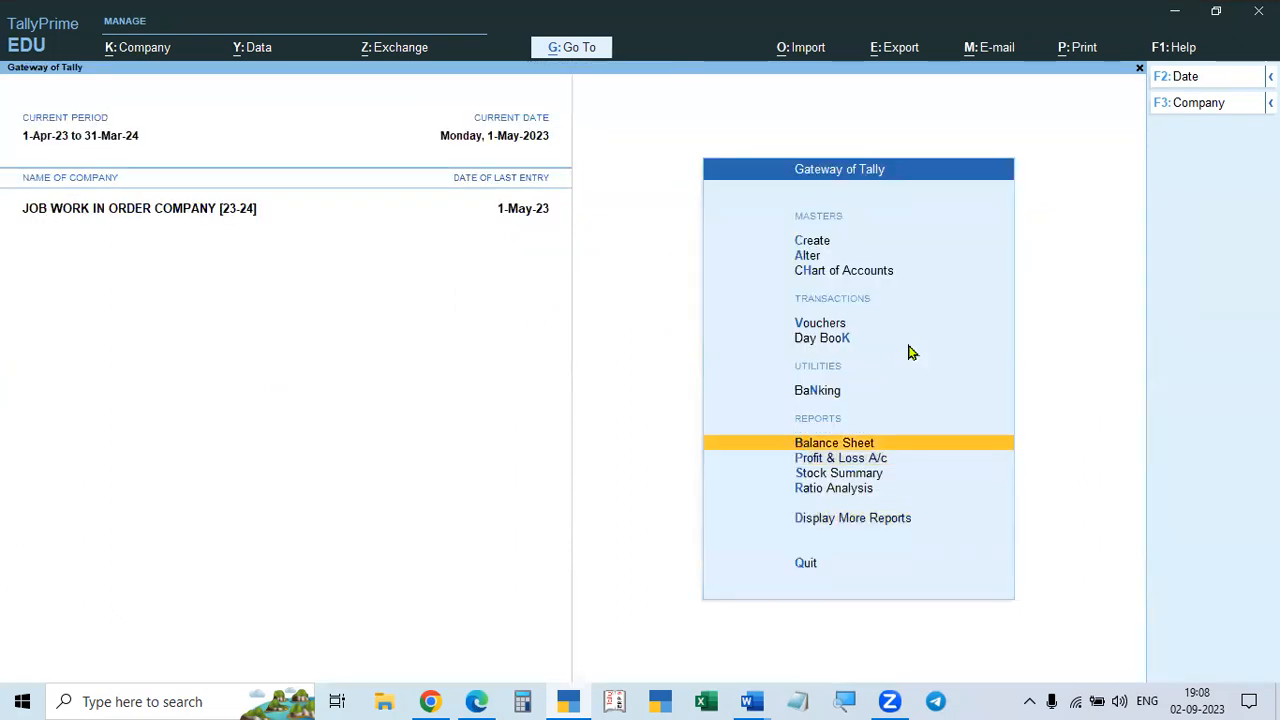
key(Return)
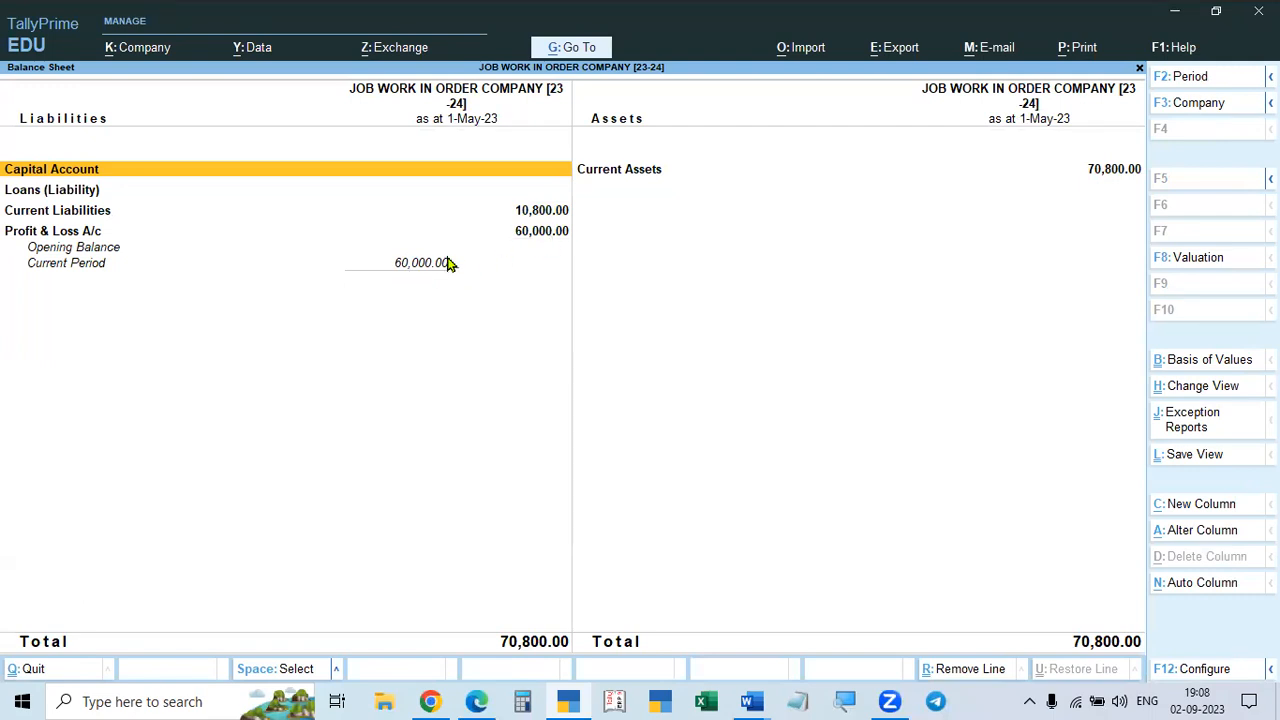
click(99, 212)
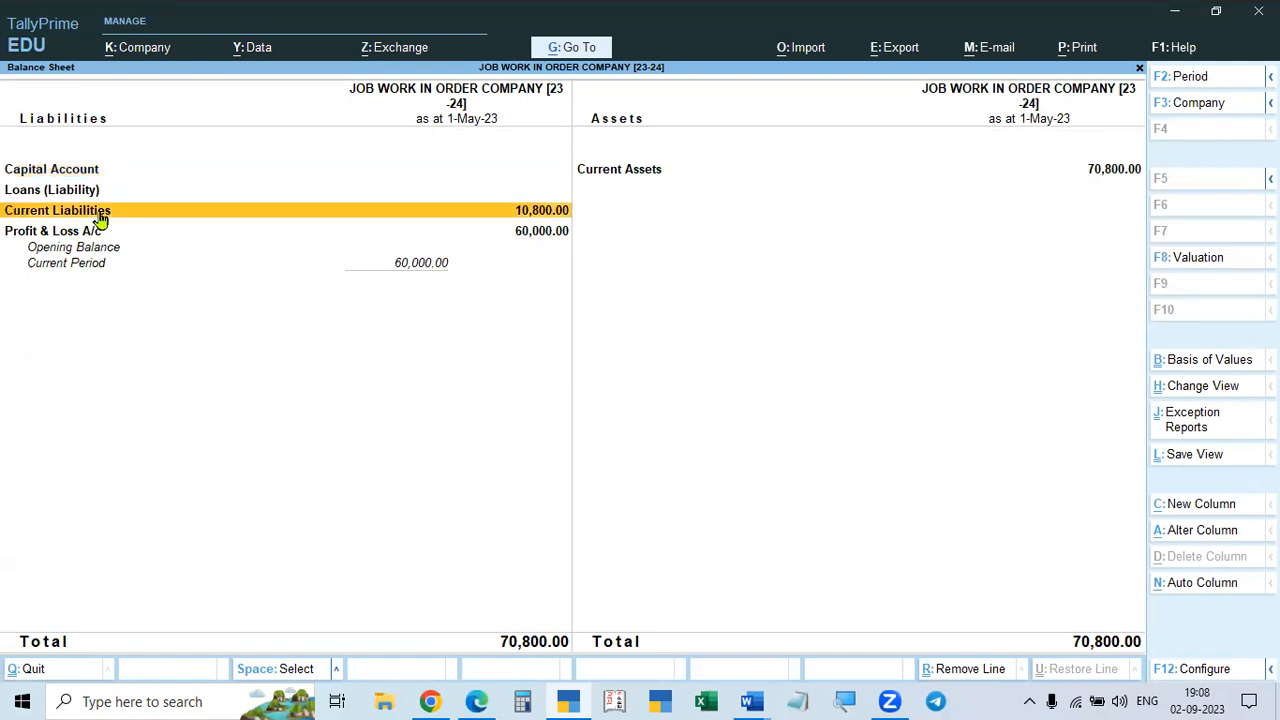
key(alt+F5)
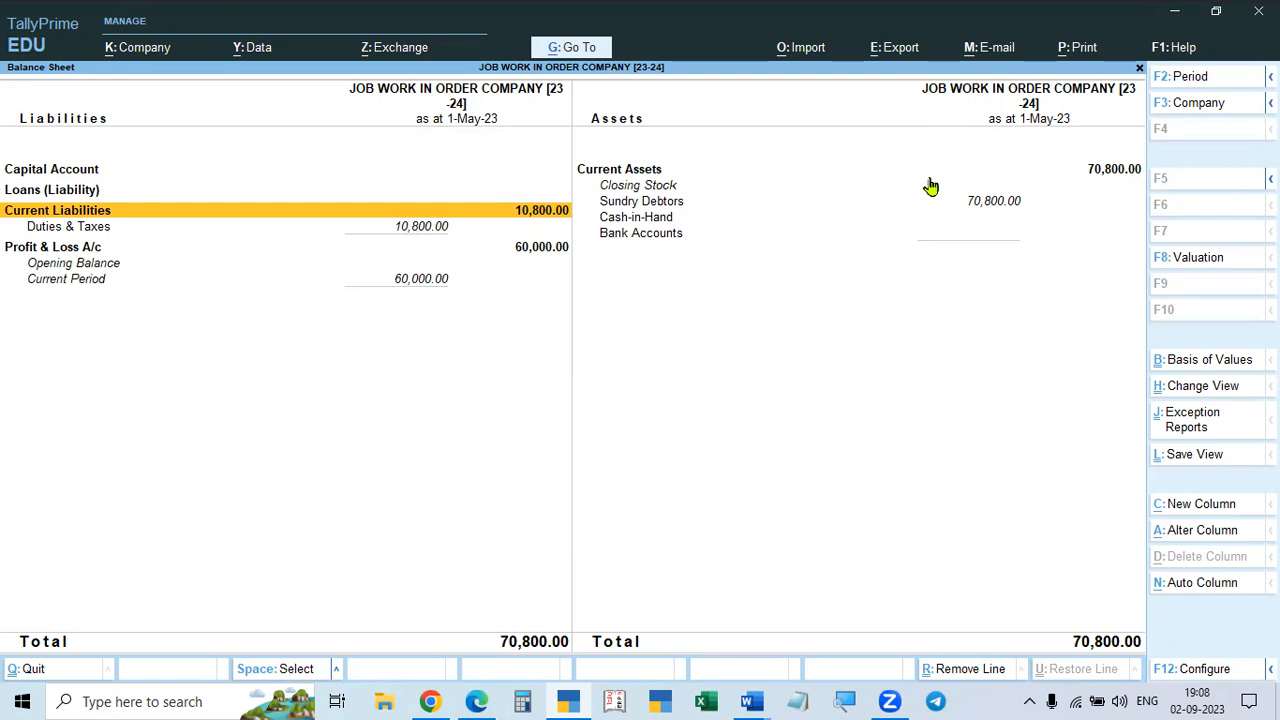
key(Right)
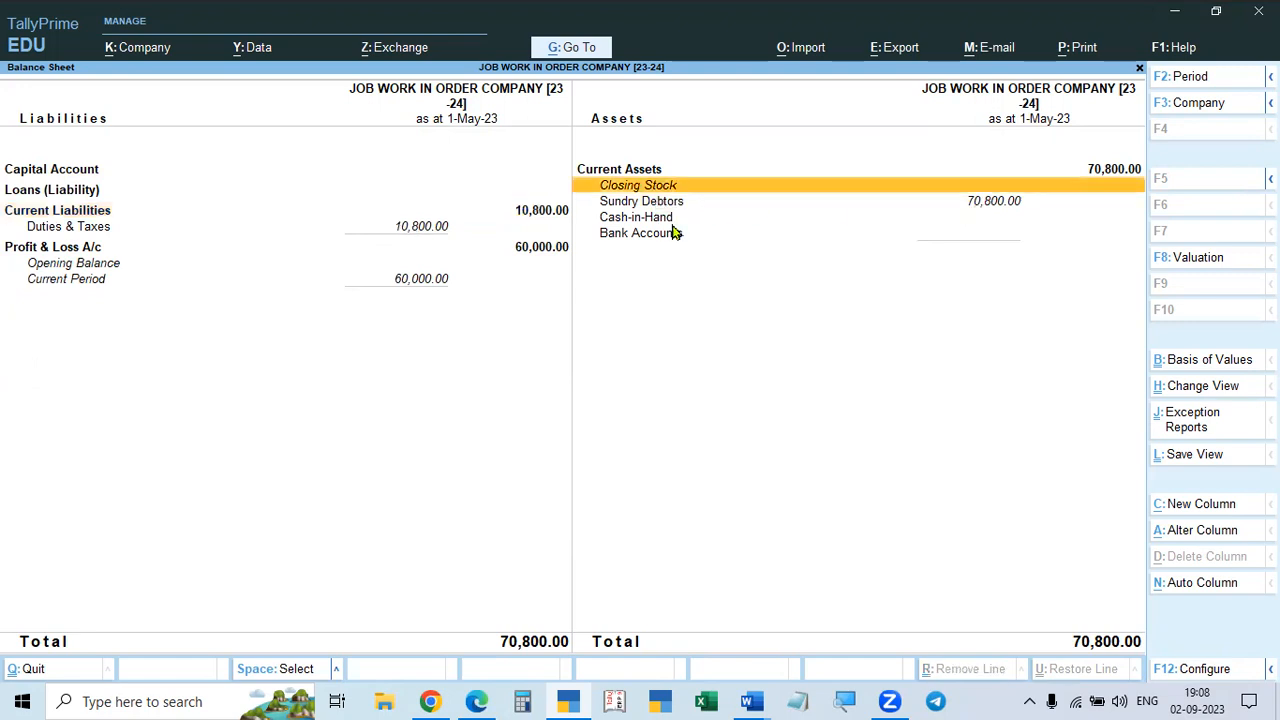
key(Down)
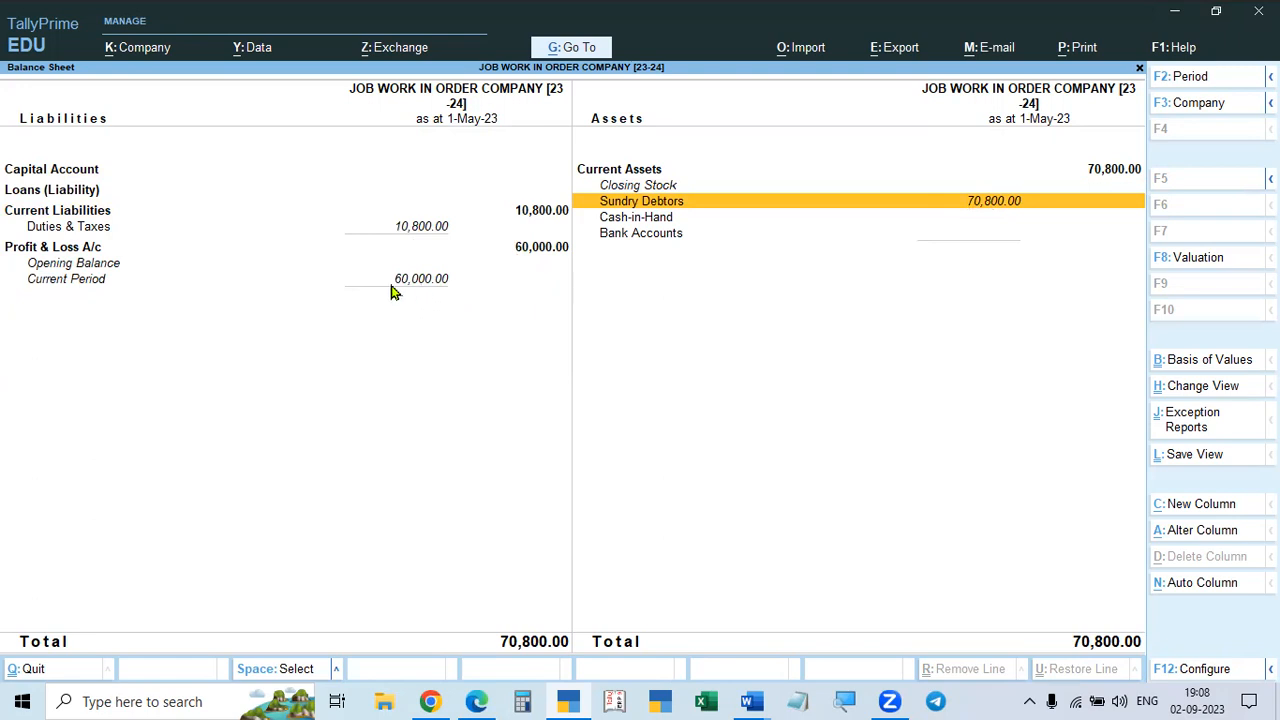
key(Escape)
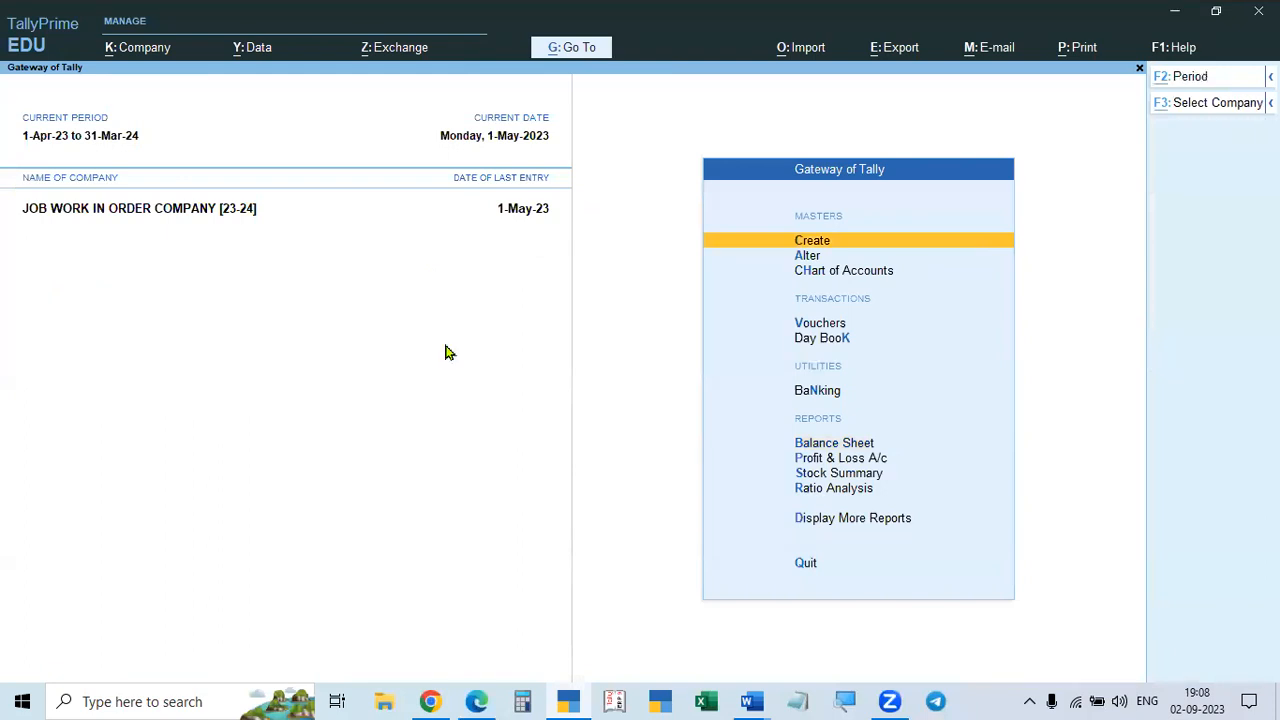
- Check the payment date in the Word assignment, and start a Receipt voucher dated 2-May-23 in TallyPrime
key(alt+Tab)
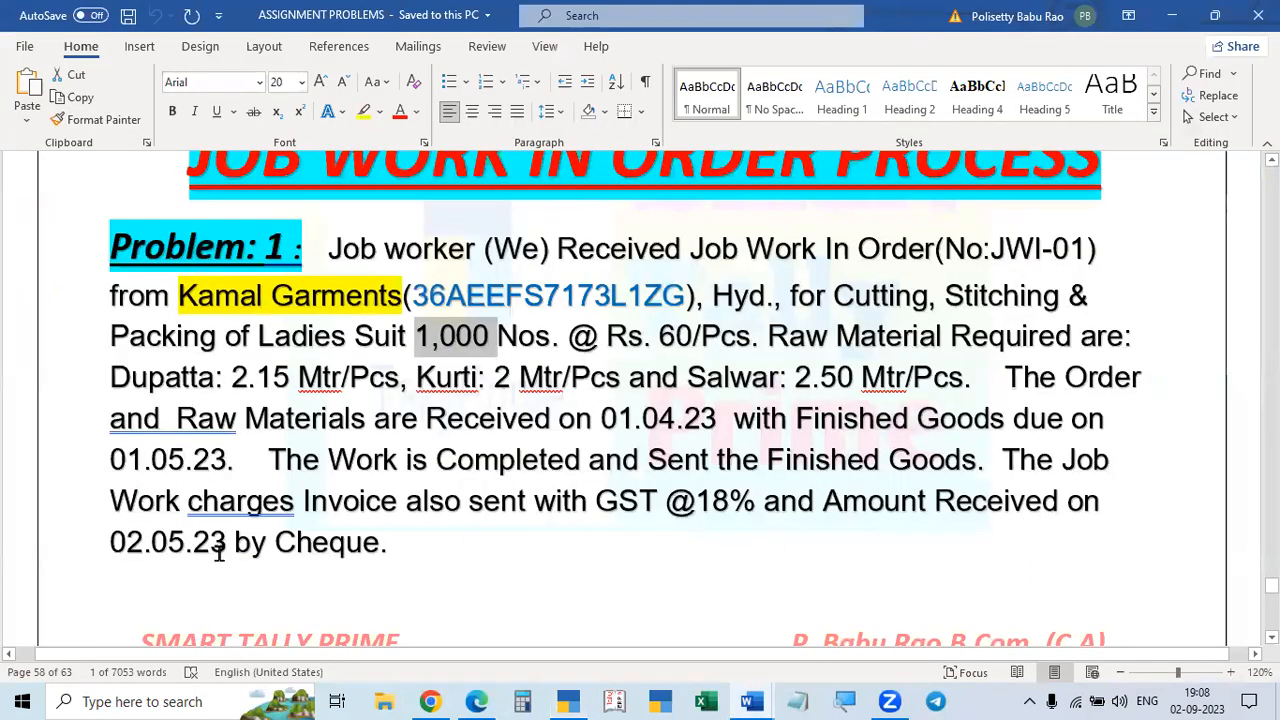
key(alt+Tab)
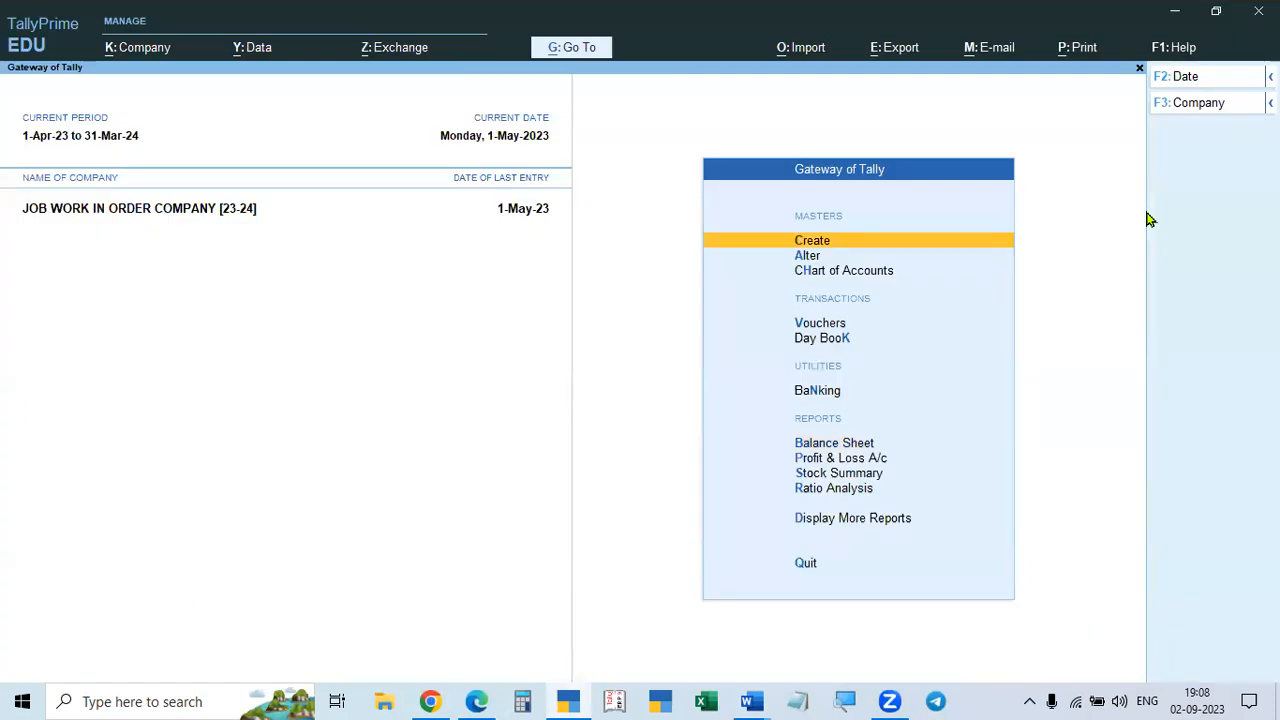
key(Down)
key(Down)
key(Down)
key(Return)
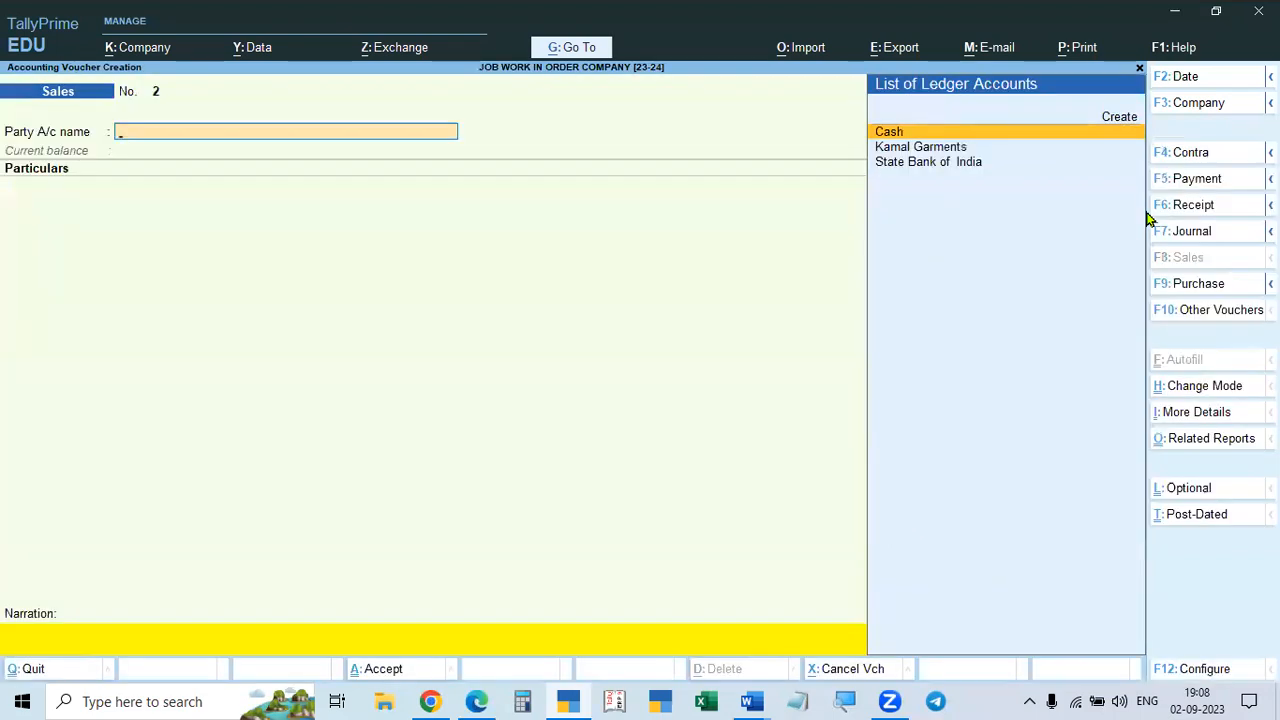
key(F2)
text(2.5)
key(Return)
click(1148, 212)
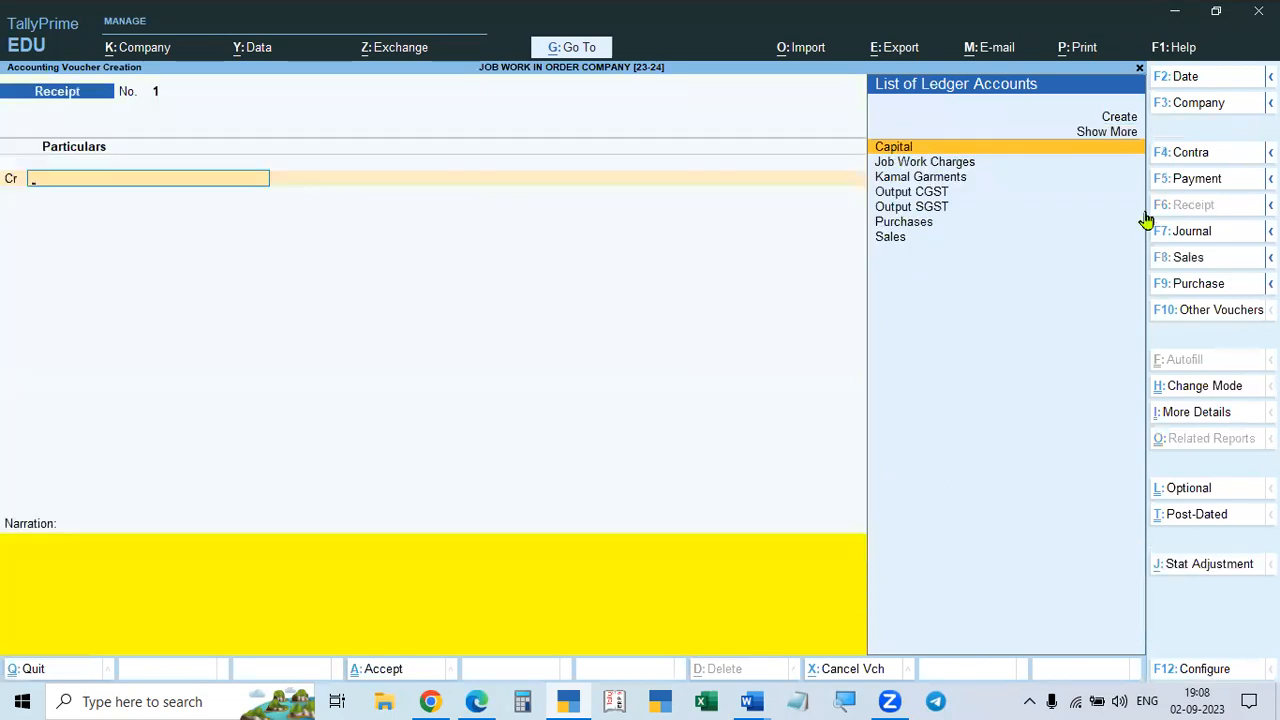
- Credit Kamal Garments with 70,800 and adjust it as Agst Ref against pending bill 1
key(Down)
key(Down)
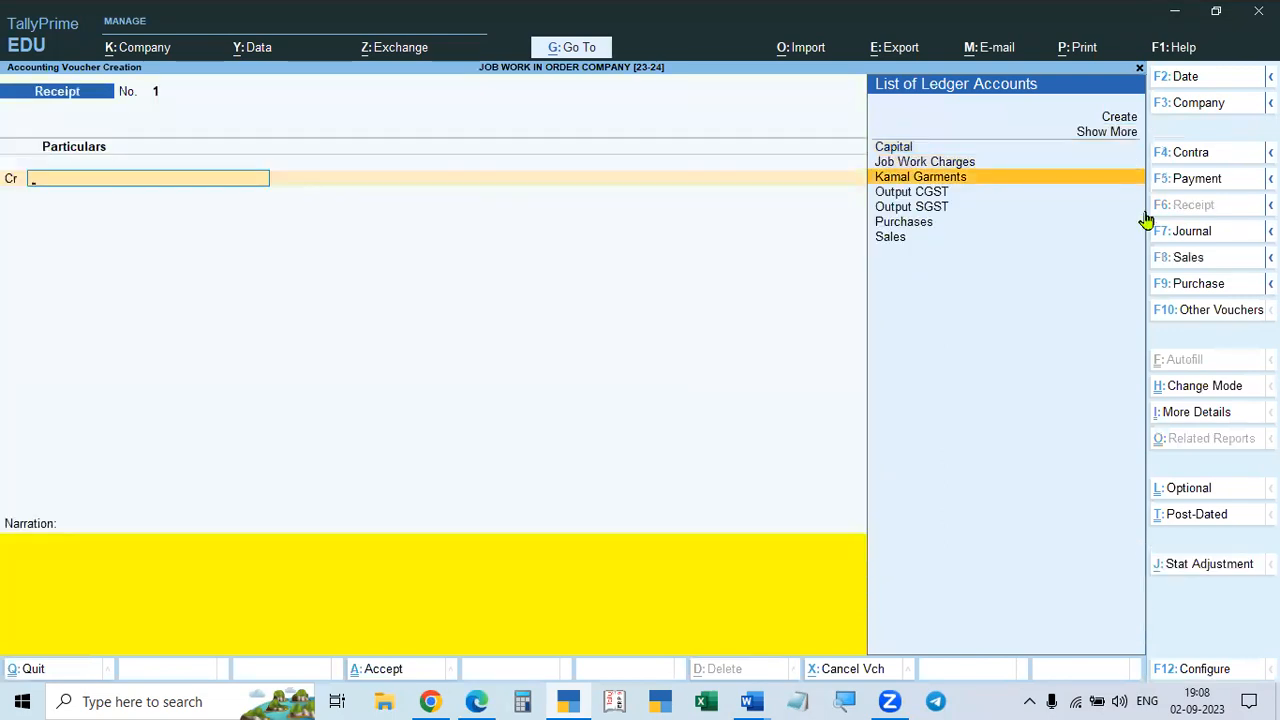
key(Up)
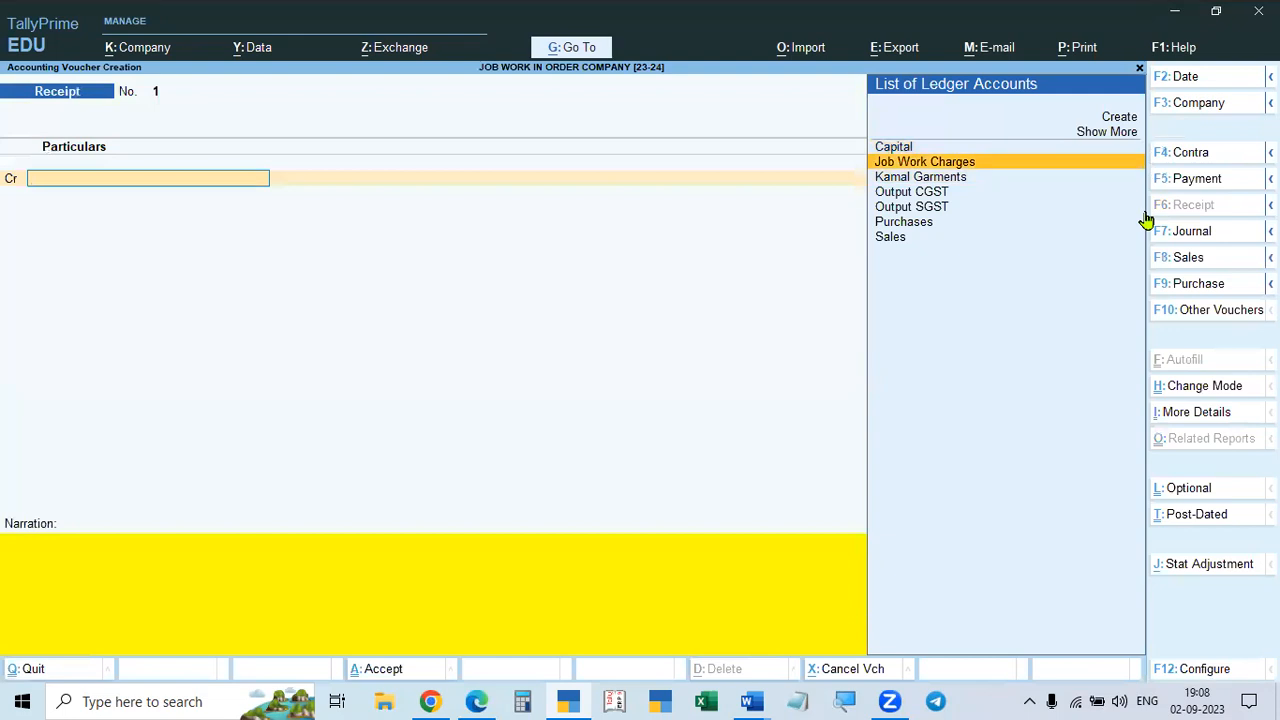
key(Down)
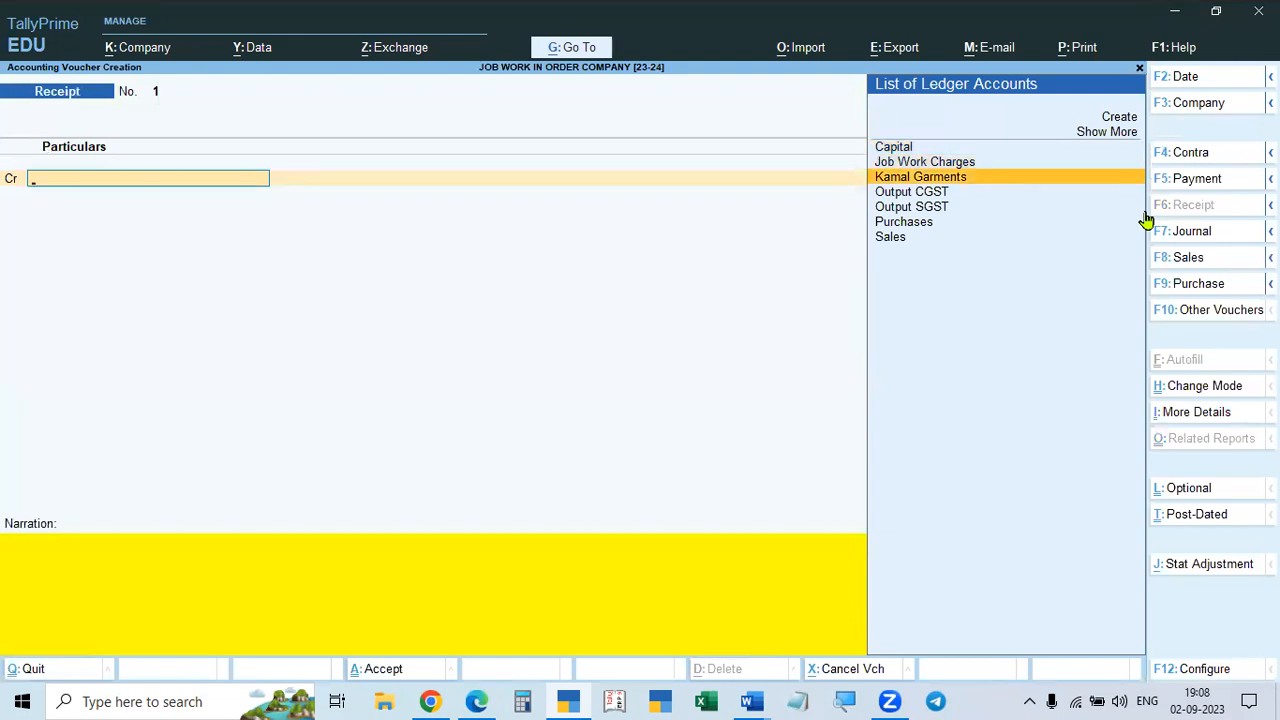
key(Return)
text(70800)
key(Return)
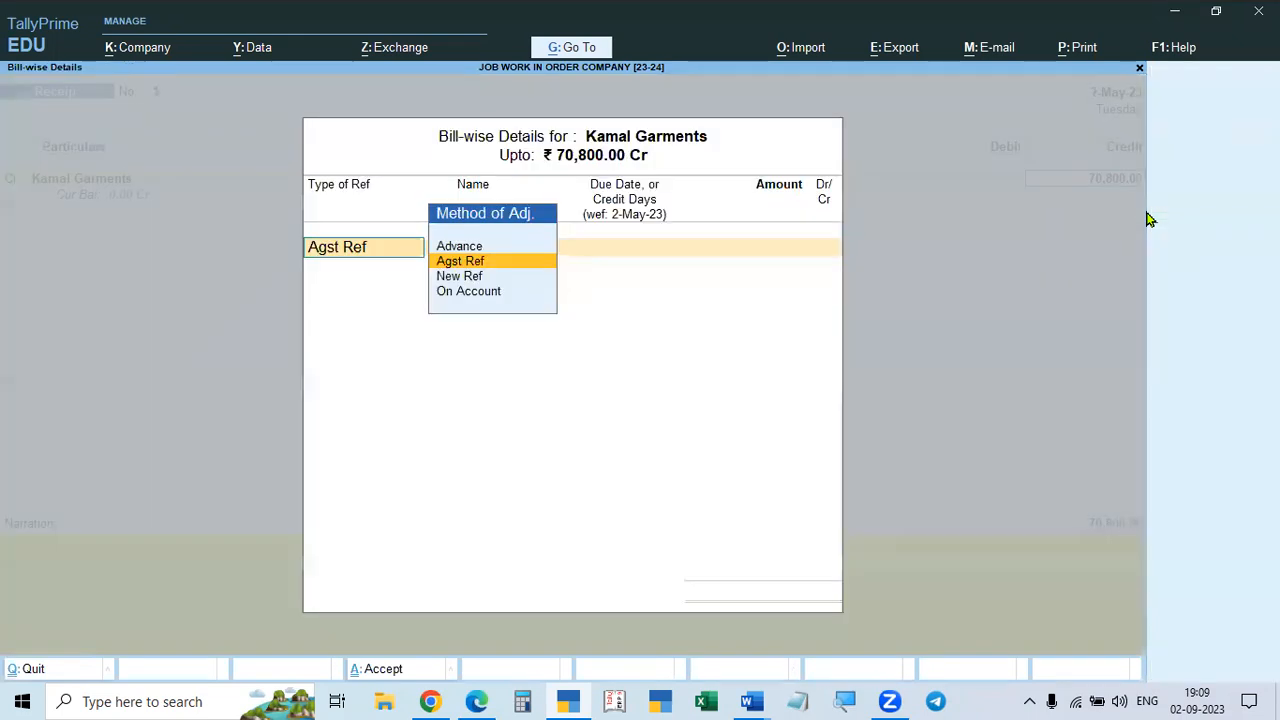
key(Return)
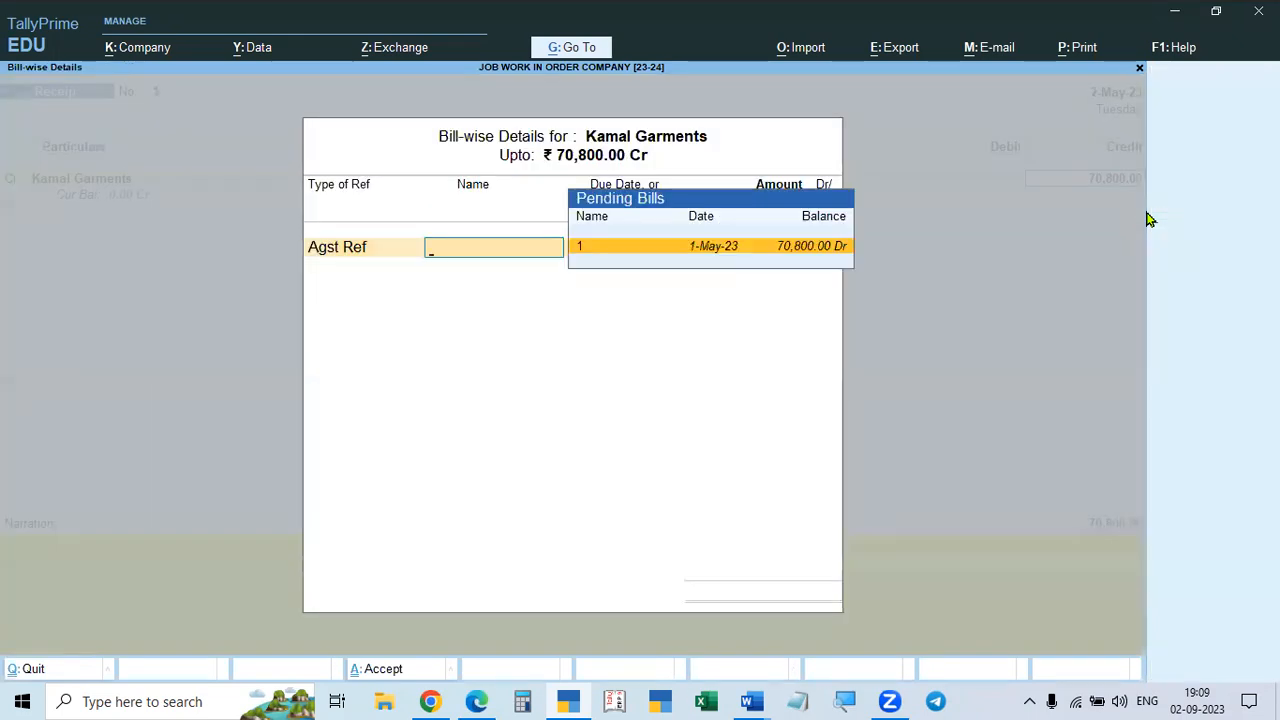
key(Return)
key(Return)
- Settle pending bill 1 in the Receipt voucher and debit State Bank of India with 70,800
key(Return)
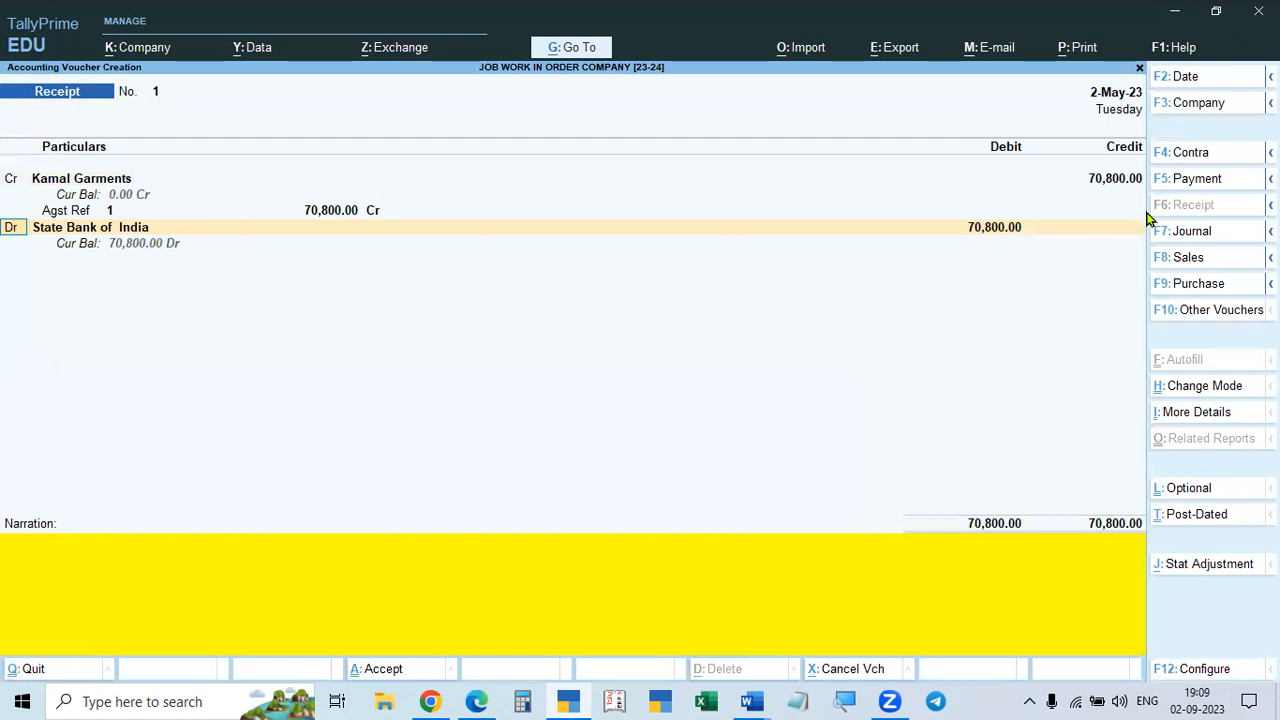
key(Return)
key(Return)
key(Return)
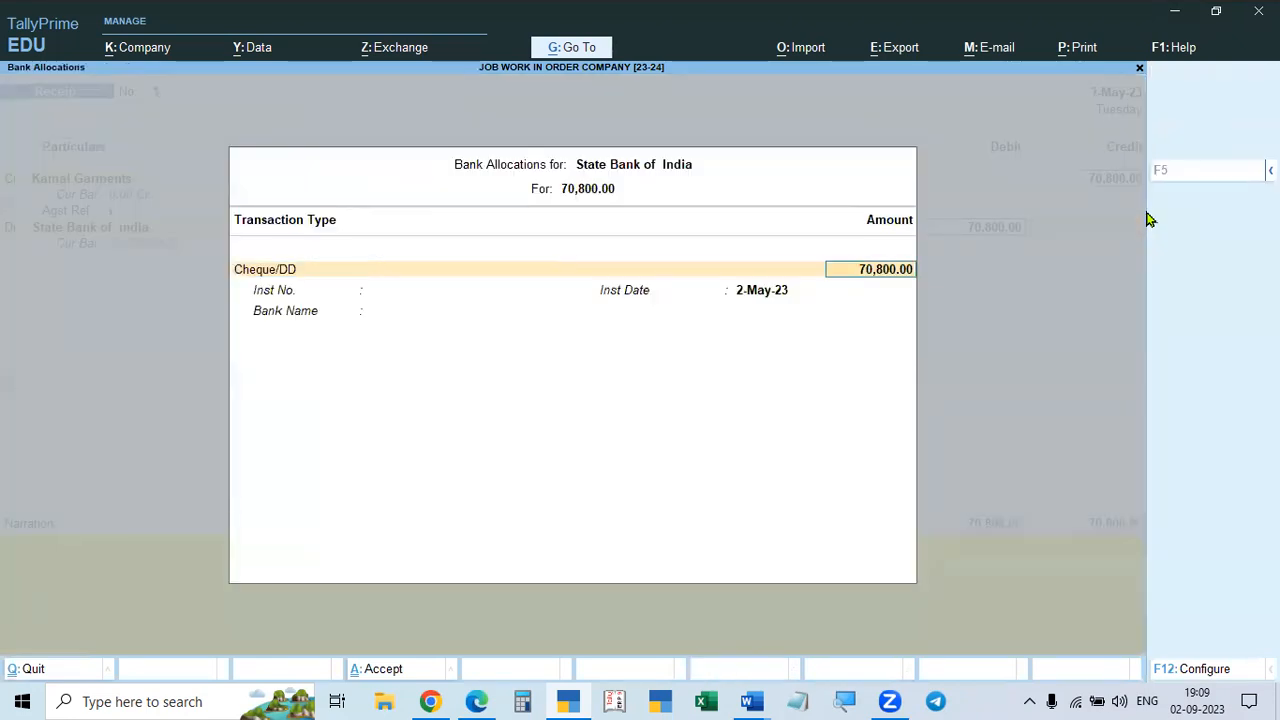
- Allocate the 70,800 bank receipt as Cheque/DD with instrument number 123456 and instrument date 2-May-23
key(Return)
text(12345)
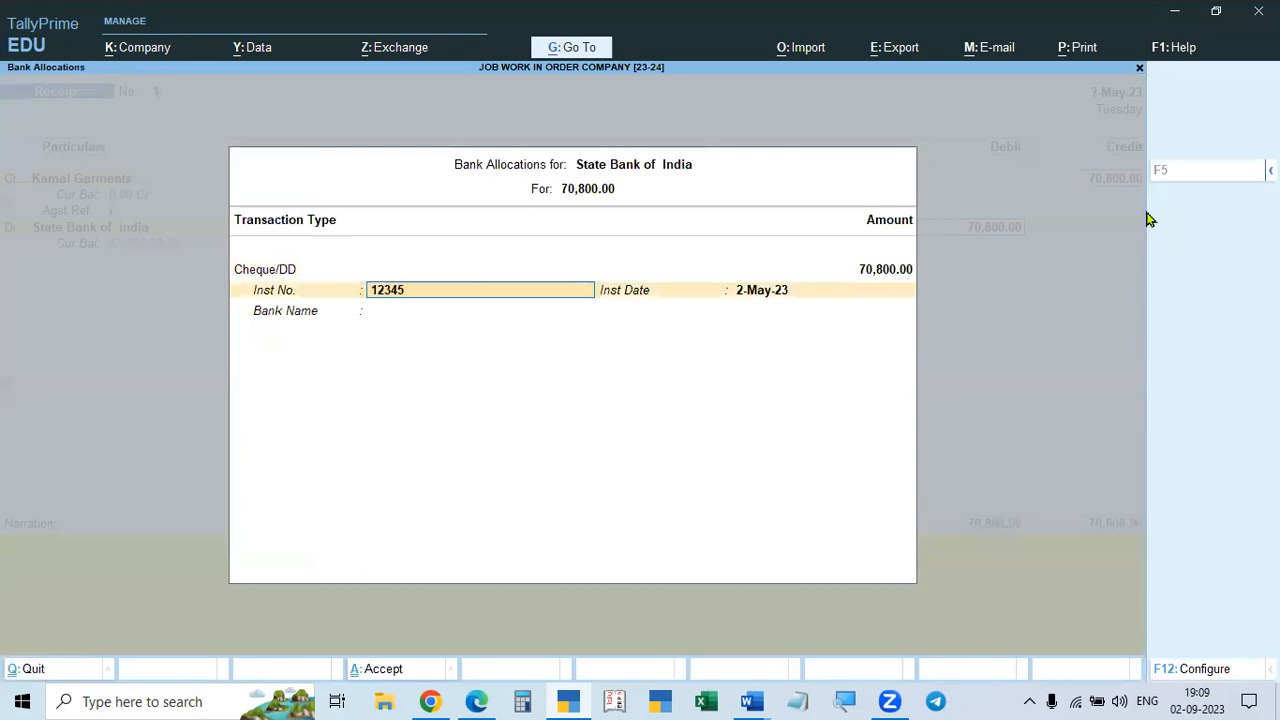
text(6)
key(Return)
key(Return)
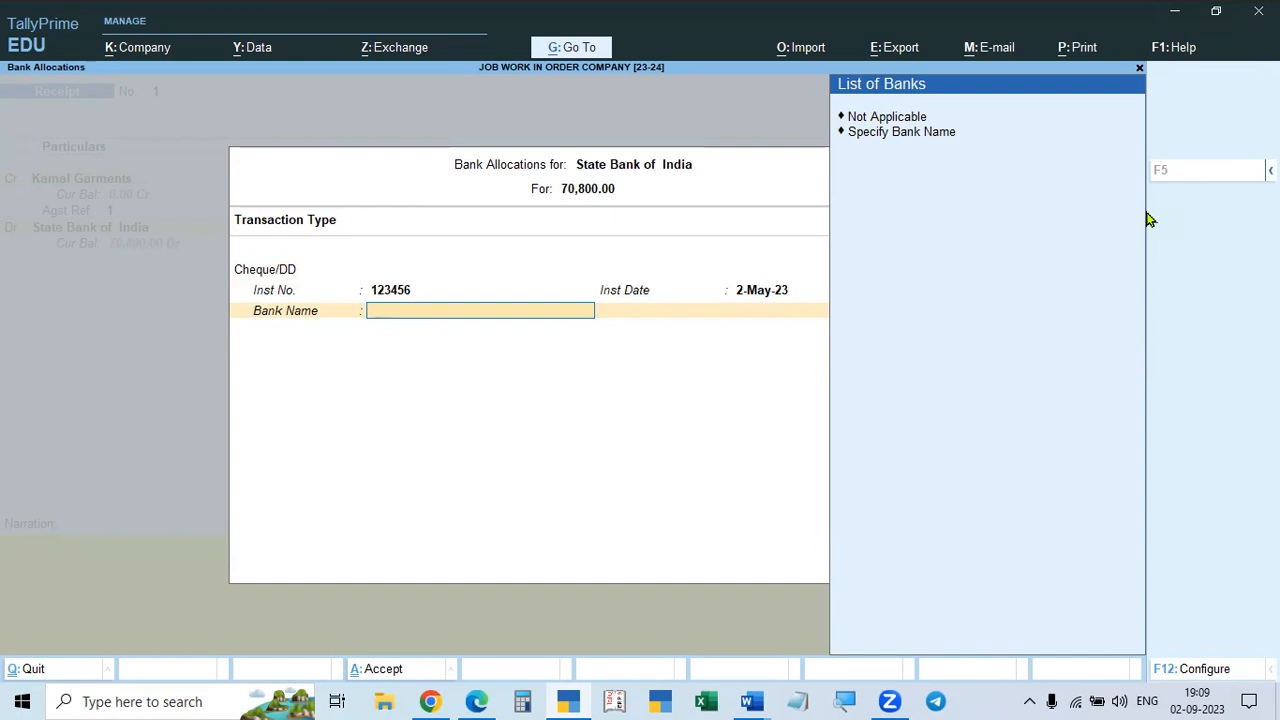
- Specify HDFC Bank as the cheque's issuing bank and save the Receipt voucher
key(Down)
key(Return)
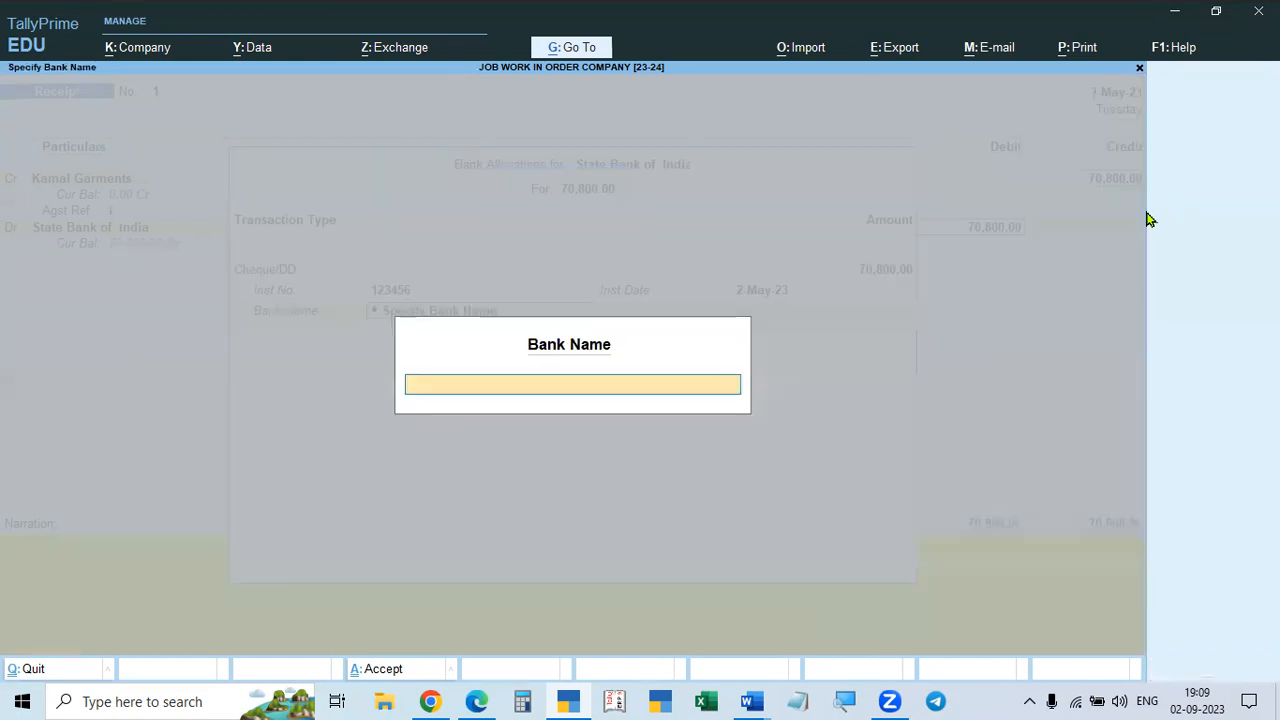
text(HDFC)
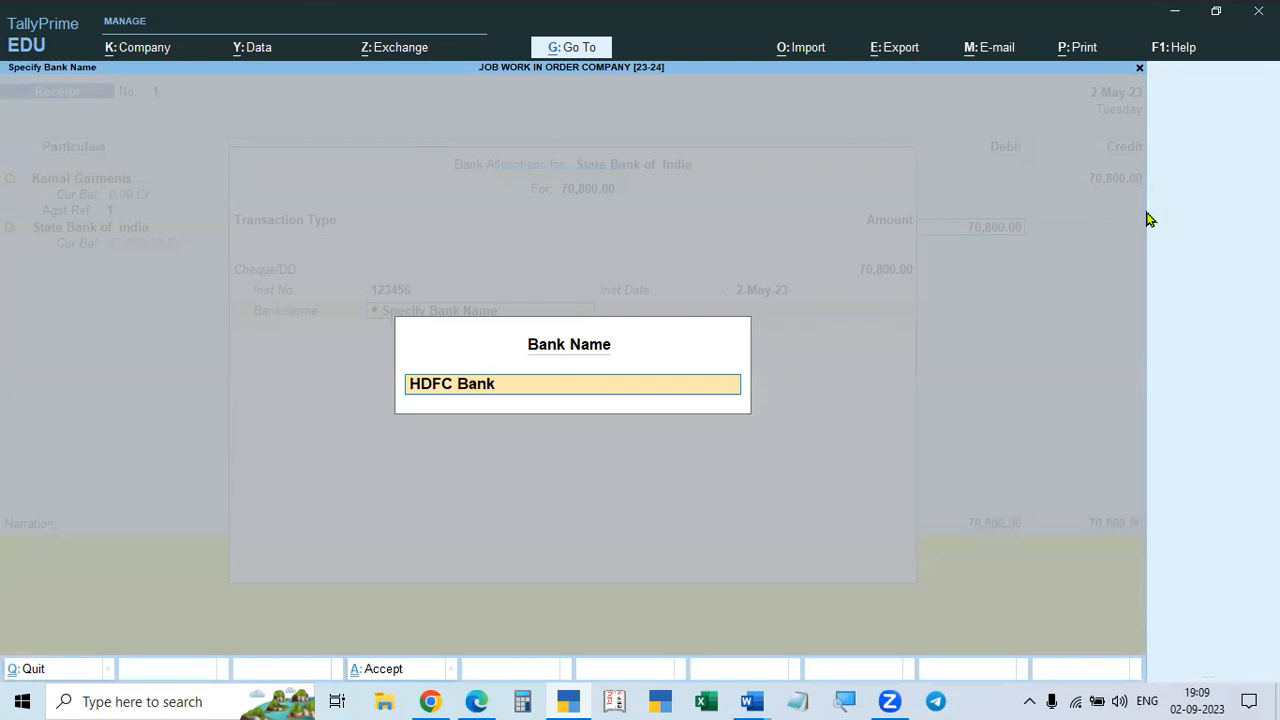
text( Bank)
key(Return)
key(Return)
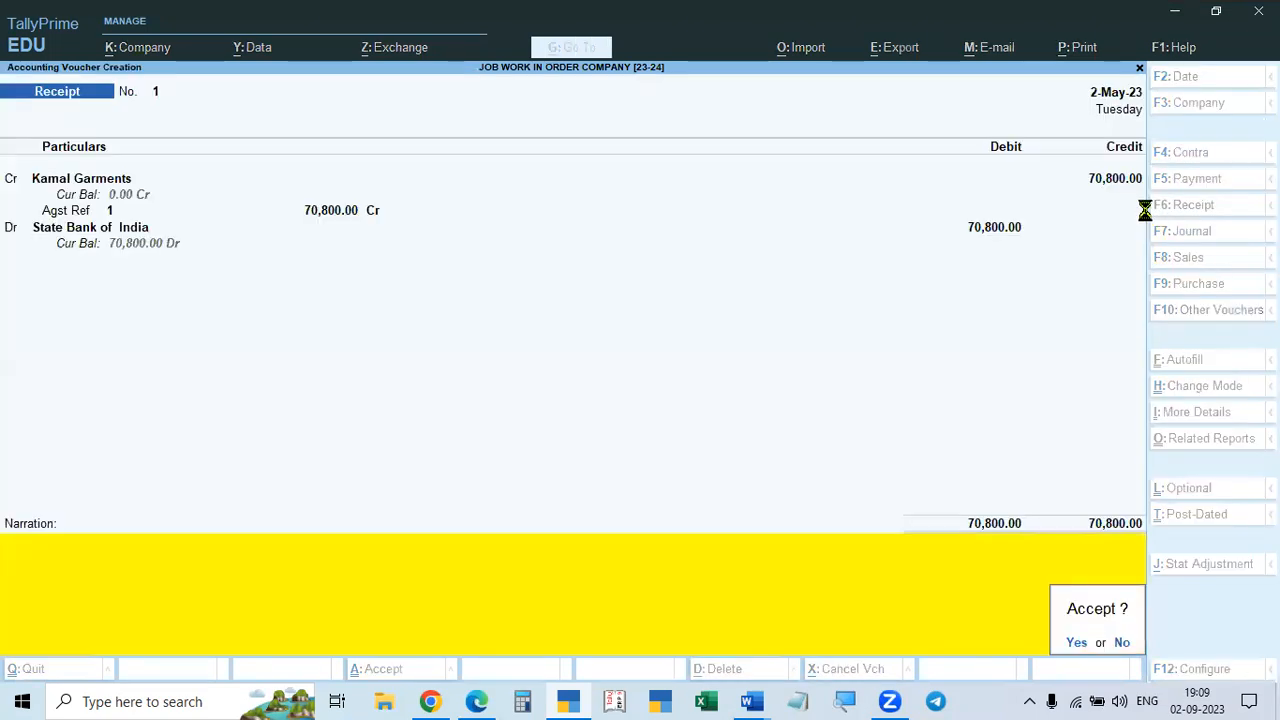
key(Return)
key(Escape)
key(Return)
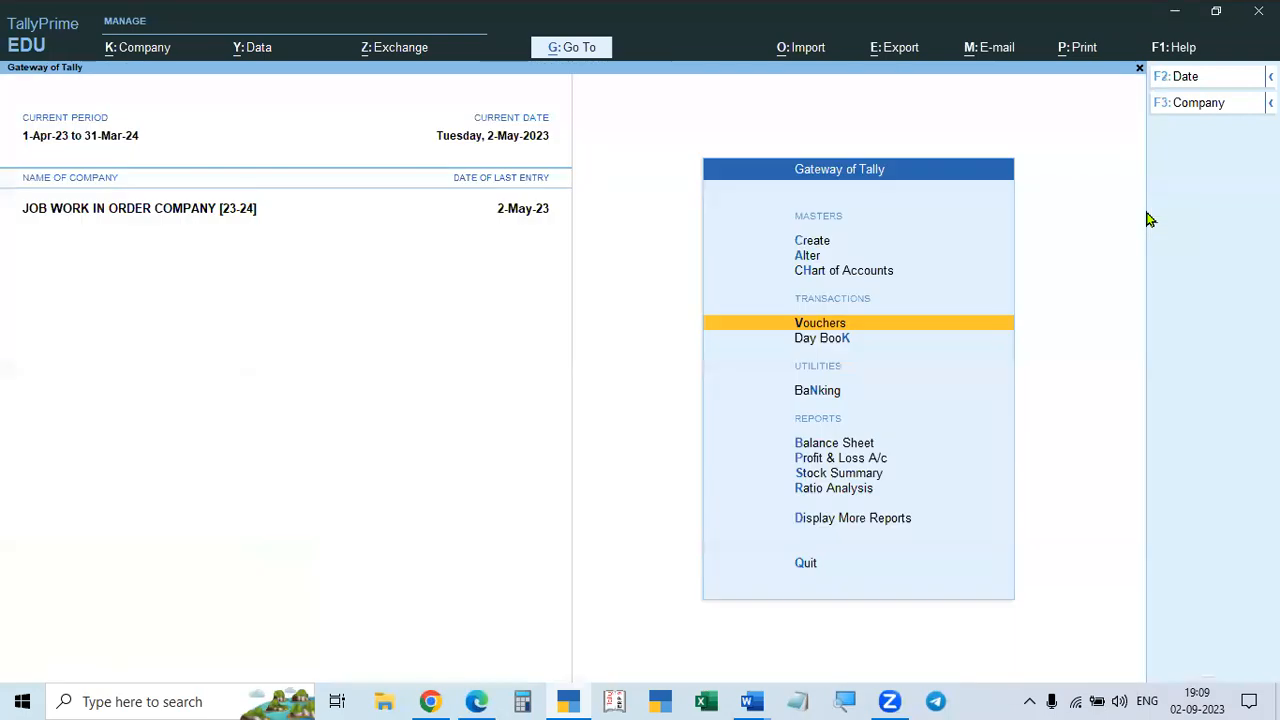
- Examine the Balance Sheet in detailed form, covering Duties & Taxes, Sundry Debtors and Bank Accounts after the receipt
key(Down)
key(Down)
key(Down)
key(Down)
key(Down)
key(Up)
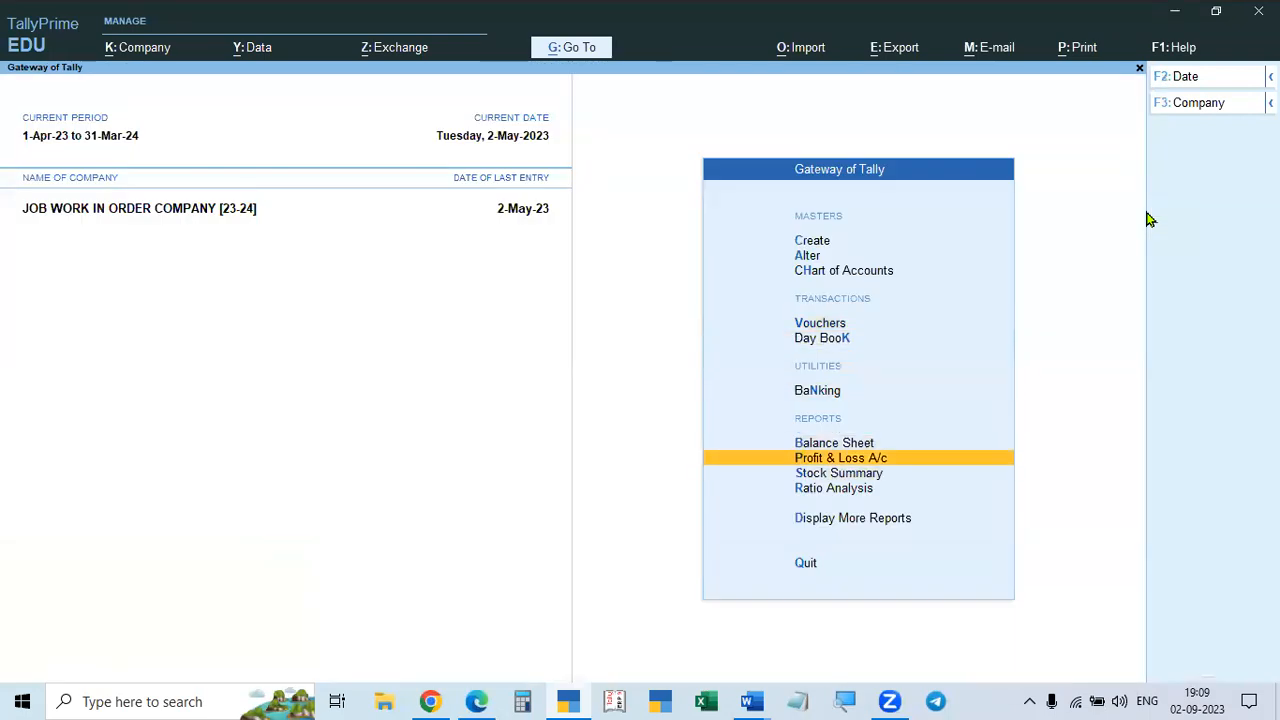
key(Return)
key(Escape)
key(Up)
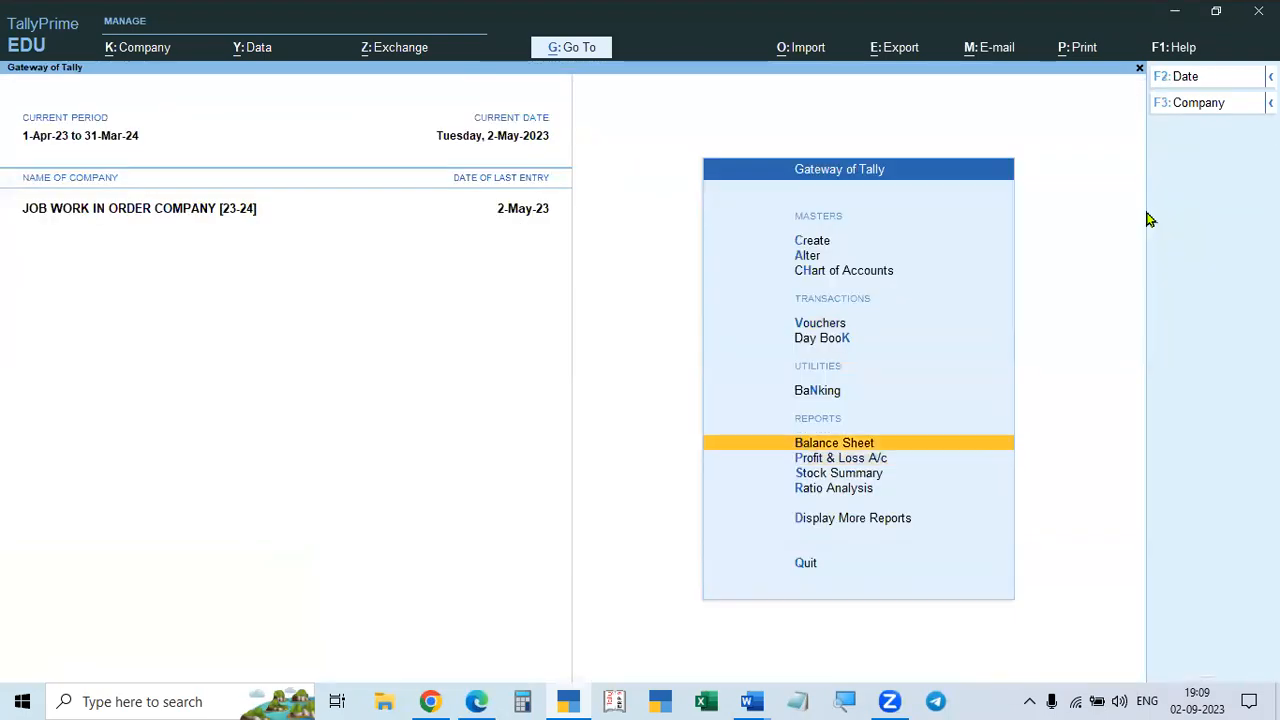
key(Return)
key(alt+F5)
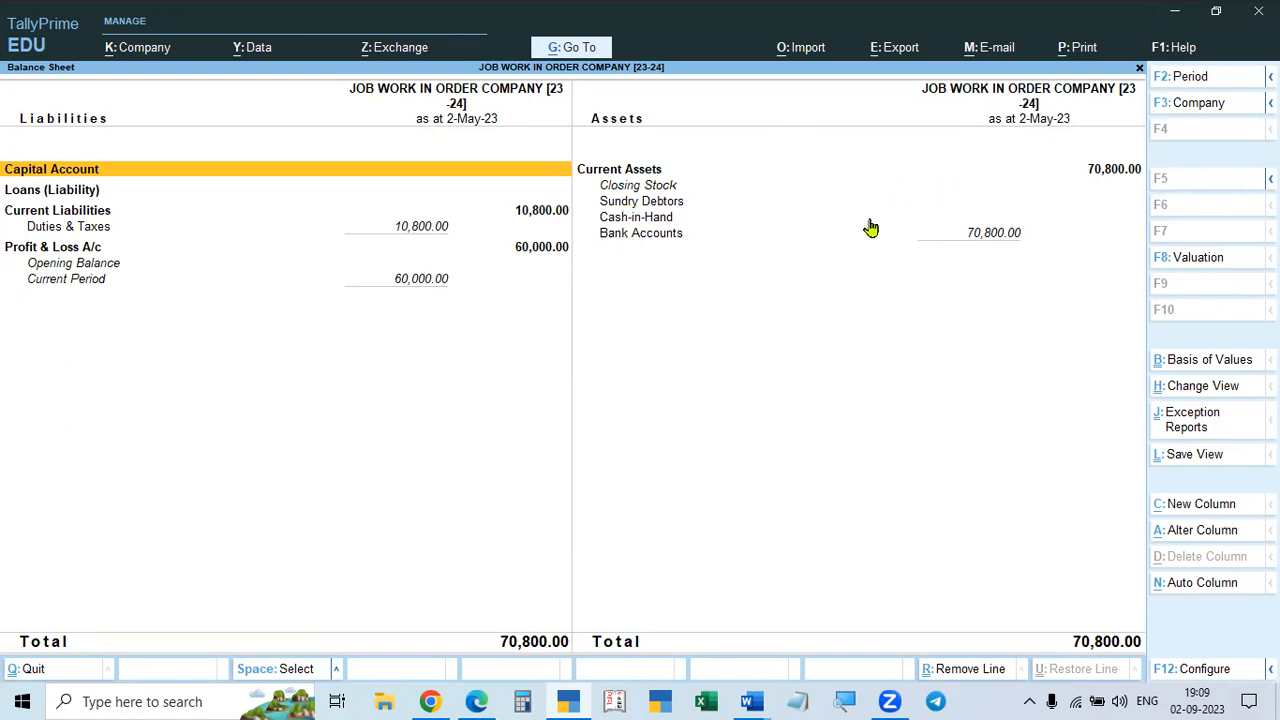
key(Escape)
key(Escape)
key(Escape)
key(Down)
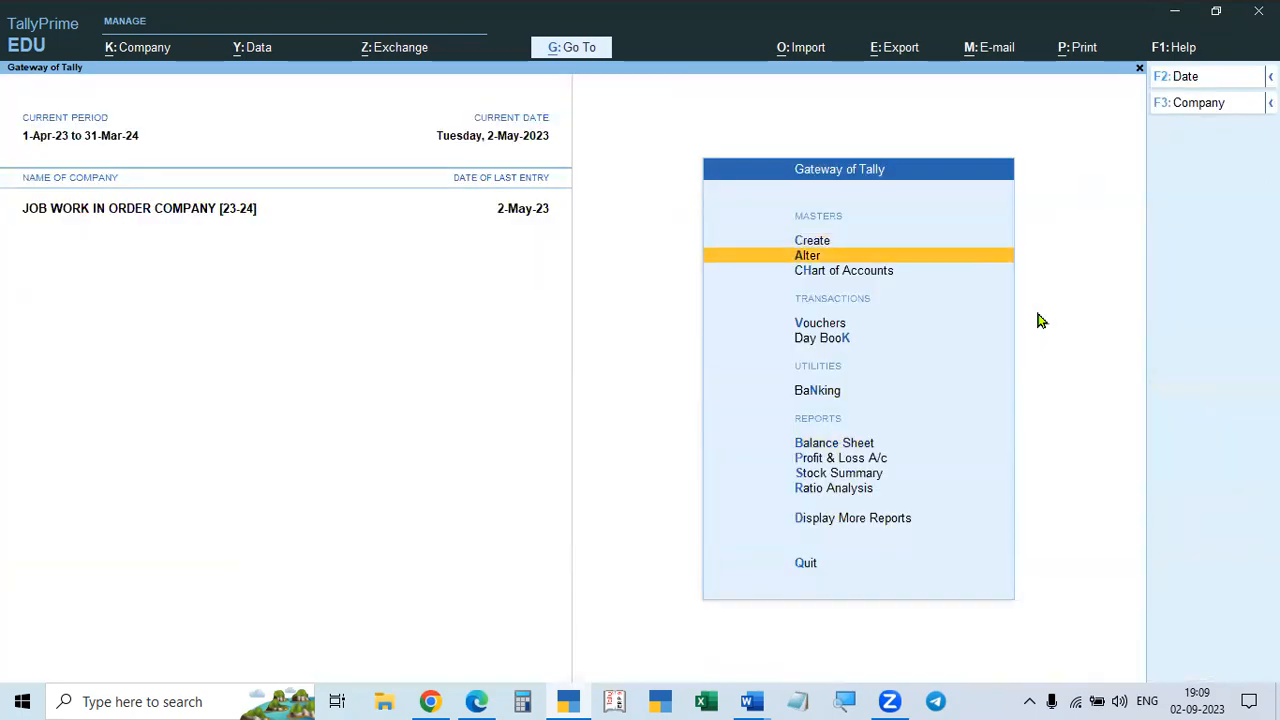
key(Escape)
key(Escape)
- View the ledger vouchers for Job Work Charges and Kamal Garments to compare the sales and receipt entries
key(d)
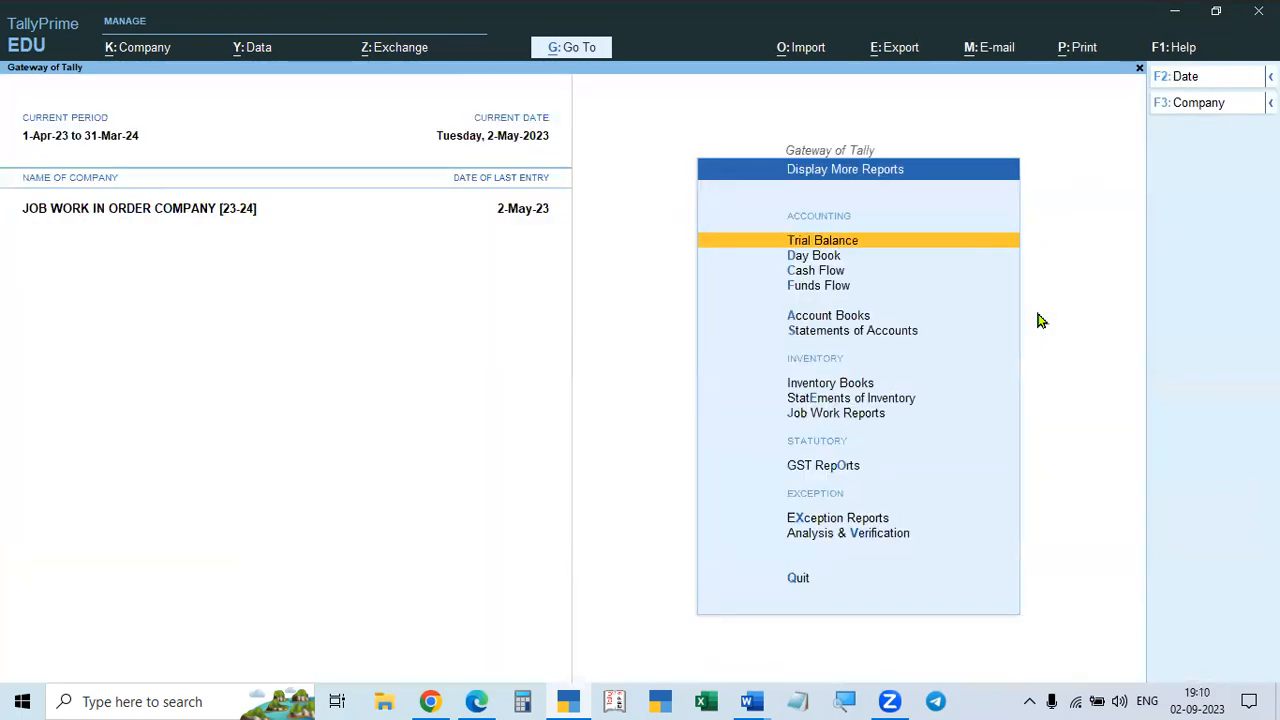
key(a)
key(l)
key(Down)
key(Down)
key(Return)
key(Escape)
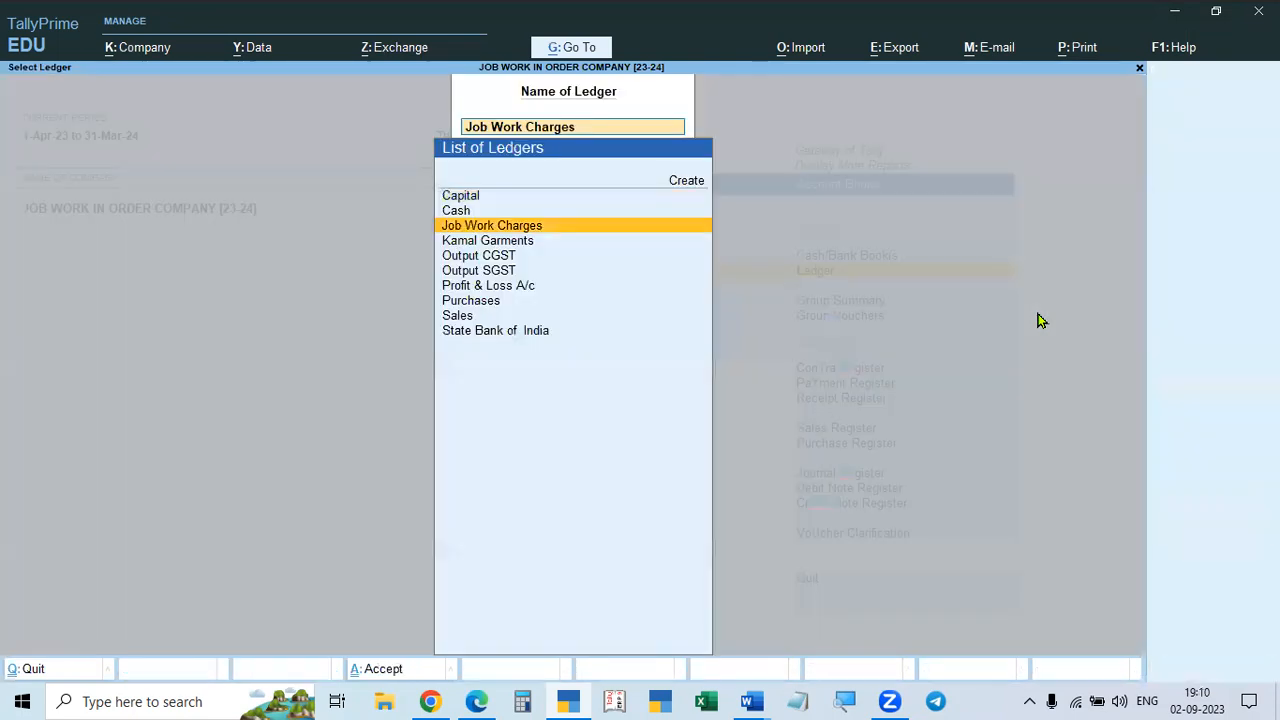
key(Down)
key(Return)
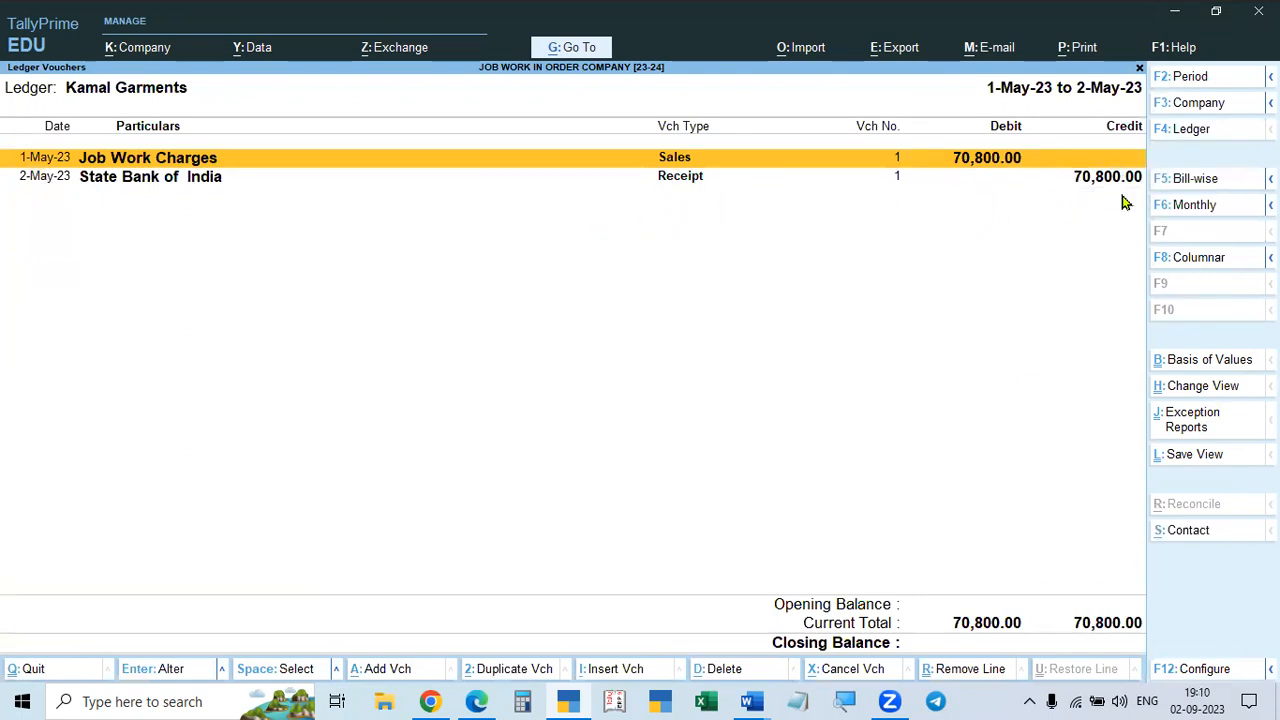
- View the ledger vouchers for Output CGST and Output SGST, and return to the Gateway of Tally
key(Escape)
key(Down)
key(Return)
key(Escape)
key(Down)
key(Return)
key(Escape)
key(Escape)
key(Escape)
key(Escape)
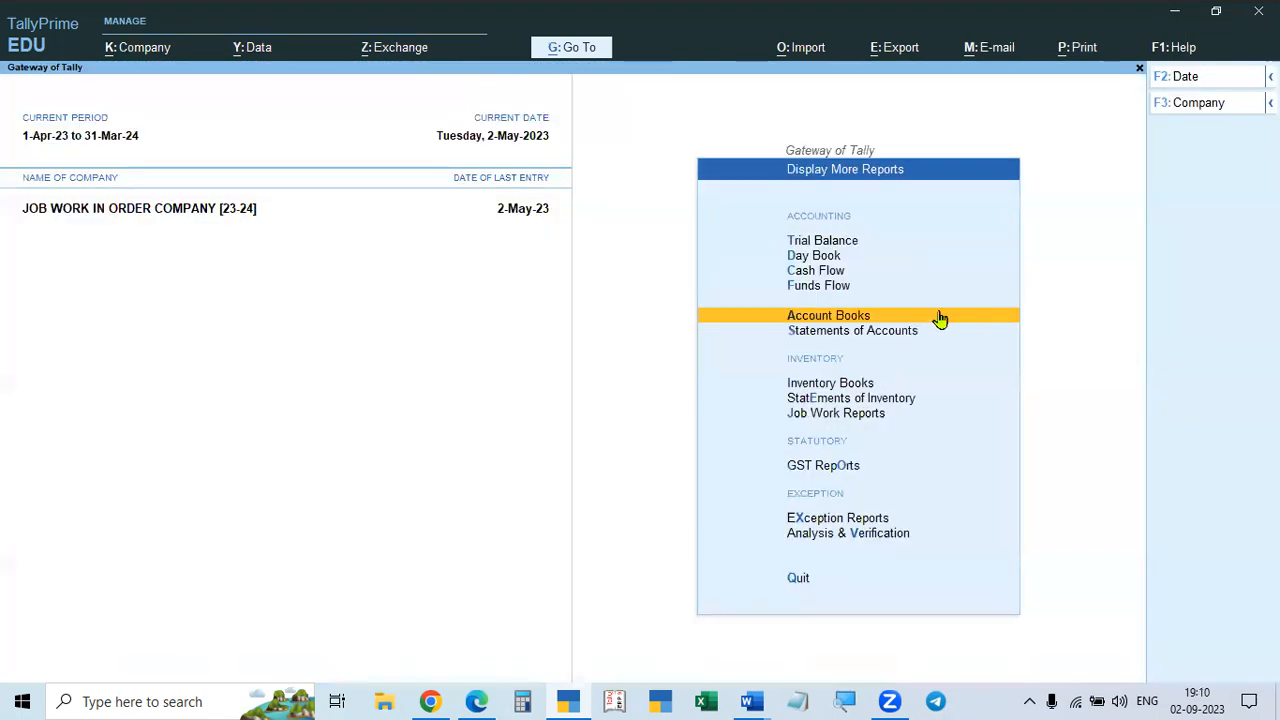
key(Escape)
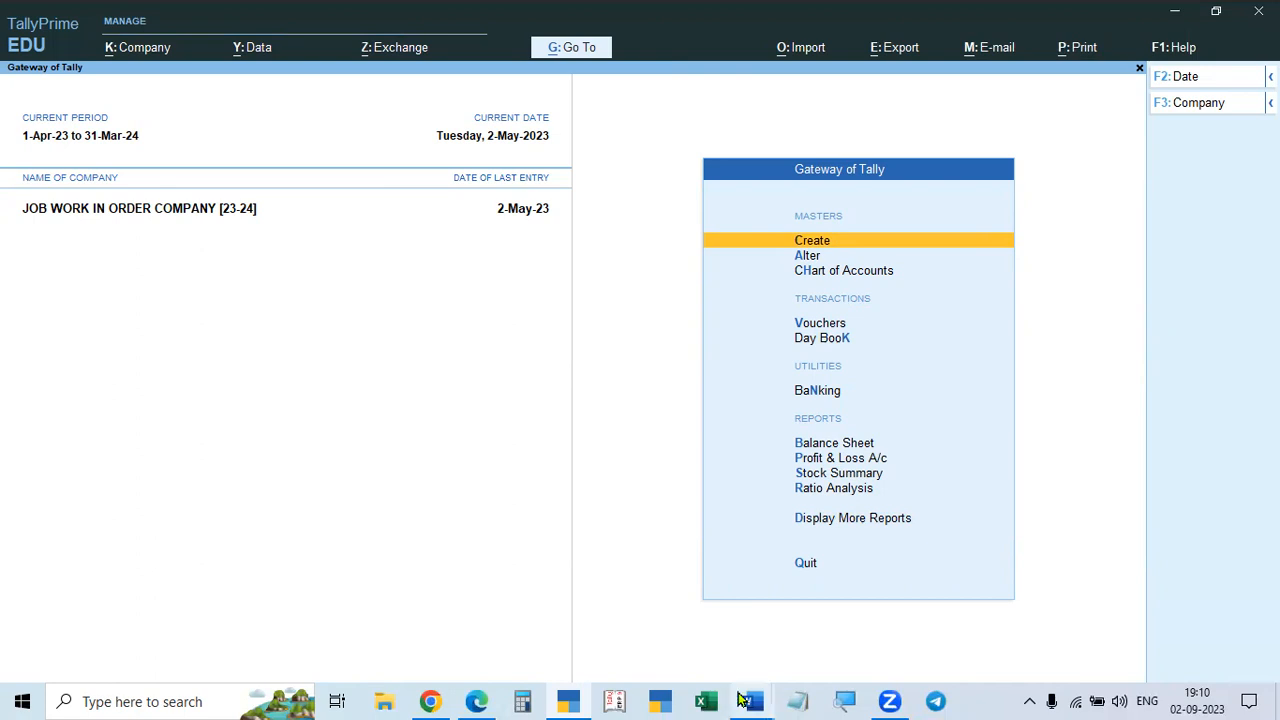
- Switch to the Word assignment and look up the earlier pressure cooker Problem 3 that Problem 2 refers to
click(680, 617)
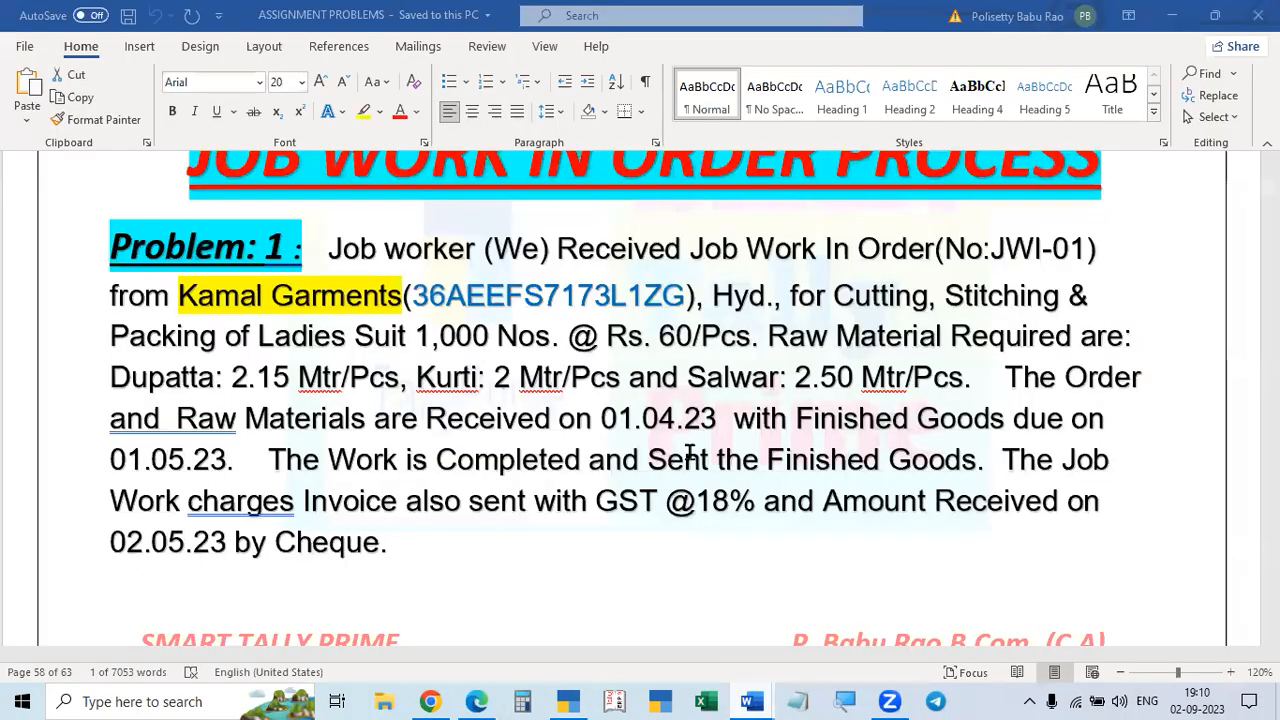
scroll(690, 500, down, 3)
scroll(695, 500, down, 5)
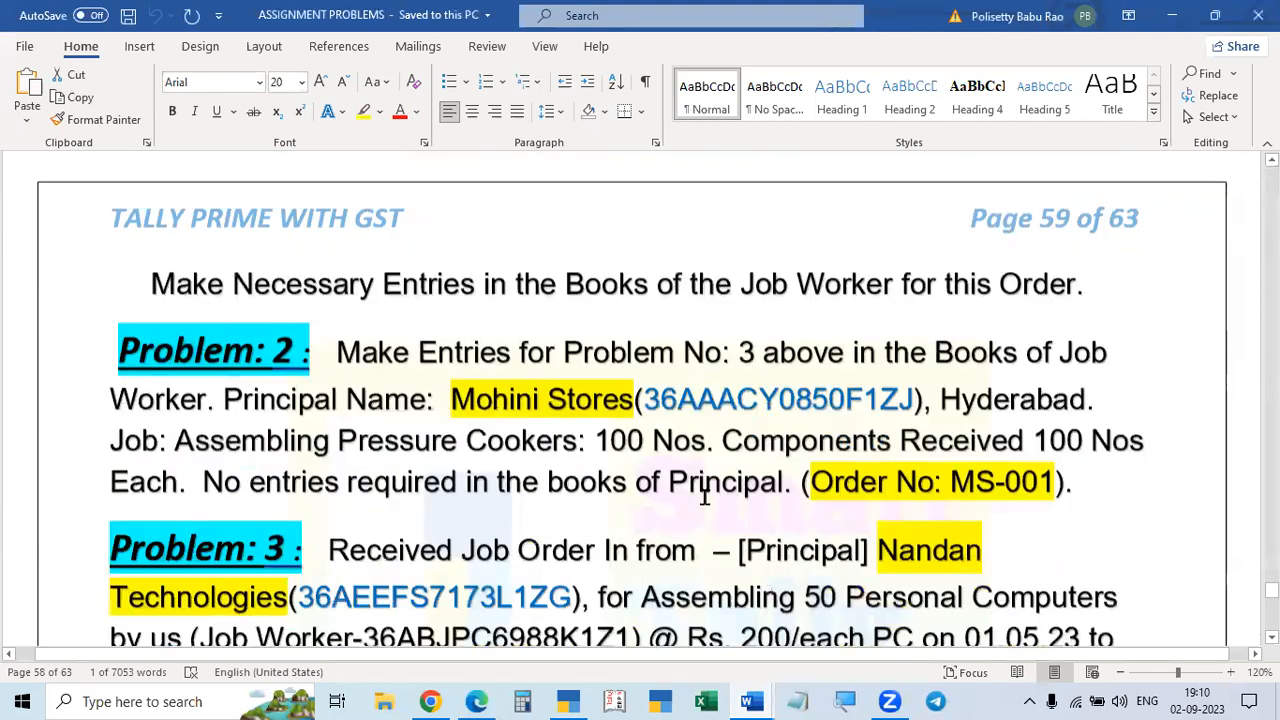
scroll(707, 500, up, 3)
scroll(750, 528, down, 1)
scroll(780, 522, up, 3)
scroll(787, 523, up, 10)
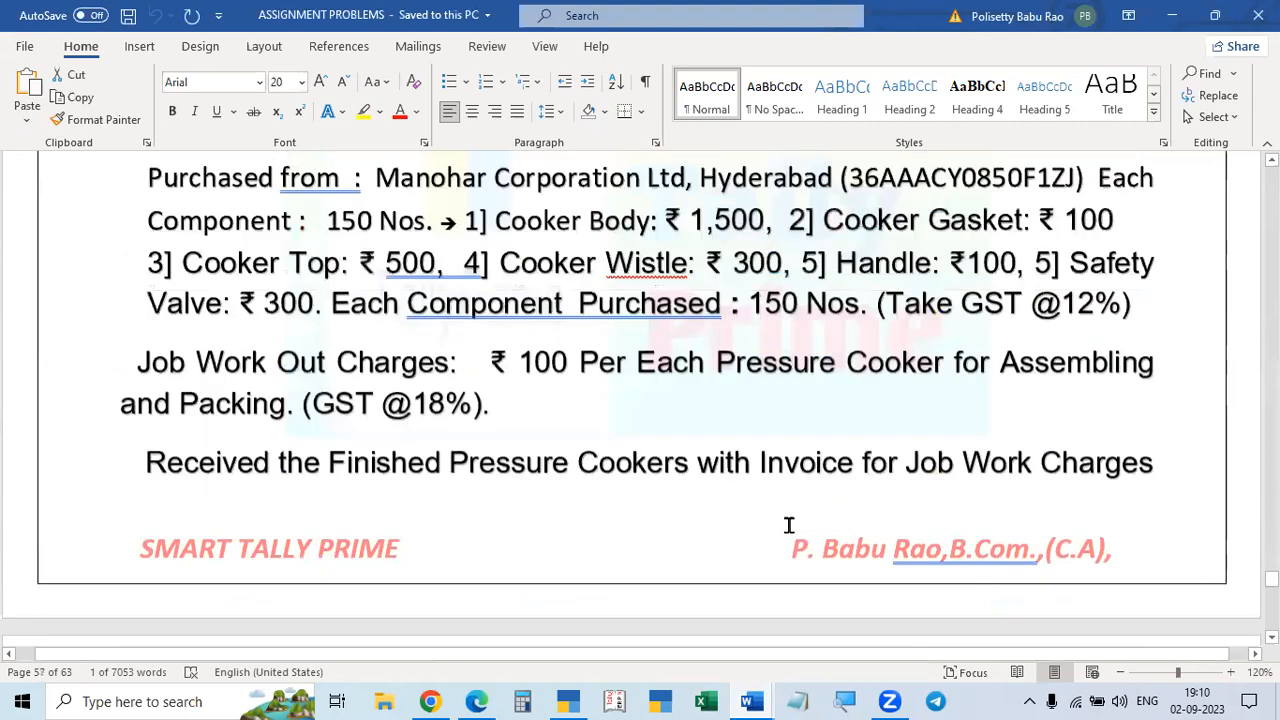
scroll(503, 462, up, 2)
scroll(823, 417, down, 5)
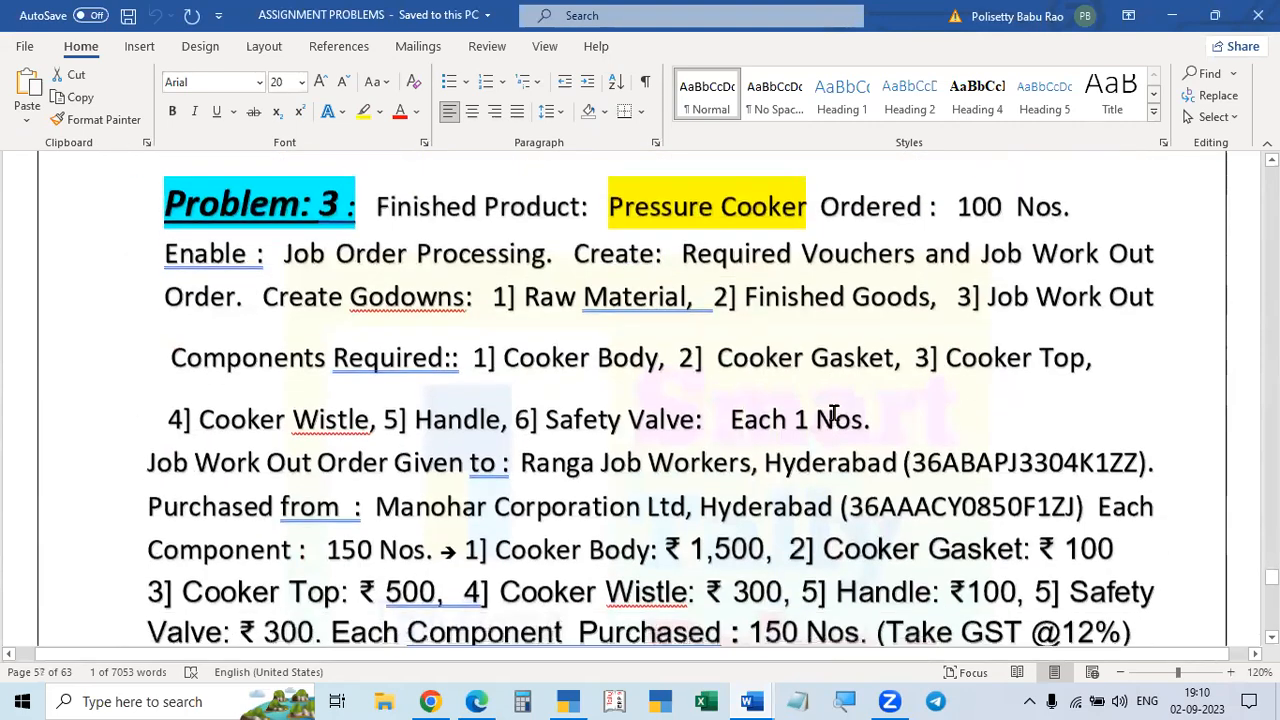
scroll(845, 450, down, 12)
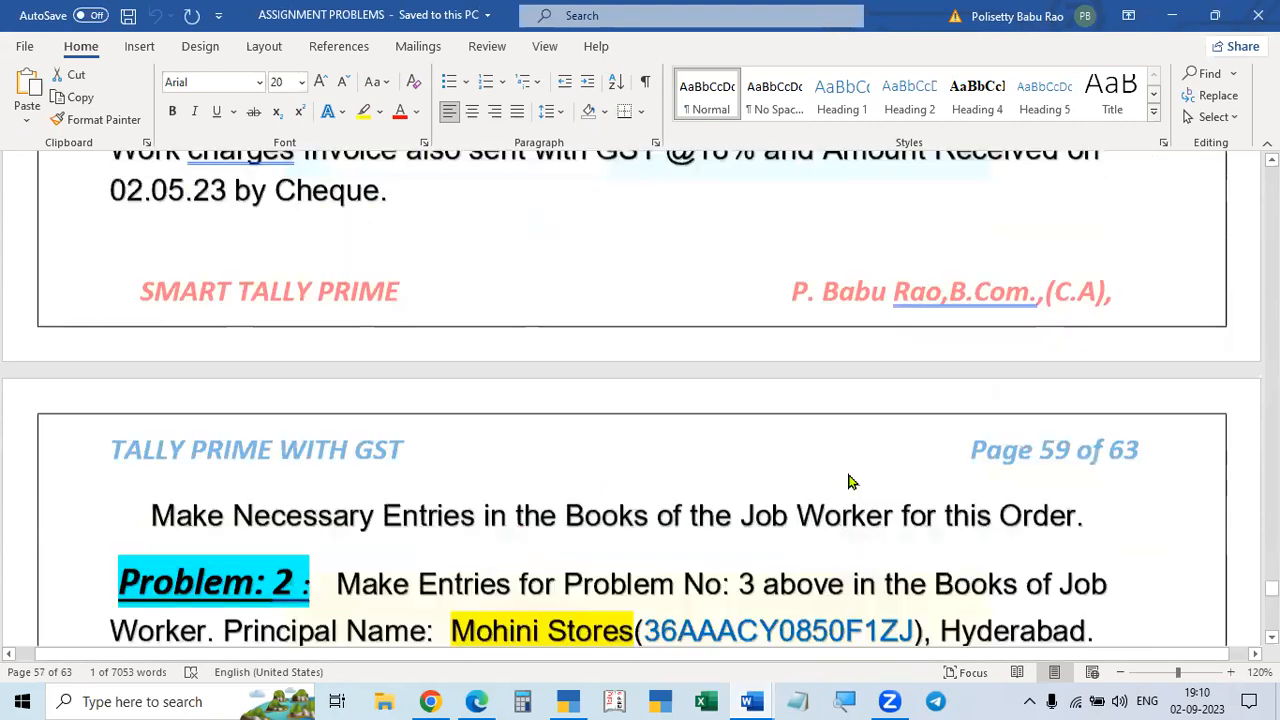
- Read Problem 2 on assembling pressure cookers for Mohini Stores, comparing it with the completed Problem 1
scroll(847, 474, down, 2)
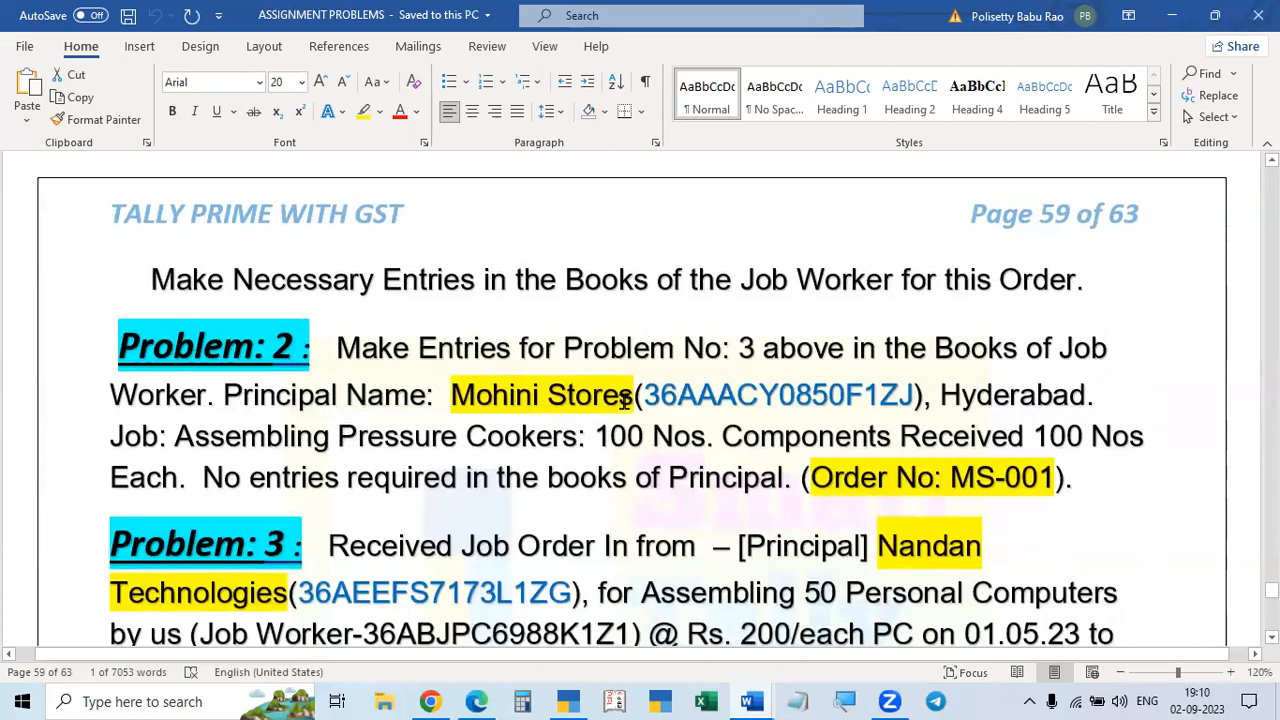
scroll(811, 380, down, 1)
scroll(811, 380, up, 9)
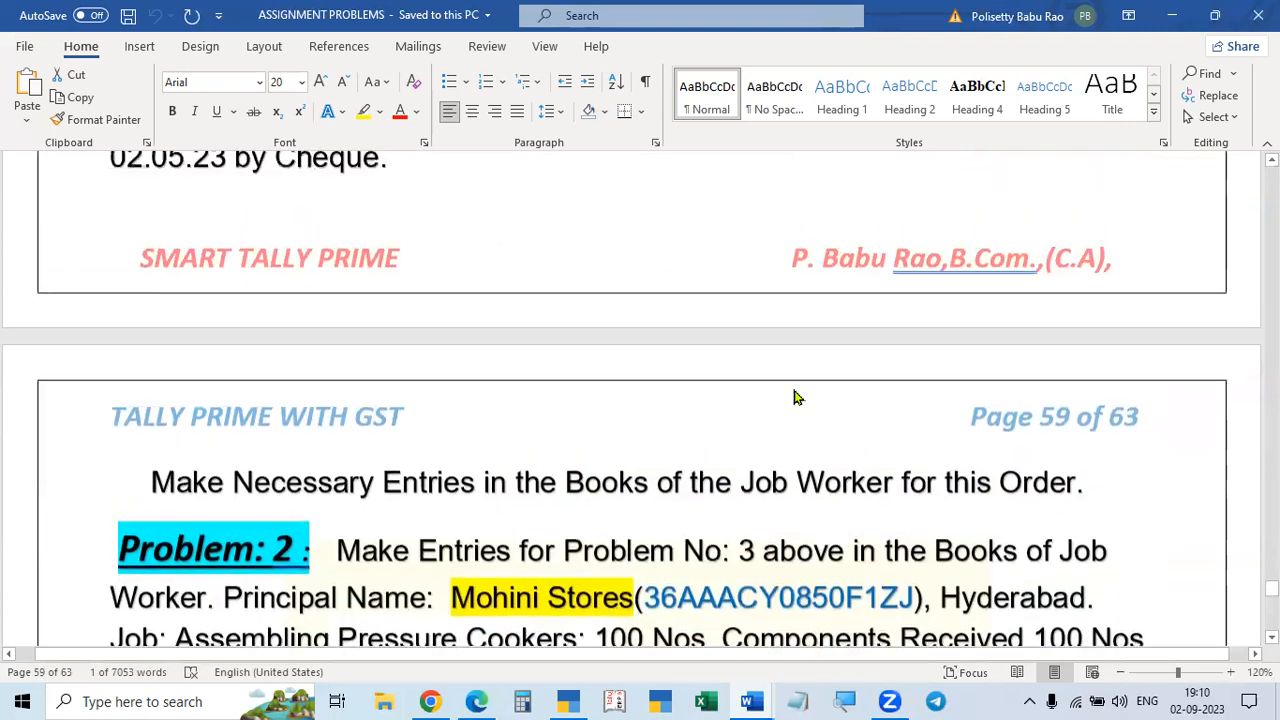
scroll(792, 386, up, 10)
scroll(800, 420, down, 14)
scroll(813, 450, down, 3)
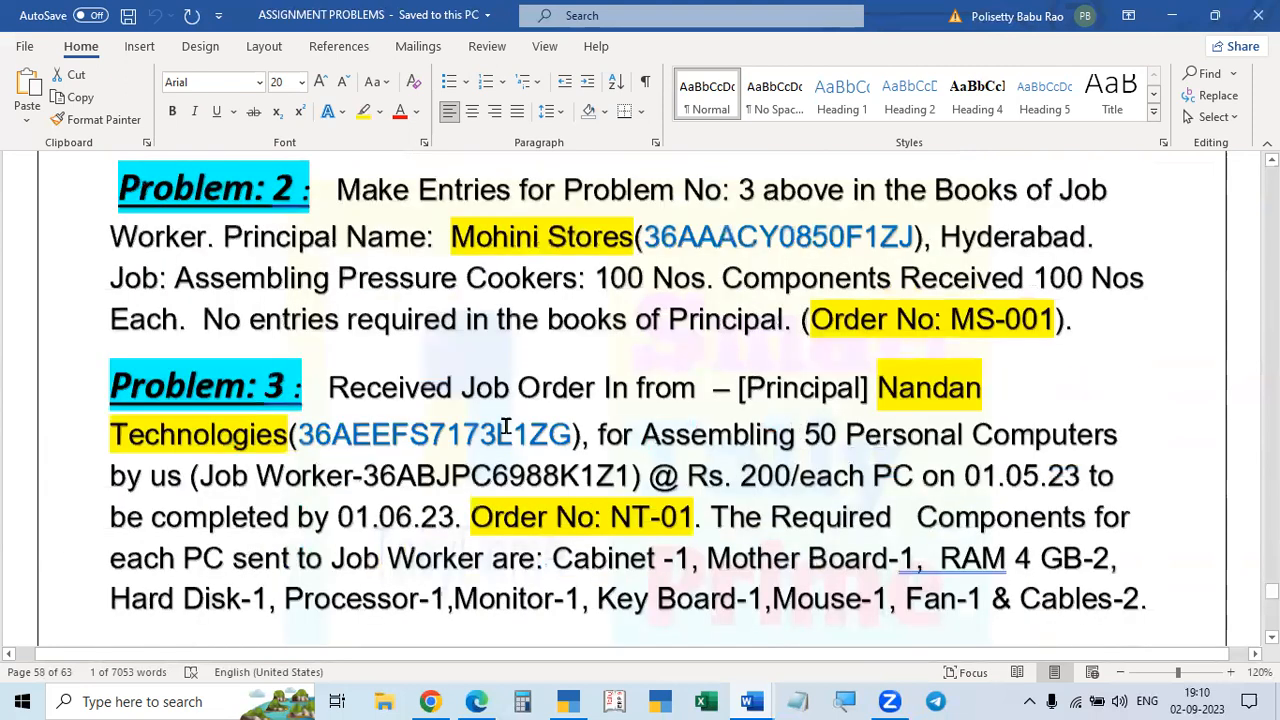
scroll(505, 427, up, 2)
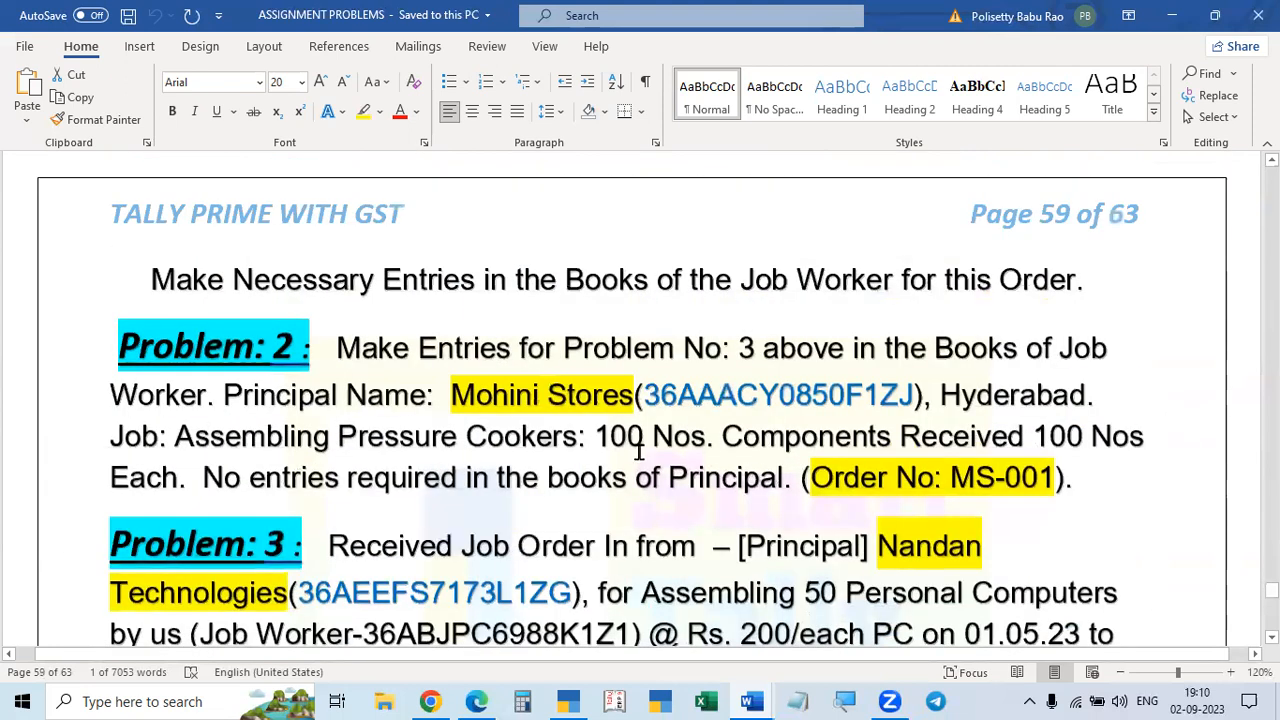
scroll(641, 450, down, 2)
scroll(641, 450, up, 15)
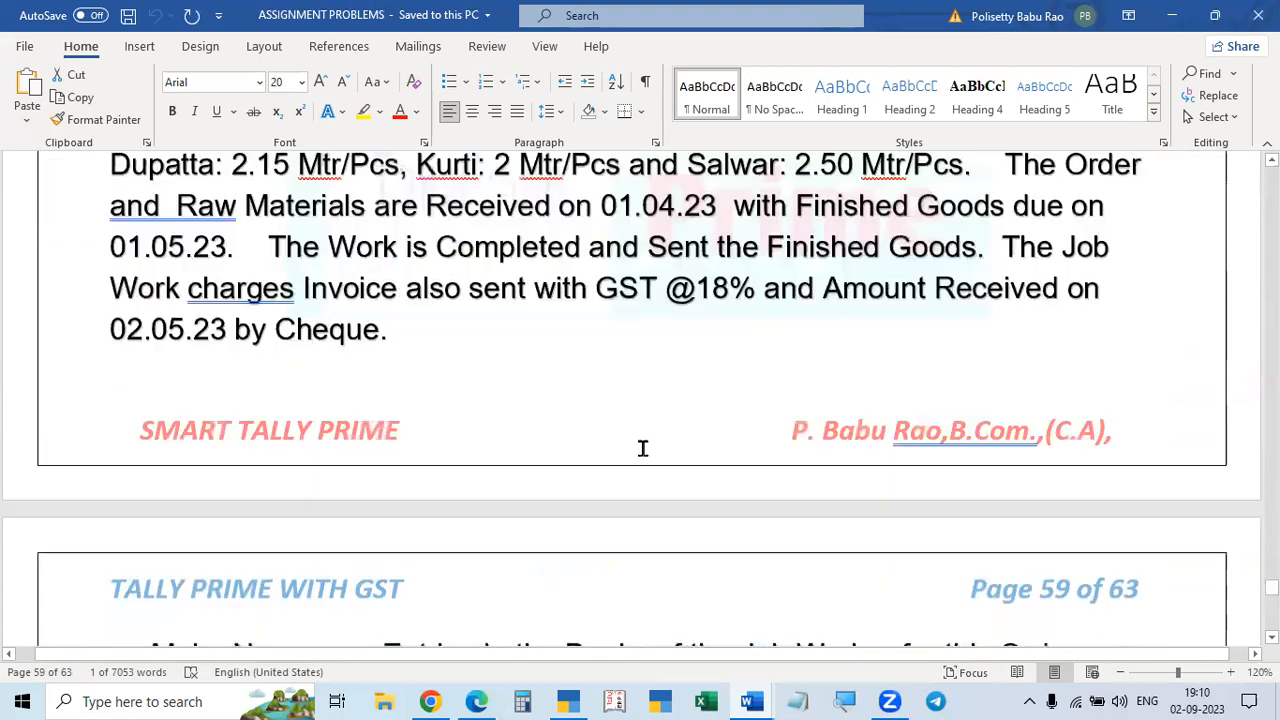
scroll(643, 450, down, 5)
scroll(720, 480, up, 3)
scroll(720, 478, down, 7)
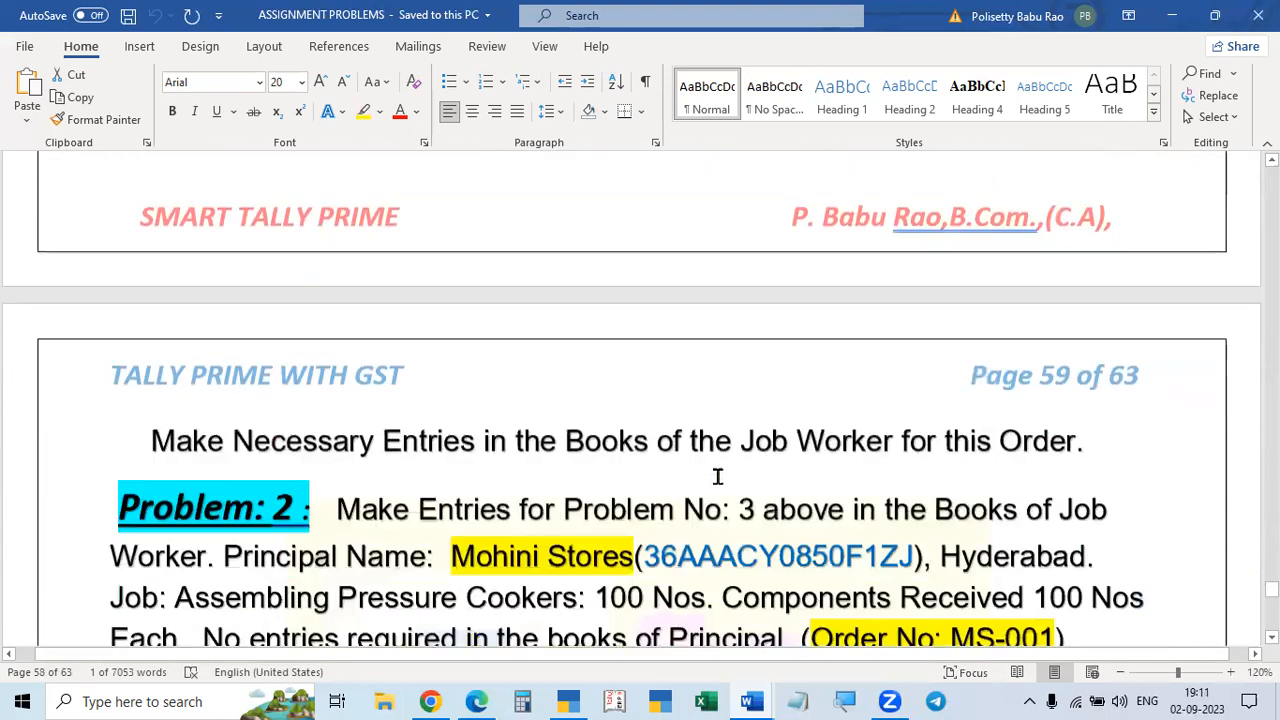
- Read Problem 3's Nandan Technologies order for its rate, dates and required components, and revisit Problems 1 and 2
scroll(720, 476, down, 6)
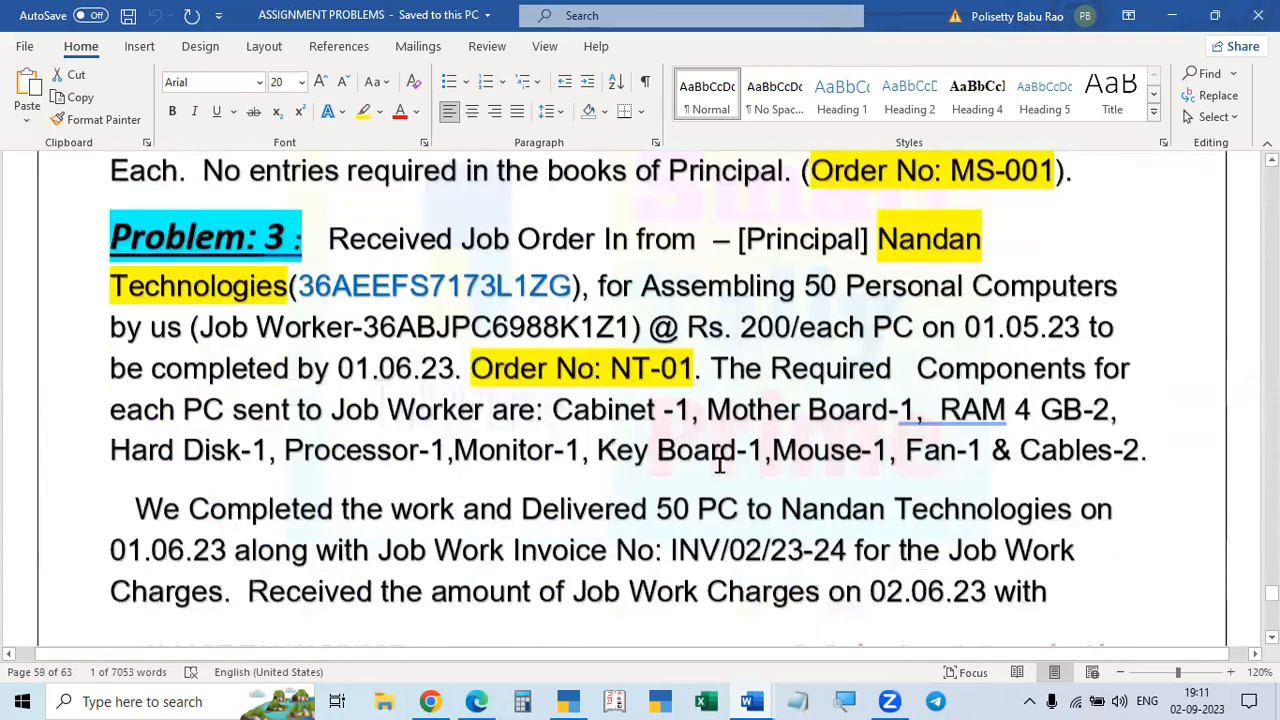
scroll(715, 462, up, 3)
scroll(705, 456, down, 1)
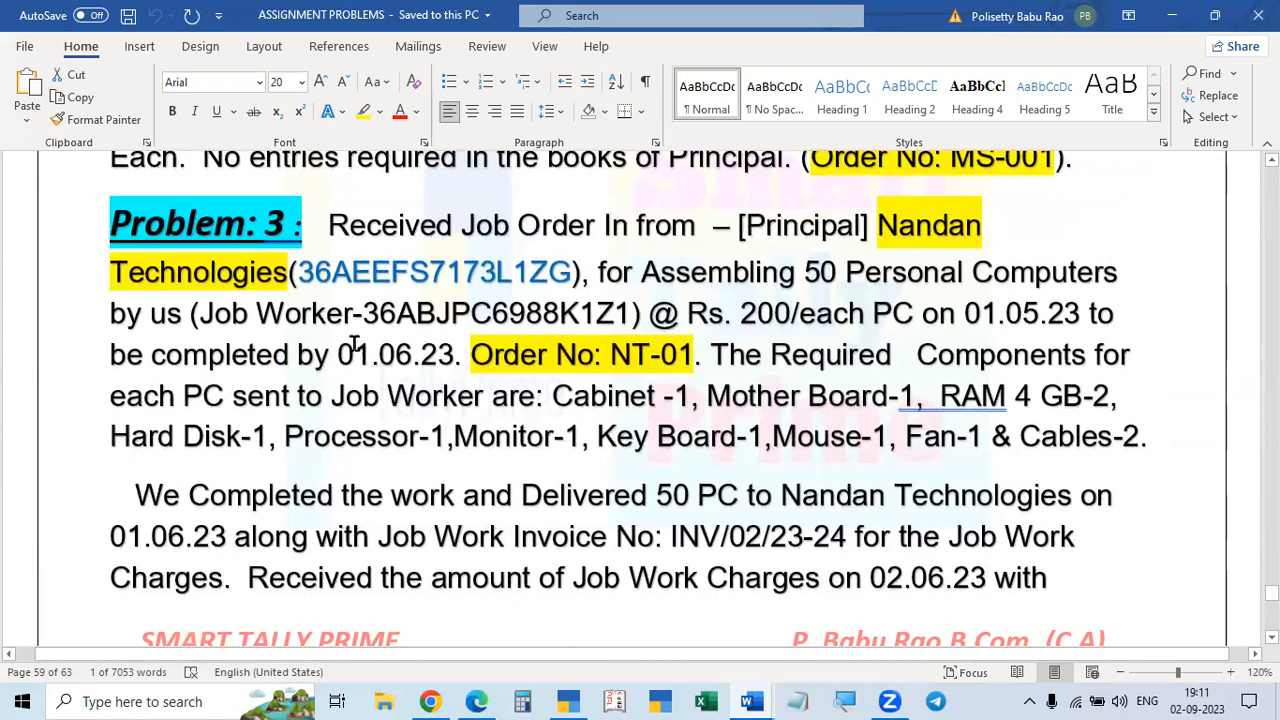
scroll(921, 468, up, 1)
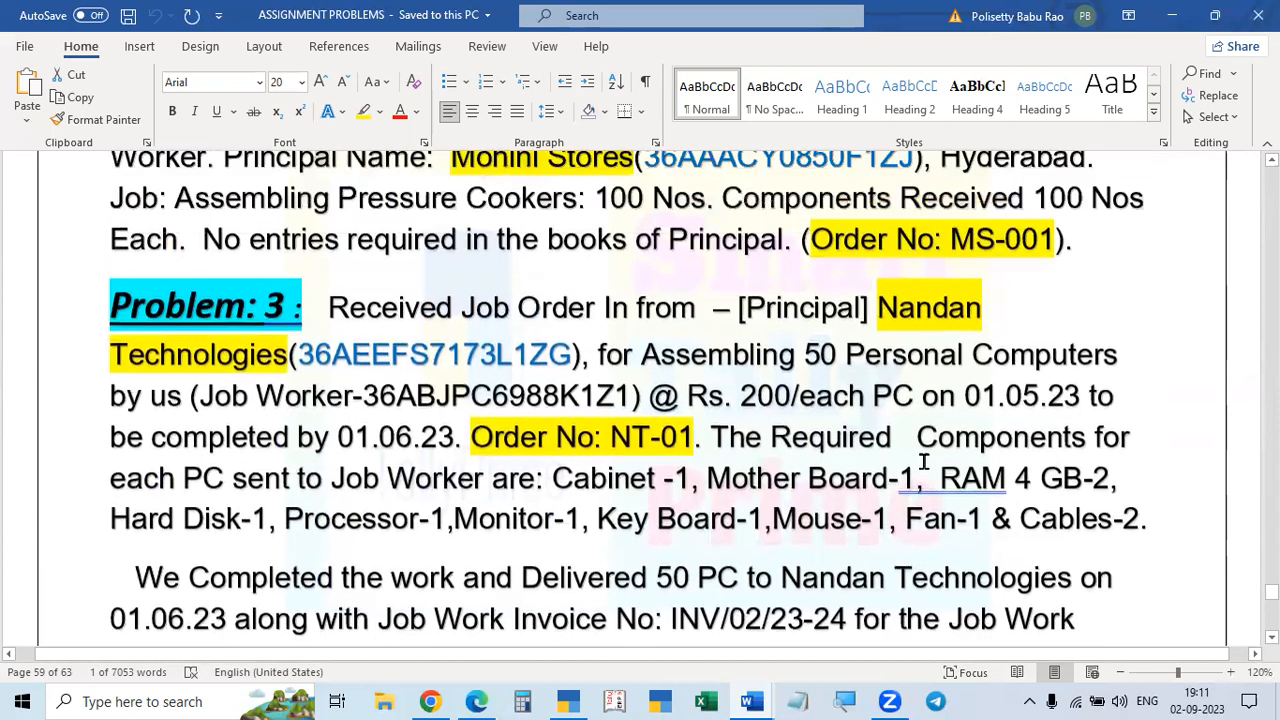
scroll(923, 465, down, 6)
scroll(924, 465, up, 15)
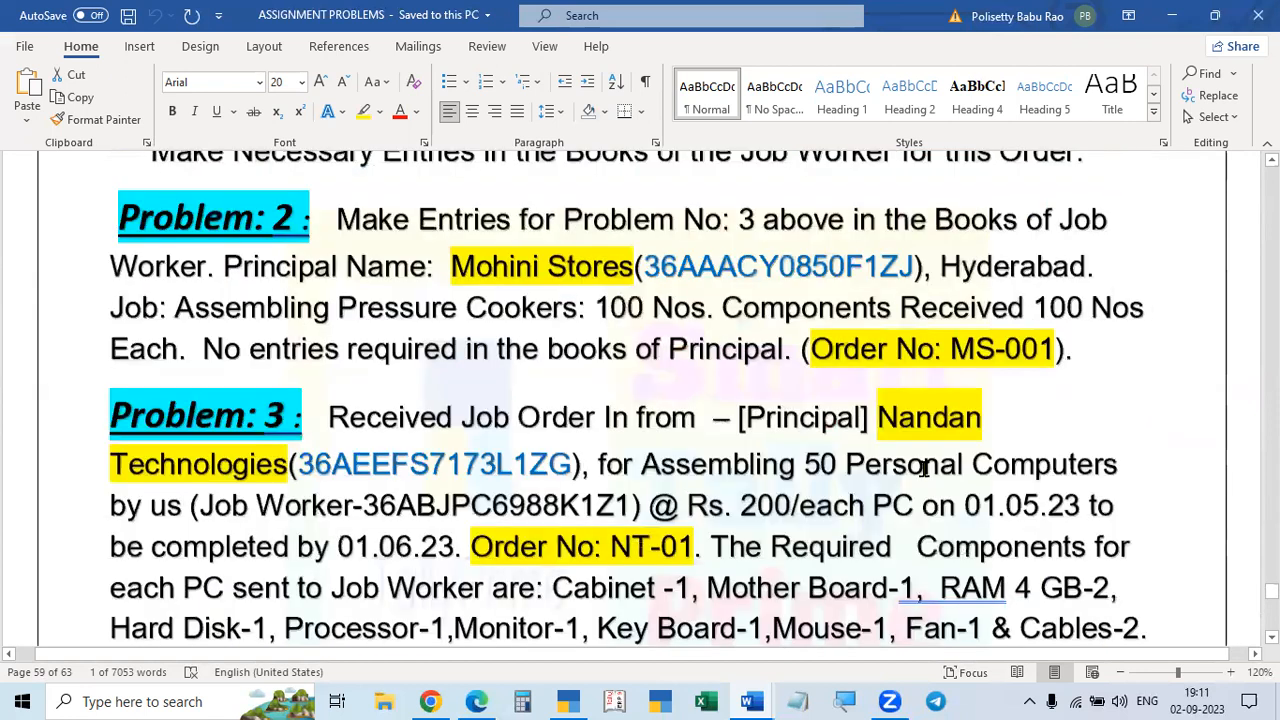
scroll(921, 470, down, 1)
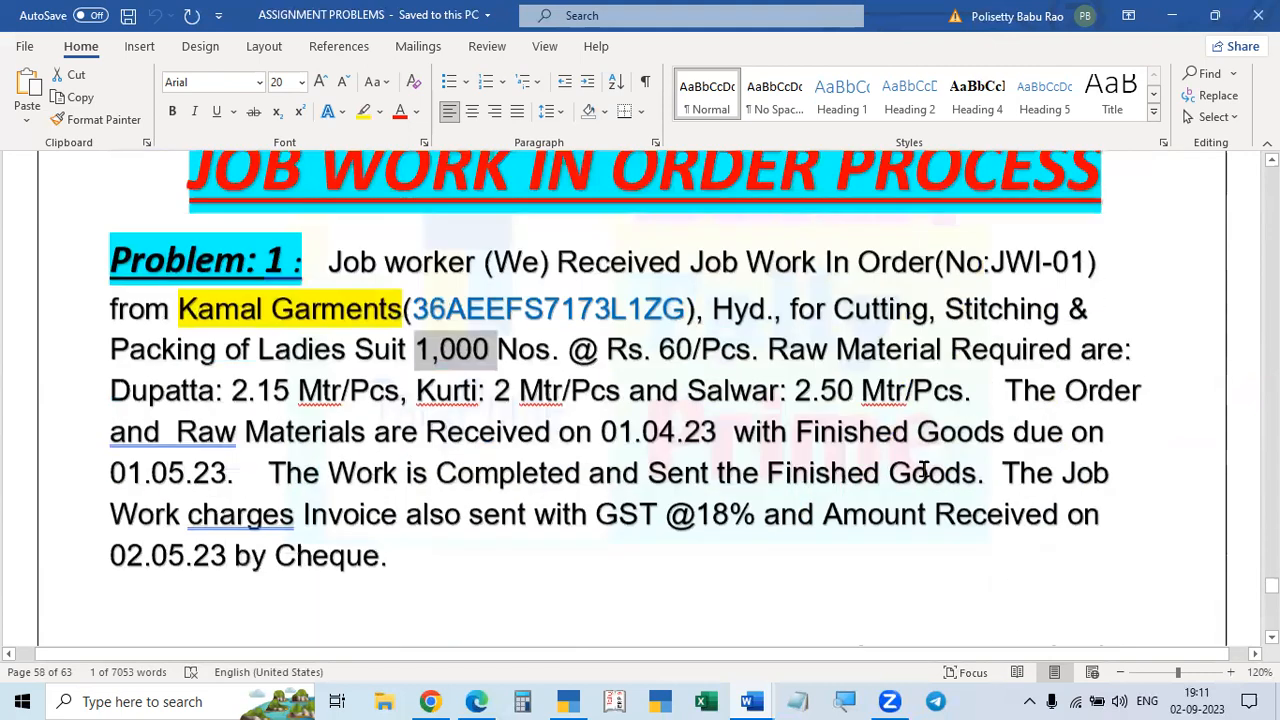
scroll(923, 468, down, 6)
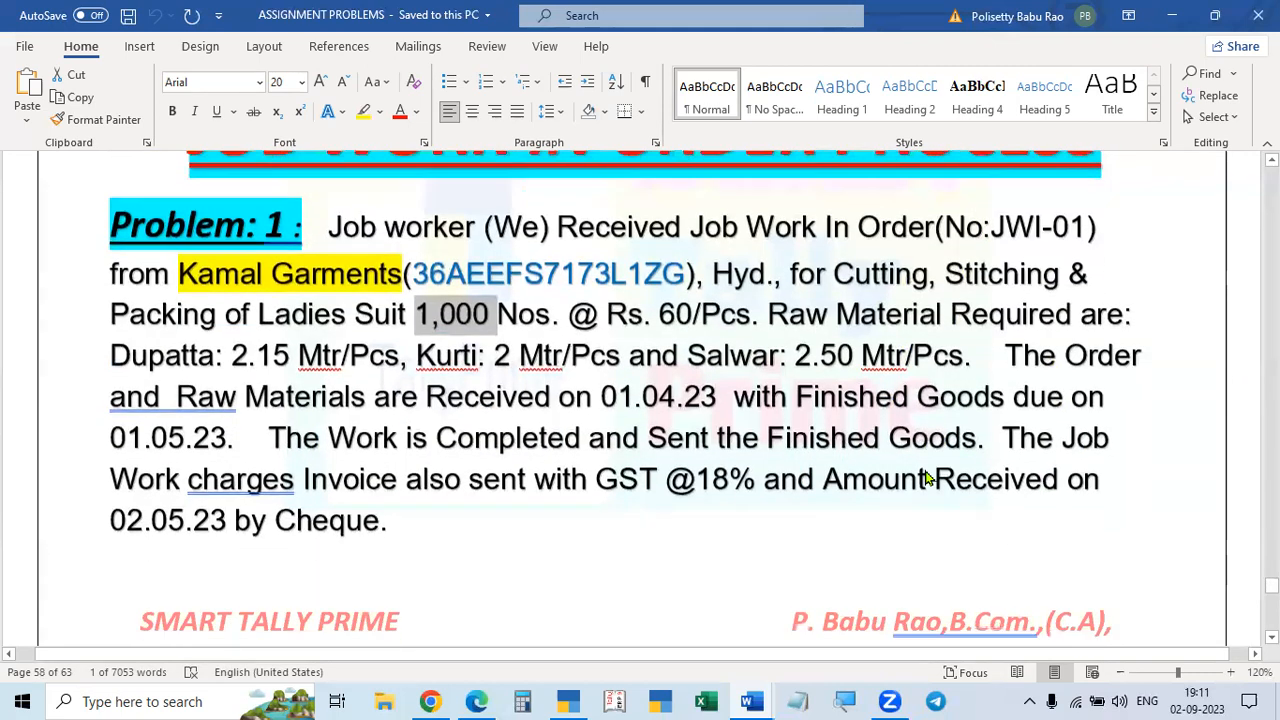
scroll(930, 469, down, 1)
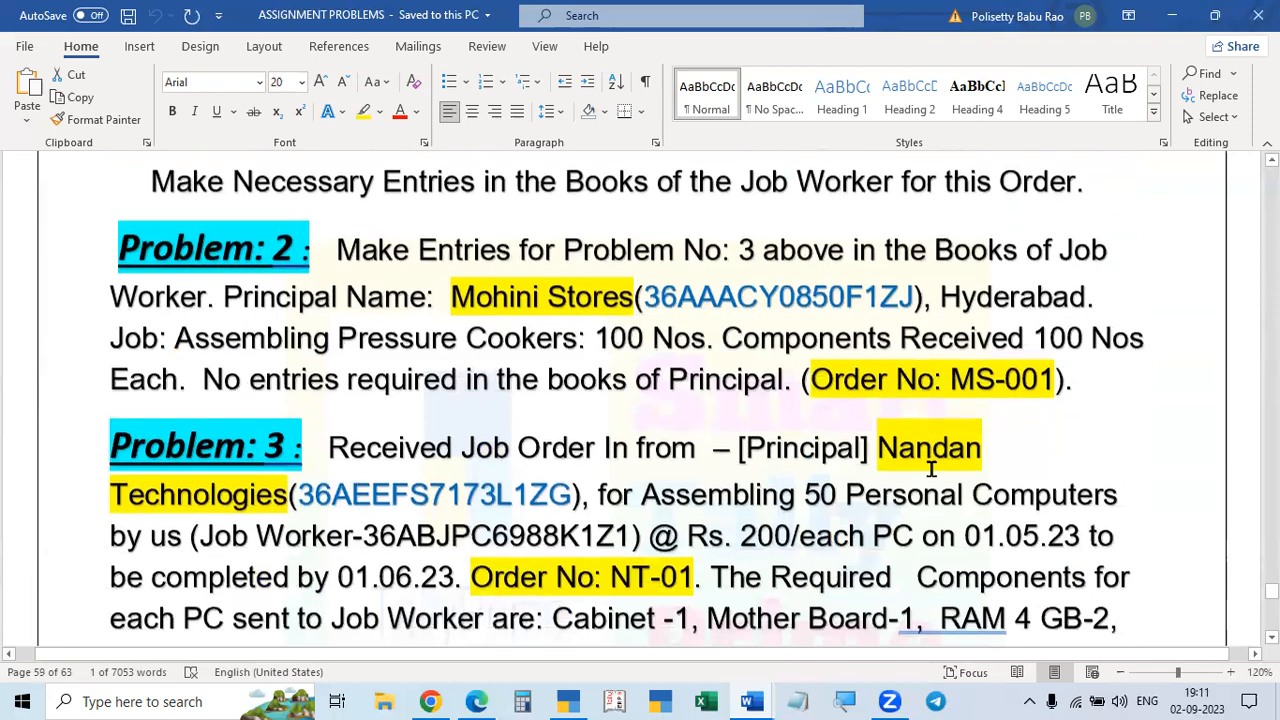
scroll(755, 360, up, 1)
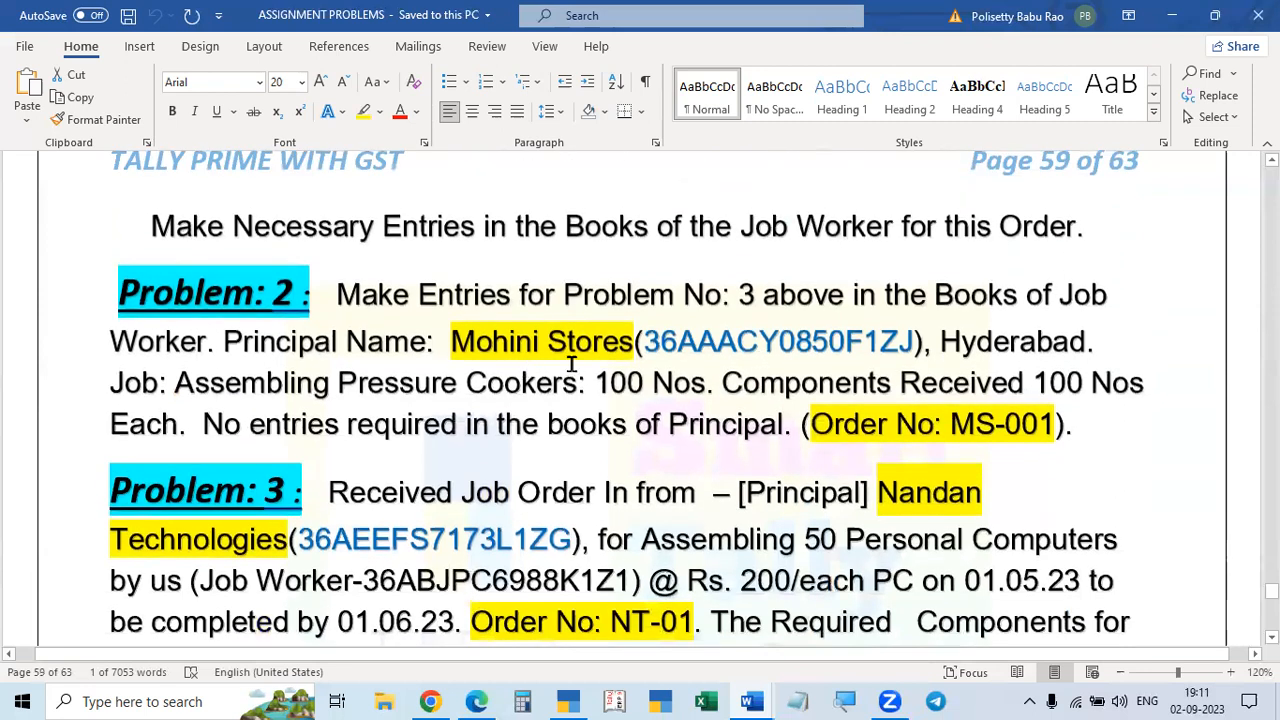
- Read the rest of Problem 3, covering the 50 PC delivery, job work invoice, payment date and GST rate
scroll(1066, 432, down, 5)
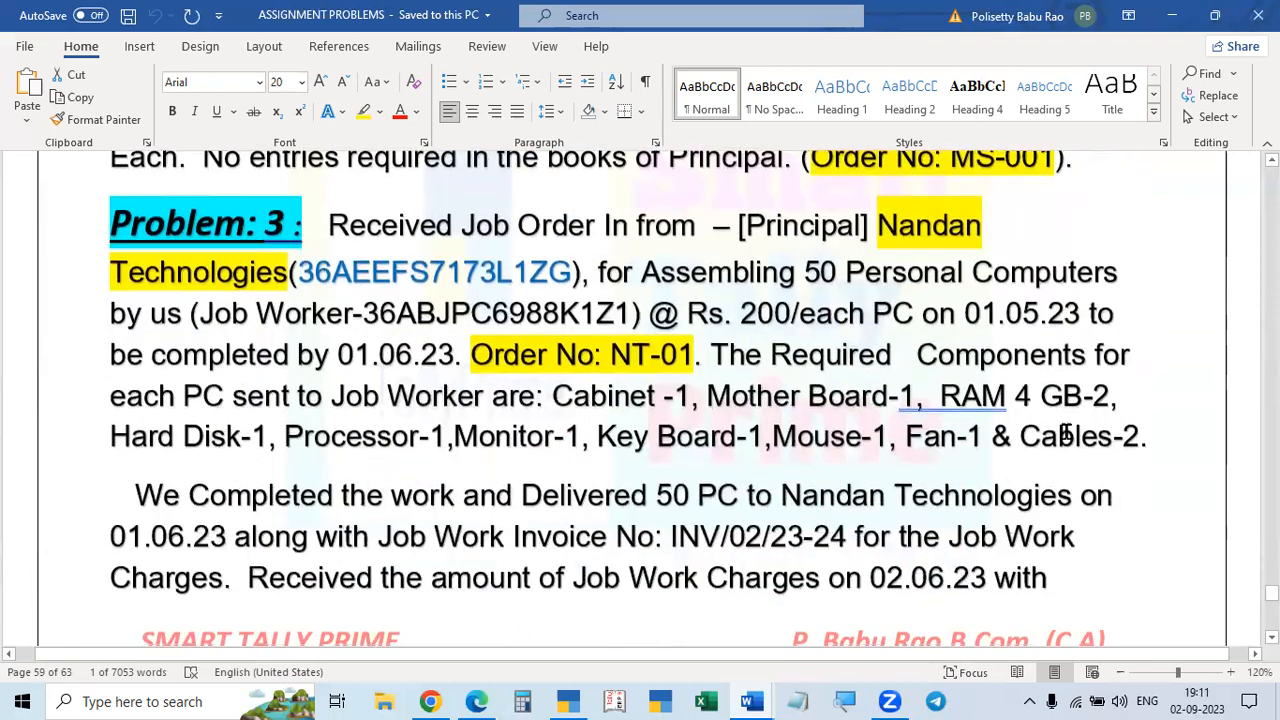
scroll(1066, 432, down, 2)
scroll(1066, 432, up, 2)
scroll(1066, 432, down, 1)
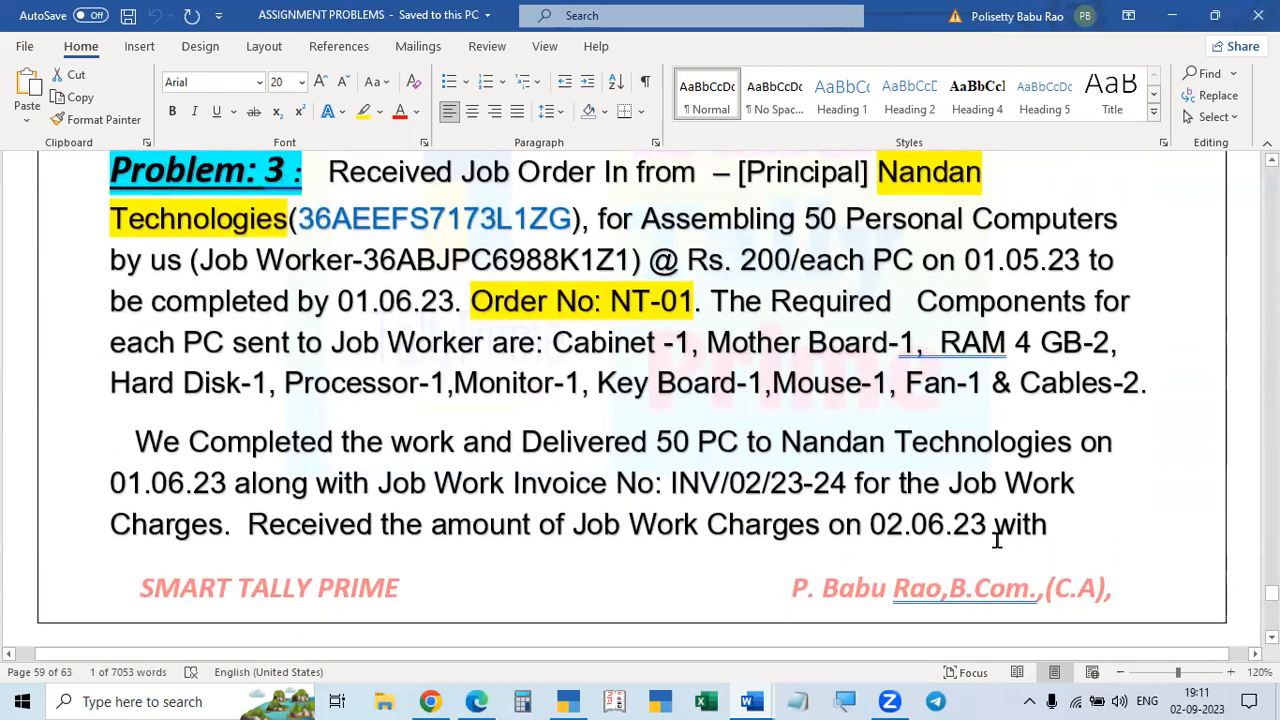
scroll(1097, 533, down, 2)
scroll(1097, 533, down, 2)
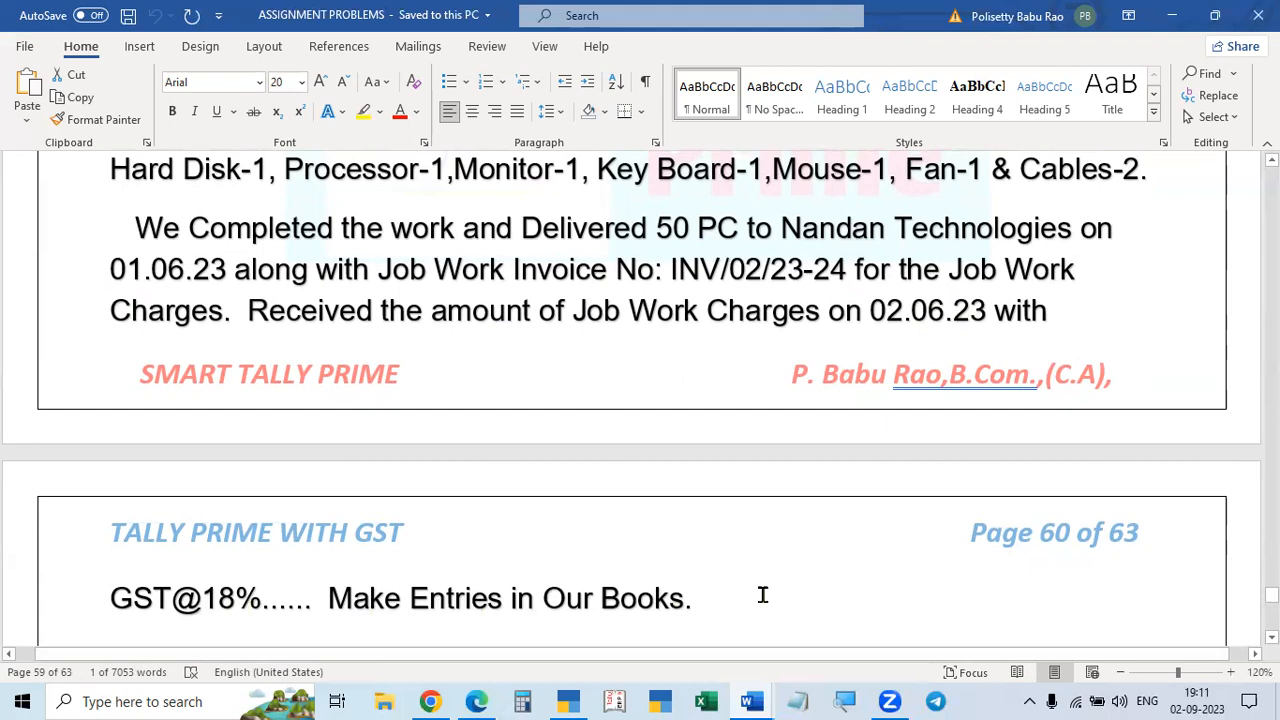
scroll(762, 595, up, 3)
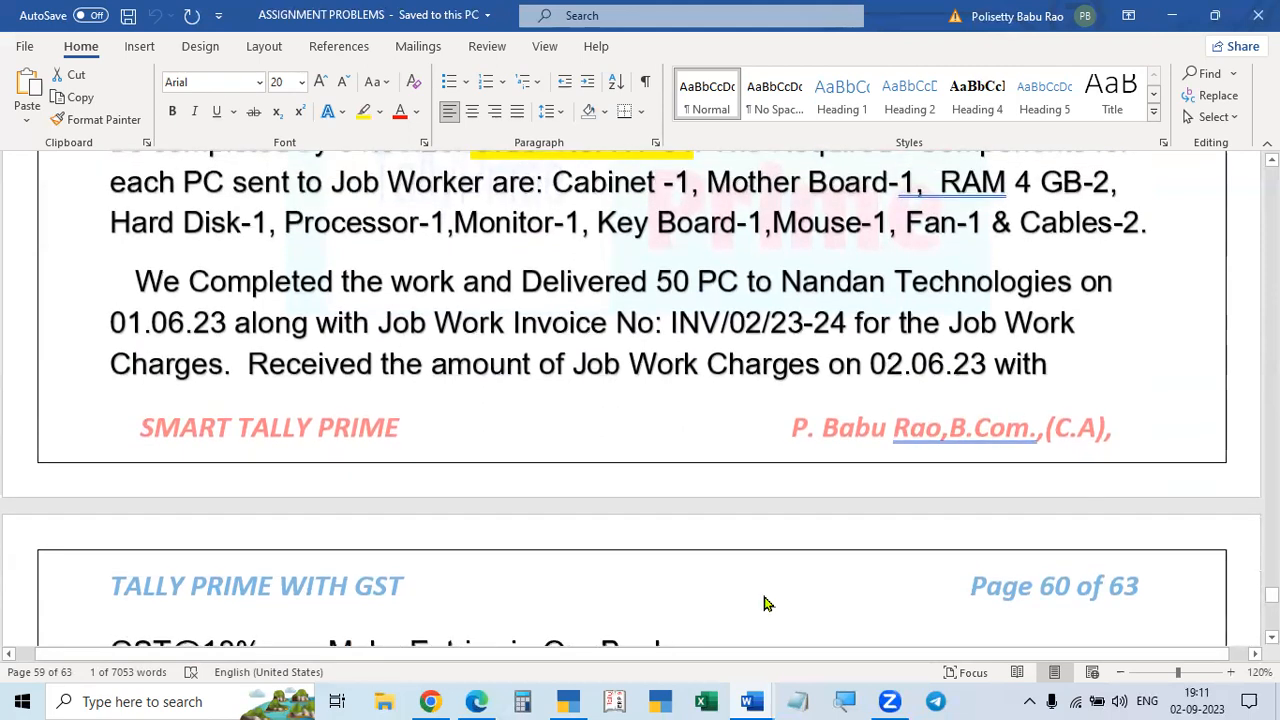